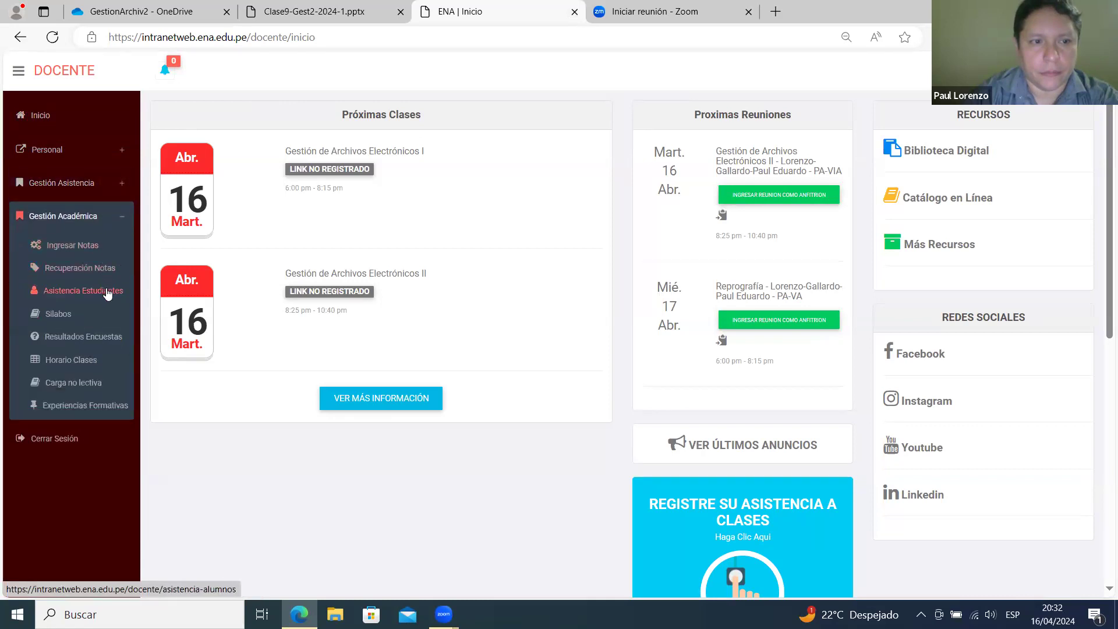
# Open the attendance form for Gestión de Archivos Electrónicos II (TA602) in the 2024-I course list.
pyautogui.click(108, 291)
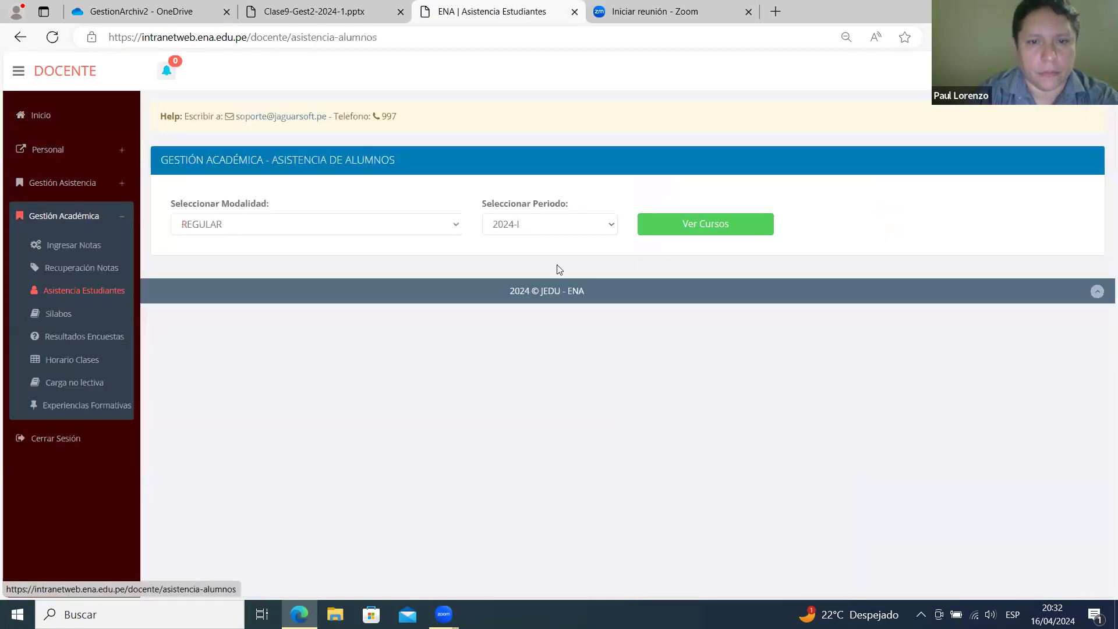
pyautogui.click(645, 228)
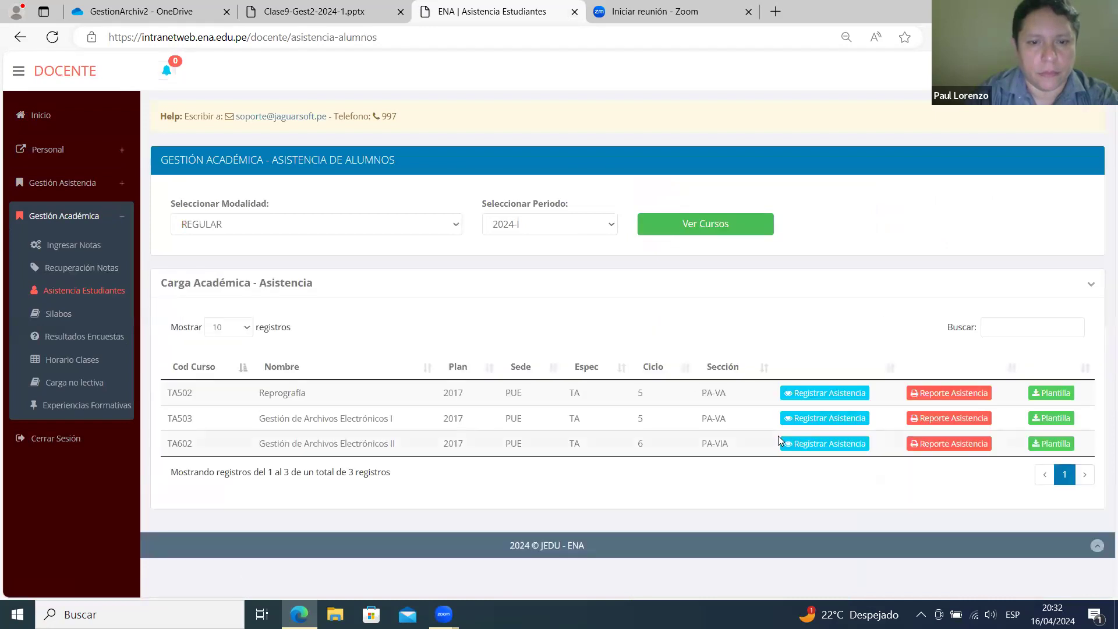
pyautogui.click(821, 444)
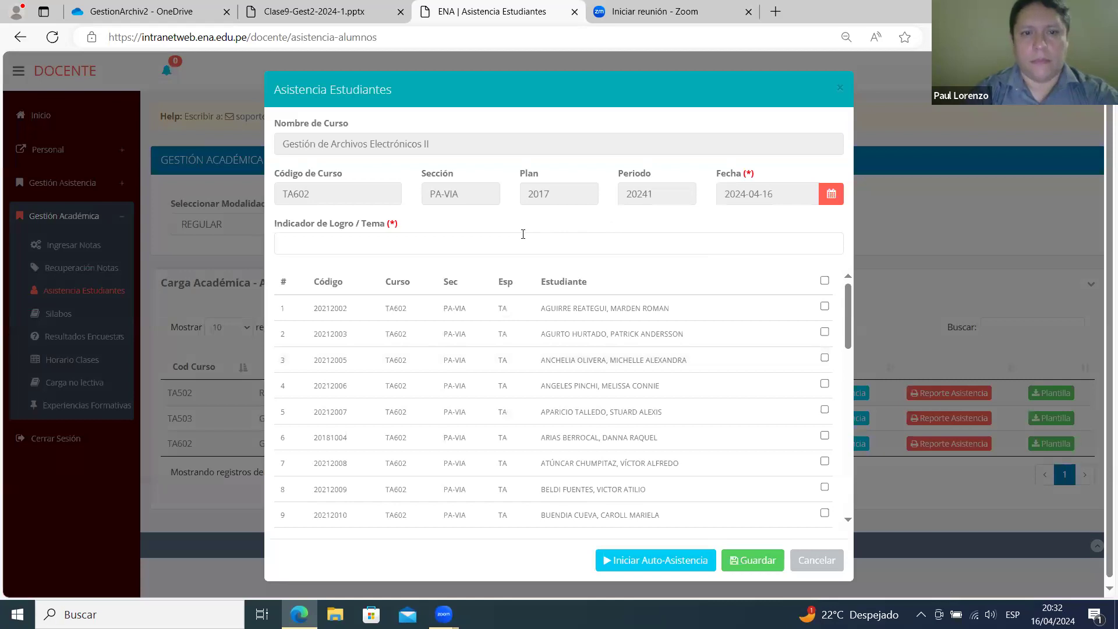
# Enter the topic 'sesión 9' by reusing the earlier 'sesión 8' suggestion and changing 8 to 9.
pyautogui.click(523, 236)
pyautogui.click(522, 236)
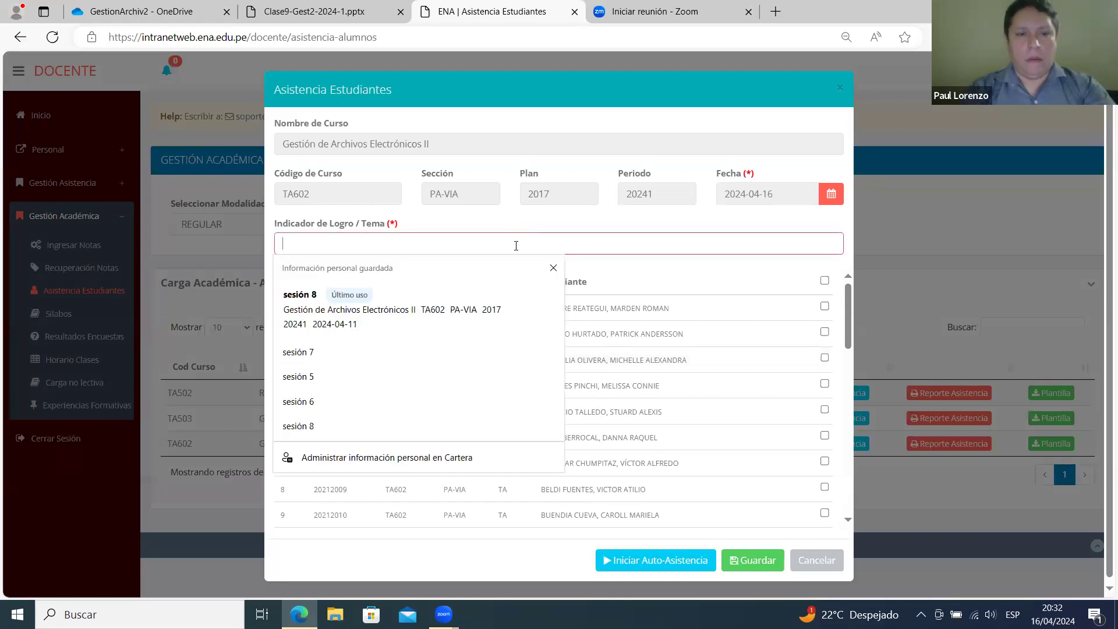
pyautogui.click(483, 292)
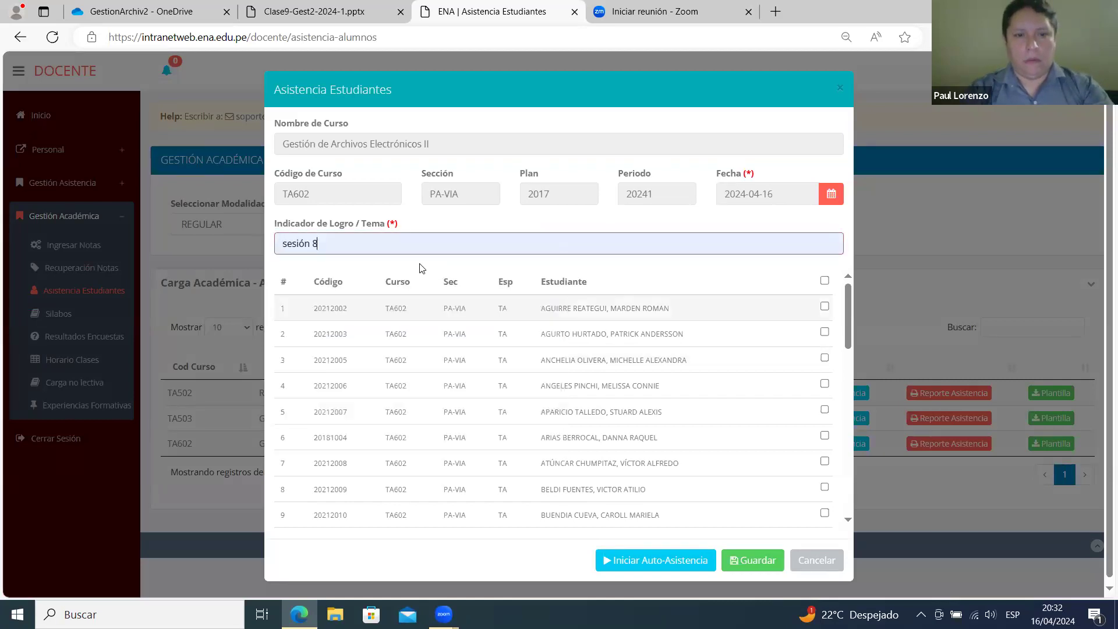
pyautogui.moveTo(313, 245); pyautogui.dragTo(320, 244)
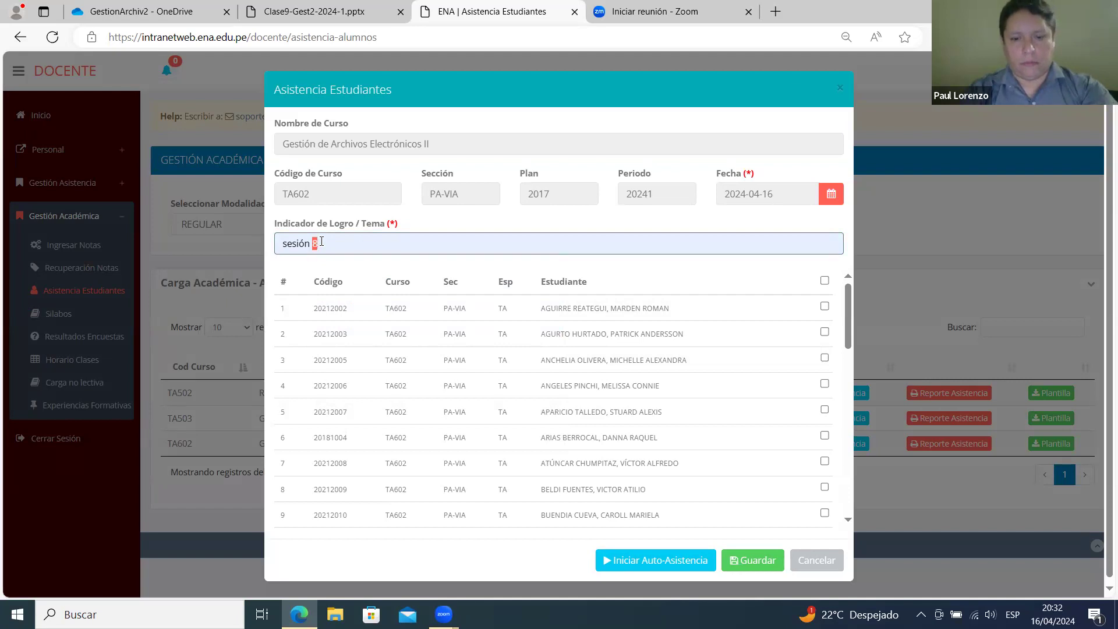
pyautogui.write('9')
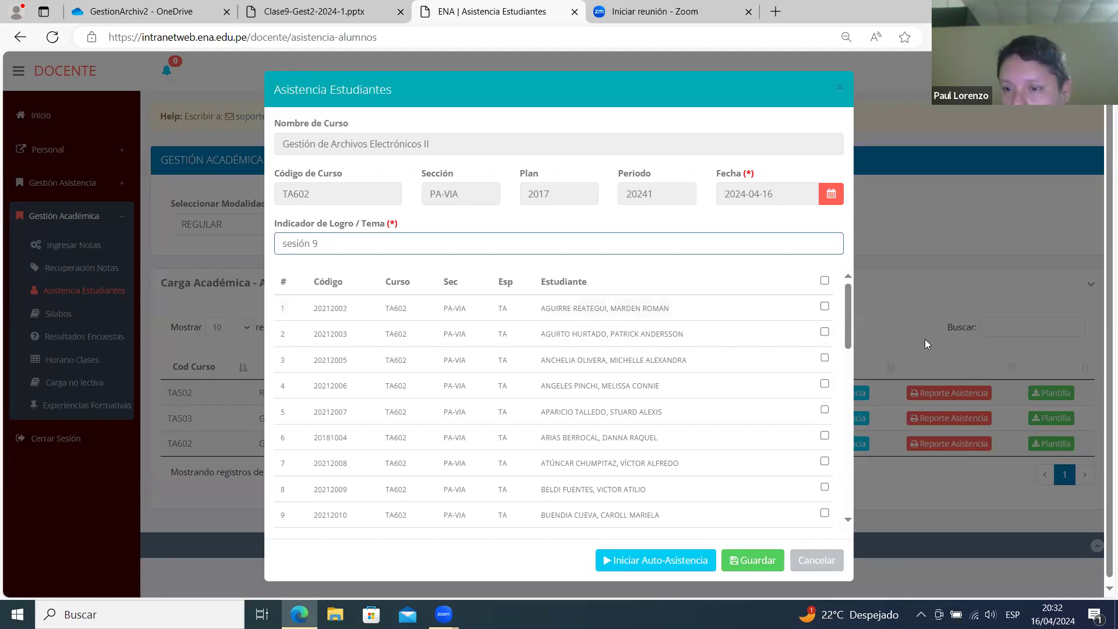
# Mark students 2, 3, 4, 7, 8 and 9 as ASISTIO.
pyautogui.click(824, 332)
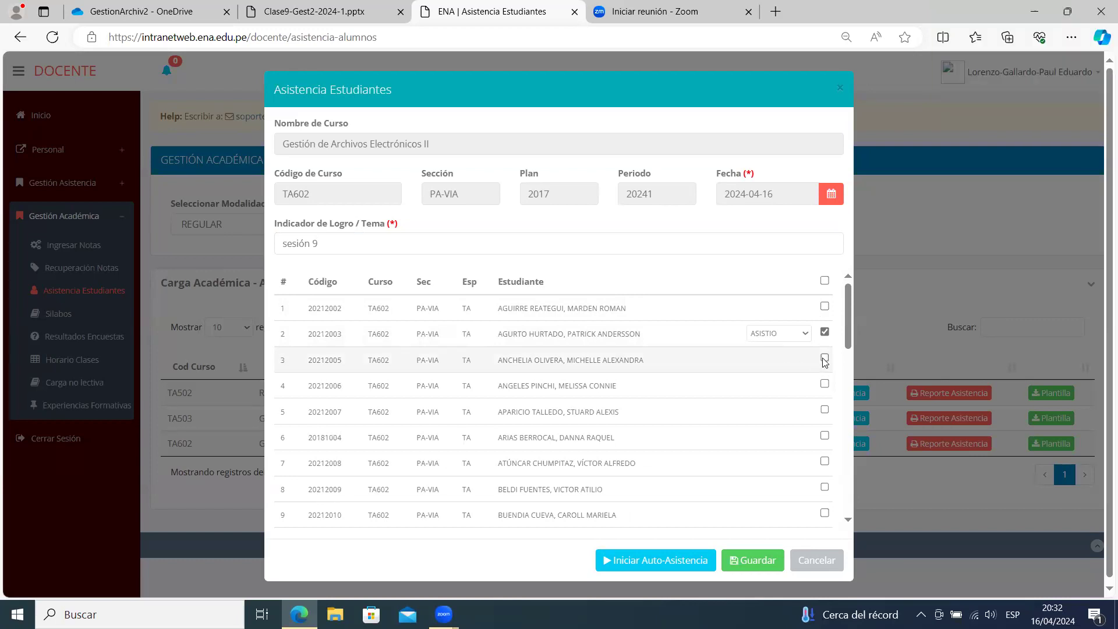
pyautogui.click(824, 358)
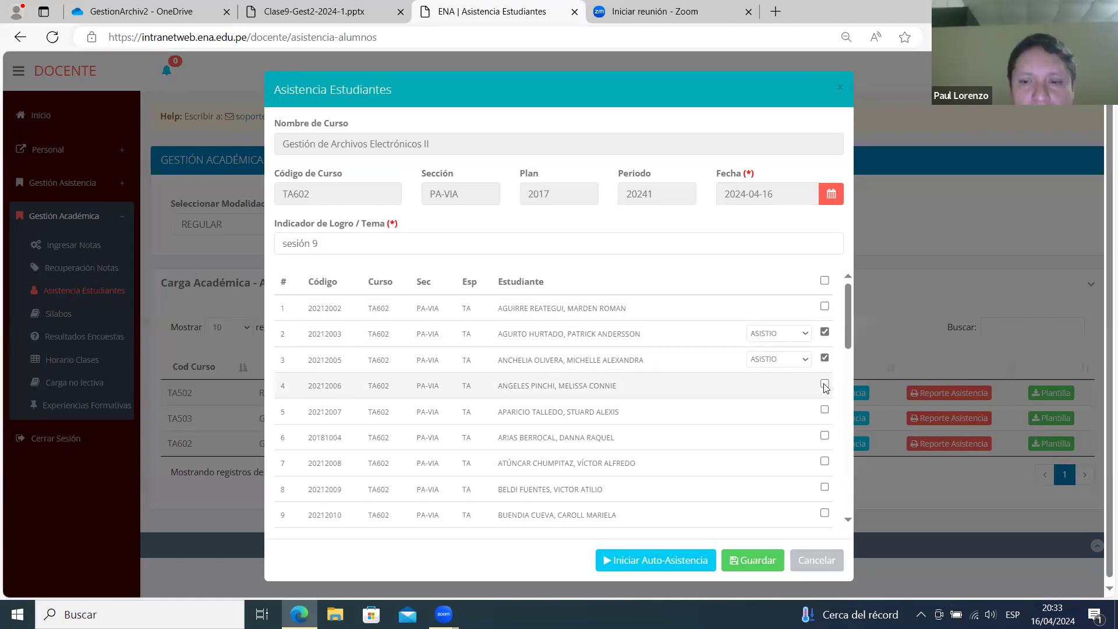
pyautogui.click(824, 384)
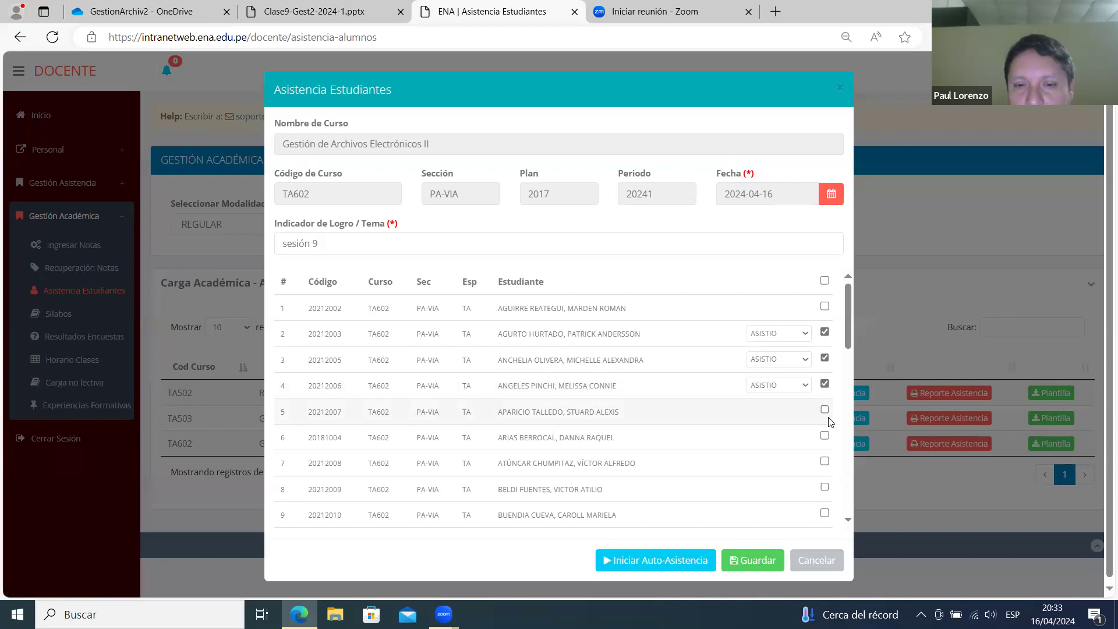
pyautogui.scroll(-1, 831, 421)
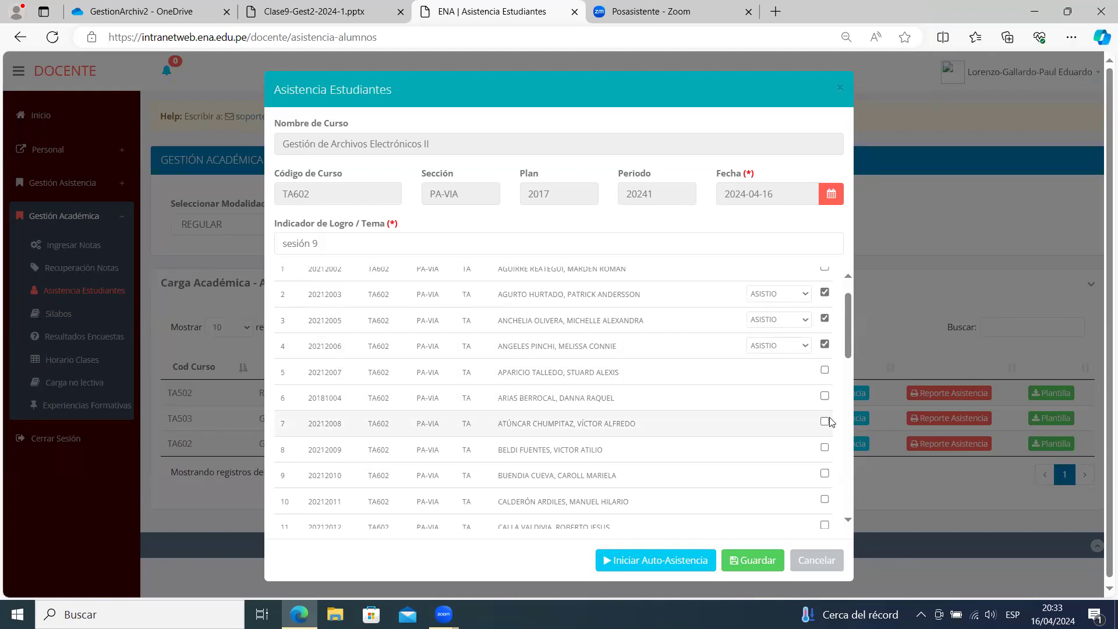
pyautogui.click(825, 421)
pyautogui.scroll(-1, 826, 424)
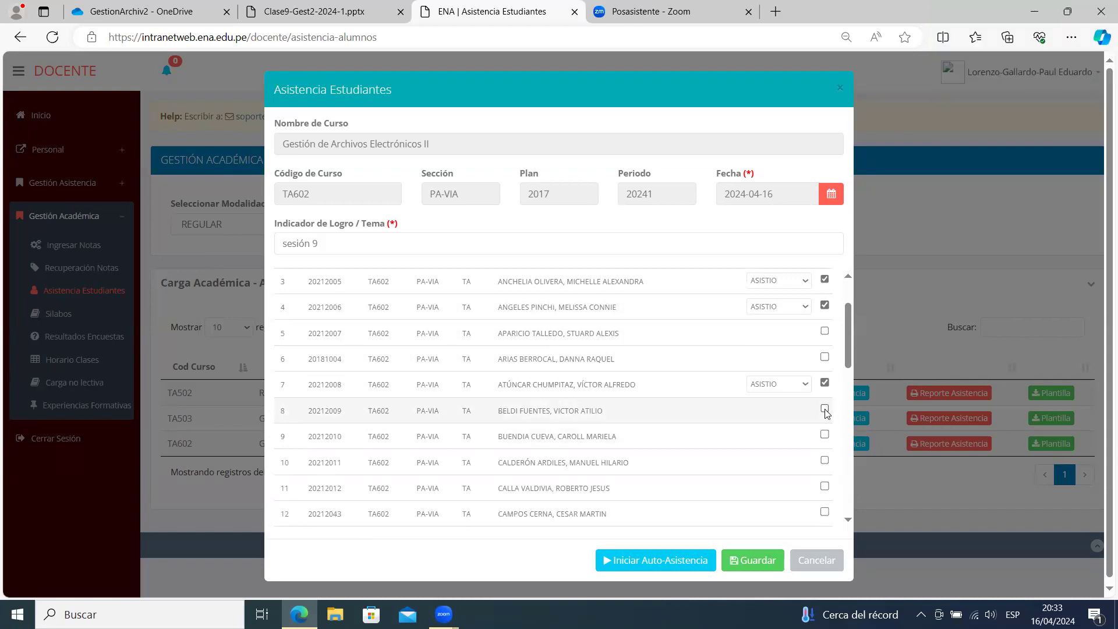
pyautogui.click(825, 410)
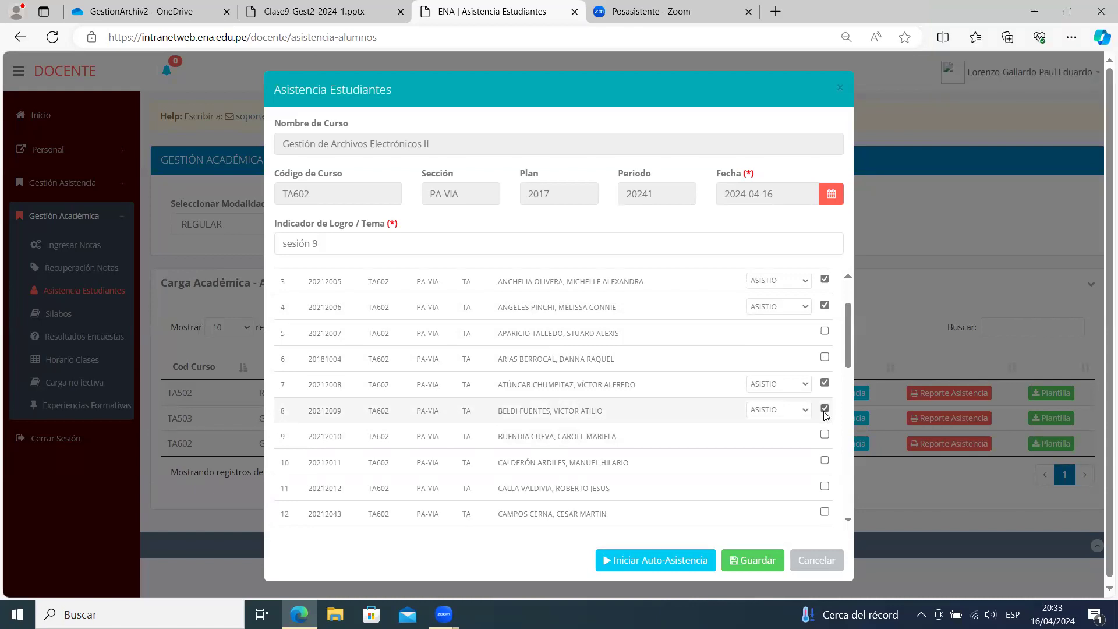
pyautogui.scroll(-1, 820, 430)
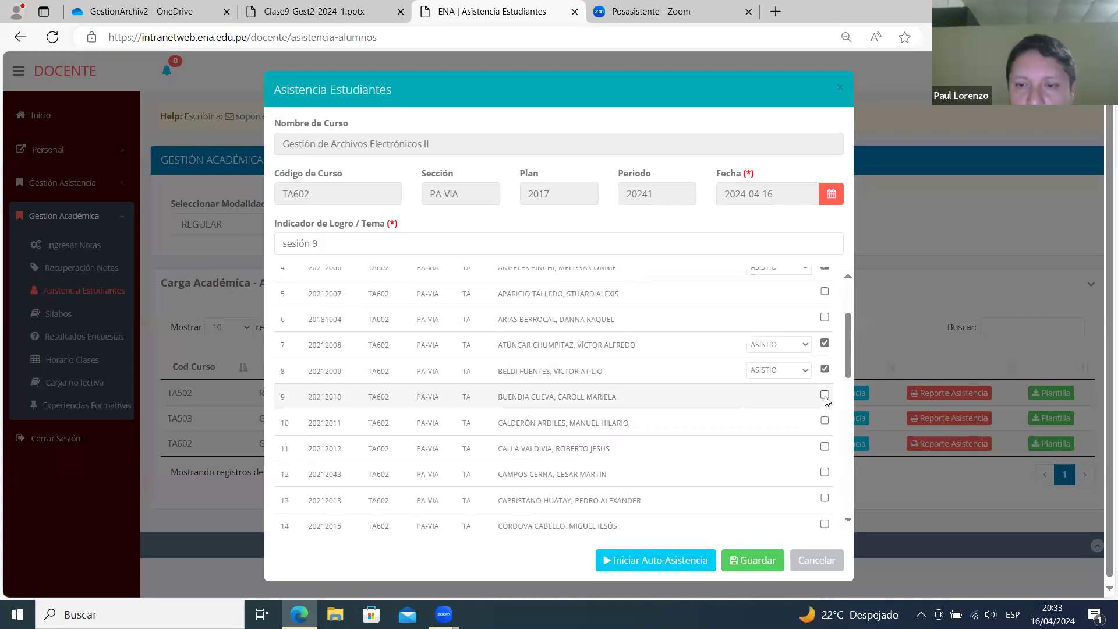
pyautogui.click(825, 396)
# Mark students 10 through 14 as ASISTIO.
pyautogui.scroll(-1, 826, 400)
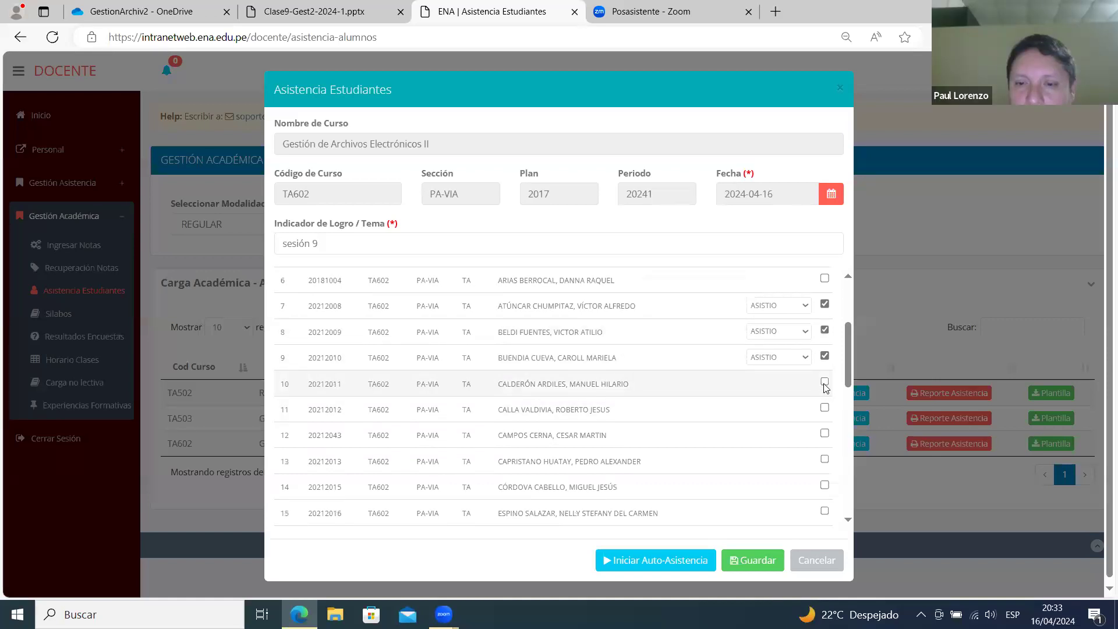
pyautogui.click(824, 383)
pyautogui.scroll(-1, 826, 385)
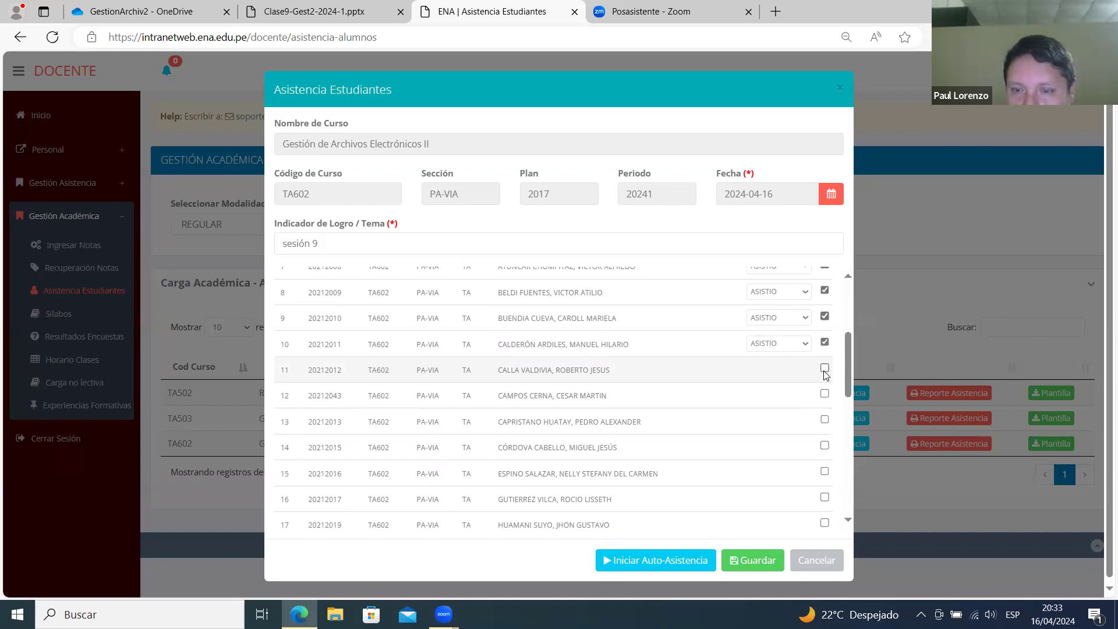
pyautogui.click(824, 369)
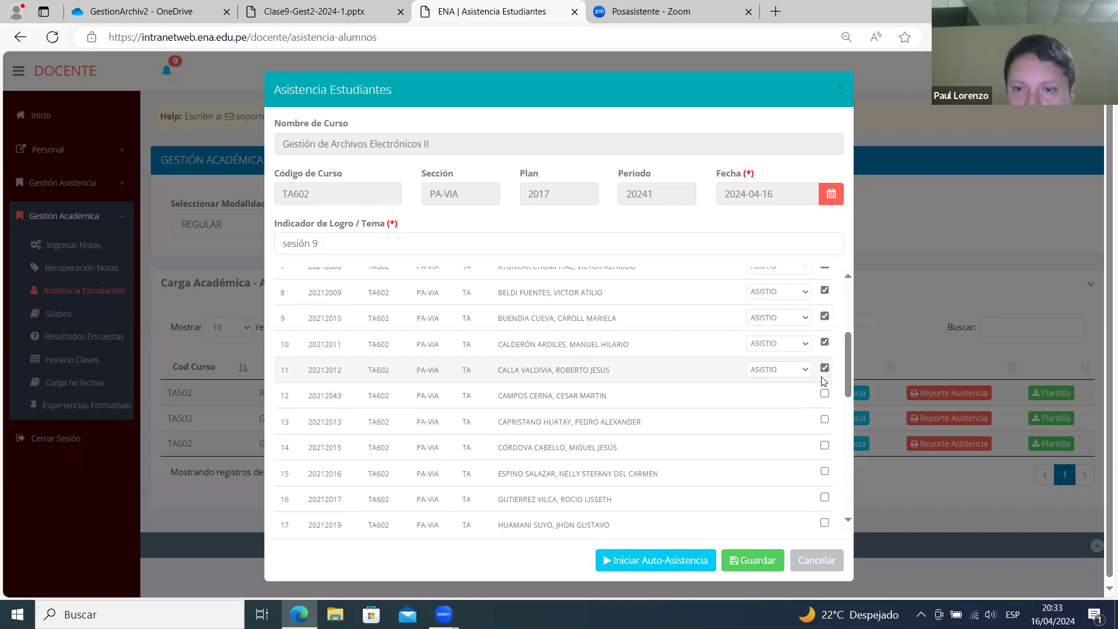
pyautogui.click(824, 394)
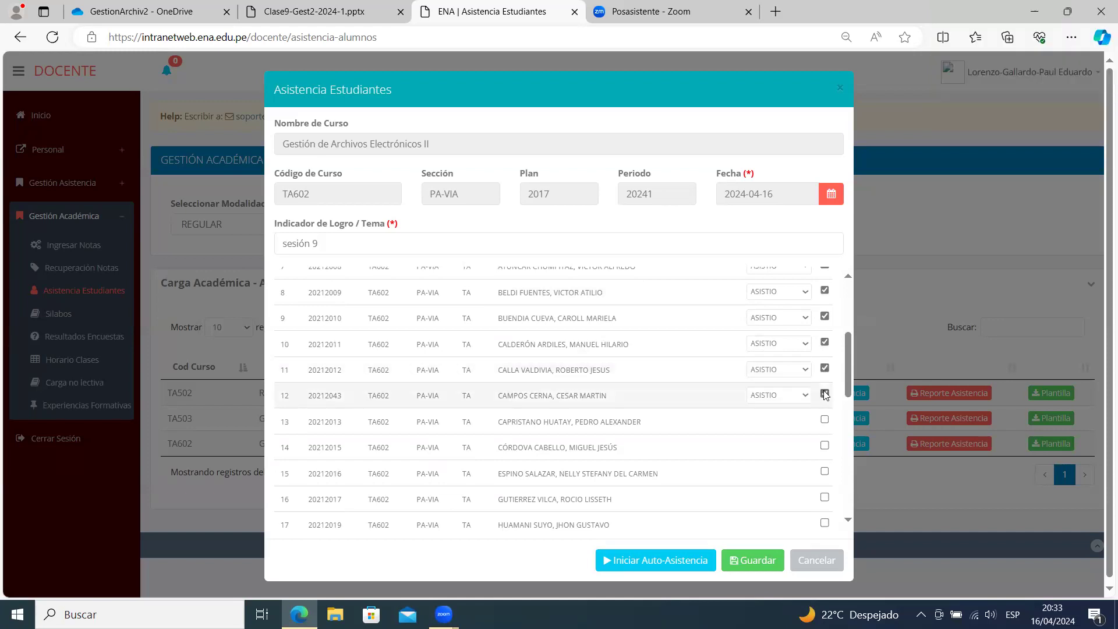
pyautogui.click(825, 420)
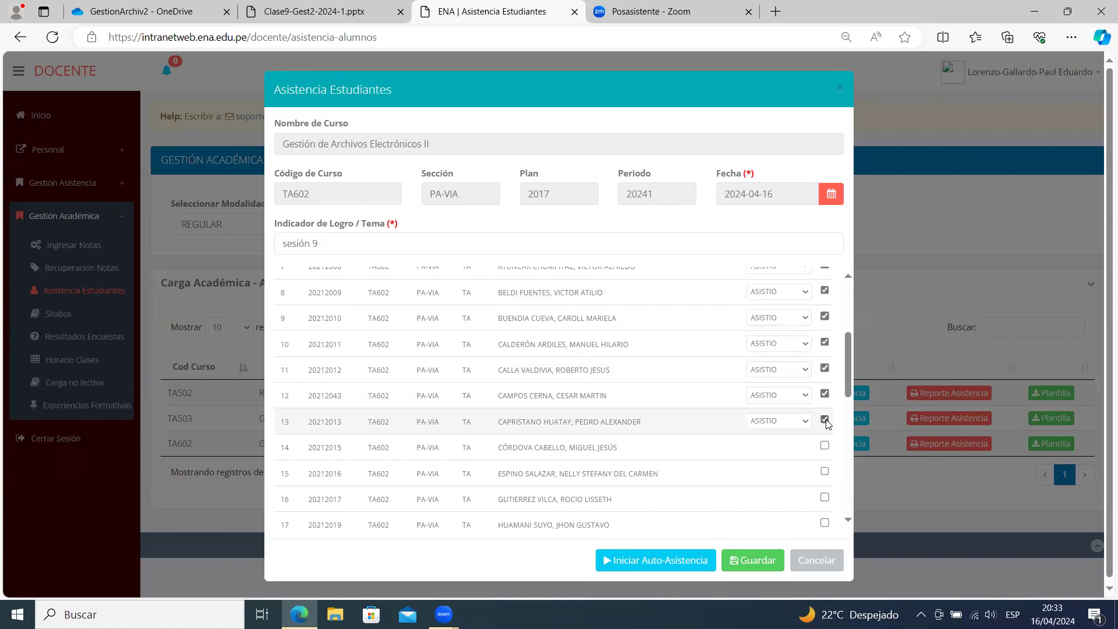
pyautogui.scroll(-1, 825, 417)
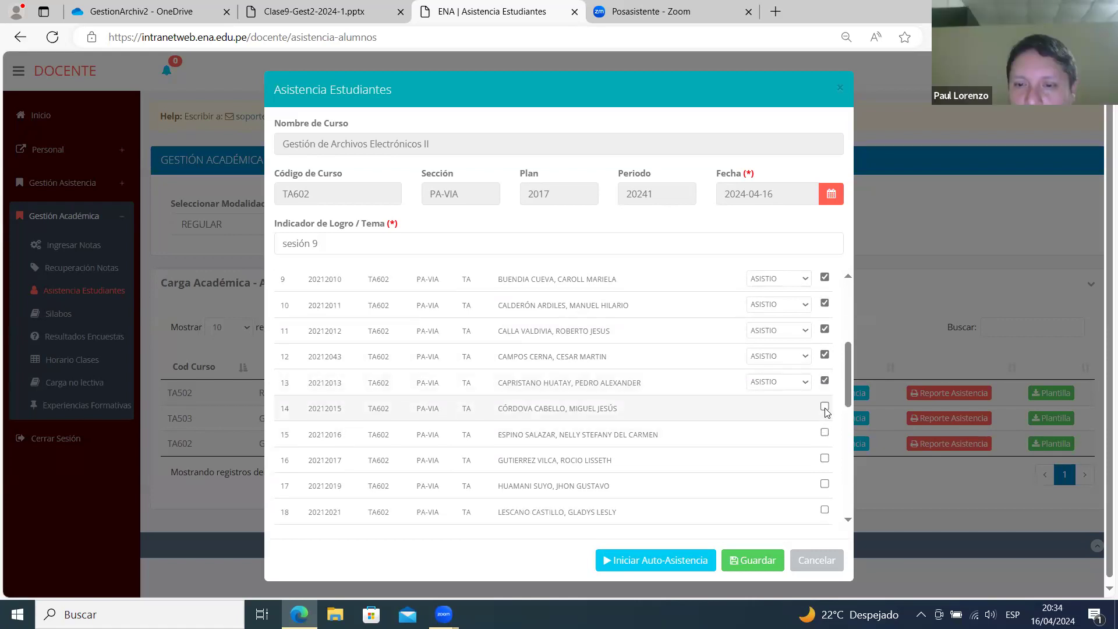
pyautogui.click(825, 408)
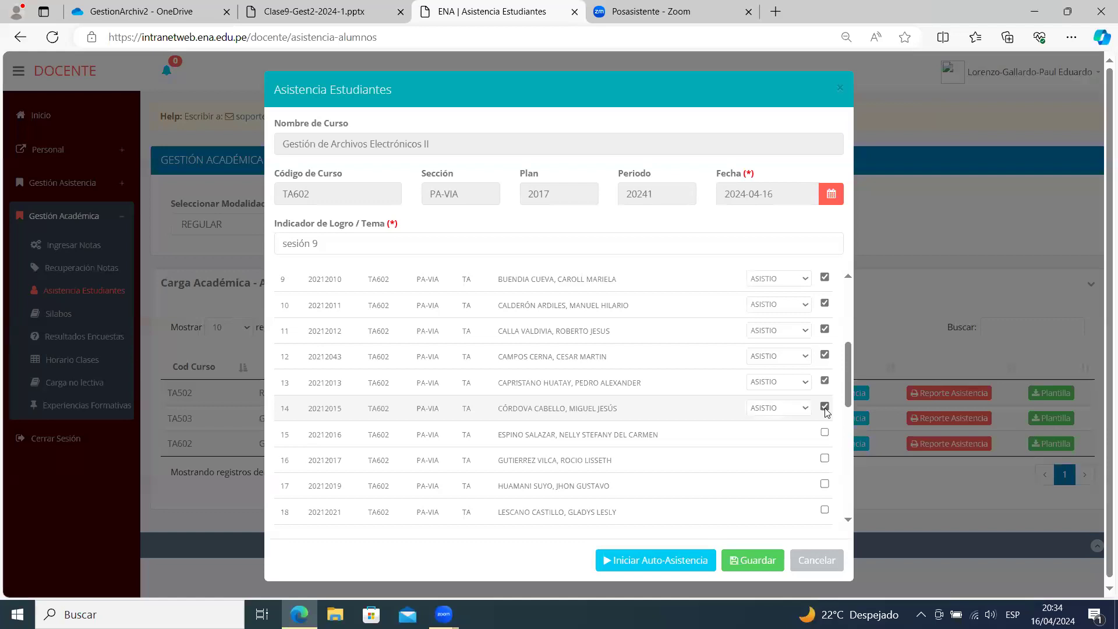
pyautogui.scroll(-1, 826, 411)
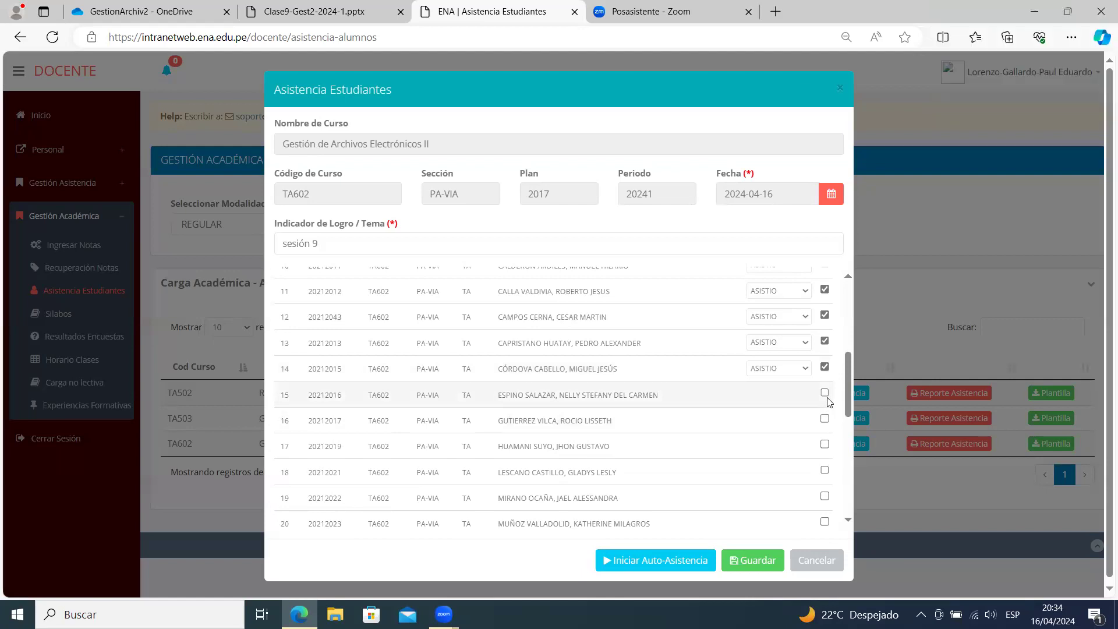
# Mark students 15, 16, 18 and 19 as ASISTIO.
pyautogui.click(825, 393)
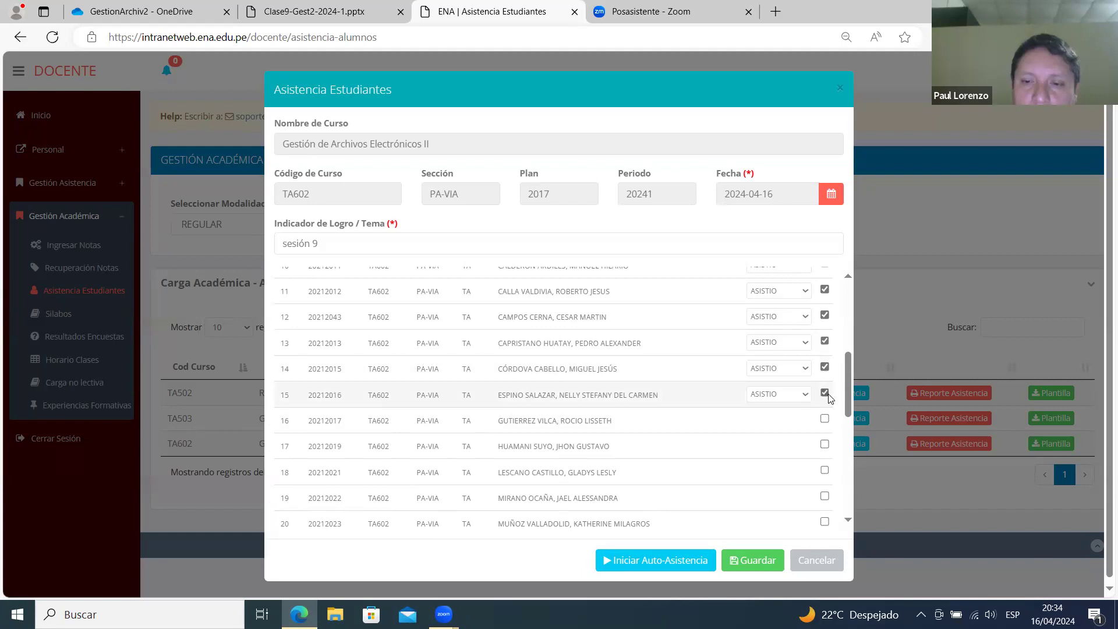
pyautogui.scroll(-1, 815, 425)
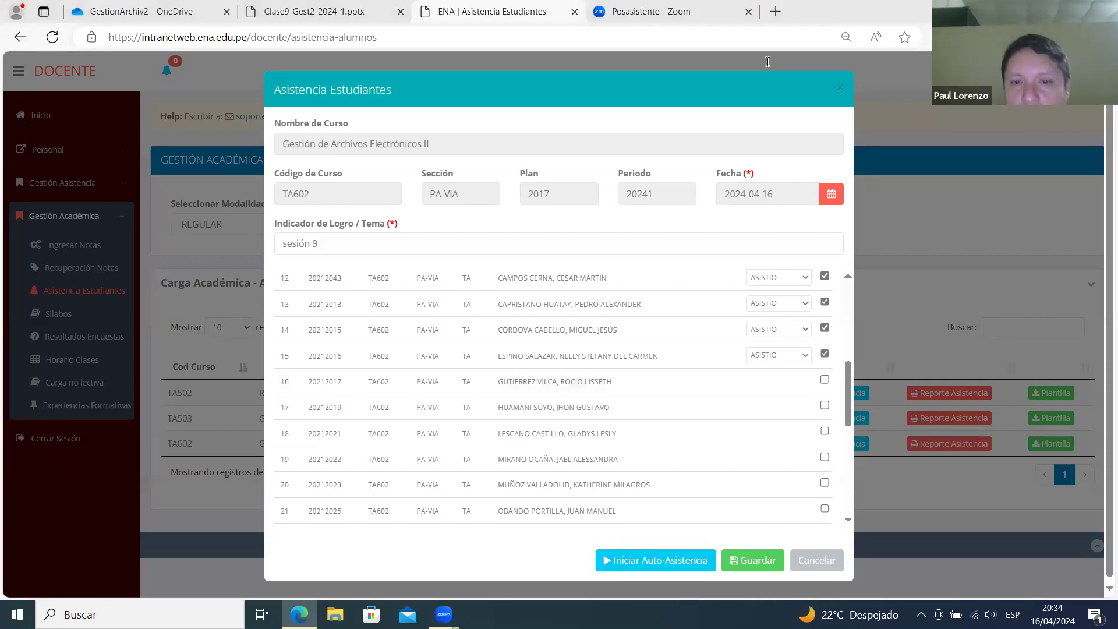
pyautogui.click(824, 381)
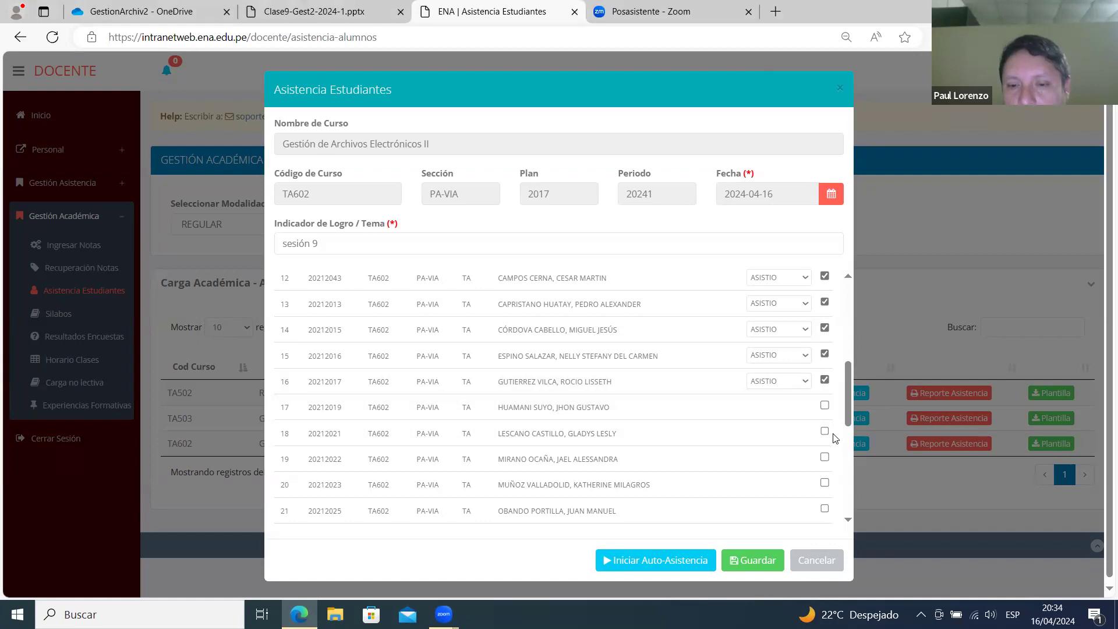
pyautogui.click(824, 431)
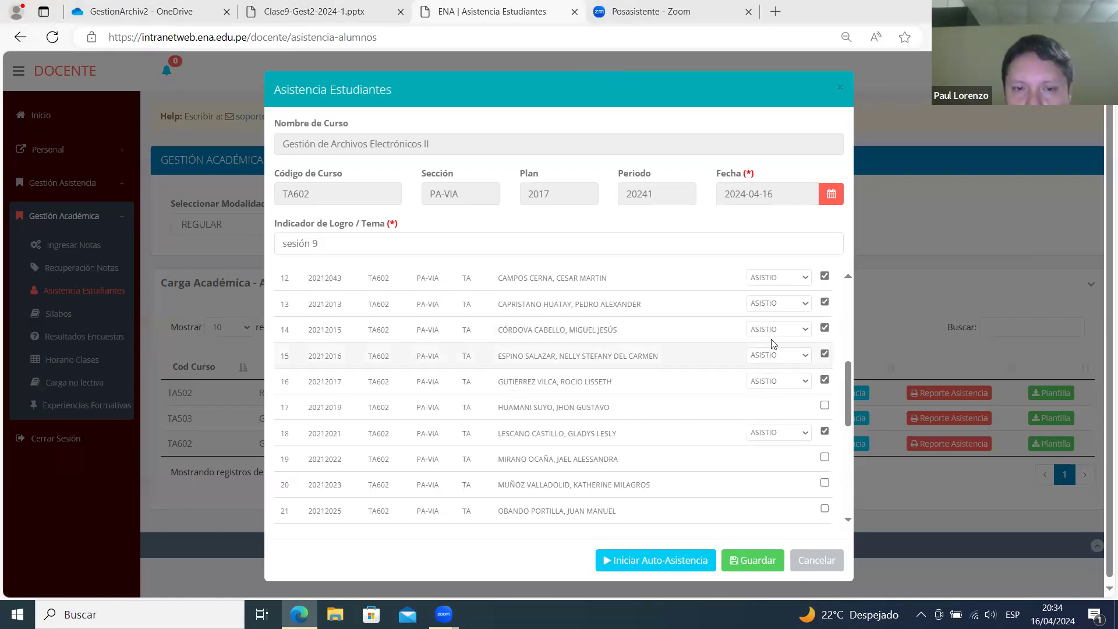
pyautogui.moveTo(846, 374)
pyautogui.mouseDown()
pyautogui.moveTo(842, 306)
pyautogui.moveTo(838, 357)
pyautogui.mouseUp()
pyautogui.scroll(-2, 838, 356)
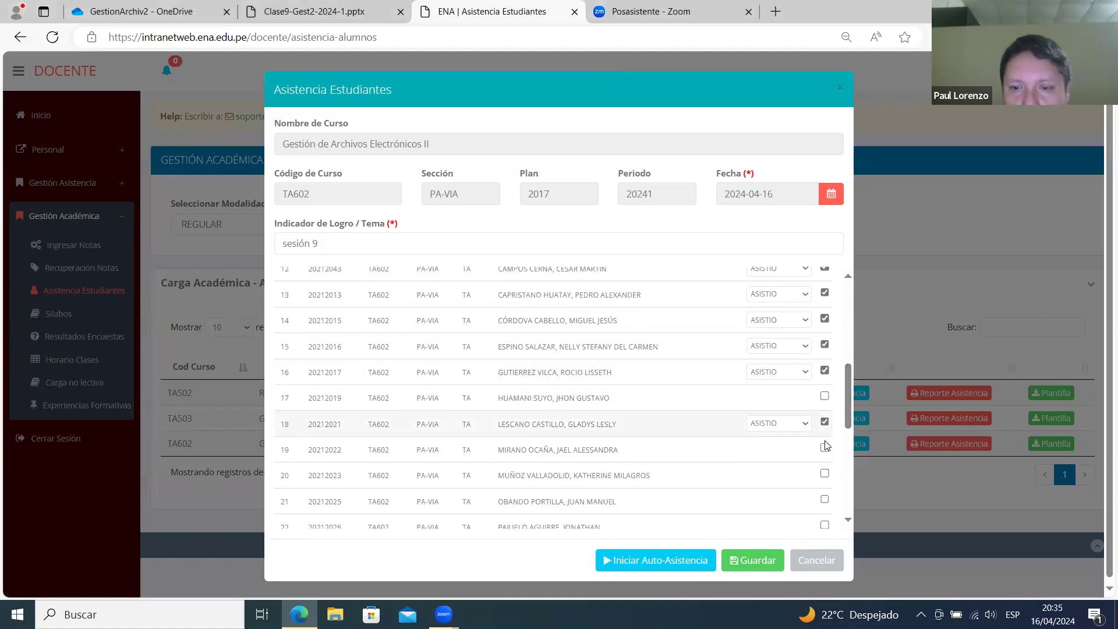
pyautogui.click(824, 448)
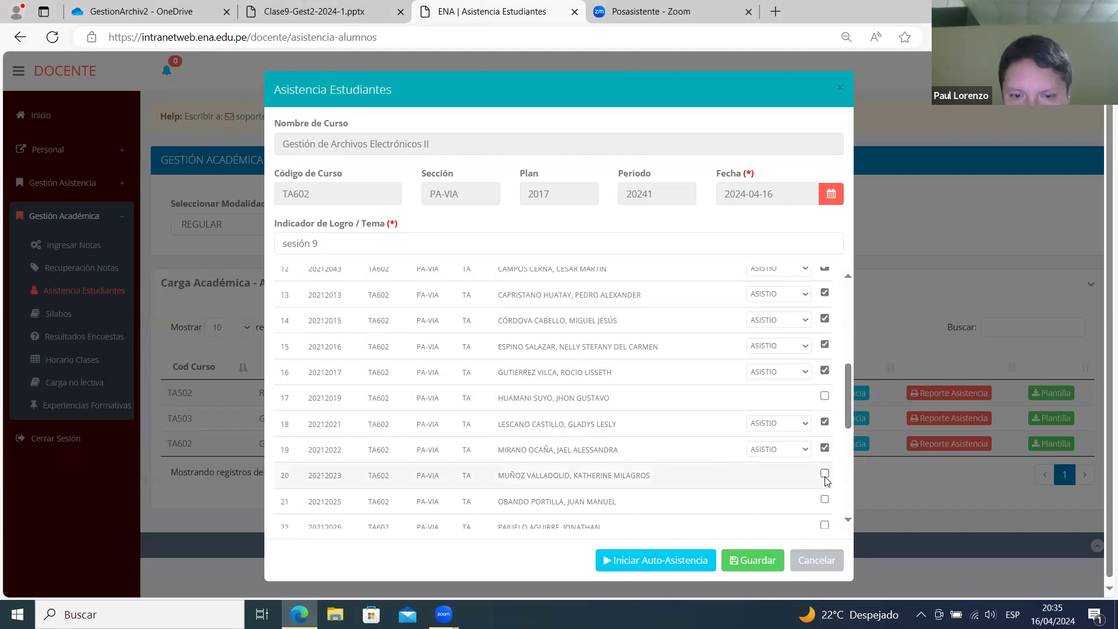
# Mark students 20, 21, 22, 24 and 25 as ASISTIO.
pyautogui.scroll(-2, 826, 475)
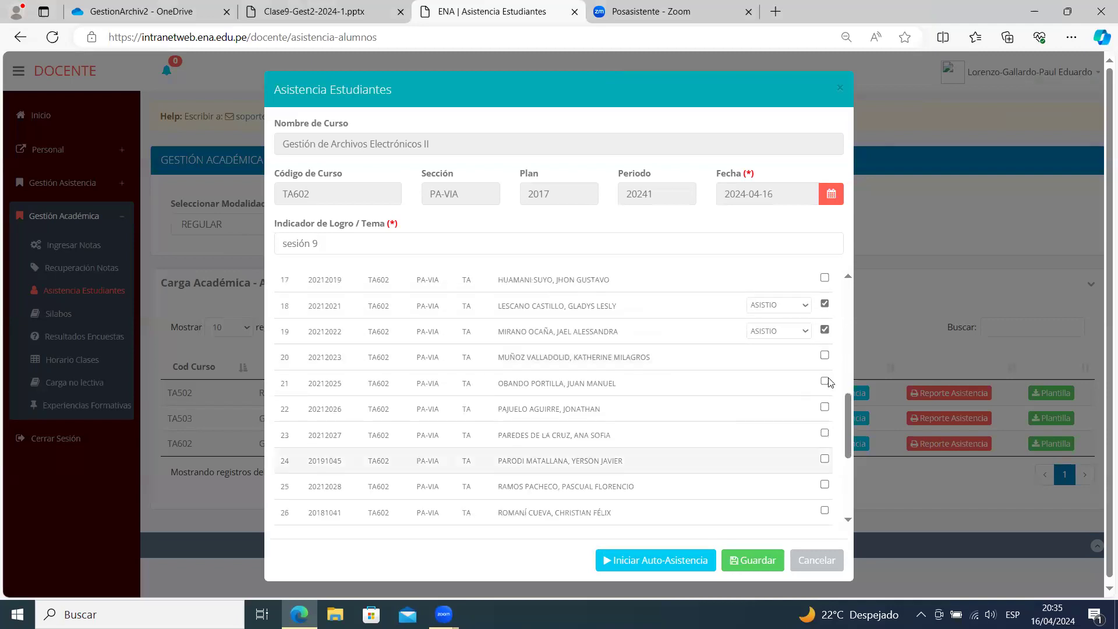
pyautogui.click(825, 356)
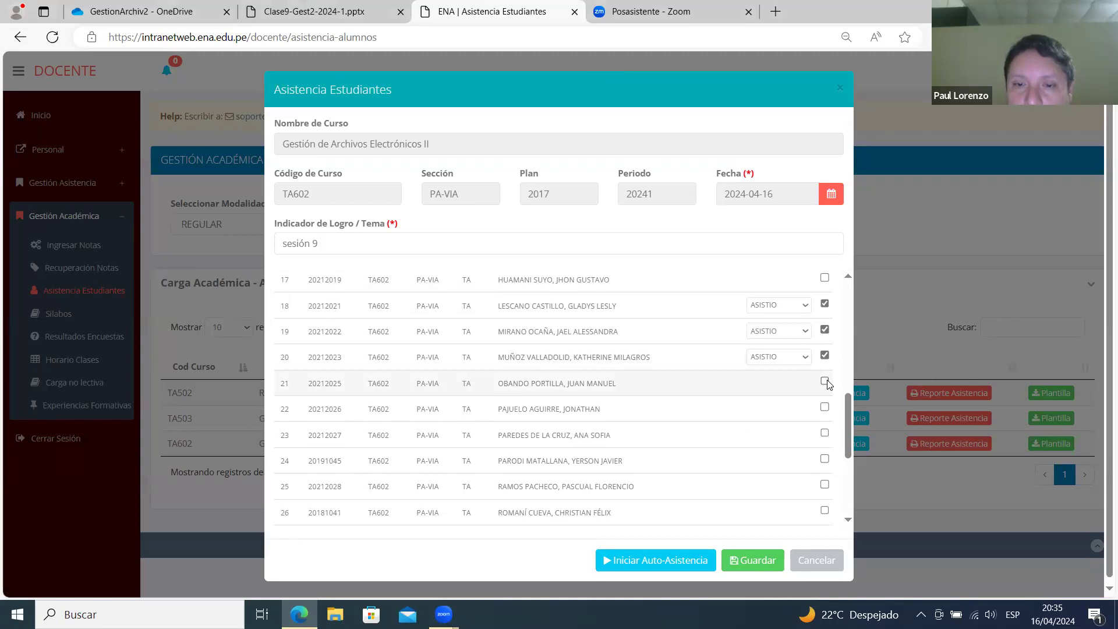
pyautogui.click(825, 382)
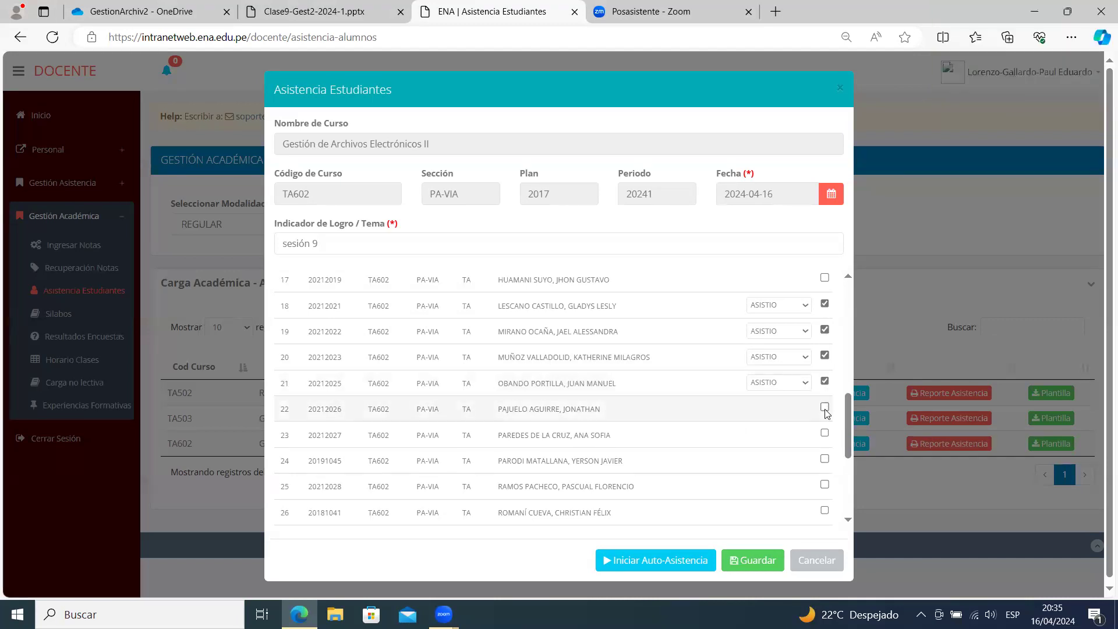
pyautogui.click(824, 407)
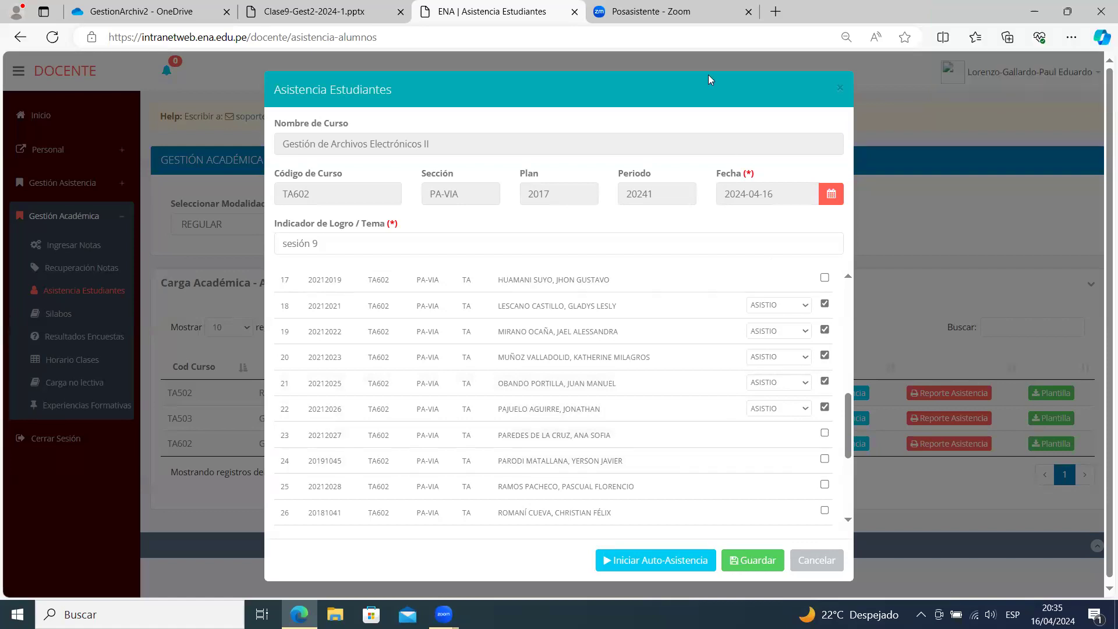
pyautogui.click(824, 460)
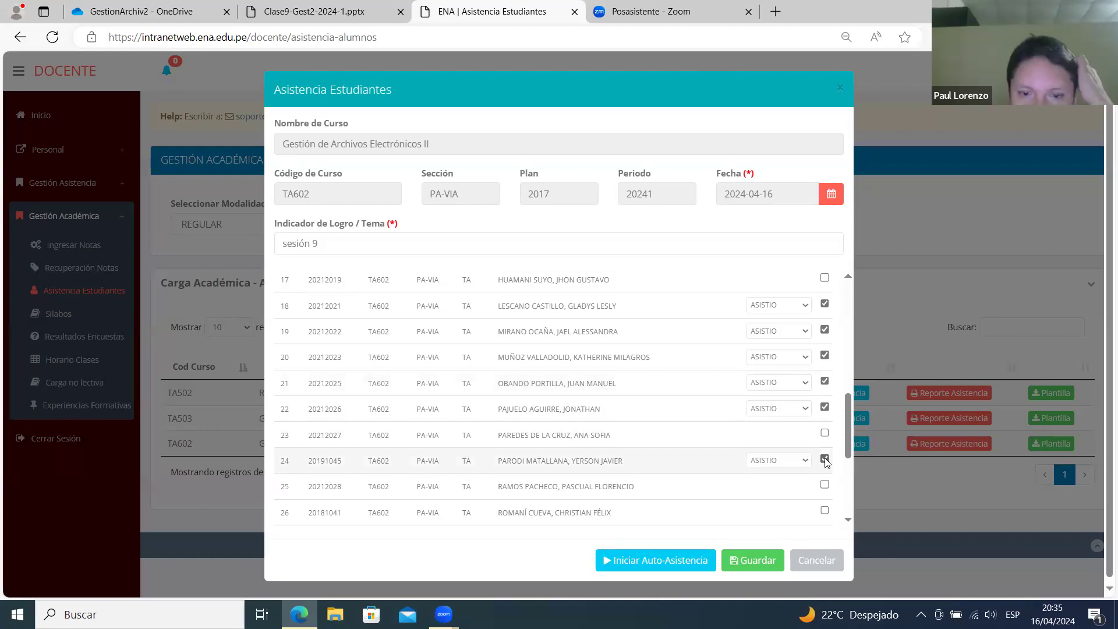
pyautogui.scroll(-2, 828, 418)
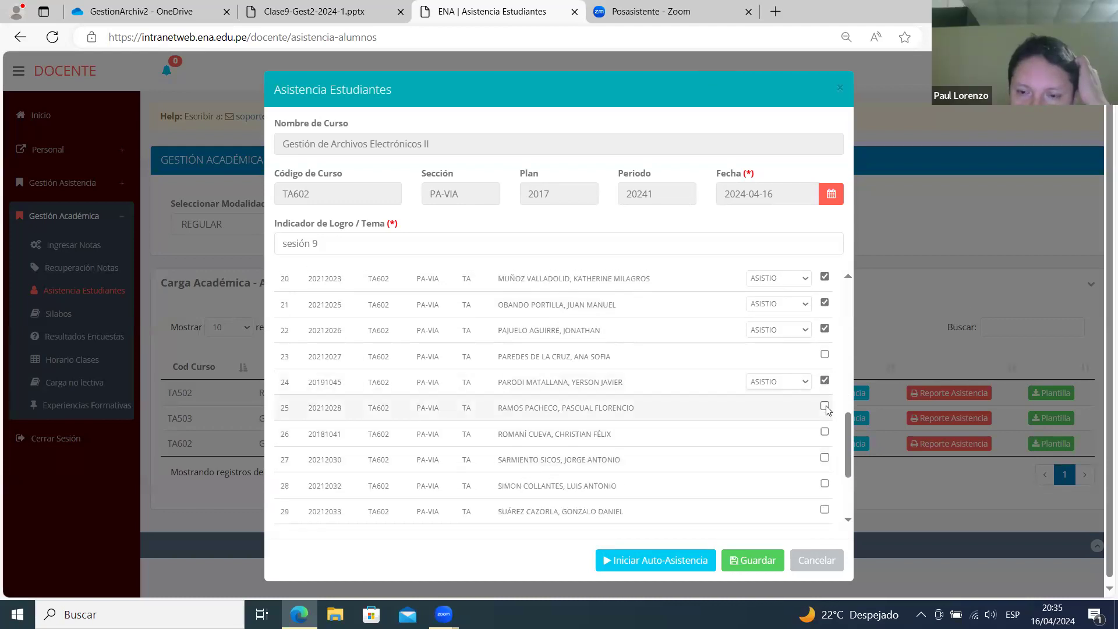
pyautogui.click(825, 406)
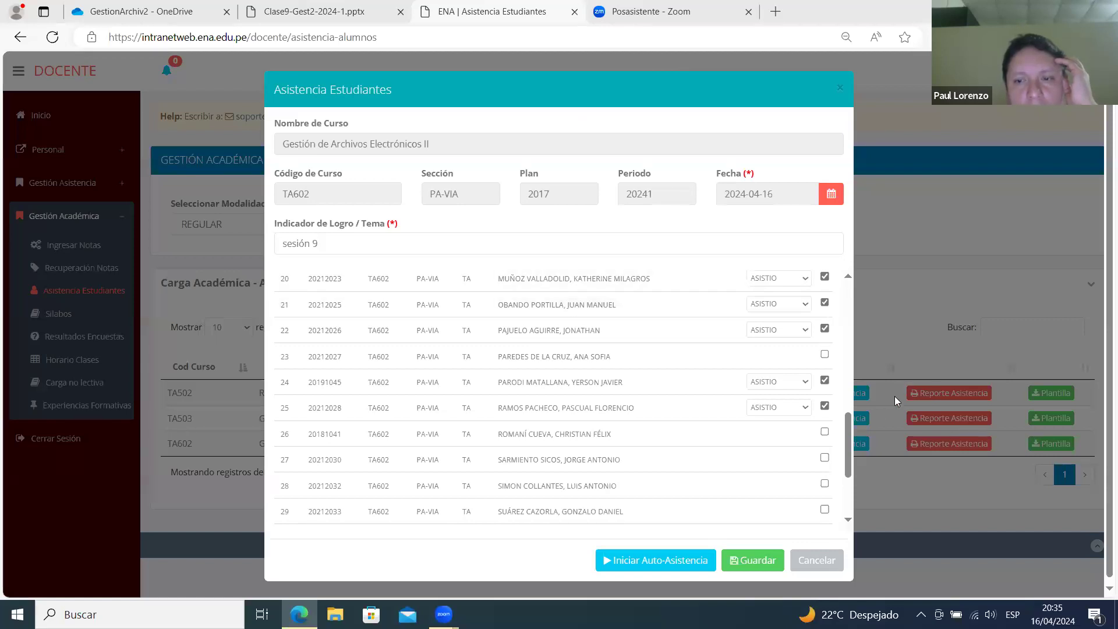
pyautogui.moveTo(848, 441); pyautogui.dragTo(844, 357)
pyautogui.scroll(10, 845, 357)
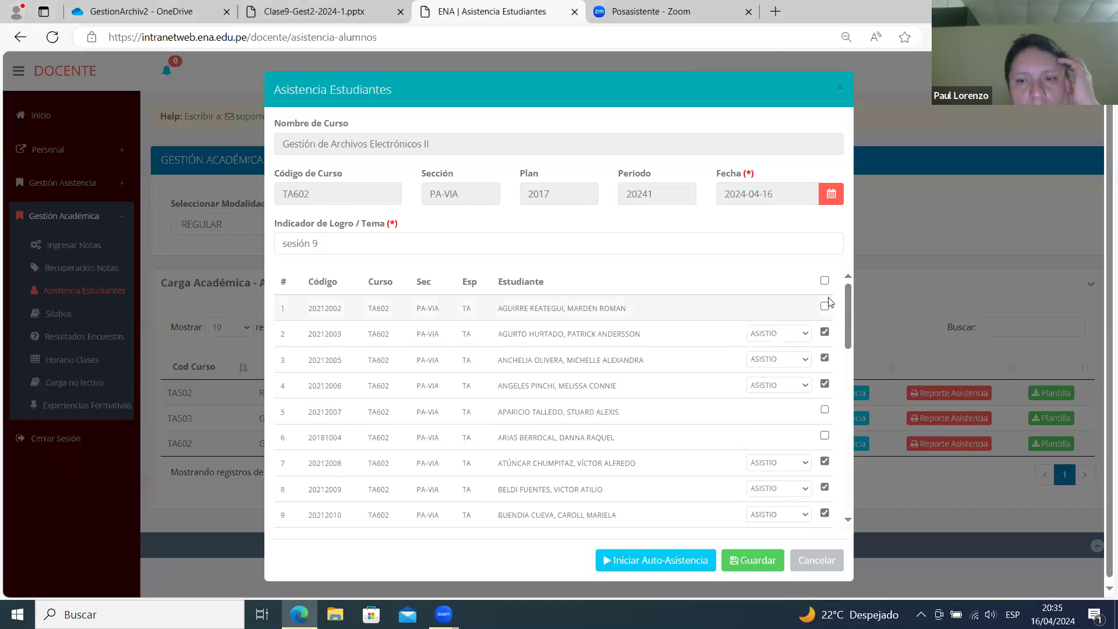
# Check row 1 at the top of the list and row 26 further down as ASISTIO.
pyautogui.click(825, 307)
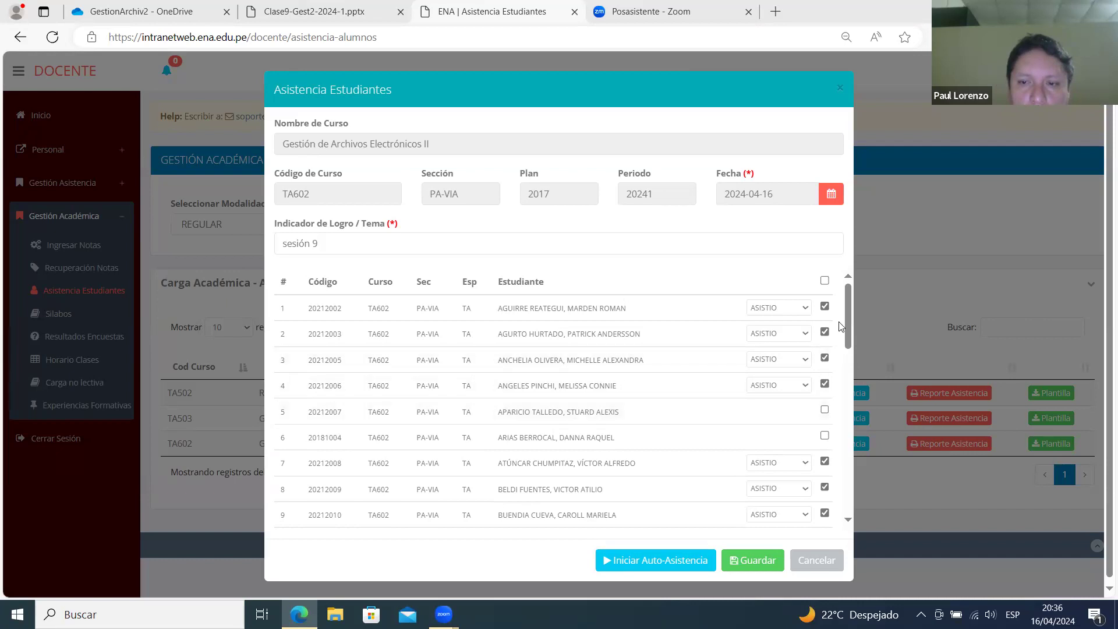
pyautogui.moveTo(845, 319); pyautogui.dragTo(850, 452)
pyautogui.click(824, 405)
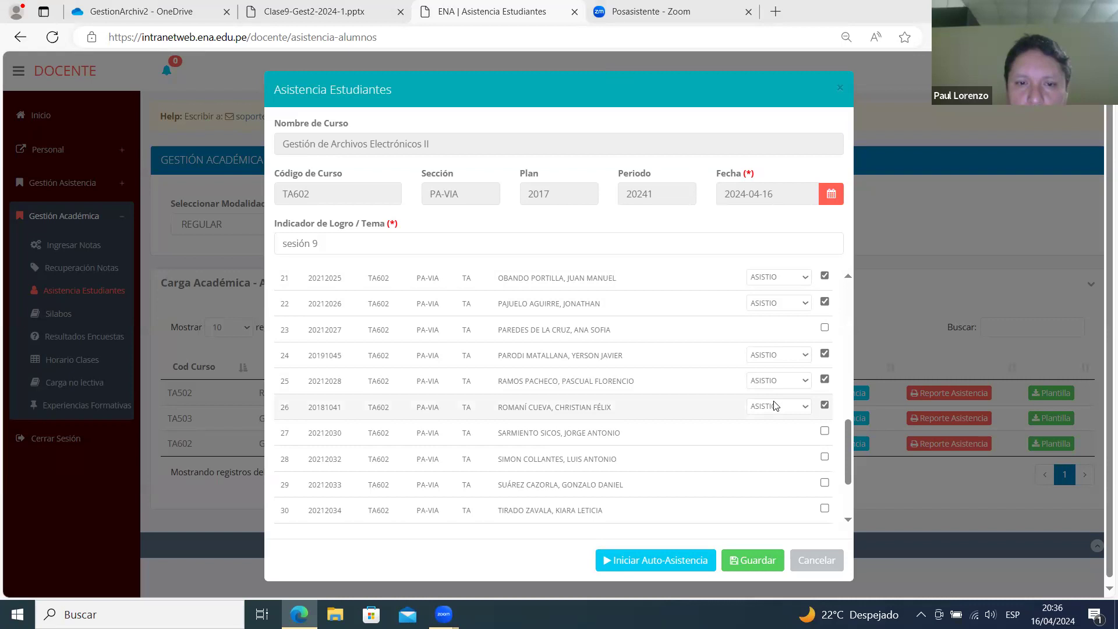
# Back near the top of the list, check rows 5 and 6 as ASISTIO.
pyautogui.scroll(1, 842, 413)
pyautogui.scroll(3, 842, 402)
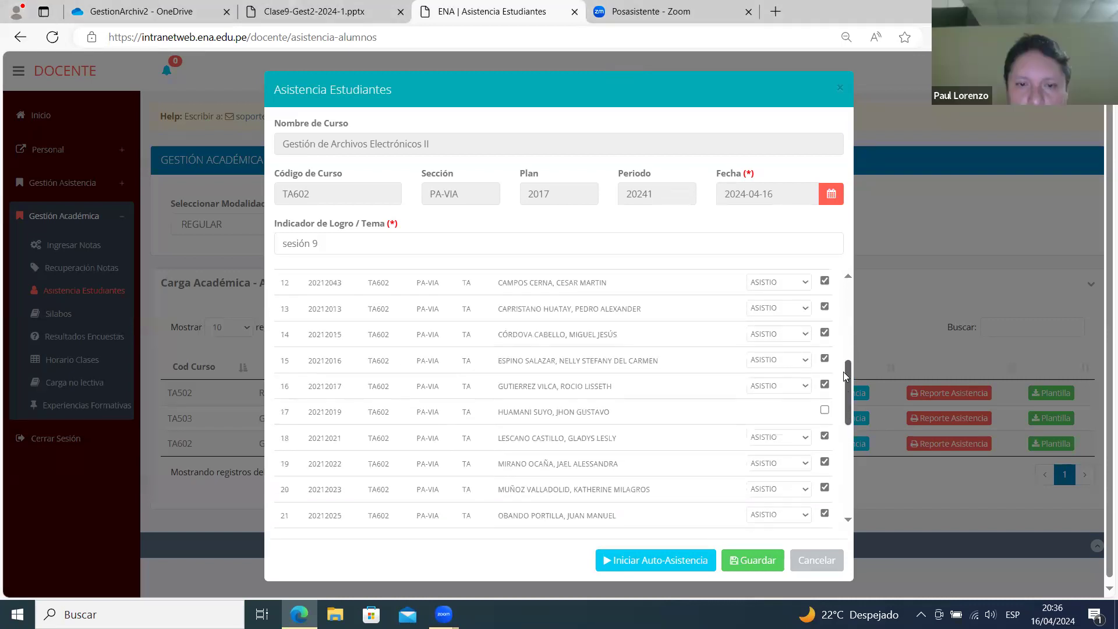
pyautogui.scroll(2, 843, 372)
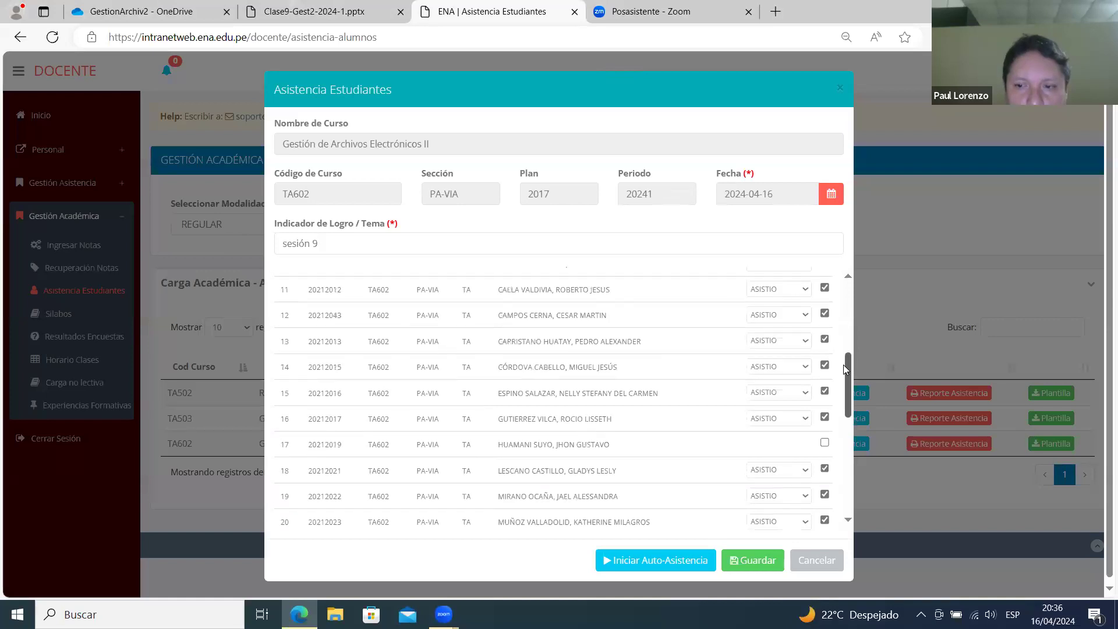
pyautogui.scroll(2, 843, 361)
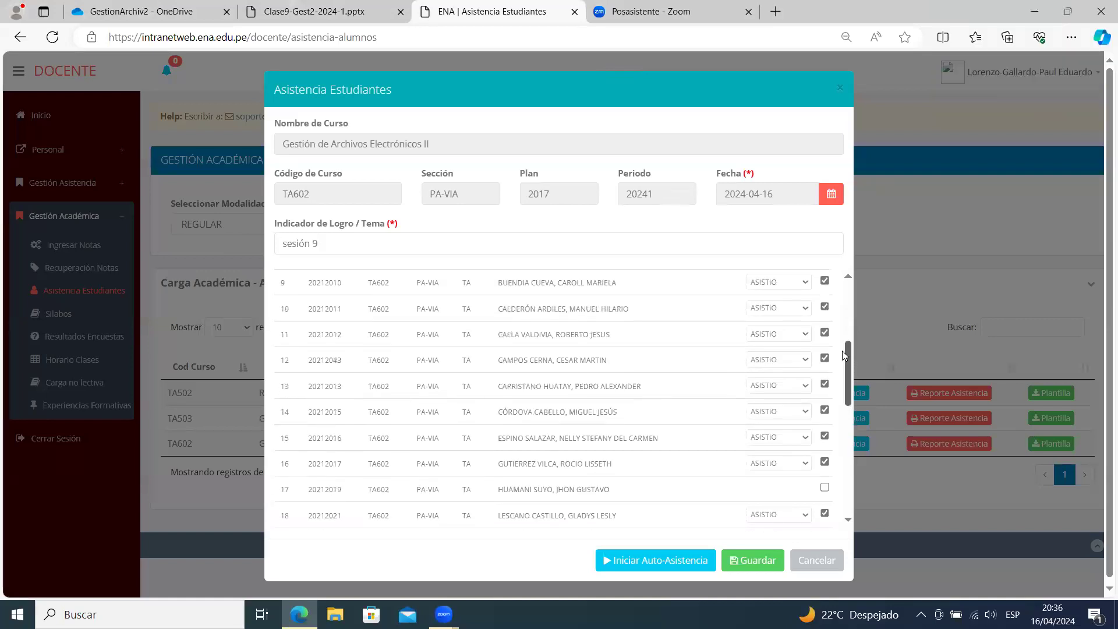
pyautogui.scroll(3, 842, 348)
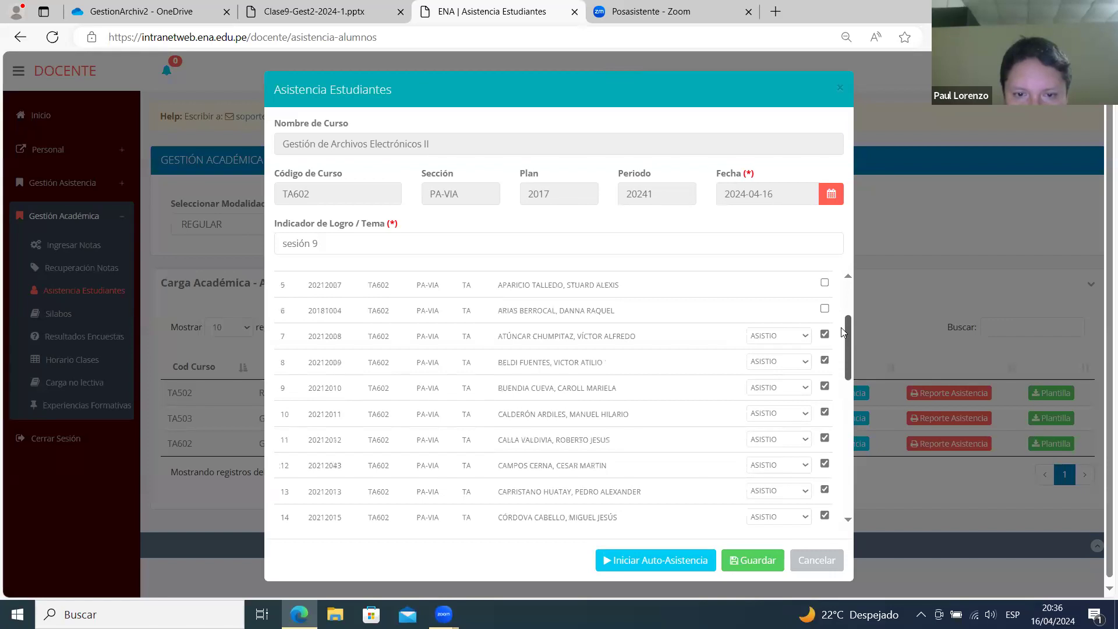
pyautogui.scroll(-3, 841, 327)
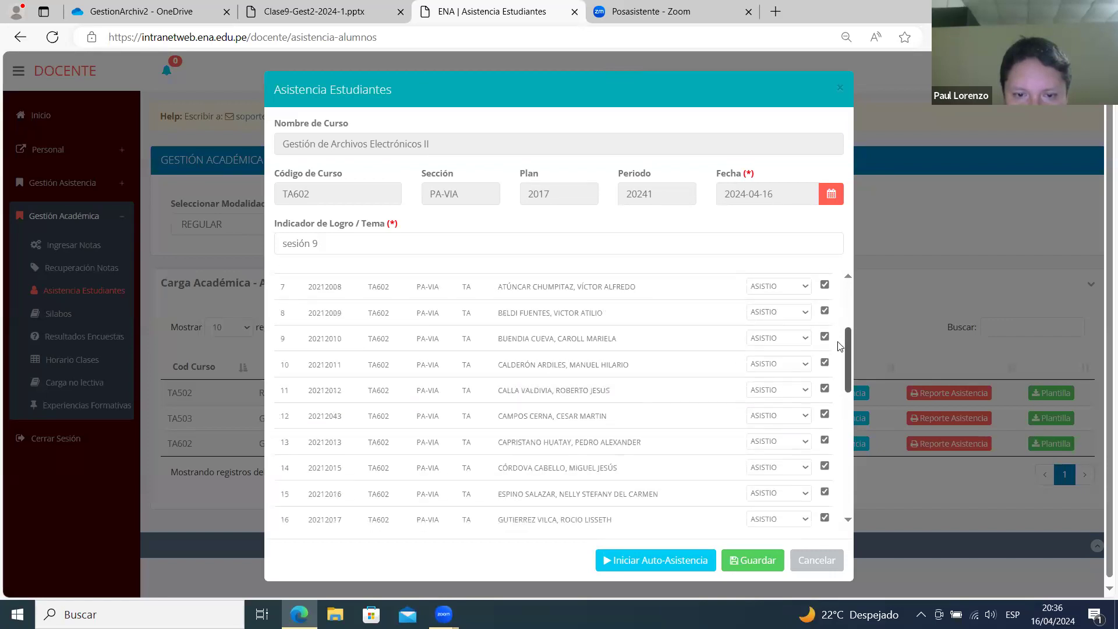
pyautogui.scroll(-2, 841, 352)
pyautogui.scroll(10, 844, 303)
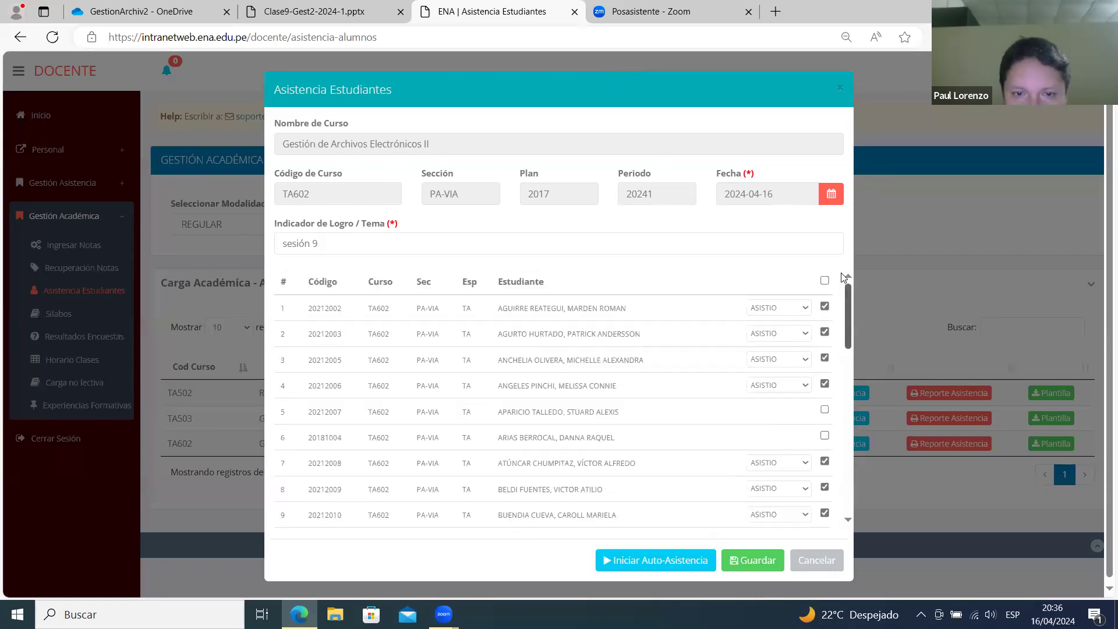
pyautogui.click(824, 409)
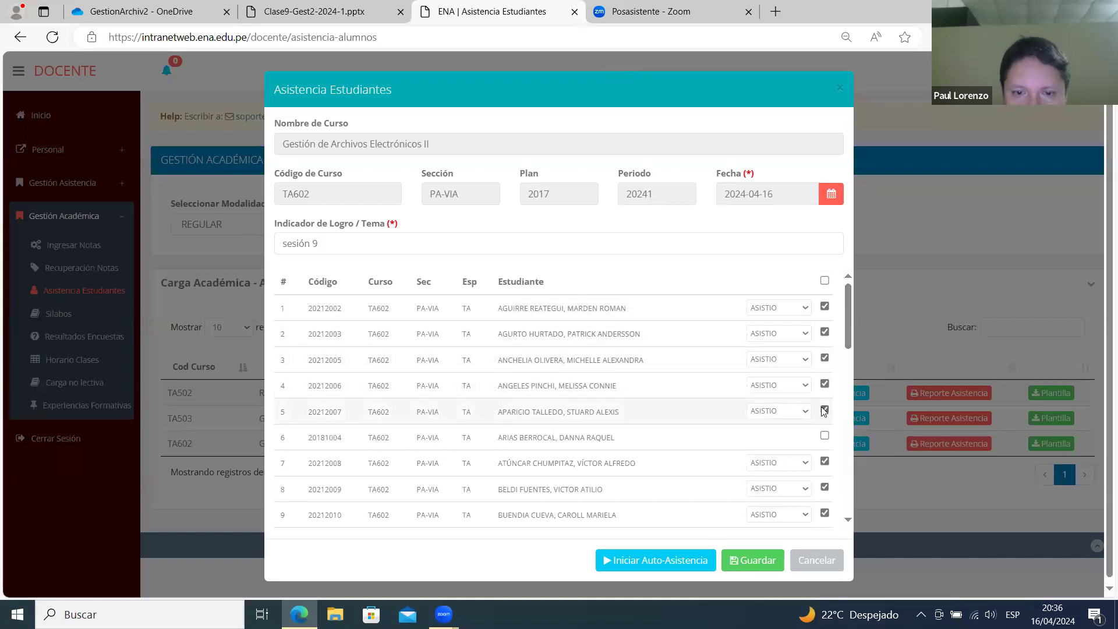
pyautogui.click(825, 436)
pyautogui.moveTo(847, 308); pyautogui.dragTo(848, 450)
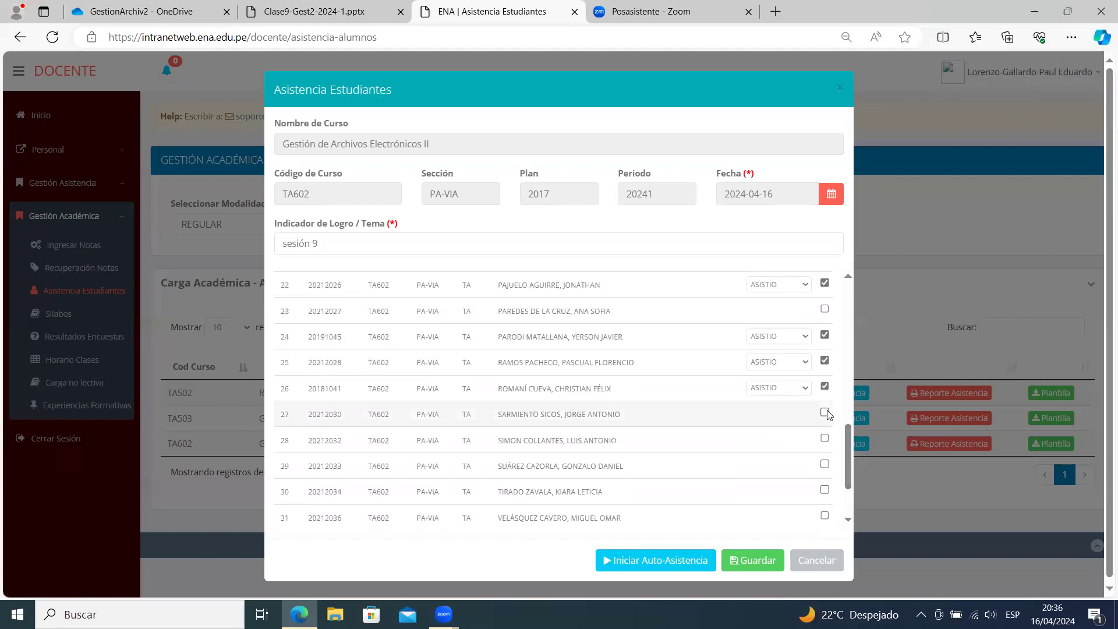
# Check rows 27, 29 and 30 in the attendance modal as ASISTIO.
pyautogui.click(826, 412)
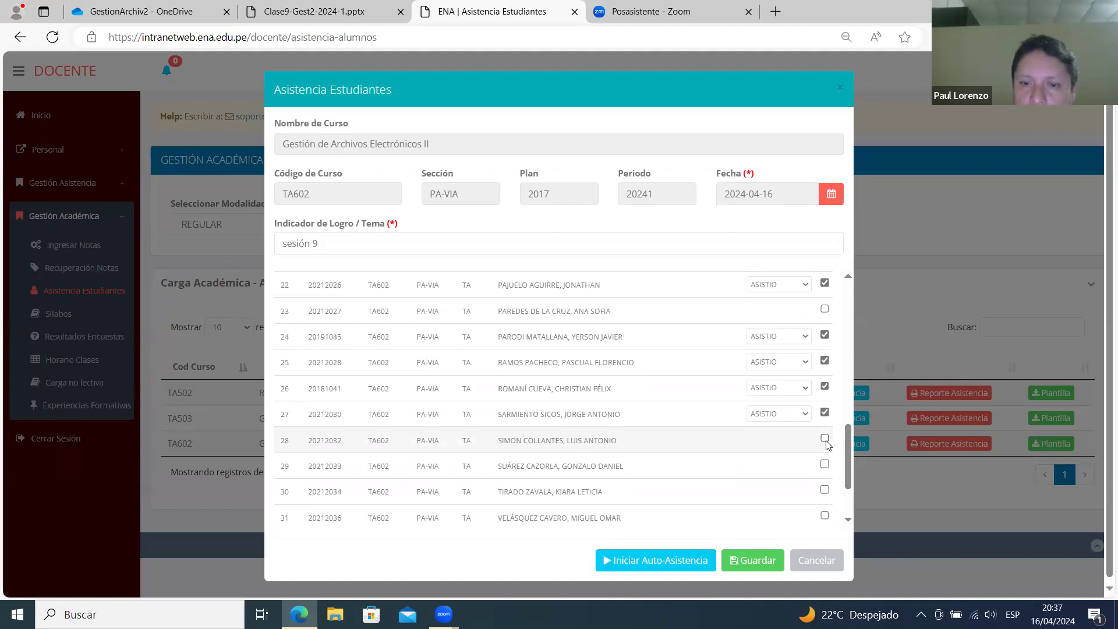
pyautogui.moveTo(847, 451); pyautogui.dragTo(847, 464)
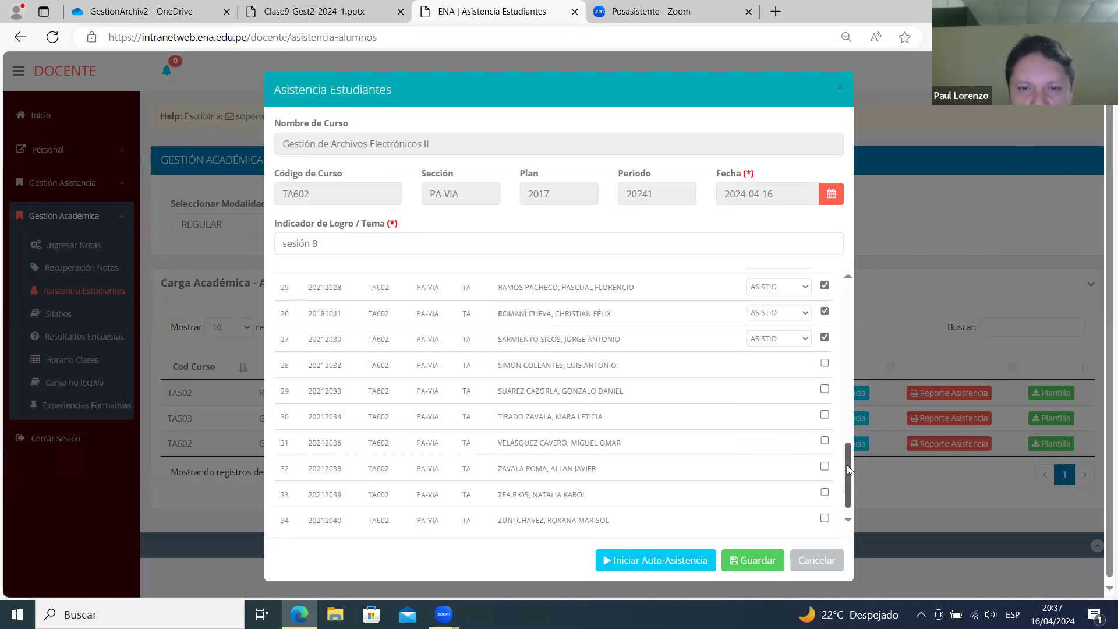
pyautogui.click(824, 390)
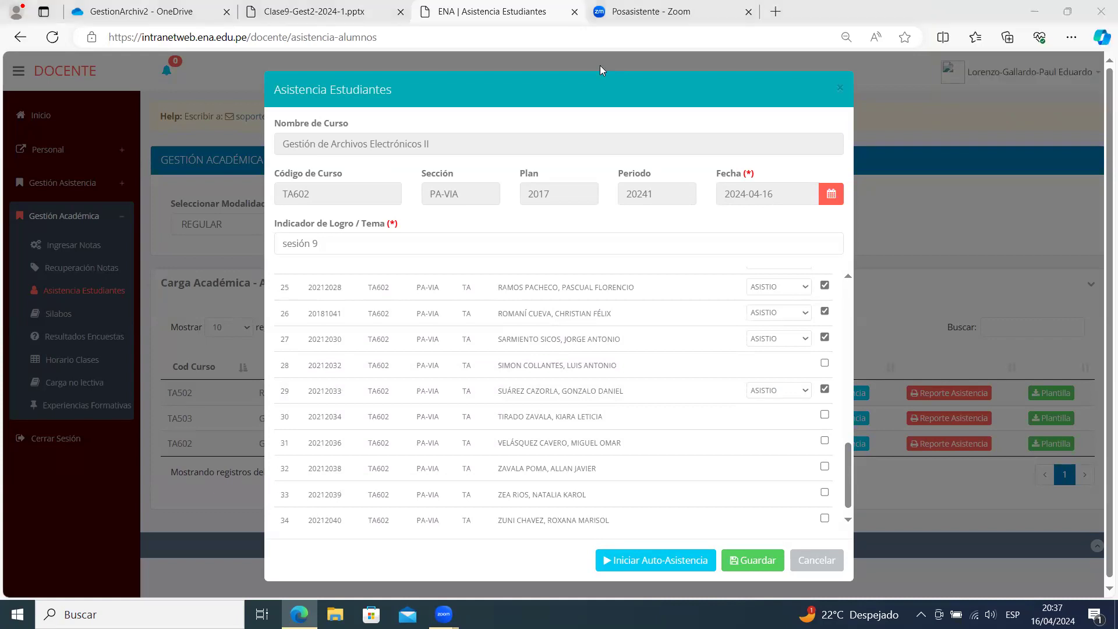
pyautogui.click(824, 414)
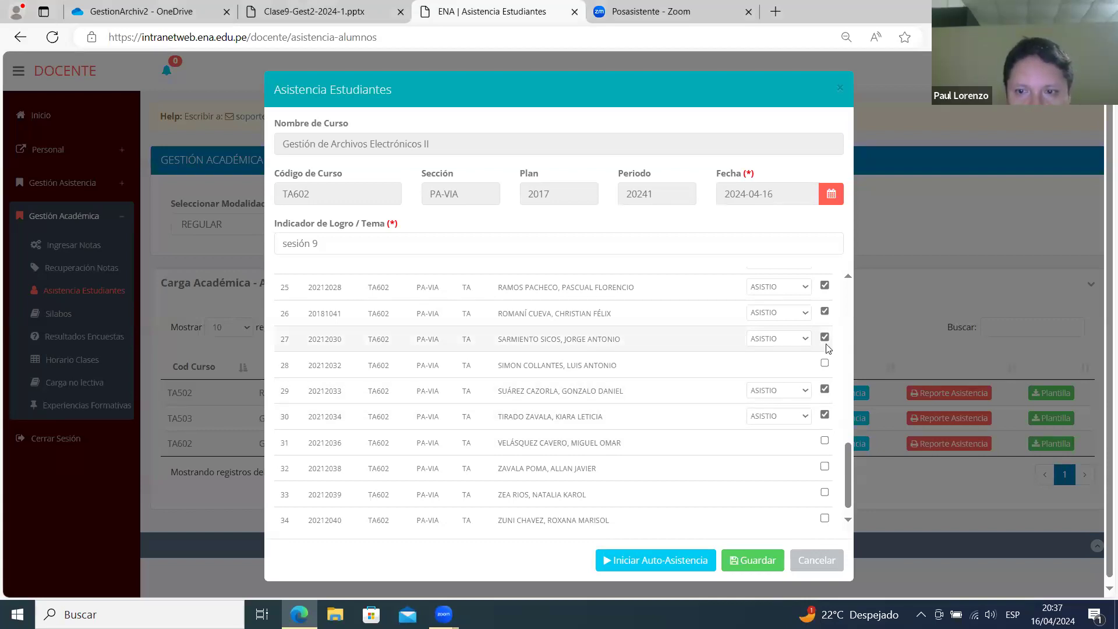
pyautogui.scroll(-1, 801, 301)
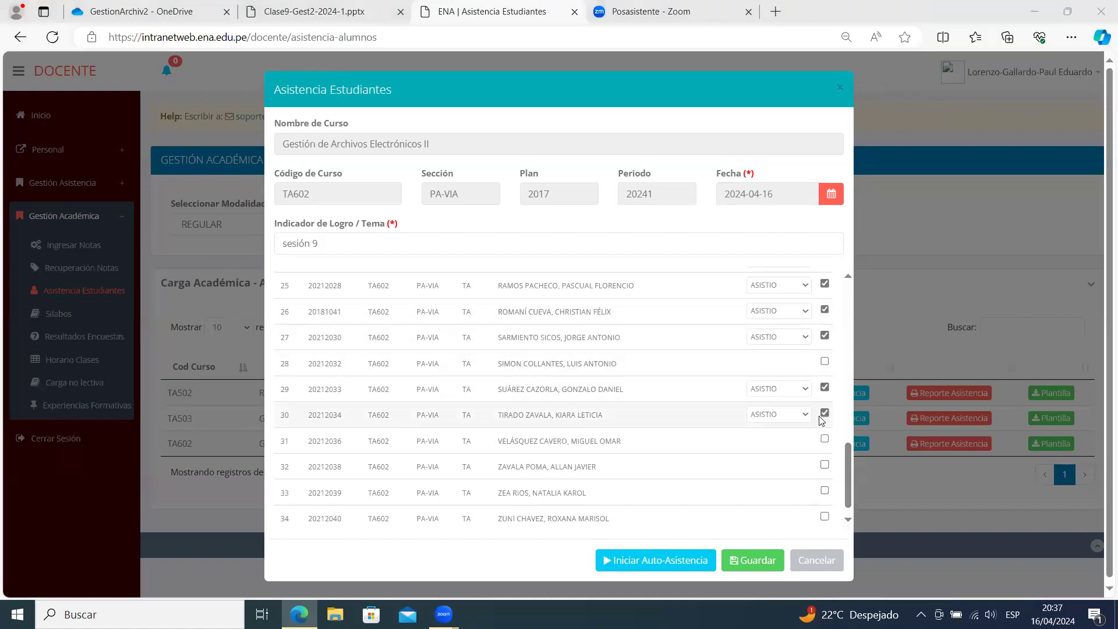
pyautogui.moveTo(847, 463); pyautogui.dragTo(849, 363)
# Check rows 17, 31, 28, 32, 33 and 34 as ASISTIO.
pyautogui.click(824, 477)
pyautogui.moveTo(850, 389); pyautogui.dragTo(851, 489)
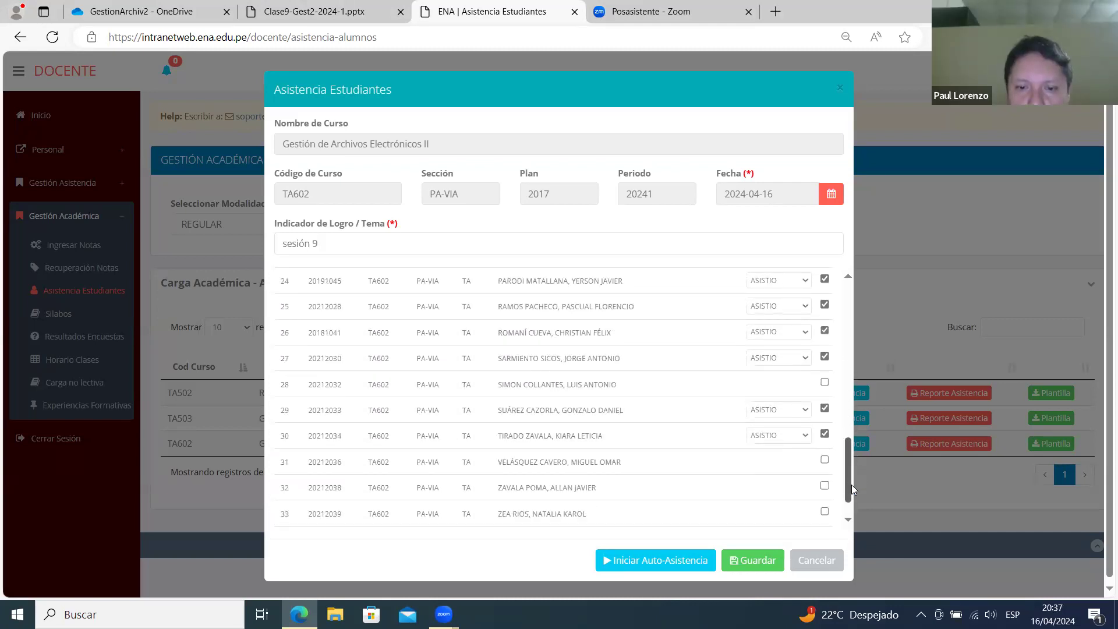
pyautogui.moveTo(851, 484); pyautogui.dragTo(851, 493)
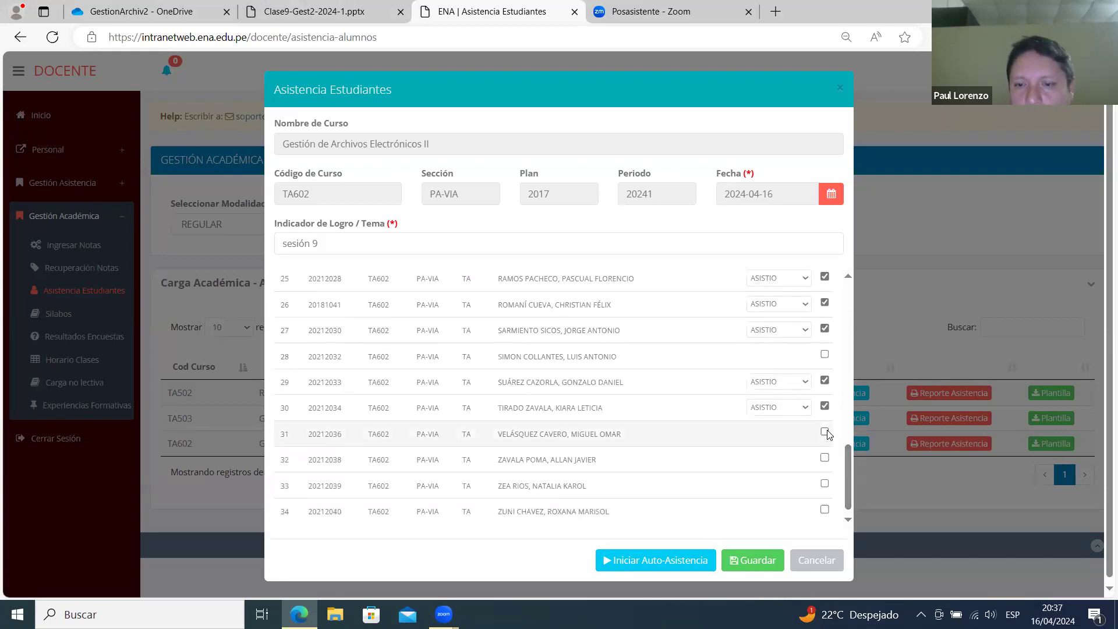
pyautogui.click(824, 432)
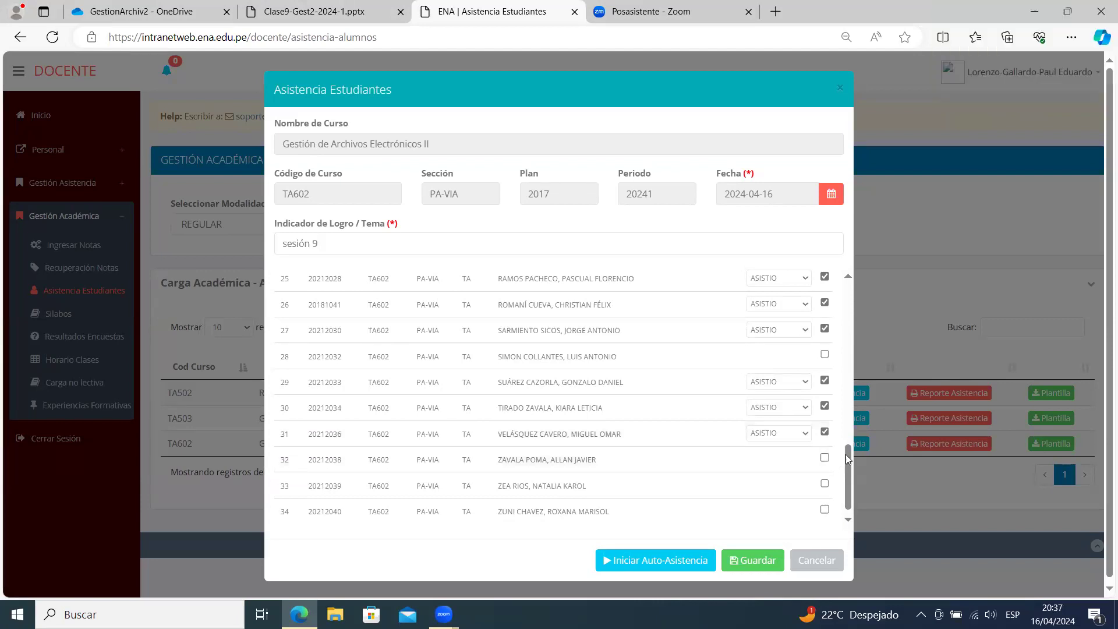
pyautogui.click(824, 355)
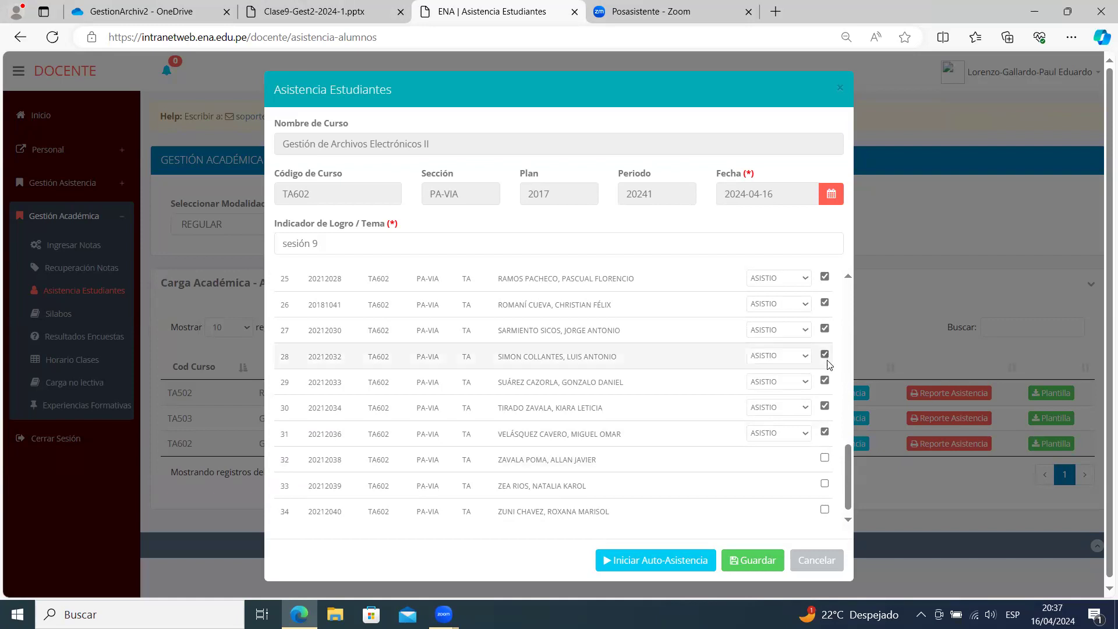
pyautogui.click(825, 458)
pyautogui.scroll(-1, 847, 480)
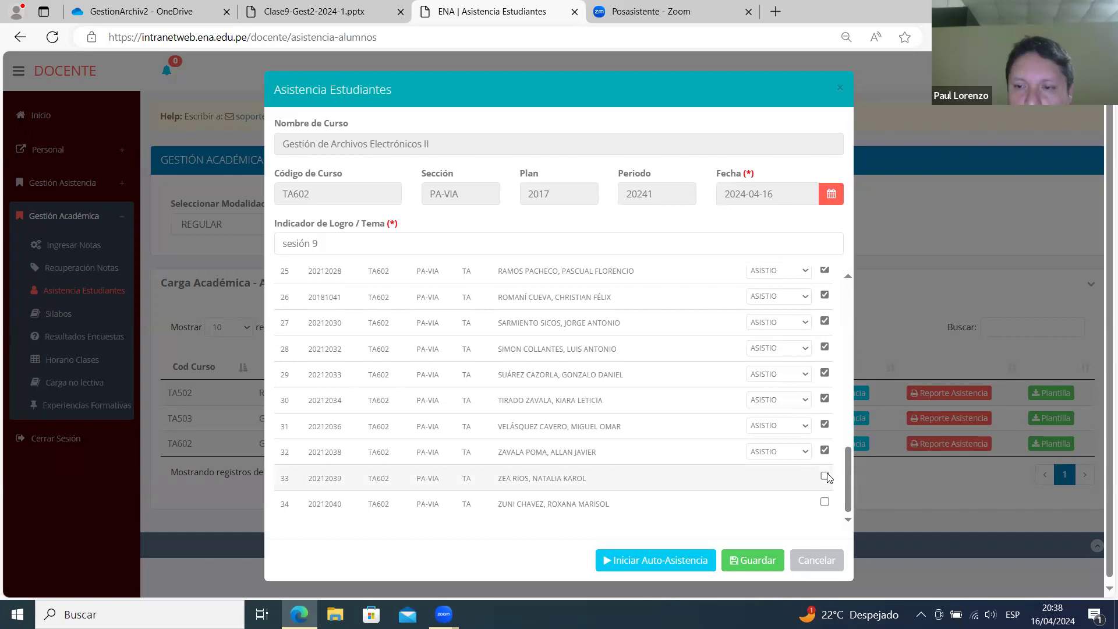
pyautogui.click(826, 477)
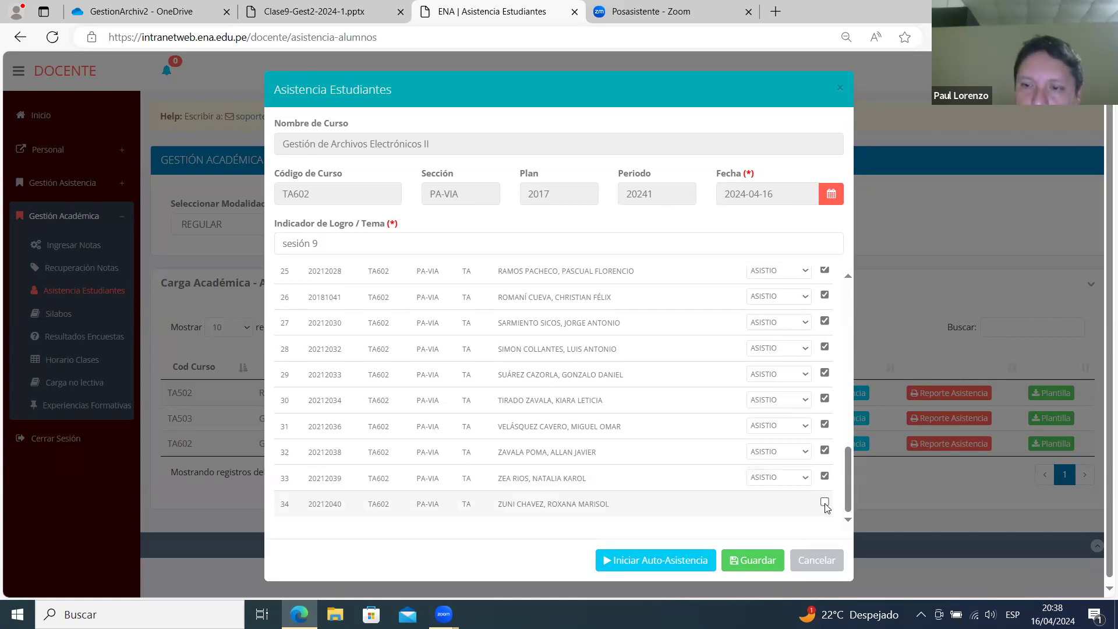
pyautogui.click(825, 502)
pyautogui.moveTo(846, 496); pyautogui.dragTo(856, 310)
pyautogui.moveTo(856, 357); pyautogui.dragTo(848, 506)
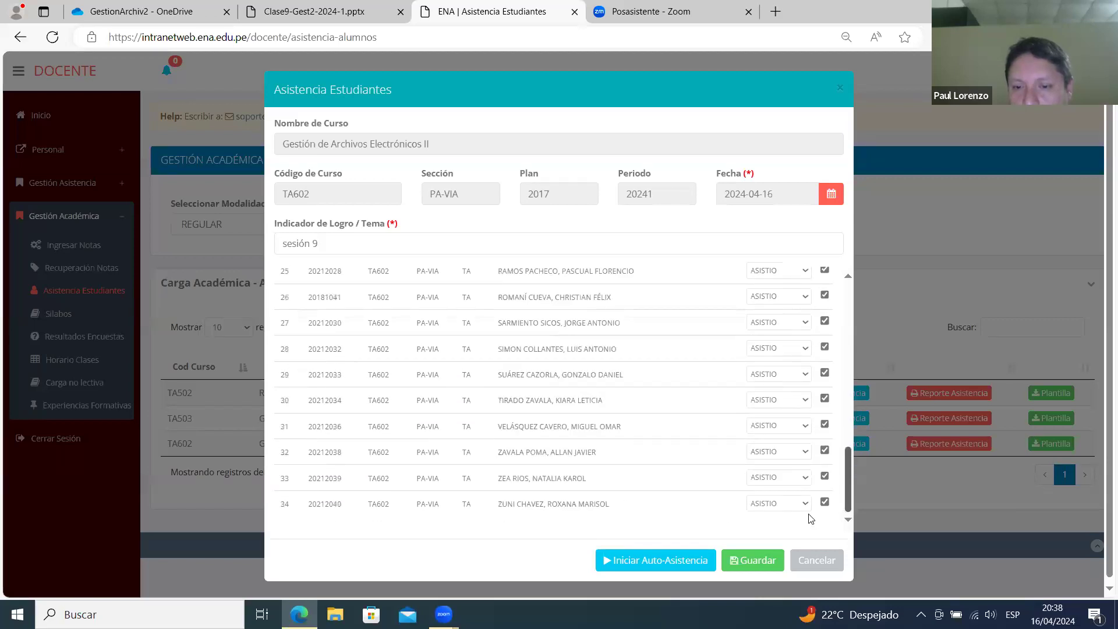
# Save and confirm the sesión 9 attendance, then start the Clase9-Gest2-2024-1 slideshow full screen.
pyautogui.click(760, 562)
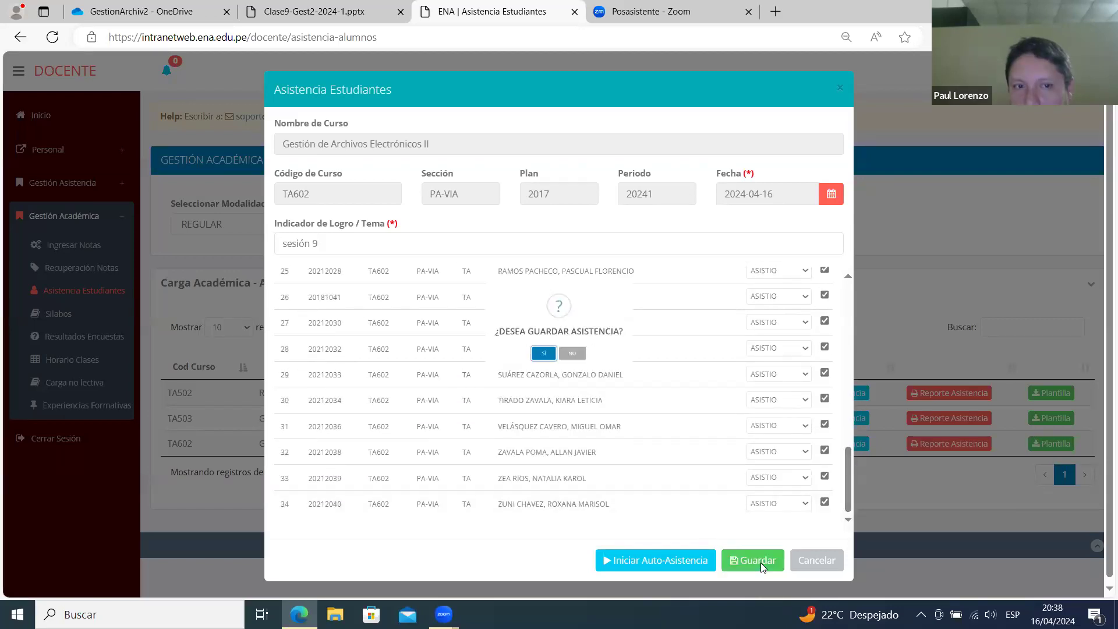
pyautogui.click(538, 367)
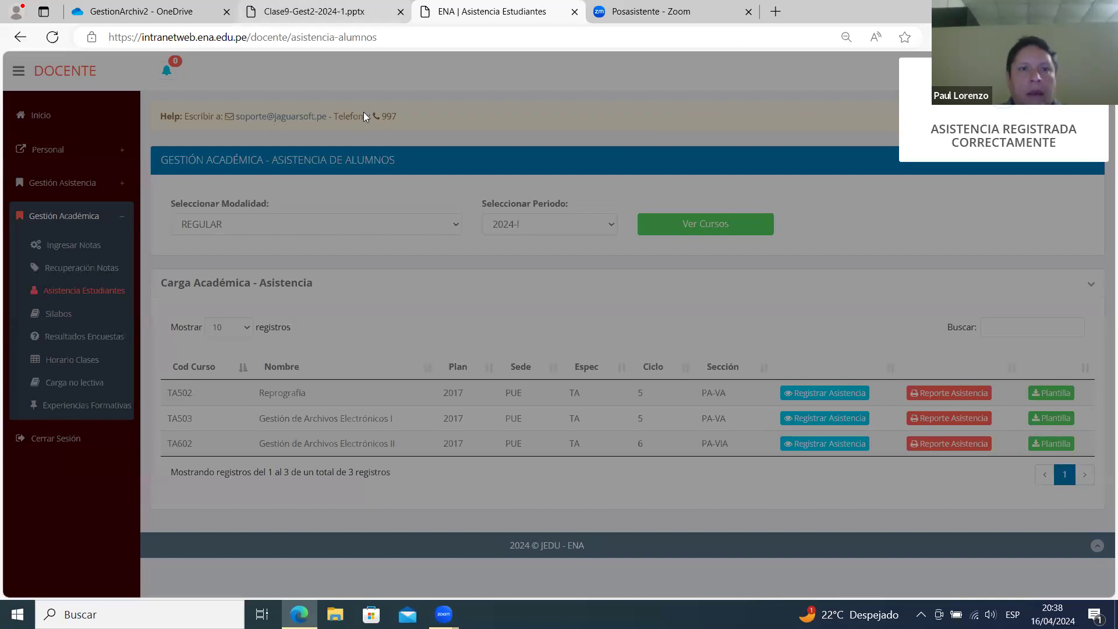
pyautogui.hotkey('ctrl', 'shift', 'Tab')
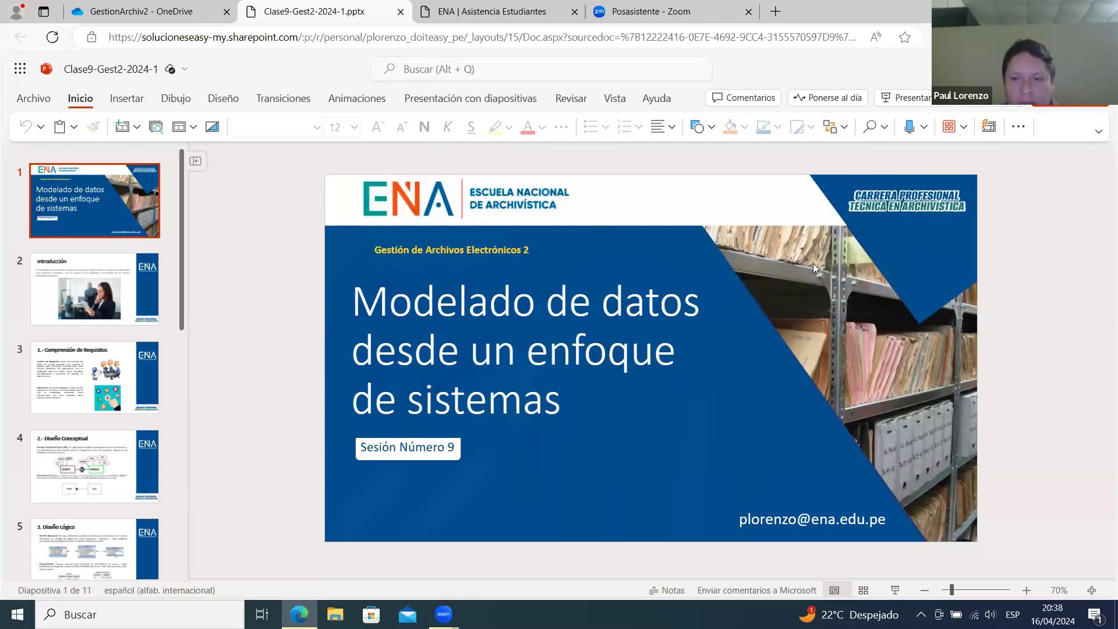
pyautogui.click(899, 594)
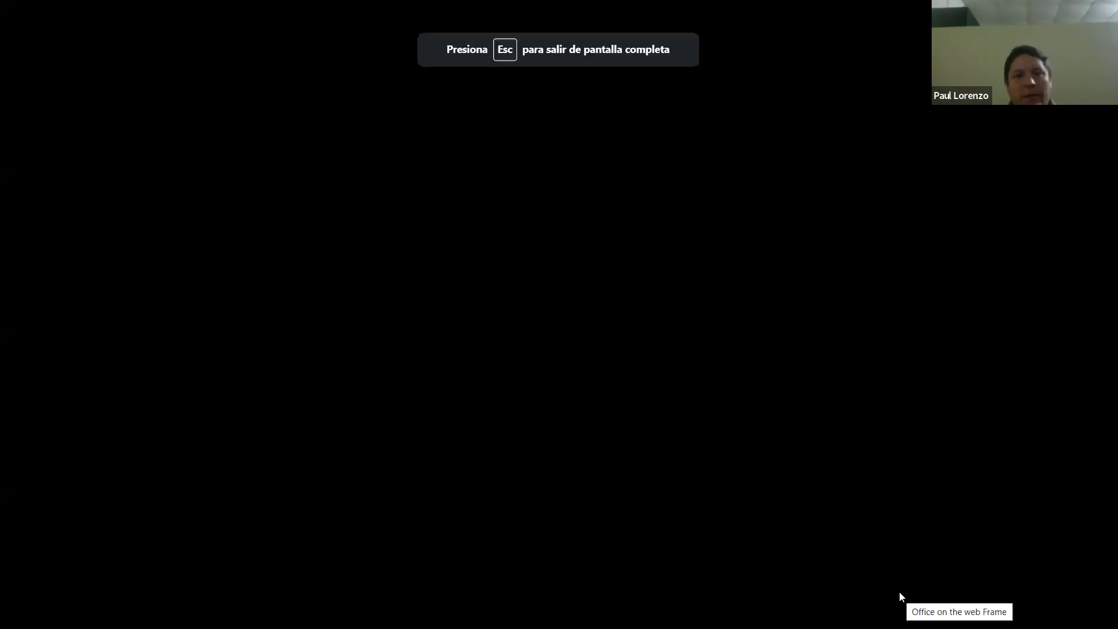
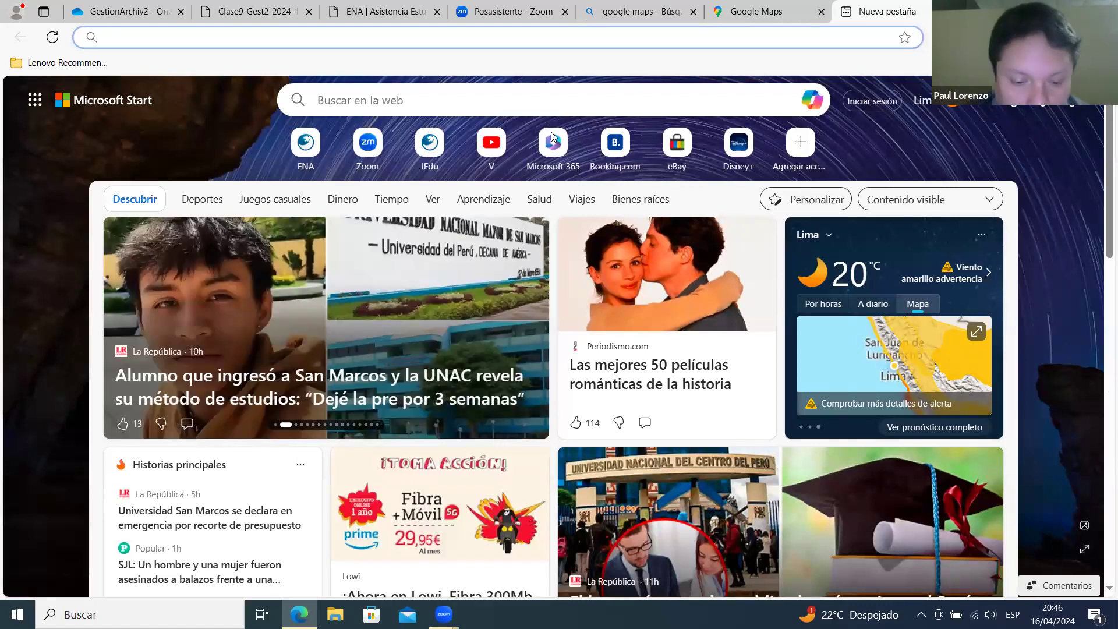
# Load app.diagrams.net in a new Edge tab and decline the page translation offer.
pyautogui.hotkey('ctrl', 't')
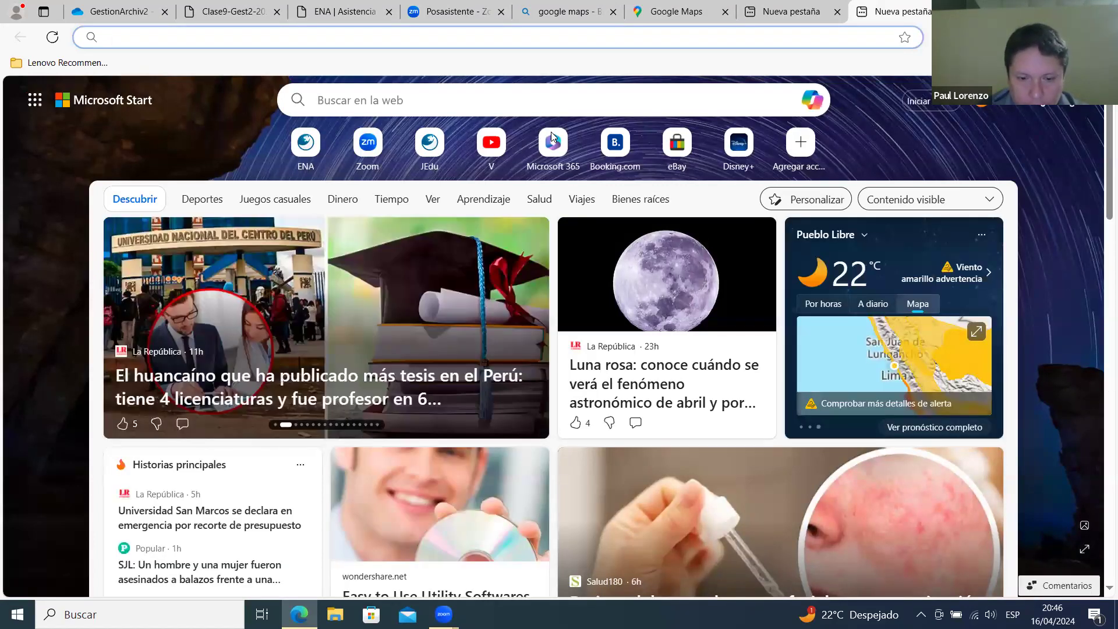
pyautogui.write('dr')
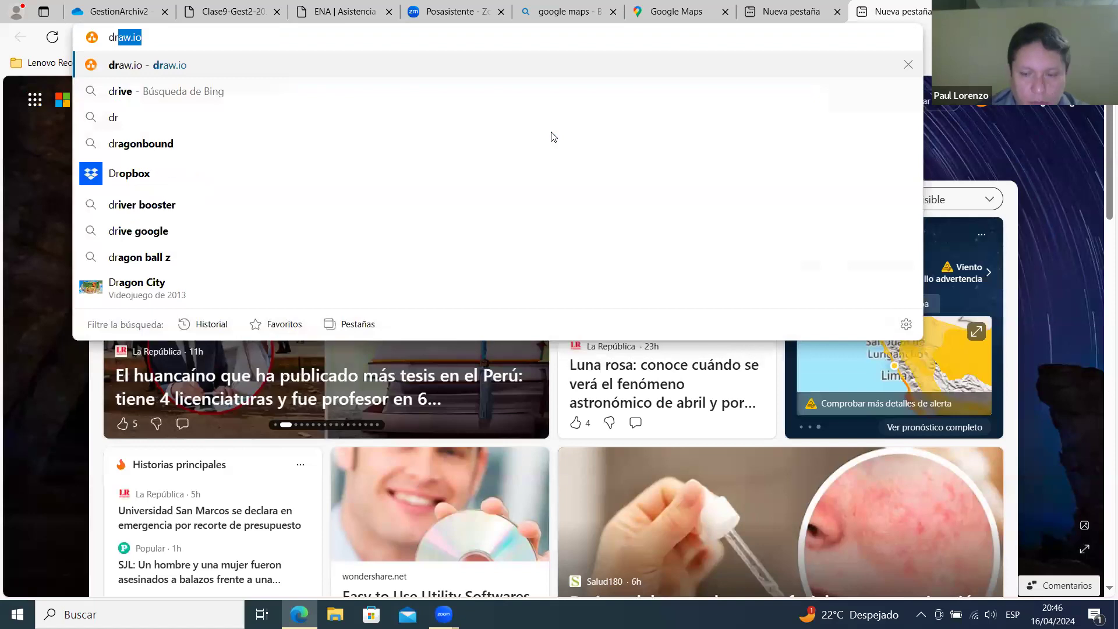
pyautogui.press('Return')
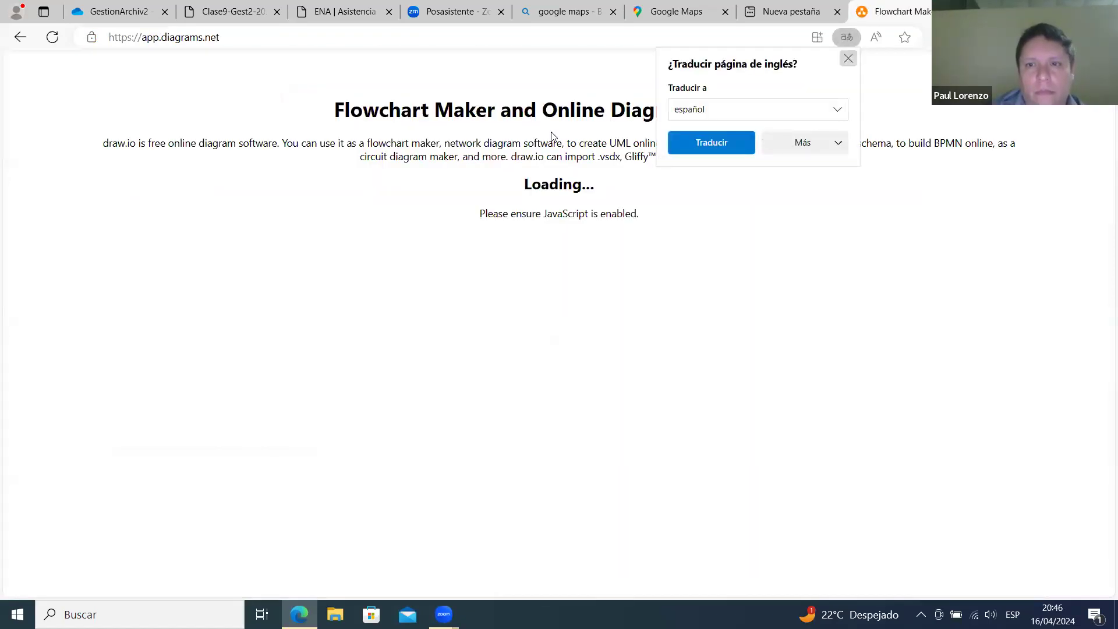
pyautogui.click(848, 58)
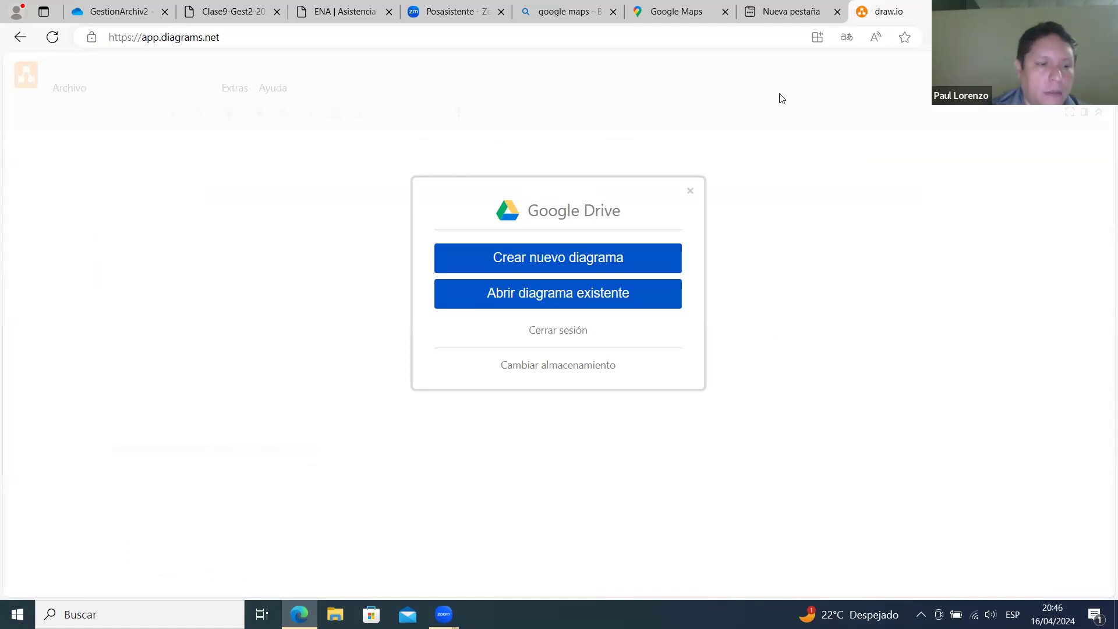
# Create a new diagram from the blank diagram template.
pyautogui.click(567, 254)
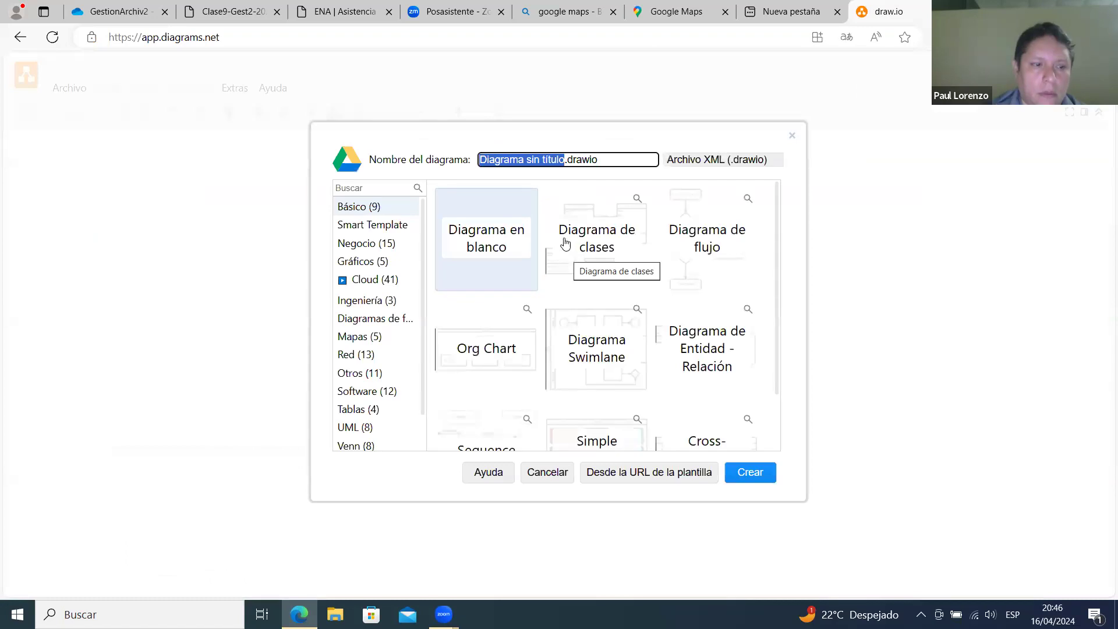
pyautogui.click(516, 243)
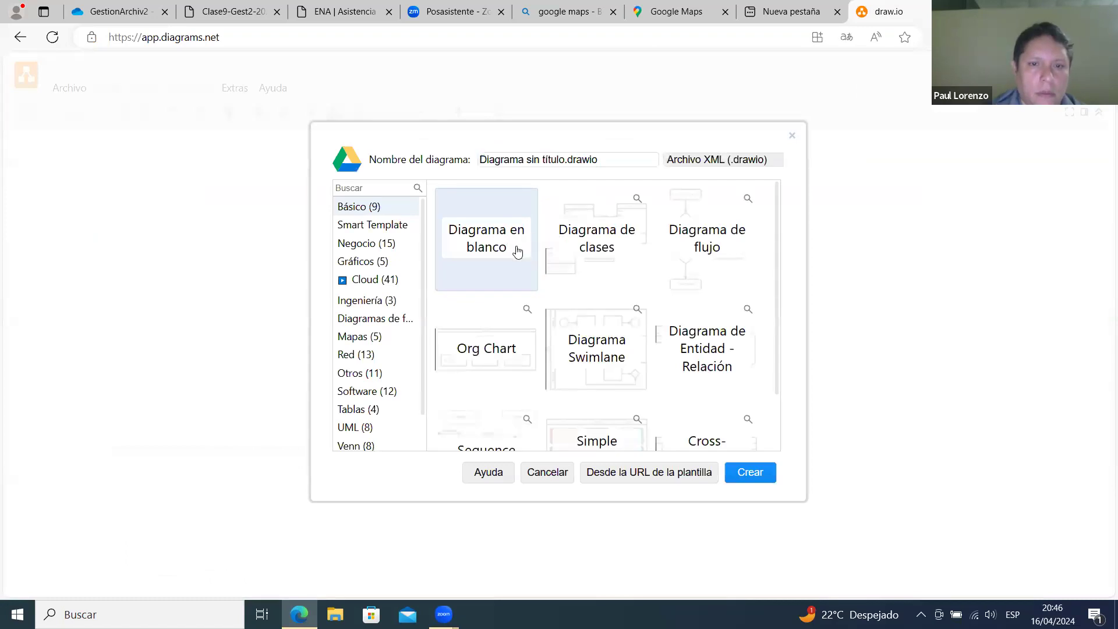
pyautogui.click(729, 471)
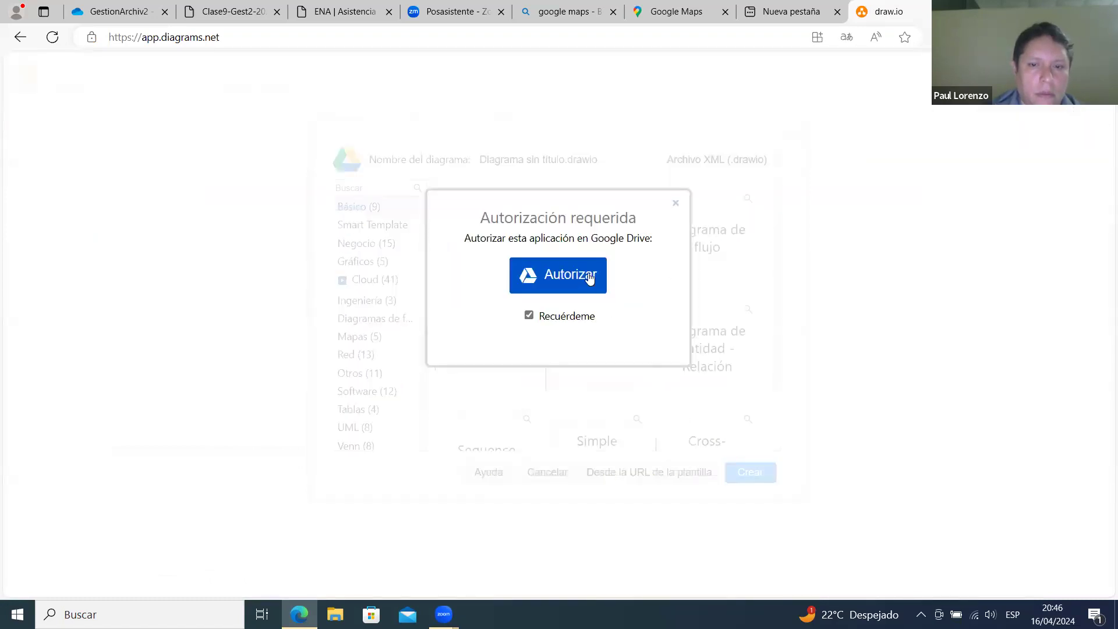
# Authorize draw.io with the Google account and store the diagram in the Drive root folder.
pyautogui.click(588, 278)
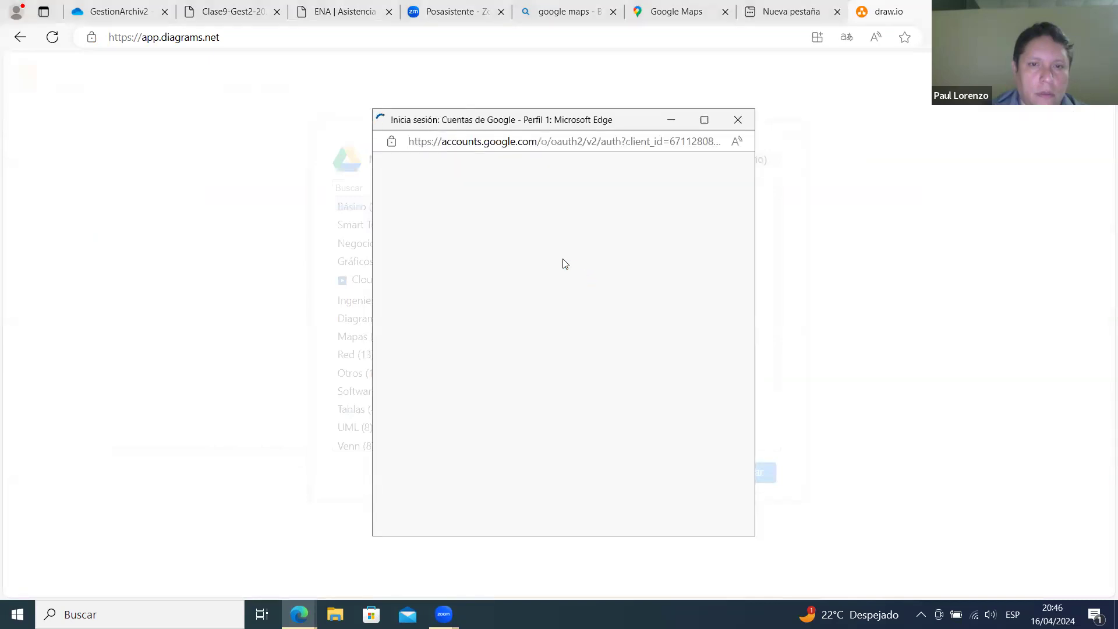
pyautogui.scroll(-2, 567, 355)
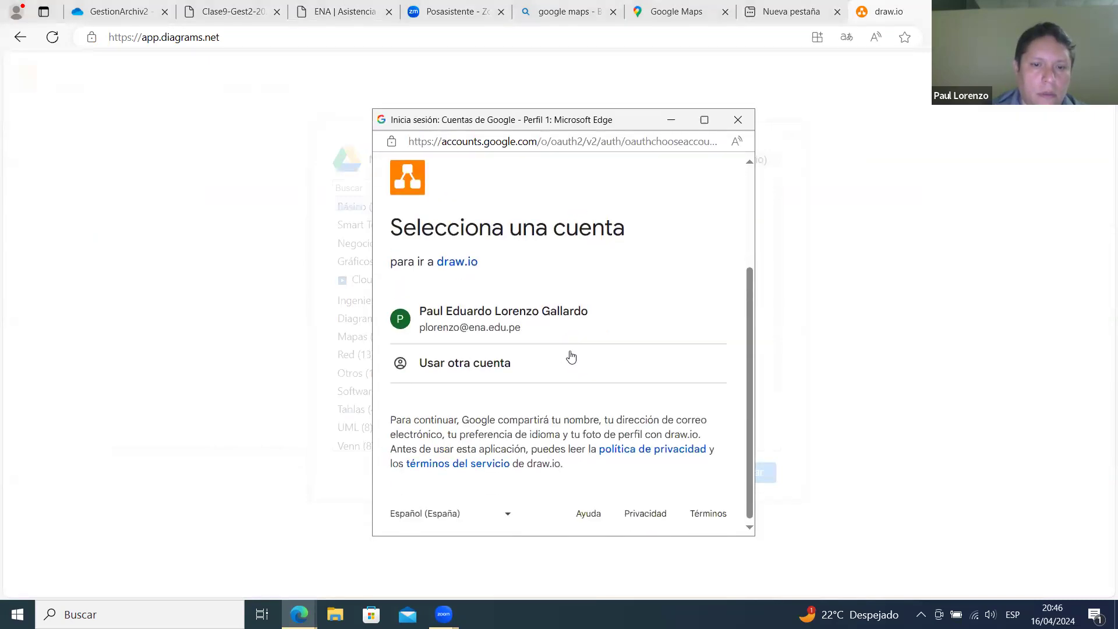
pyautogui.click(554, 324)
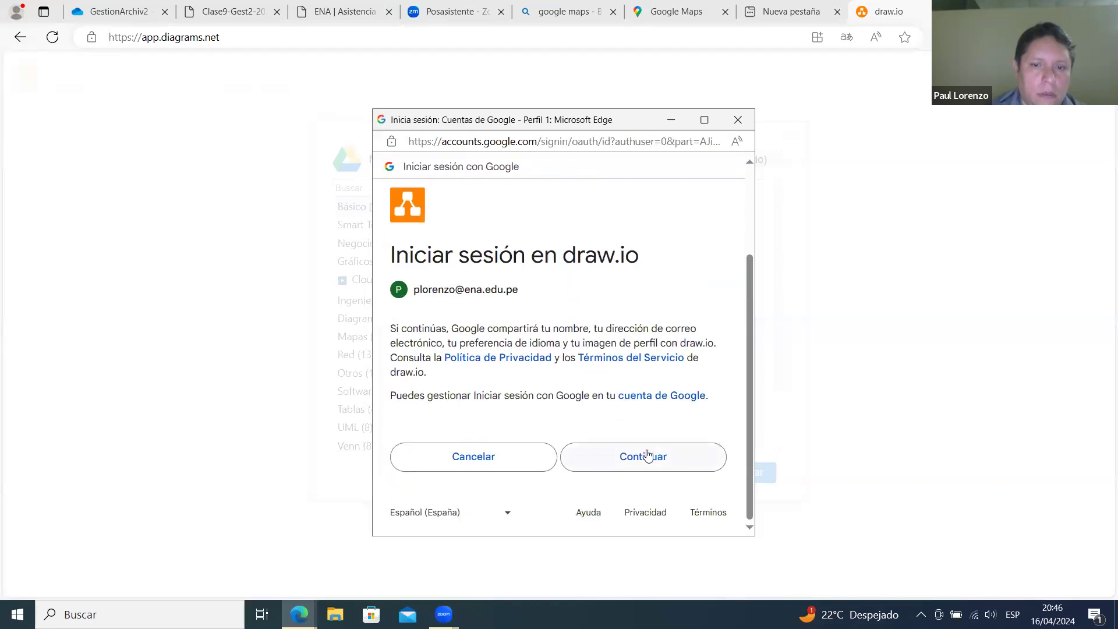
pyautogui.click(649, 456)
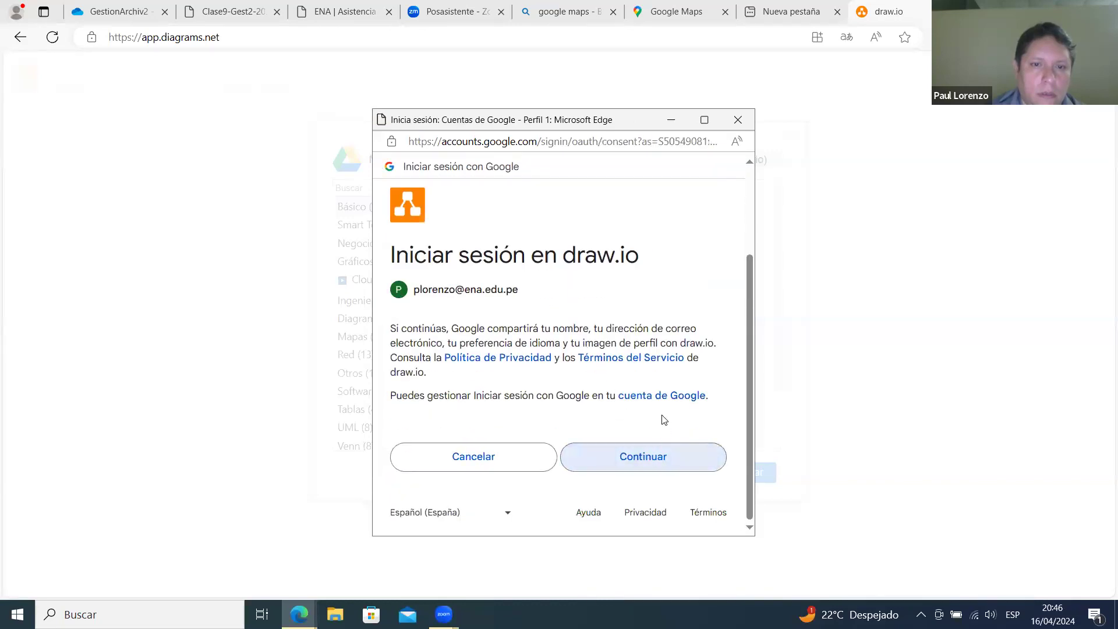
pyautogui.scroll(-5, 662, 414)
pyautogui.click(683, 464)
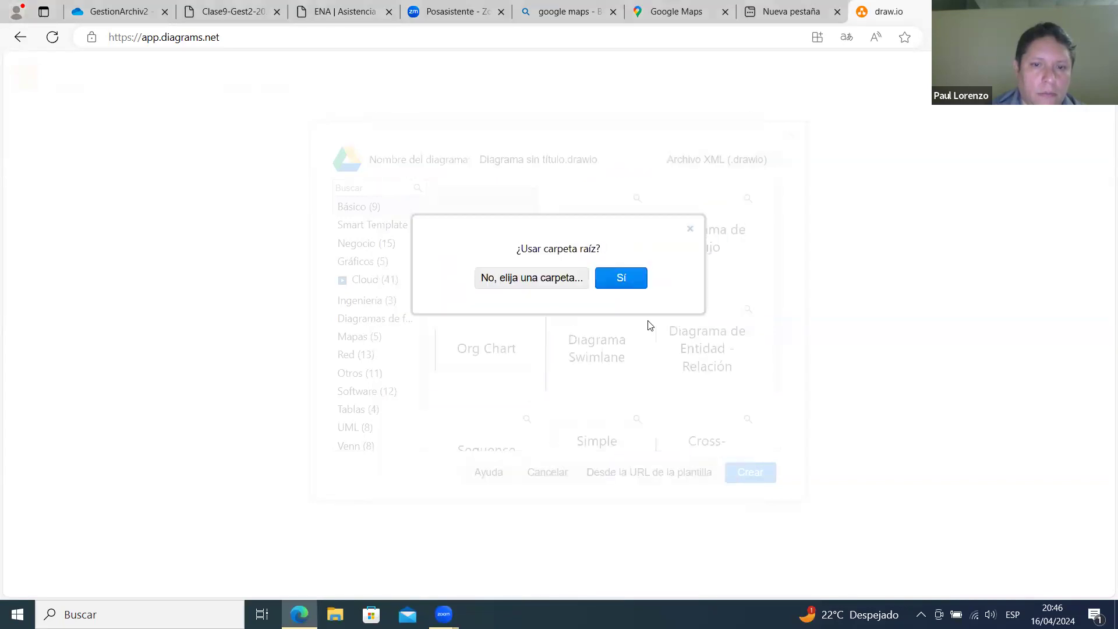
pyautogui.click(623, 278)
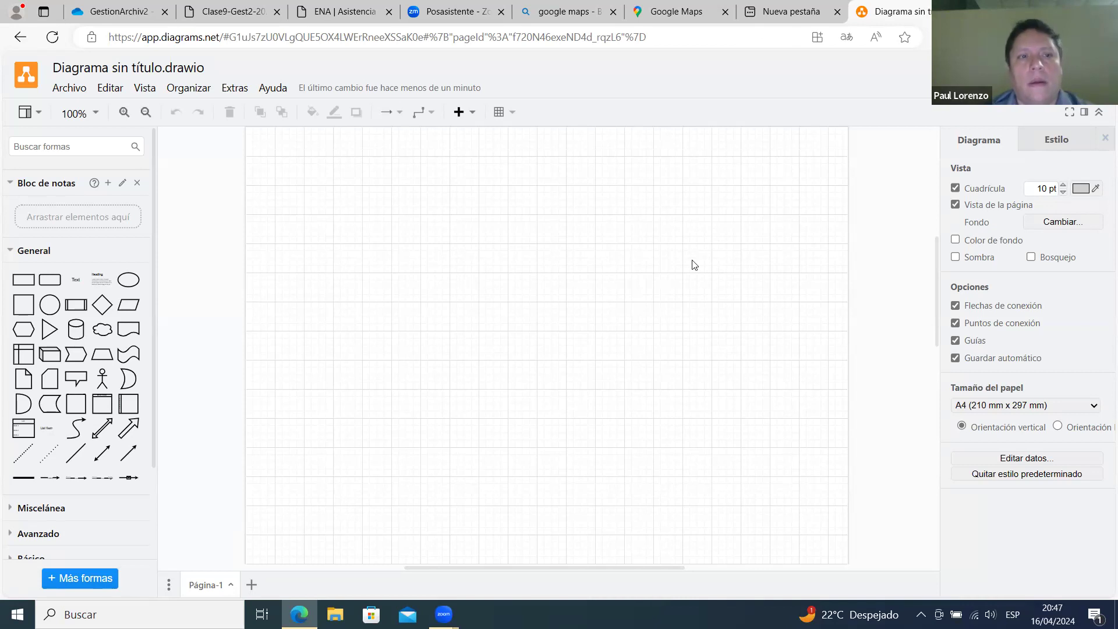
# Drop an Ellipse shape on the upper left of the page, checking the Lima map for reference.
pyautogui.scroll(7, 694, 267)
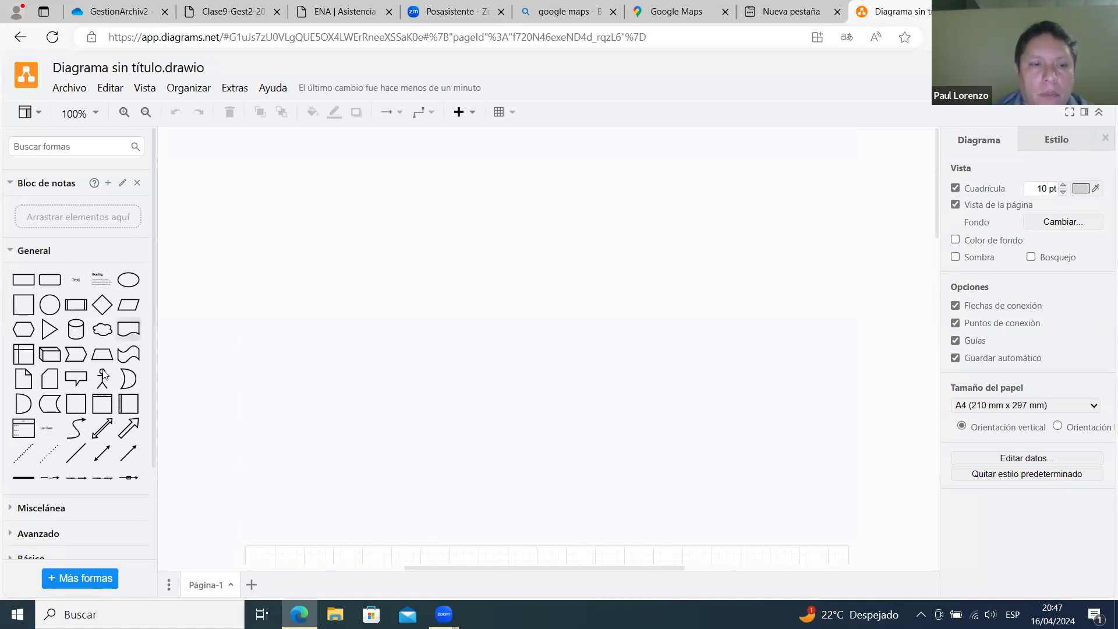
pyautogui.moveTo(129, 280); pyautogui.dragTo(383, 224)
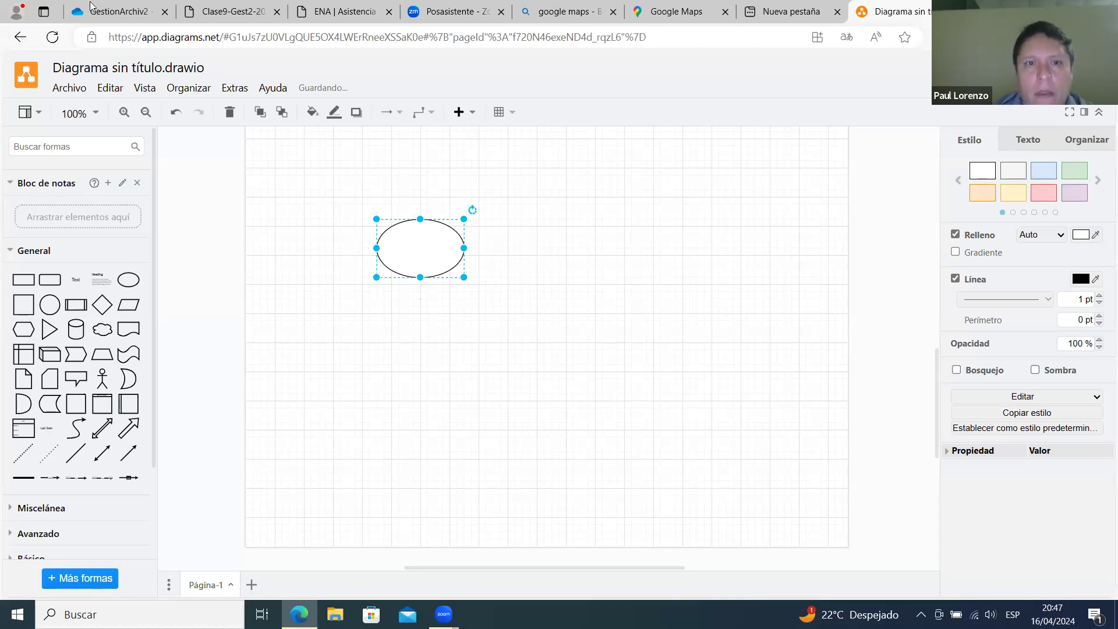
pyautogui.click(675, 11)
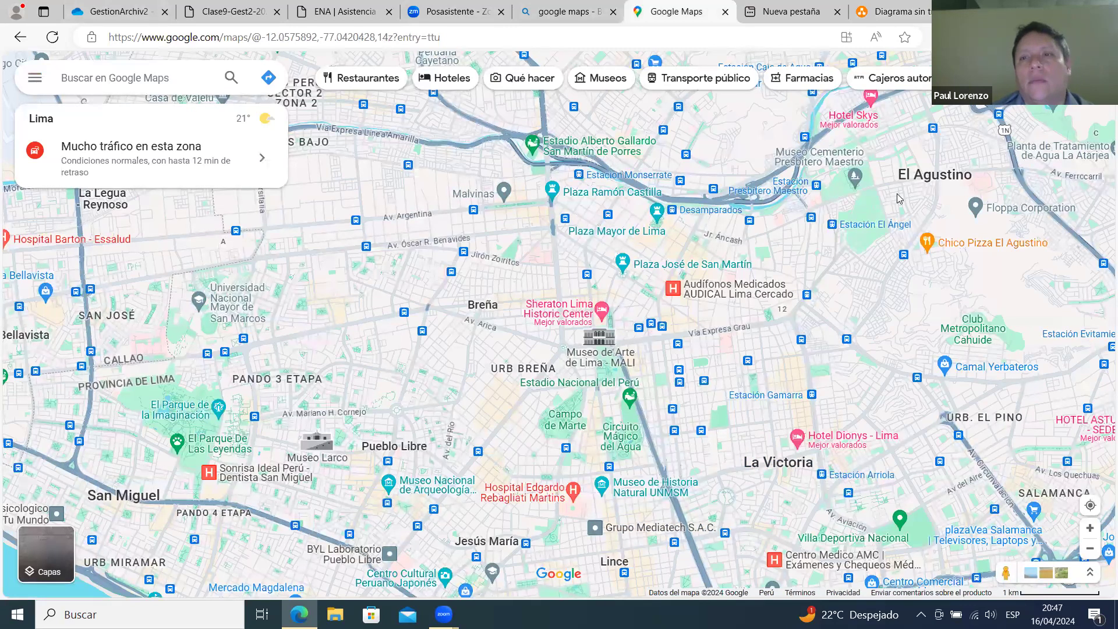
pyautogui.hotkey('ctrl', '9')
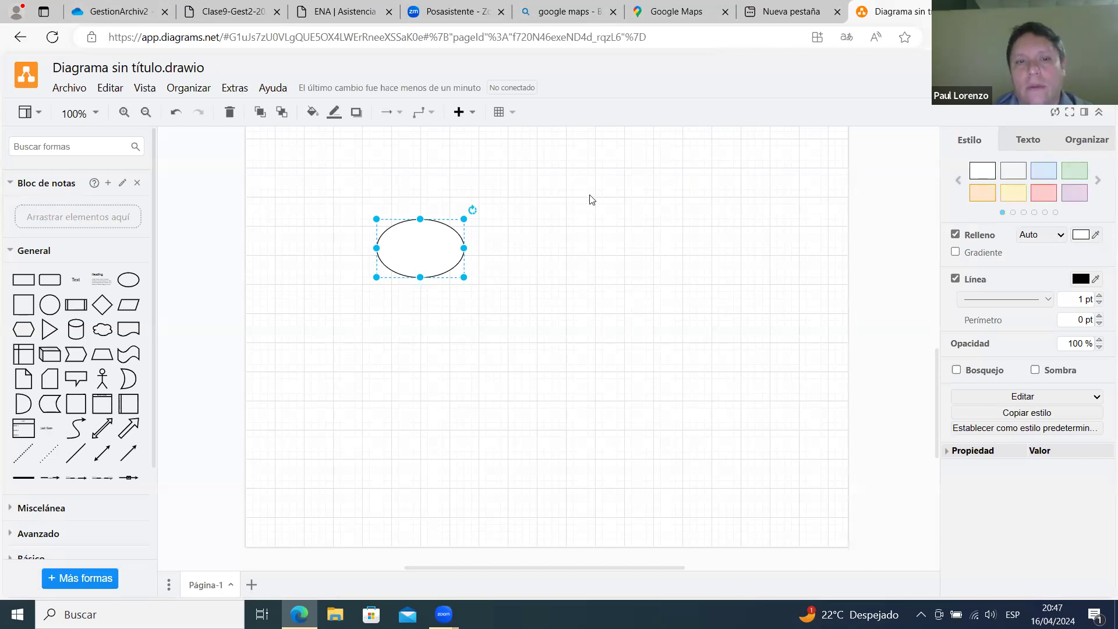
pyautogui.moveTo(448, 259)
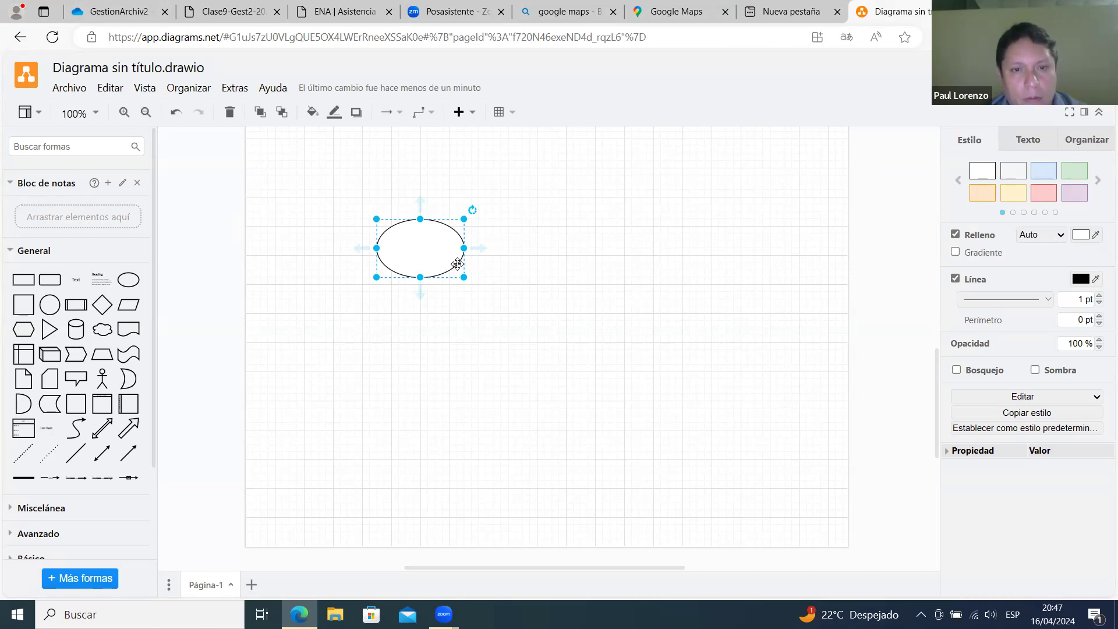
# Move the ellipse toward the page centre and paste a copy of it on the canvas.
pyautogui.click(465, 263)
pyautogui.click(461, 257)
pyautogui.moveTo(461, 256); pyautogui.dragTo(589, 292)
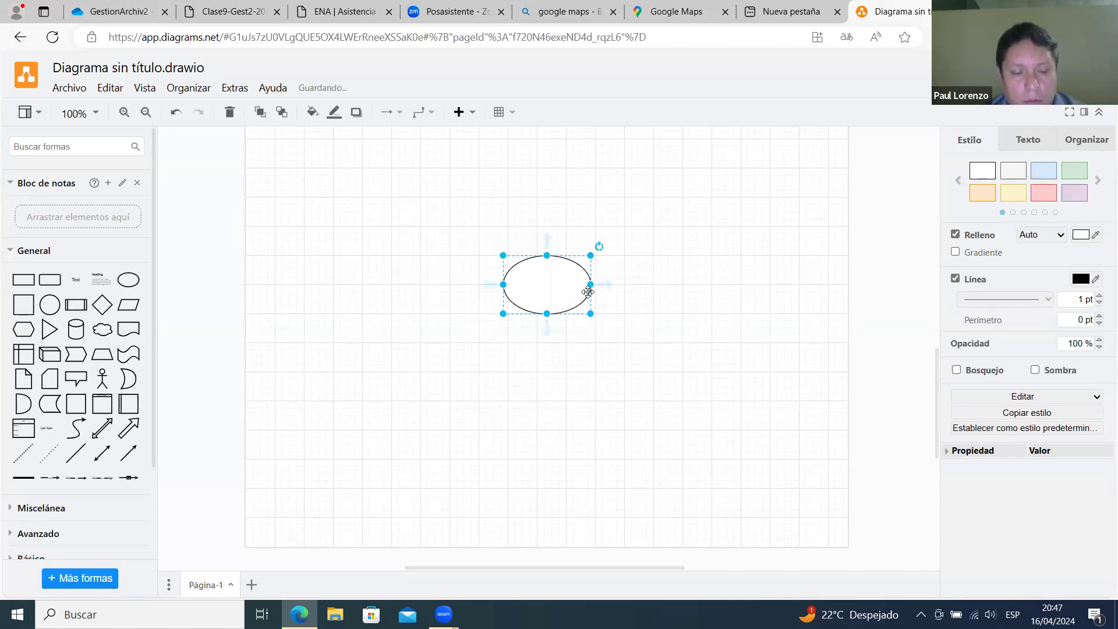
pyautogui.rightClick(554, 280)
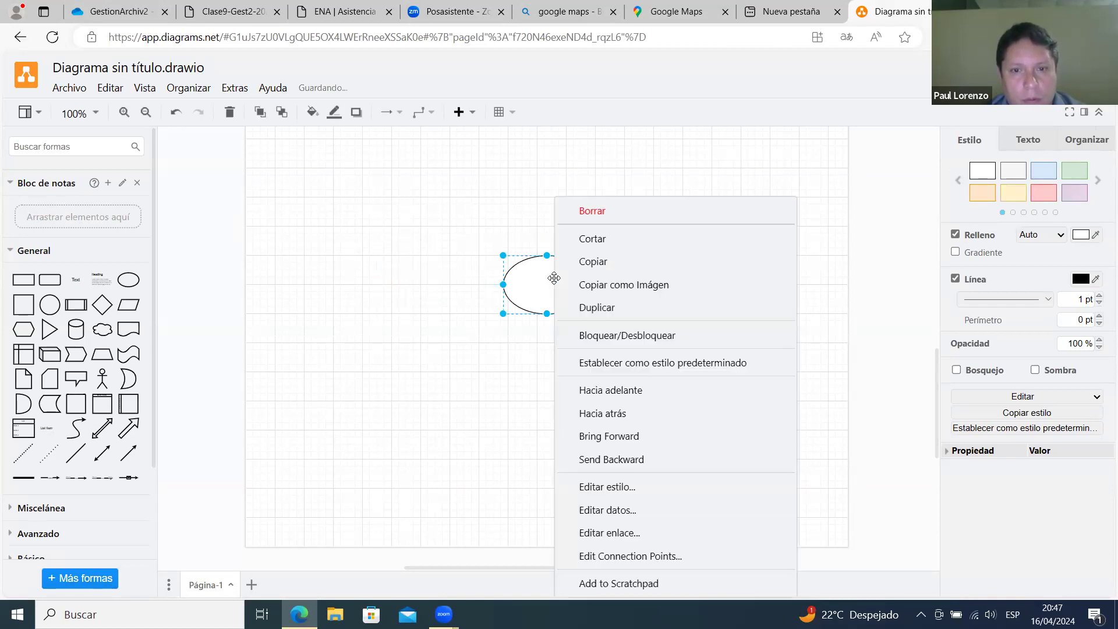
pyautogui.click(572, 265)
pyautogui.rightClick(405, 243)
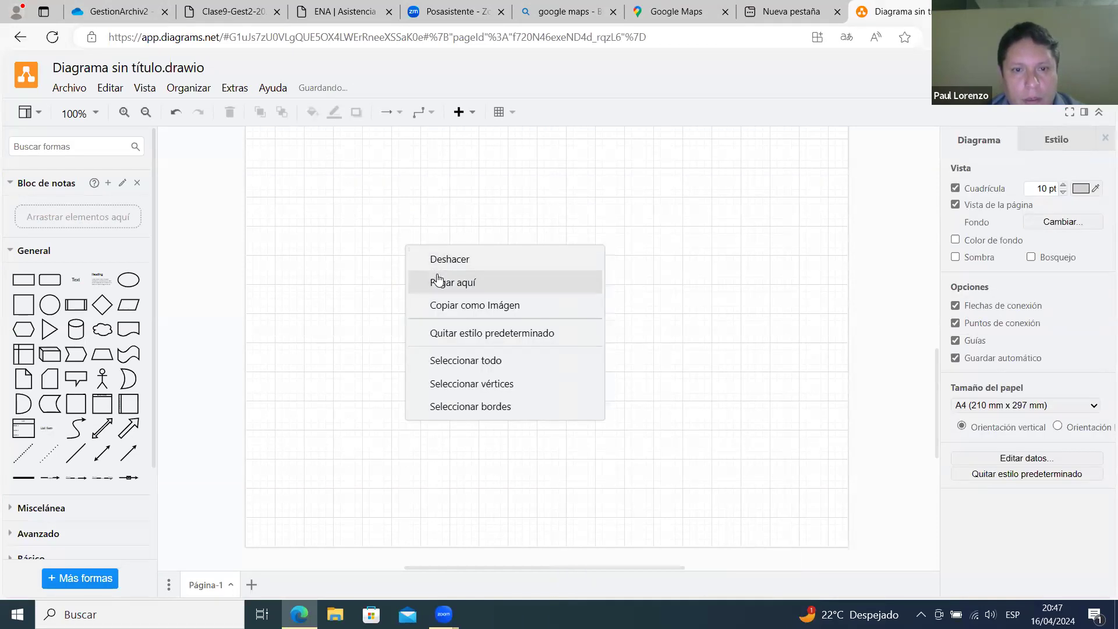
pyautogui.click(438, 281)
# Arrange the two ellipses side by side at the same height.
pyautogui.moveTo(468, 278); pyautogui.dragTo(431, 270)
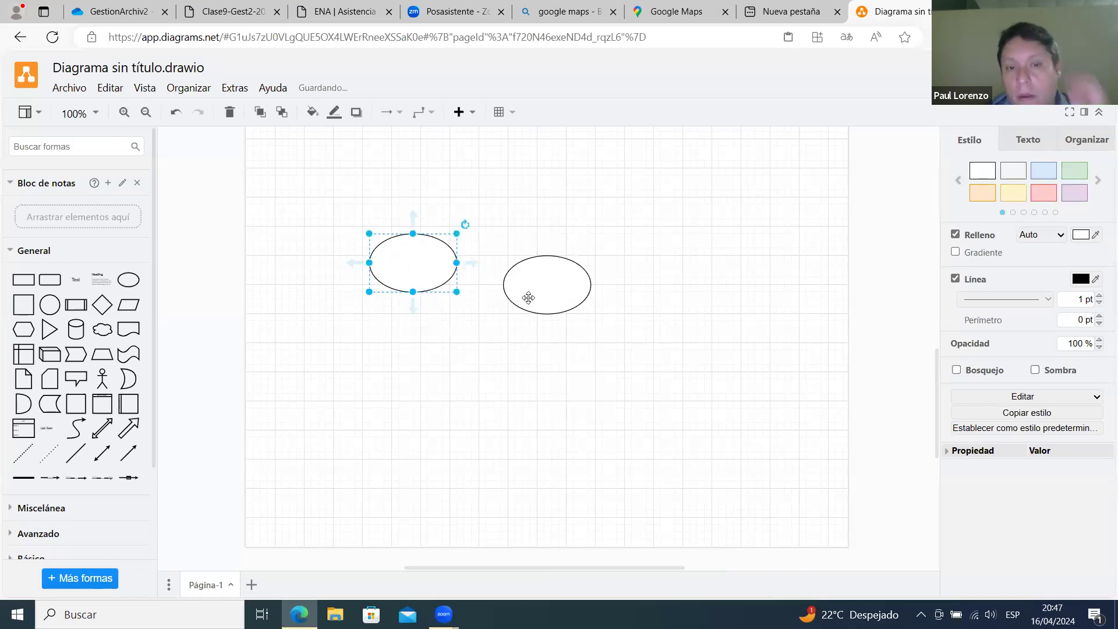
pyautogui.moveTo(578, 287); pyautogui.dragTo(604, 258)
pyautogui.doubleClick(412, 256)
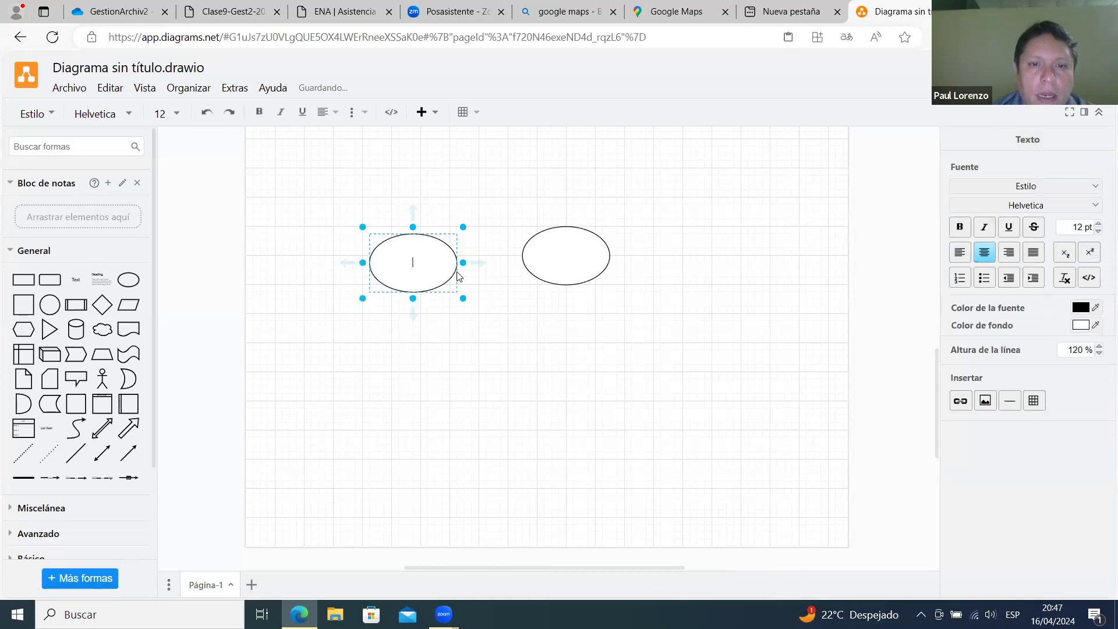
pyautogui.click(574, 256)
pyautogui.moveTo(573, 256); pyautogui.dragTo(580, 263)
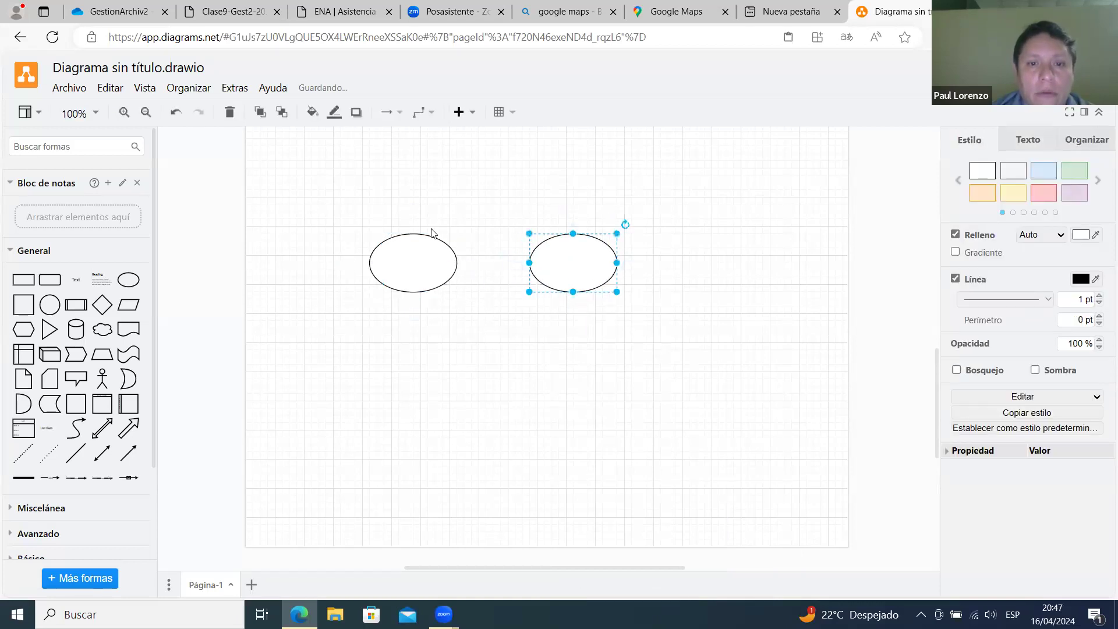
pyautogui.doubleClick(411, 256)
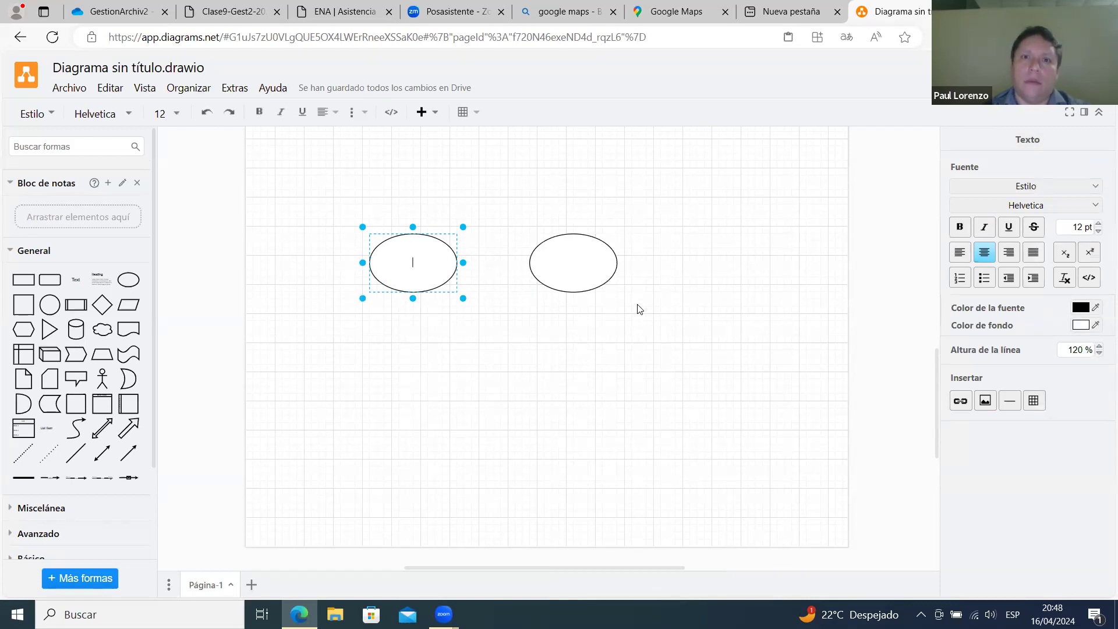
# Label the left ellipse, correcting the typos so it reads 'Puelo Lipre'.
pyautogui.press('F2')
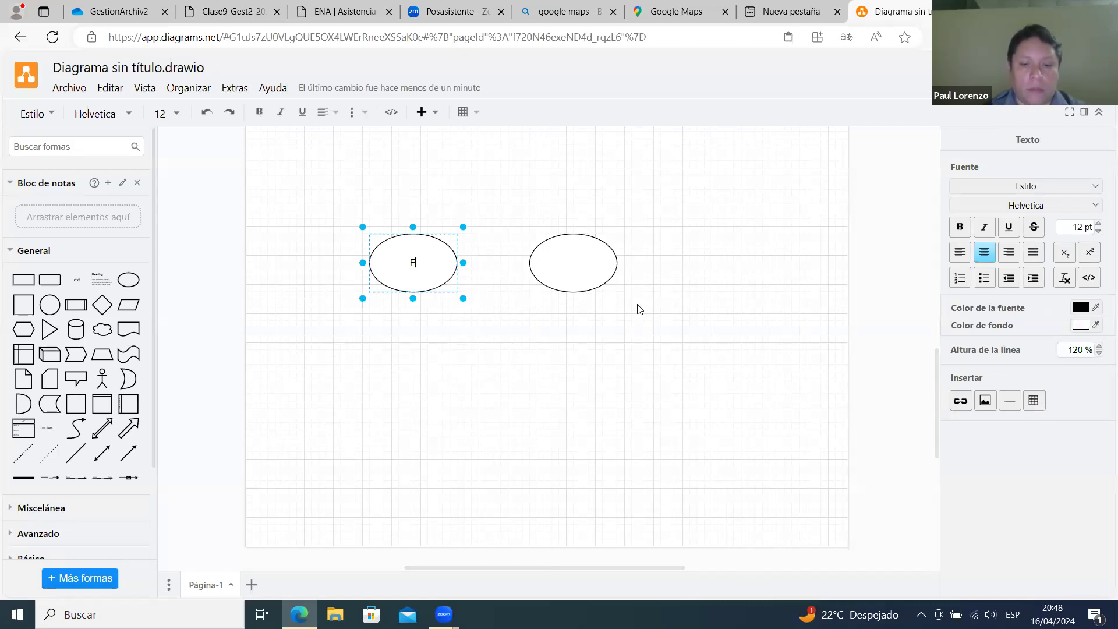
pyautogui.write('Purlo')
pyautogui.press('BackSpace')
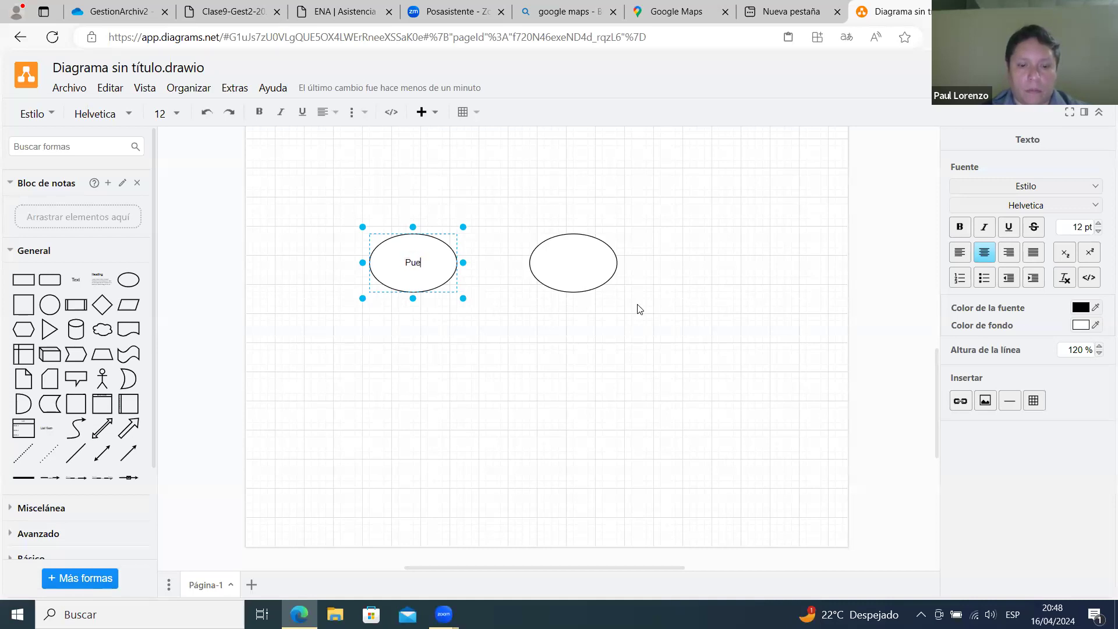
pyautogui.write('Lire')
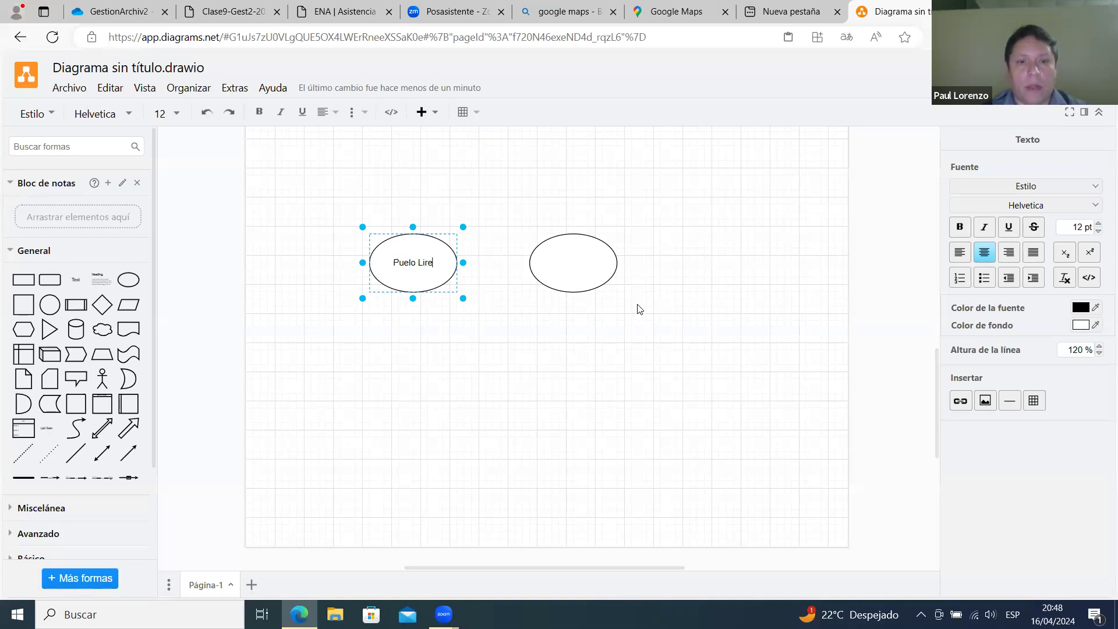
pyautogui.press('BackSpace')
pyautogui.press('BackSpace')
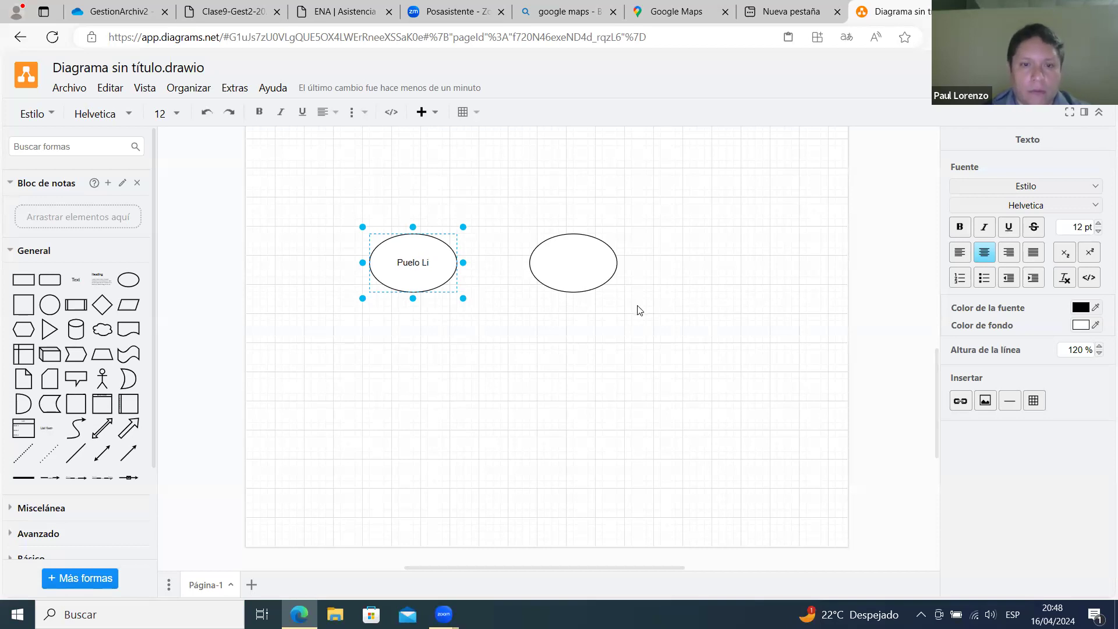
pyautogui.doubleClick(625, 325)
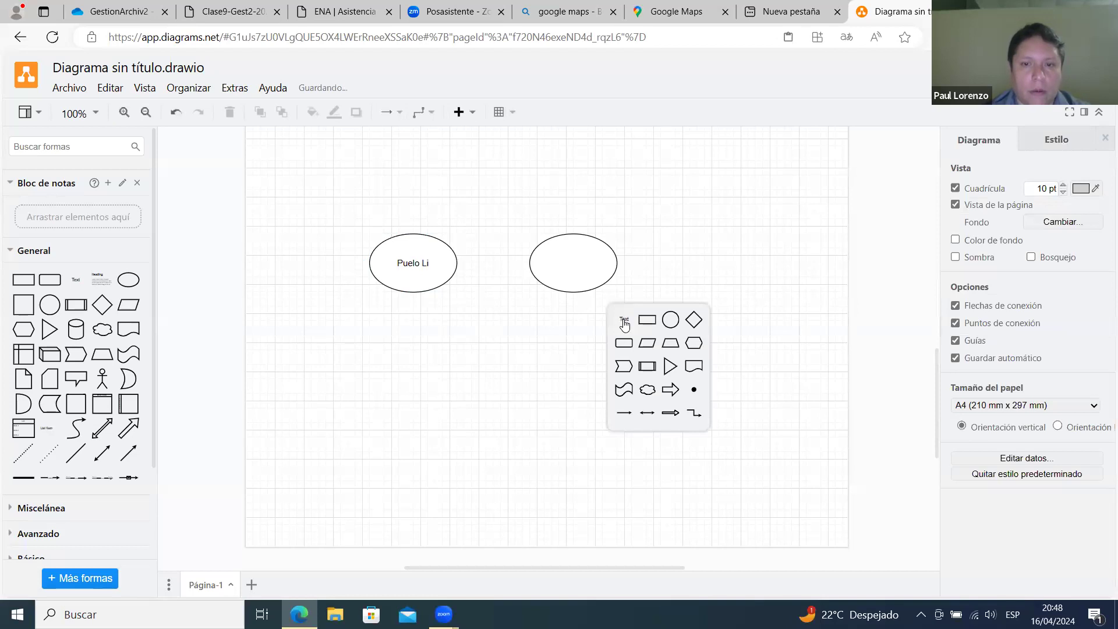
pyautogui.click(518, 317)
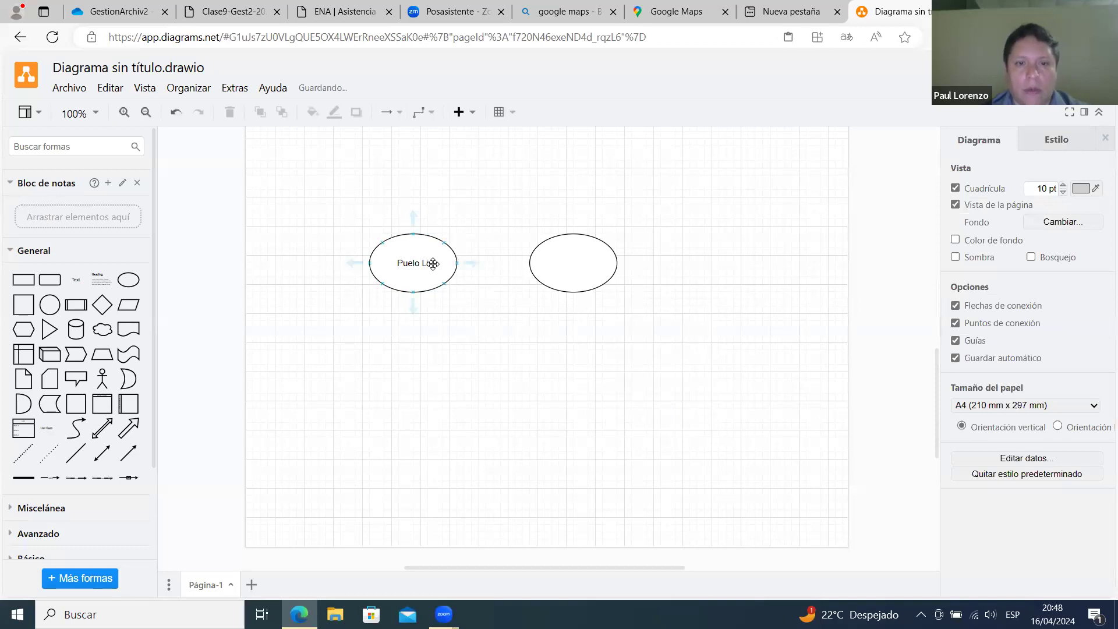
pyautogui.doubleClick(432, 264)
pyautogui.click(431, 263)
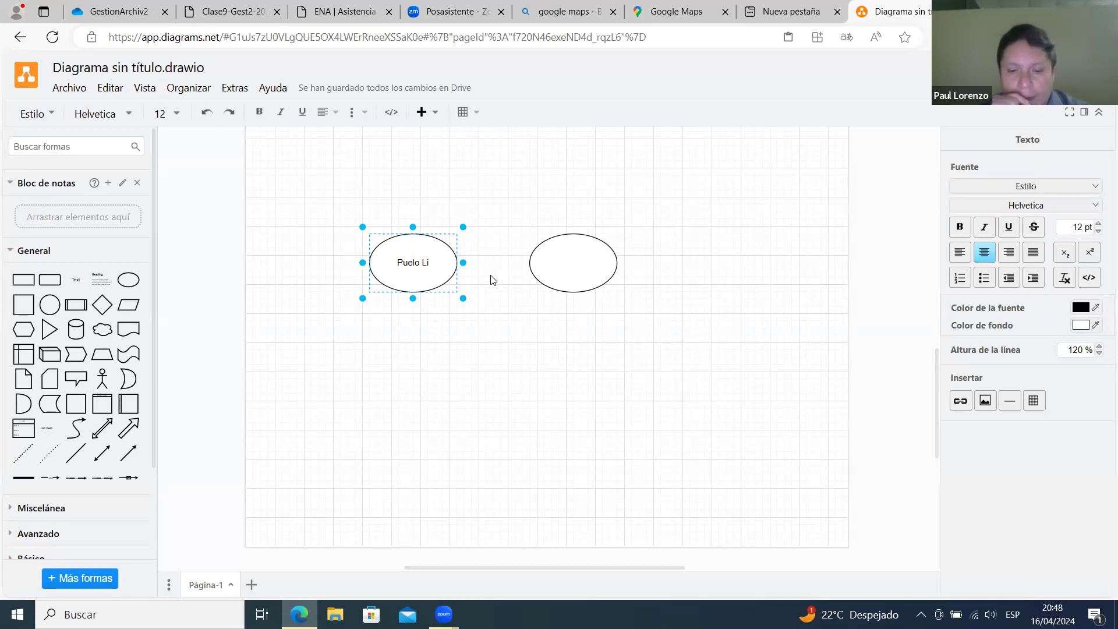
pyautogui.write('pre')
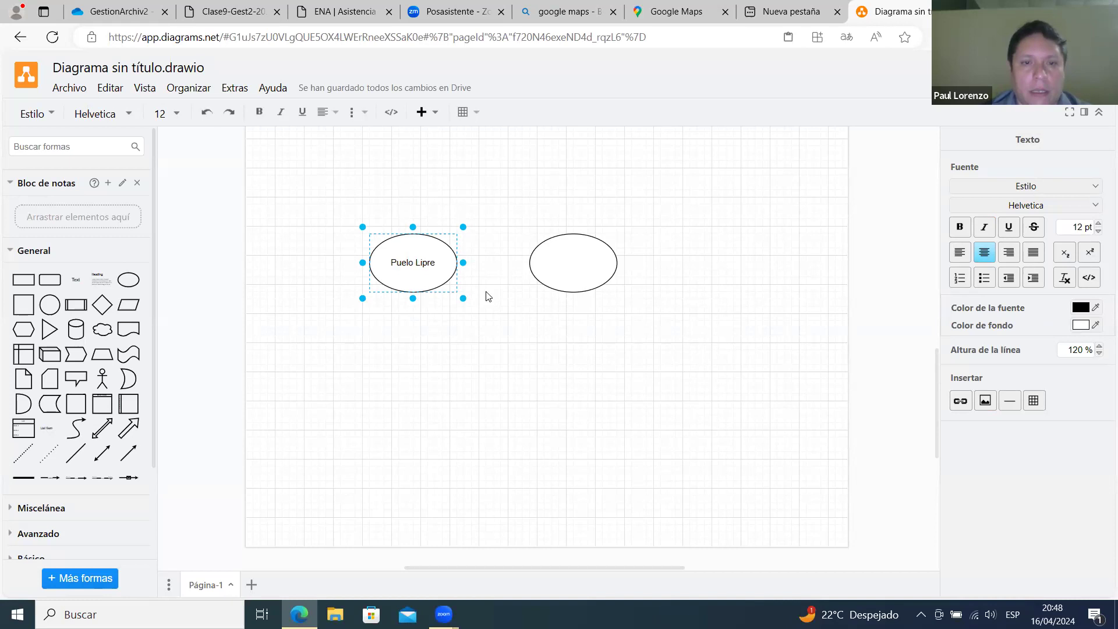
pyautogui.click(426, 260)
# Label the right ellipse 'San Miguel'.
pyautogui.click(557, 270)
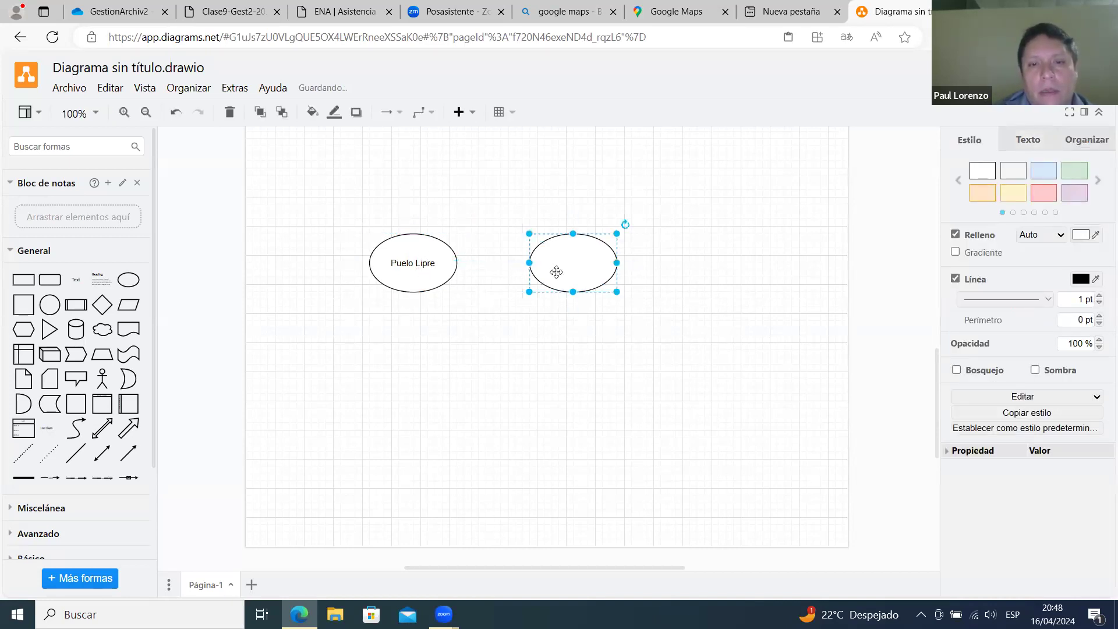
pyautogui.doubleClick(557, 271)
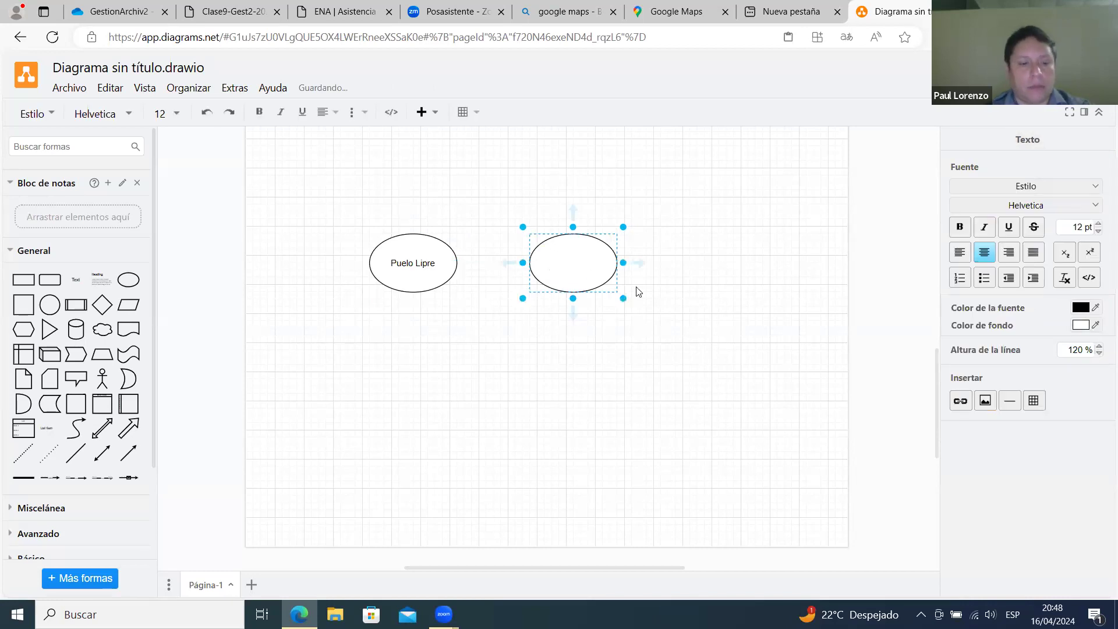
pyautogui.write('San Miguel')
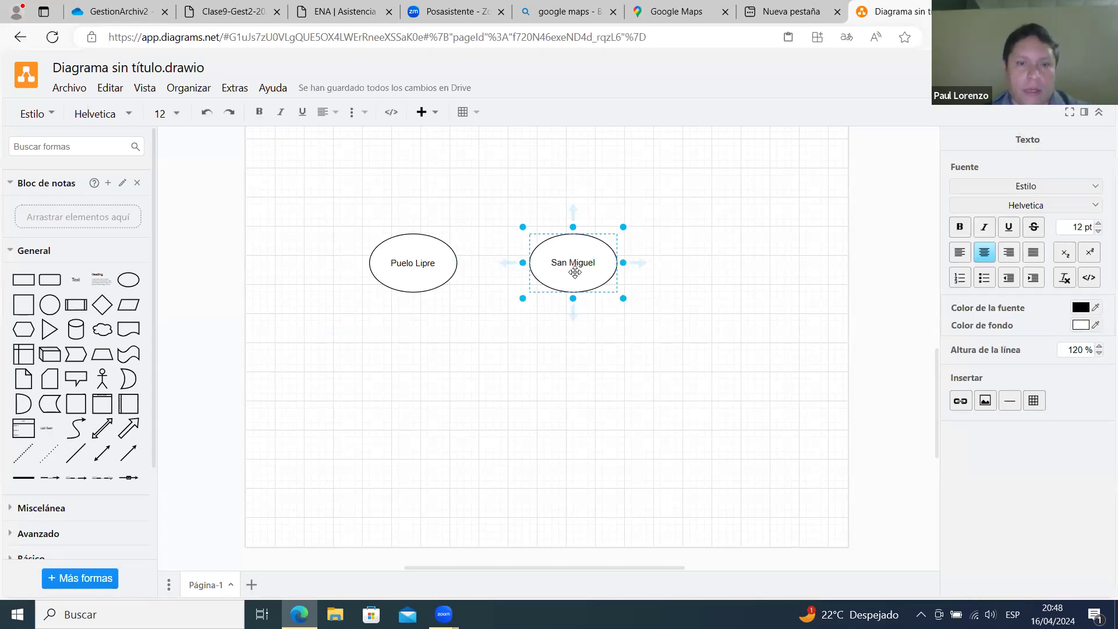
pyautogui.click(565, 321)
pyautogui.click(453, 260)
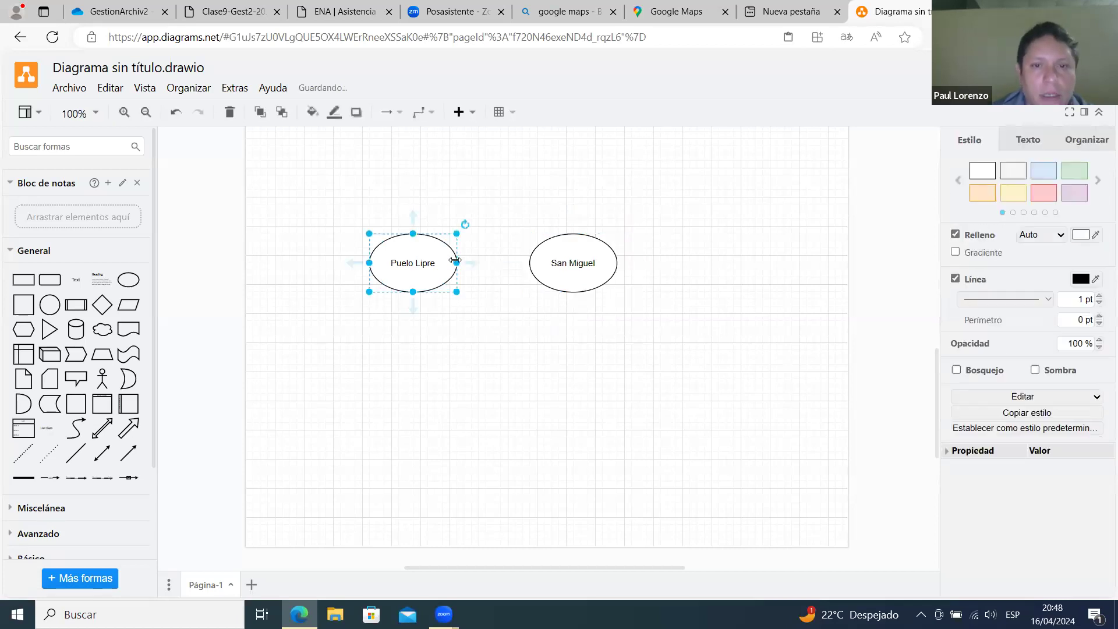
pyautogui.moveTo(473, 265)
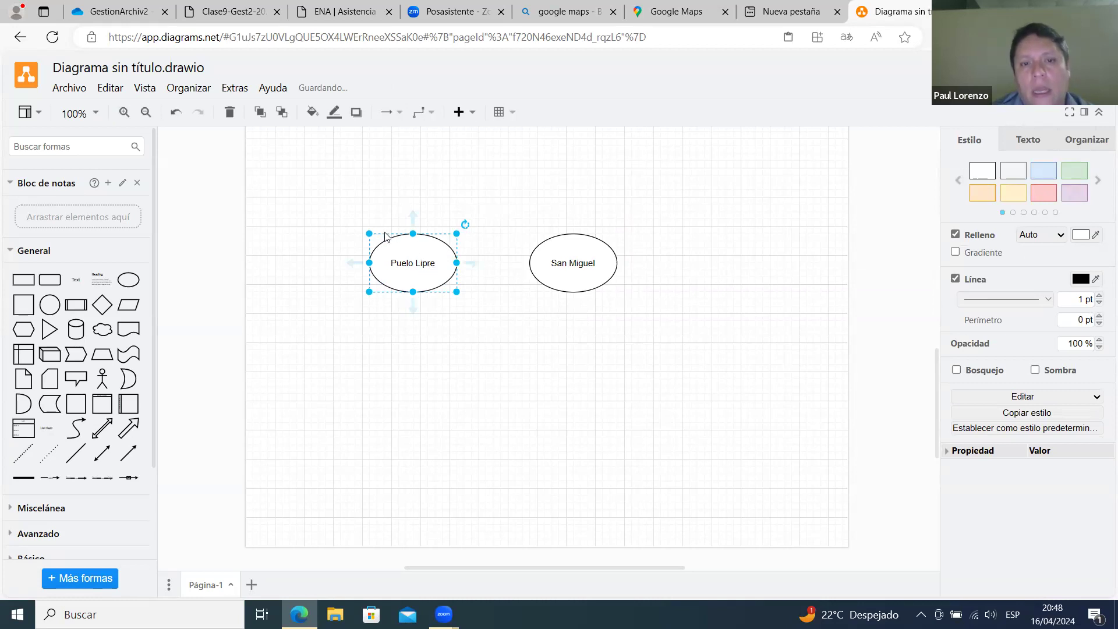
pyautogui.click(574, 267)
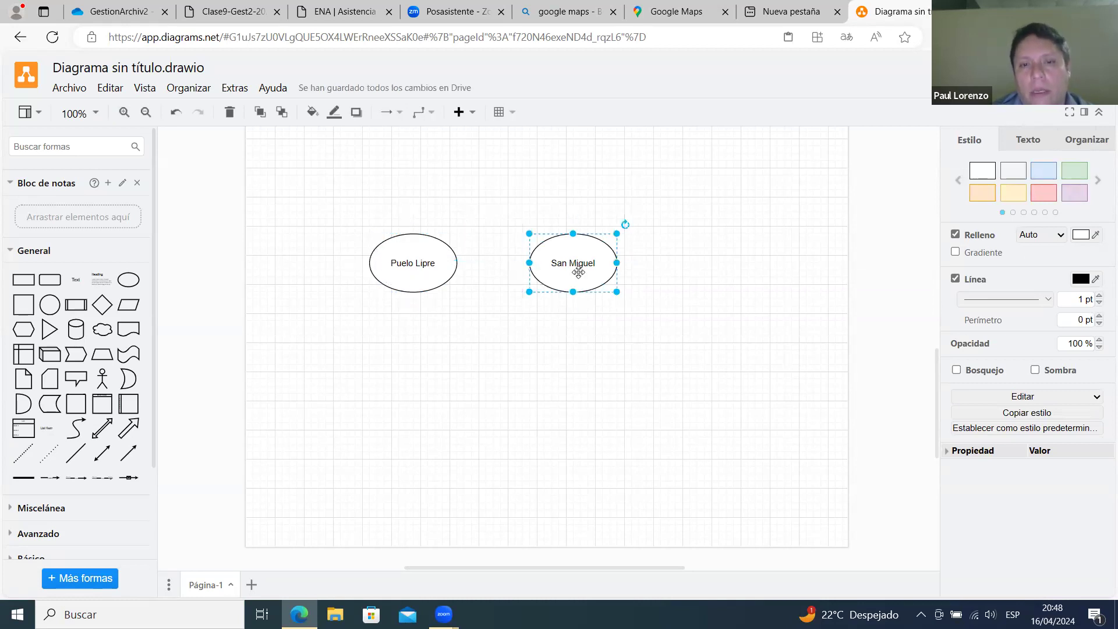
pyautogui.click(430, 258)
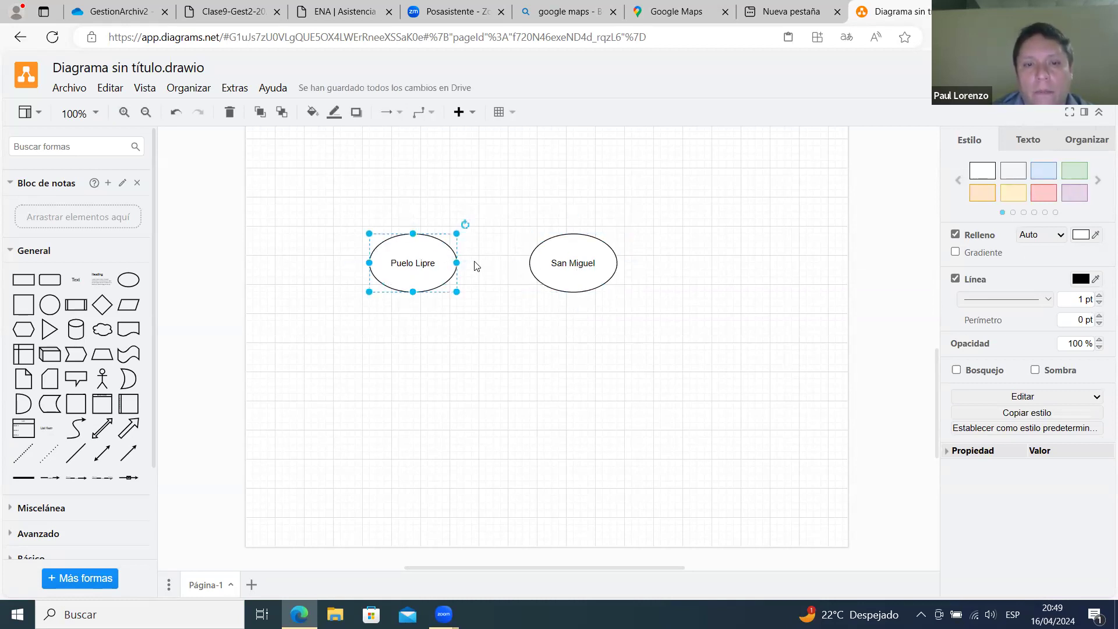
# Draw an arrow from Puelo Lipre to San Miguel labelled '10km'.
pyautogui.moveTo(464, 261); pyautogui.dragTo(528, 262)
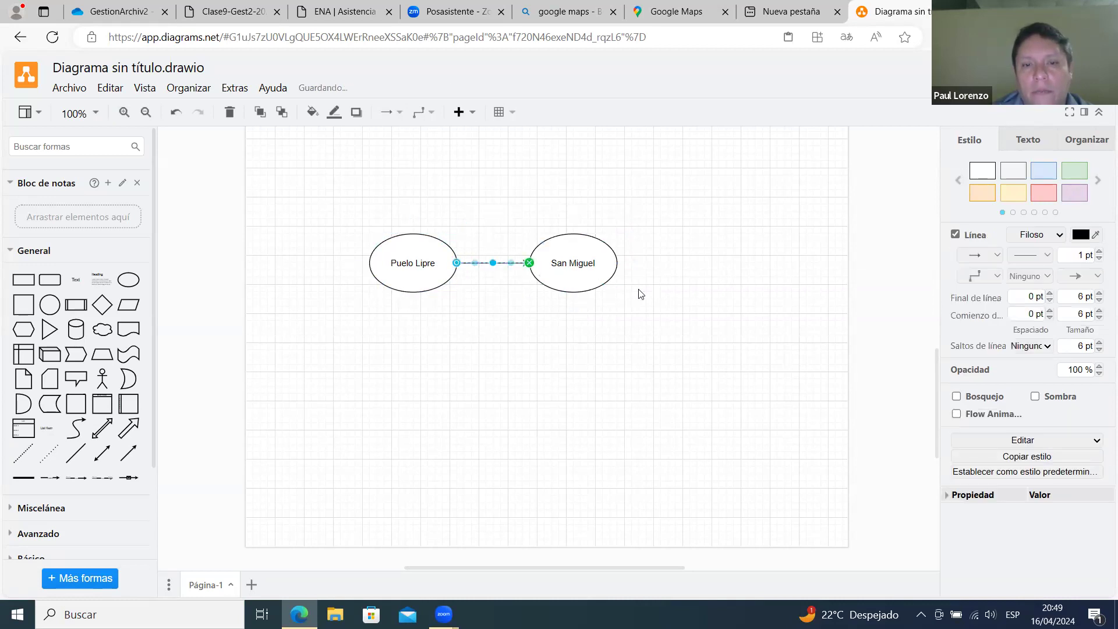
pyautogui.doubleClick(488, 265)
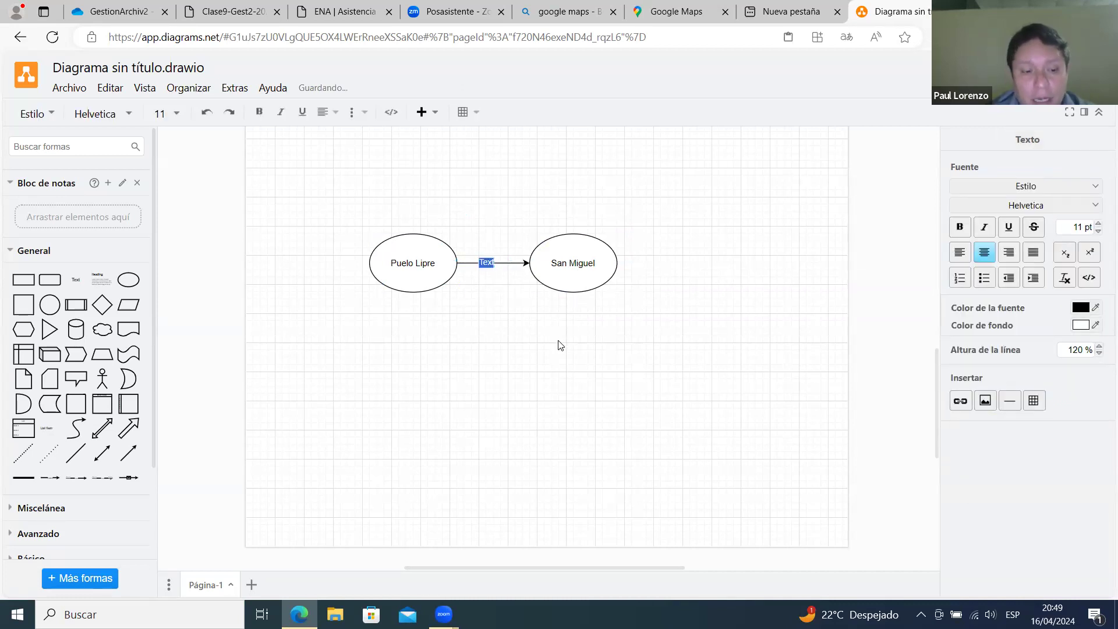
pyautogui.write('10km')
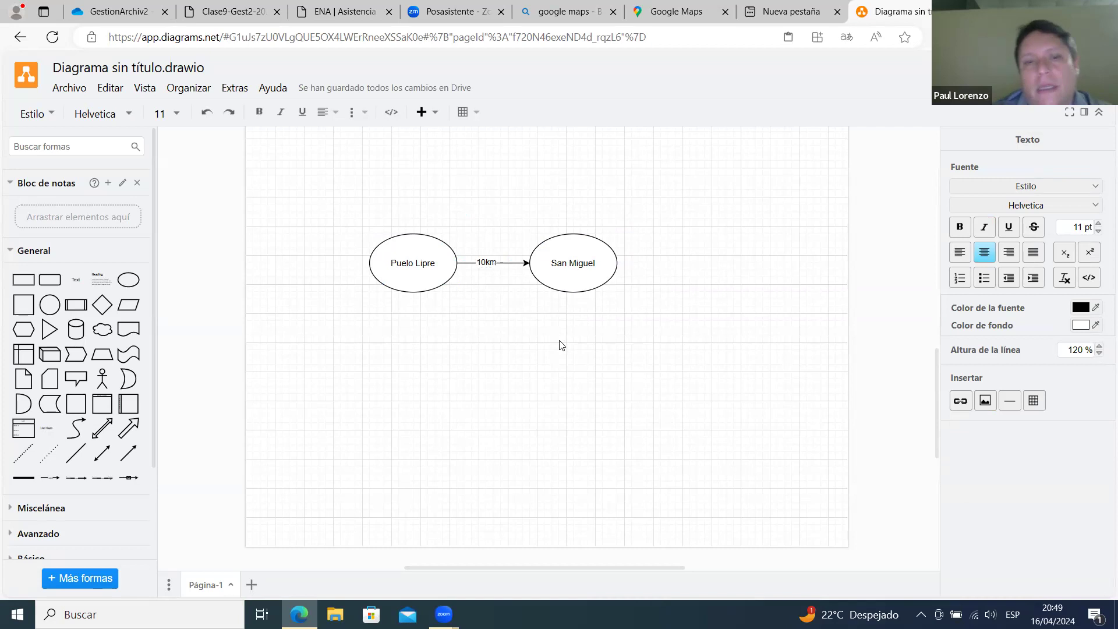
pyautogui.click(559, 345)
pyautogui.click(600, 304)
# Copy the San Miguel ellipse and paste the duplicate below and to the right.
pyautogui.click(614, 274)
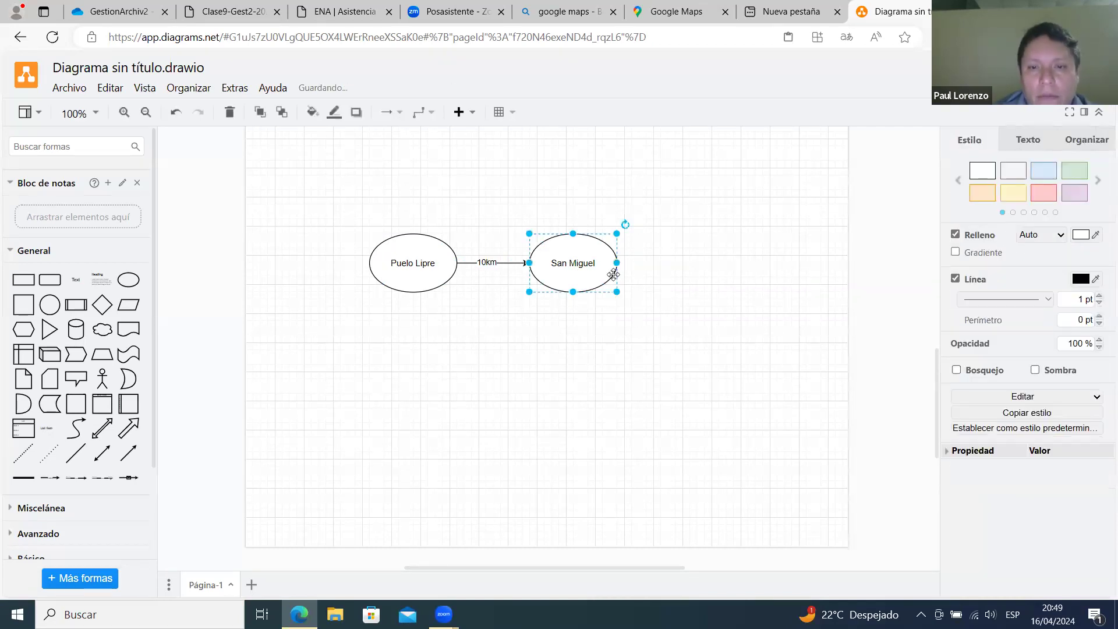
pyautogui.rightClick(614, 274)
pyautogui.click(666, 208)
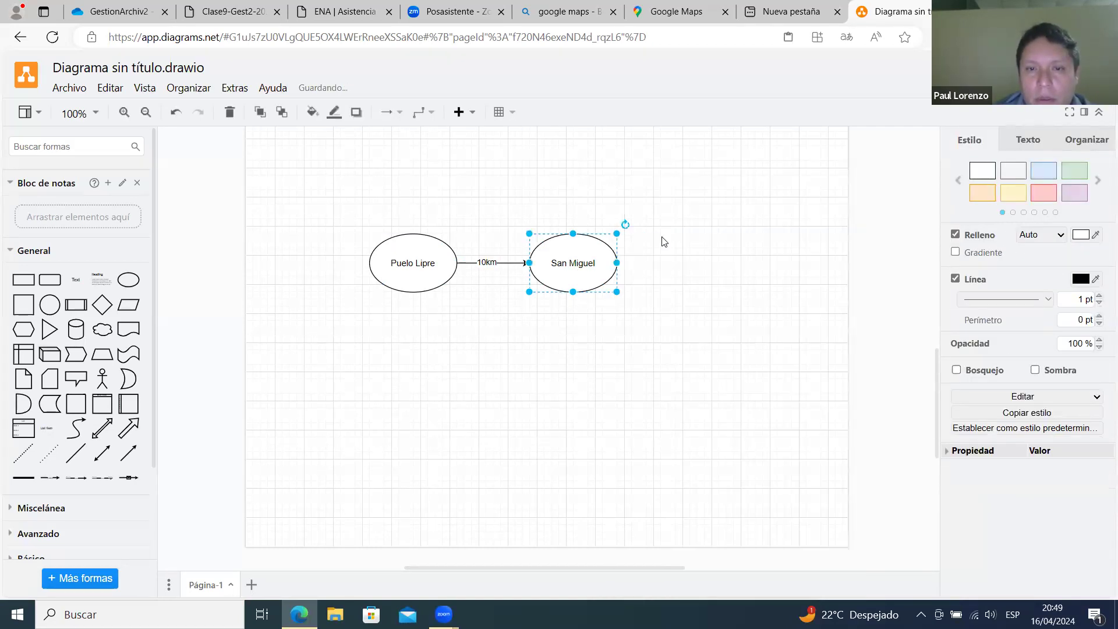
pyautogui.rightClick(654, 339)
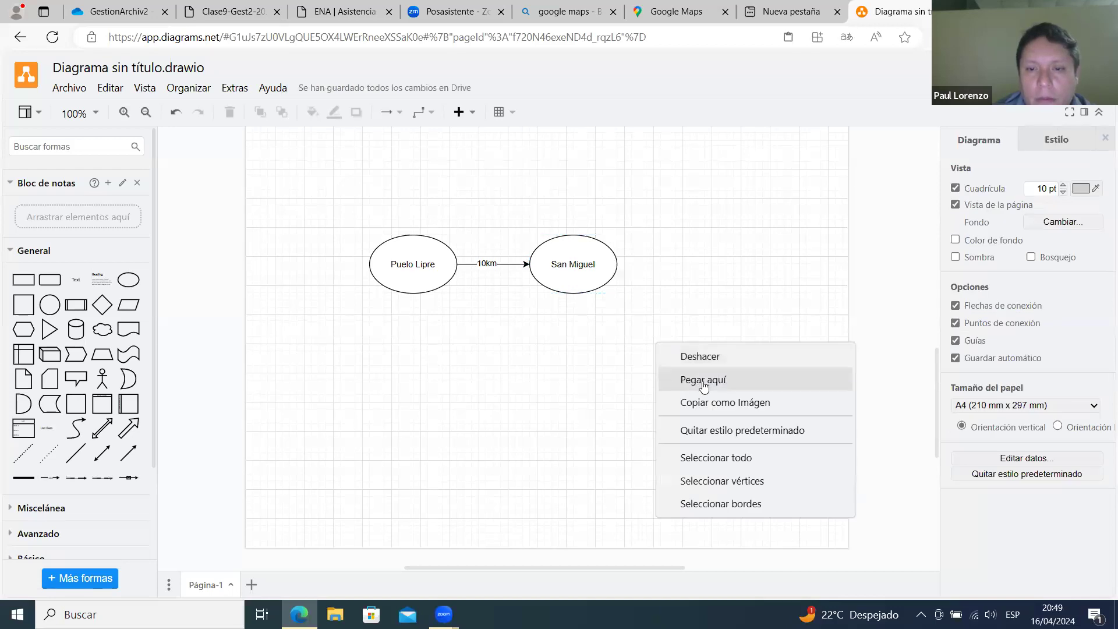
pyautogui.click(703, 381)
pyautogui.moveTo(683, 368); pyautogui.dragTo(644, 373)
# Relabel the pasted ellipse 'Magdalena'.
pyautogui.doubleClick(662, 372)
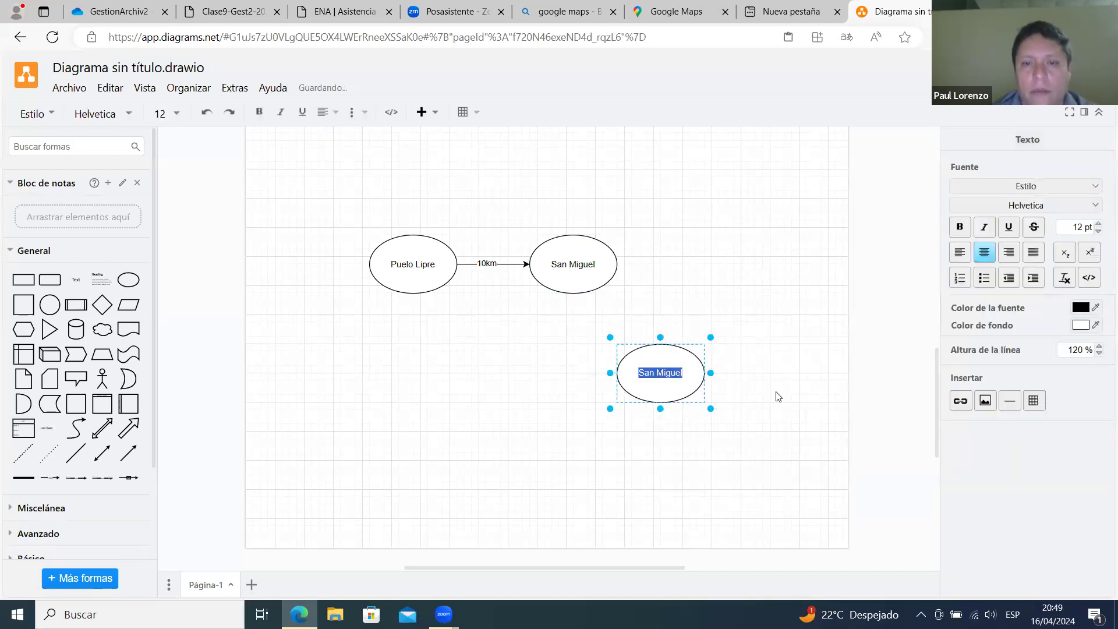
pyautogui.write('Magdalena')
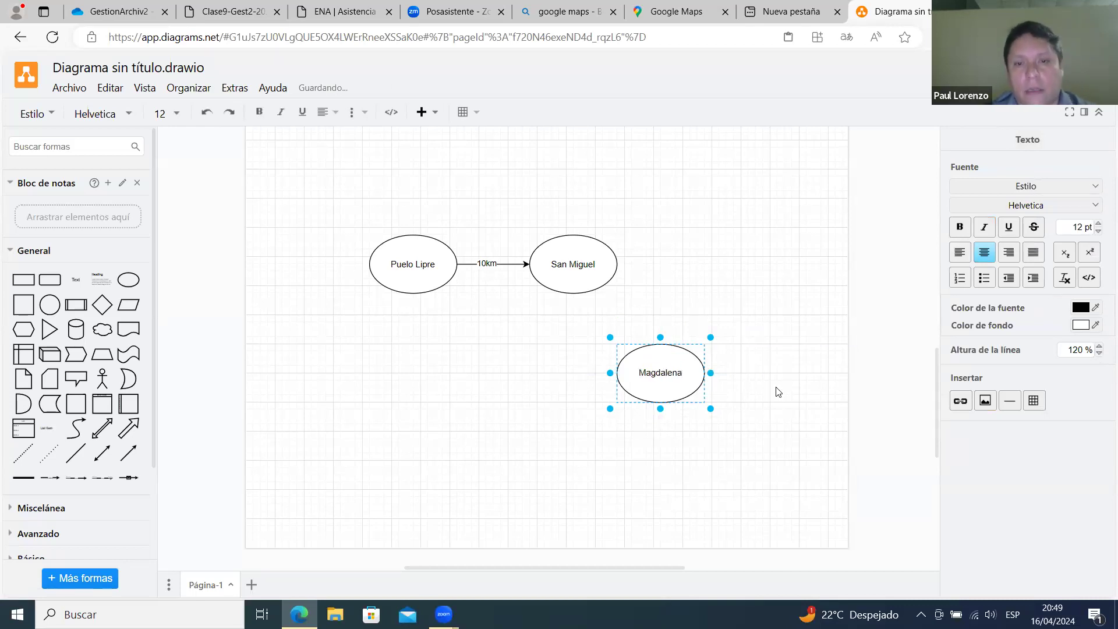
pyautogui.click(769, 357)
pyautogui.click(699, 317)
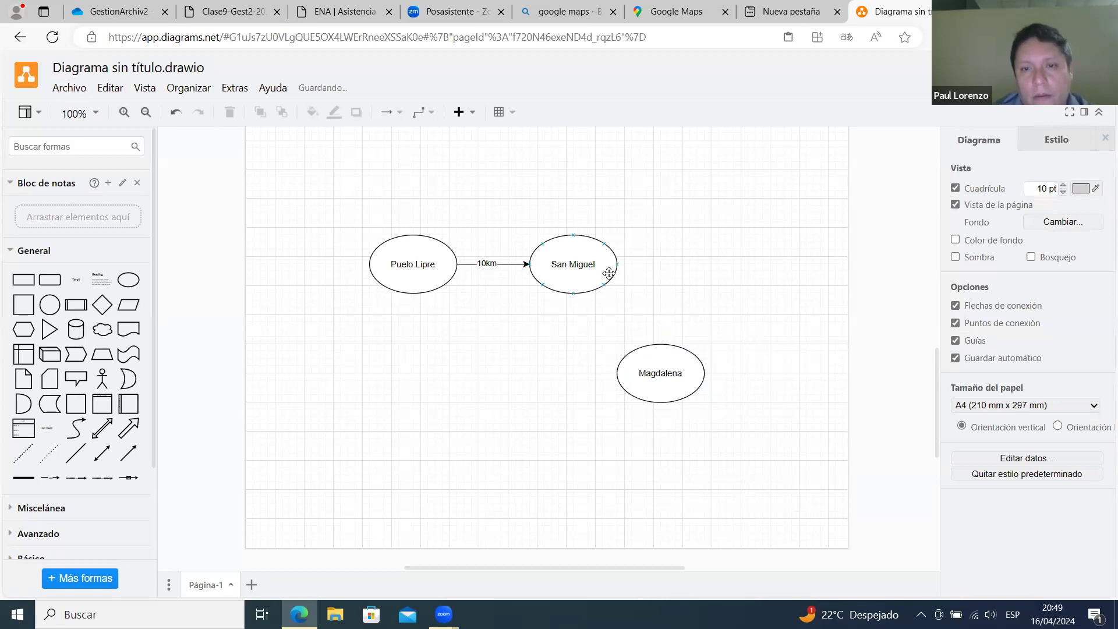
# Draw a straight arrow from San Miguel to Magdalena labelled '20KM'.
pyautogui.click(606, 270)
pyautogui.moveTo(631, 266); pyautogui.dragTo(660, 344)
pyautogui.click(988, 280)
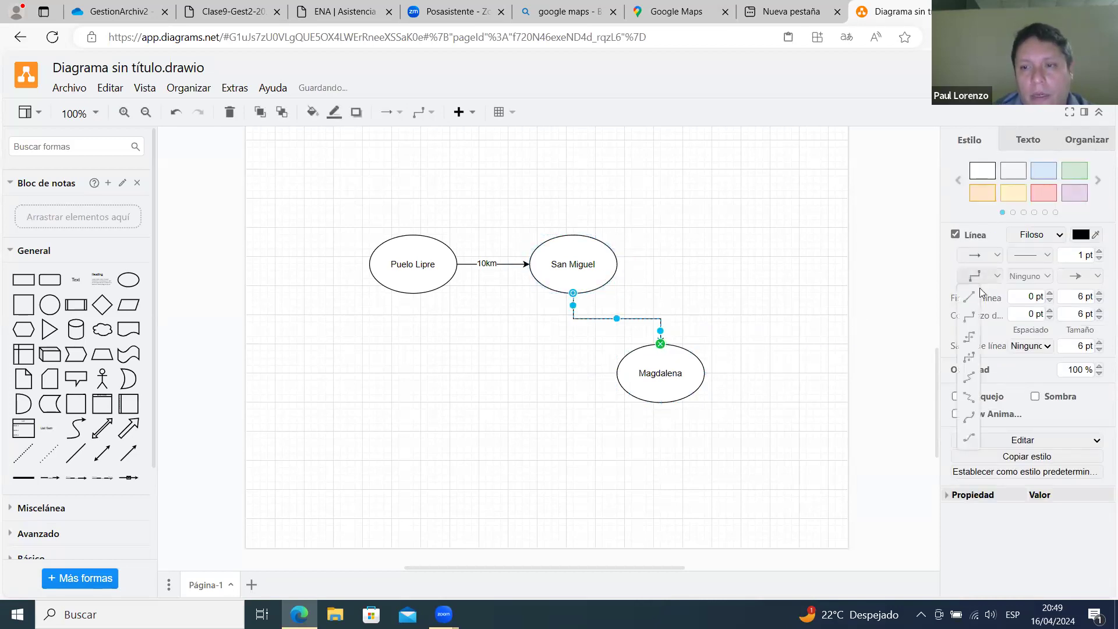
pyautogui.click(964, 301)
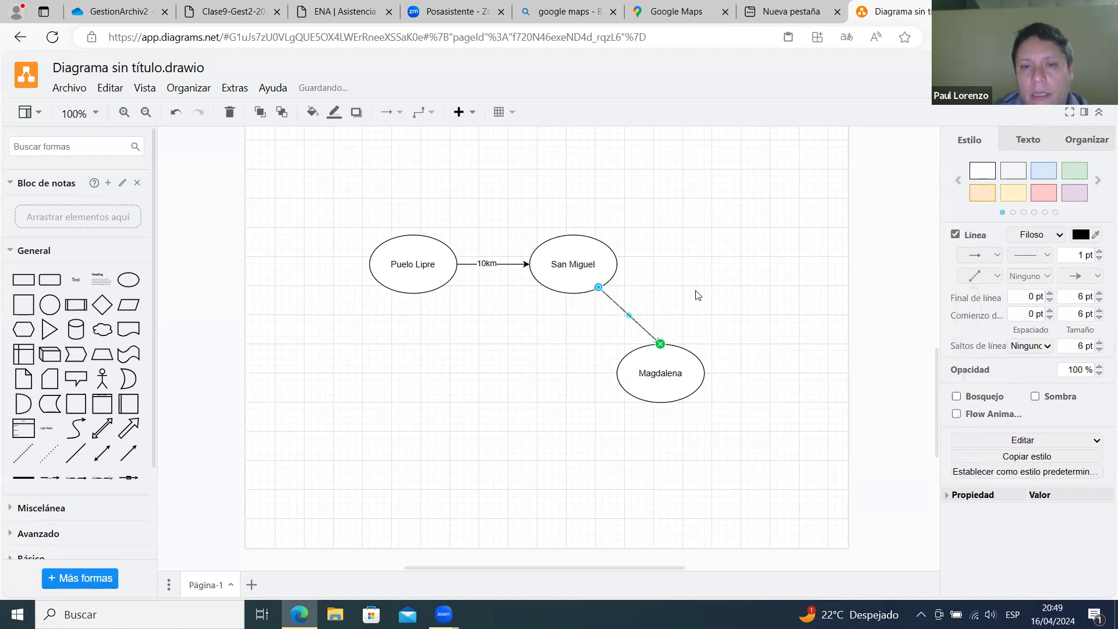
pyautogui.doubleClick(625, 313)
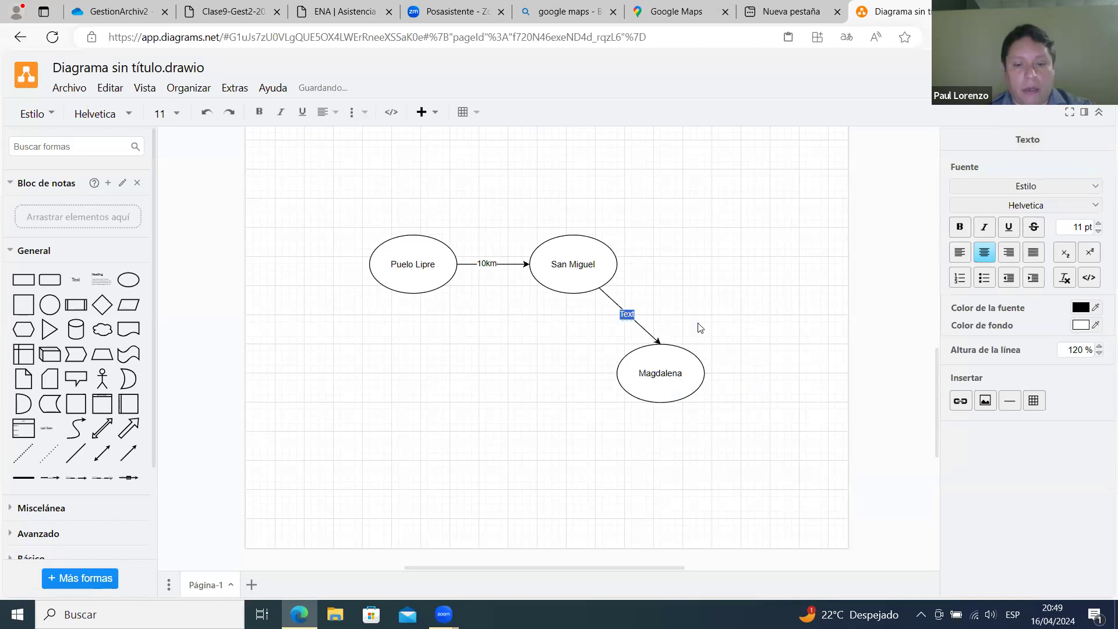
pyautogui.write('20KM')
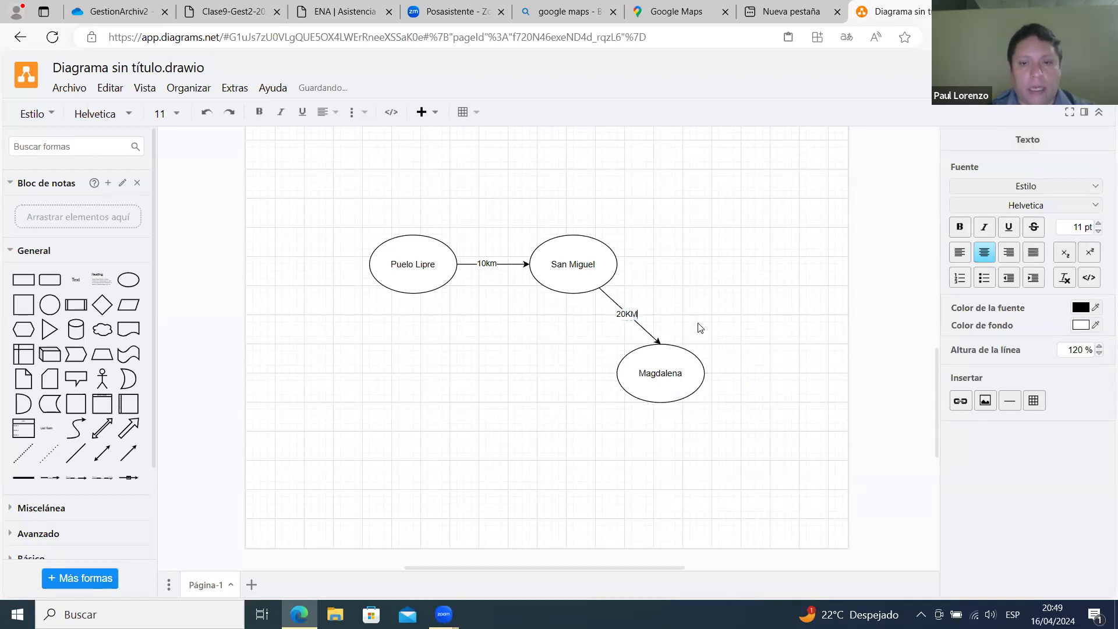
pyautogui.click(699, 327)
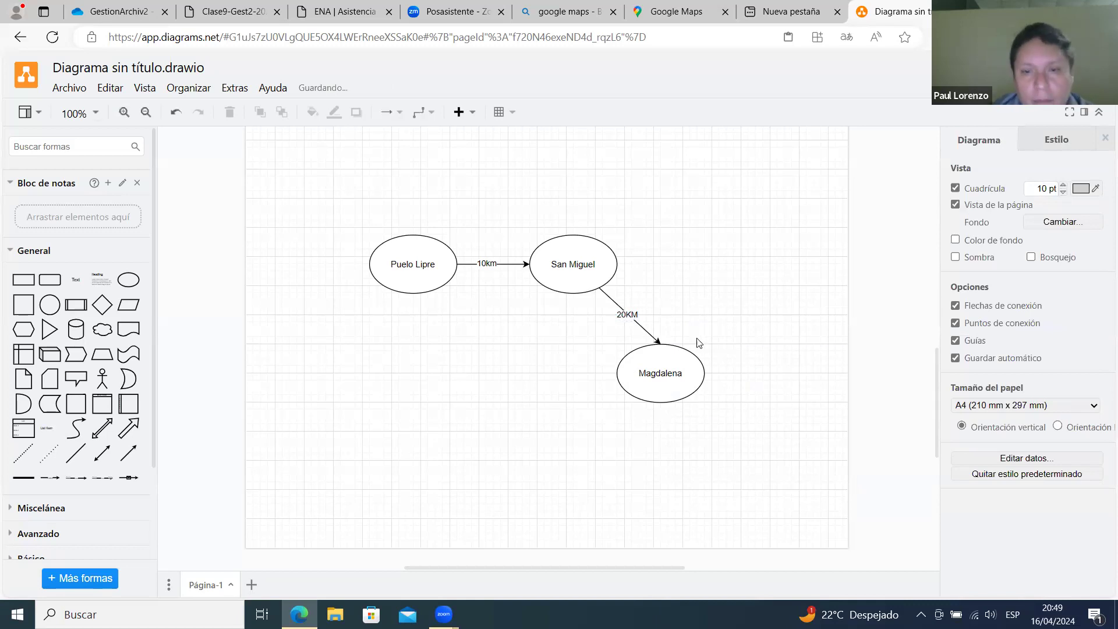
# Connect Magdalena back to Puelo Lipre with a straight arrow labelled '15km'.
pyautogui.click(682, 379)
pyautogui.moveTo(603, 377); pyautogui.dragTo(442, 296)
pyautogui.click(981, 273)
pyautogui.click(967, 294)
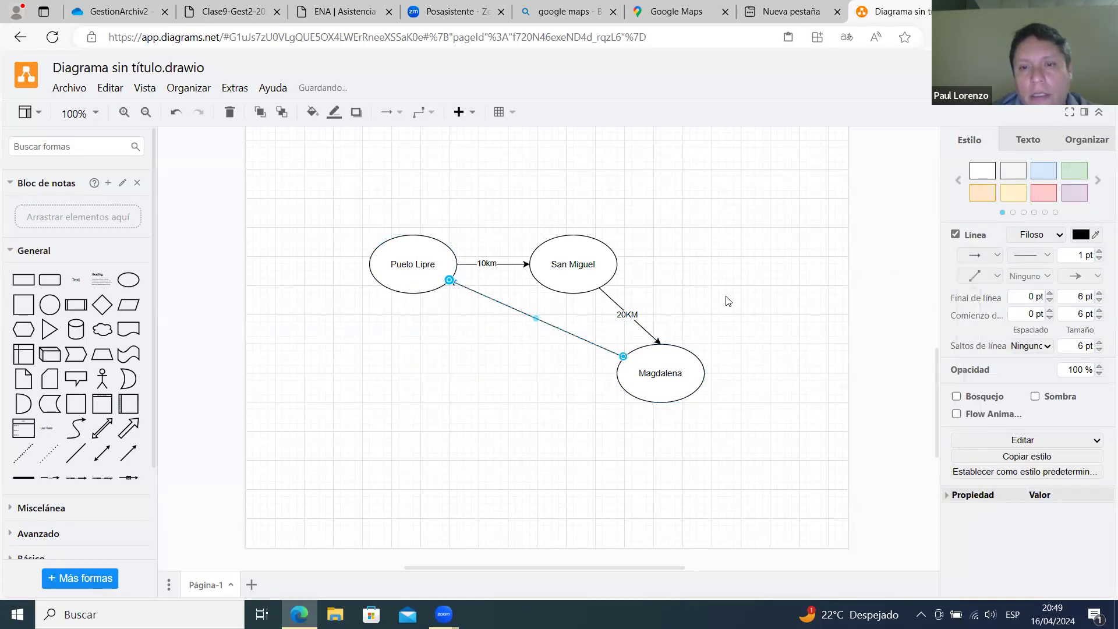
pyautogui.doubleClick(550, 330)
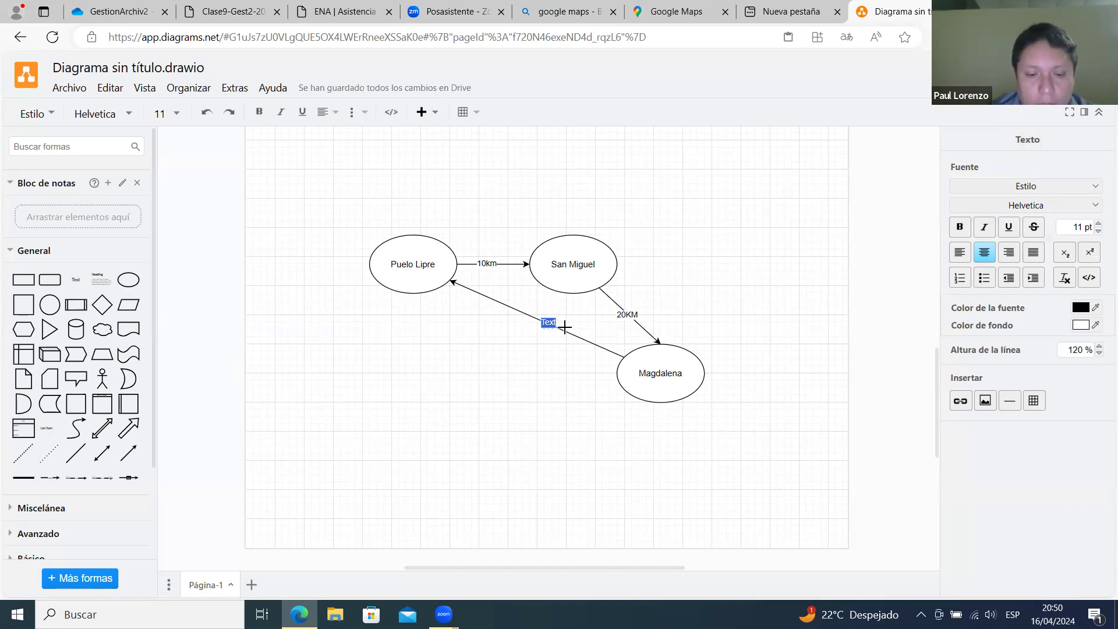
pyautogui.write('15km')
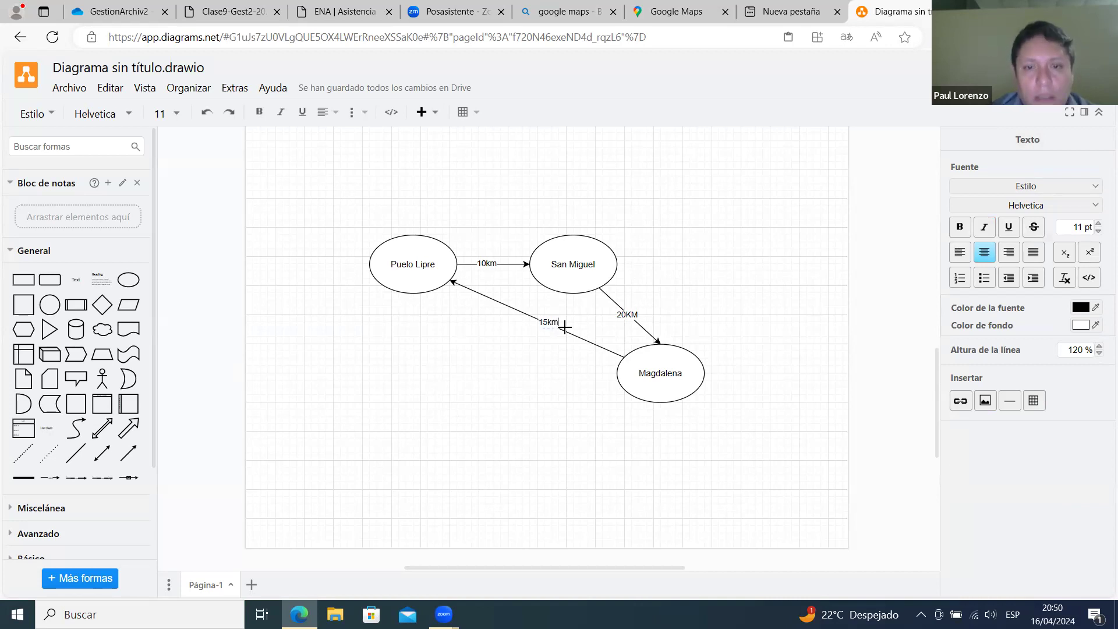
pyautogui.click(616, 214)
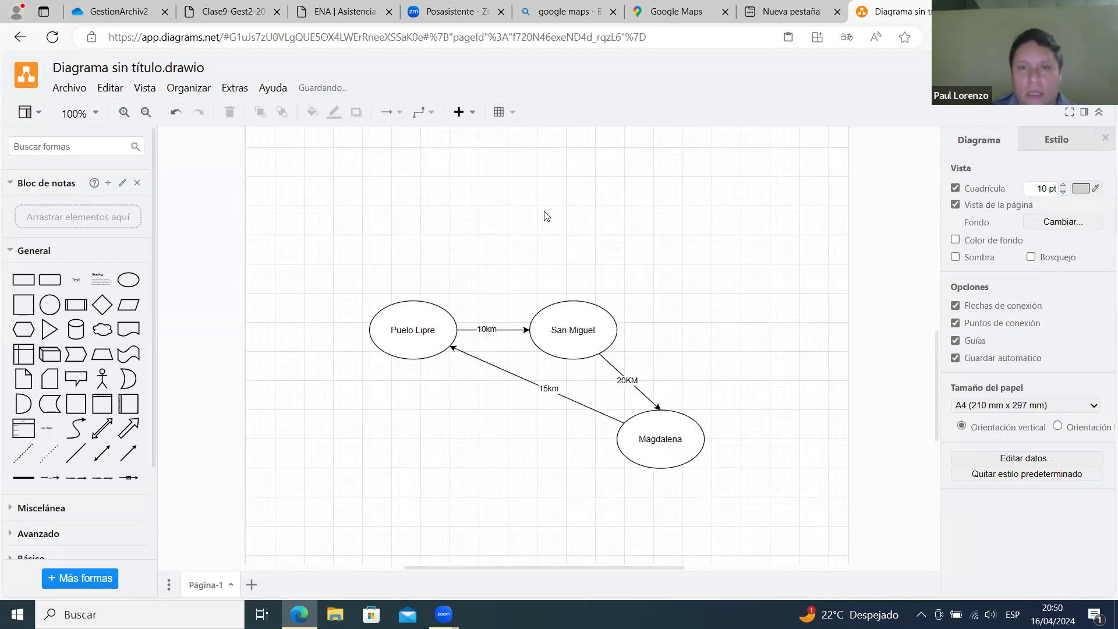
# Select the Puelo Lipre and San Miguel ellipses in turn, then return to the Google Maps tab.
pyautogui.click(414, 315)
pyautogui.click(577, 314)
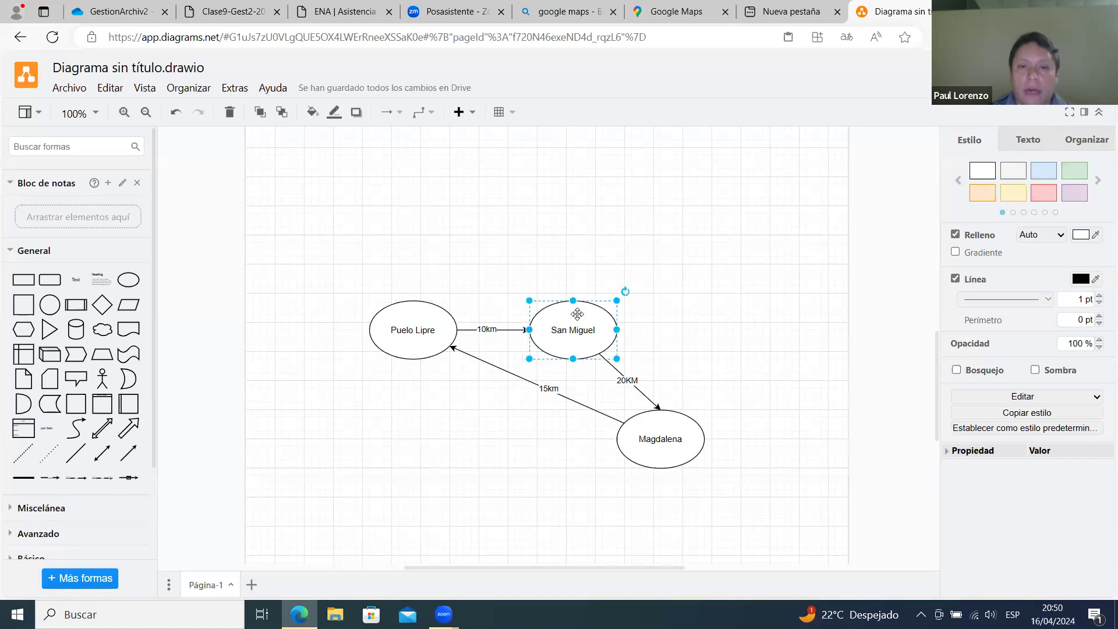
pyautogui.click(428, 327)
pyautogui.click(574, 332)
pyautogui.click(415, 325)
pyautogui.click(561, 327)
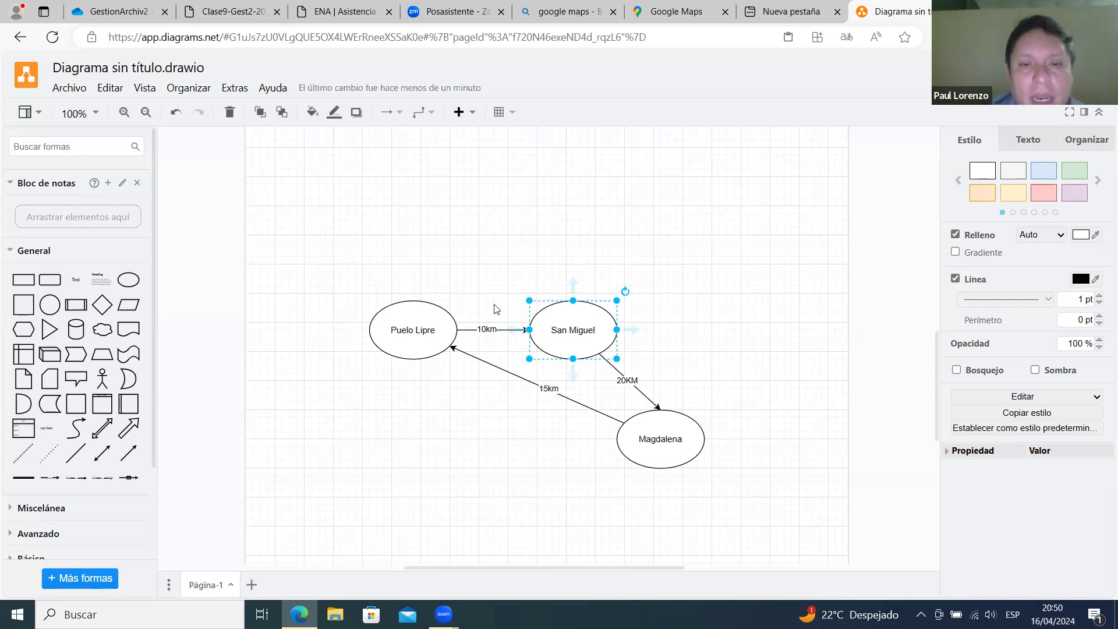
pyautogui.click(444, 328)
pyautogui.click(568, 317)
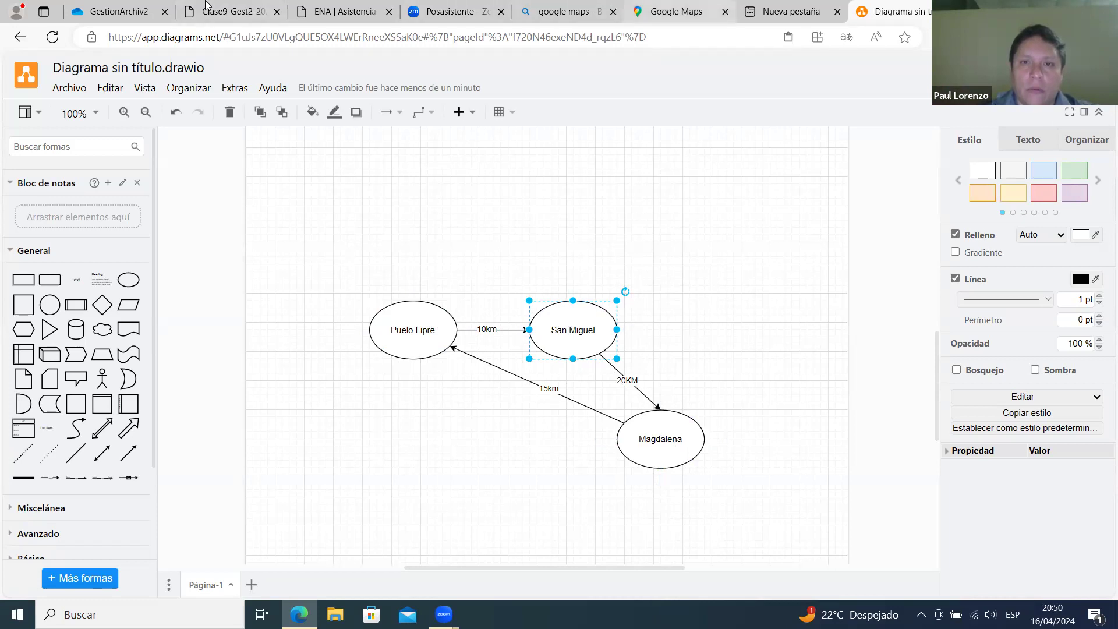
pyautogui.hotkey('ctrl', 'shift', 'Tab')
pyautogui.hotkey('ctrl', 'shift', 'Tab')
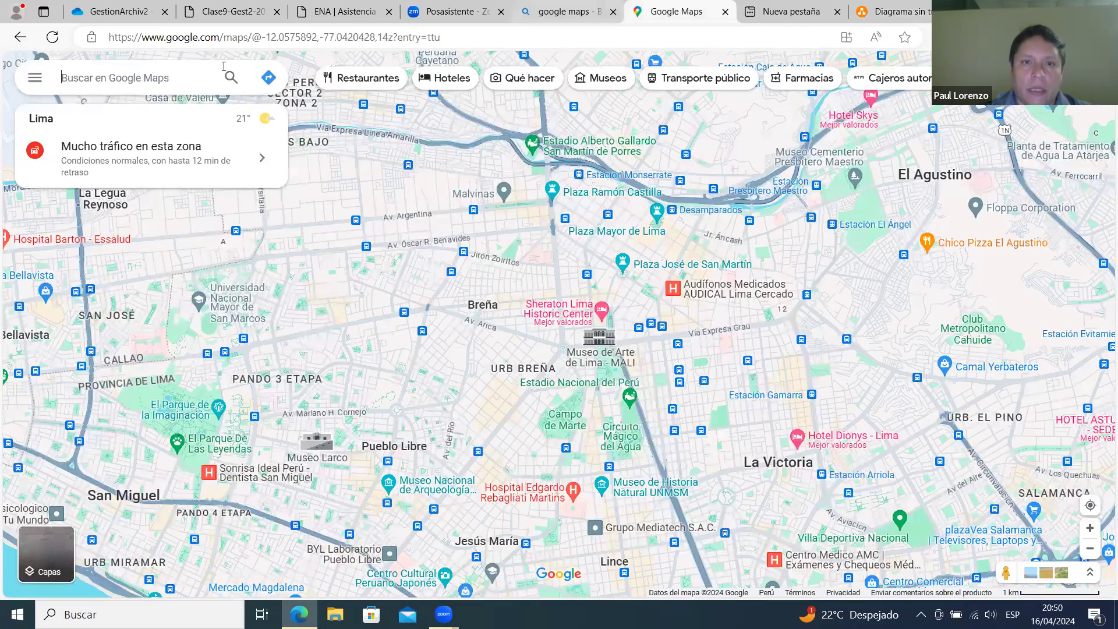
# Start Cómo llegar directions from Escuela Nacional de Archivistica, chosen via the search 'escuela nacional de a'.
pyautogui.click(269, 79)
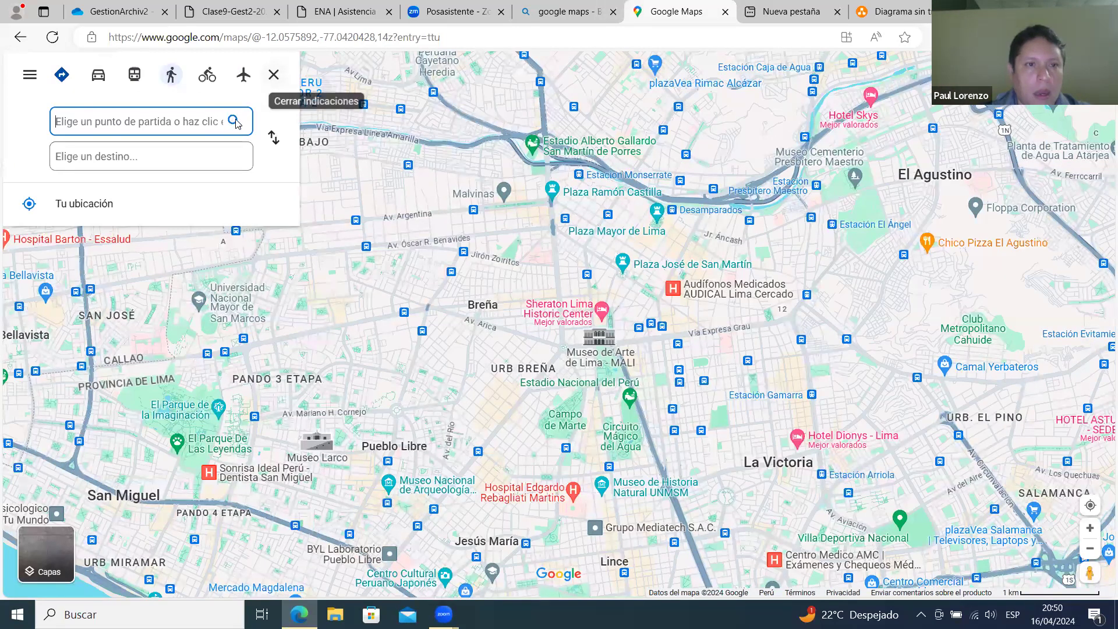
pyautogui.click(29, 138)
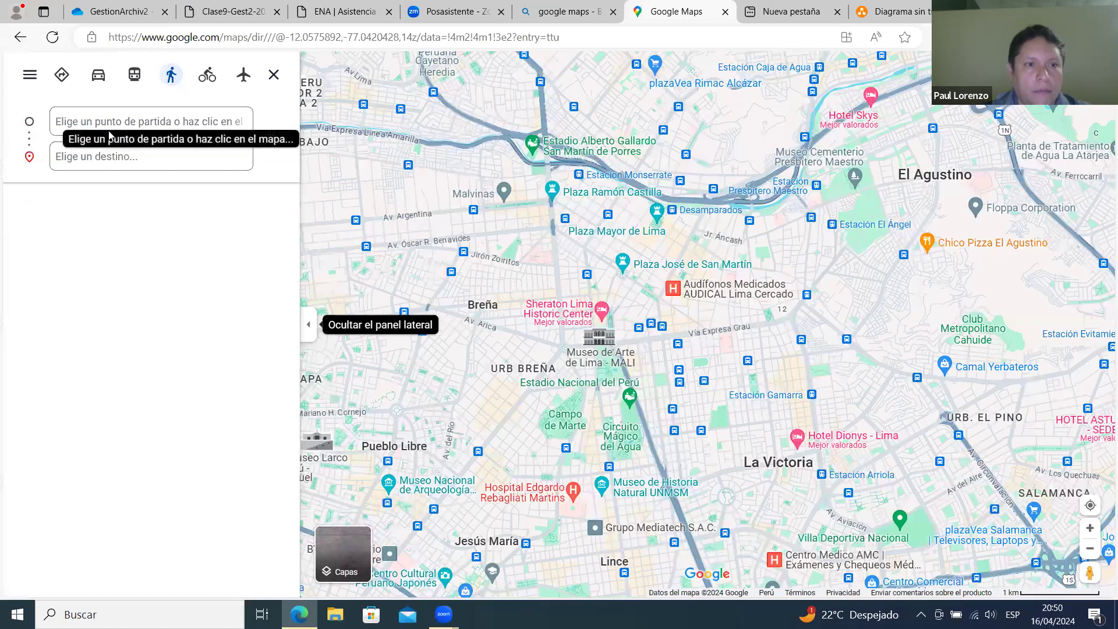
pyautogui.click(216, 117)
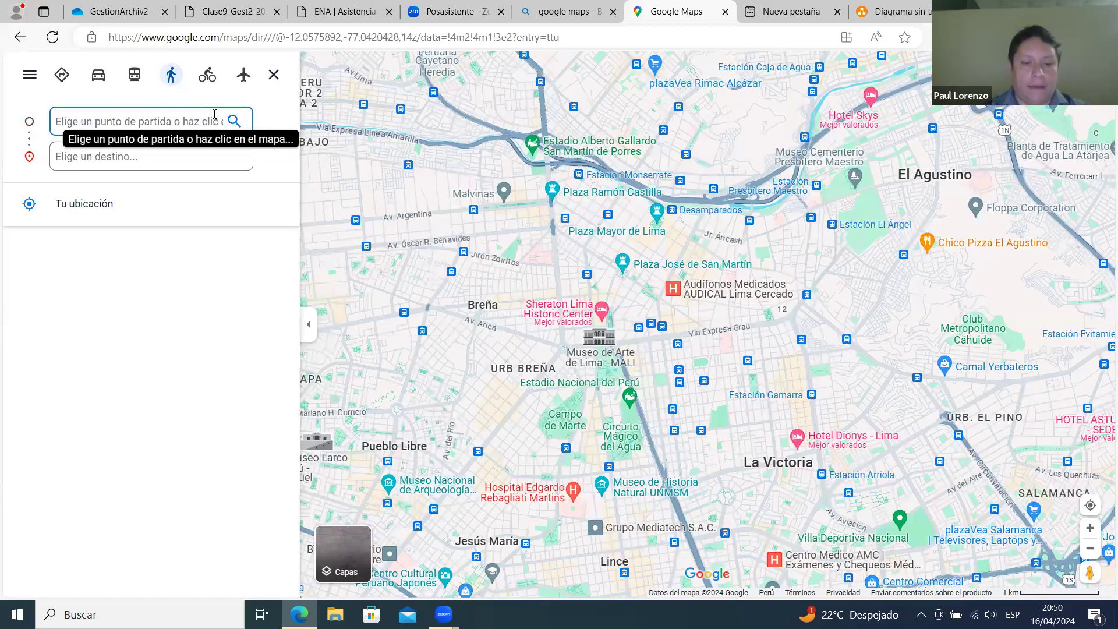
pyautogui.write('e')
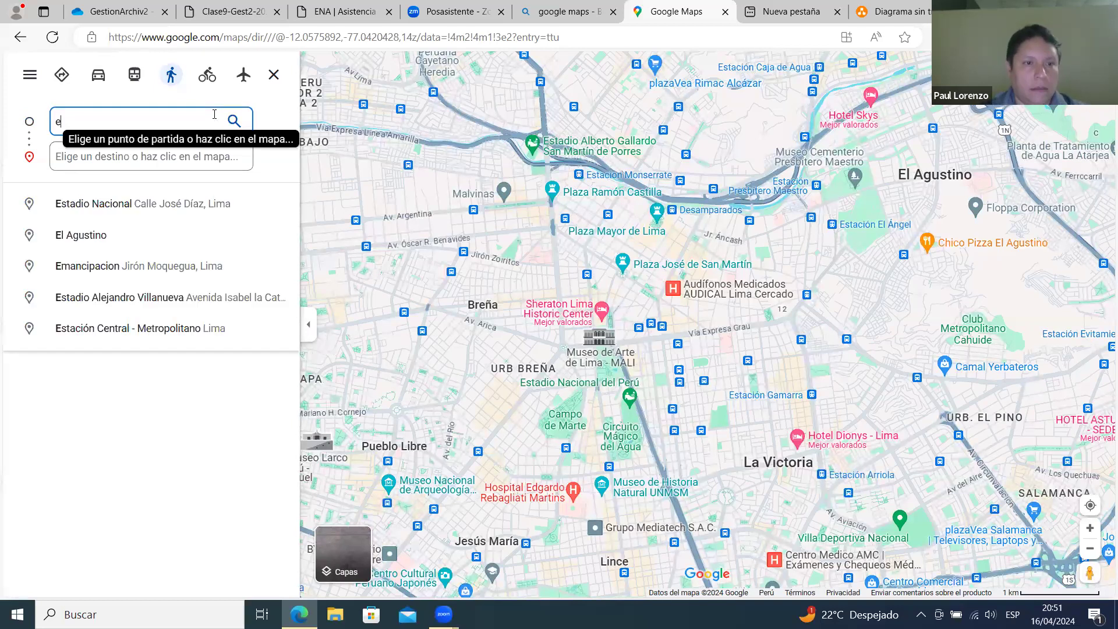
pyautogui.write('na')
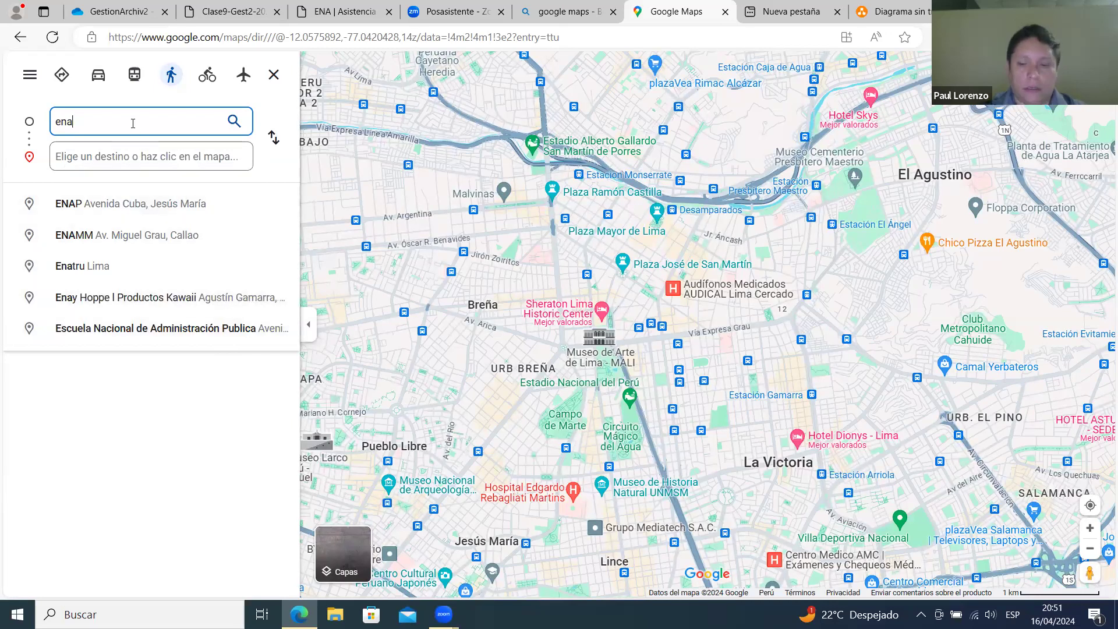
pyautogui.press('BackSpace')
pyautogui.press('BackSpace')
pyautogui.press('BackSpace')
pyautogui.write('esc')
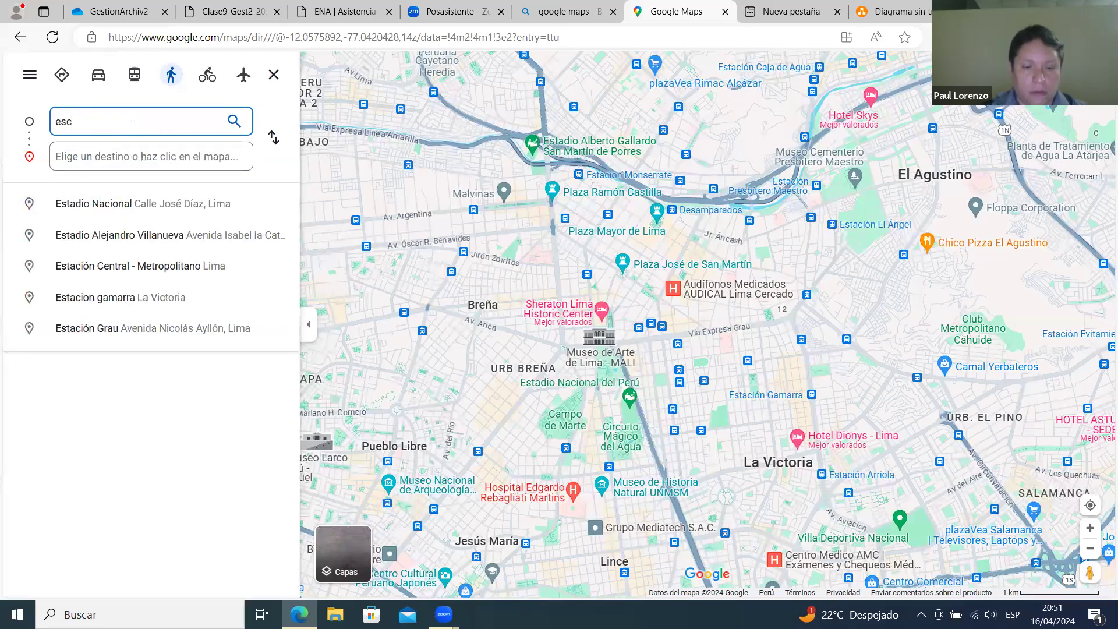
pyautogui.write('uela na')
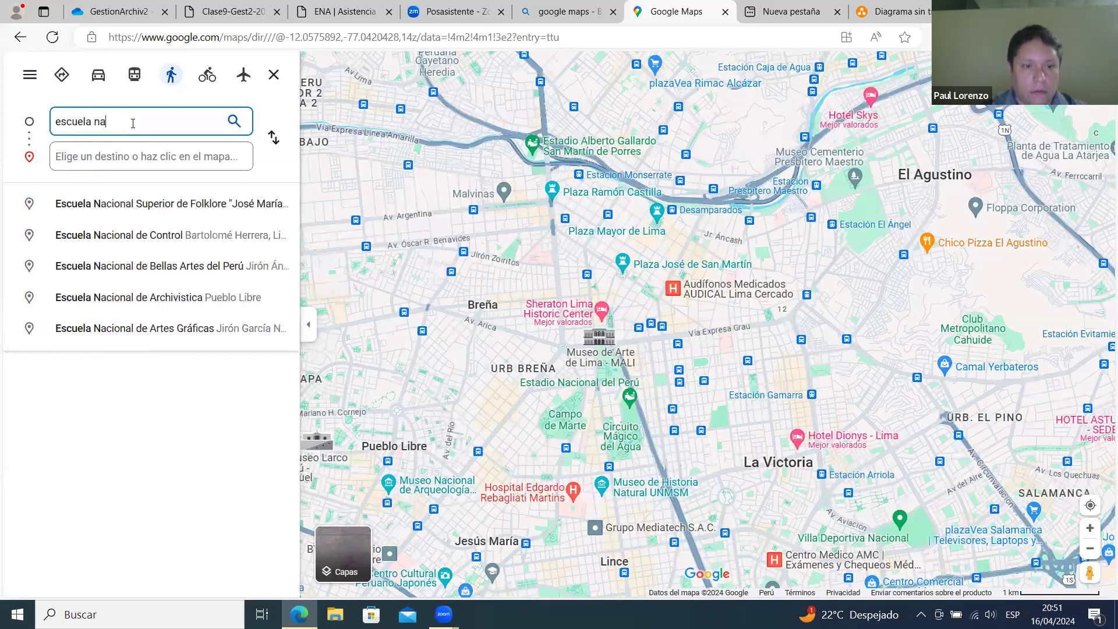
pyautogui.write('cional')
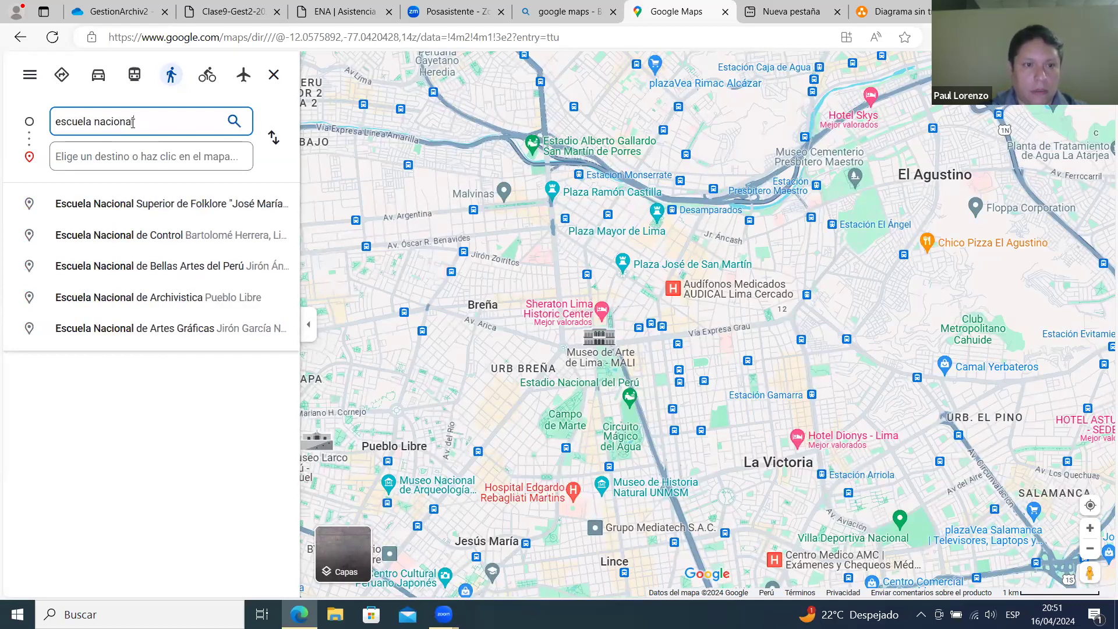
pyautogui.write(' de ')
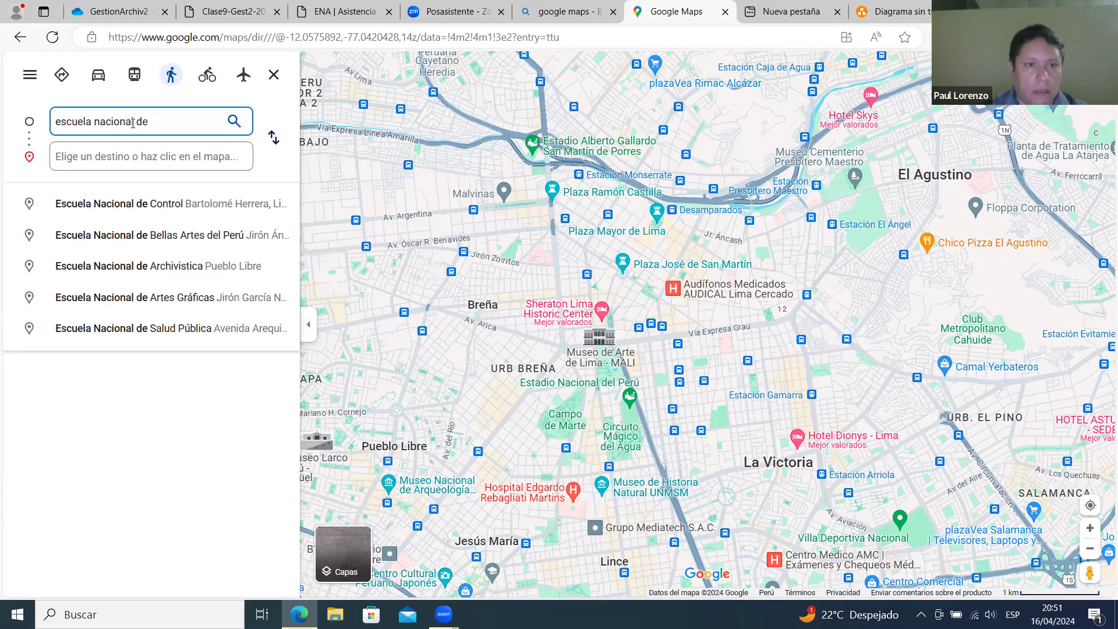
pyautogui.write('a')
pyautogui.click(145, 203)
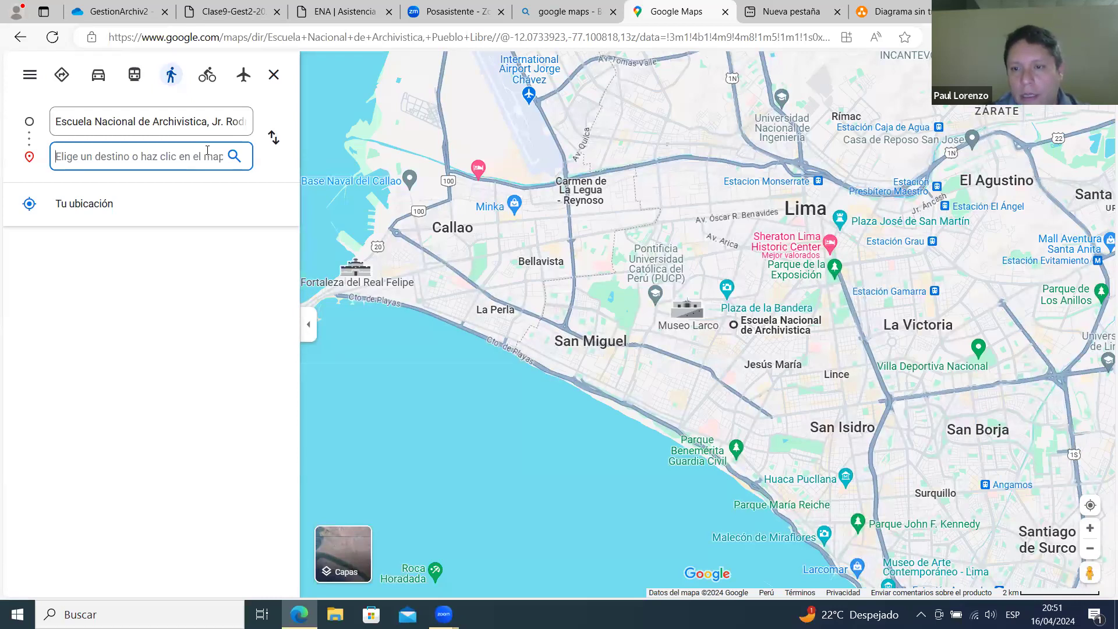
# Set Estadio Nacional del Perú as the walking destination and zoom in on the route.
pyautogui.write('e')
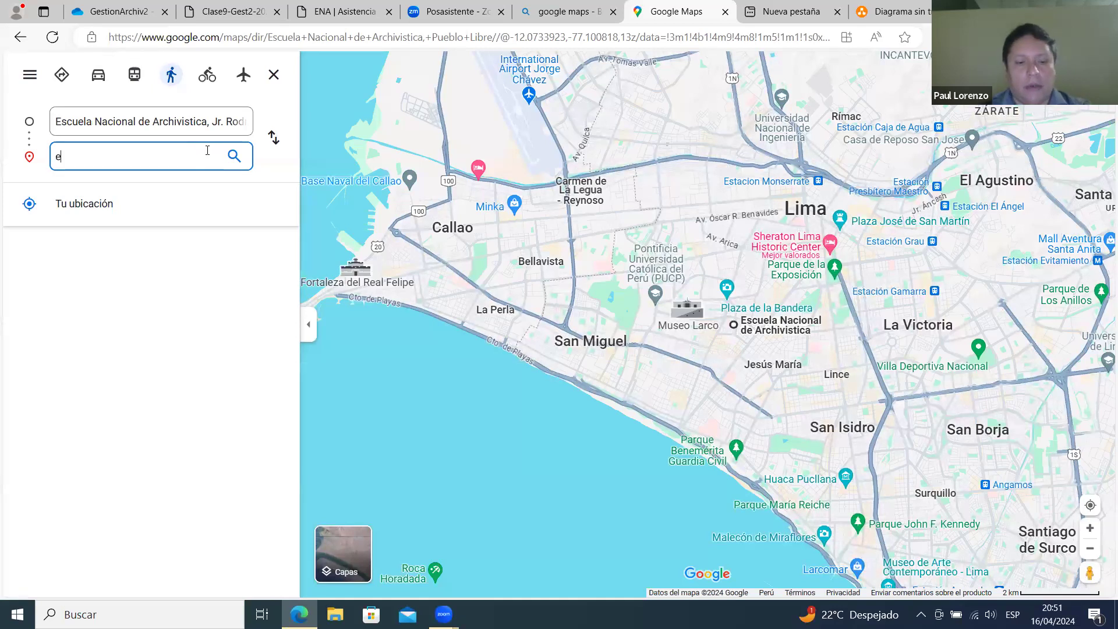
pyautogui.write('stadio na')
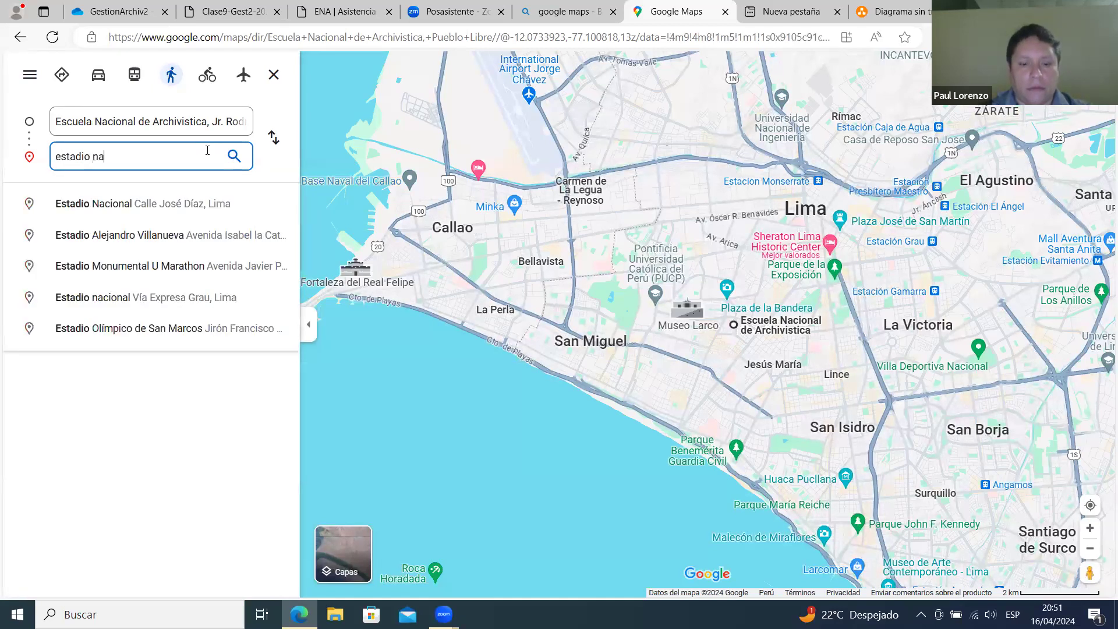
pyautogui.write('cio')
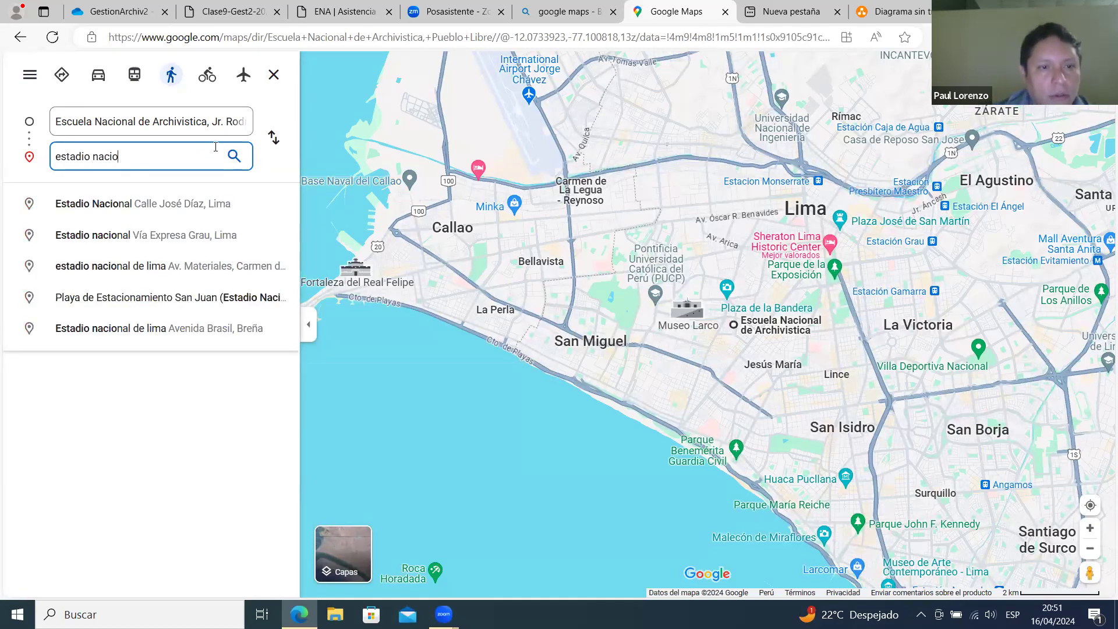
pyautogui.click(180, 204)
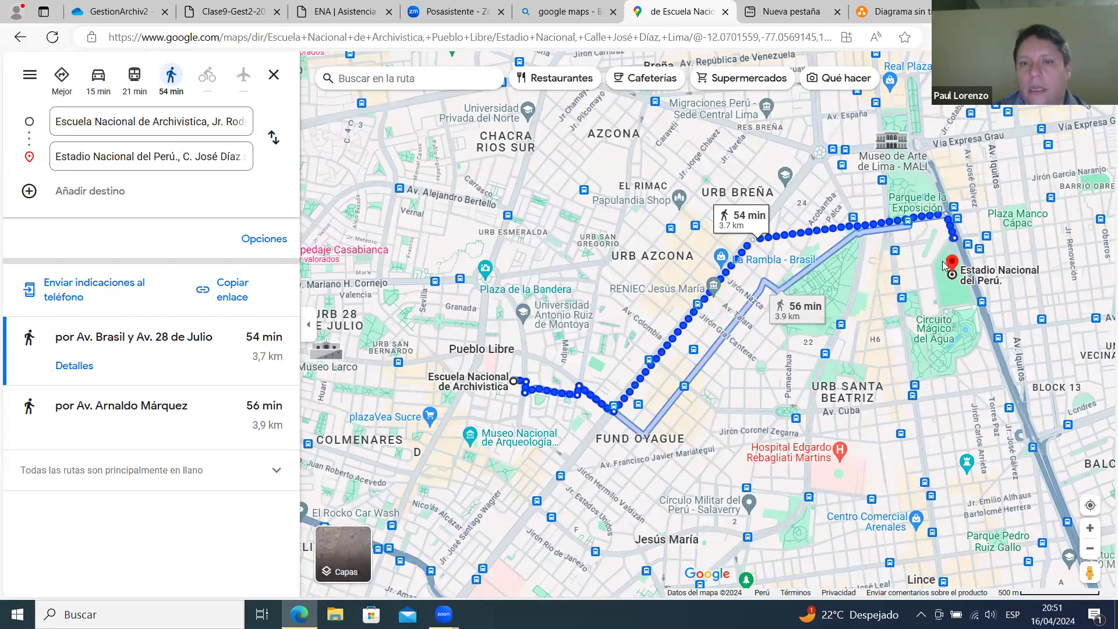
pyautogui.scroll(-1, 627, 377)
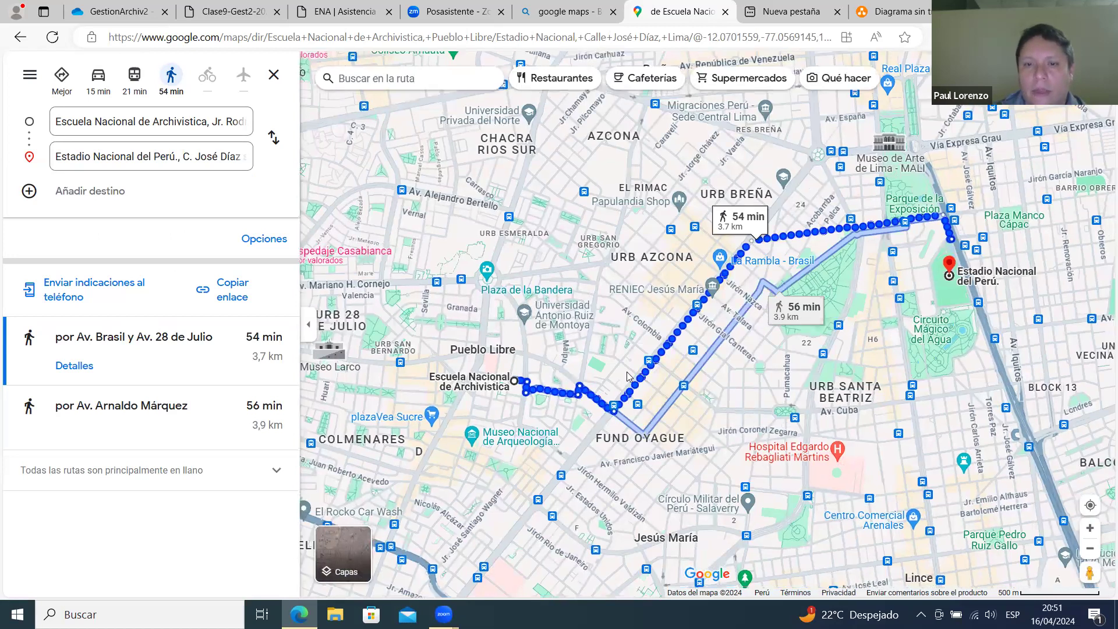
pyautogui.scroll(-1, 628, 377)
pyautogui.scroll(3, 628, 377)
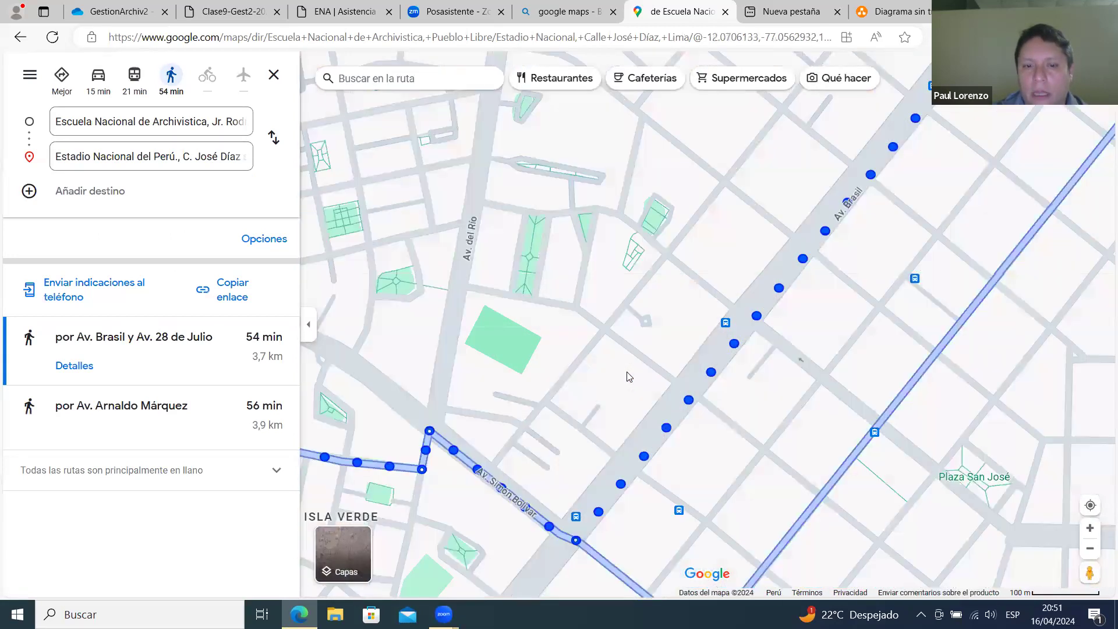
pyautogui.scroll(1, 631, 399)
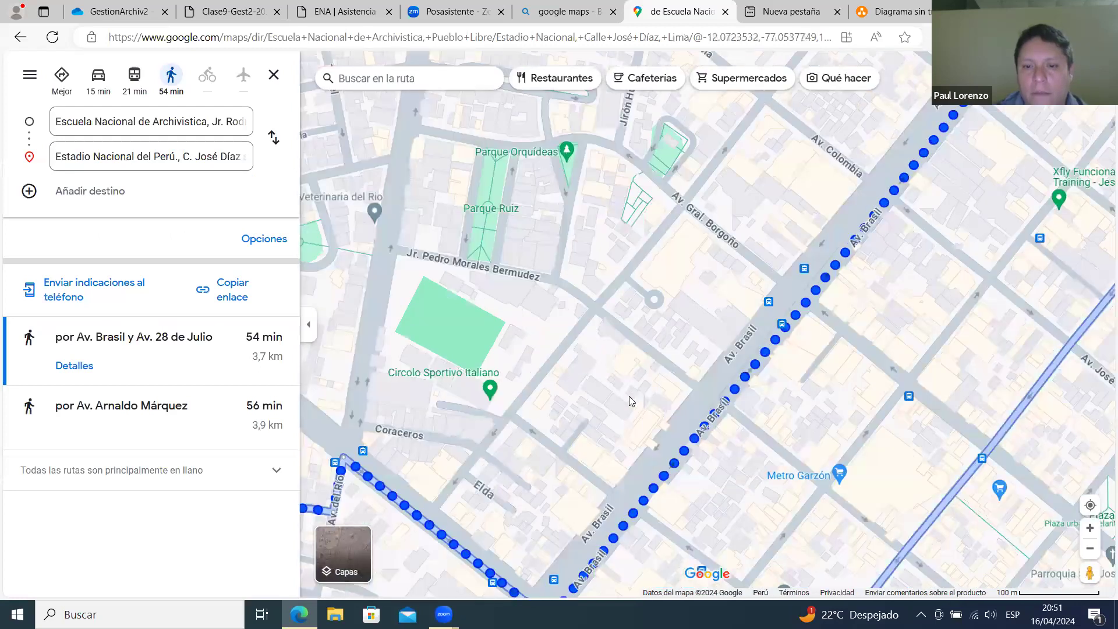
pyautogui.scroll(2, 576, 182)
pyautogui.scroll(-2, 579, 186)
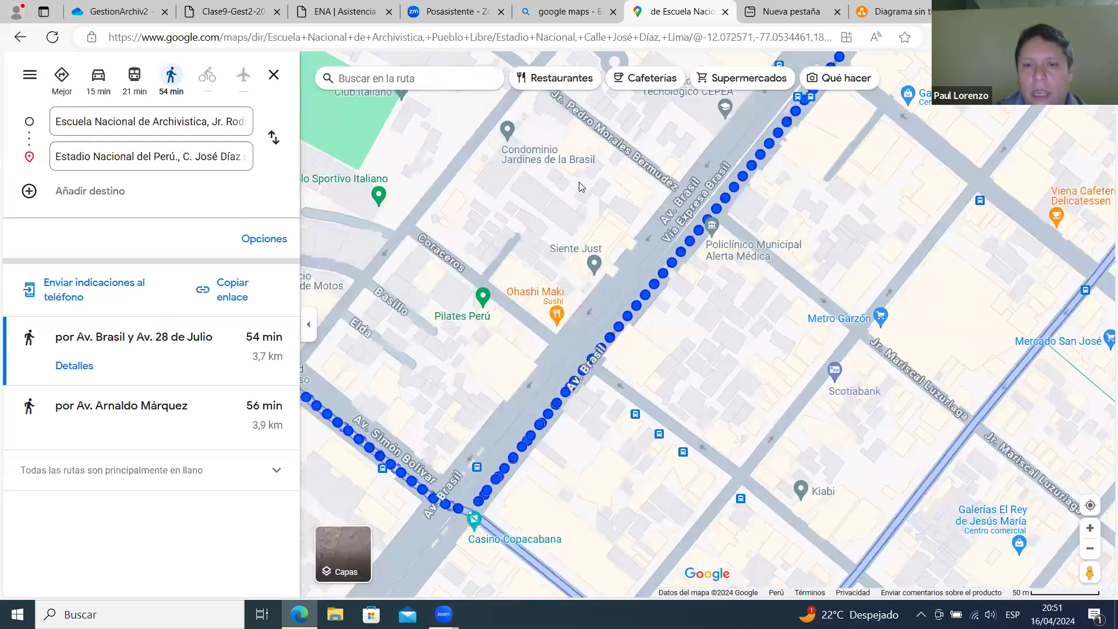
pyautogui.scroll(-2, 579, 186)
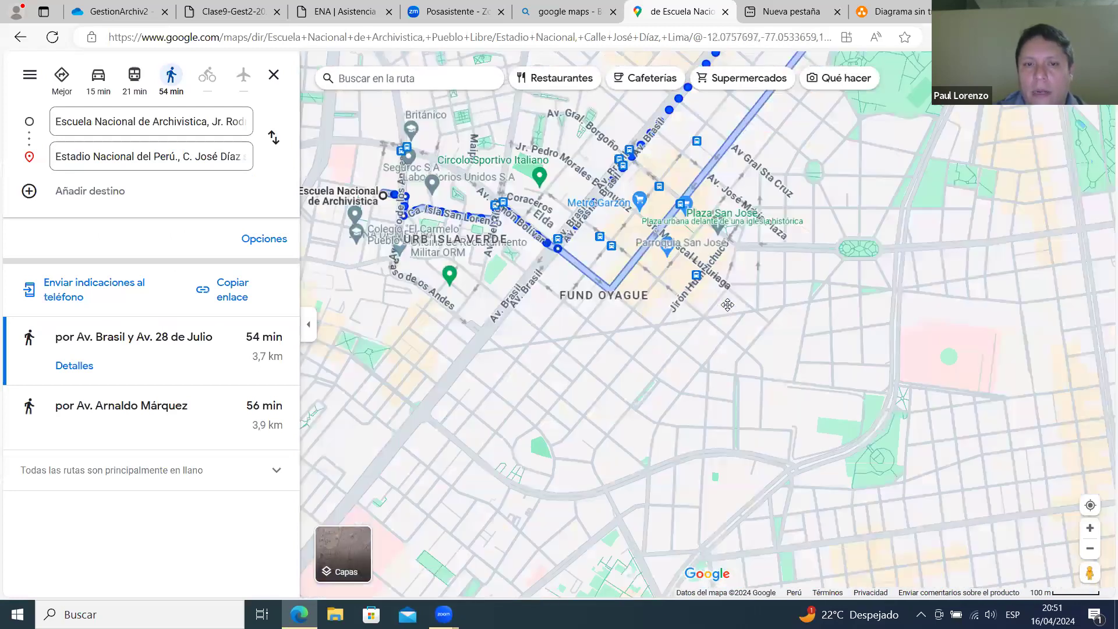
# Pan the map to frame the whole walking route from the archive school to the stadium.
pyautogui.moveTo(411, 390); pyautogui.dragTo(493, 438)
pyautogui.moveTo(870, 276); pyautogui.dragTo(897, 384)
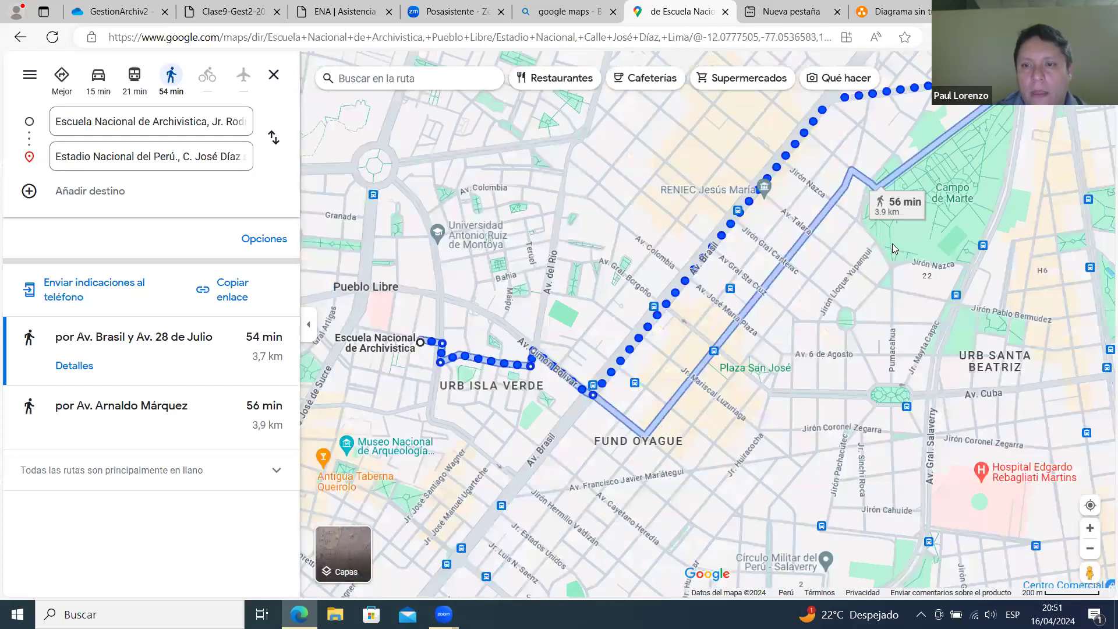
pyautogui.moveTo(823, 303); pyautogui.dragTo(624, 397)
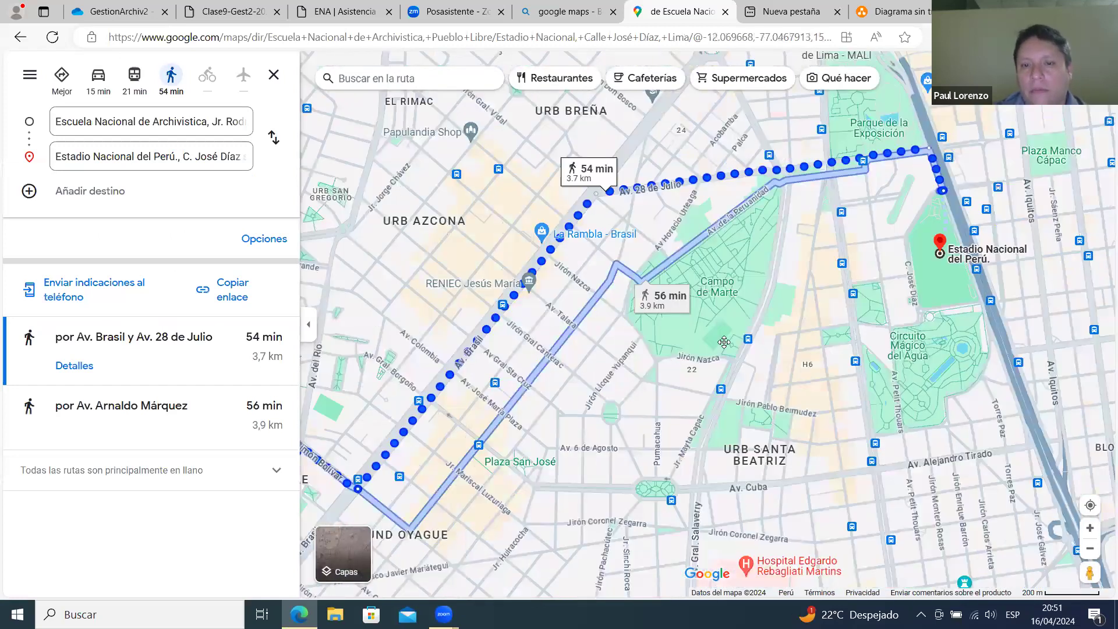
pyautogui.press('Left')
pyautogui.press('Down')
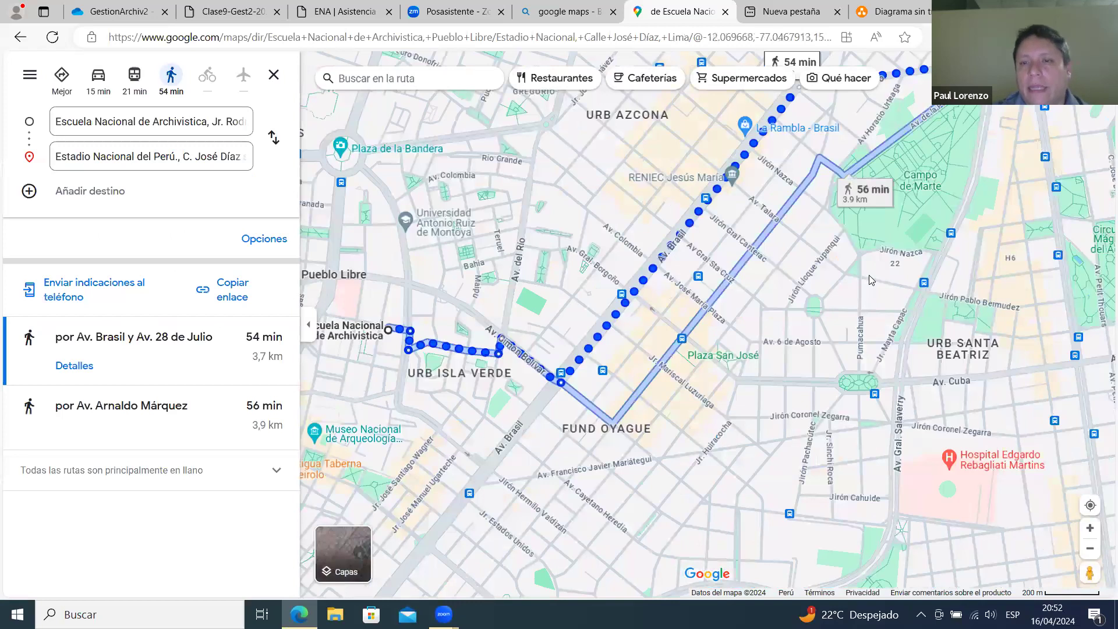
pyautogui.press('Left')
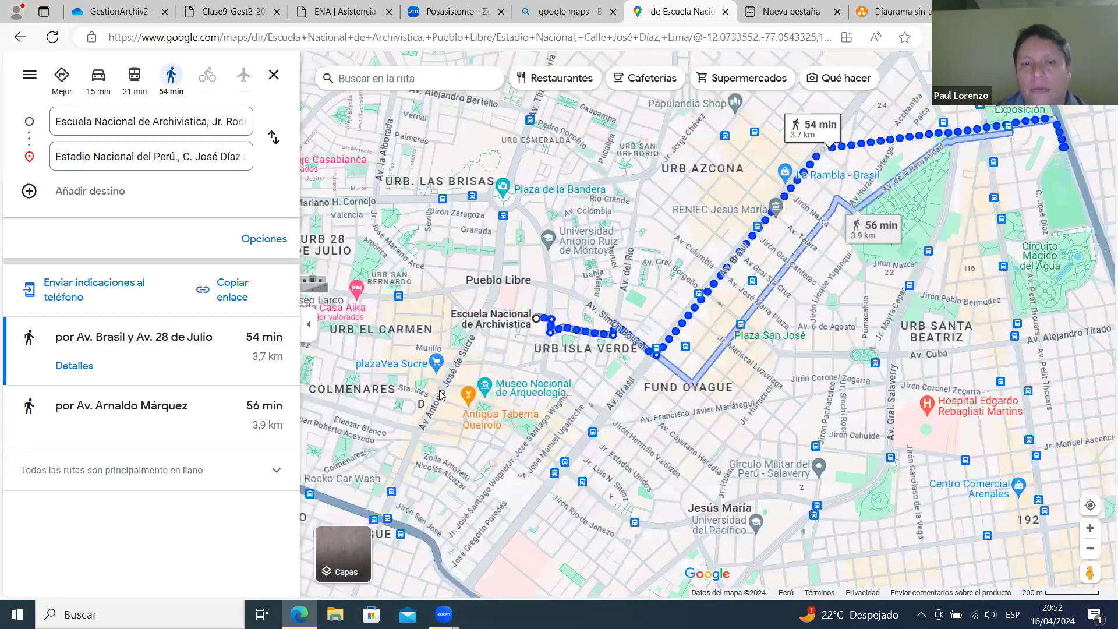
pyautogui.press('Right')
pyautogui.press('Up')
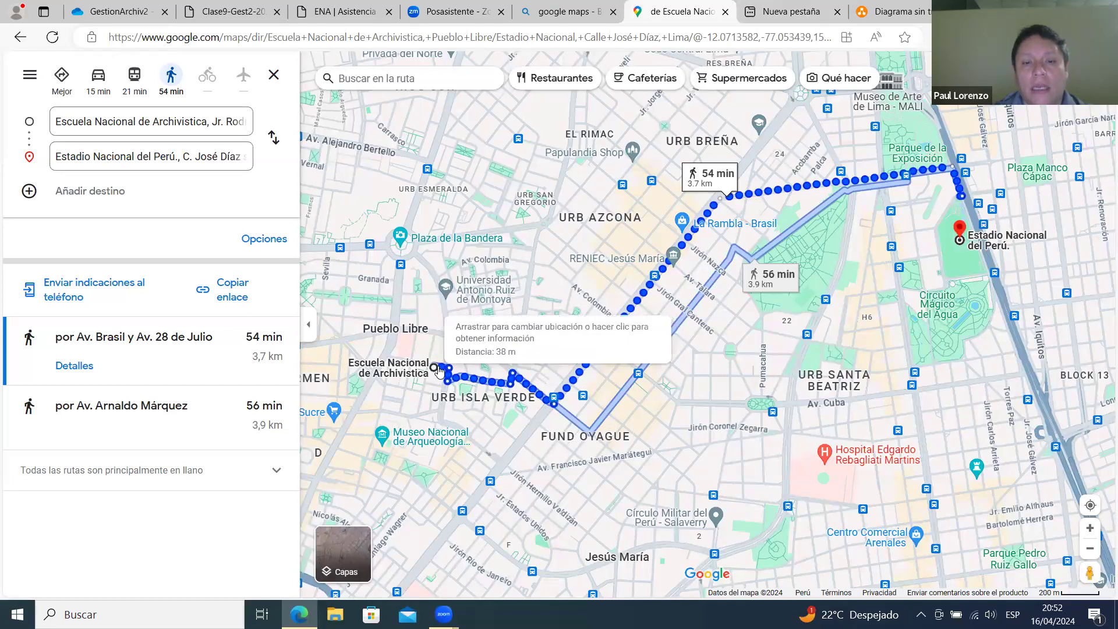
pyautogui.hotkey('ctrl', '9')
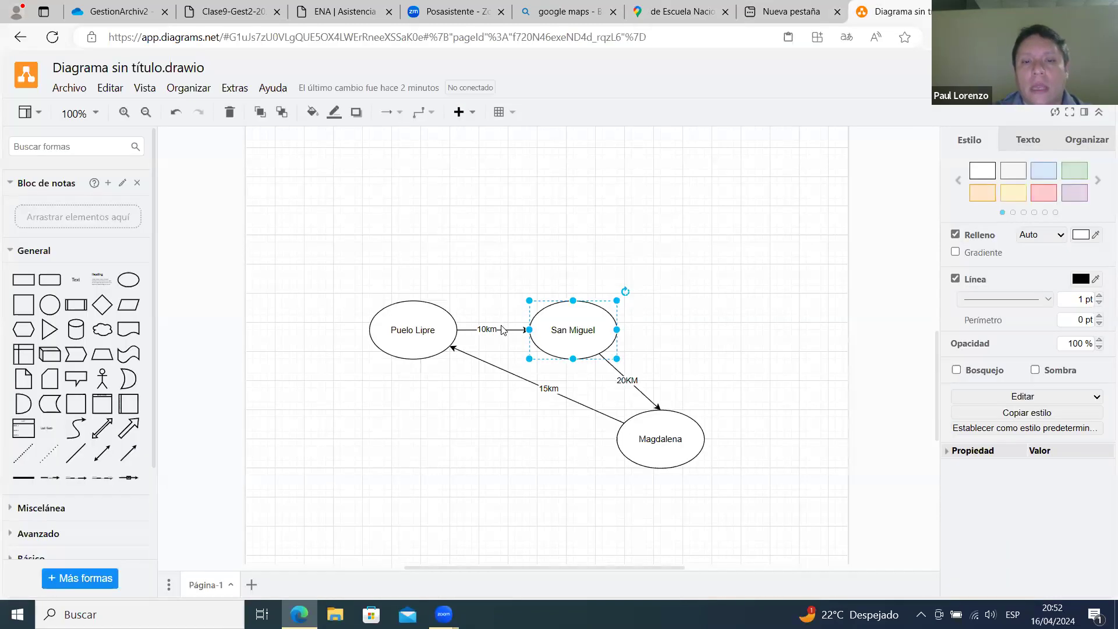
pyautogui.click(517, 332)
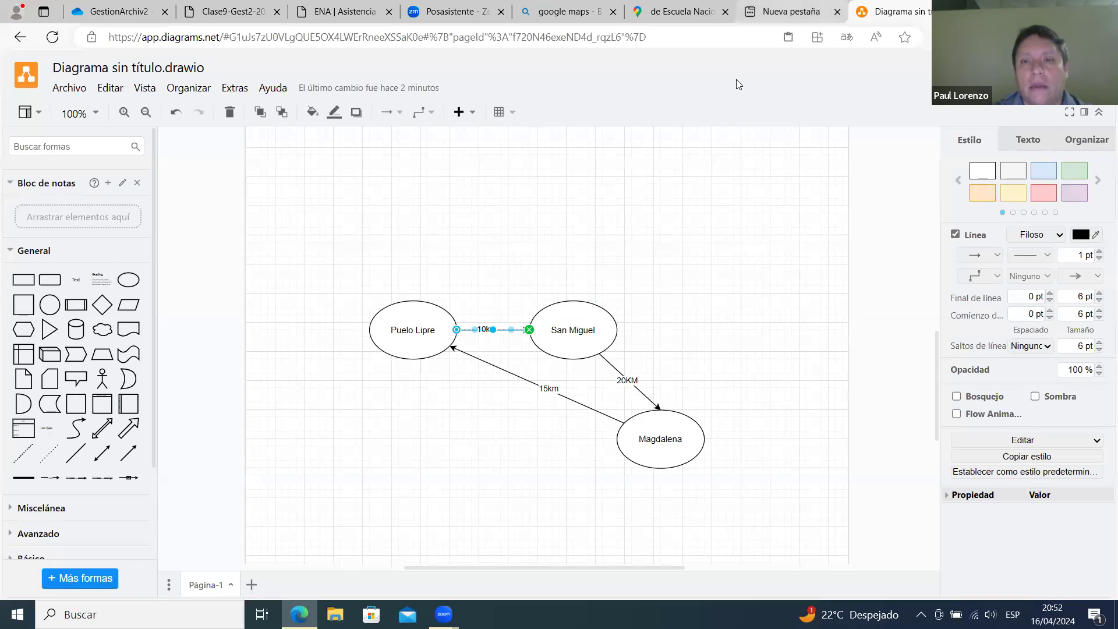
pyautogui.hotkey('ctrl', '6')
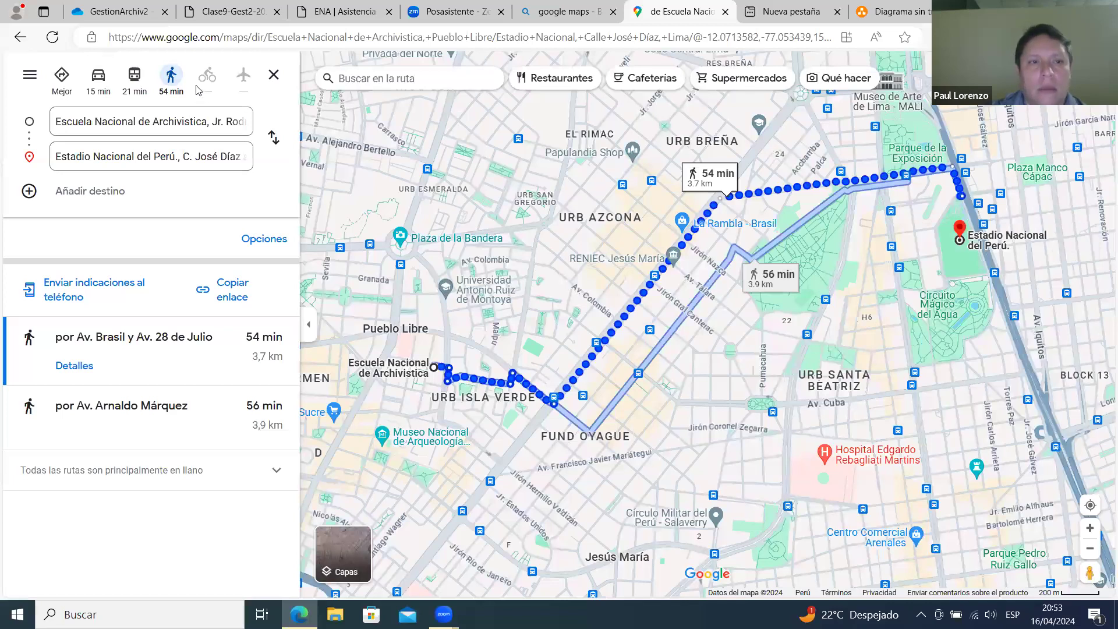
# Show driving routes to the stadium and view Hospital Edgardo Rebagliati Martins details.
pyautogui.click(98, 79)
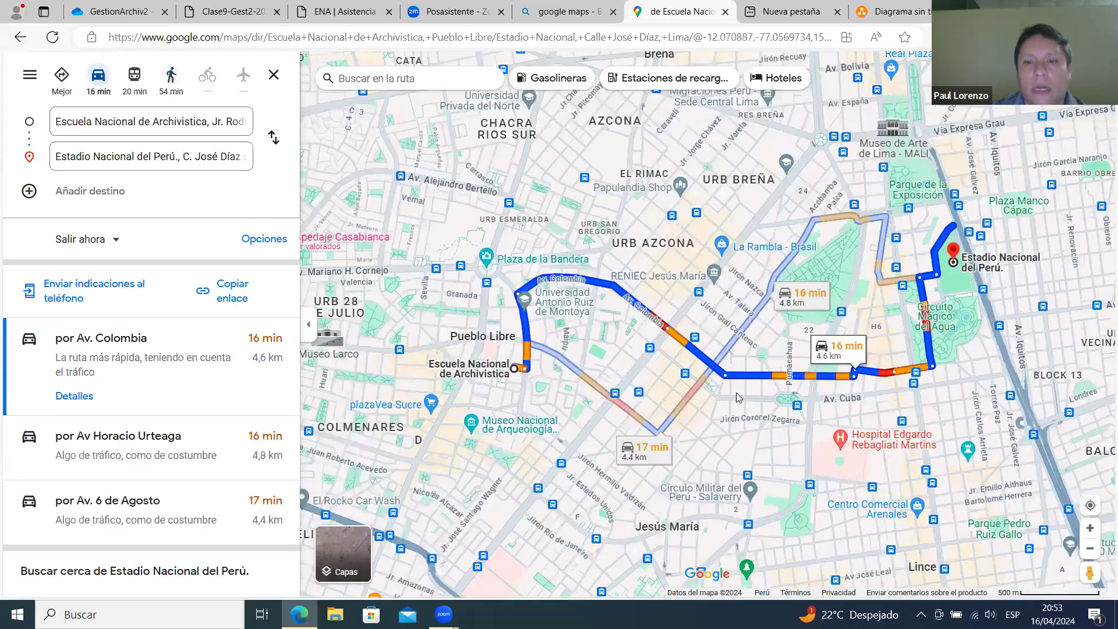
pyautogui.click(836, 442)
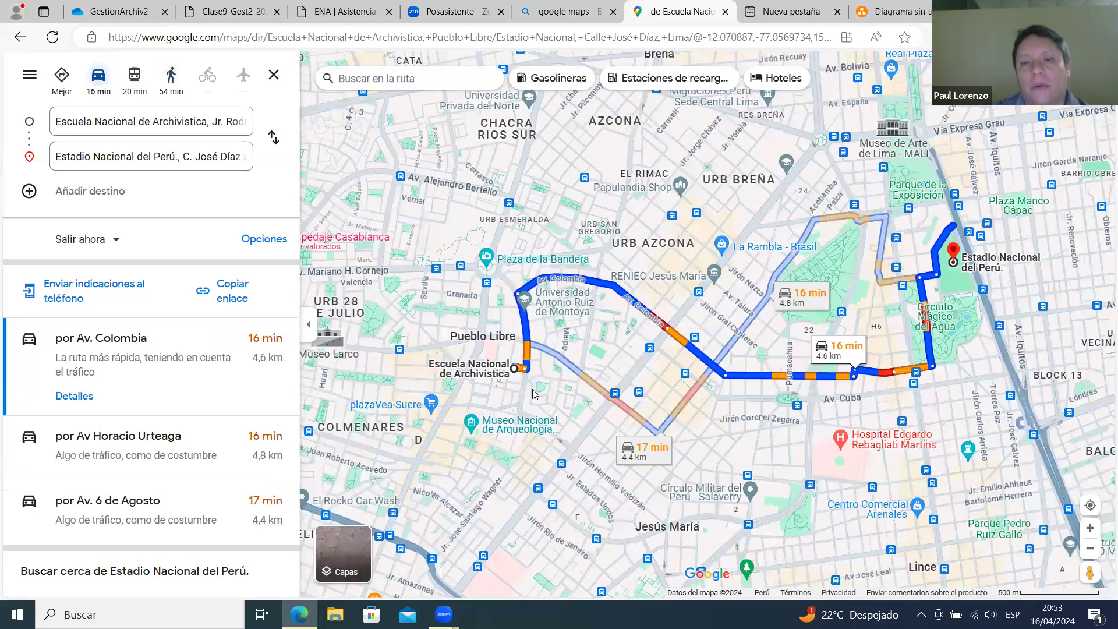
pyautogui.moveTo(516, 332)
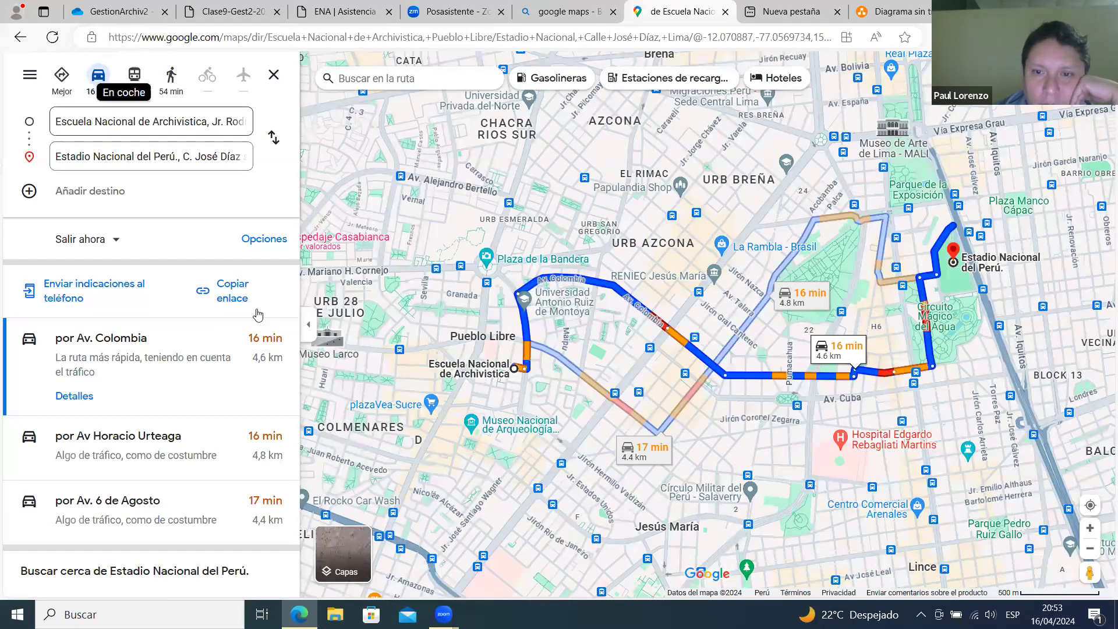
# Show public transport routes, view Parque de la Exposición, then return to the draw.io diagram.
pyautogui.click(134, 79)
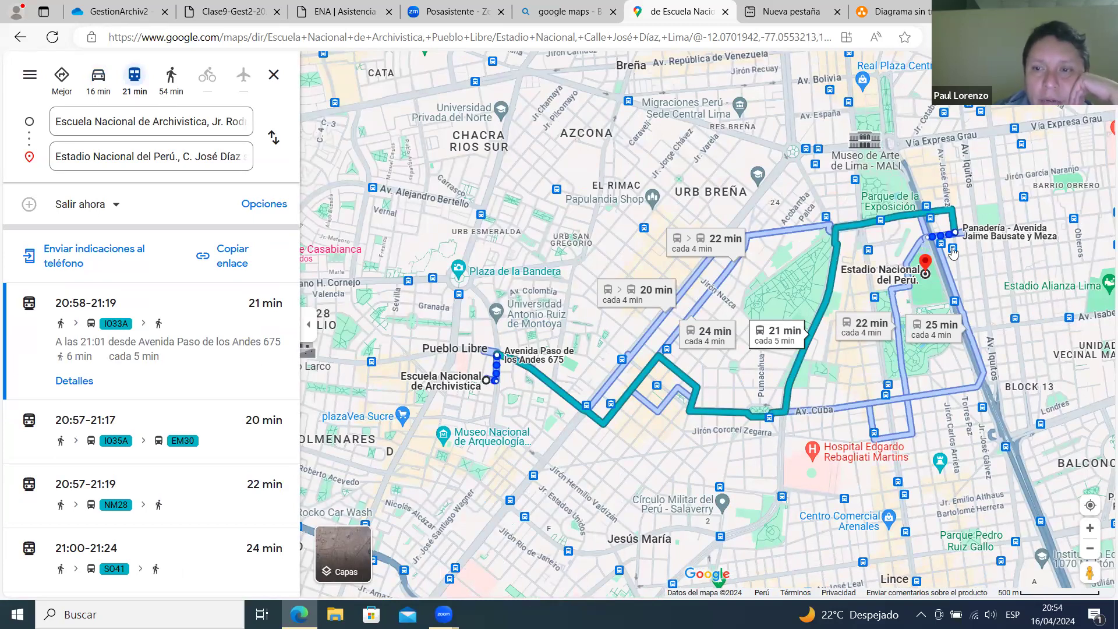
pyautogui.click(867, 213)
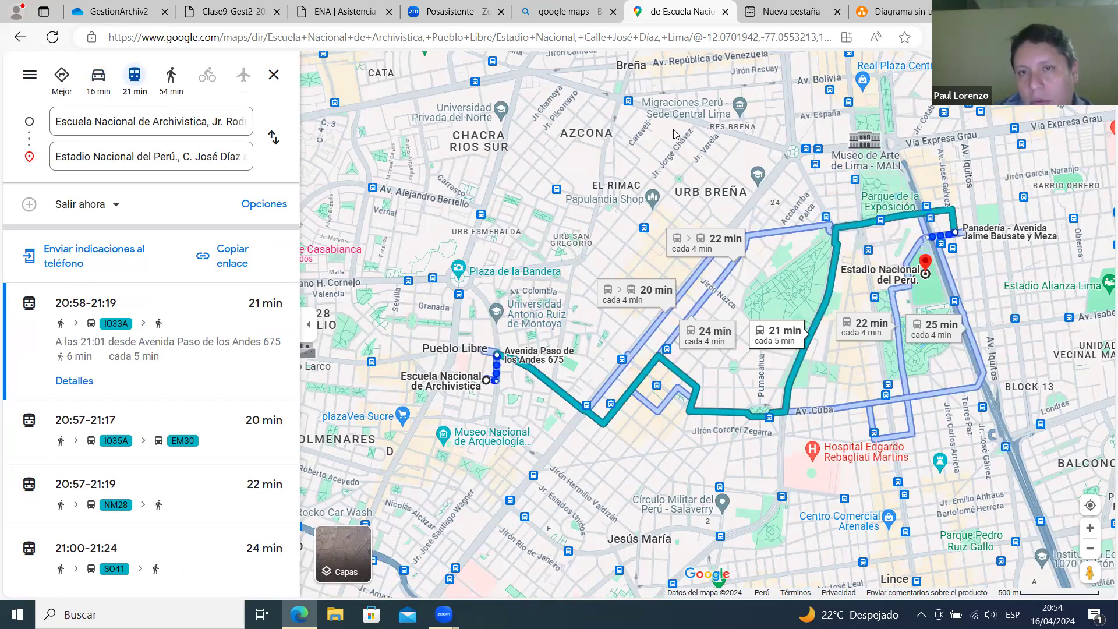
pyautogui.click(890, 11)
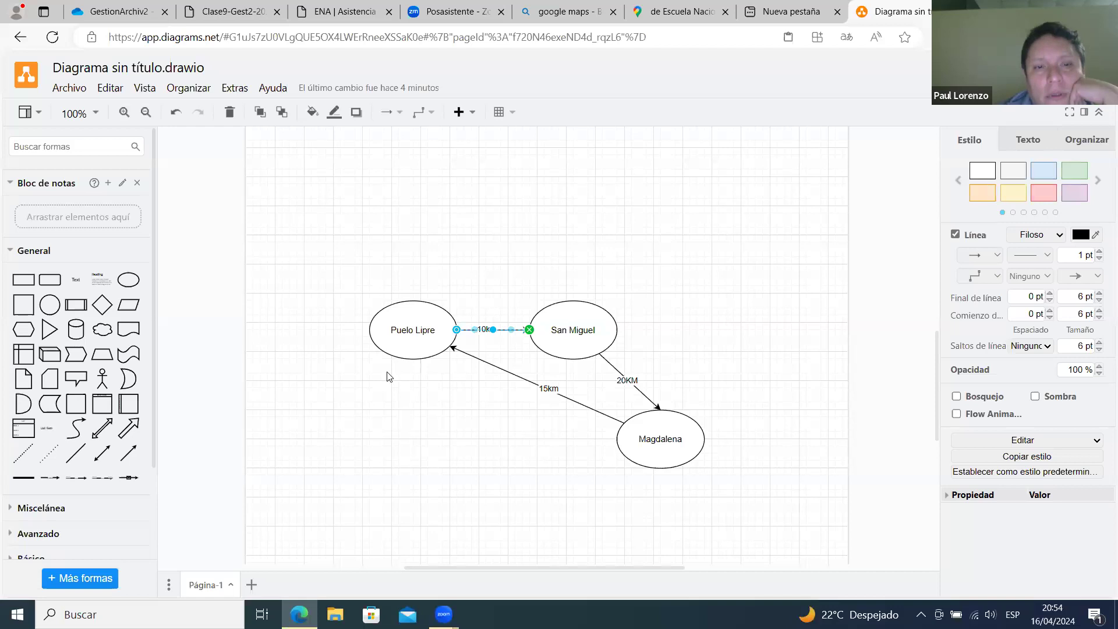
# Select the Puelo Lipre, 10km and San Miguel elements, then return to Google Maps' transit directions.
pyautogui.click(424, 318)
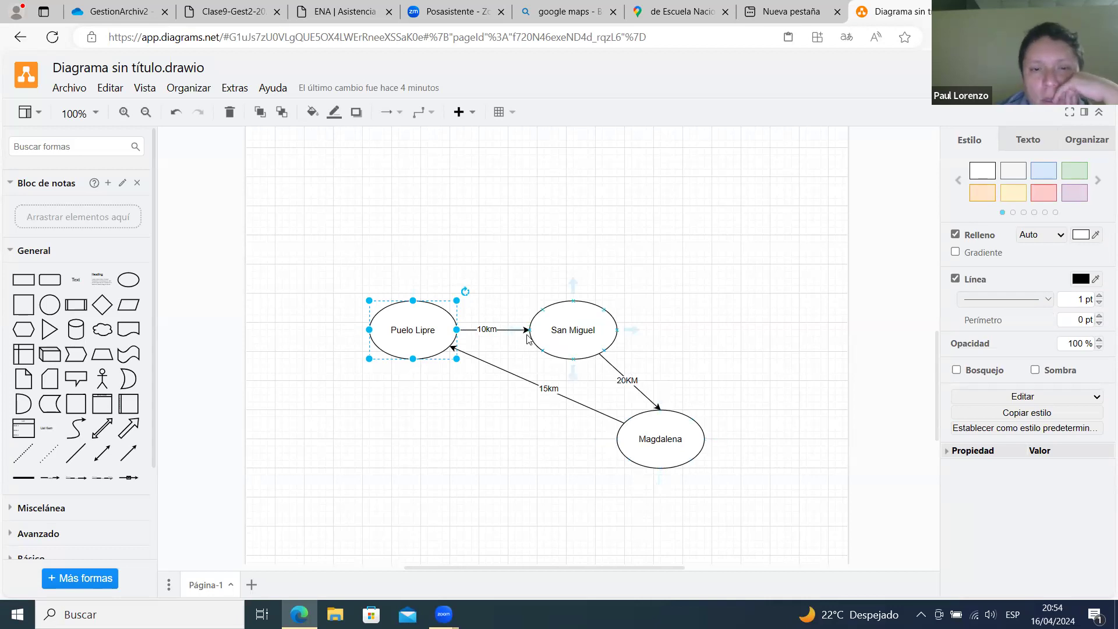
pyautogui.click(487, 329)
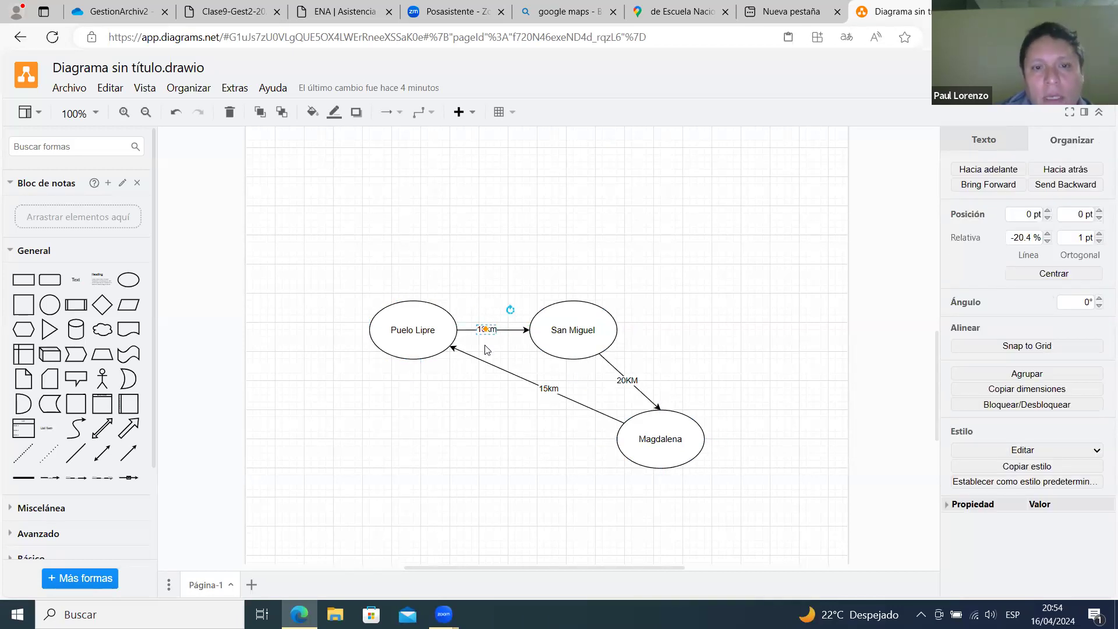
pyautogui.click(412, 346)
pyautogui.click(570, 322)
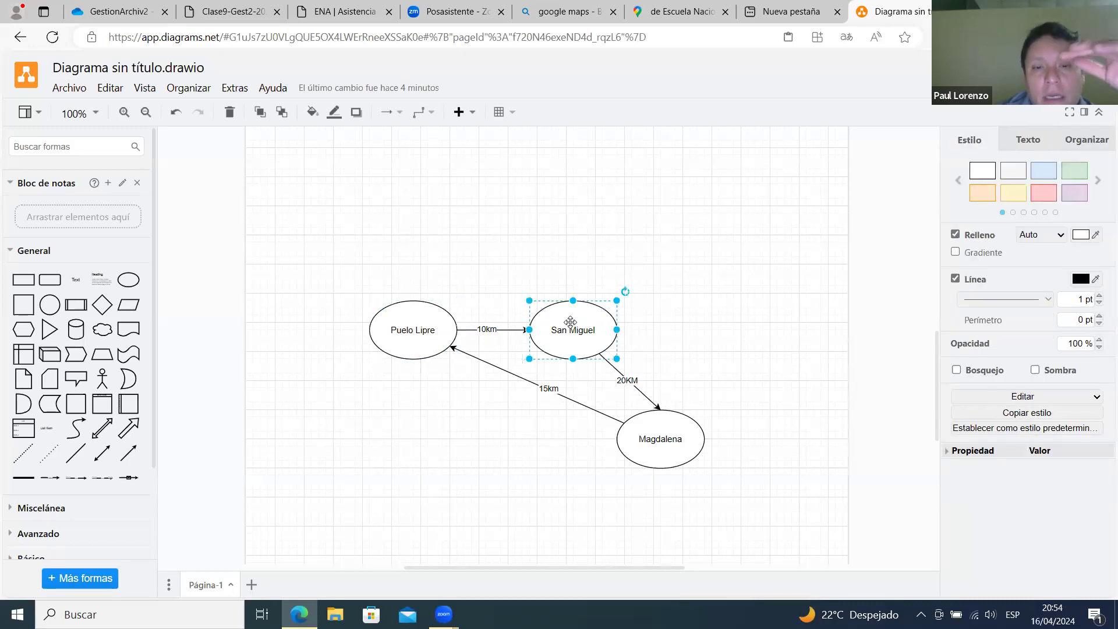
pyautogui.click(407, 317)
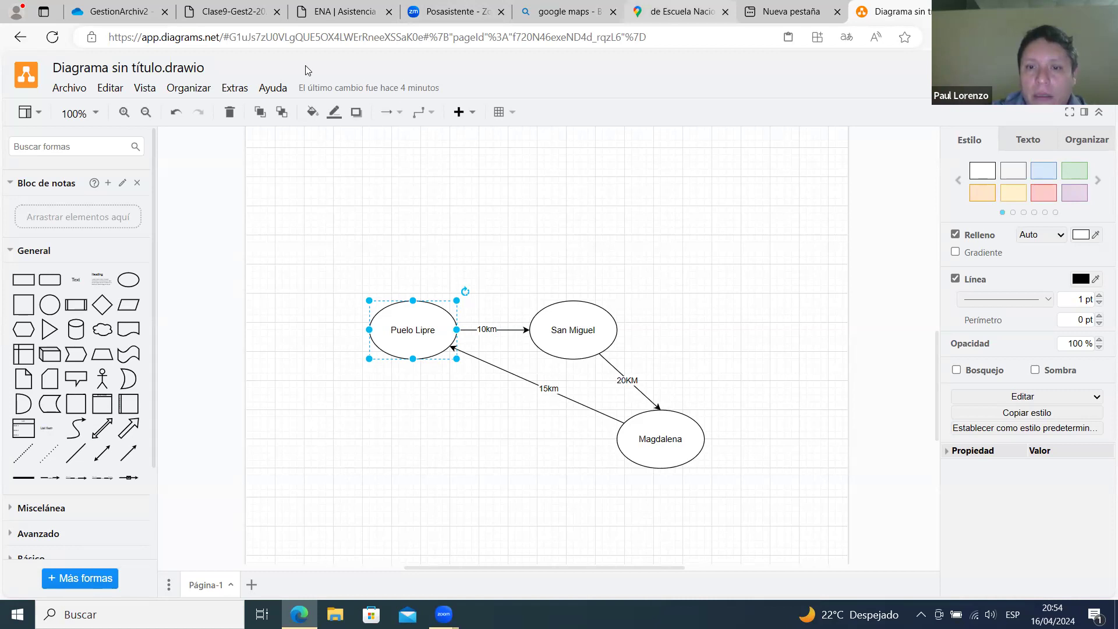
pyautogui.hotkey('ctrl', 'shift', 'Tab')
pyautogui.hotkey('ctrl', 'shift', 'Tab')
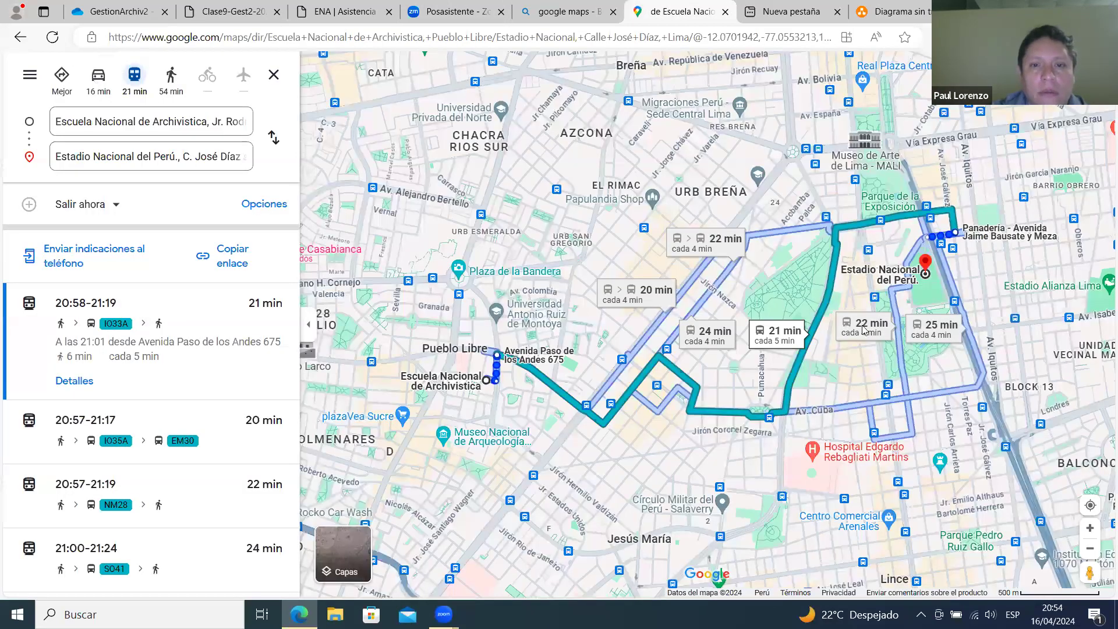
pyautogui.click(98, 78)
pyautogui.click(133, 74)
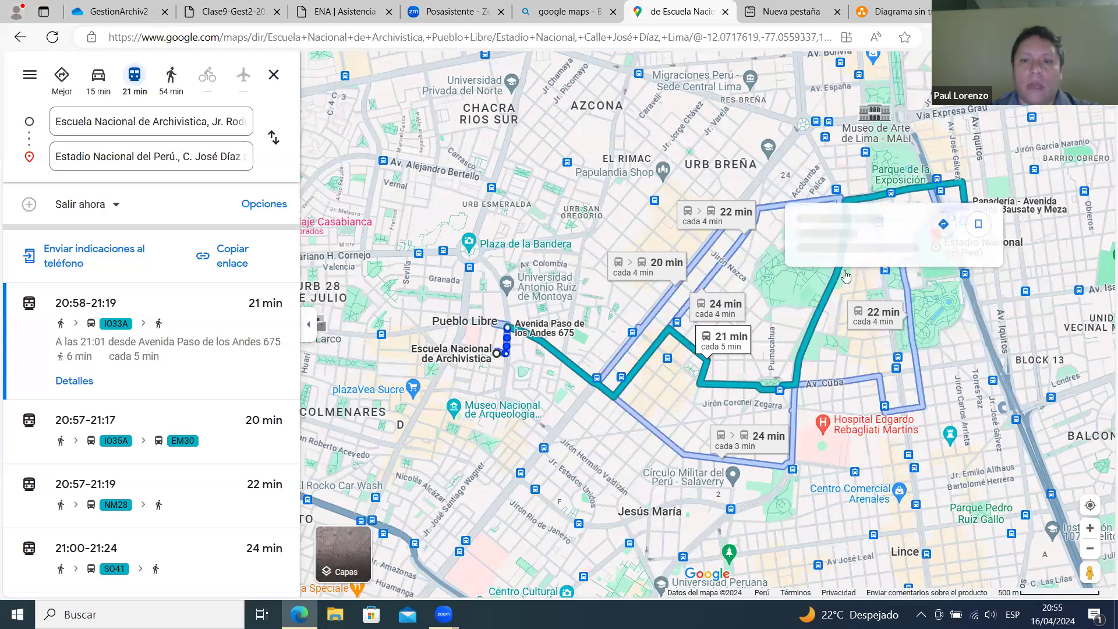
# Show driving routes and zoom along the 15 min Av. Colombia route, then switch to the slides.
pyautogui.click(106, 82)
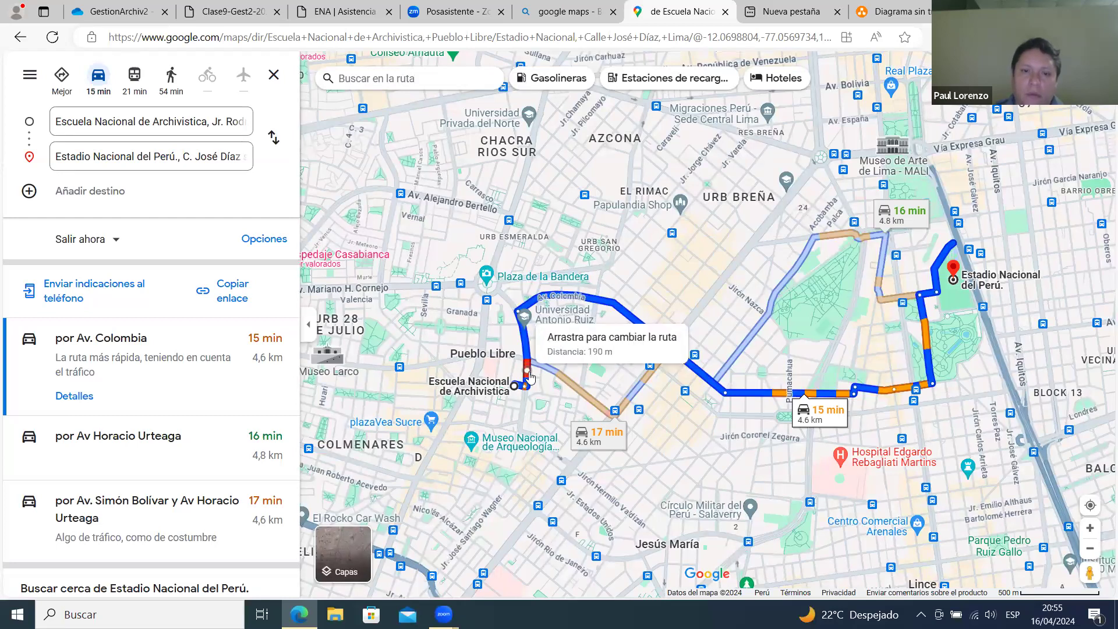
pyautogui.scroll(-1, 531, 380)
pyautogui.scroll(1, 532, 380)
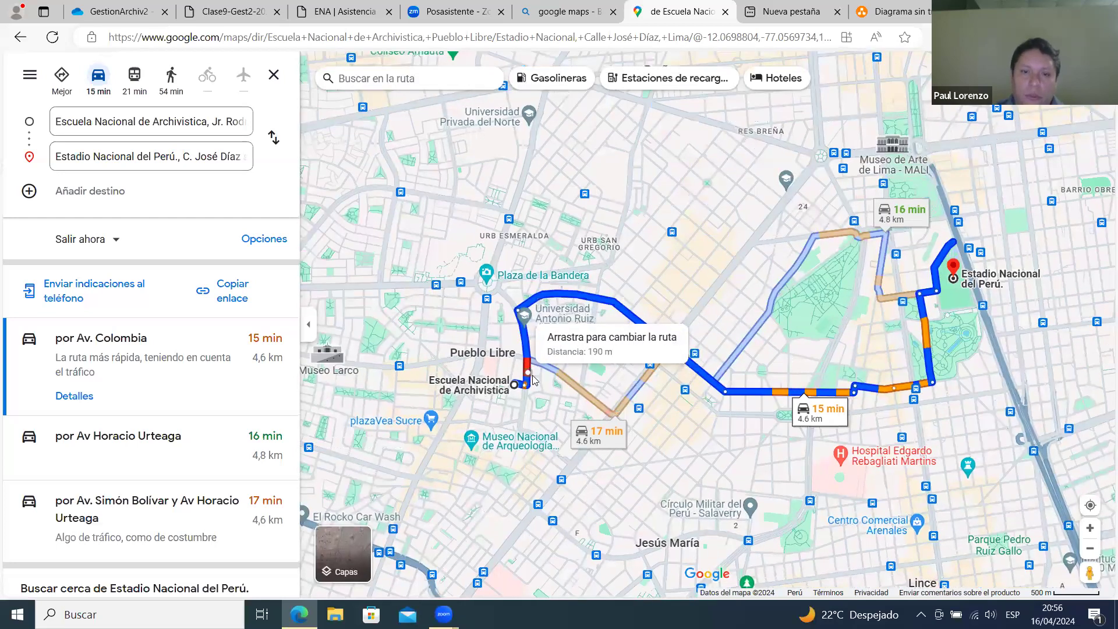
pyautogui.scroll(2, 532, 376)
pyautogui.scroll(3, 532, 376)
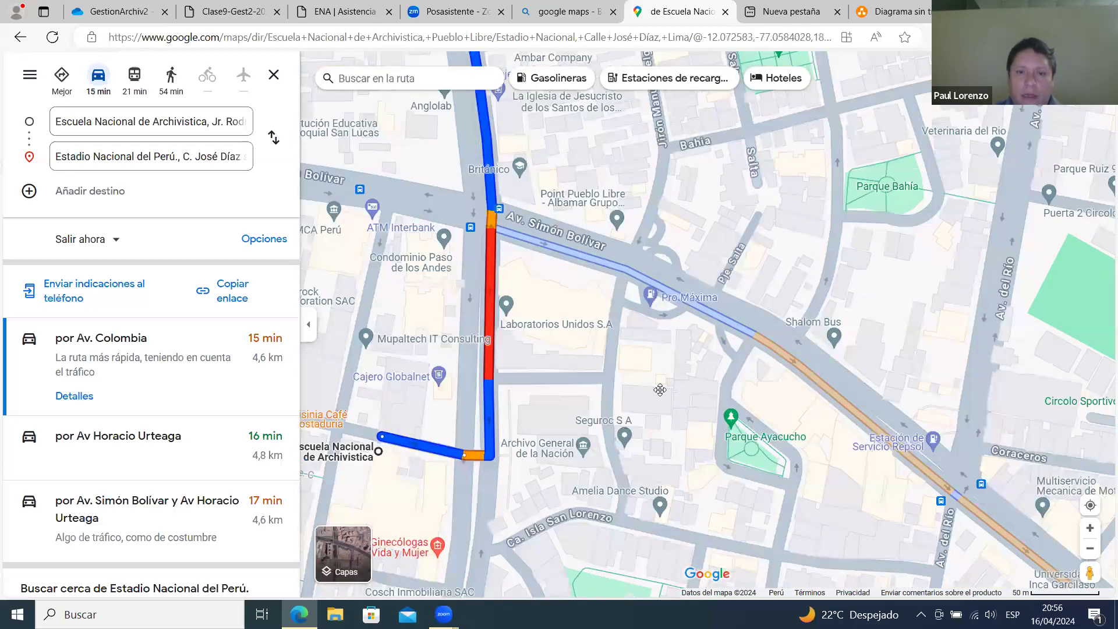
pyautogui.scroll(-1, 683, 373)
pyautogui.scroll(-1, 597, 262)
pyautogui.scroll(-1, 981, 343)
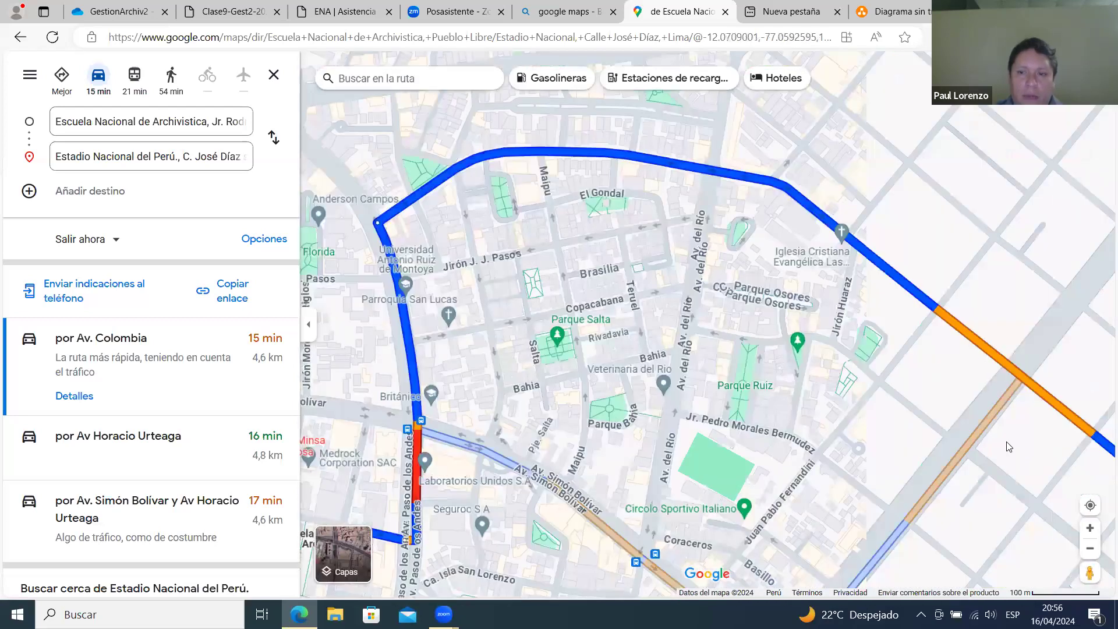
pyautogui.moveTo(776, 339); pyautogui.dragTo(588, 284)
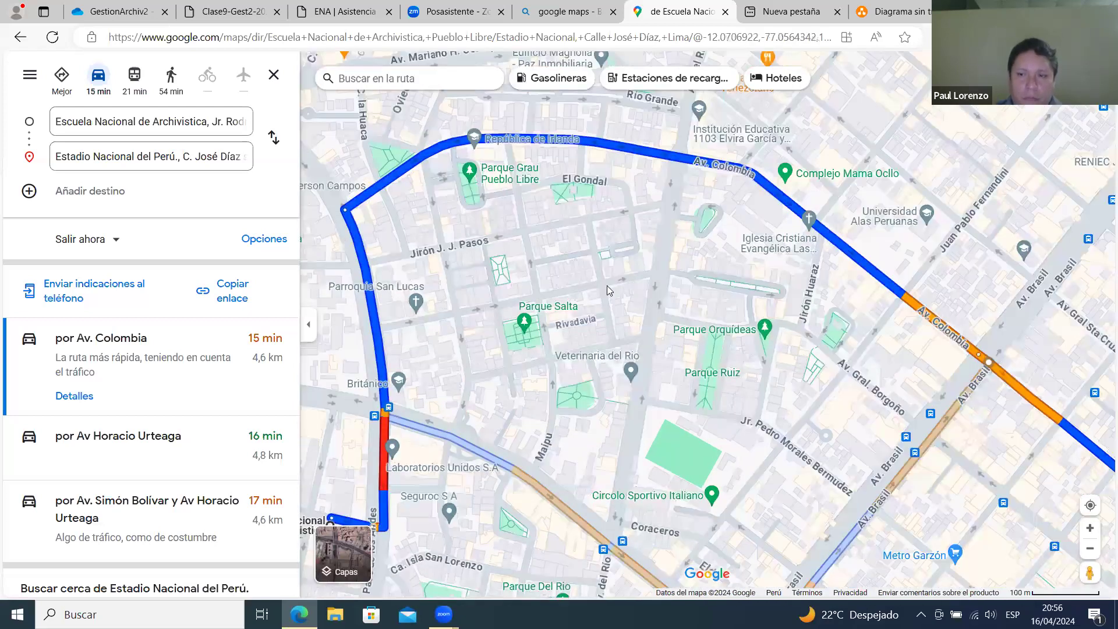
pyautogui.scroll(-3, 832, 345)
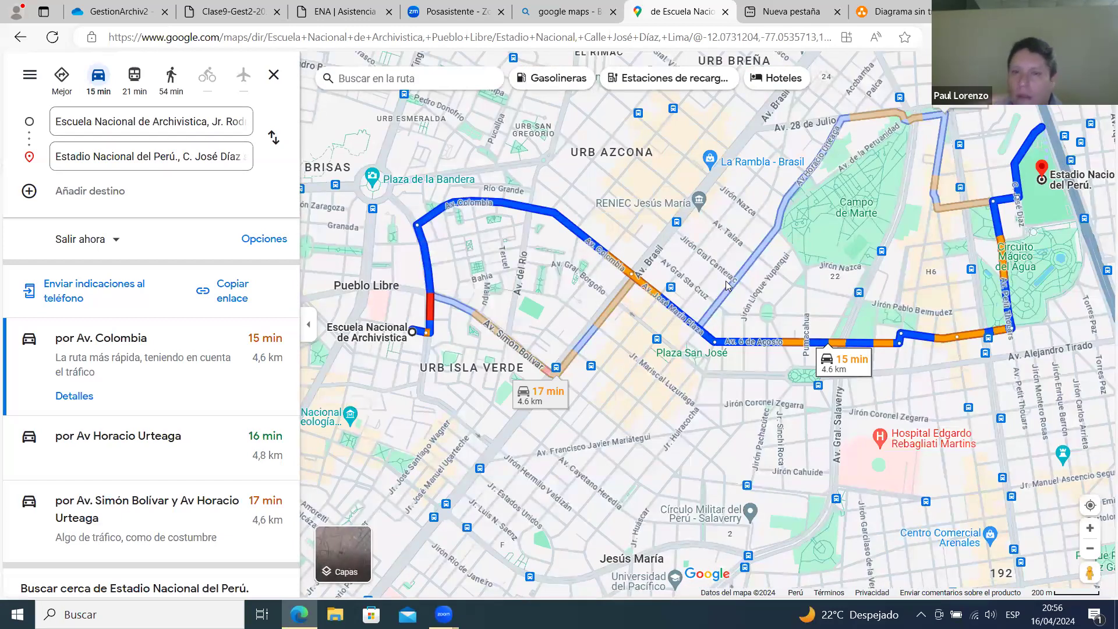
pyautogui.scroll(2, 727, 286)
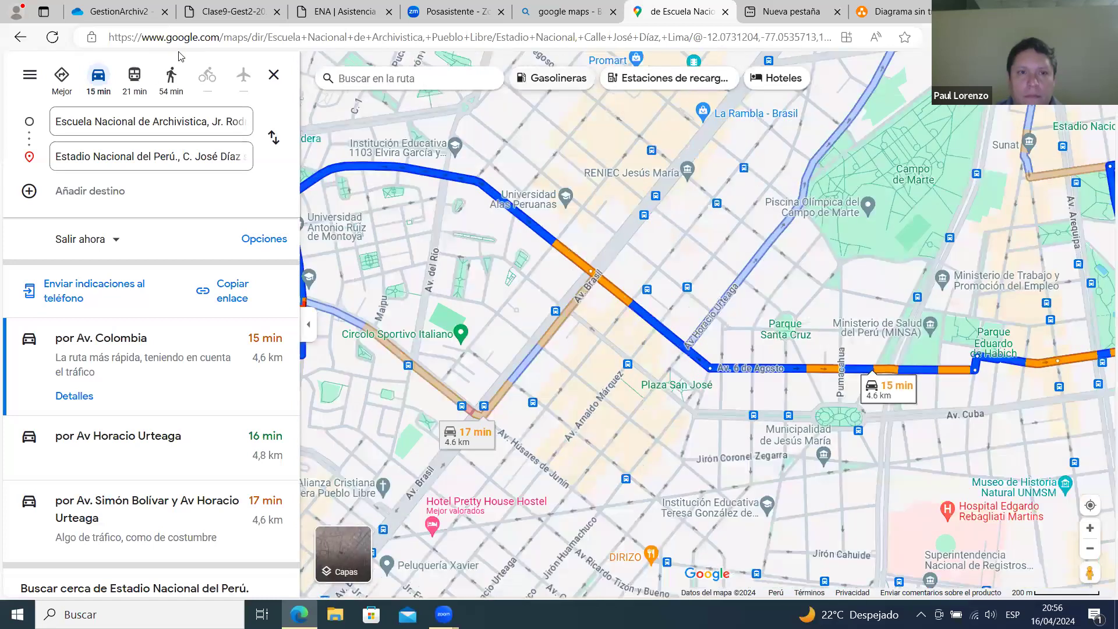
pyautogui.hotkey('ctrl', '2')
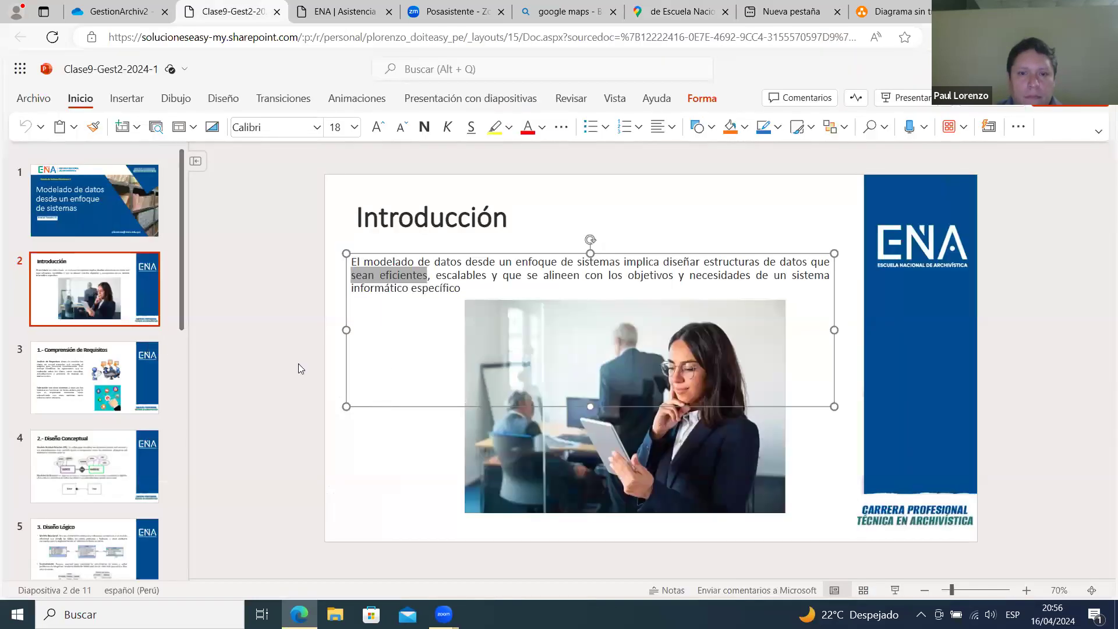
# Clear the slide's text selection and return to the draw.io diagram with nothing selected.
pyautogui.click(488, 198)
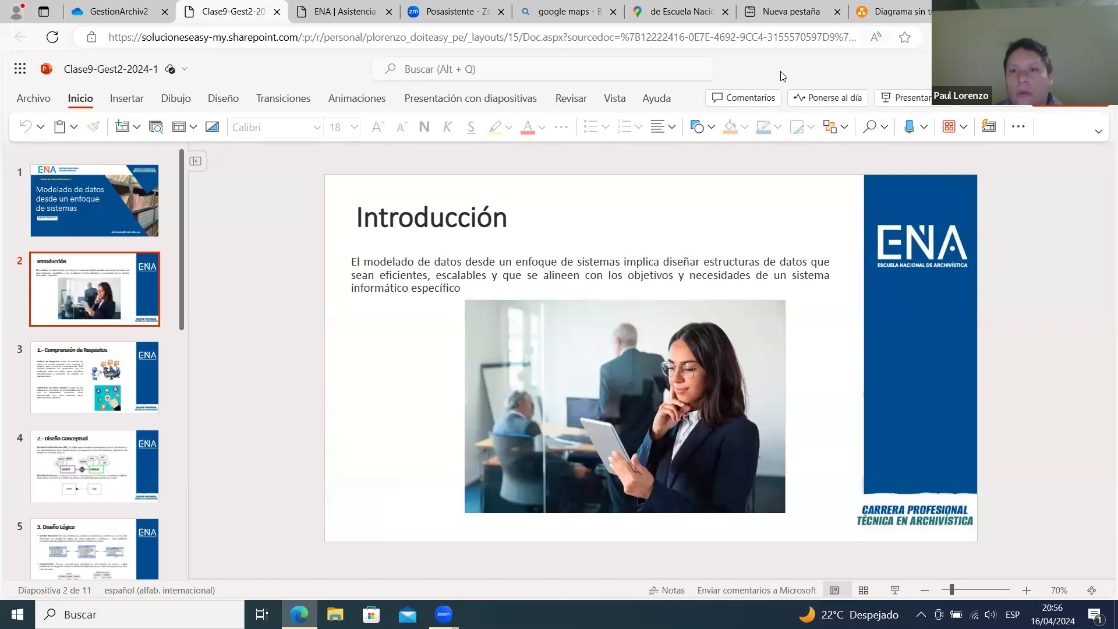
pyautogui.click(891, 11)
pyautogui.click(534, 259)
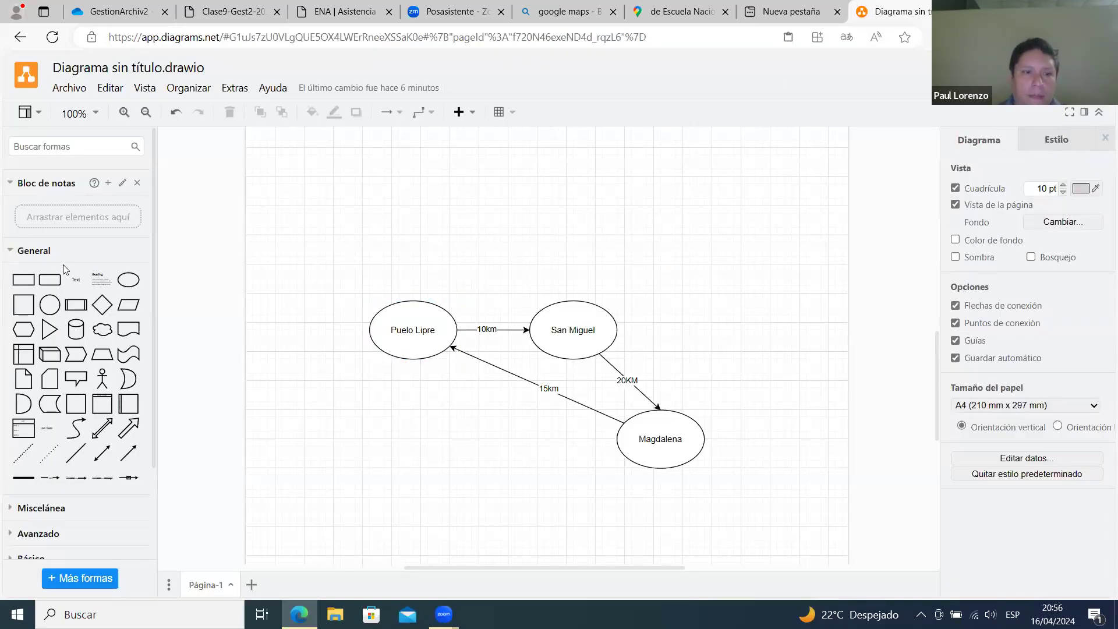
# Add a text box above San Miguel reading 'GRAOS'.
pyautogui.click(76, 279)
pyautogui.moveTo(546, 329); pyautogui.dragTo(529, 267)
pyautogui.doubleClick(525, 275)
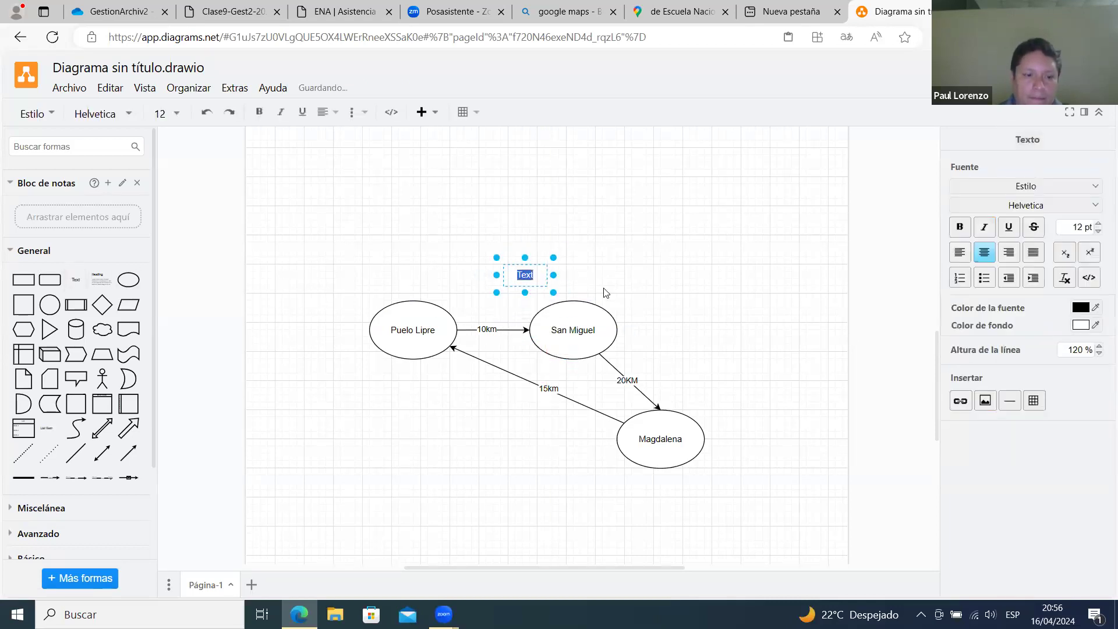
pyautogui.write('GRA')
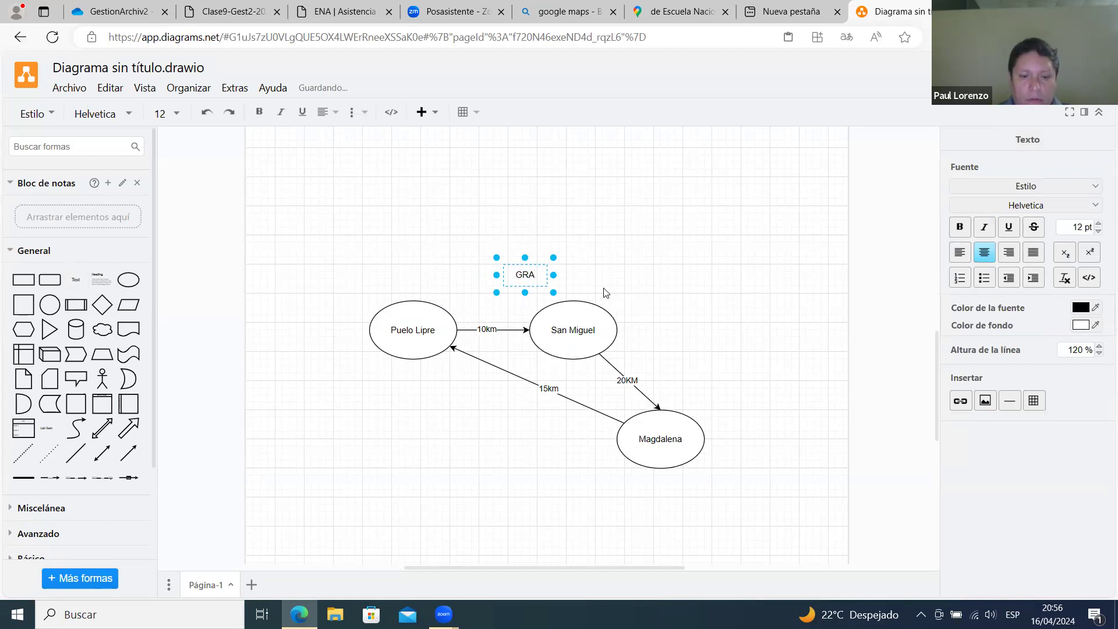
pyautogui.write('OS')
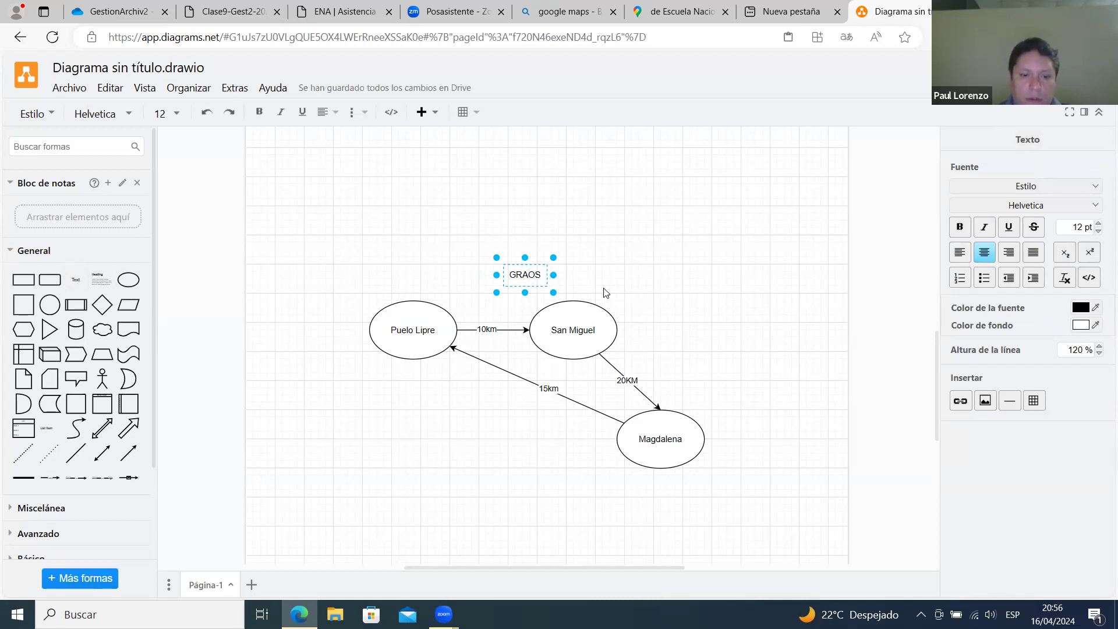
pyautogui.click(604, 291)
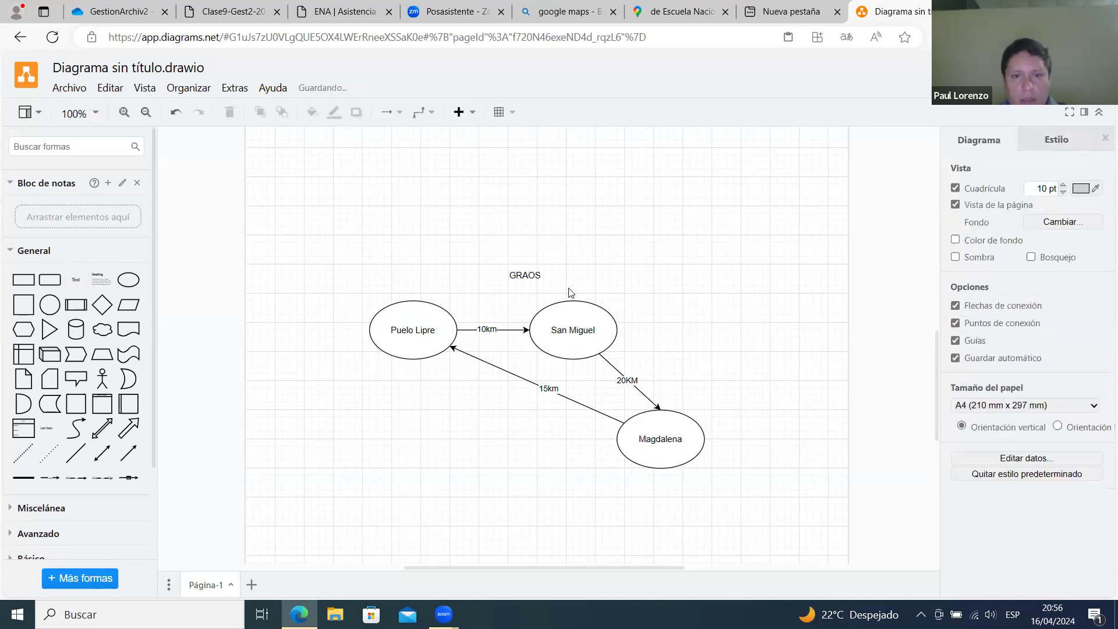
# Correct the title text from 'GRAOS' to 'GRAGOS'.
pyautogui.click(531, 277)
pyautogui.doubleClick(530, 277)
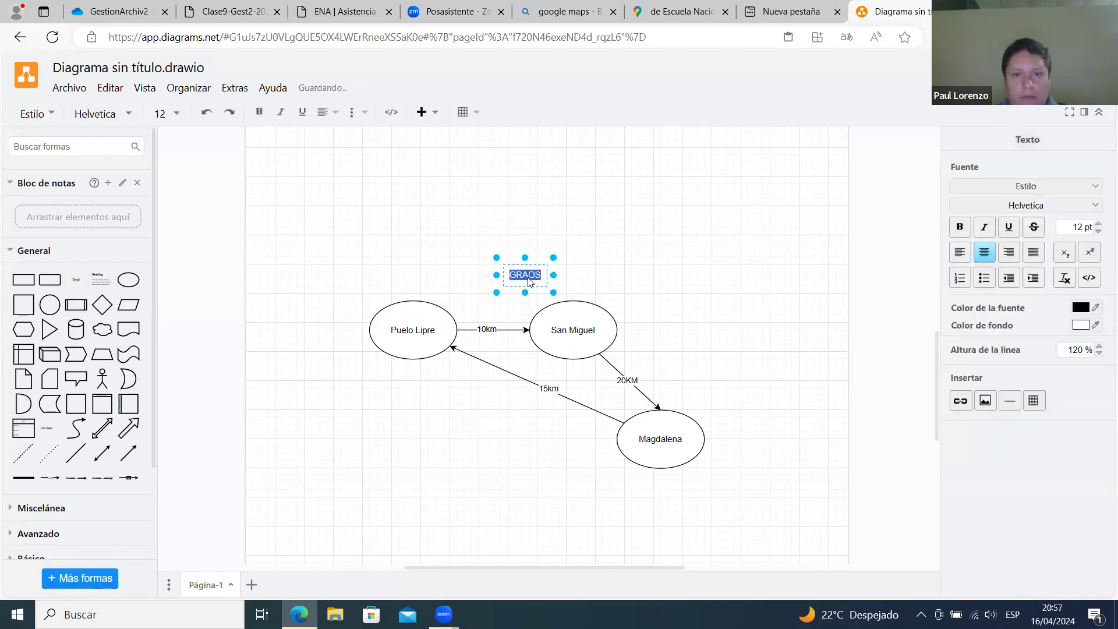
pyautogui.click(527, 279)
pyautogui.write('g')
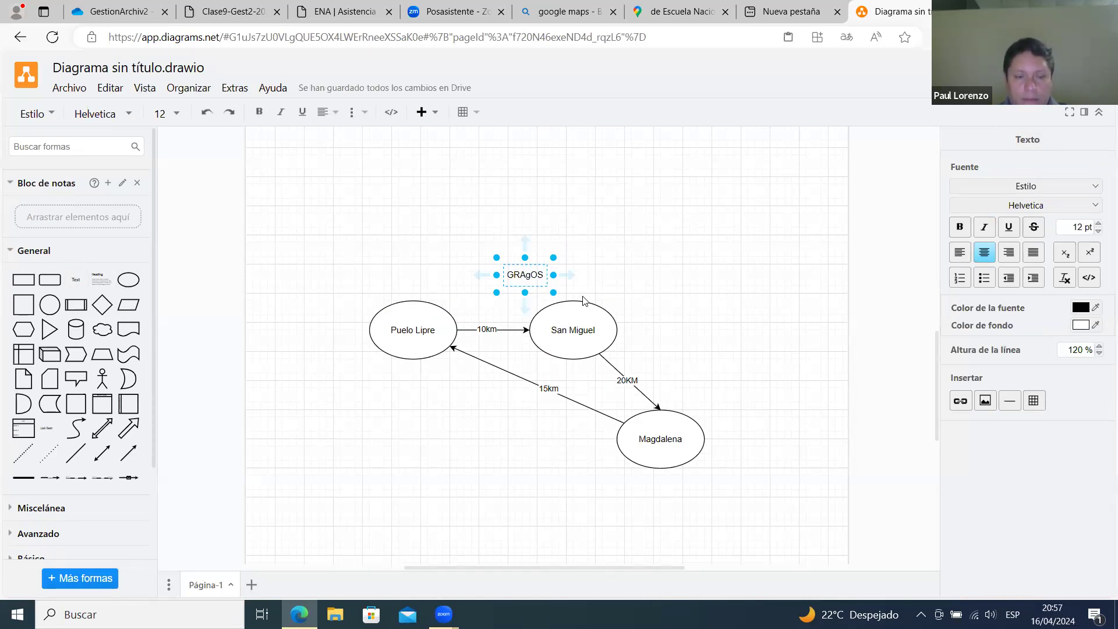
pyautogui.press('BackSpace')
pyautogui.doubleClick(584, 301)
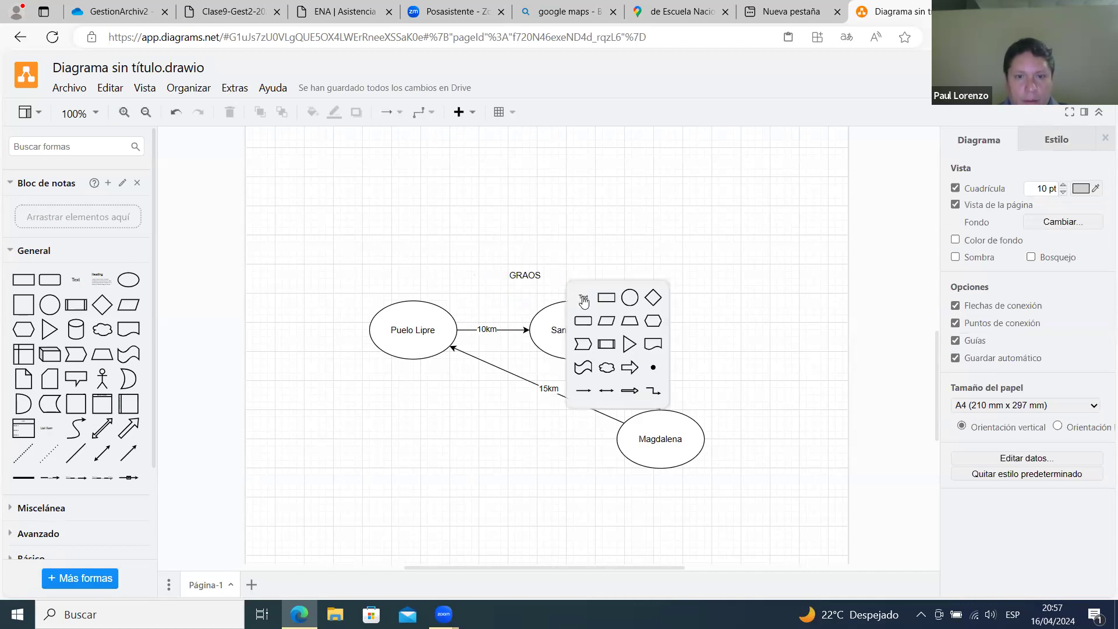
pyautogui.scroll(2, 574, 300)
pyautogui.click(515, 340)
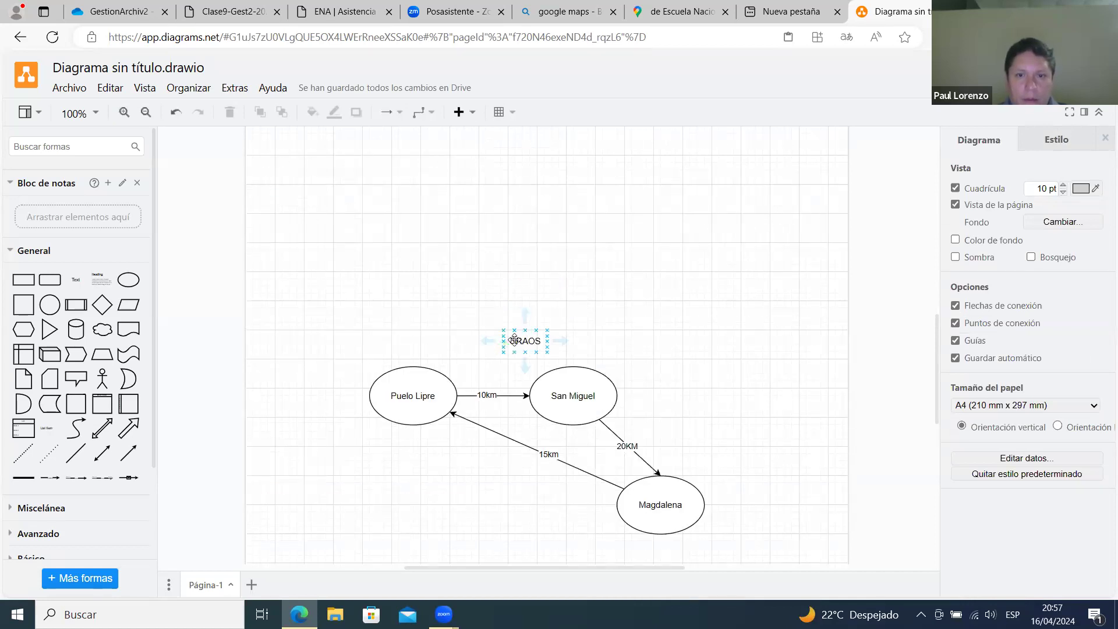
pyautogui.doubleClick(528, 346)
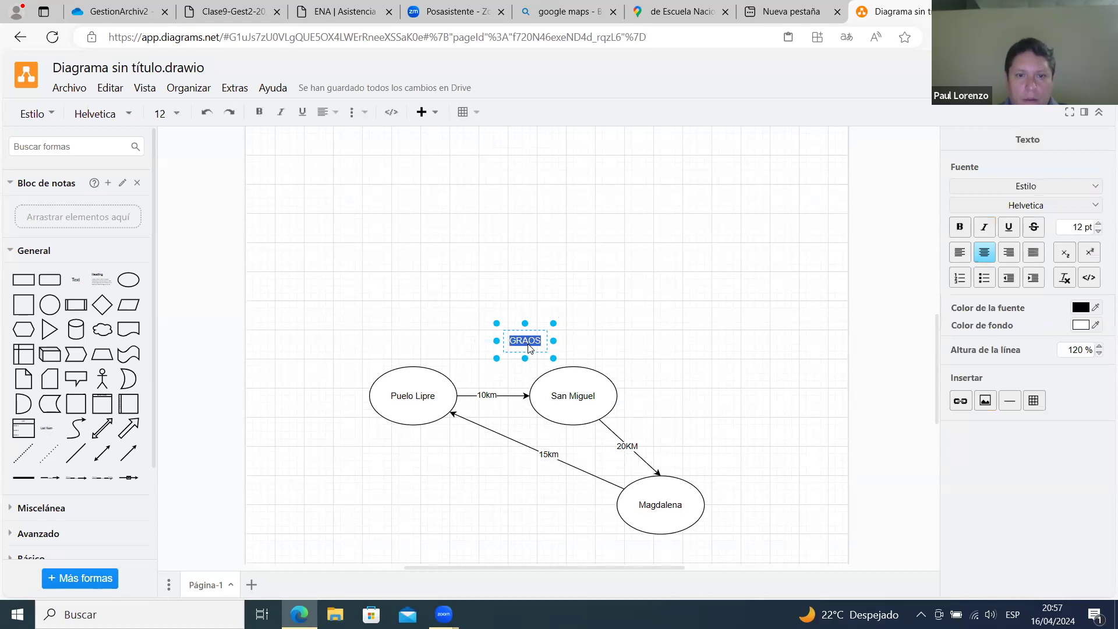
pyautogui.click(528, 346)
pyautogui.write('G')
pyautogui.click(664, 347)
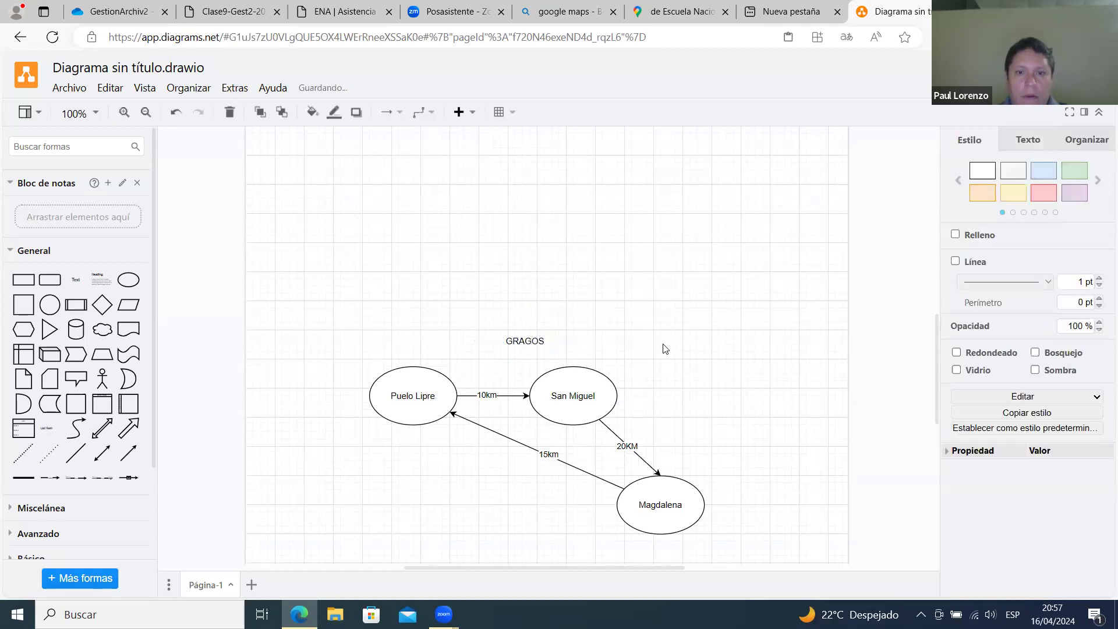
# Make the GRAGOS title bold at 17 pt.
pyautogui.click(530, 348)
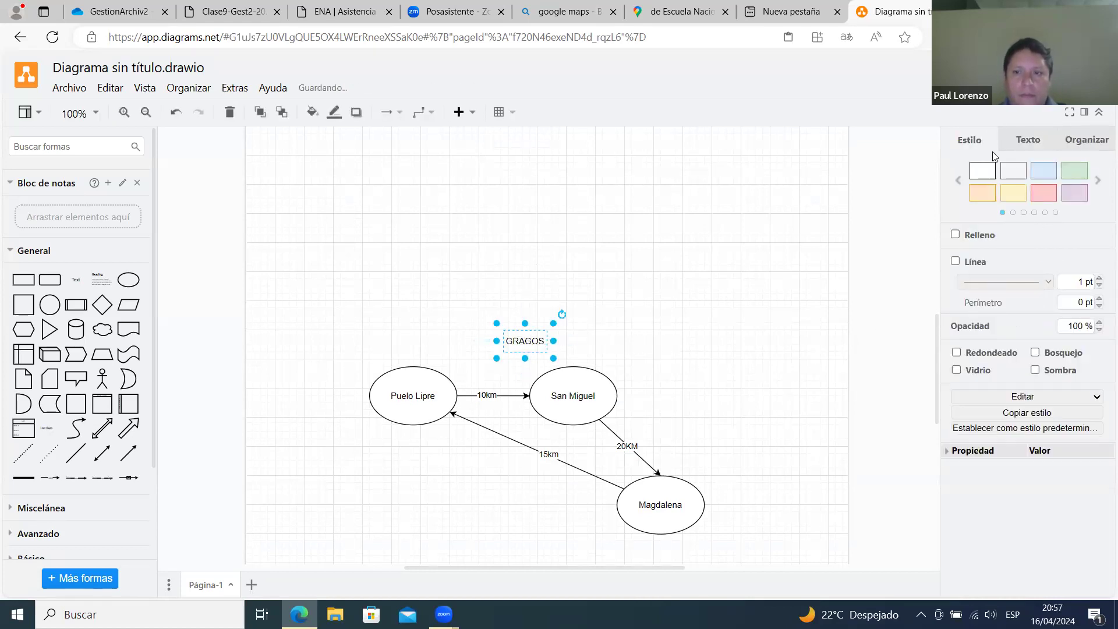
pyautogui.click(1027, 142)
pyautogui.click(959, 209)
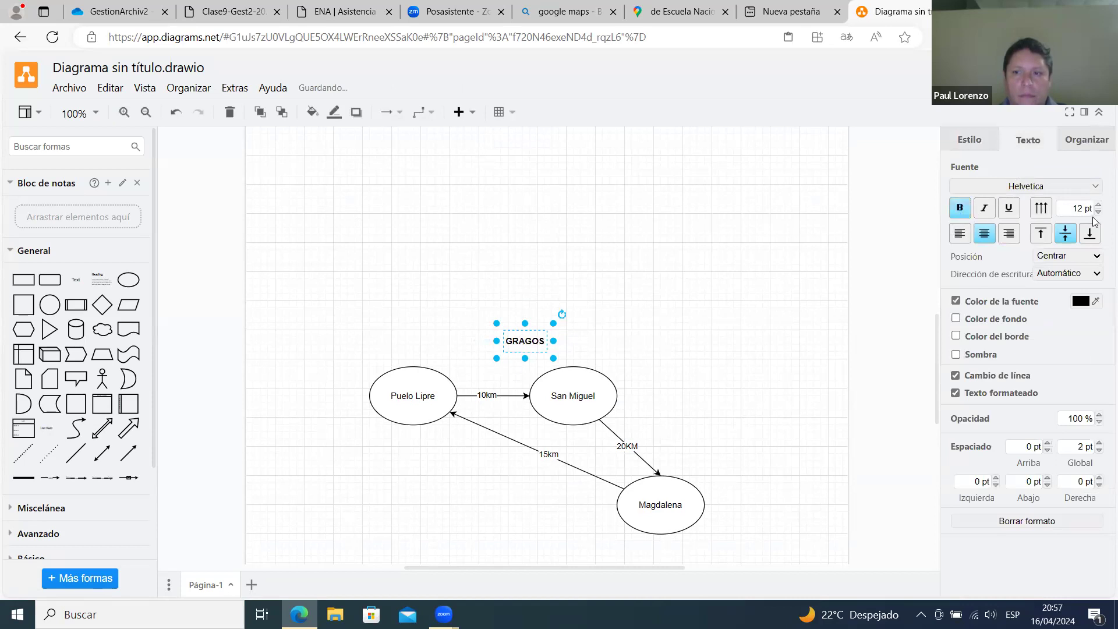
pyautogui.click(1099, 205)
pyautogui.doubleClick(1099, 205)
pyautogui.doubleClick(1098, 206)
pyautogui.click(693, 256)
pyautogui.scroll(-5, 692, 267)
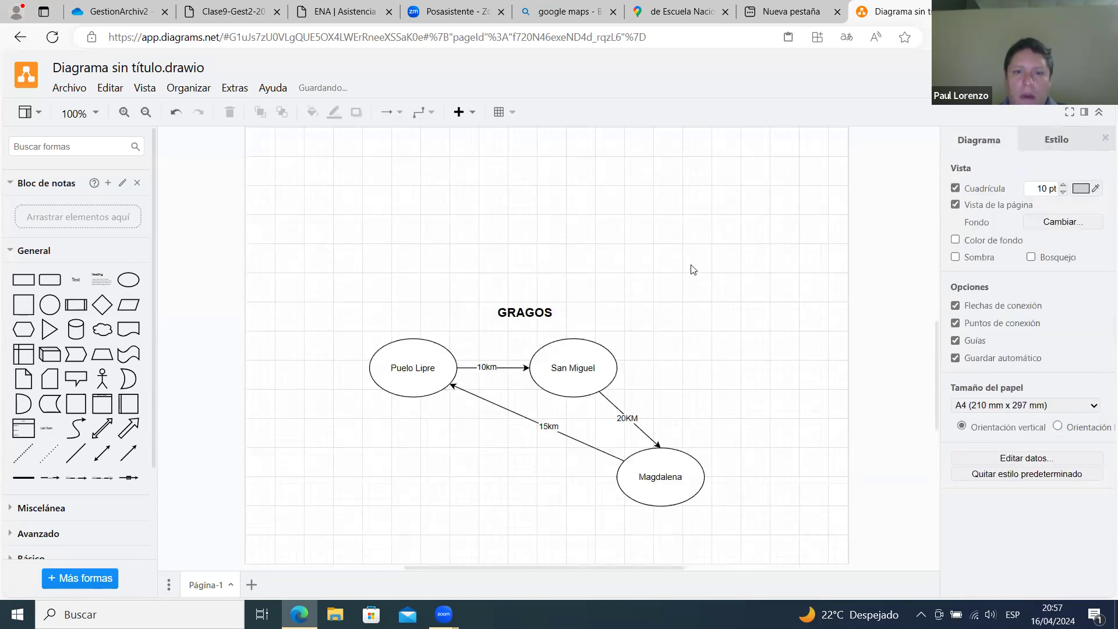
pyautogui.scroll(3, 586, 192)
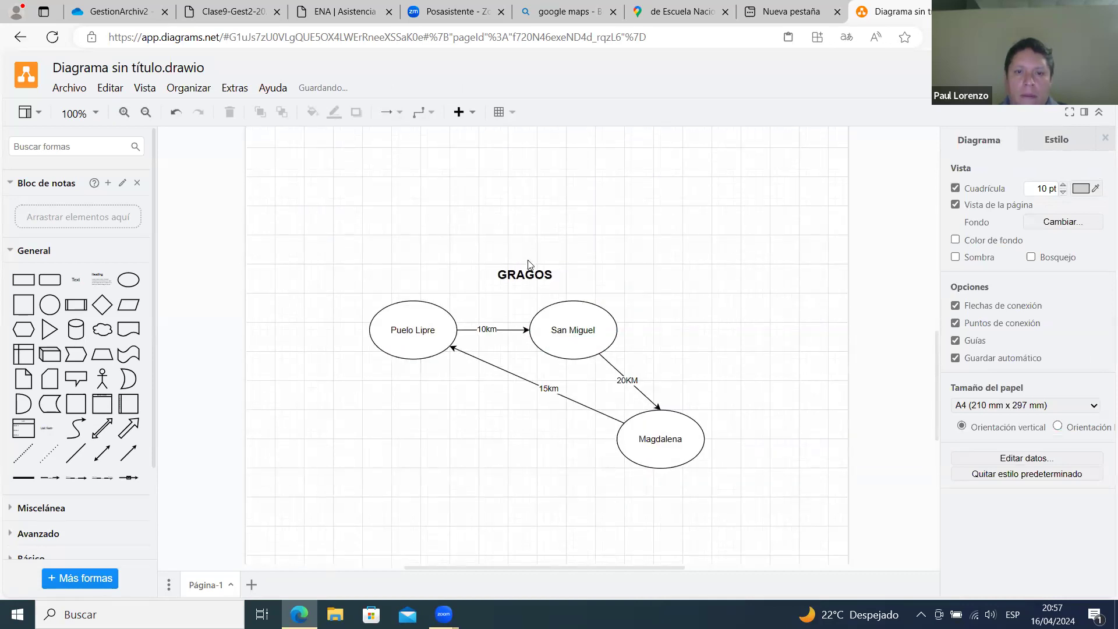
# Copy the GRAGOS title and bring up the paste menu at the empty spot below the diagram.
pyautogui.click(527, 274)
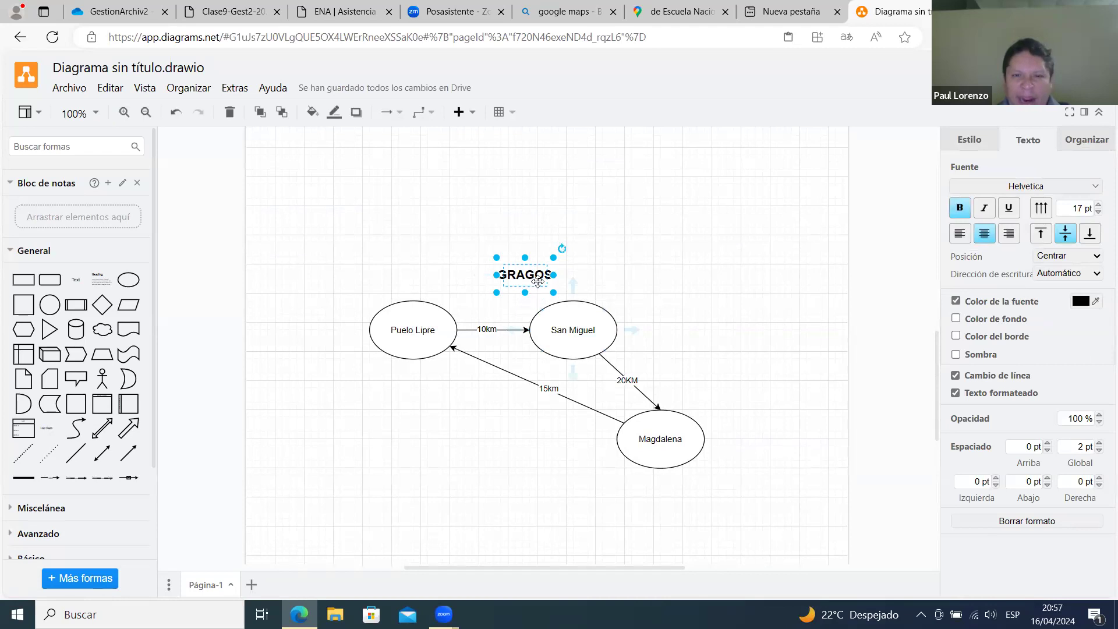
pyautogui.rightClick(542, 291)
pyautogui.click(569, 261)
pyautogui.scroll(3, 559, 340)
pyautogui.scroll(-6, 558, 337)
pyautogui.scroll(-2, 559, 336)
pyautogui.scroll(9, 559, 320)
pyautogui.scroll(-6, 559, 319)
pyautogui.rightClick(534, 350)
# Paste the title copy below the diagram and change its text to 'PILAS'.
pyautogui.click(576, 384)
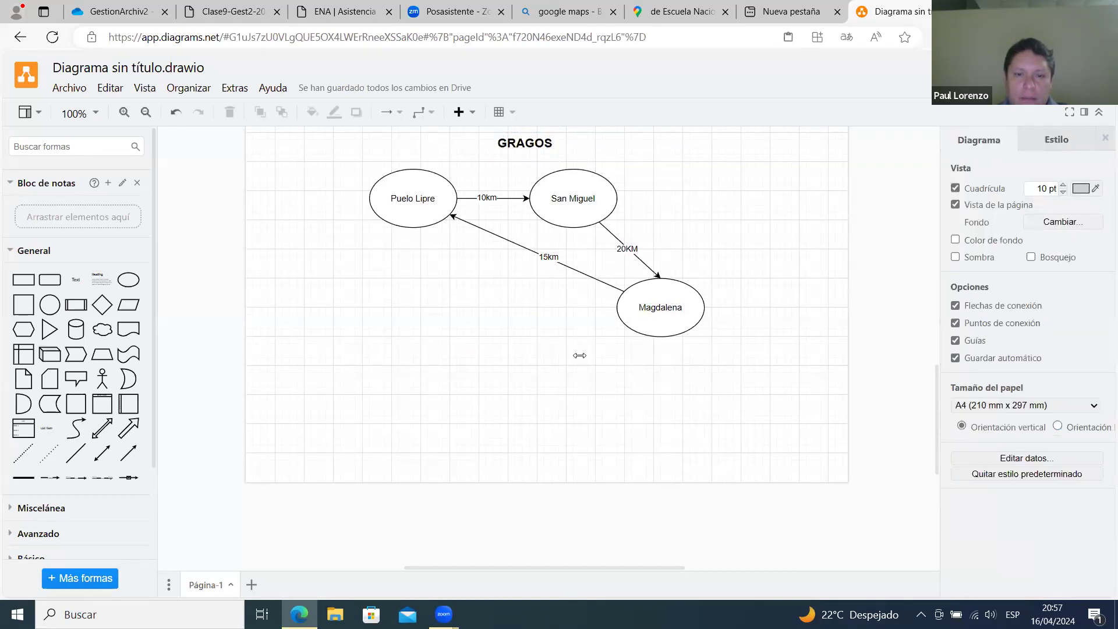
pyautogui.doubleClick(555, 353)
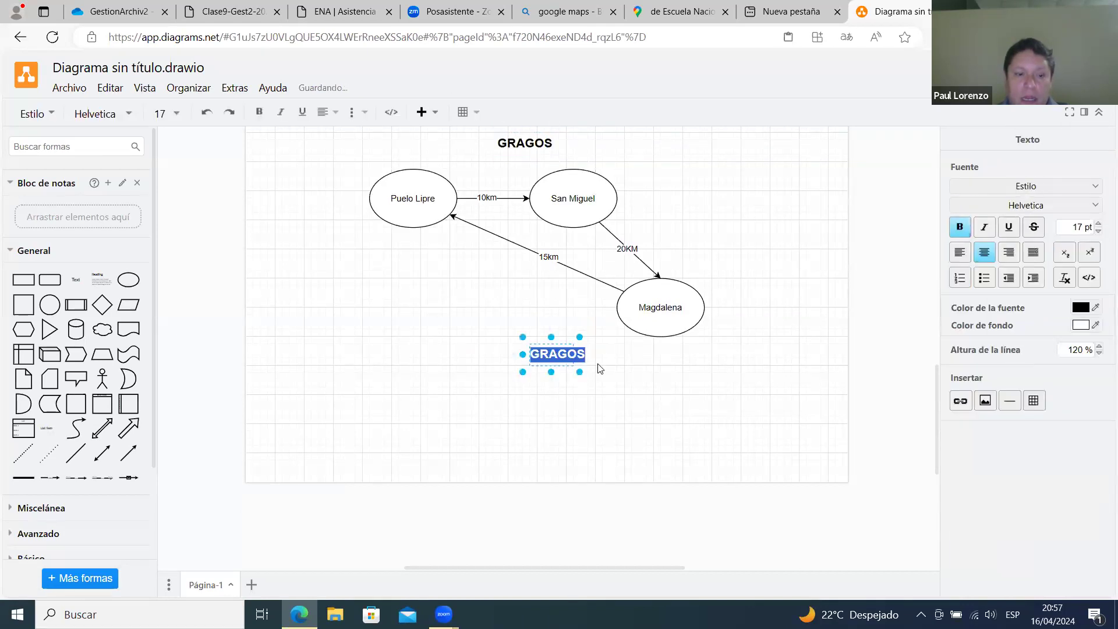
pyautogui.write('pla')
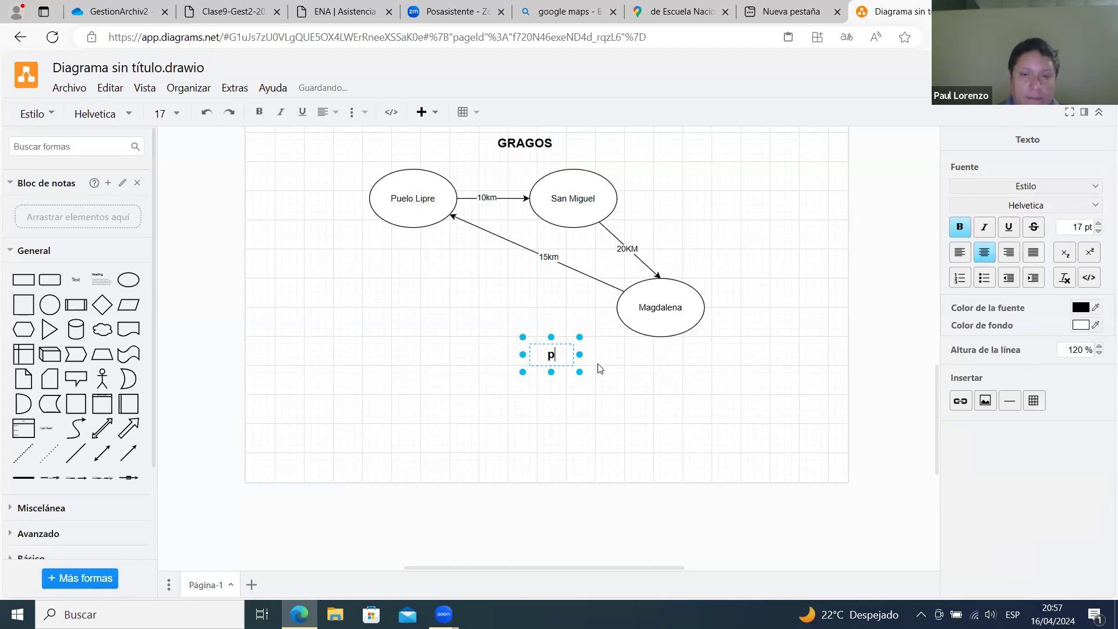
pyautogui.press('BackSpace')
pyautogui.press('BackSpace')
pyautogui.press('BackSpace')
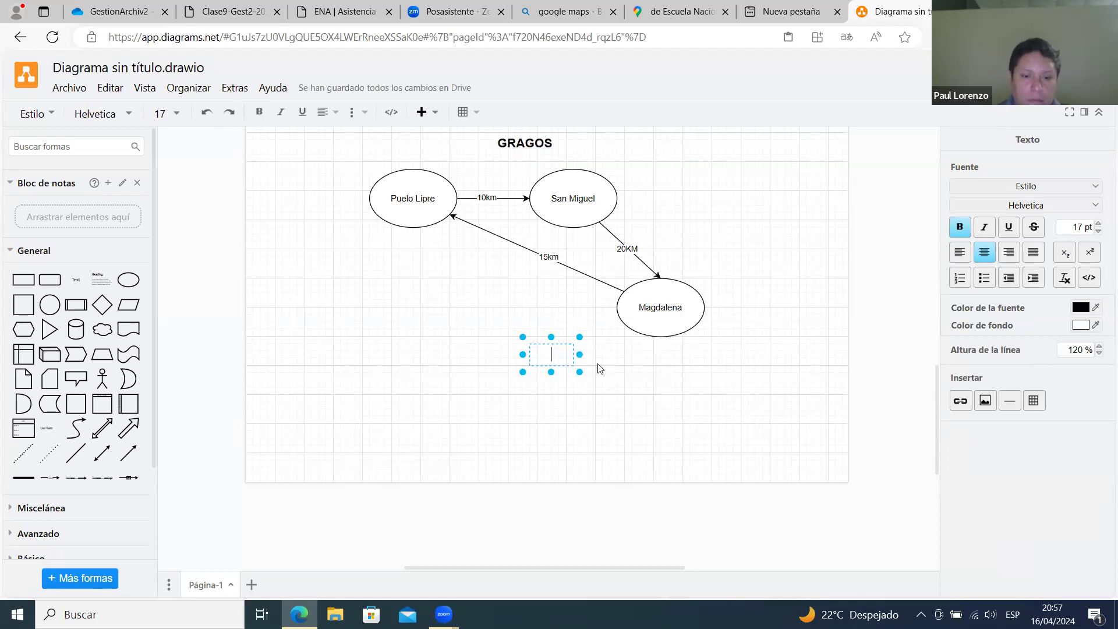
pyautogui.write('pilas')
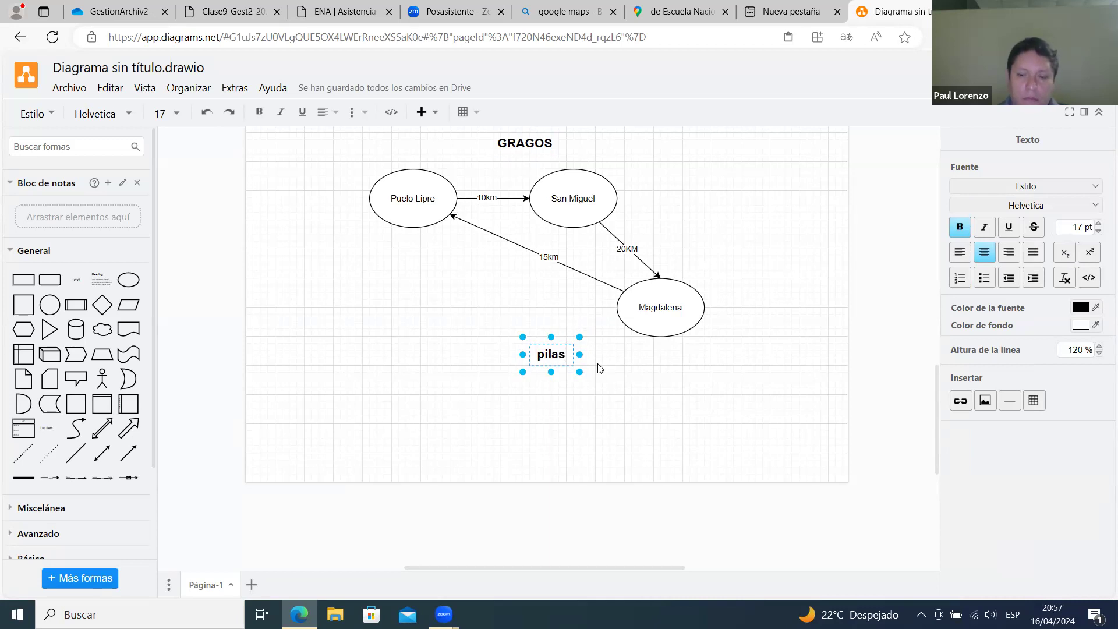
pyautogui.hotkey('shift', 'Left')
pyautogui.hotkey('shift', 'Left')
pyautogui.hotkey('shift', 'Left')
pyautogui.hotkey('shift', 'Left')
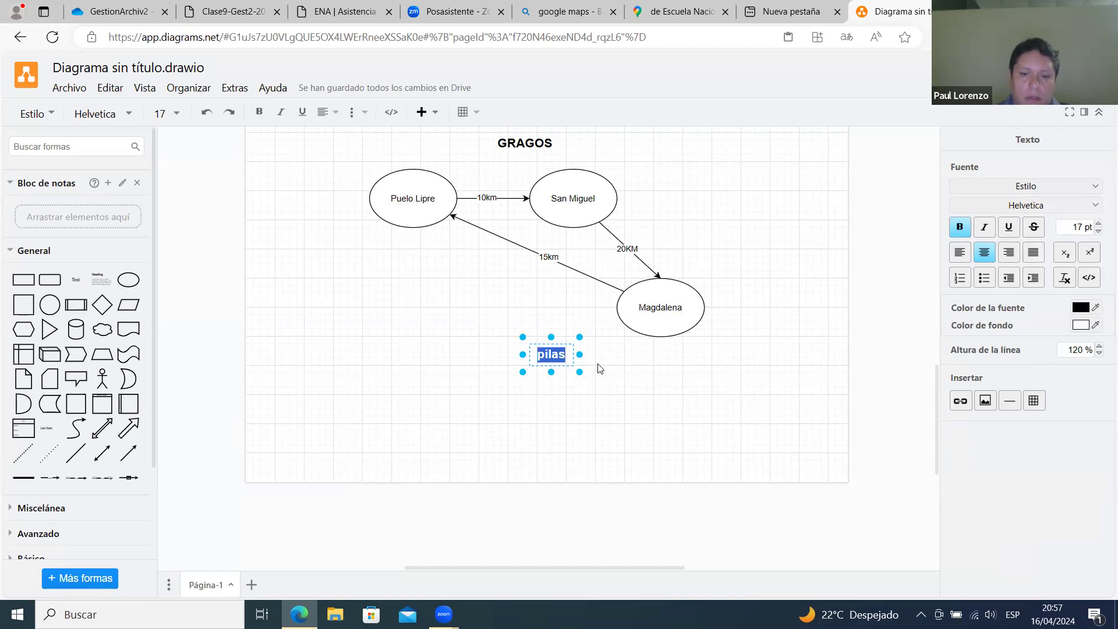
pyautogui.write('PILAS')
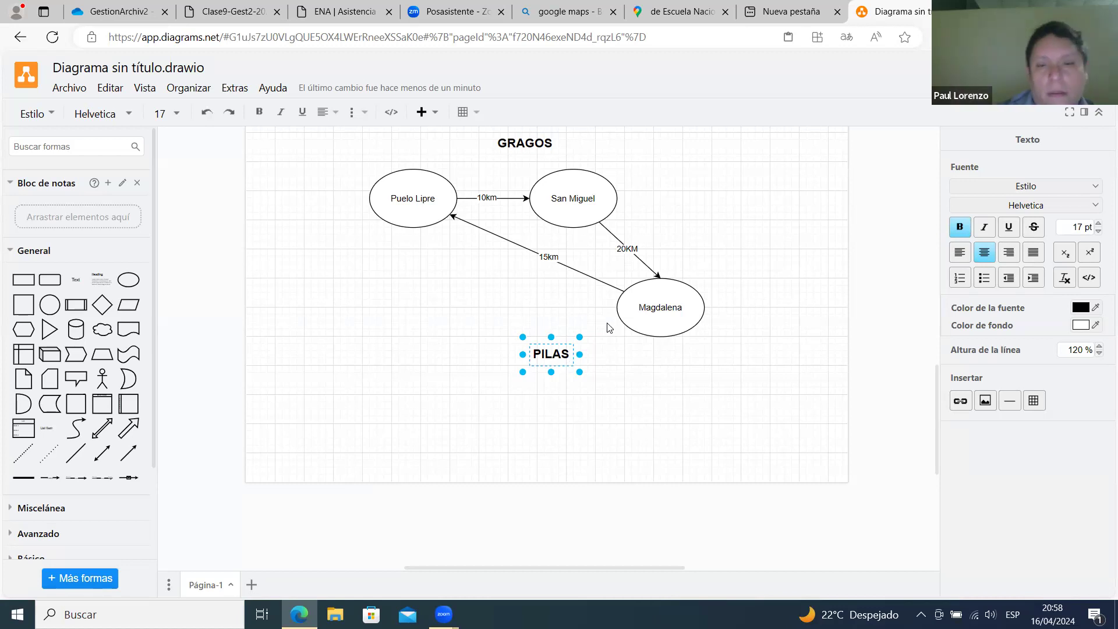
# Place a Cylinder shape from the General sidebar below the PILAS heading.
pyautogui.click(530, 388)
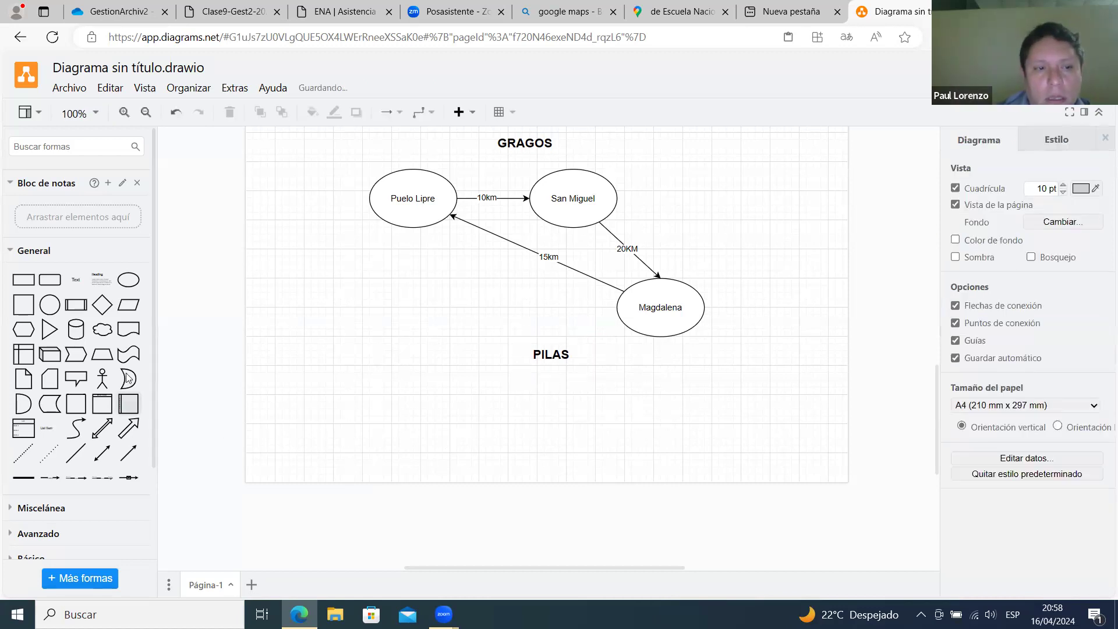
pyautogui.moveTo(128, 290)
pyautogui.moveTo(51, 309)
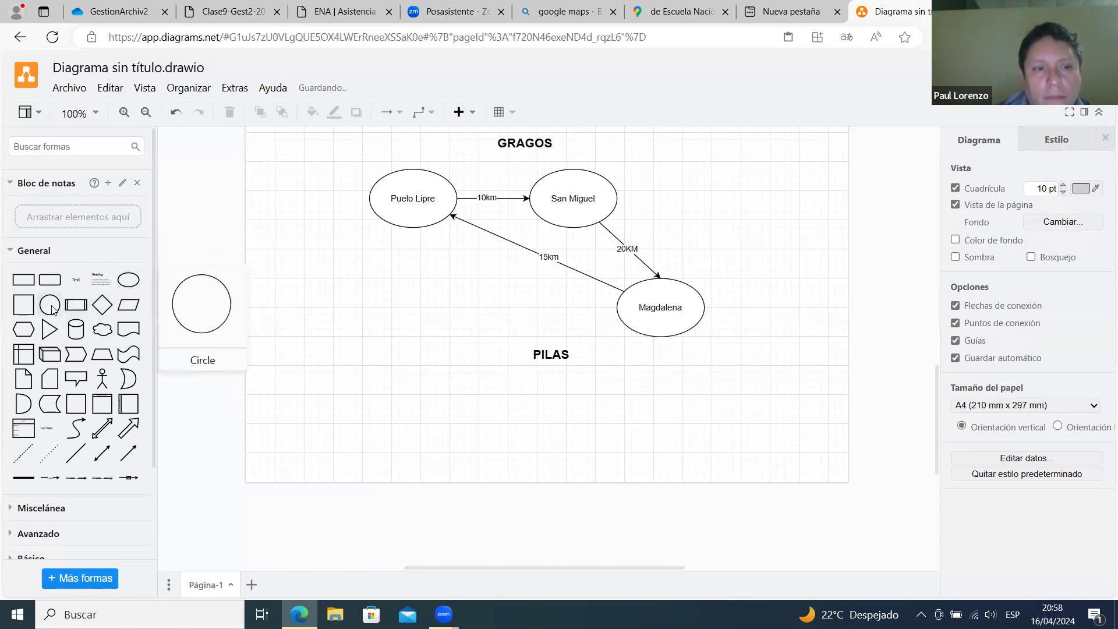
pyautogui.moveTo(76, 329); pyautogui.dragTo(415, 431)
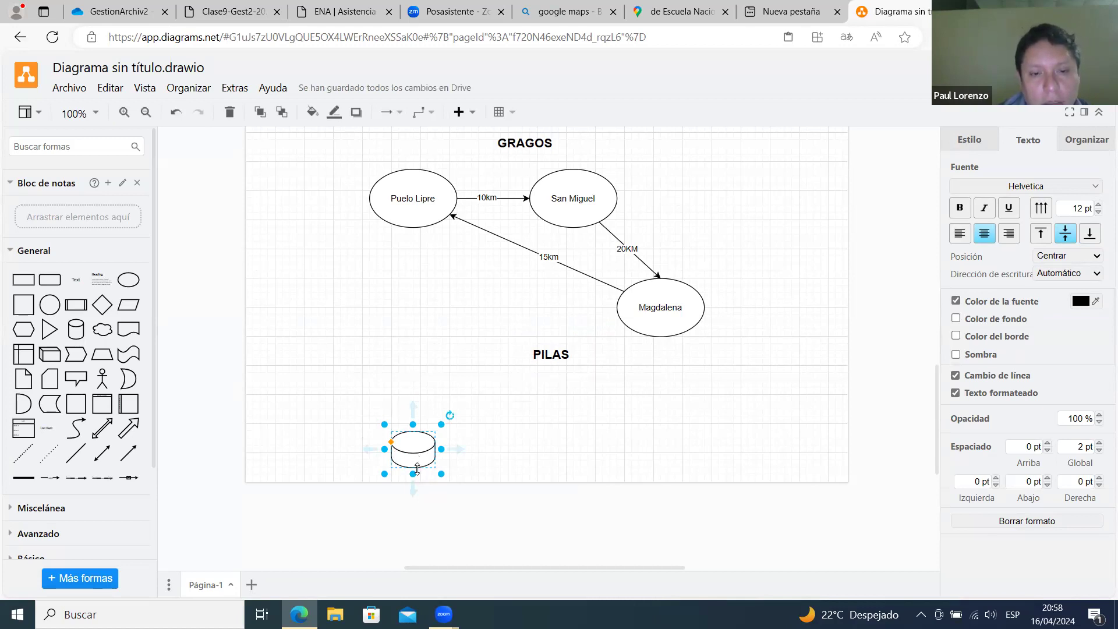
# Duplicate the cylinder, move the copy to its right, and undo the accidental self-loop connector.
pyautogui.rightClick(425, 460)
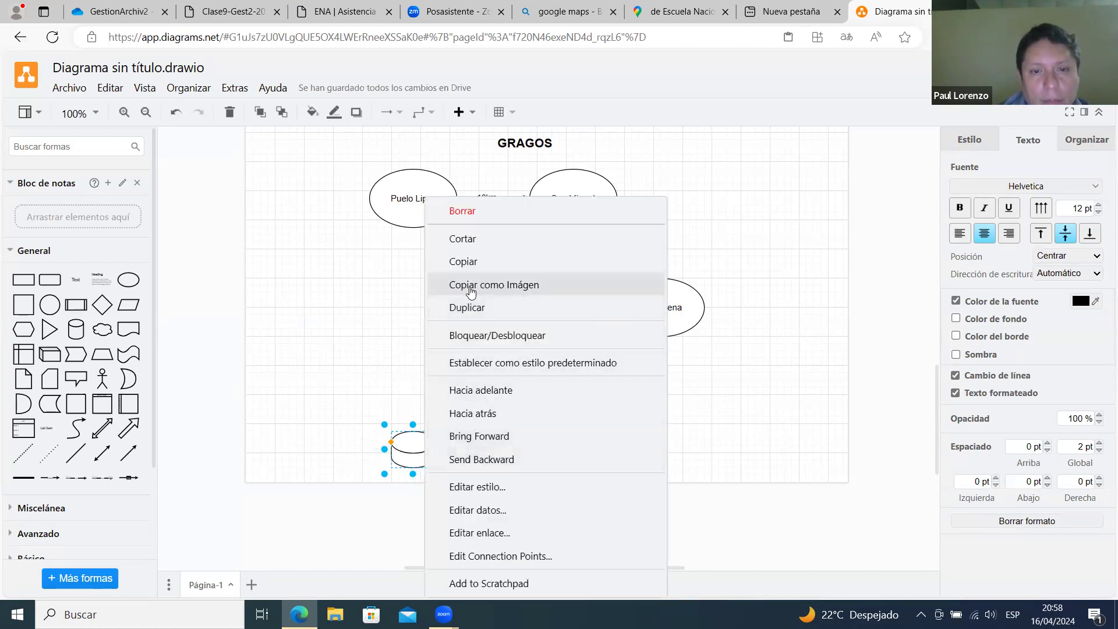
pyautogui.click(473, 317)
pyautogui.moveTo(429, 452); pyautogui.dragTo(570, 467)
pyautogui.click(421, 454)
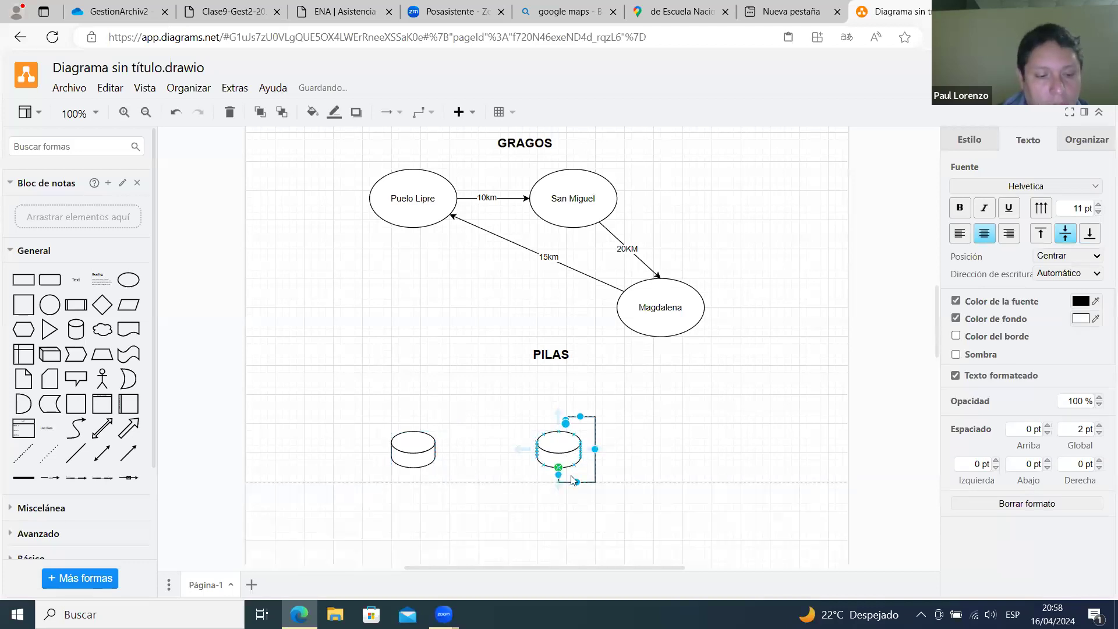
pyautogui.hotkey('ctrl', 'z')
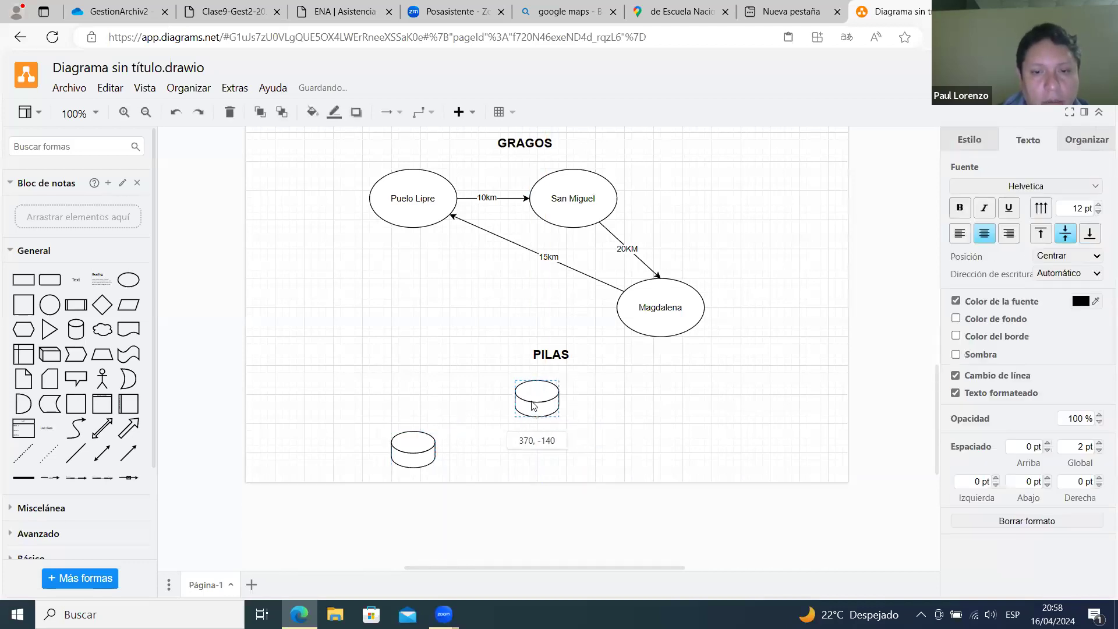
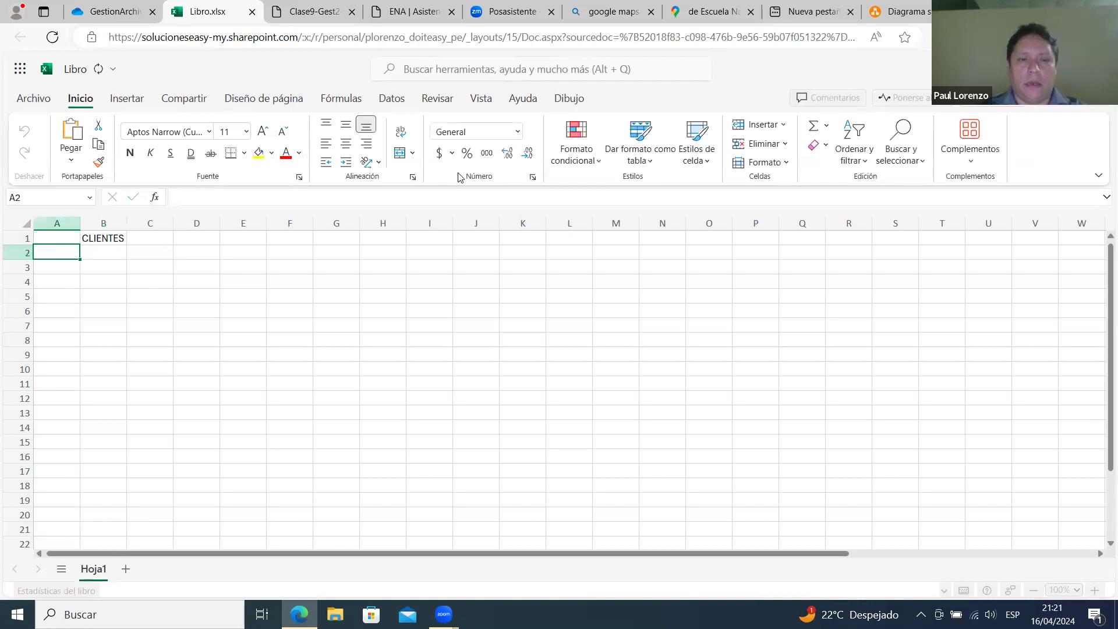
# Enter the headers ID, NOMRES and APELLIDOS across A2:C2 after glancing at the ER diagram.
pyautogui.hotkey('ctrl', 'Tab')
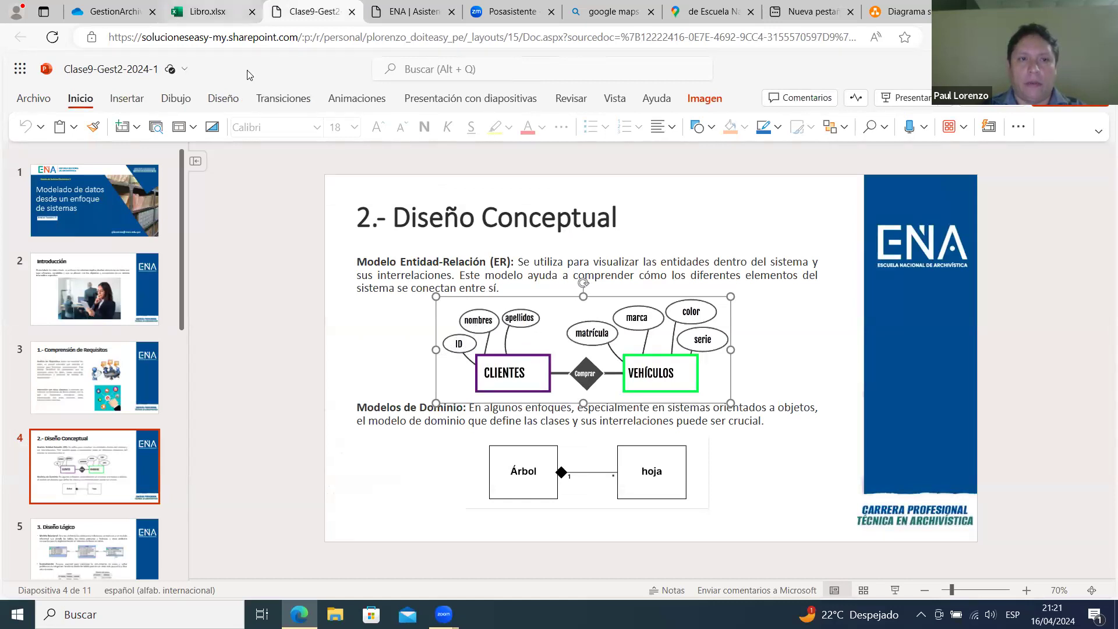
pyautogui.hotkey('ctrl', 'shift', 'Tab')
pyautogui.write('ID')
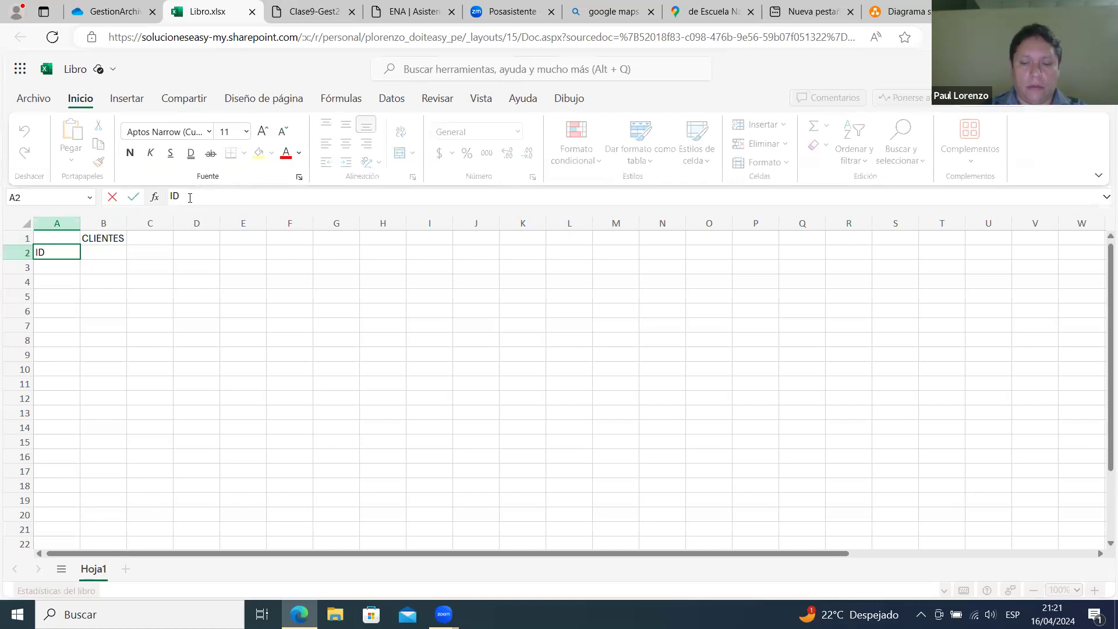
pyautogui.press('Tab')
pyautogui.write('NOMRES')
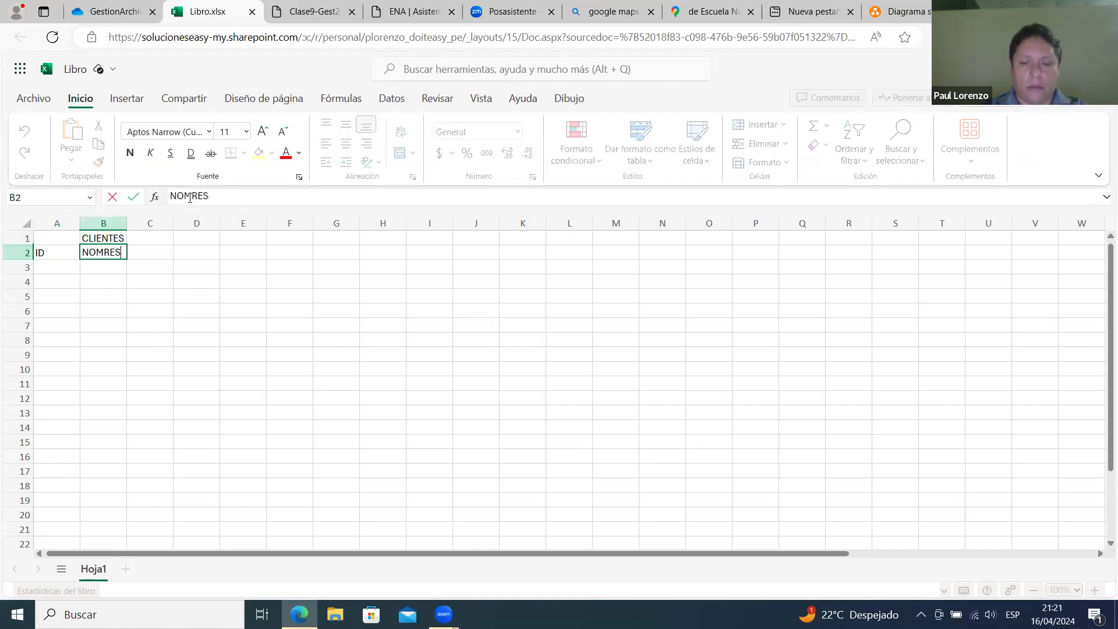
pyautogui.press('Tab')
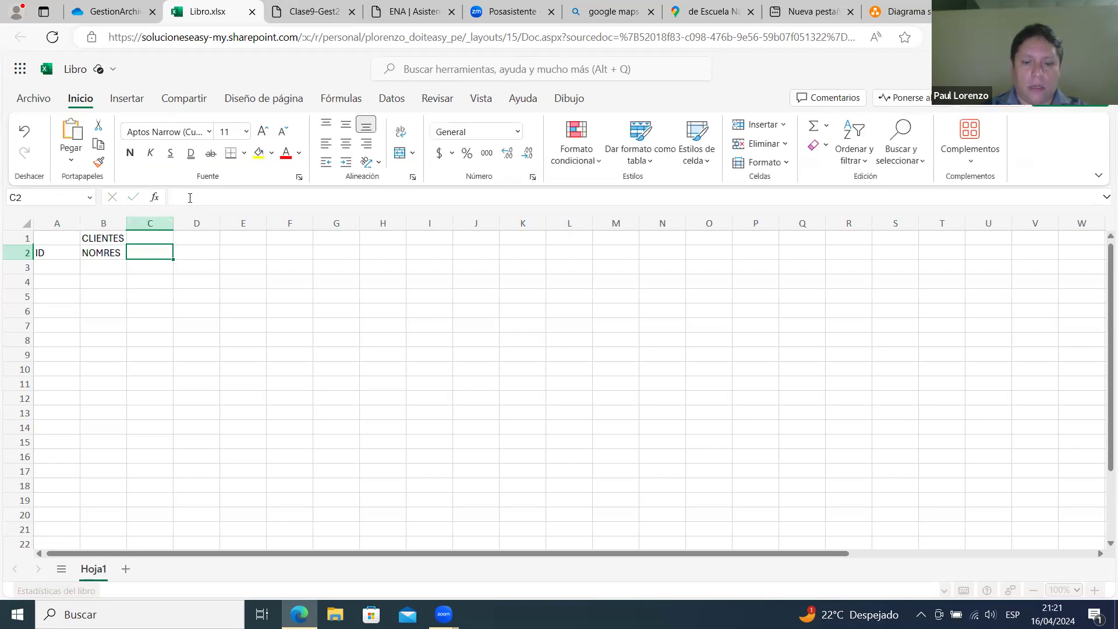
pyautogui.write('APELLIDOS')
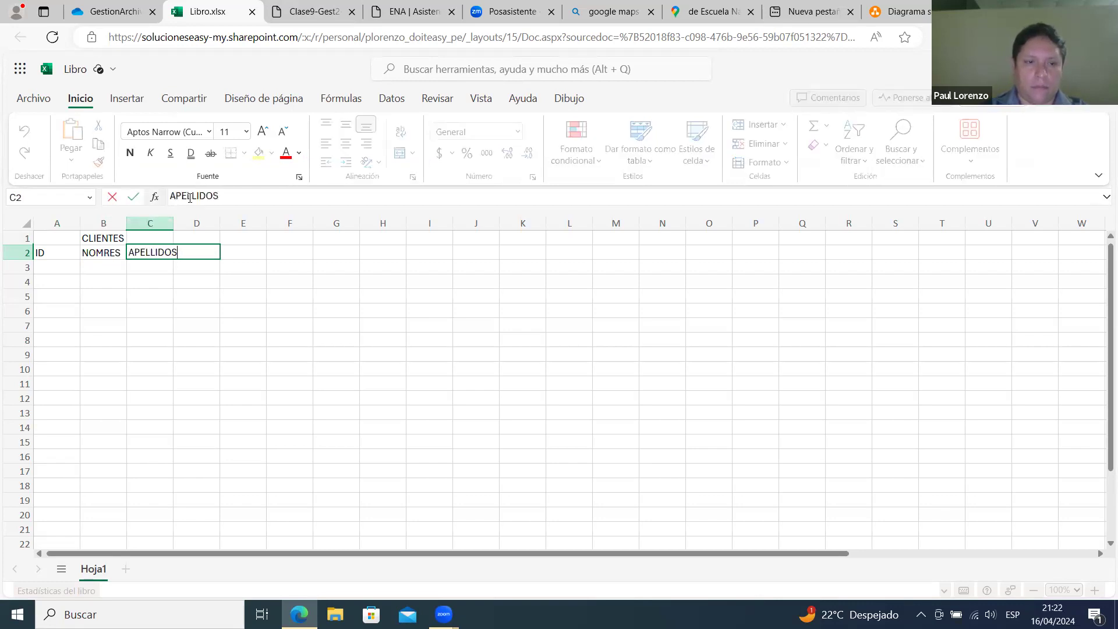
pyautogui.click(295, 327)
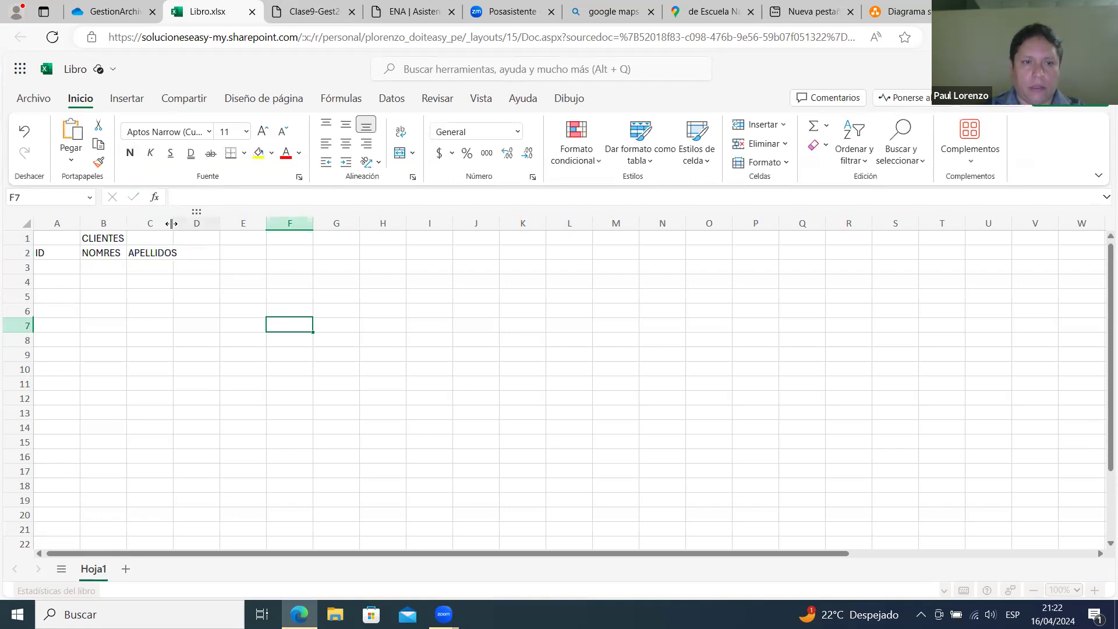
# Widen column C, narrow column A, and bring the ER diagram slide back into view.
pyautogui.moveTo(173, 223); pyautogui.dragTo(128, 225)
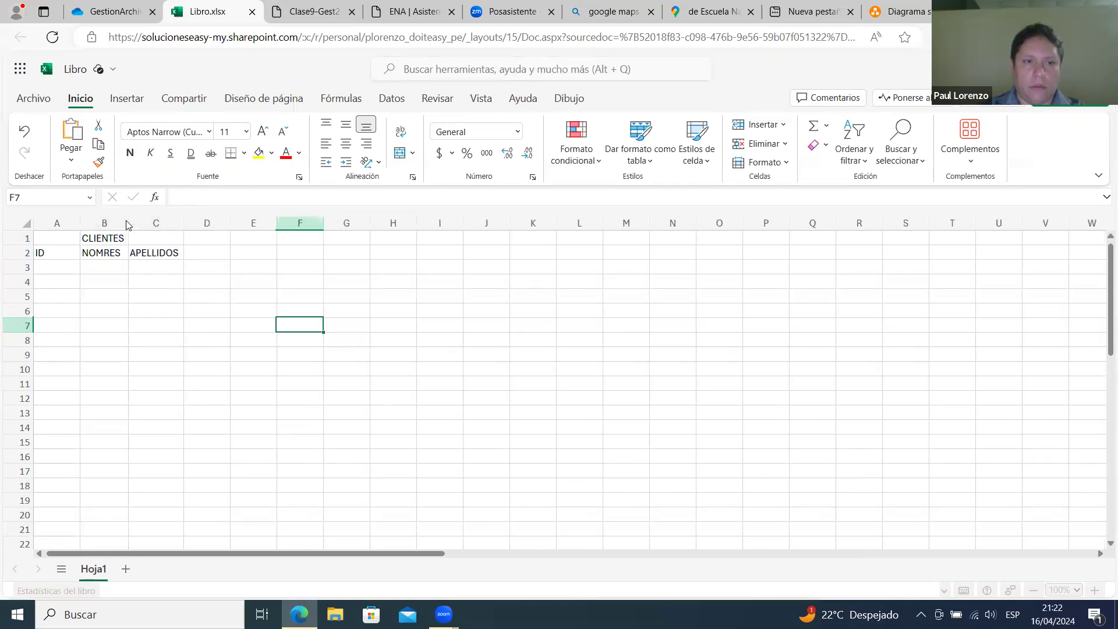
pyautogui.click(128, 225)
pyautogui.moveTo(81, 227); pyautogui.dragTo(76, 227)
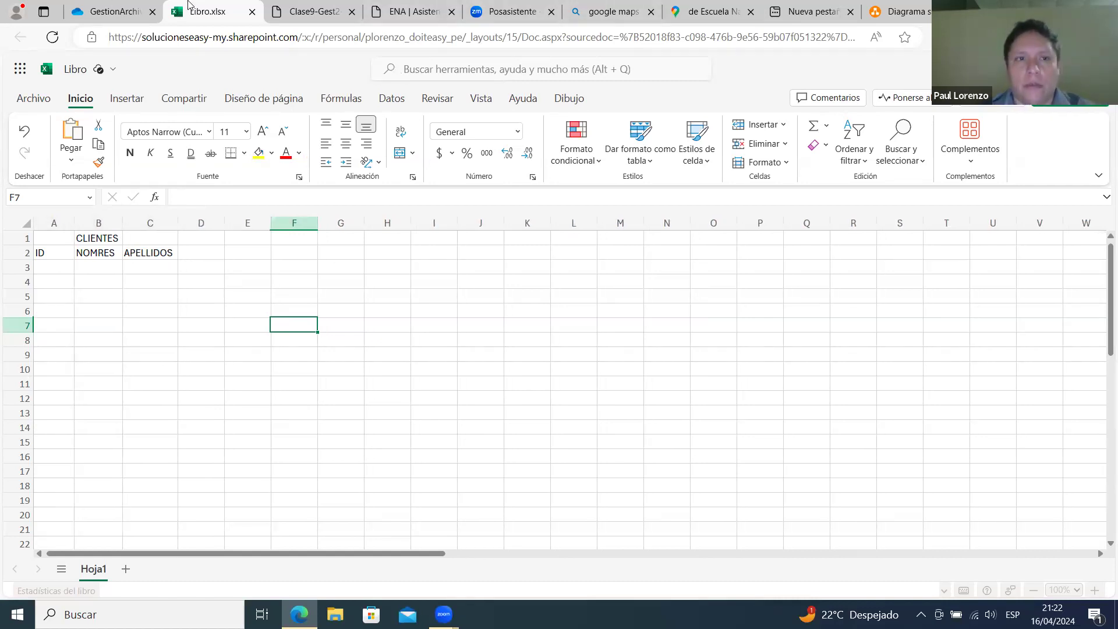
pyautogui.hotkey('ctrl', 'Tab')
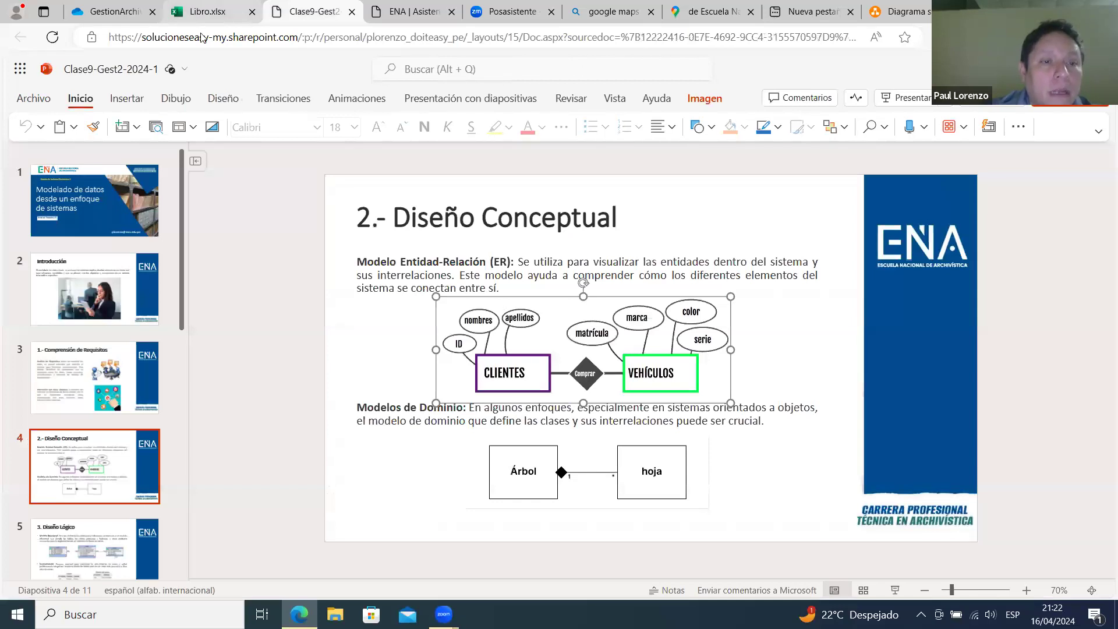
# Enter the first client's eight-digit ID in A3, autofit column A, and select A2:C9.
pyautogui.hotkey('ctrl', 'shift', 'Tab')
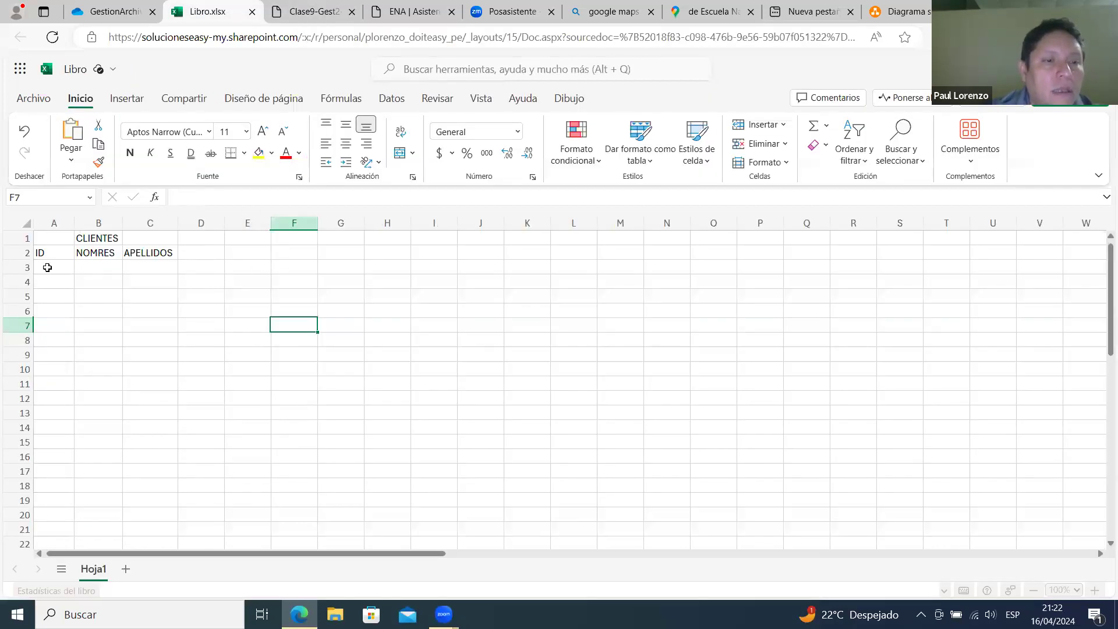
pyautogui.click(49, 266)
pyautogui.hotkey('ctrl', 'Tab')
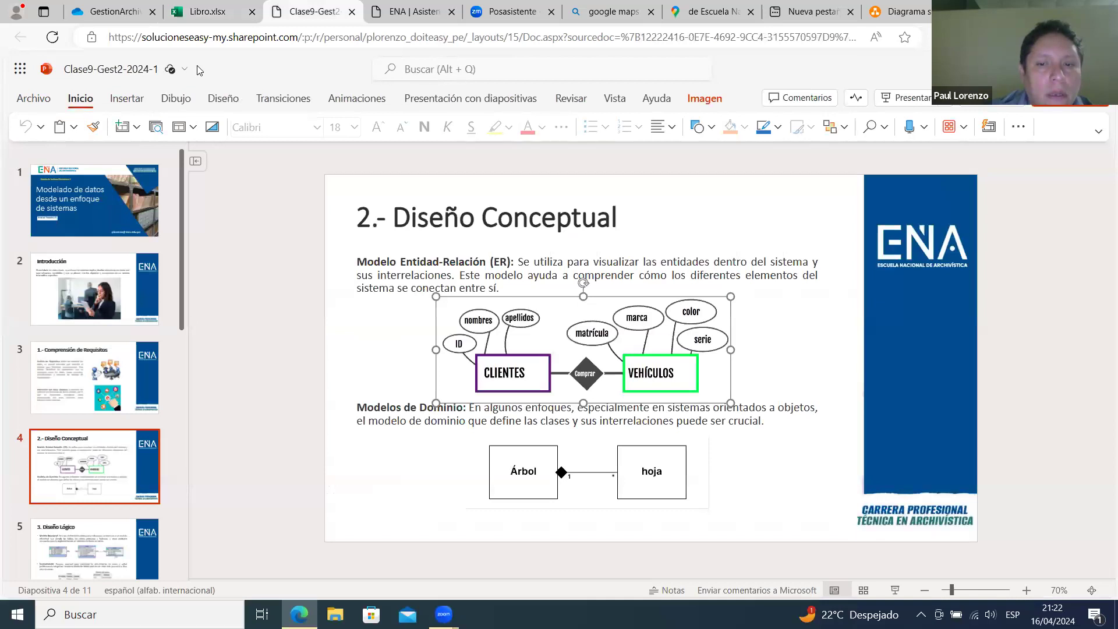
pyautogui.click(204, 10)
pyautogui.doubleClick(56, 271)
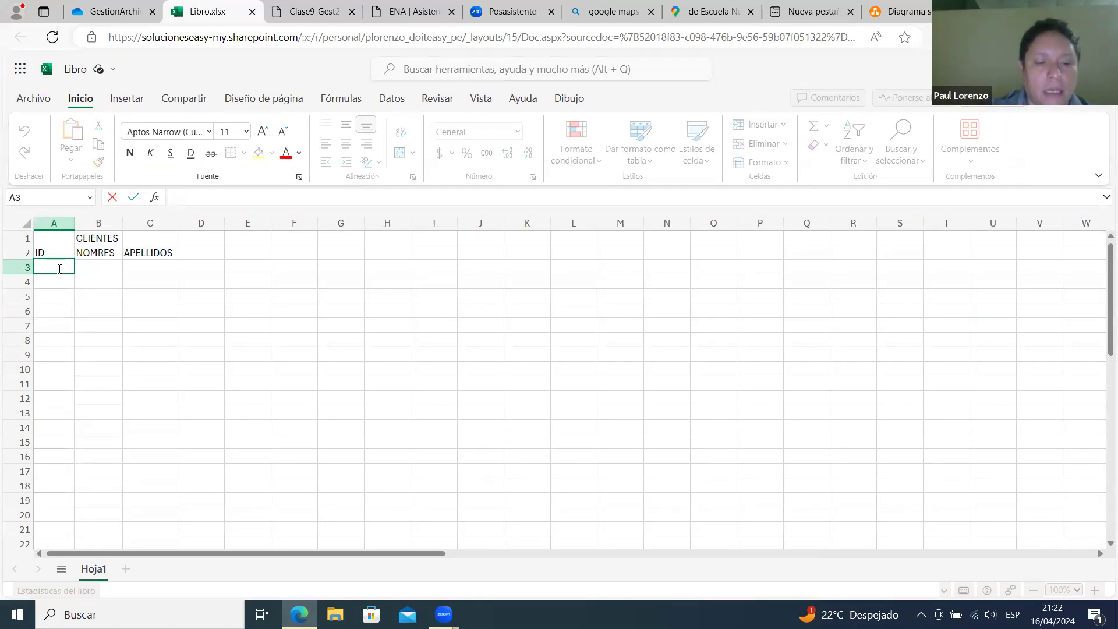
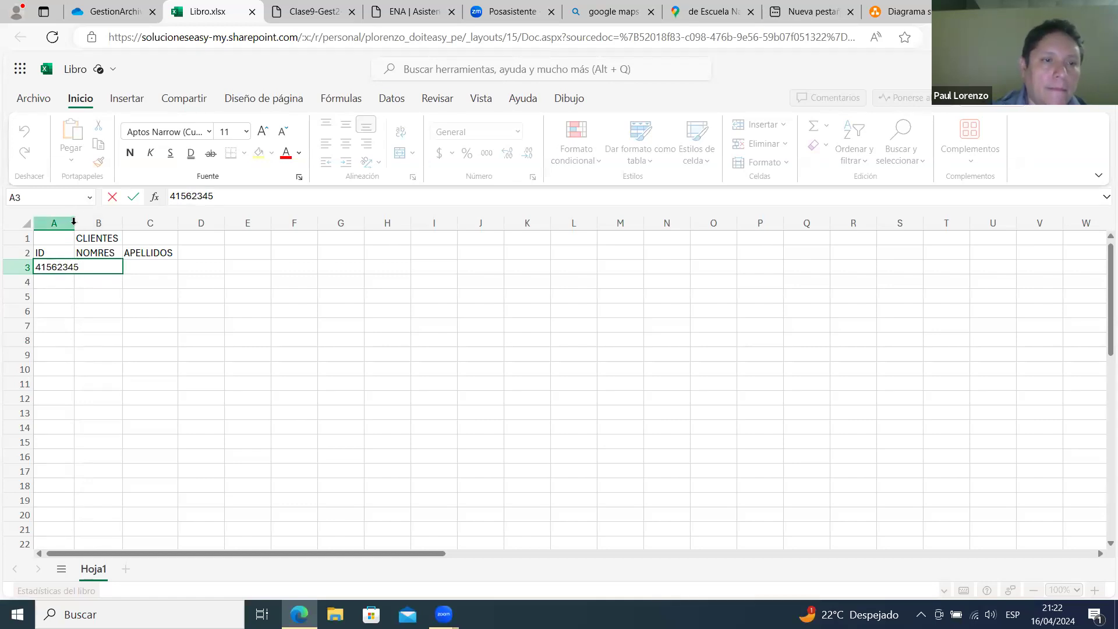
pyautogui.click(96, 323)
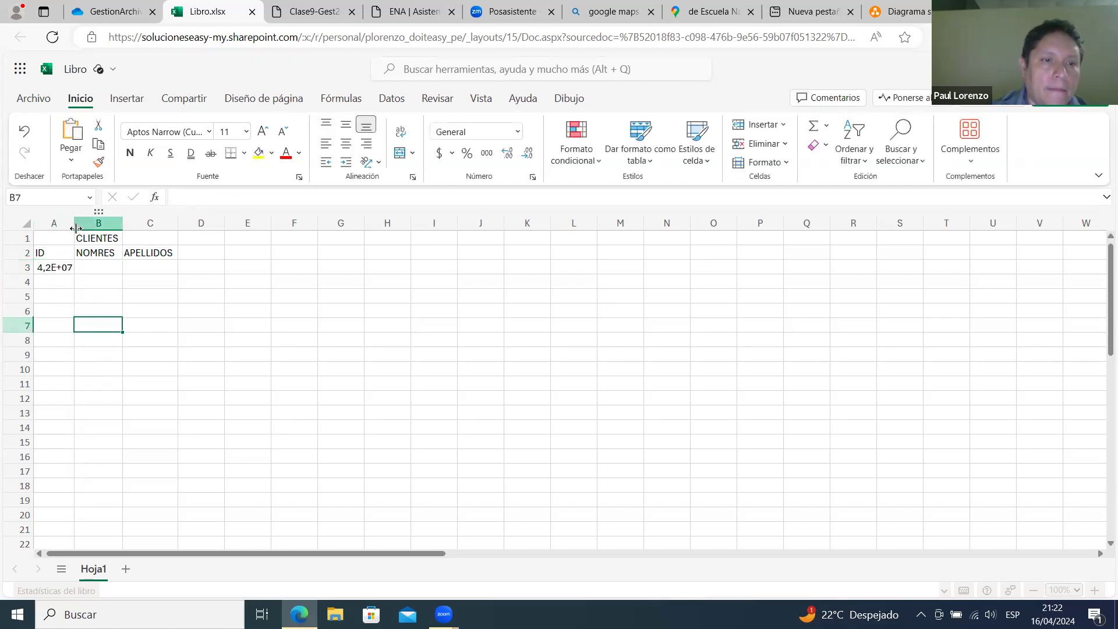
pyautogui.doubleClick(75, 228)
pyautogui.moveTo(56, 251); pyautogui.dragTo(168, 327)
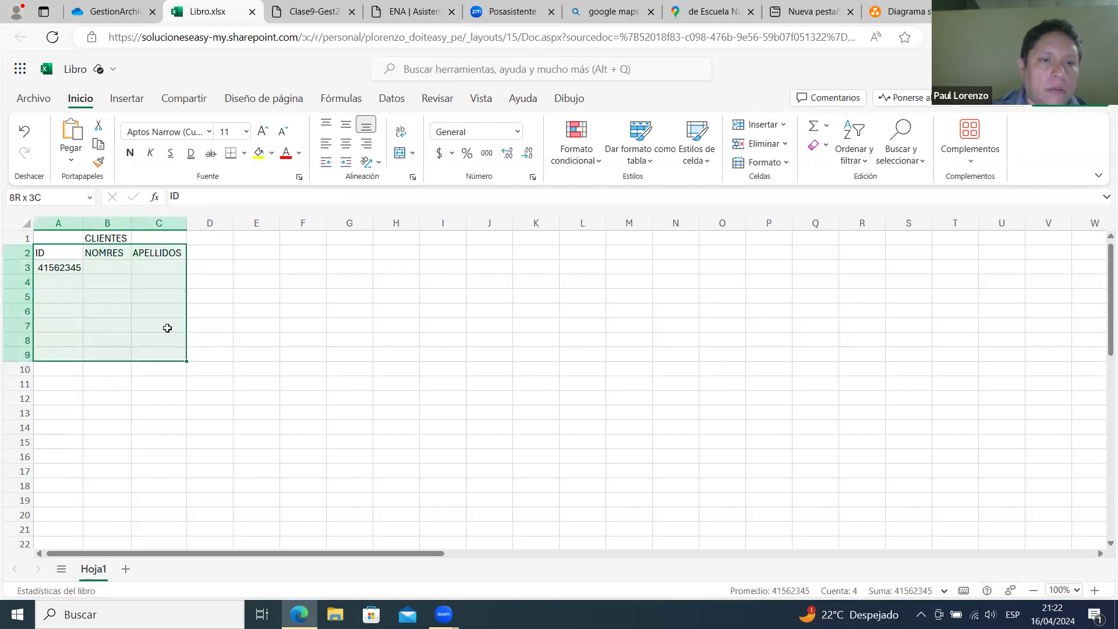
# Center the table cells and enter the first client's first name and surname in B3:C3.
pyautogui.click(345, 146)
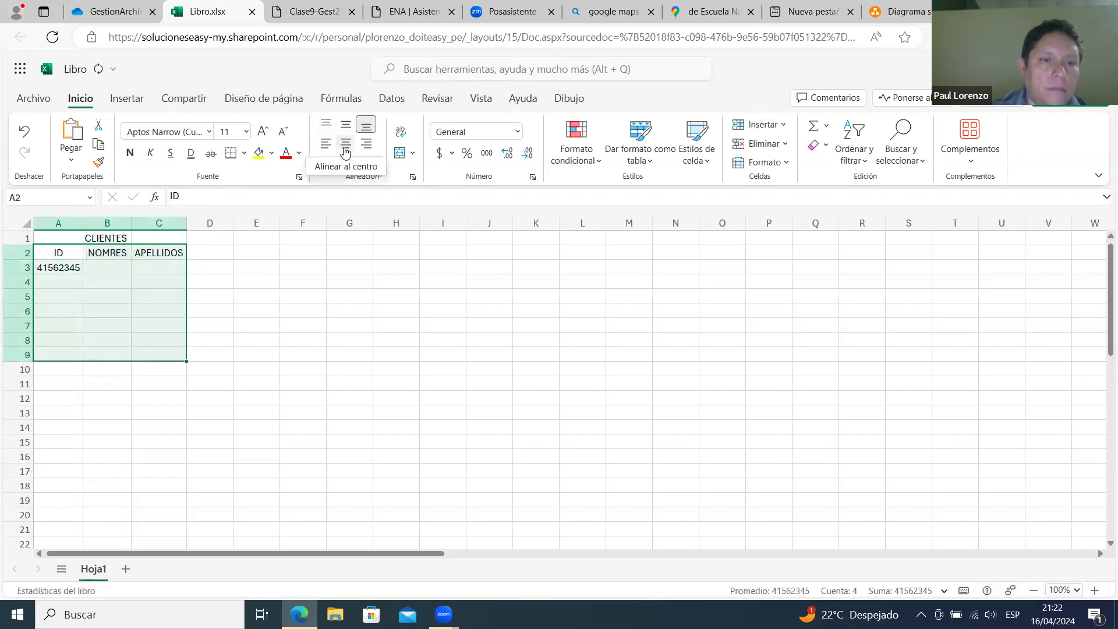
pyautogui.click(111, 267)
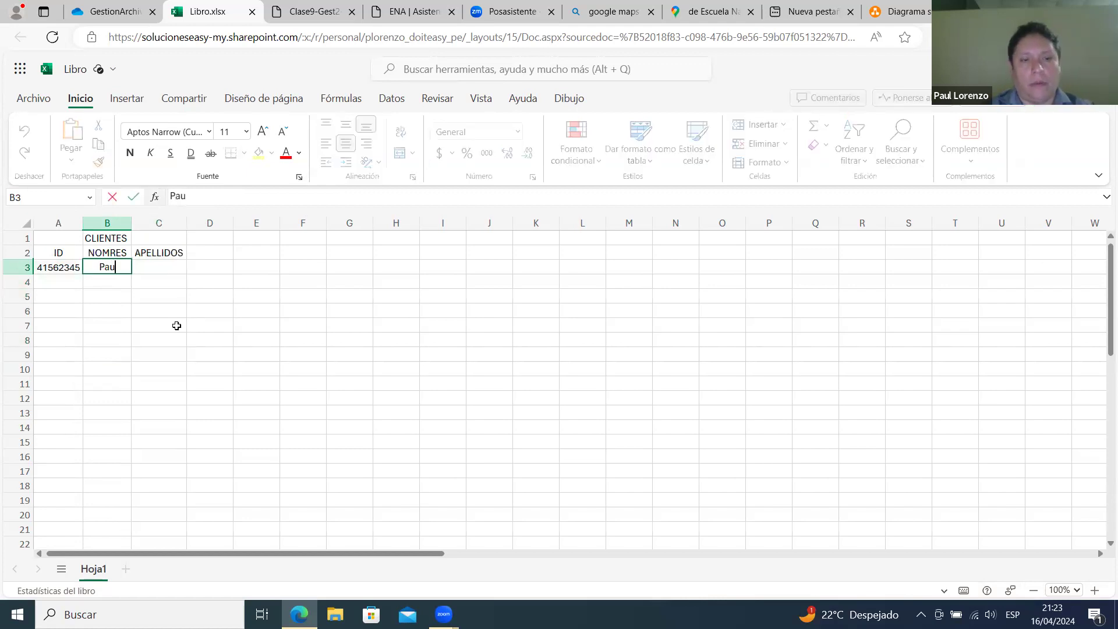
pyautogui.click(171, 269)
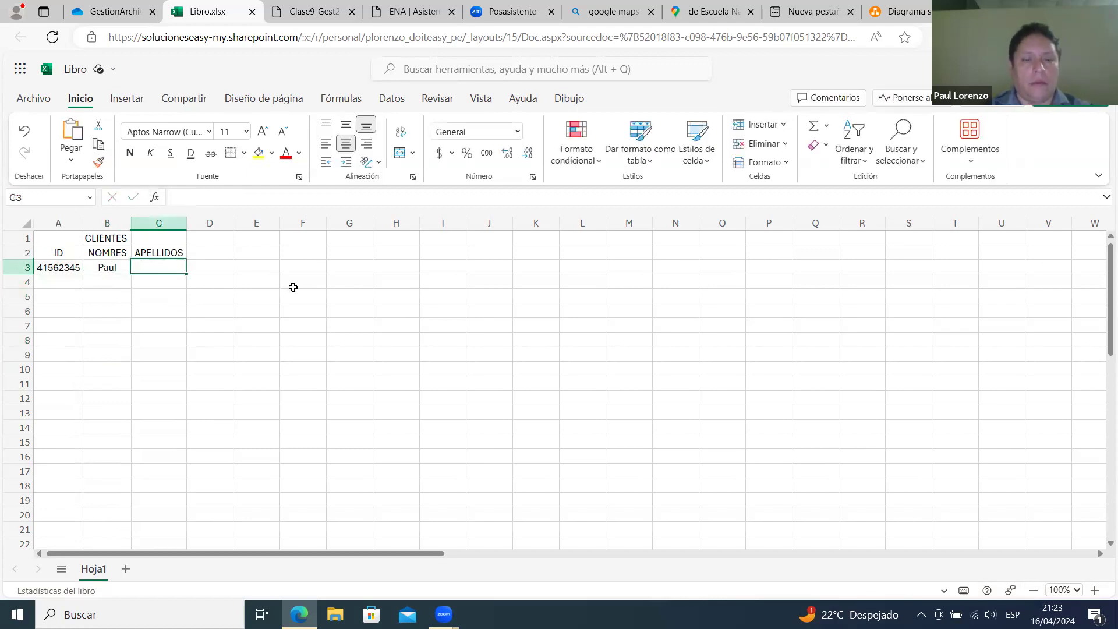
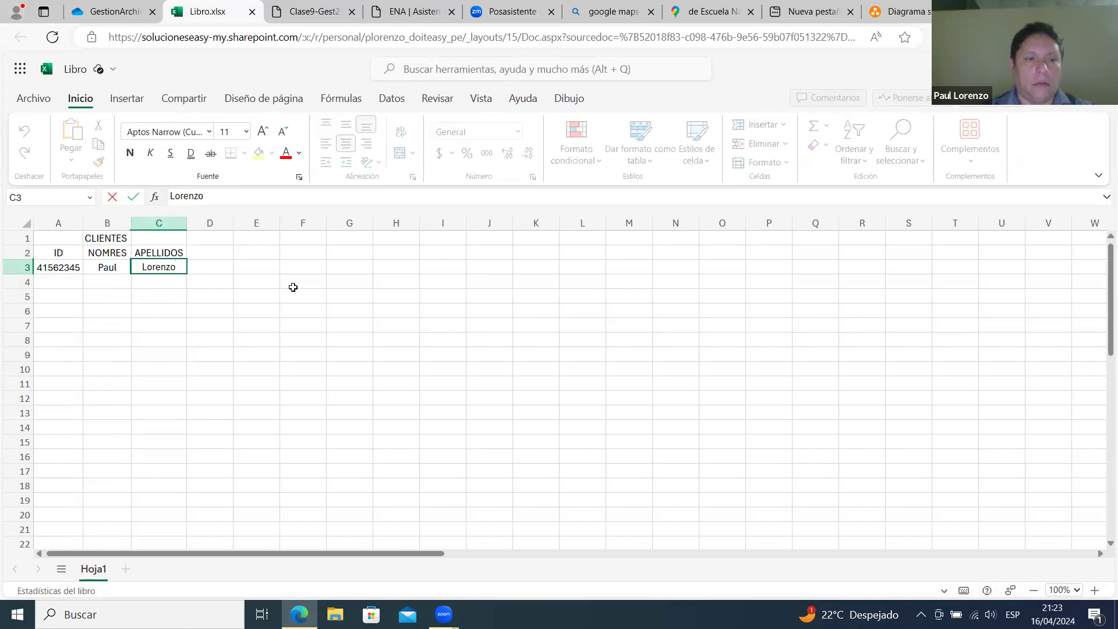
pyautogui.click(61, 267)
# Add the second client's ID, first name and surname in row 4, correcting the ID.
pyautogui.click(63, 281)
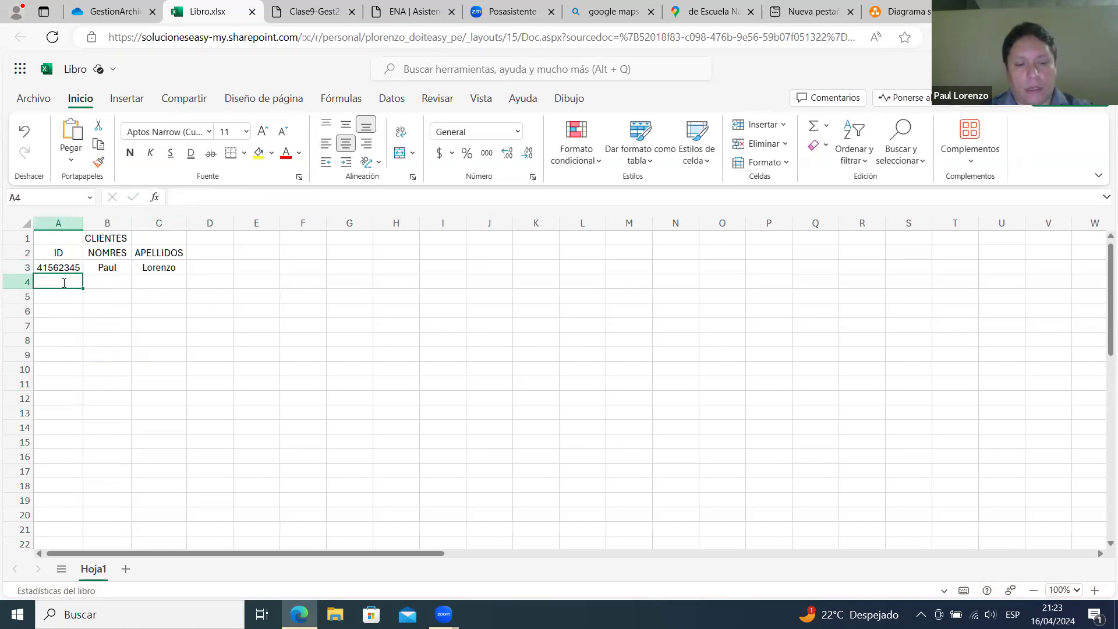
pyautogui.write('4567890')
pyautogui.click(113, 281)
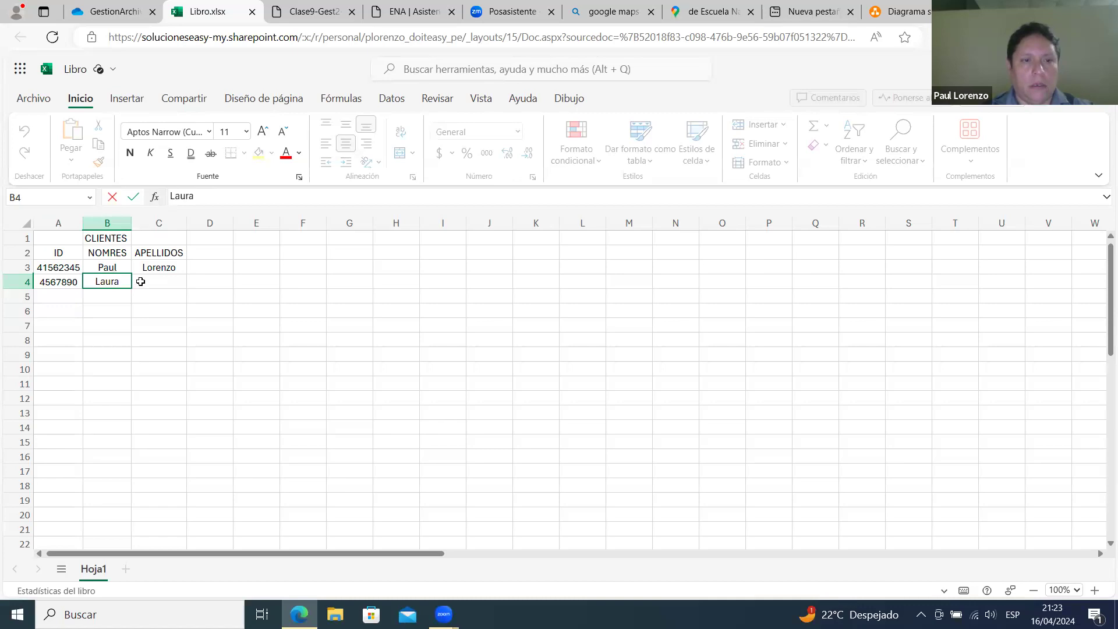
pyautogui.click(140, 281)
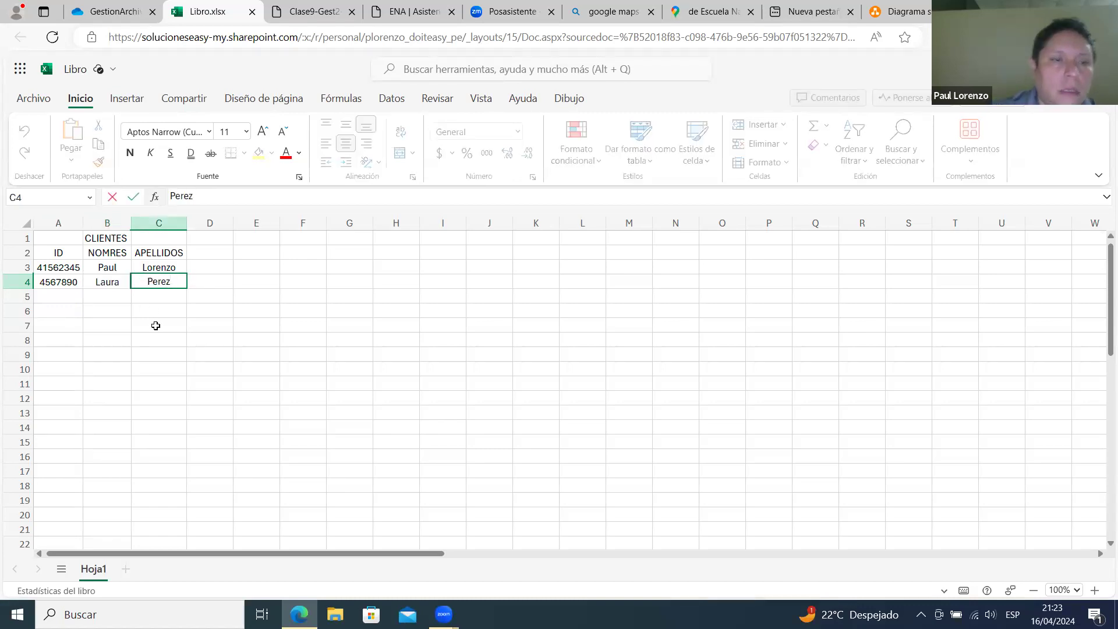
pyautogui.press('Return')
pyautogui.click(65, 296)
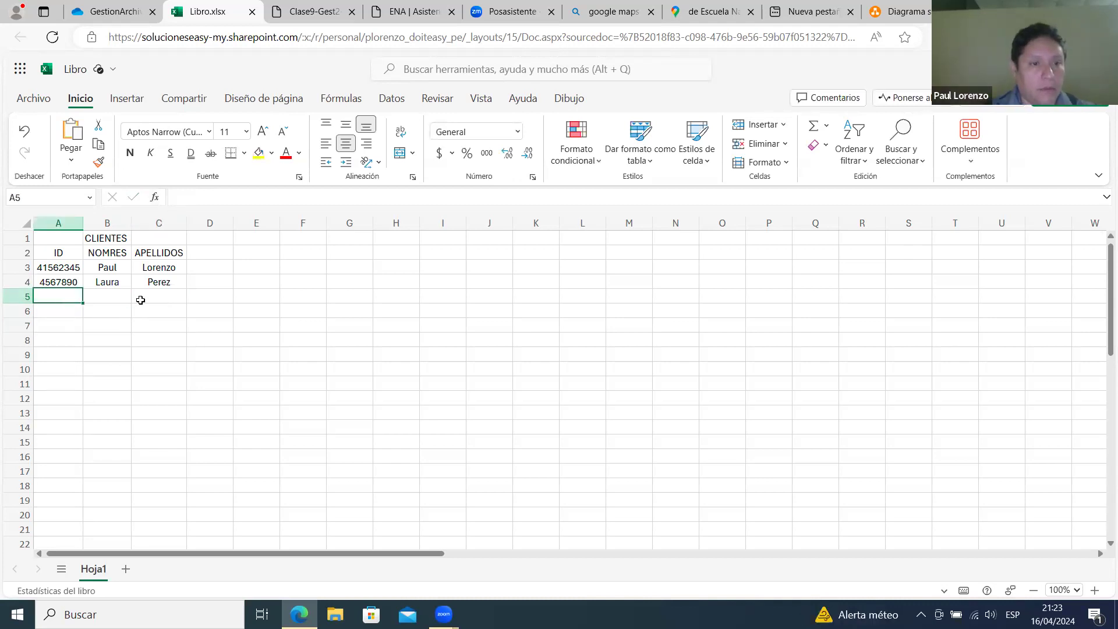
pyautogui.doubleClick(60, 282)
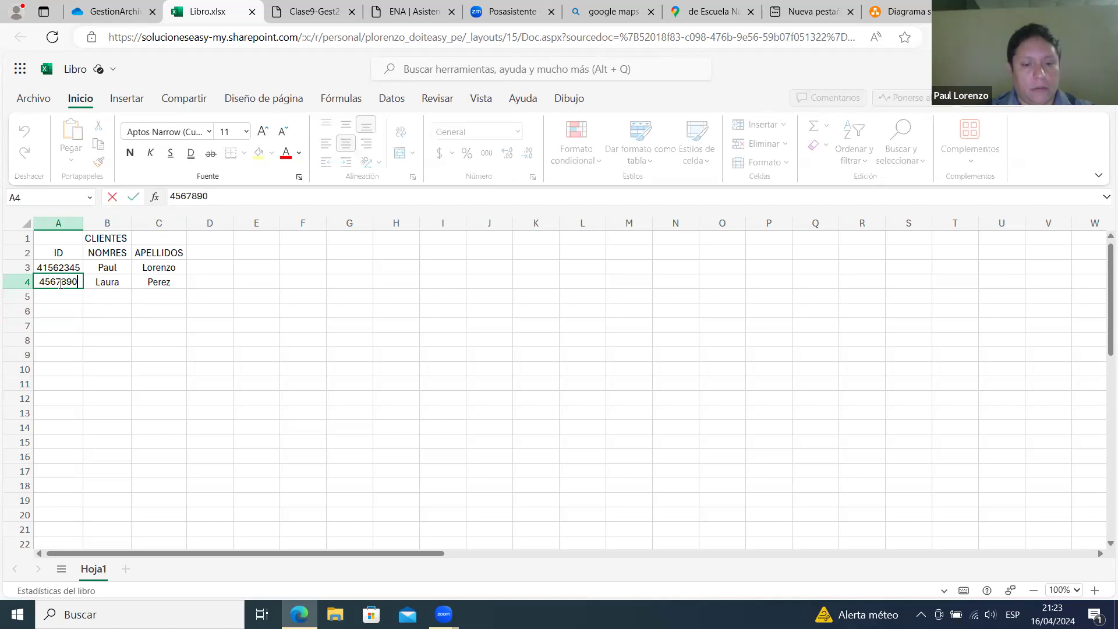
pyautogui.write('6')
pyautogui.press('Return')
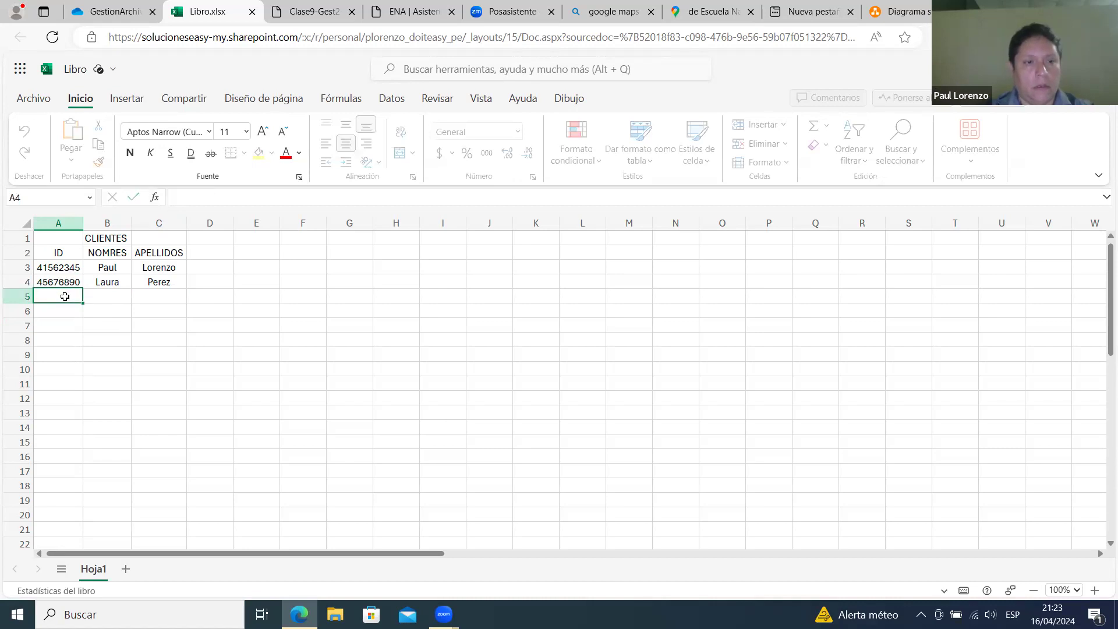
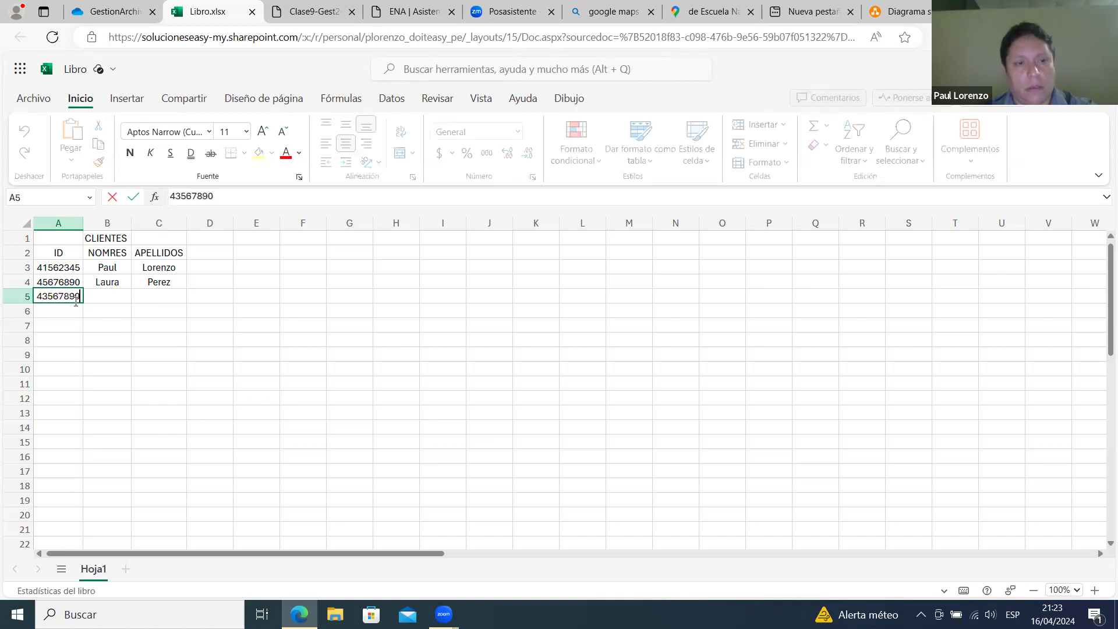
# Add the third client's ID, first name and surname in row 5, then select A2:B3.
pyautogui.click(114, 297)
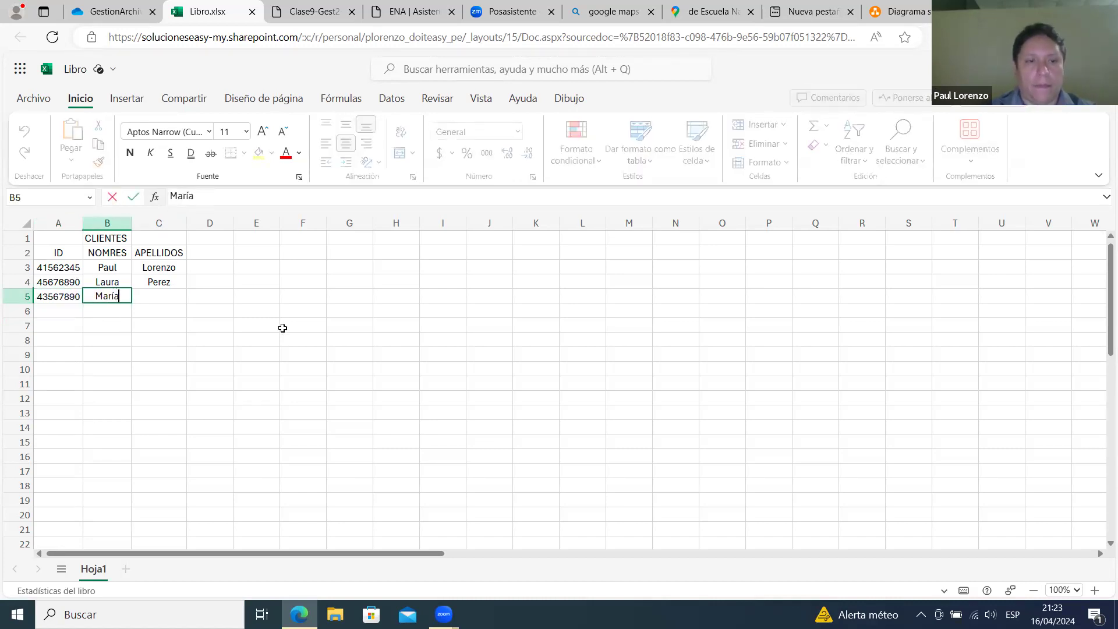
pyautogui.press('Tab')
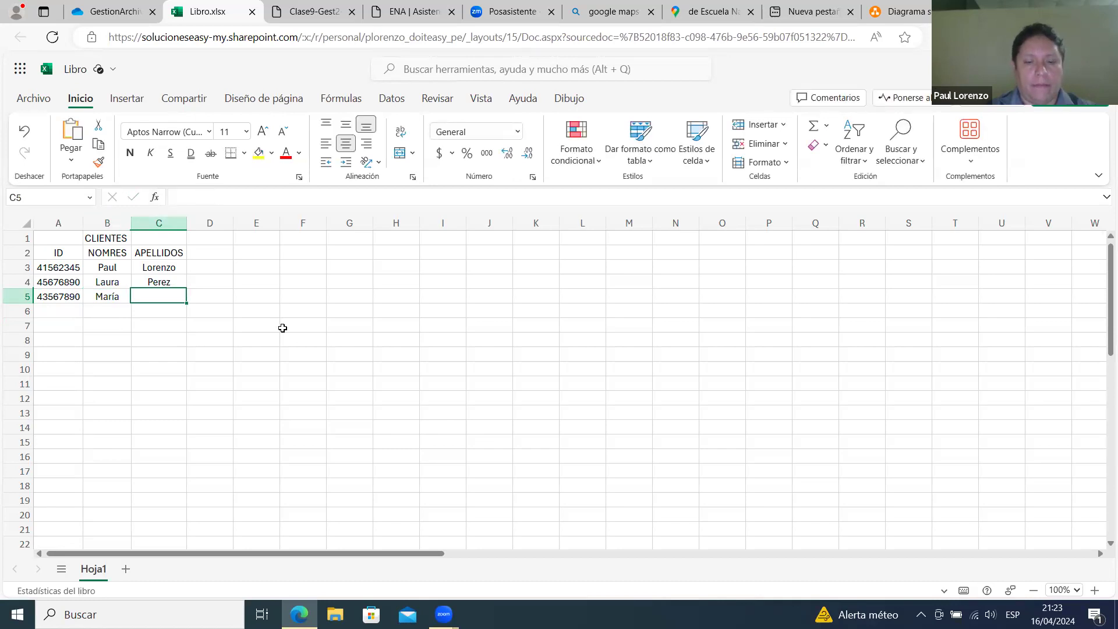
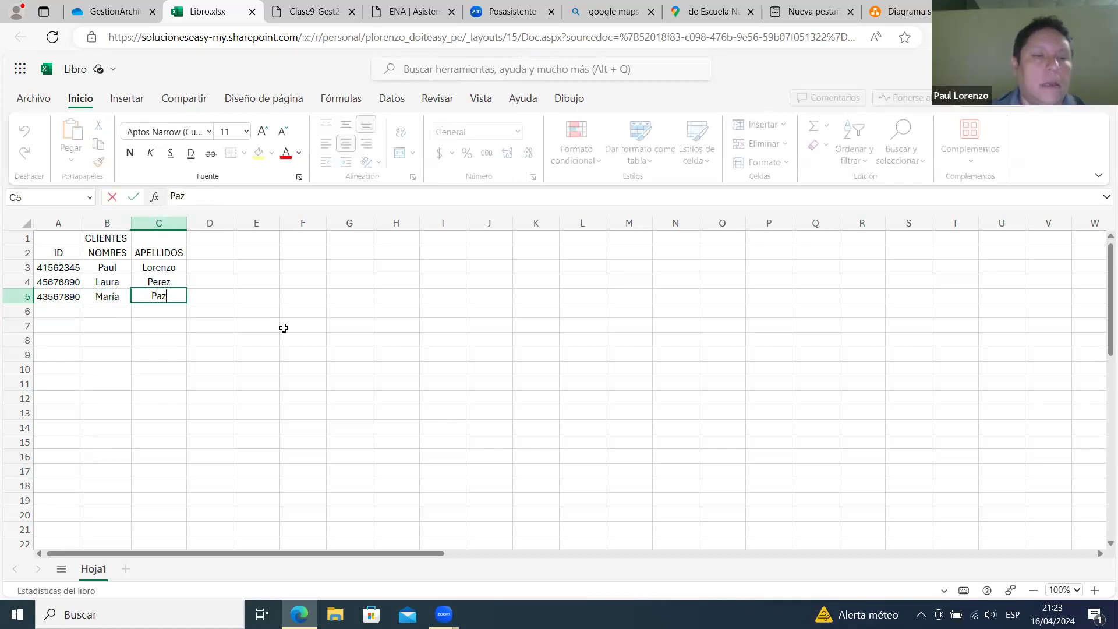
pyautogui.click(284, 328)
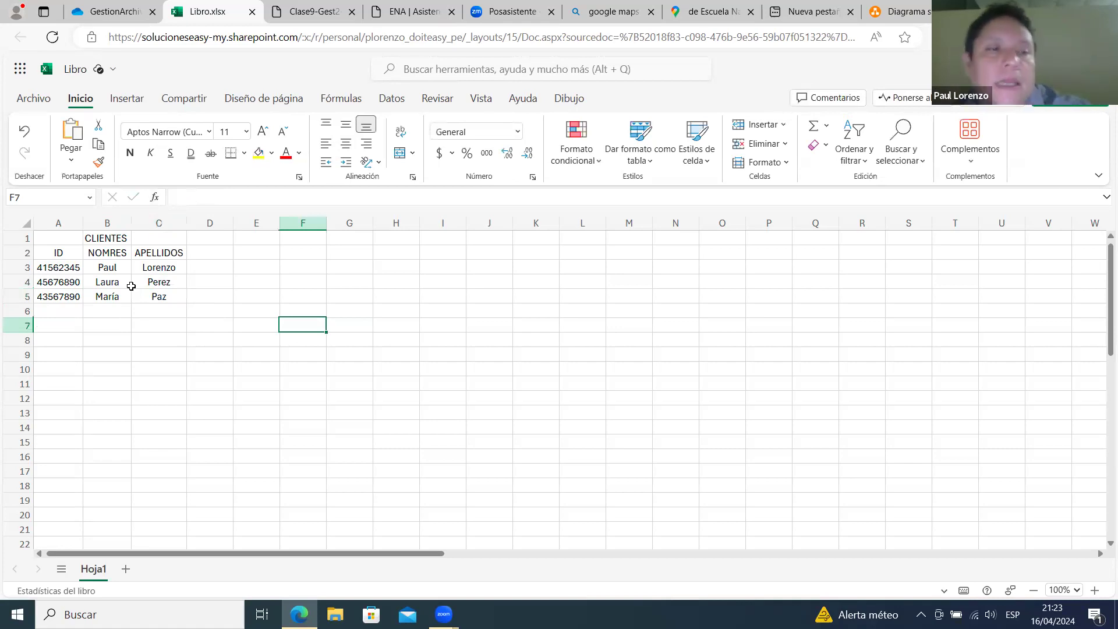
pyautogui.moveTo(50, 254); pyautogui.dragTo(85, 267)
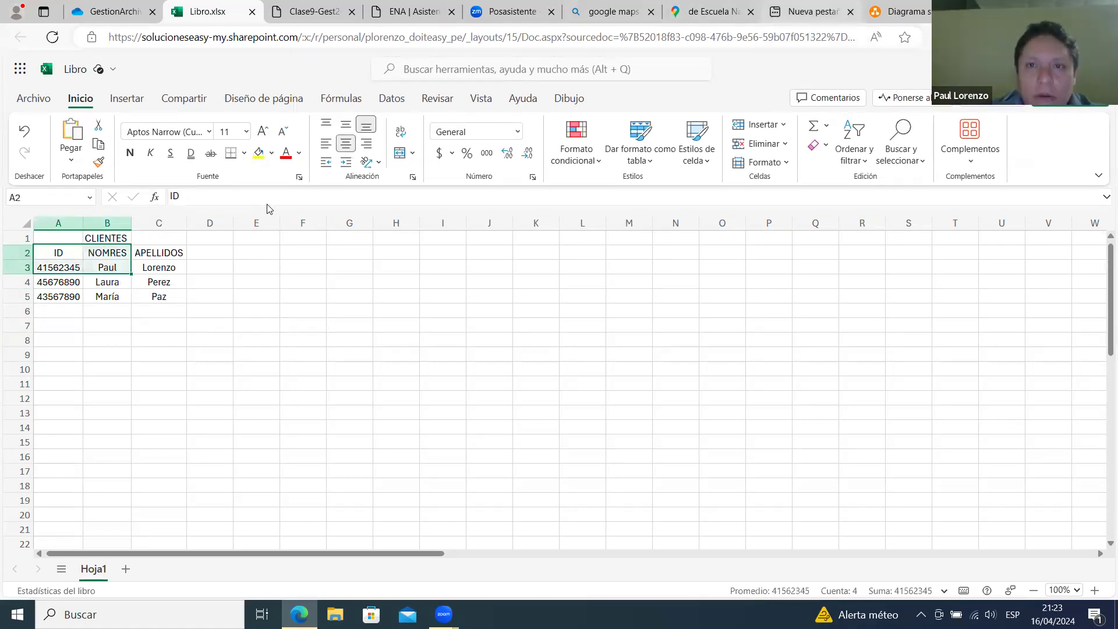
pyautogui.hotkey('ctrl', '8')
# Cycle through the browser tabs past the intranet attendance page toward the class presentation.
pyautogui.hotkey('ctrl', '7')
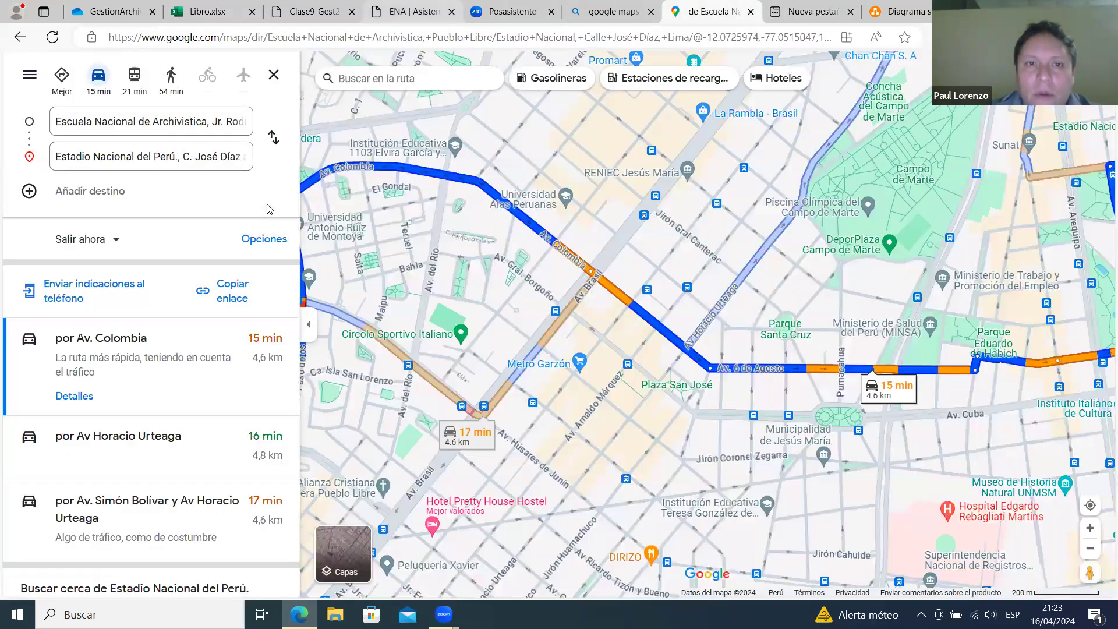
pyautogui.hotkey('ctrl', '4')
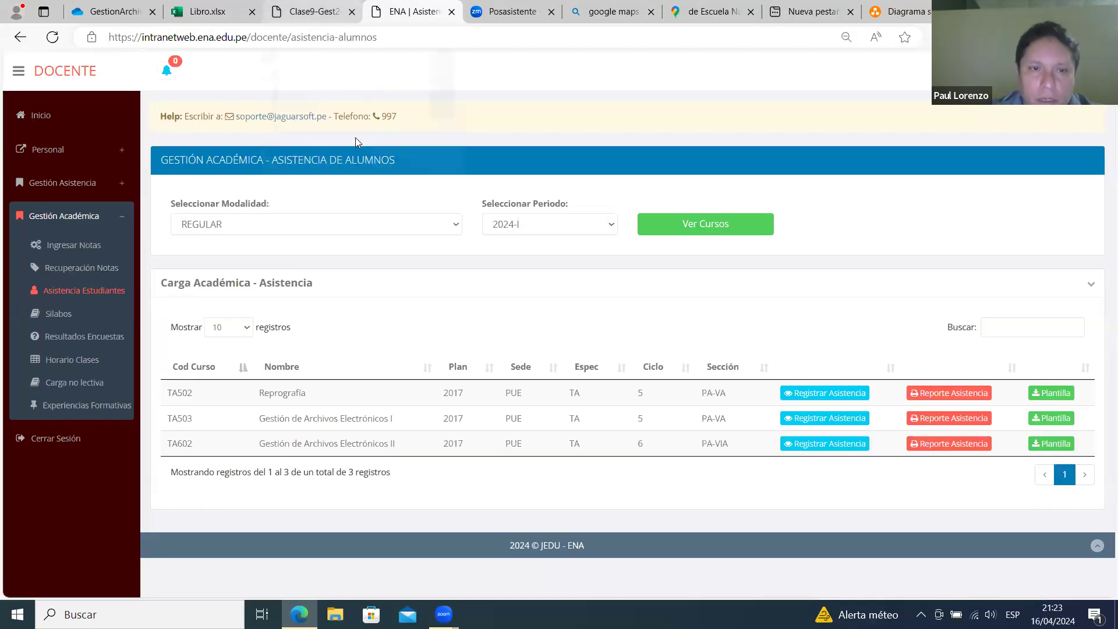
pyautogui.hotkey('ctrl', '3')
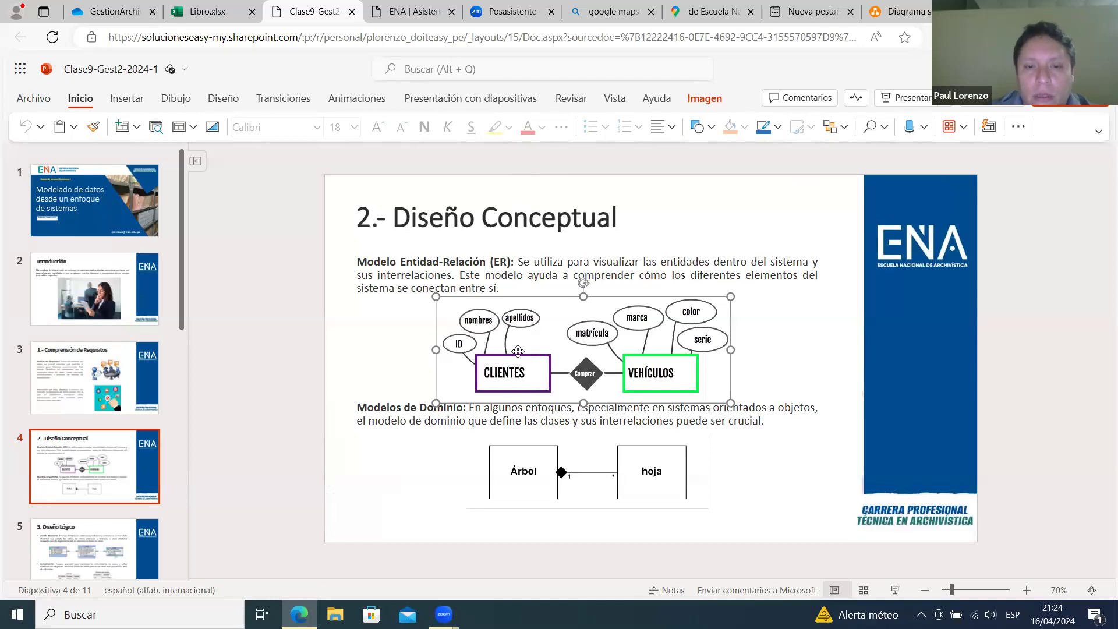
pyautogui.click(208, 11)
pyautogui.click(73, 259)
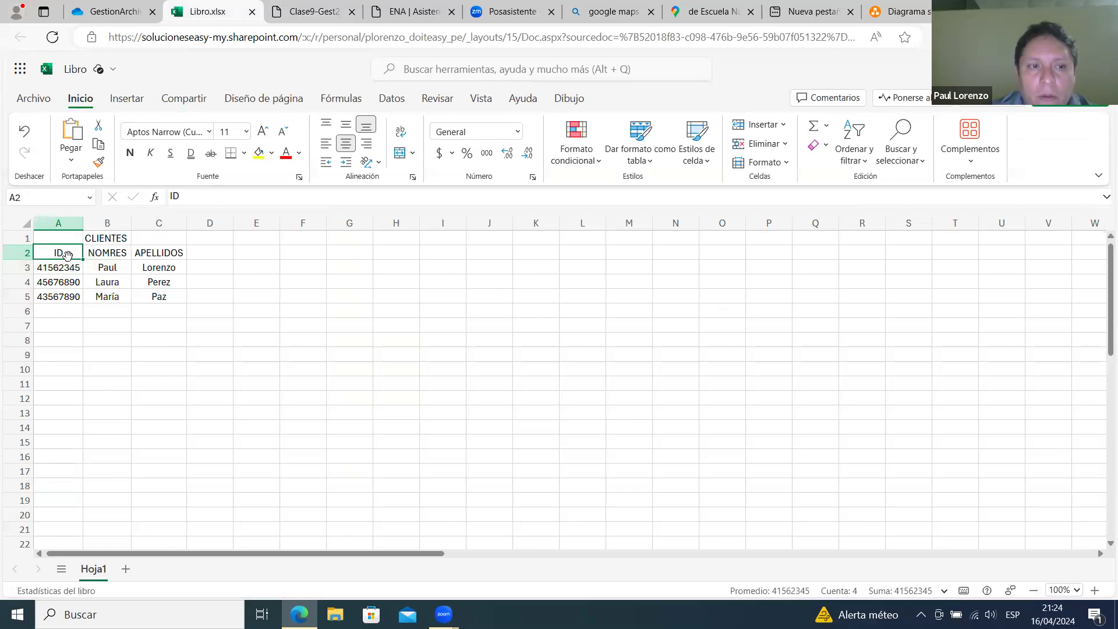
pyautogui.click(100, 254)
pyautogui.click(60, 251)
pyautogui.press('Delete')
pyautogui.hotkey('ctrl', 'z')
pyautogui.click(110, 258)
pyautogui.click(156, 256)
pyautogui.moveTo(68, 279); pyautogui.dragTo(153, 298)
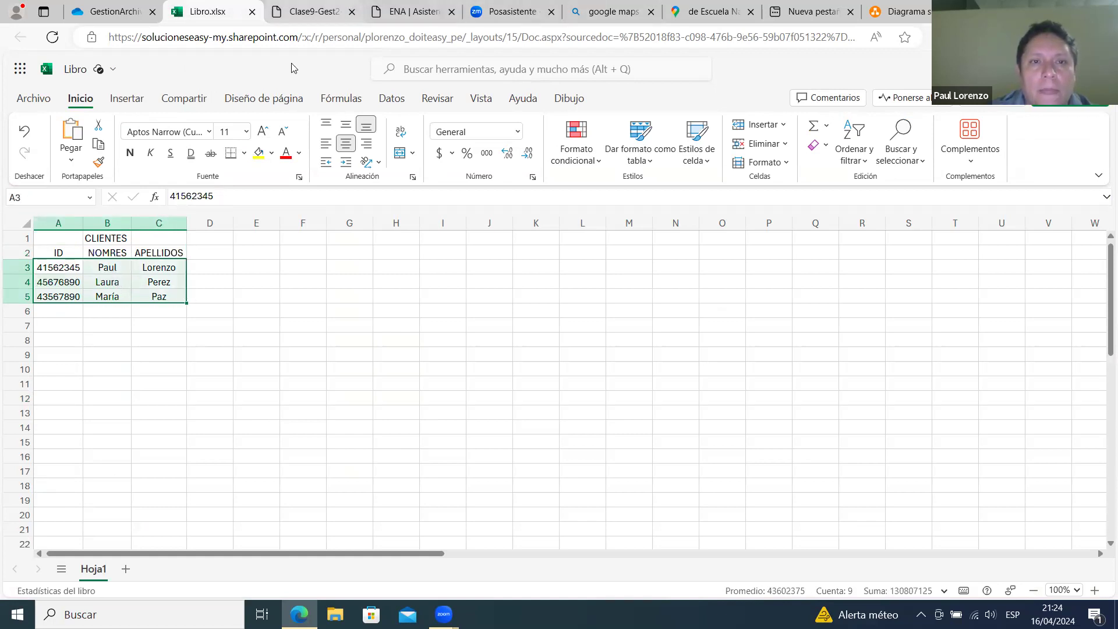
pyautogui.click(307, 11)
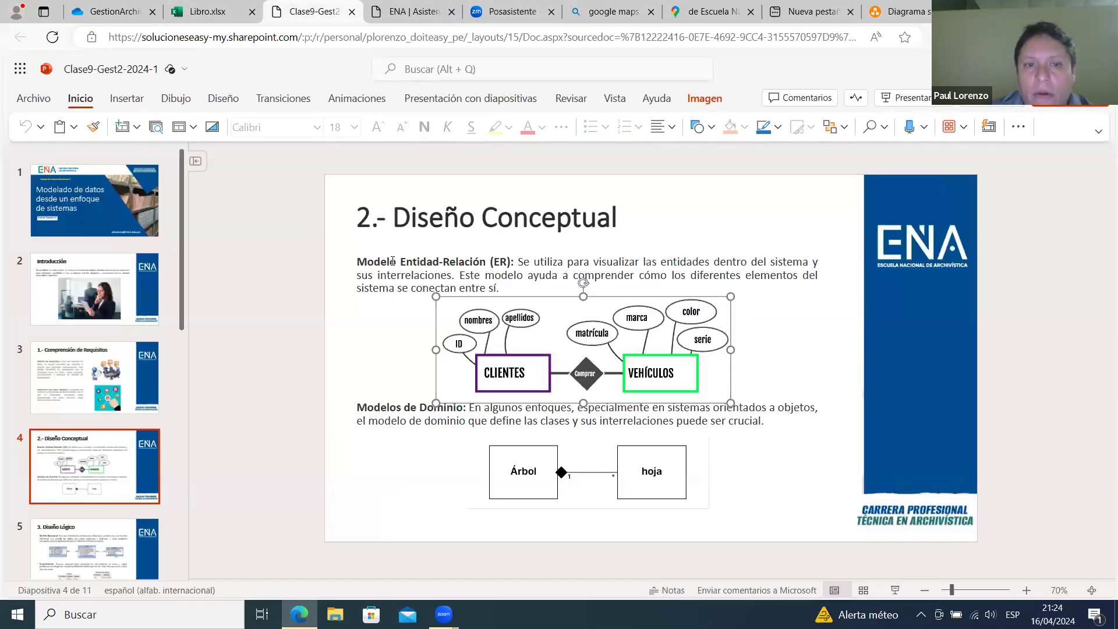
# Select the slide's relationship text and ER diagram image, then return to the Libro.xlsx workbook.
pyautogui.click(365, 259)
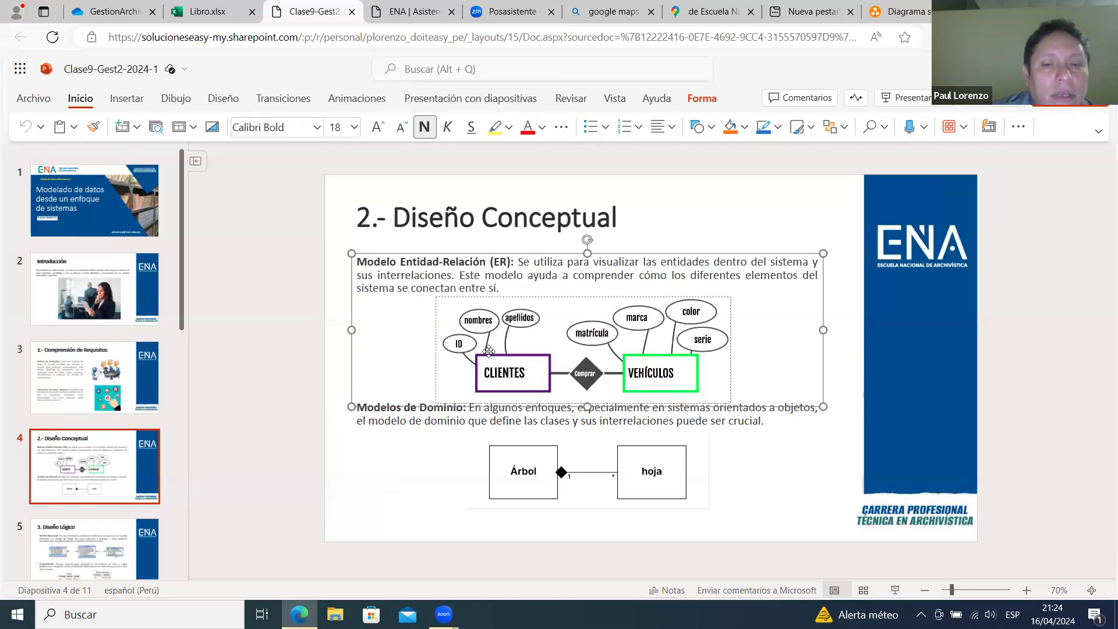
pyautogui.click(542, 369)
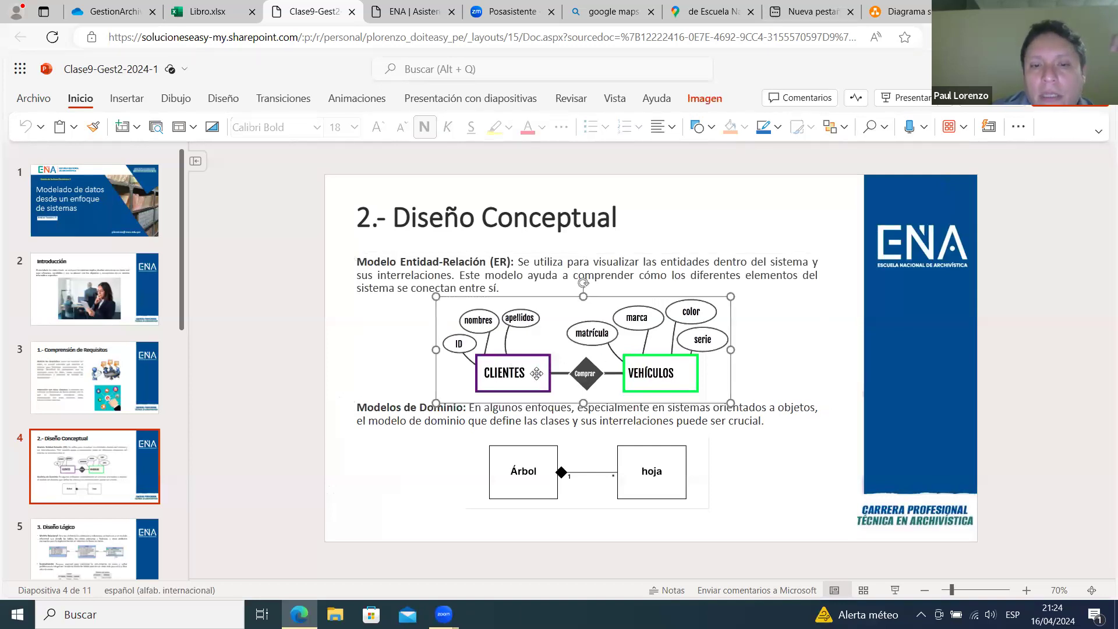
pyautogui.moveTo(208, 12)
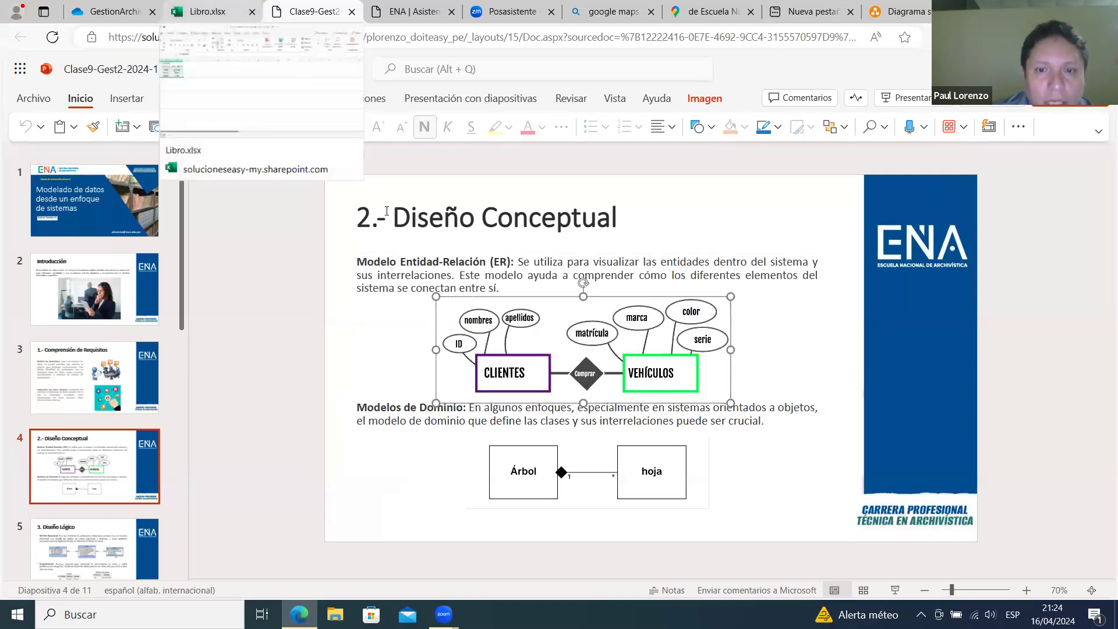
pyautogui.click(208, 11)
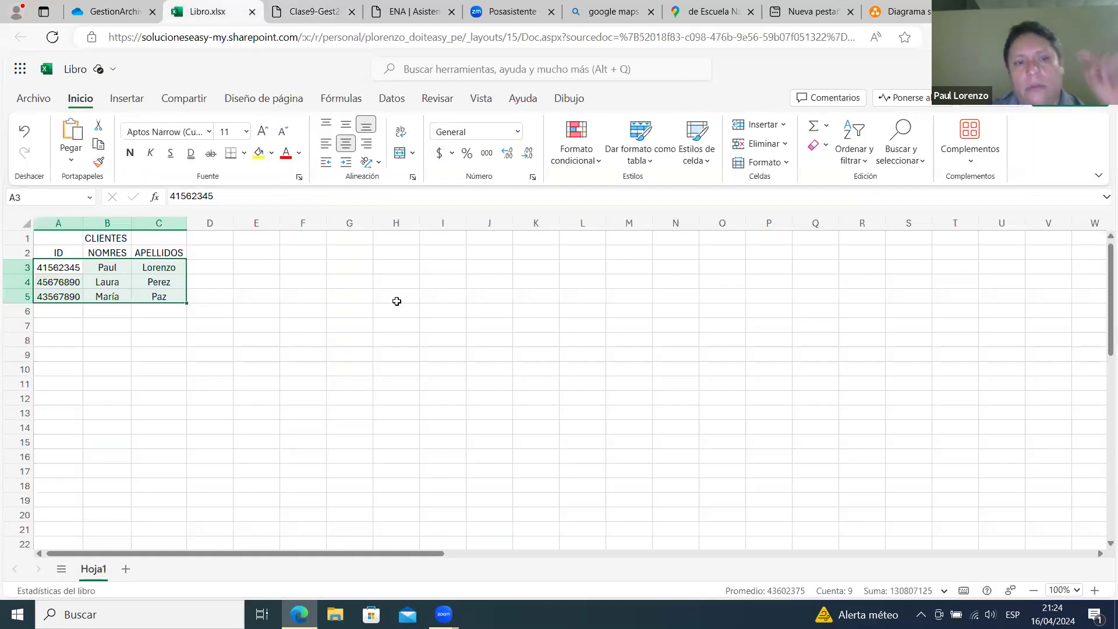
# Title the new table CARROS in cell G1, fixing the mistyped letters.
pyautogui.click(356, 237)
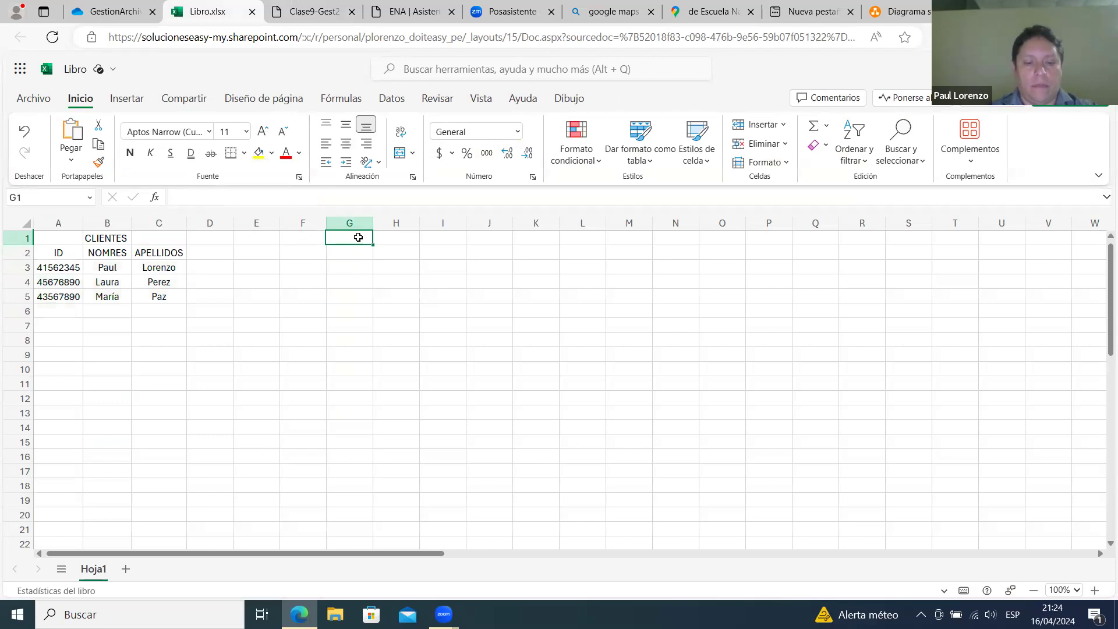
pyautogui.write('EH')
pyautogui.press('BackSpace')
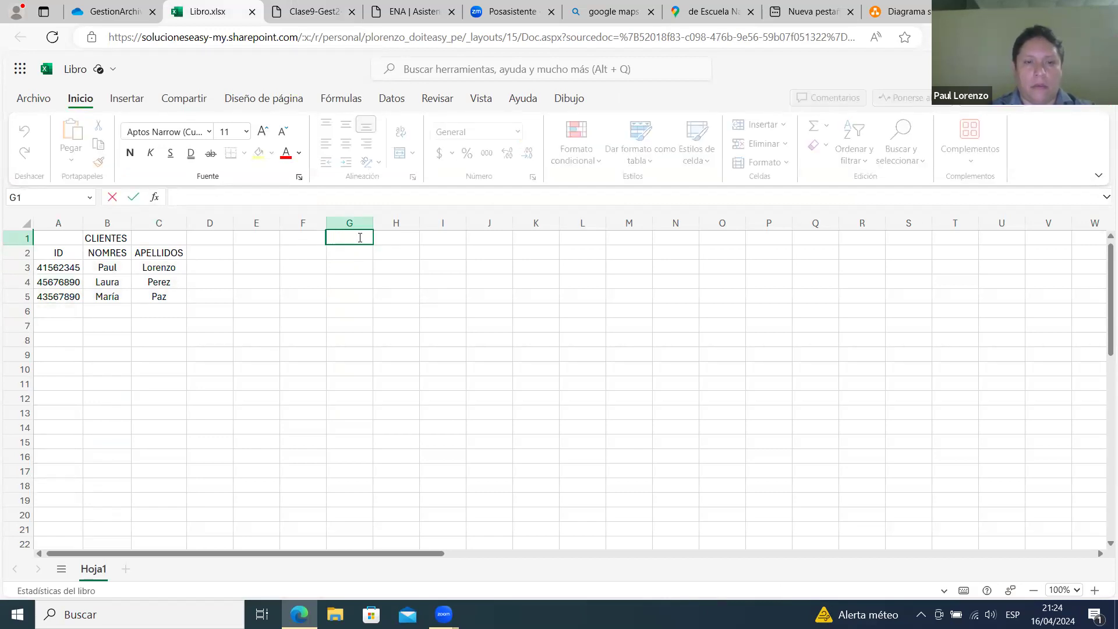
pyautogui.write('CARROS')
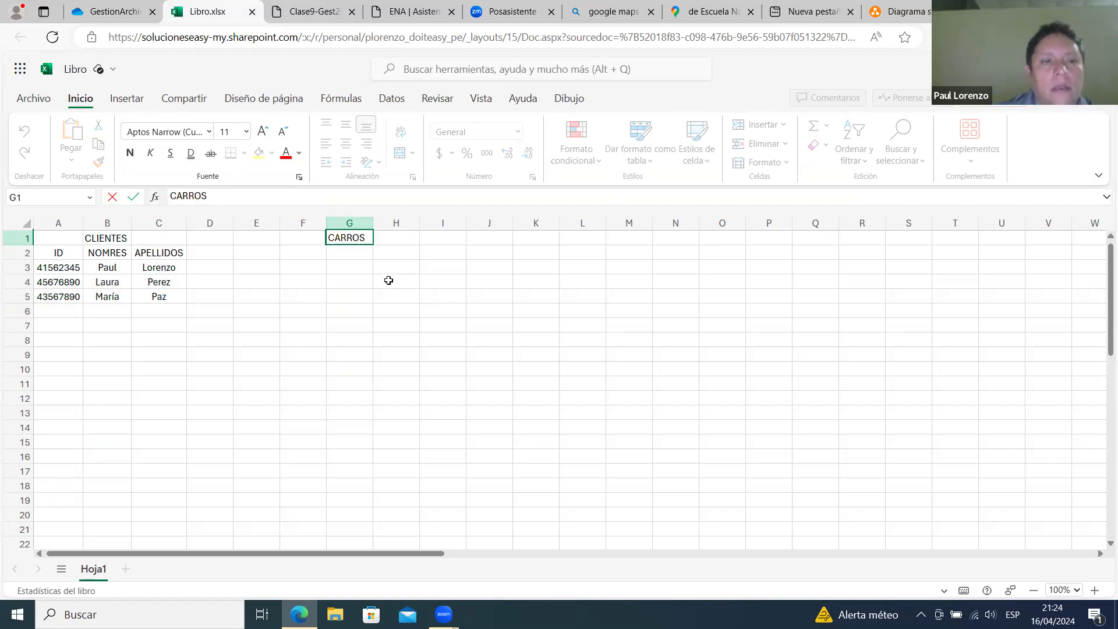
pyautogui.click(390, 280)
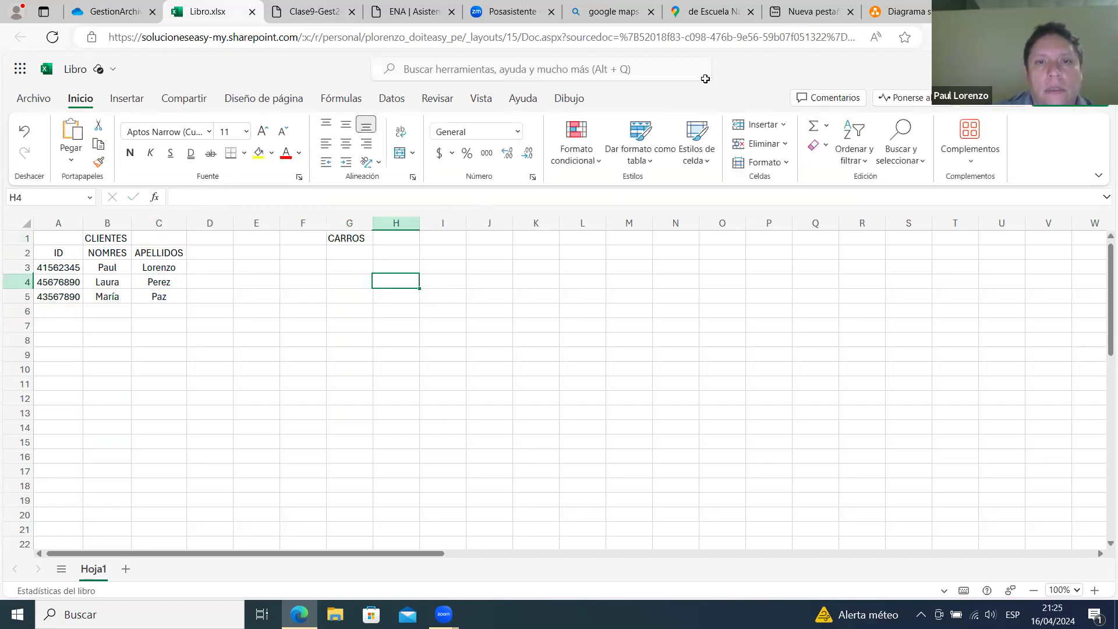
pyautogui.hotkey('ctrl', 'Tab')
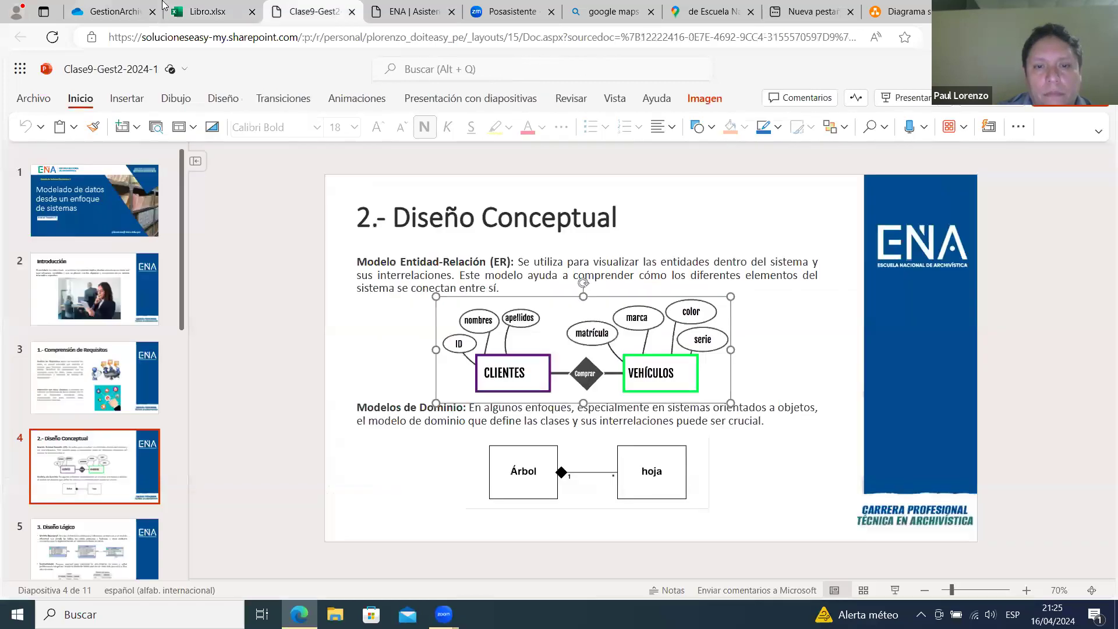
pyautogui.click(202, 13)
# Enter the CARROS headers matricula, marca, color and serie across E2:H2.
pyautogui.click(263, 252)
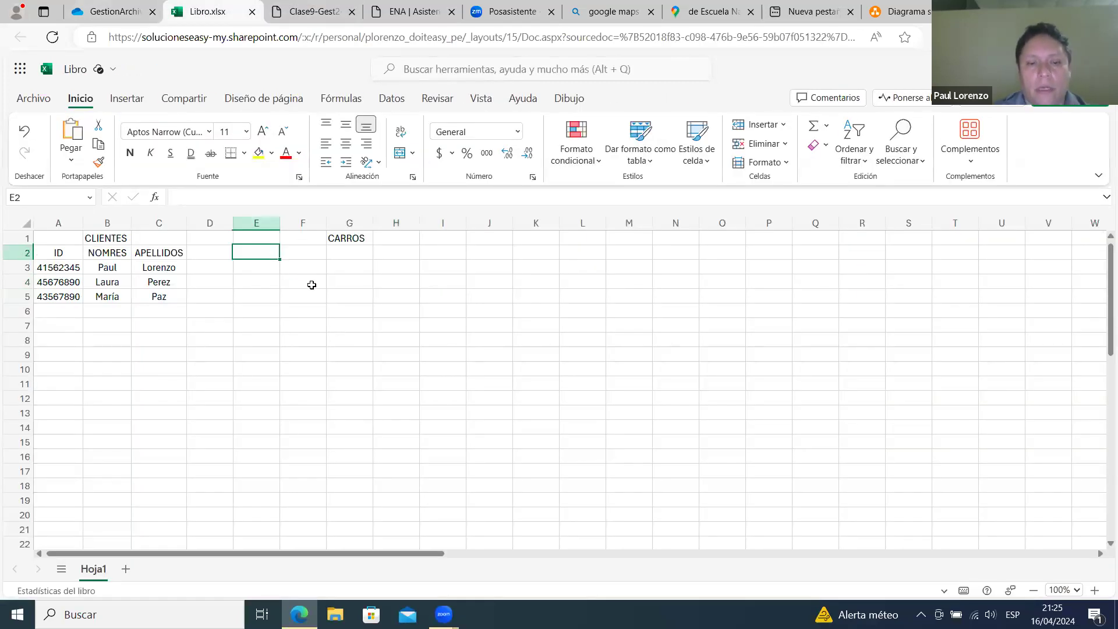
pyautogui.write('matricula')
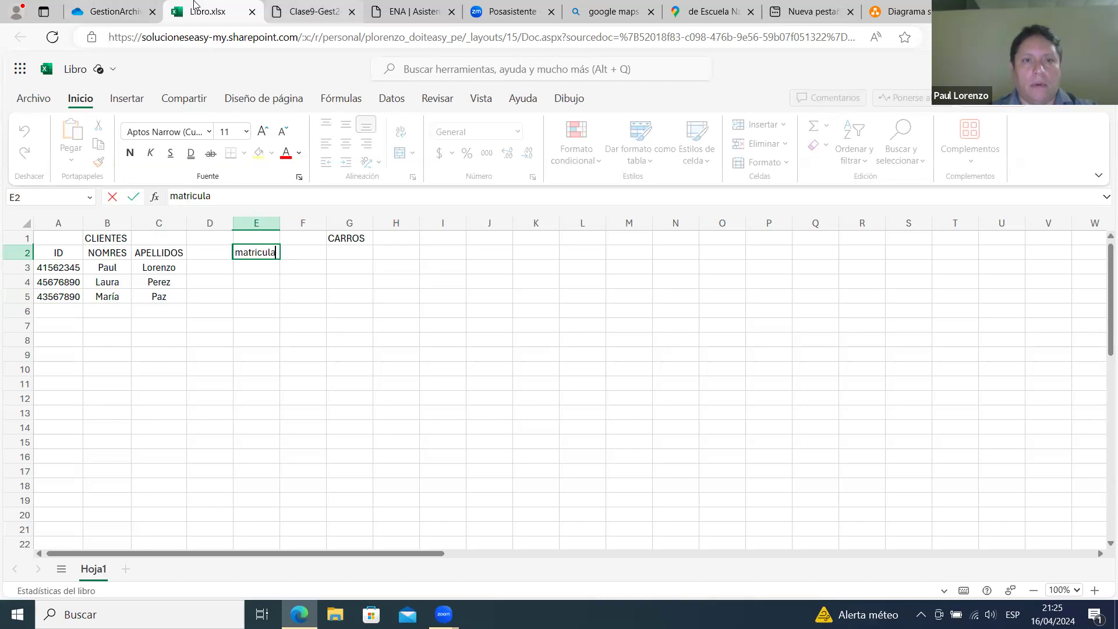
pyautogui.click(308, 11)
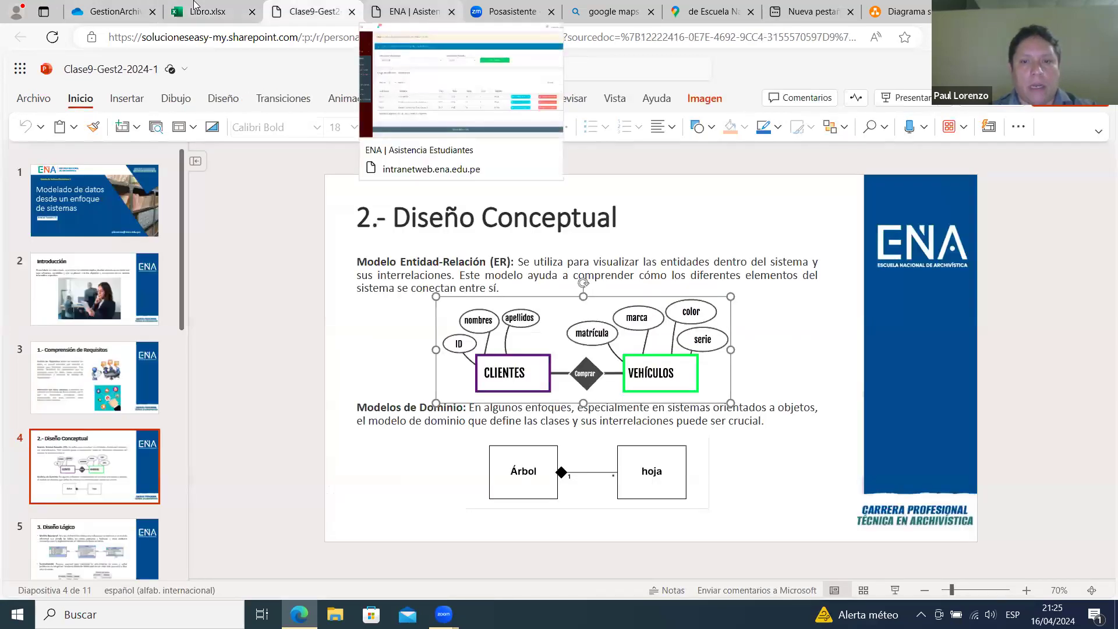
pyautogui.click(201, 12)
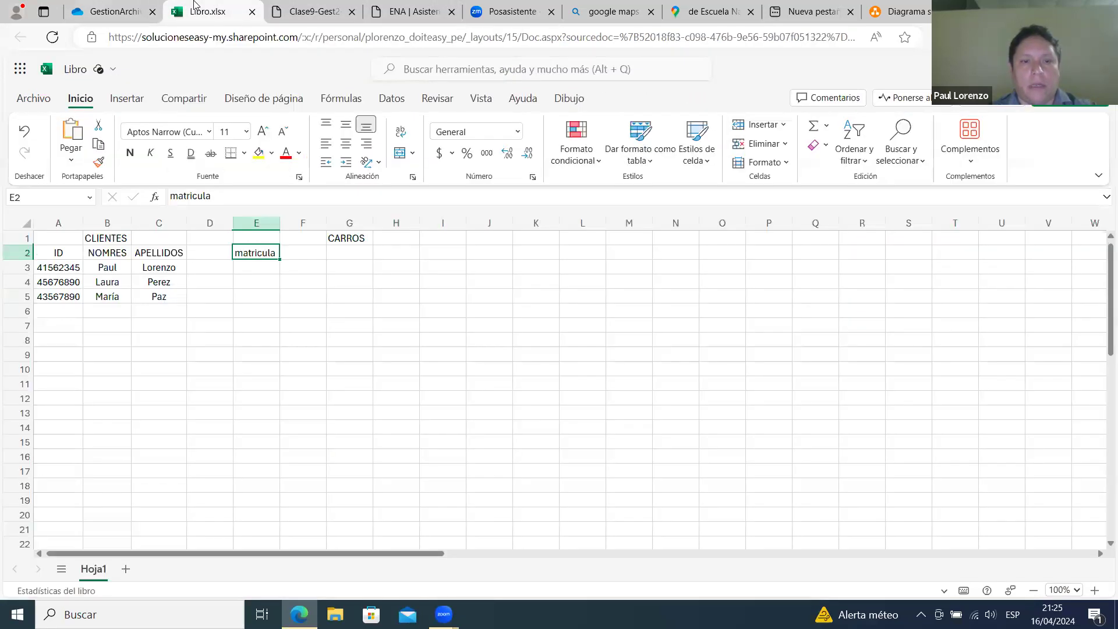
pyautogui.click(304, 256)
pyautogui.write('marca')
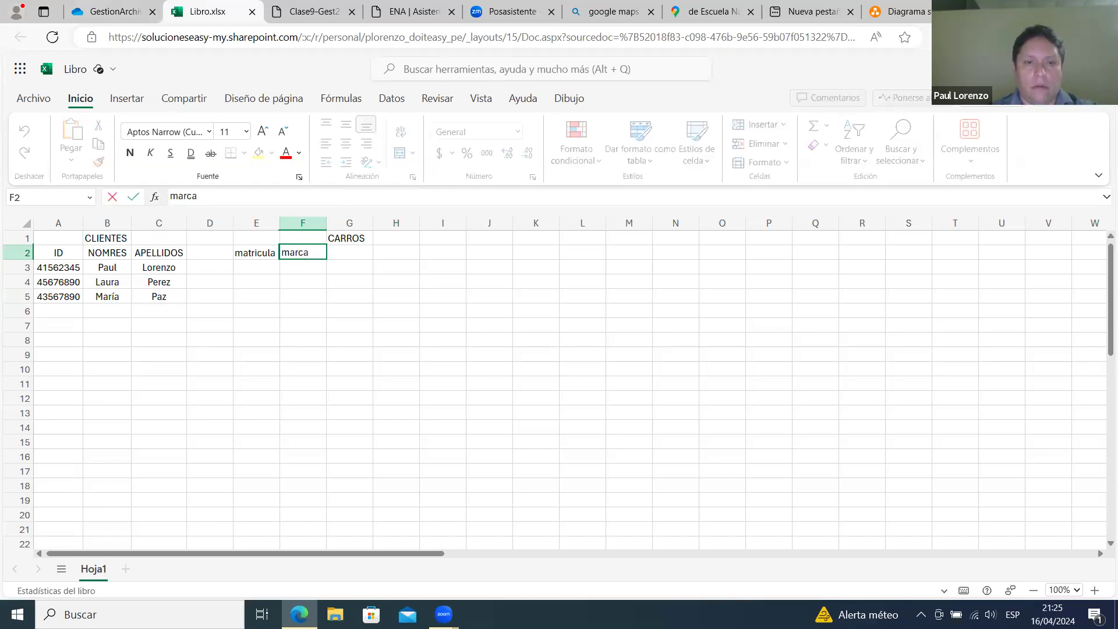
pyautogui.press('Tab')
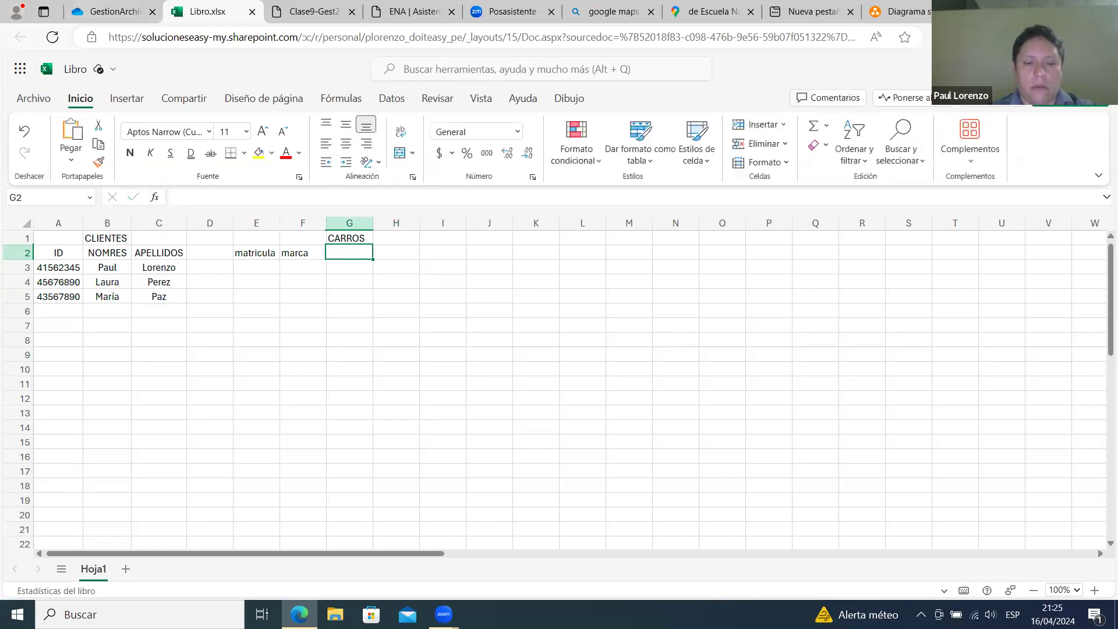
pyautogui.write('co')
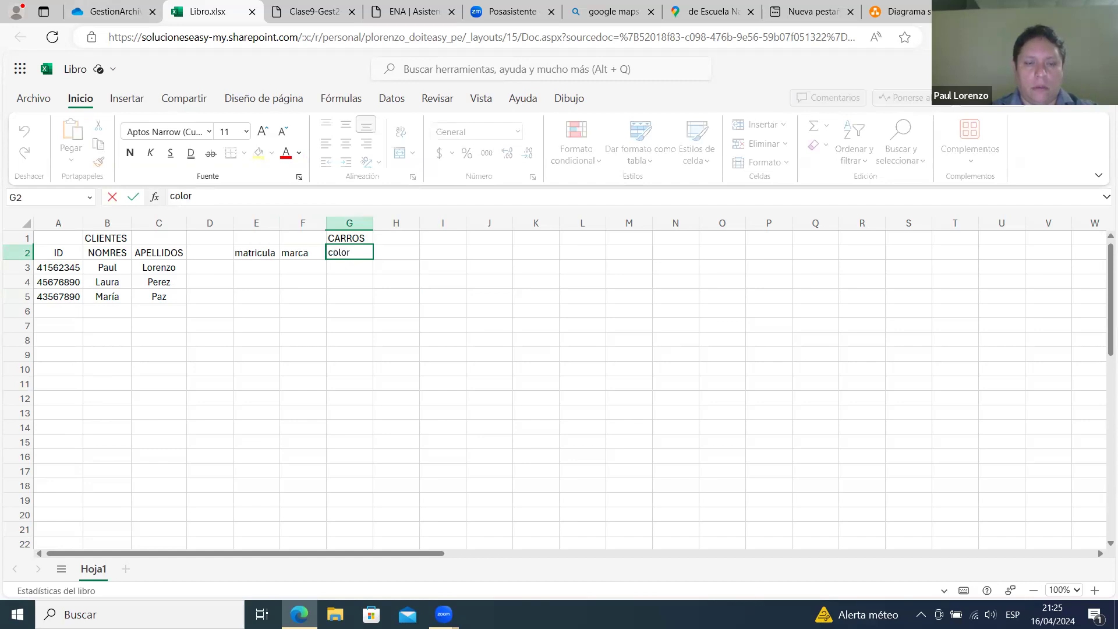
pyautogui.write('lor')
pyautogui.press('Tab')
pyautogui.write('se')
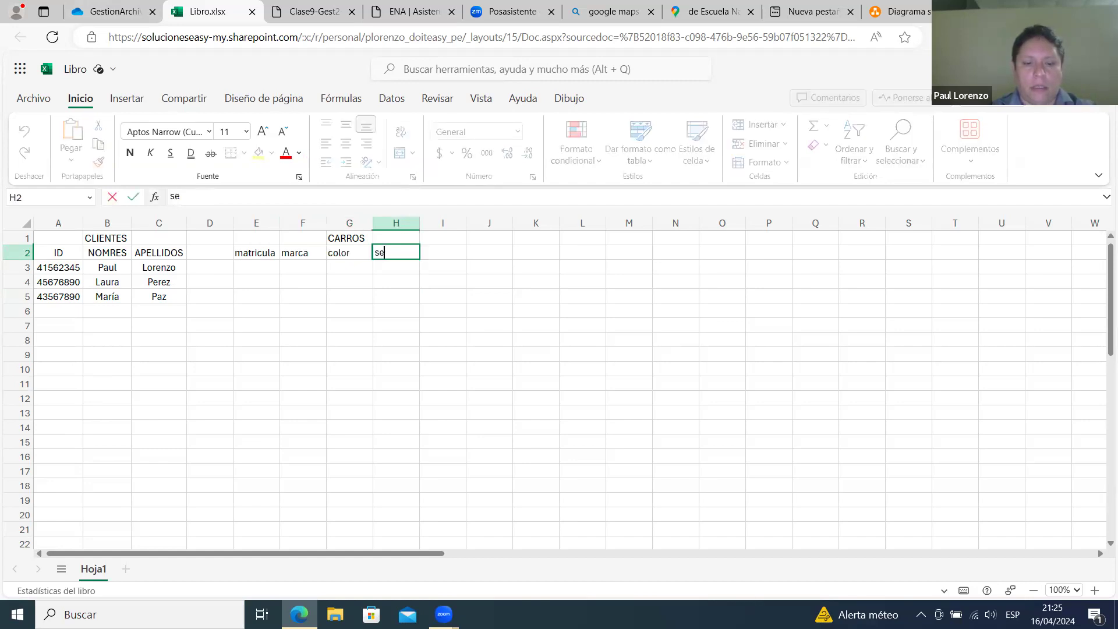
pyautogui.write('rie')
pyautogui.click(329, 292)
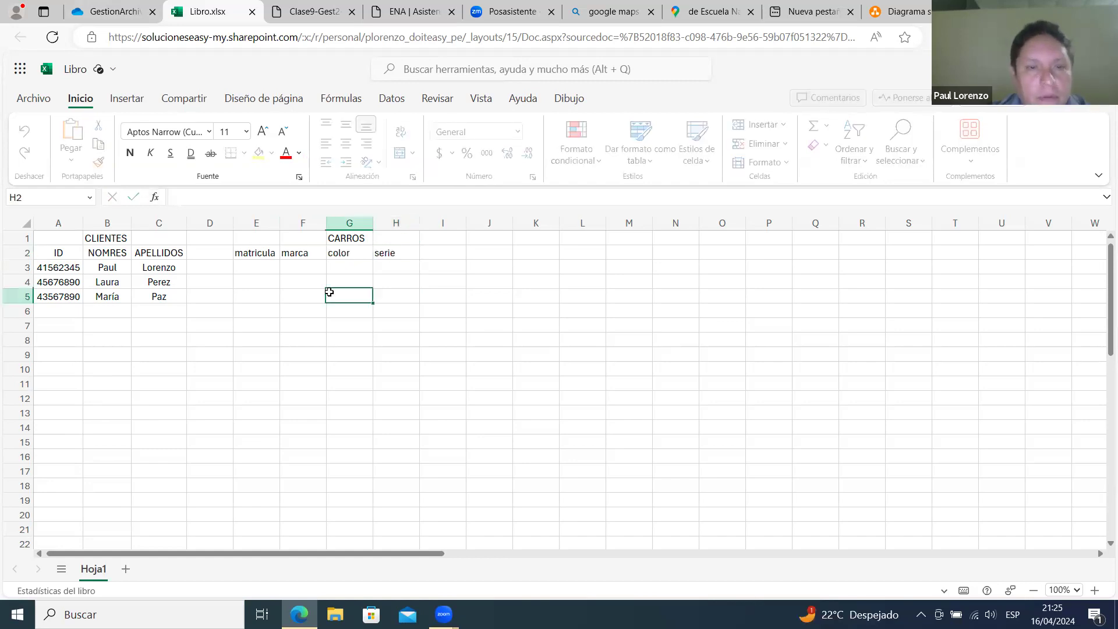
pyautogui.click(266, 249)
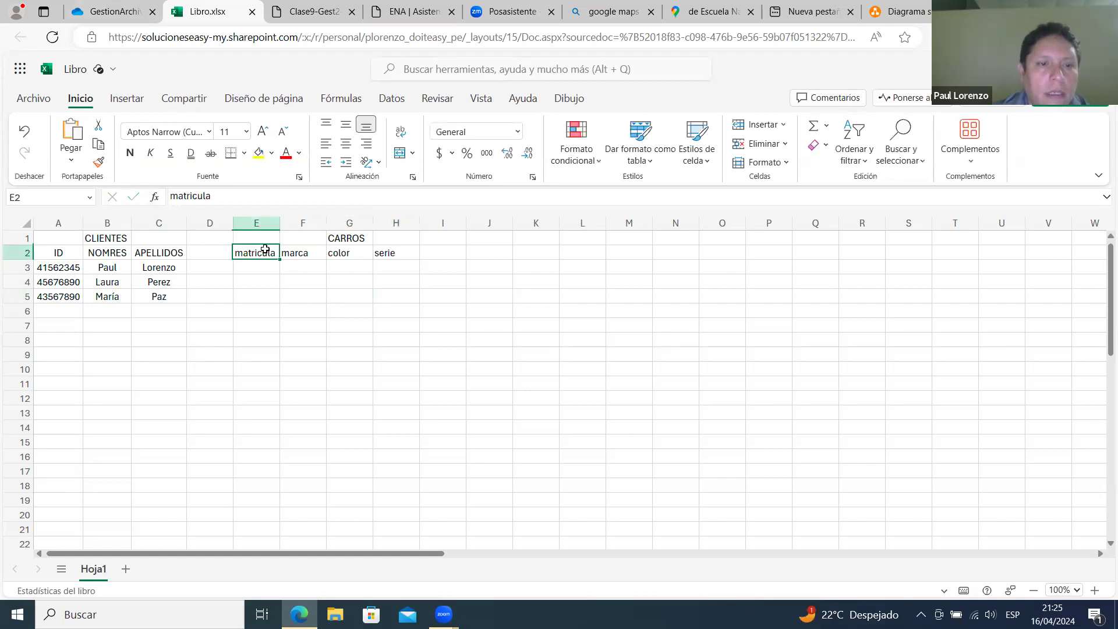
# Retype the E2 header in capitals as MATRICULA.
pyautogui.doubleClick(274, 256)
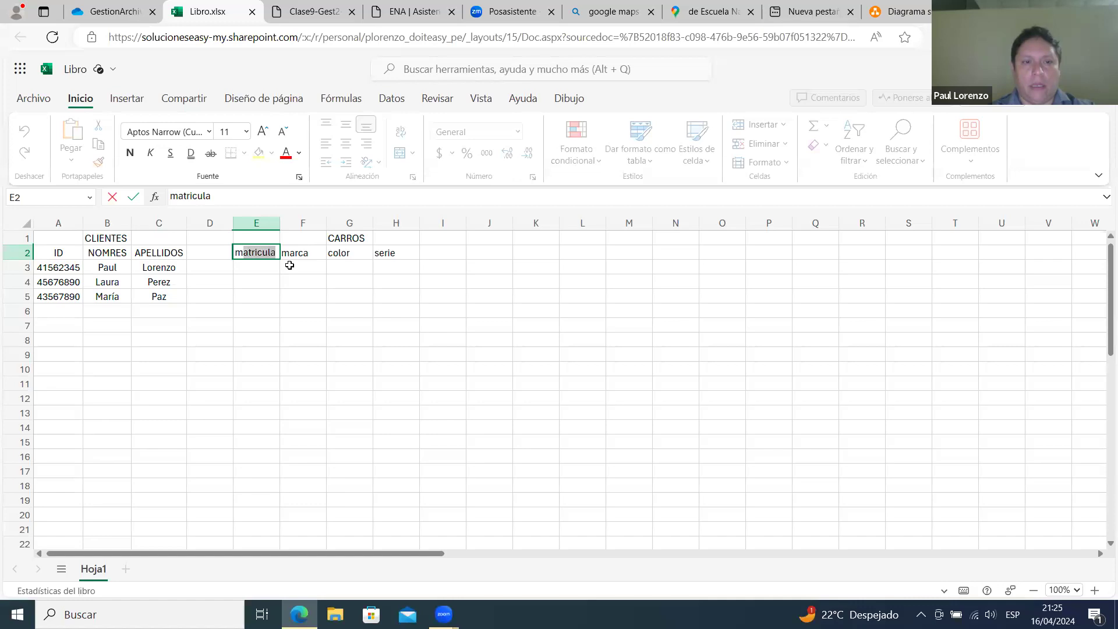
pyautogui.write('MATR')
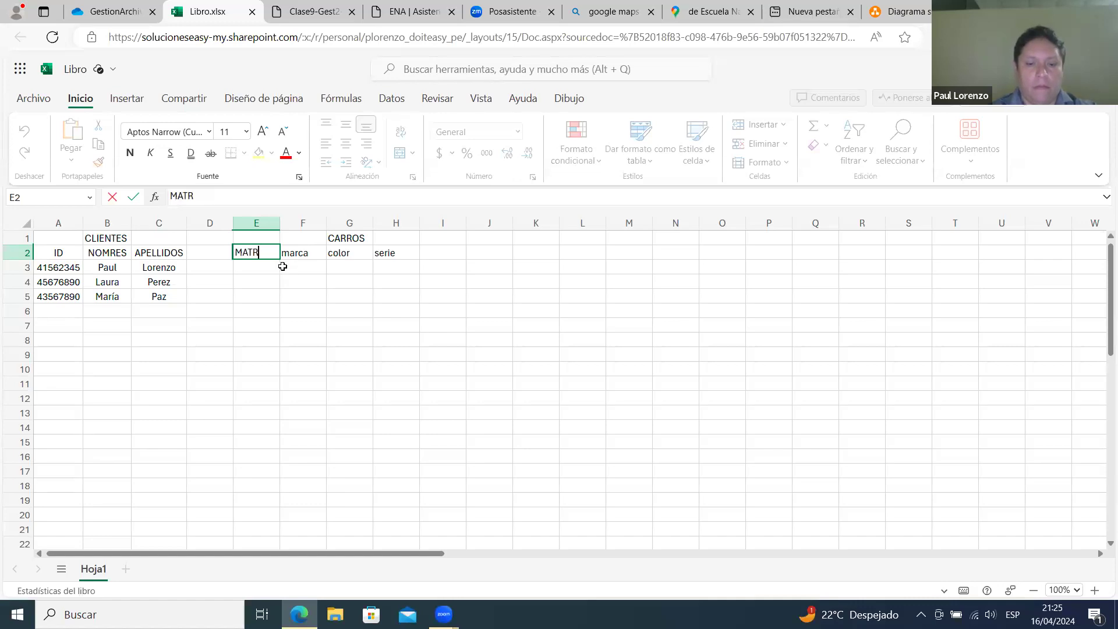
pyautogui.write('ICULA')
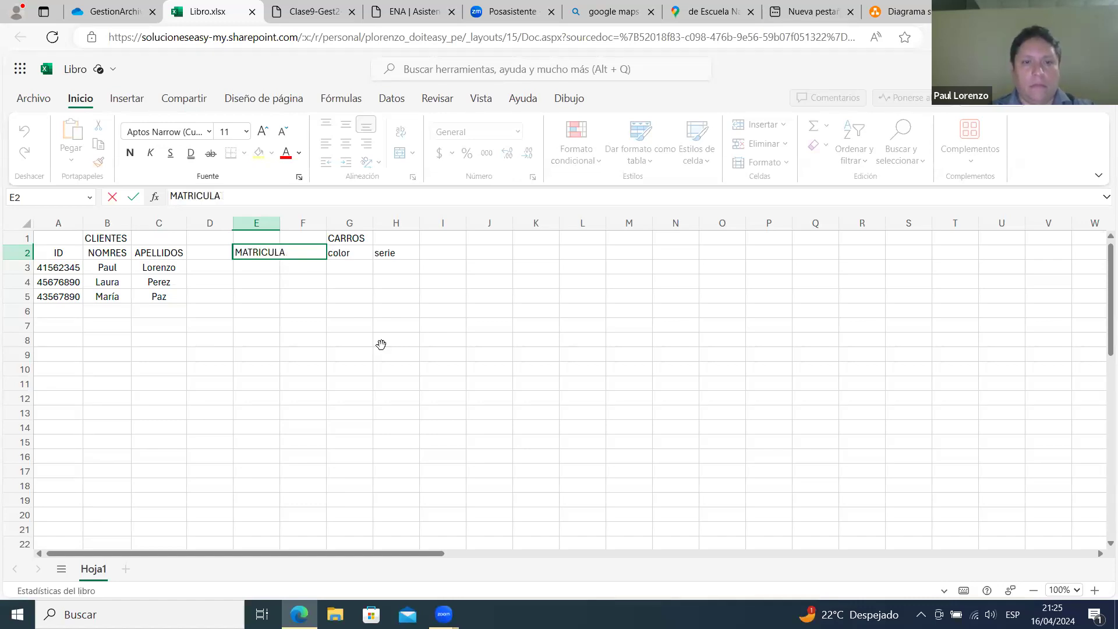
pyautogui.click(381, 344)
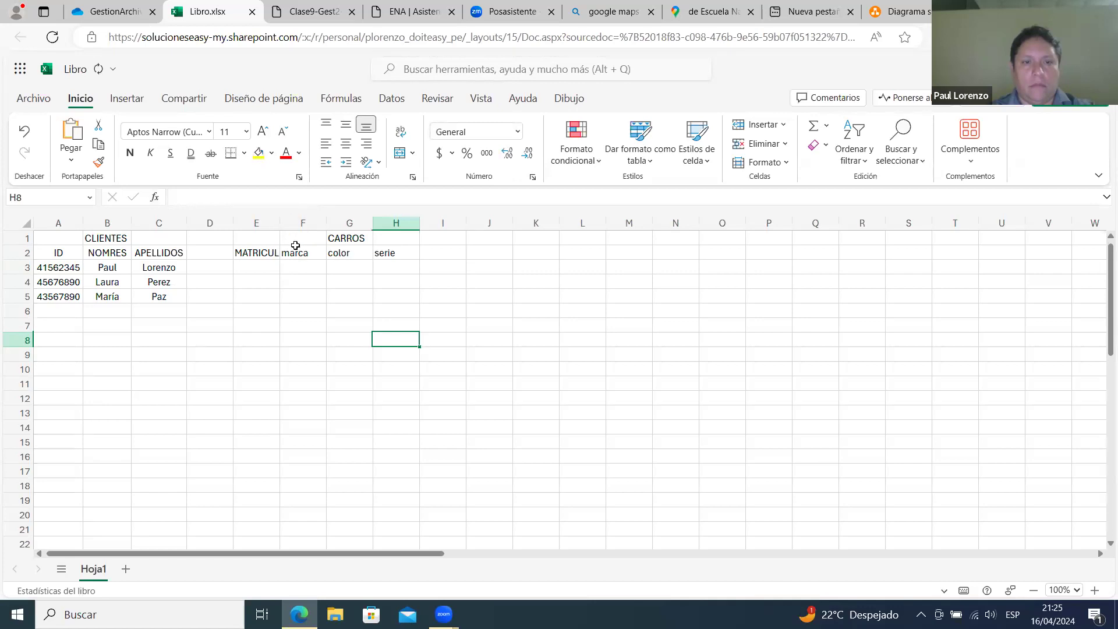
pyautogui.click(303, 254)
# Retype the F2:H2 headers in capitals as MARCA, COLOR and SERIE.
pyautogui.doubleClick(304, 255)
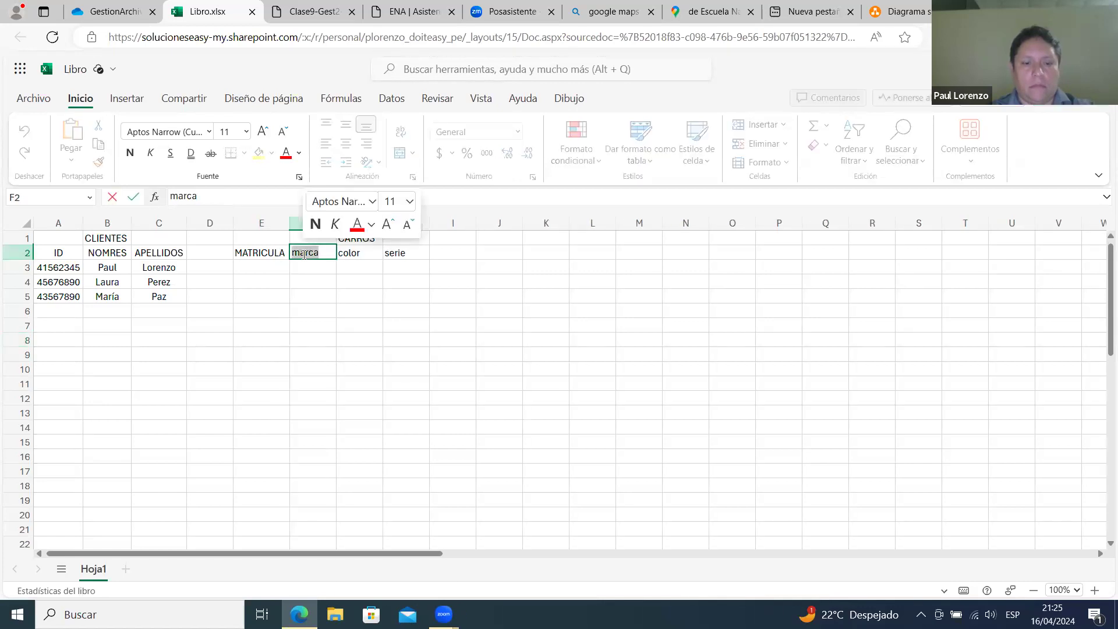
pyautogui.write('MARCA')
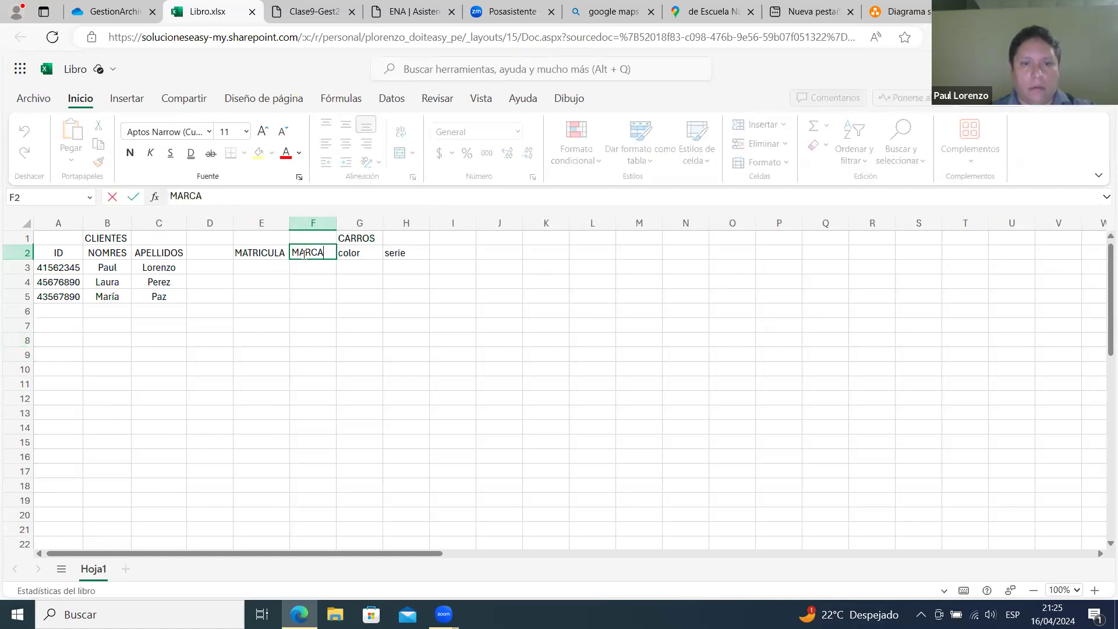
pyautogui.click(356, 252)
pyautogui.doubleClick(357, 254)
pyautogui.moveTo(357, 255); pyautogui.dragTo(334, 251)
pyautogui.write('COLOR')
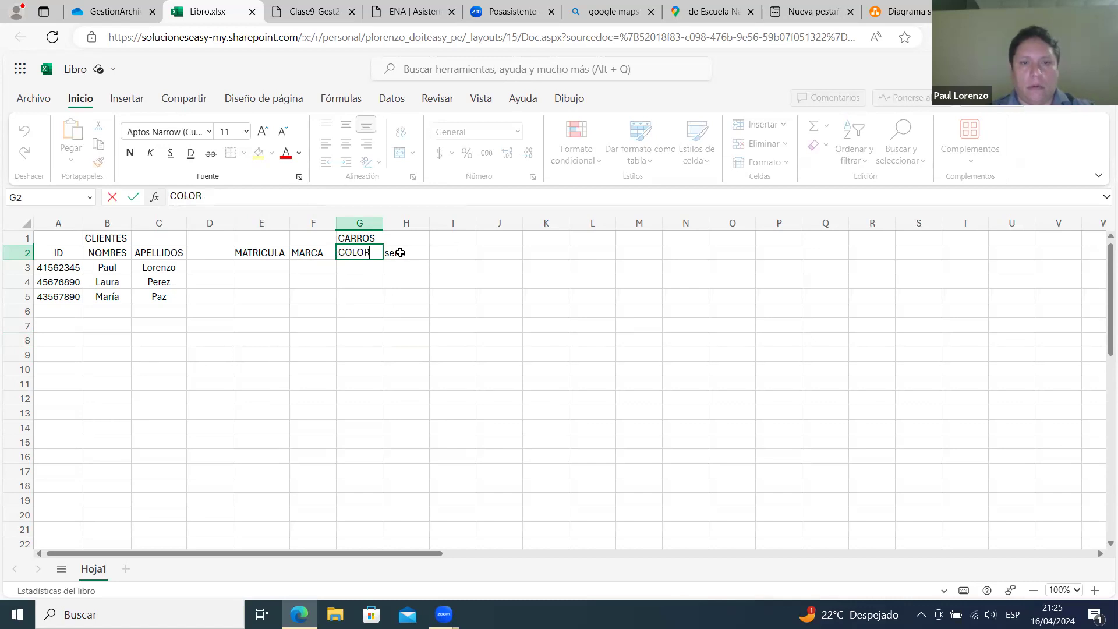
pyautogui.click(400, 252)
pyautogui.write('SERIE')
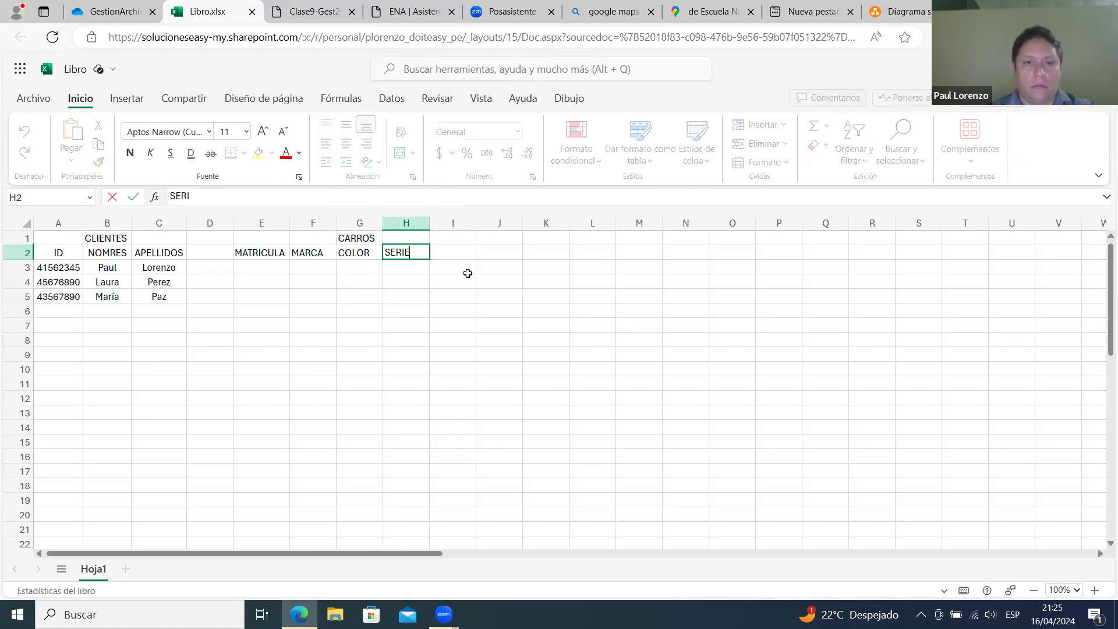
pyautogui.click(459, 279)
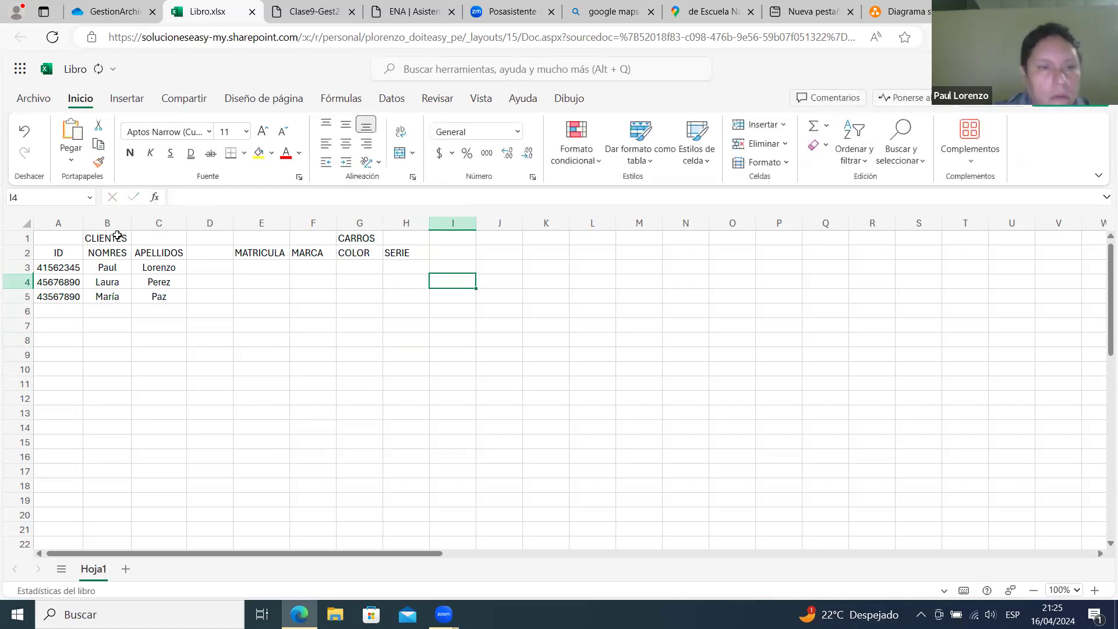
# Make the CLIENTES headers in A2:C2 bold.
pyautogui.click(58, 251)
pyautogui.moveTo(65, 253); pyautogui.dragTo(137, 255)
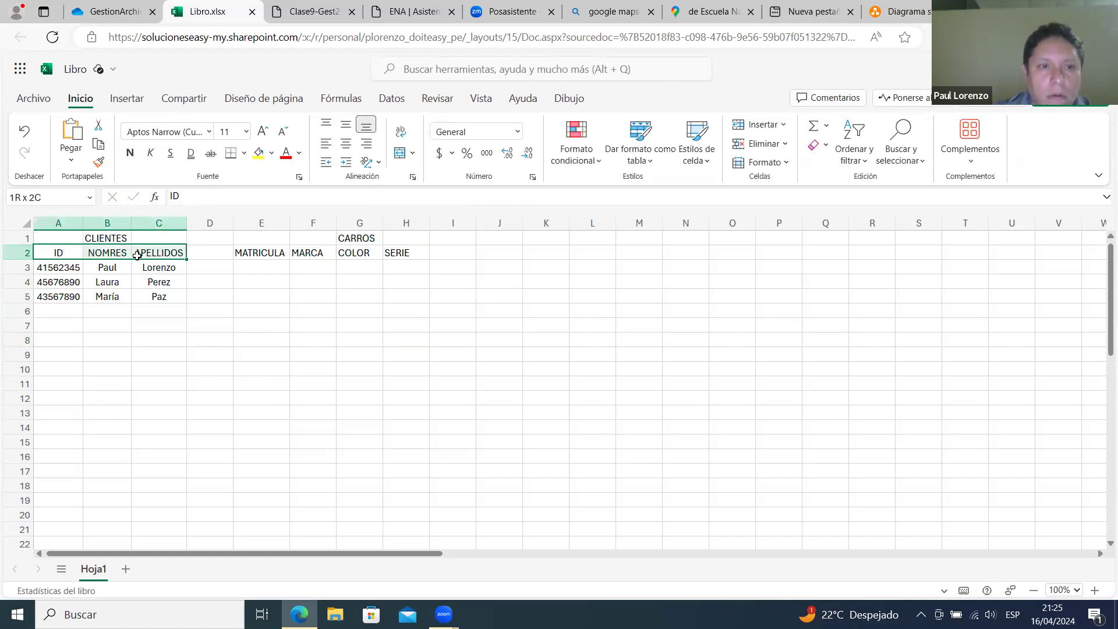
pyautogui.click(130, 153)
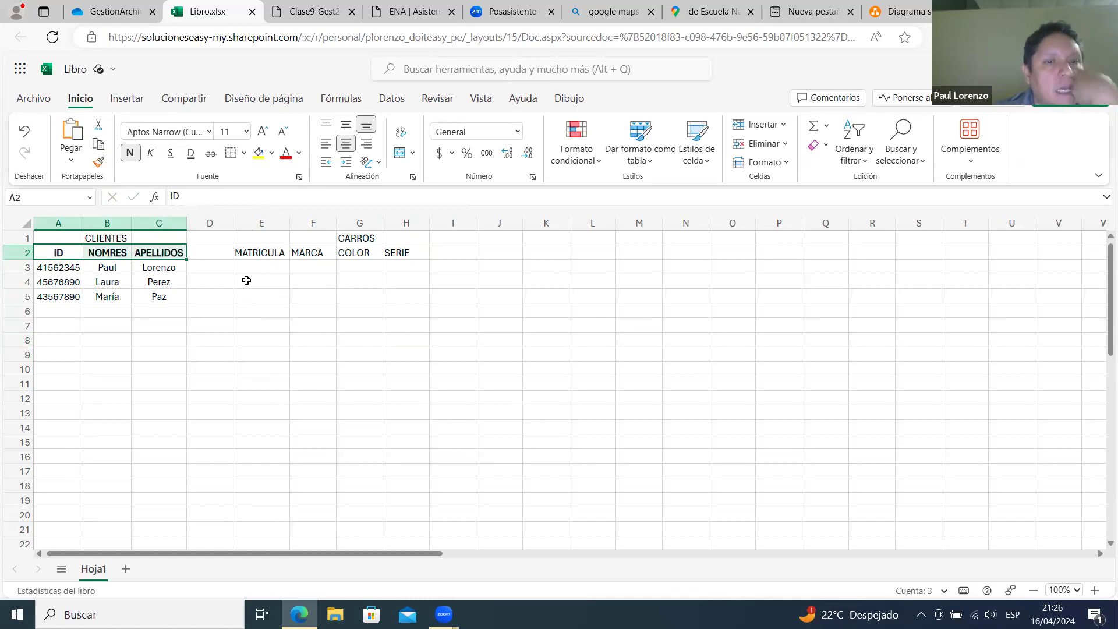
# Center the CARROS table area E2:H5 and bold its header row.
pyautogui.moveTo(246, 255); pyautogui.dragTo(399, 300)
pyautogui.click(343, 146)
pyautogui.click(345, 146)
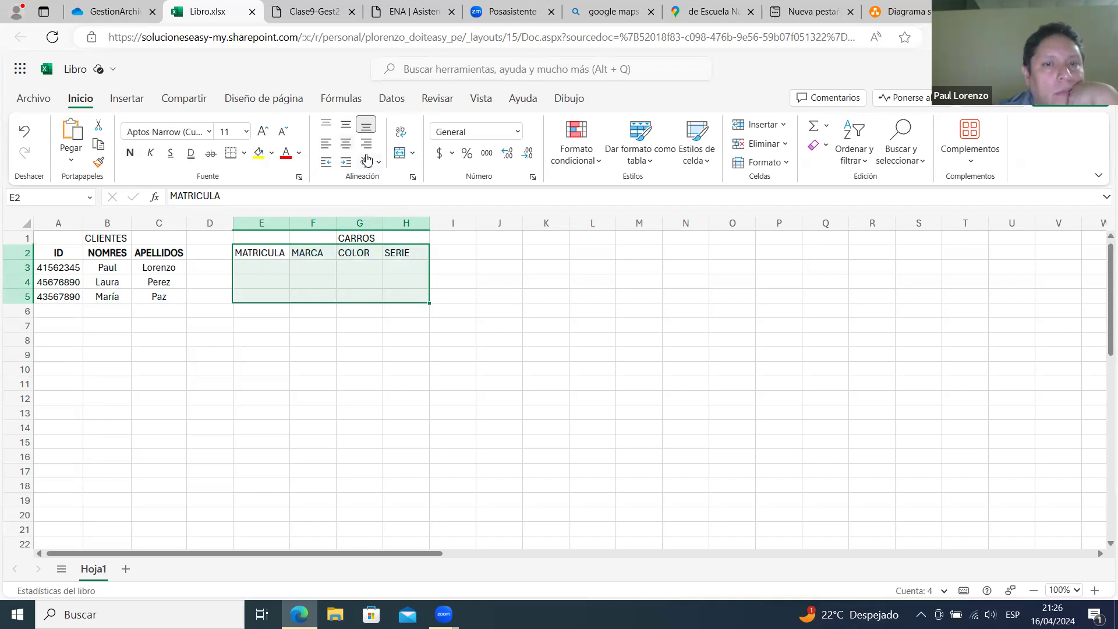
pyautogui.click(346, 145)
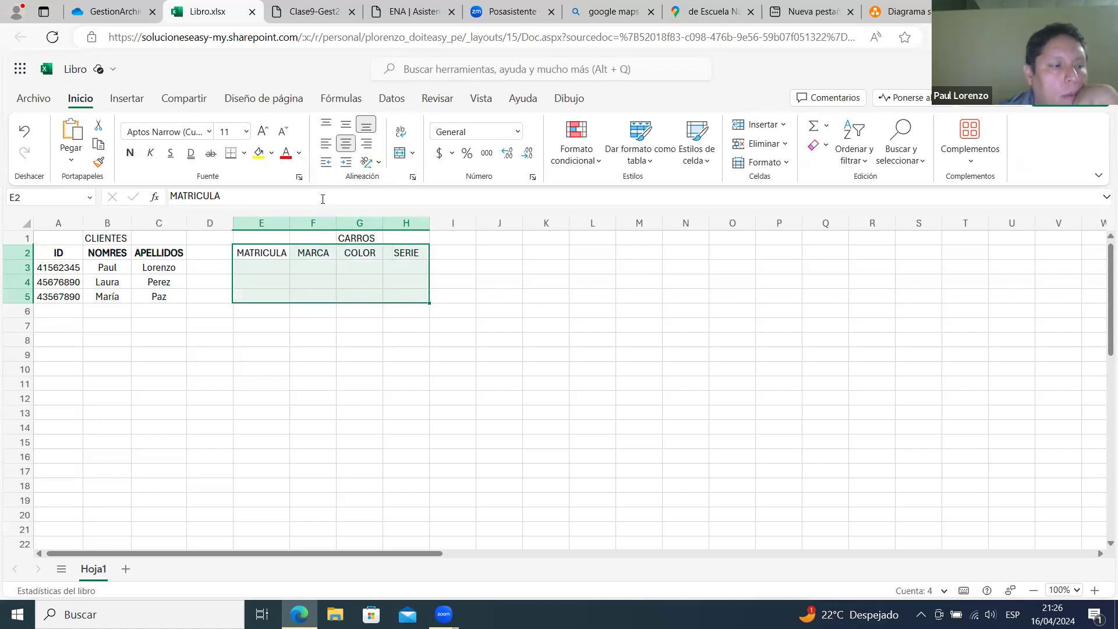
pyautogui.click(387, 311)
pyautogui.moveTo(271, 254); pyautogui.dragTo(403, 253)
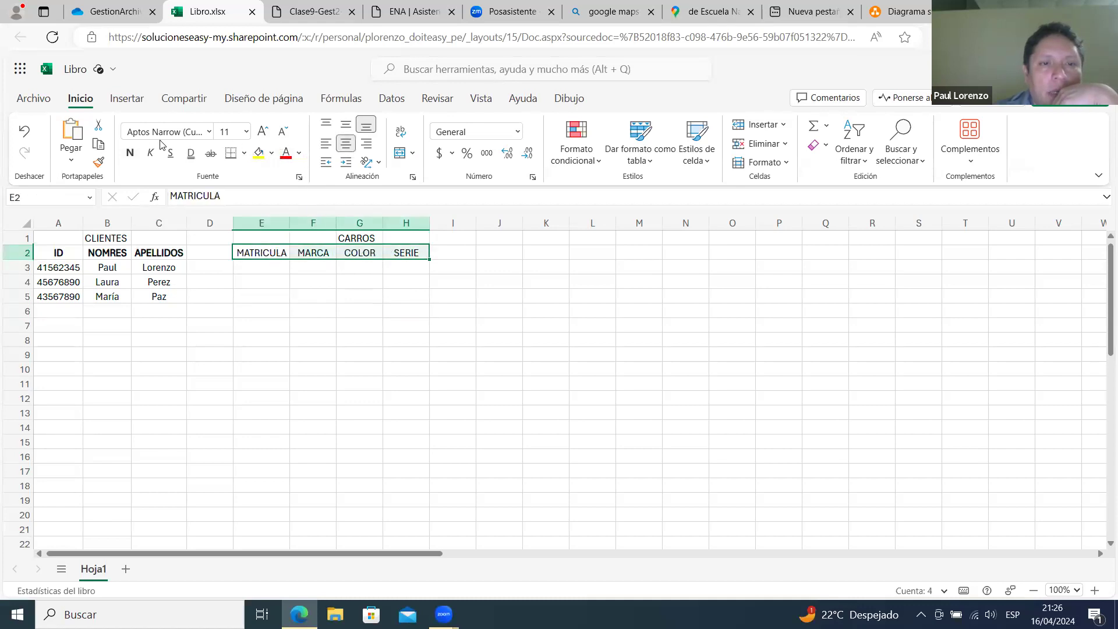
pyautogui.click(130, 152)
# Make the CLIENTES title in B1 and the CARROS title in G1 red and bold.
pyautogui.click(122, 241)
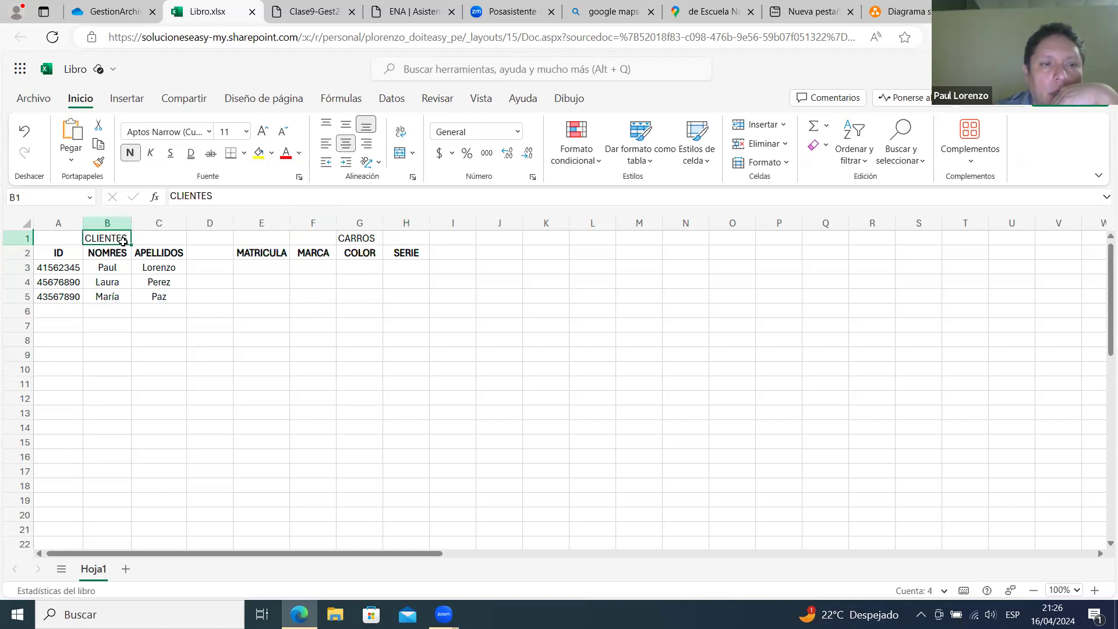
pyautogui.click(281, 155)
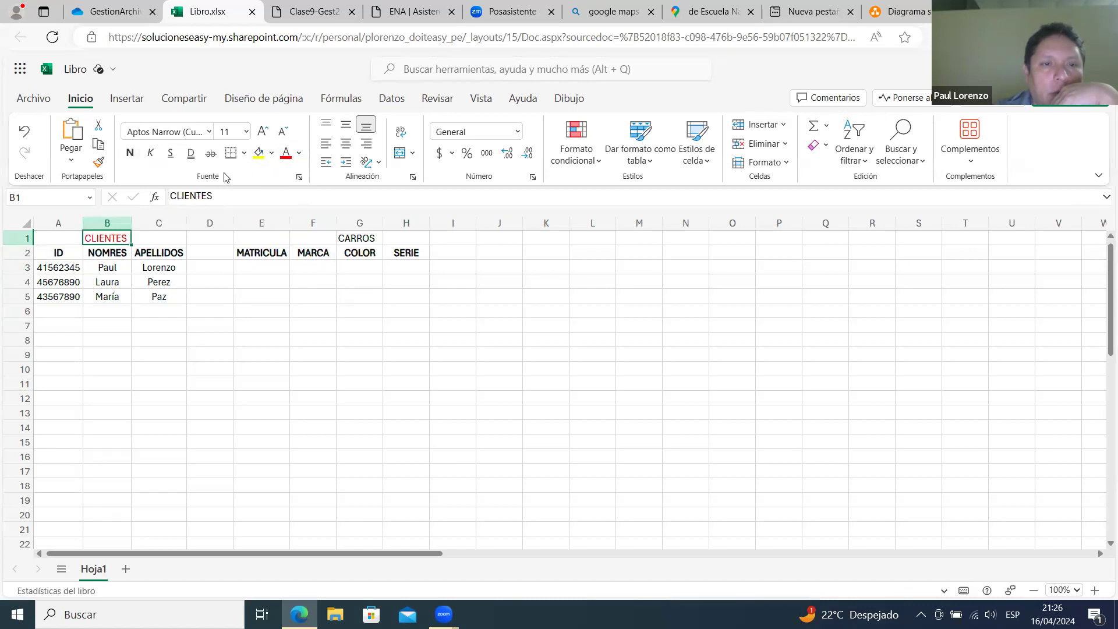
pyautogui.click(131, 155)
pyautogui.click(351, 240)
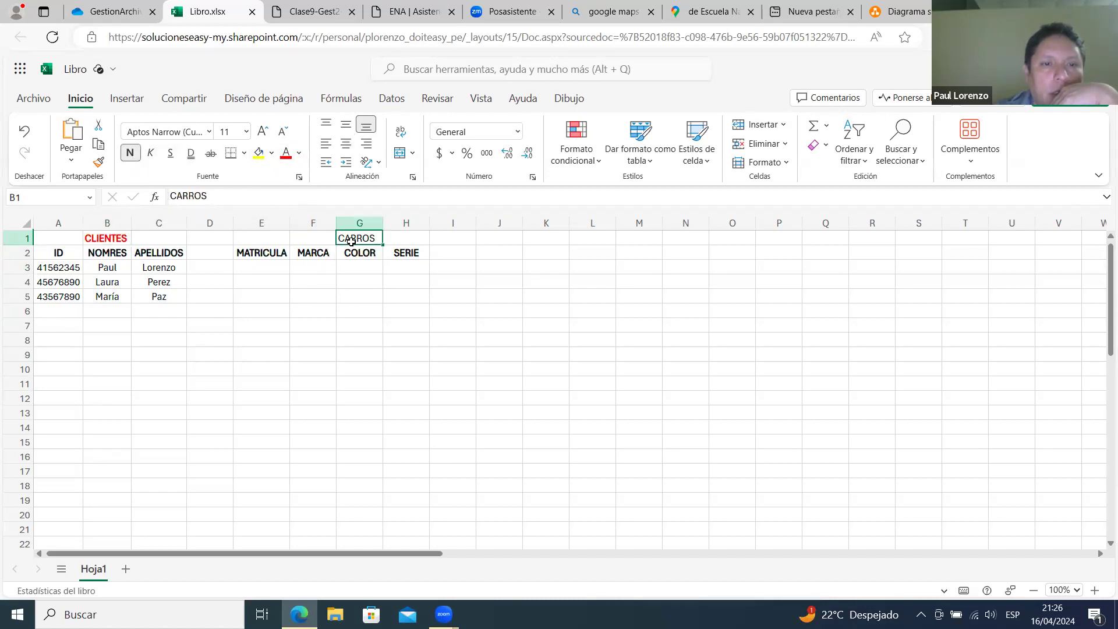
pyautogui.click(288, 160)
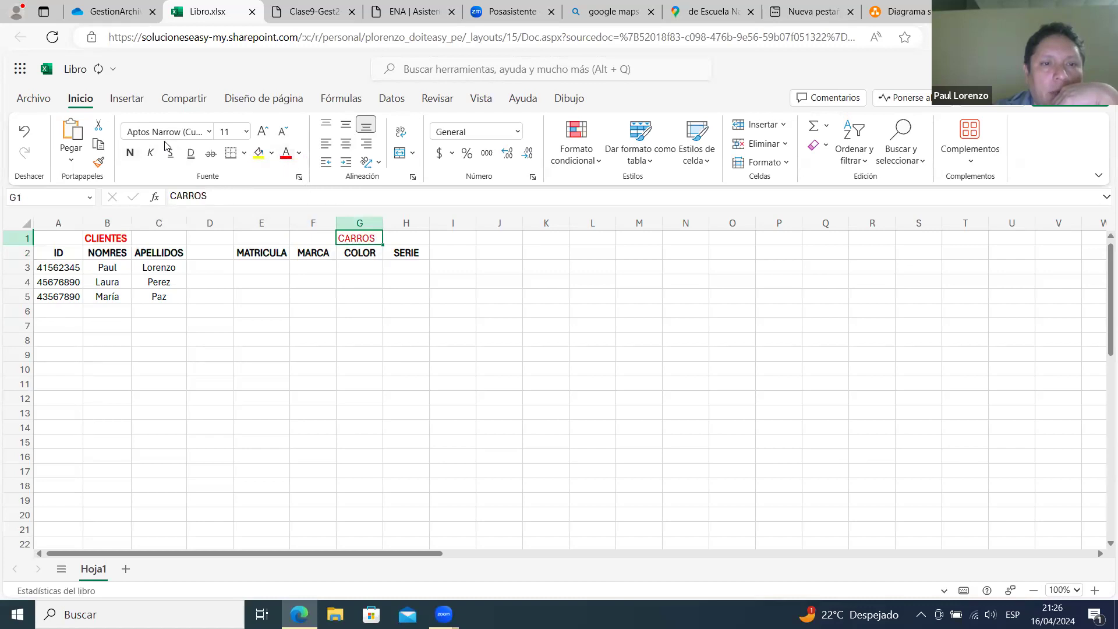
pyautogui.click(130, 153)
pyautogui.click(271, 271)
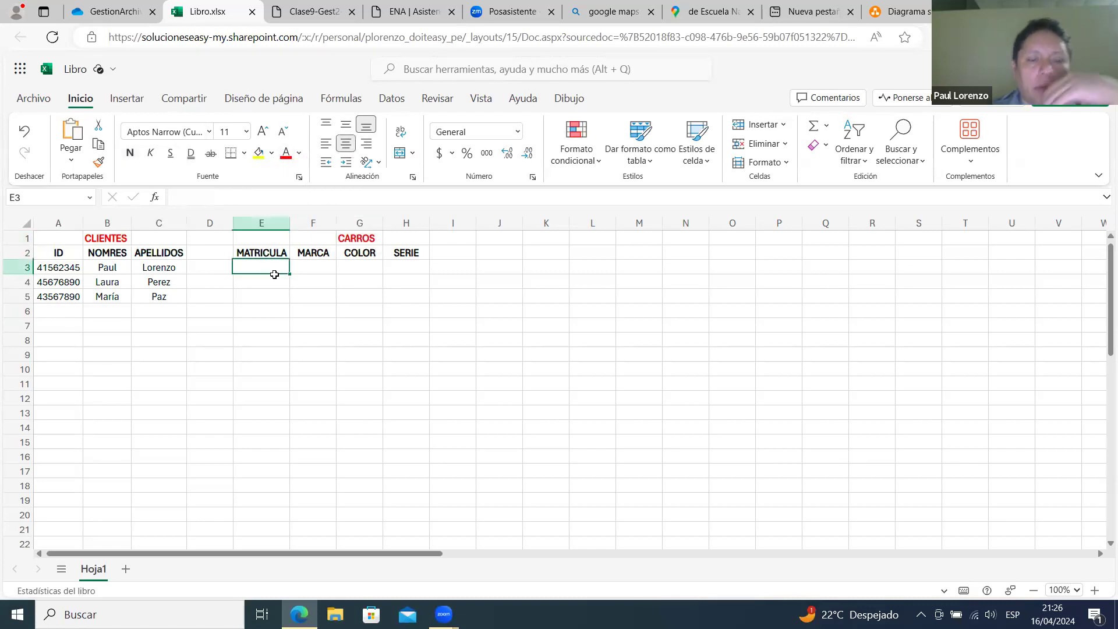
pyautogui.write('45ghyr')
pyautogui.click(310, 278)
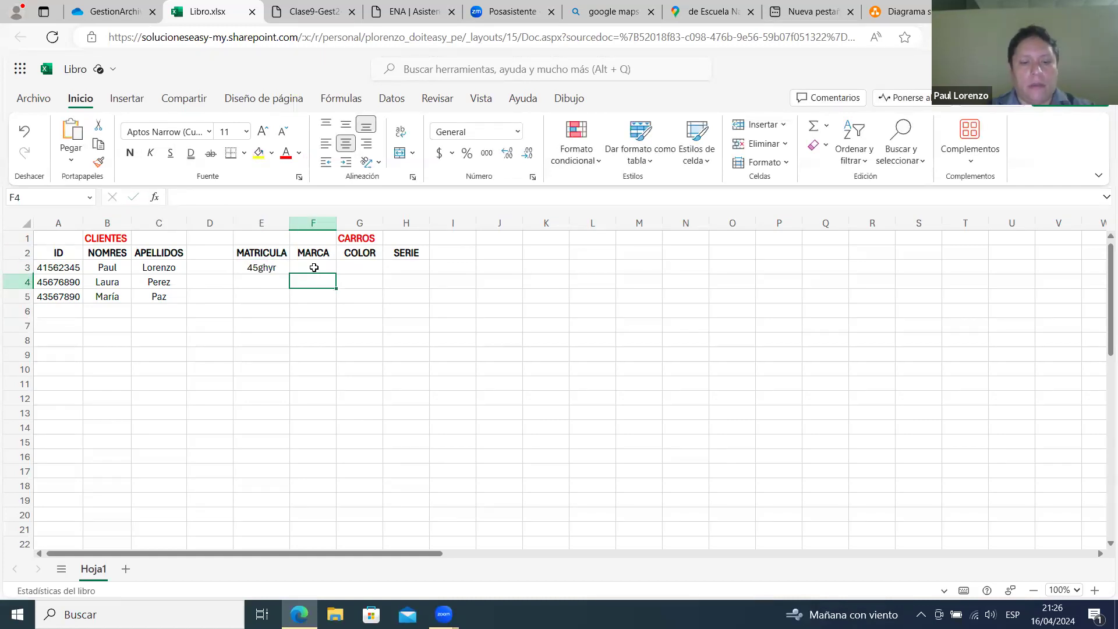
pyautogui.write('Ya')
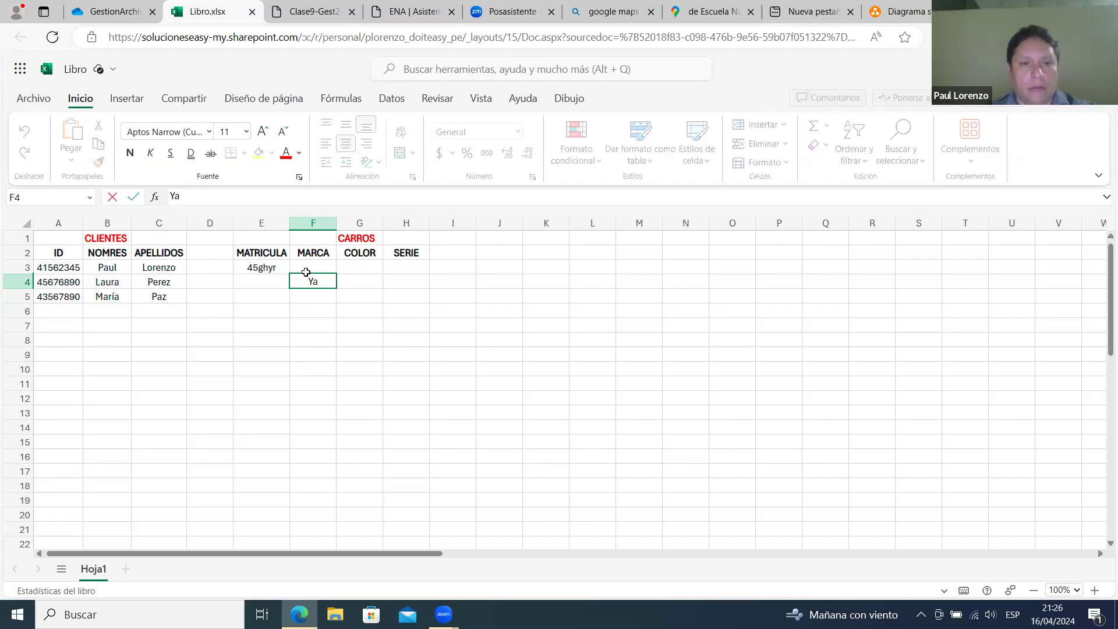
pyautogui.click(313, 265)
pyautogui.write('Toyota')
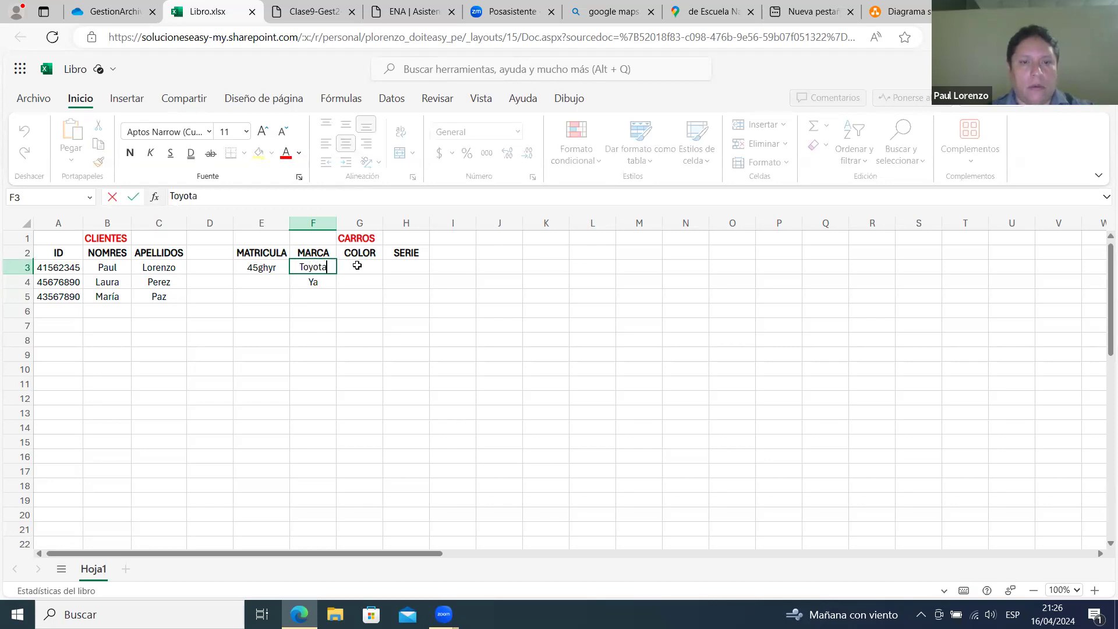
pyautogui.click(357, 266)
pyautogui.write('rojo')
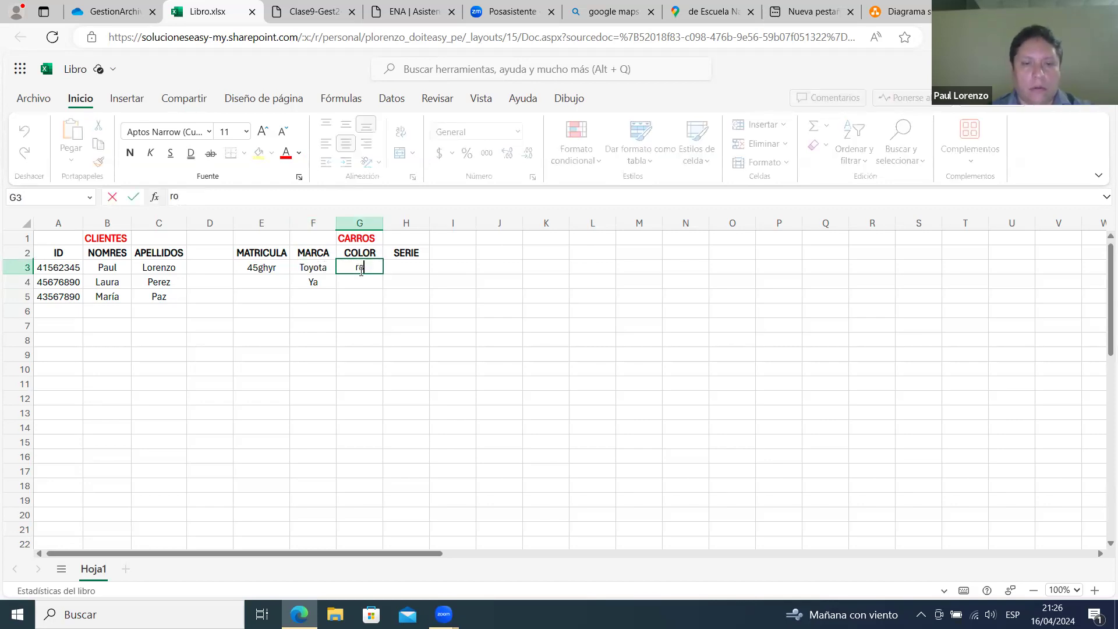
pyautogui.click(397, 269)
pyautogui.write('3454354546546')
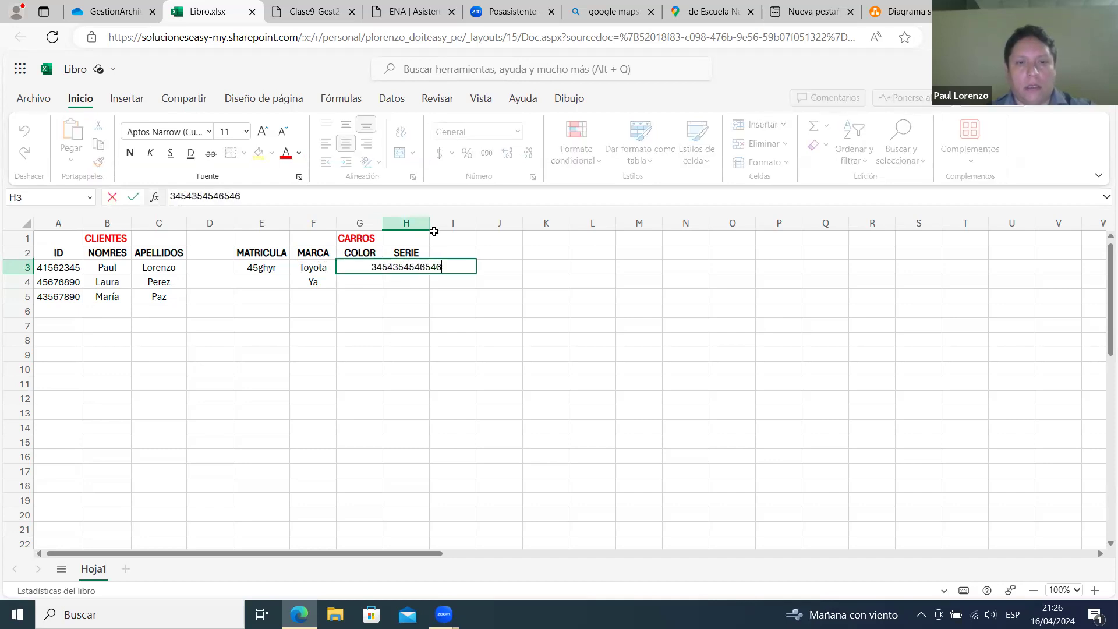
pyautogui.click(693, 353)
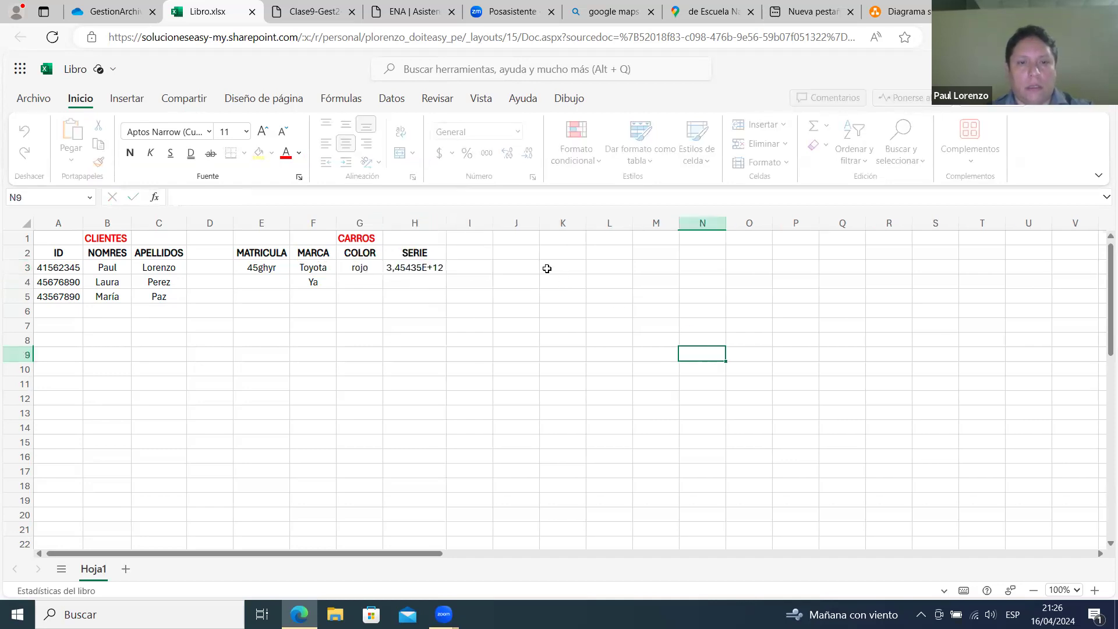
# Widen column H to fit the serial number and open H3 to check its digits.
pyautogui.click(448, 224)
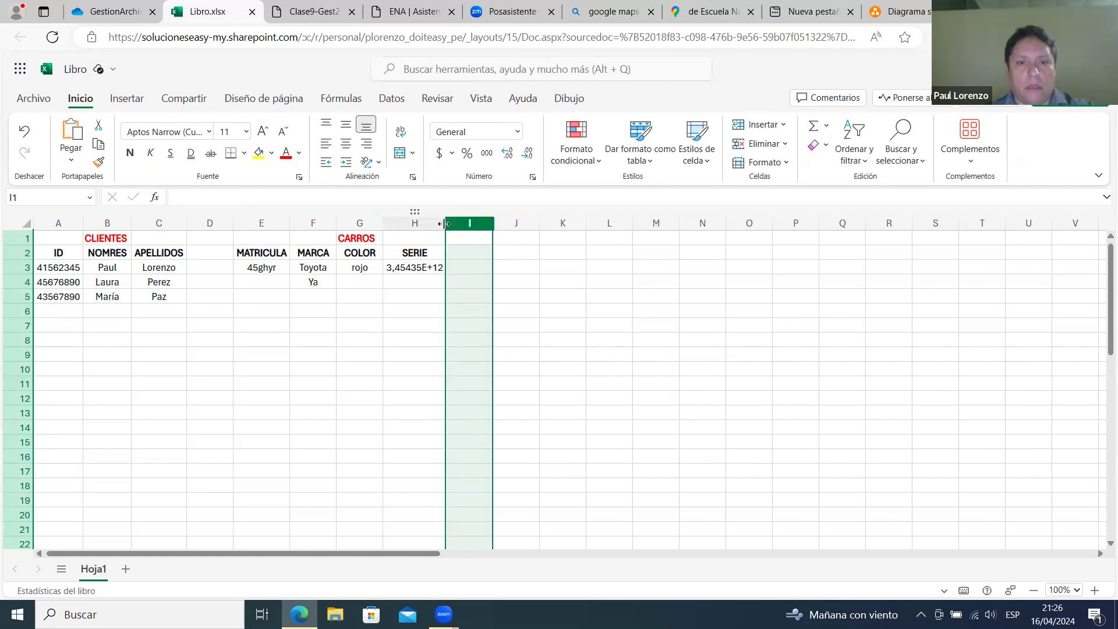
pyautogui.moveTo(447, 225); pyautogui.dragTo(483, 225)
pyautogui.click(466, 267)
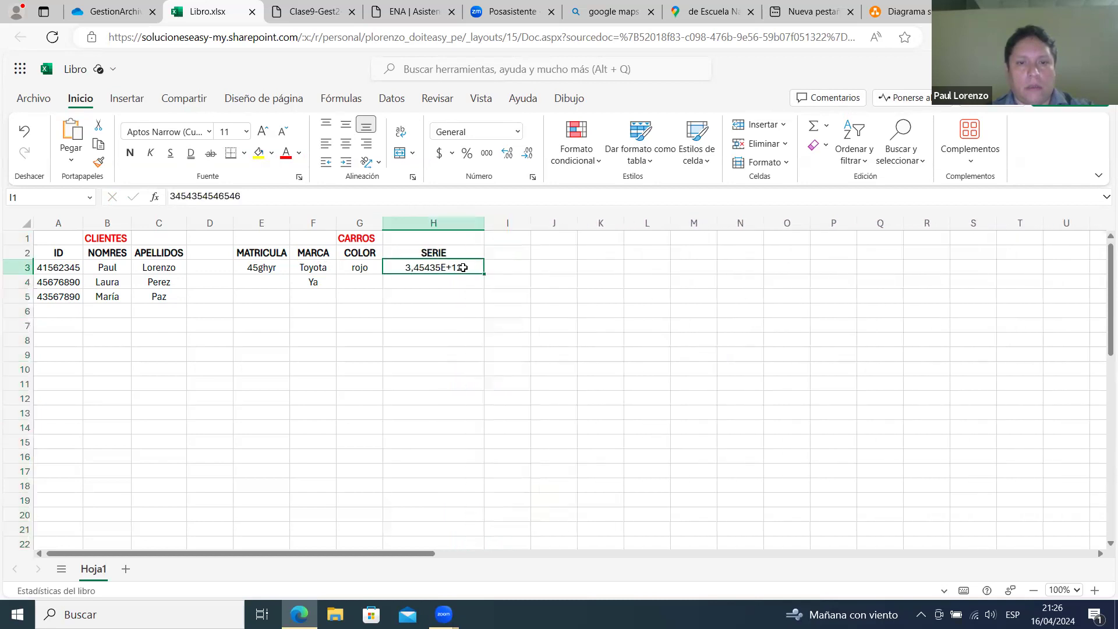
pyautogui.doubleClick(471, 267)
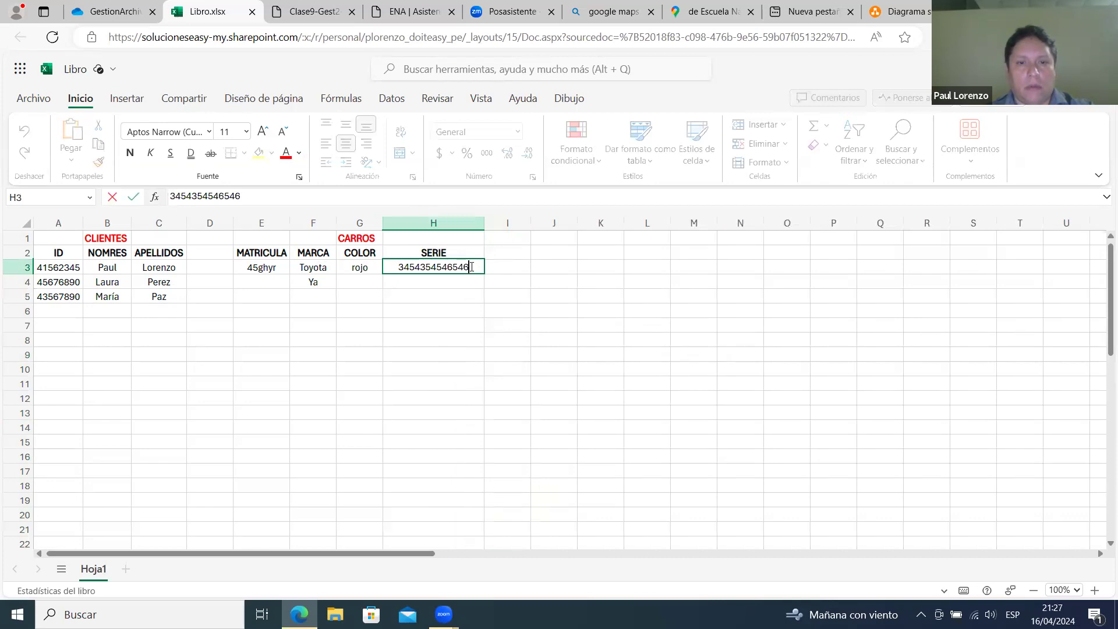
pyautogui.click(482, 304)
pyautogui.click(464, 269)
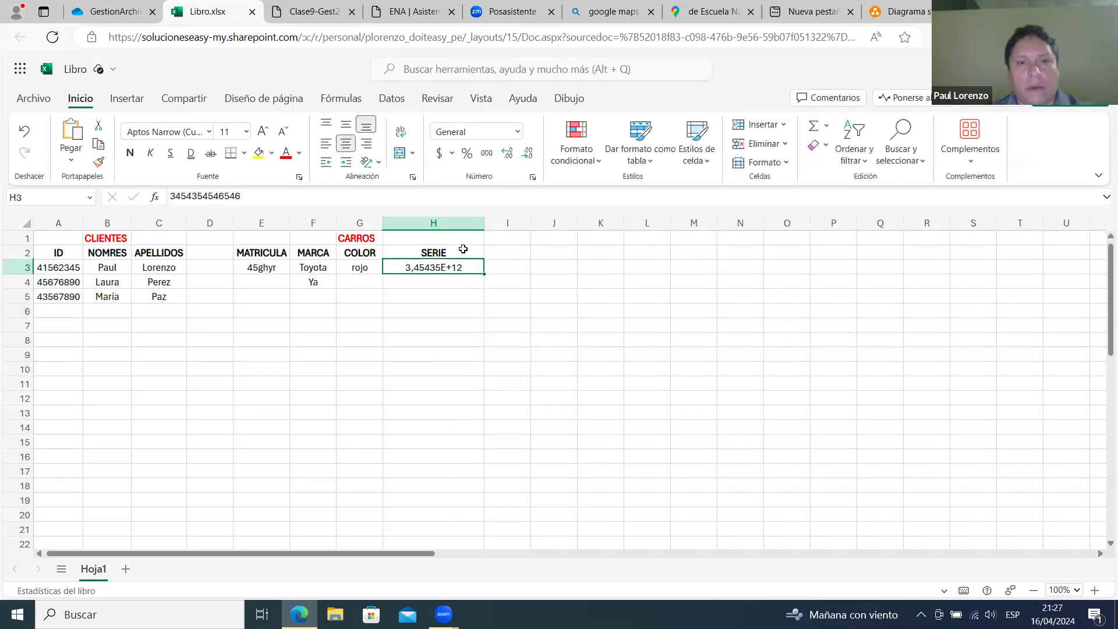
pyautogui.click(518, 133)
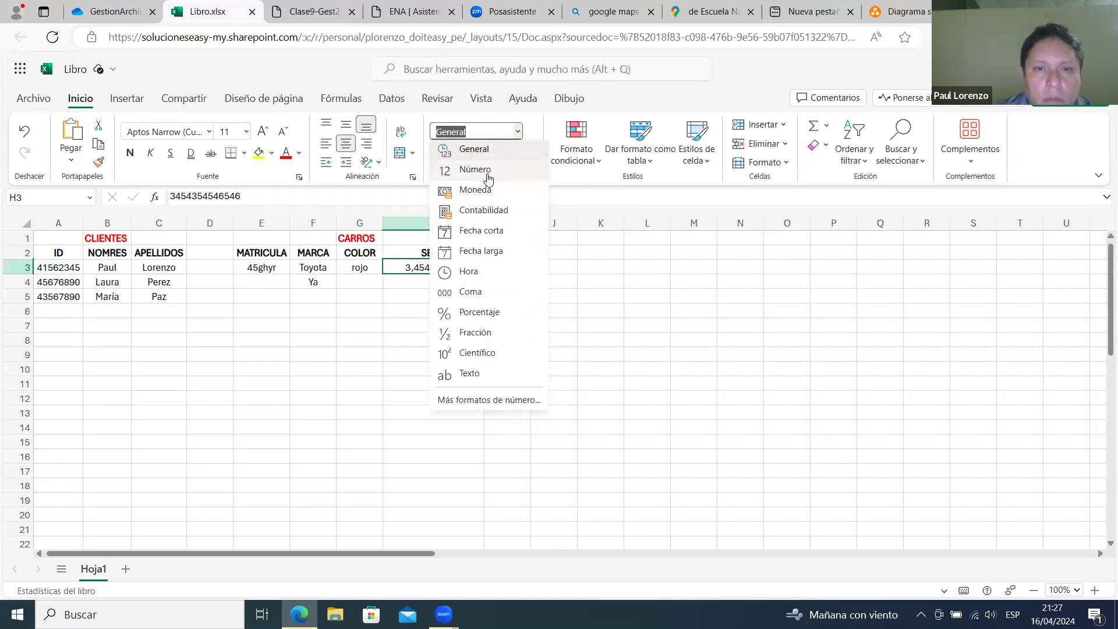
pyautogui.click(487, 170)
pyautogui.click(516, 290)
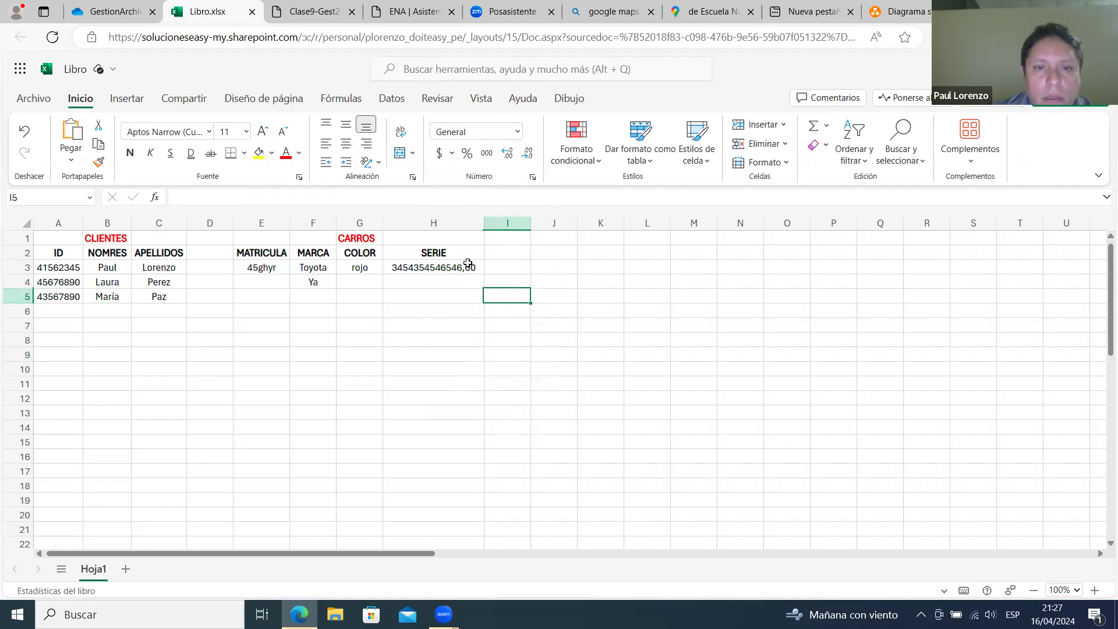
pyautogui.click(468, 263)
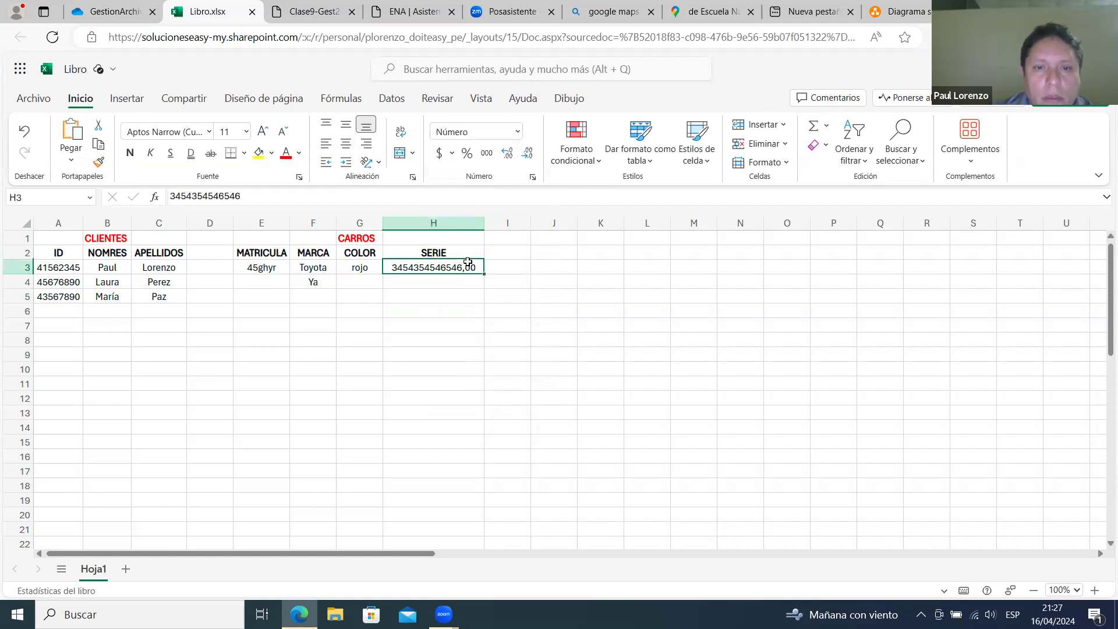
pyautogui.click(509, 154)
pyautogui.click(528, 154)
pyautogui.click(528, 154)
pyautogui.click(527, 153)
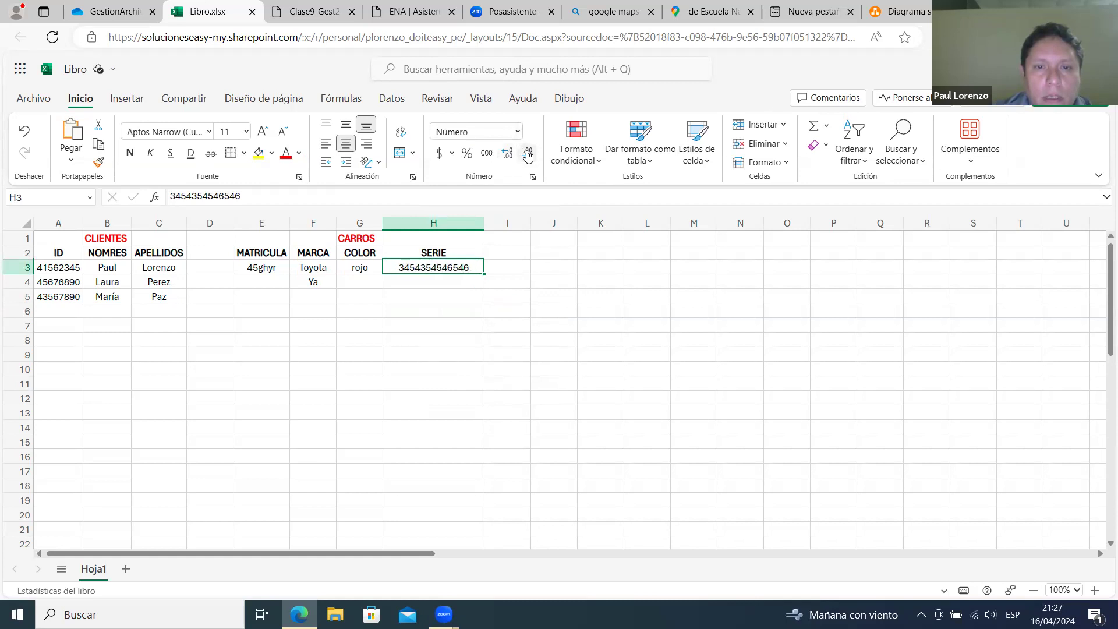
pyautogui.click(539, 281)
pyautogui.click(463, 273)
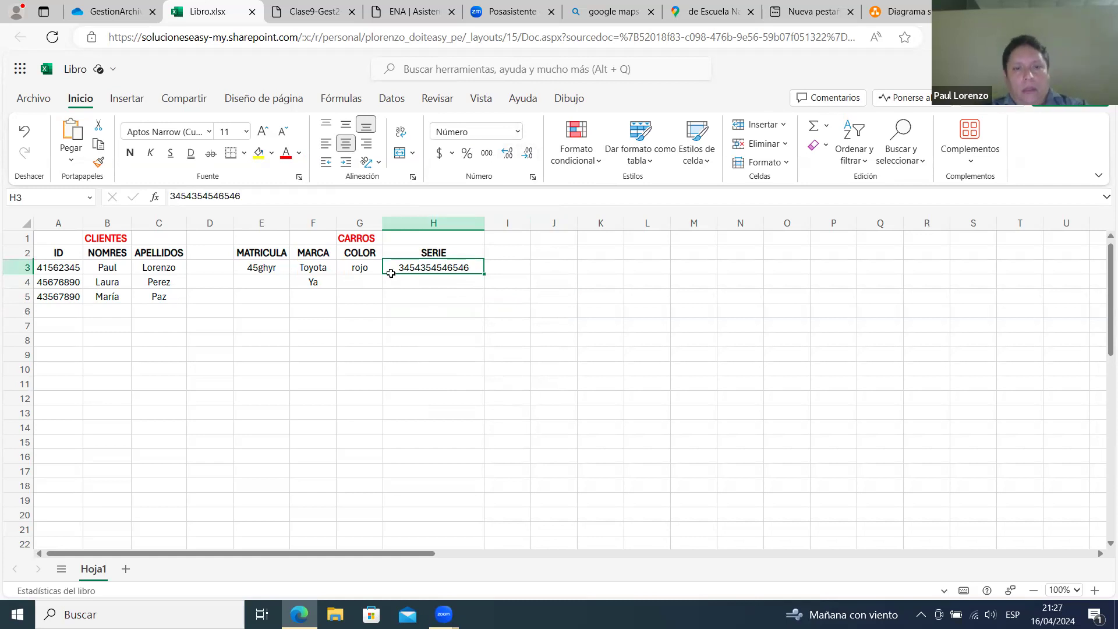
pyautogui.click(278, 278)
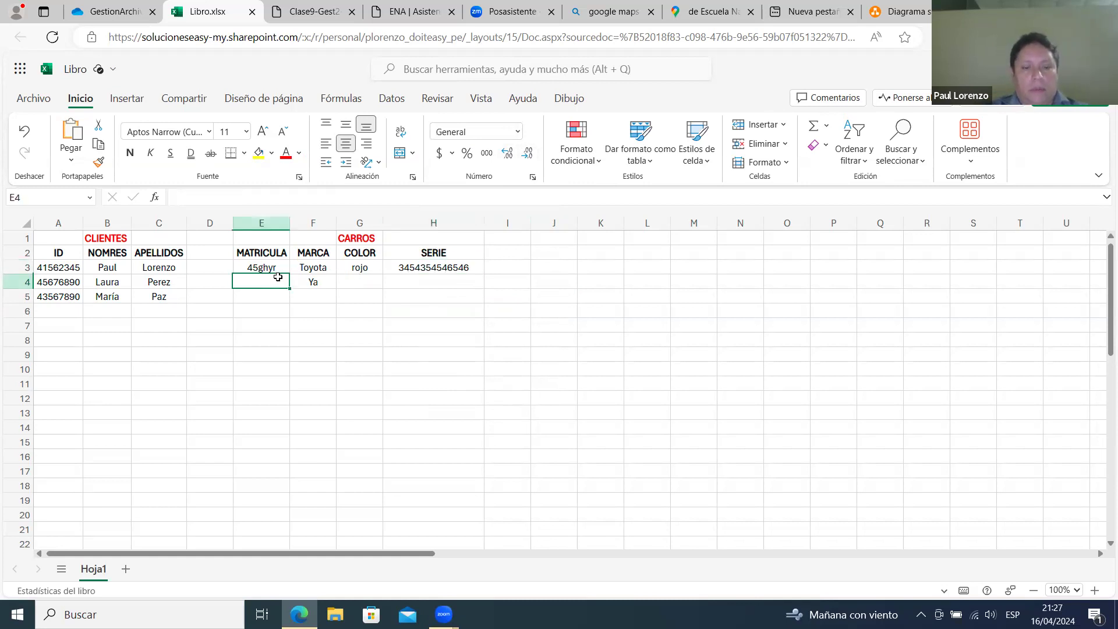
# Enter plate 987ghg and brand Nissan in the second CARROS row.
pyautogui.write('987ghg')
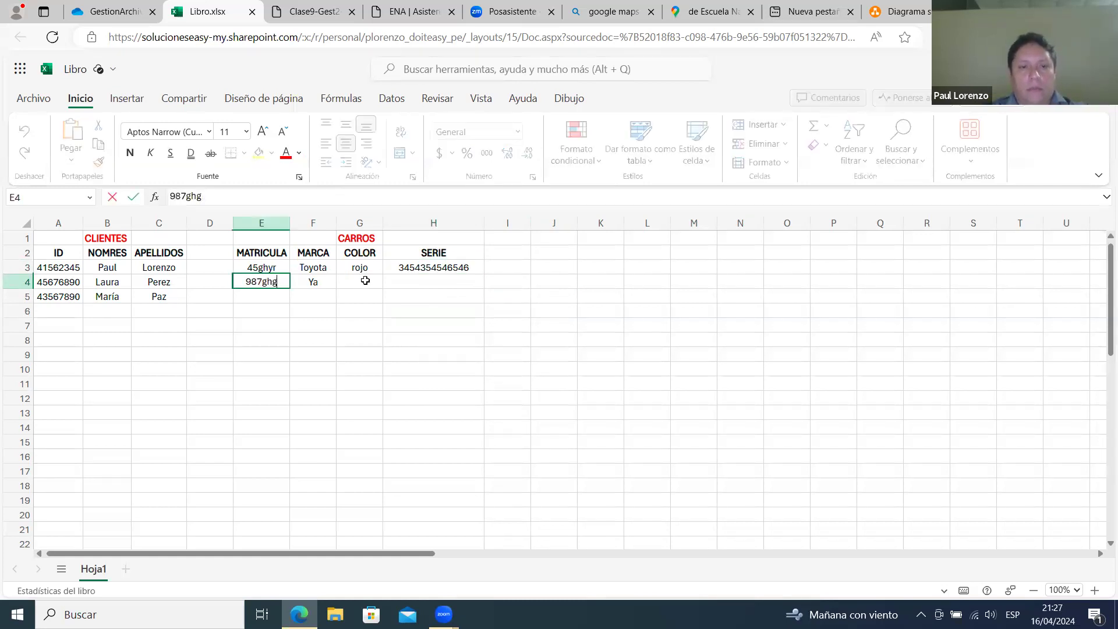
pyautogui.click(318, 282)
pyautogui.write('Ya')
pyautogui.doubleClick(313, 284)
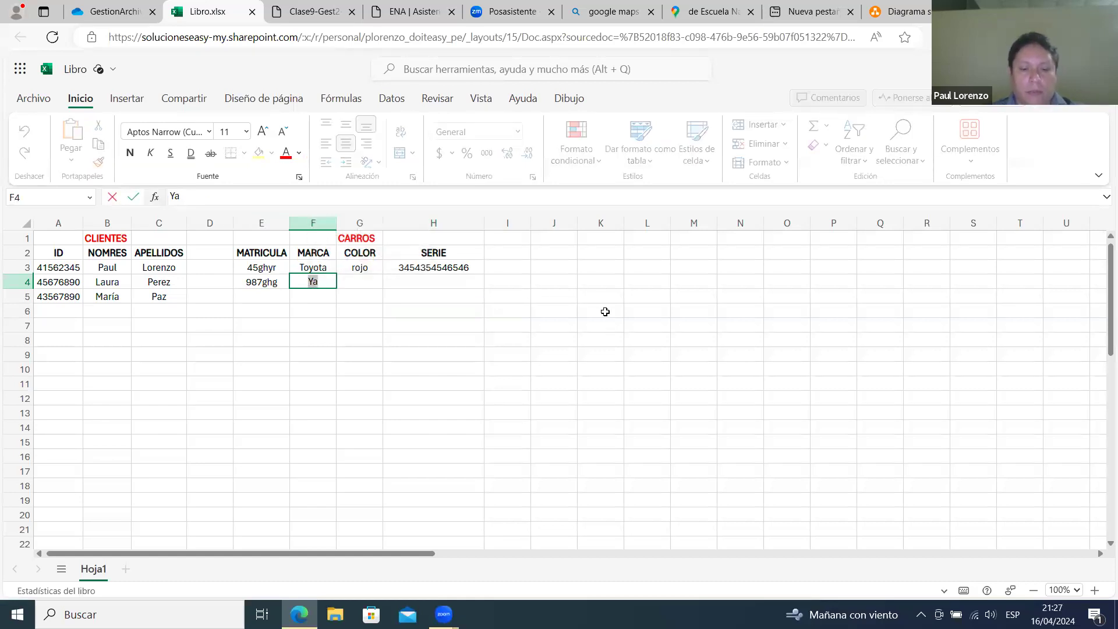
pyautogui.write('>')
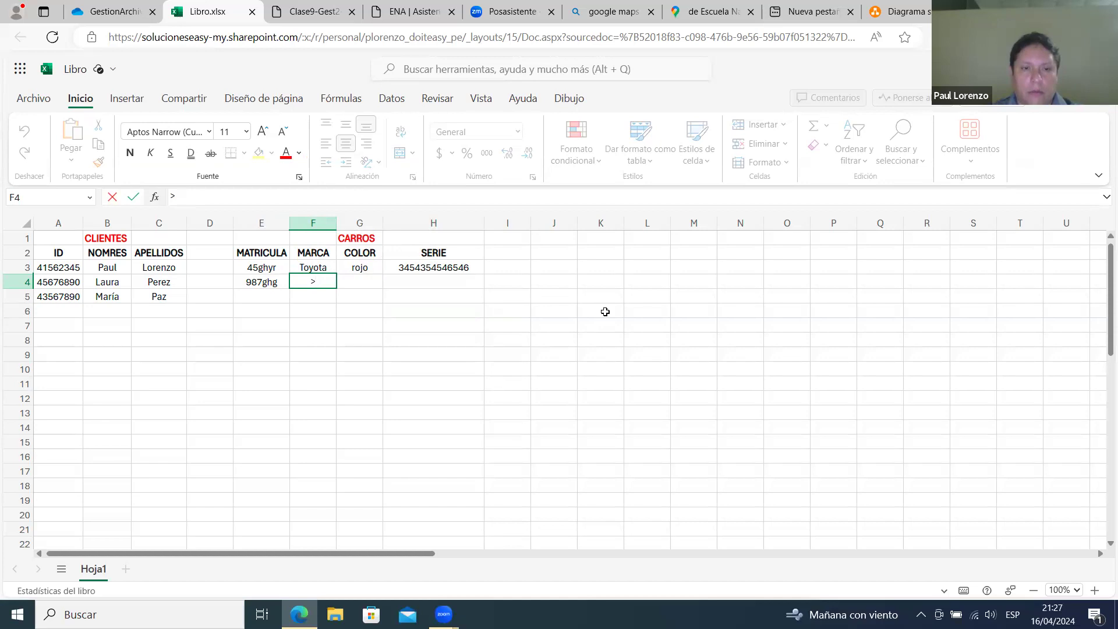
pyautogui.press('BackSpace')
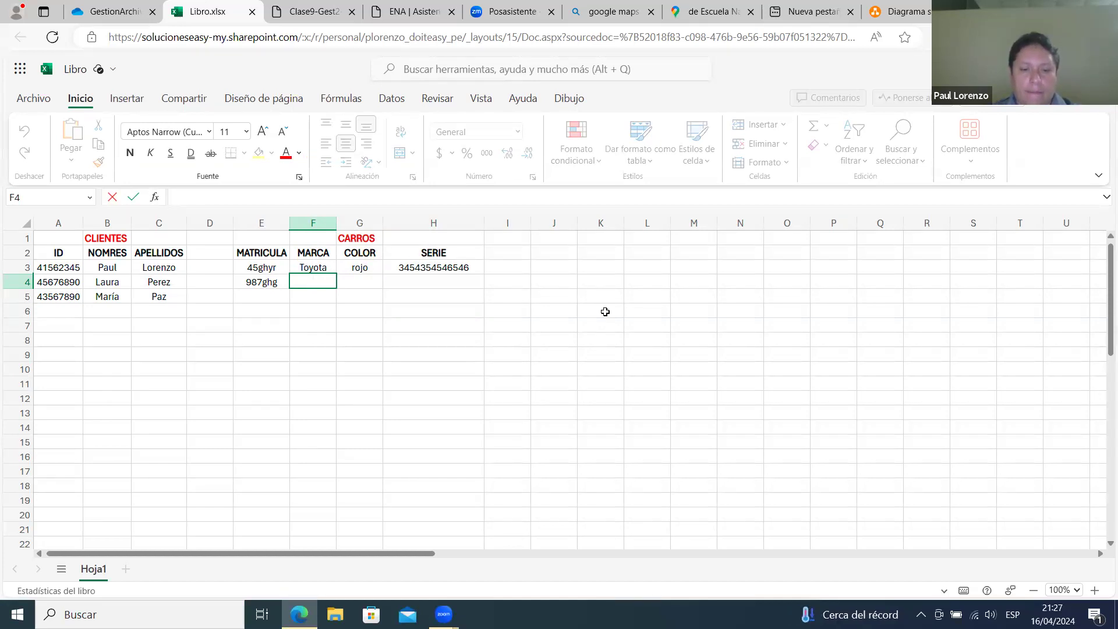
pyautogui.write('ni')
pyautogui.press('BackSpace')
pyautogui.press('BackSpace')
pyautogui.write('No')
pyautogui.write('ssan')
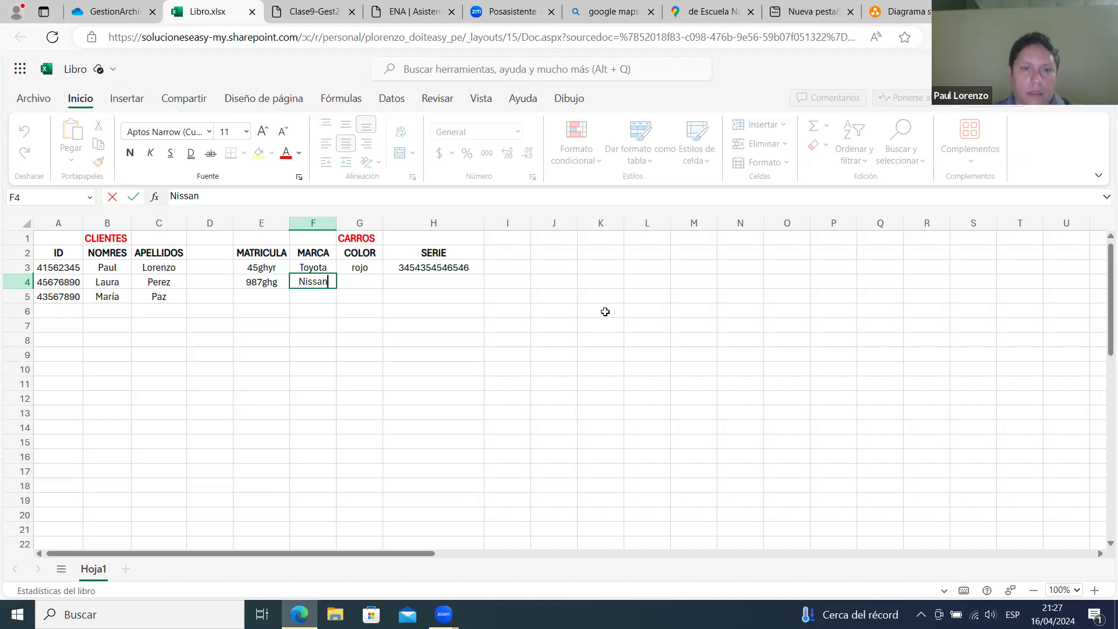
pyautogui.click(365, 289)
pyautogui.write('n')
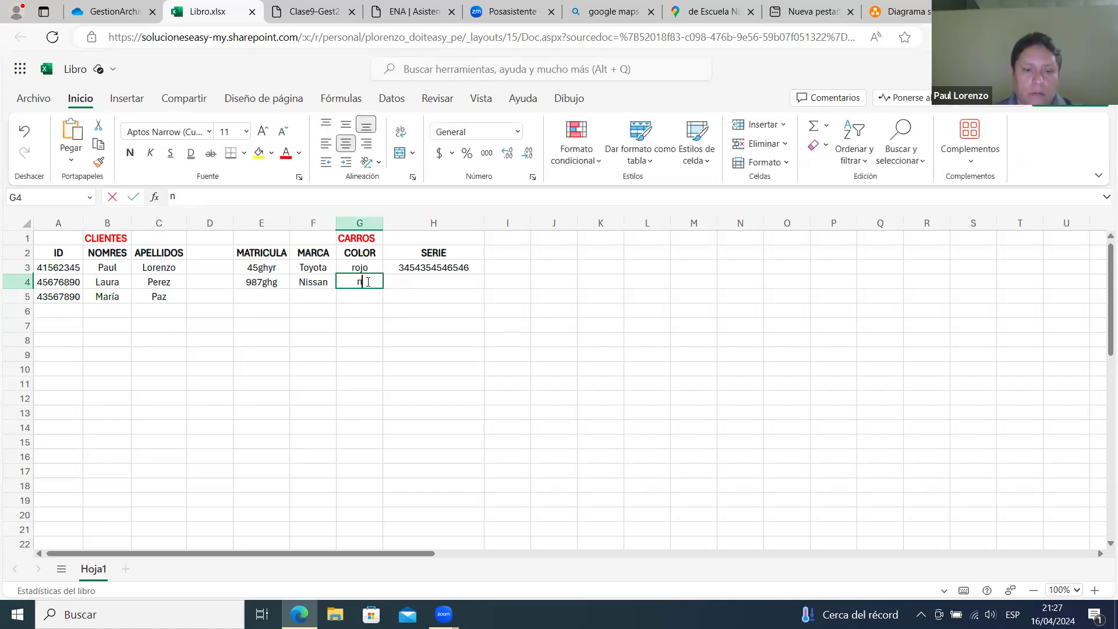
pyautogui.write('egro')
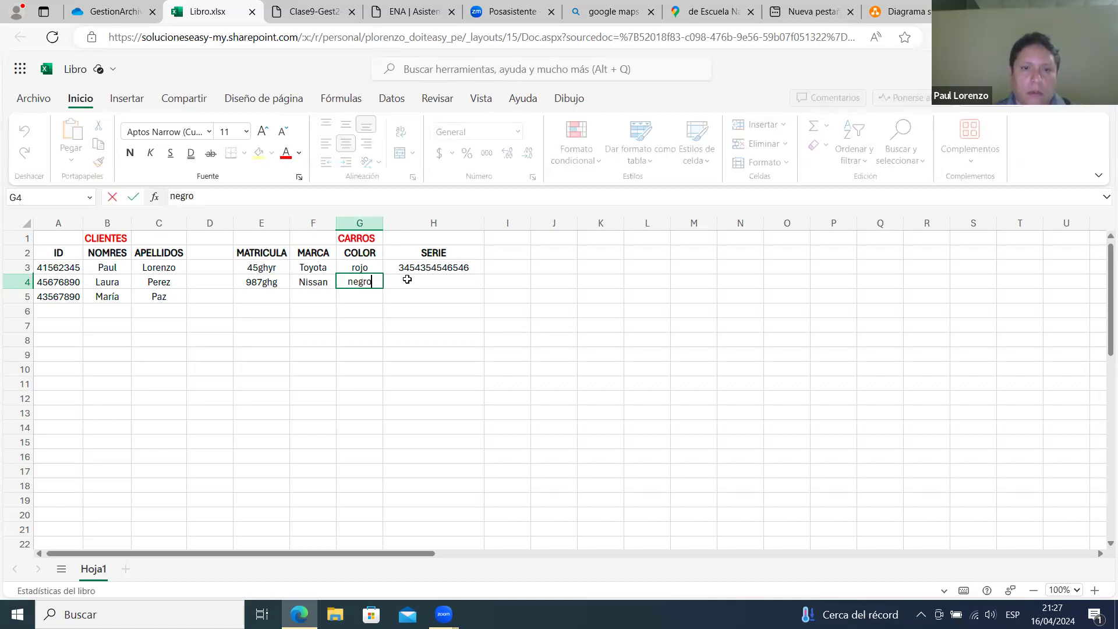
pyautogui.click(407, 279)
pyautogui.write('5465657687')
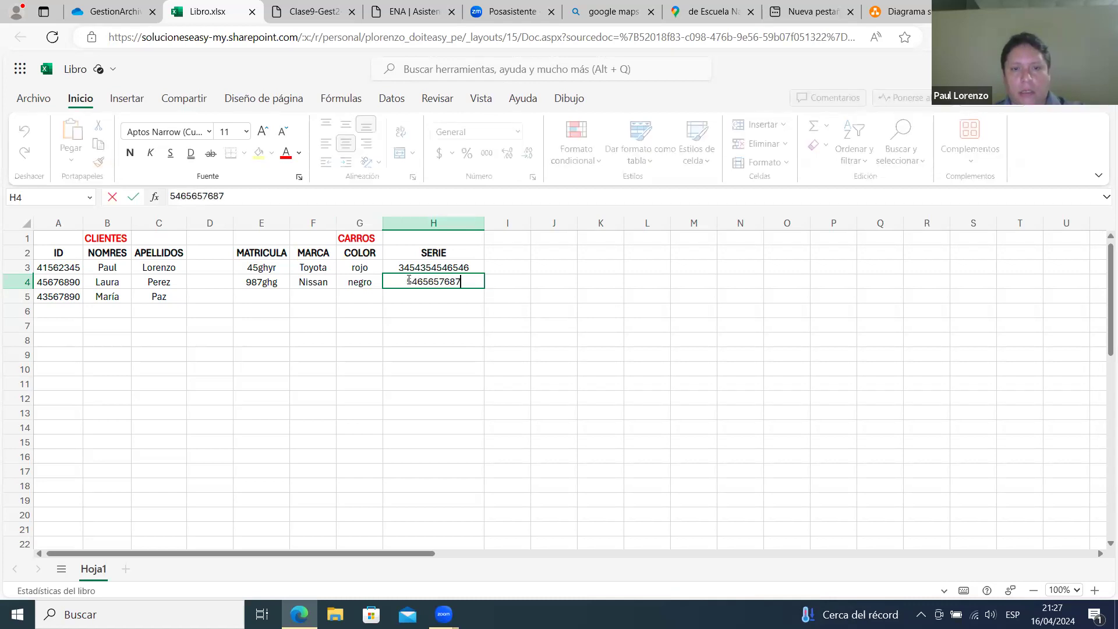
pyautogui.write('8889')
pyautogui.press('BackSpace')
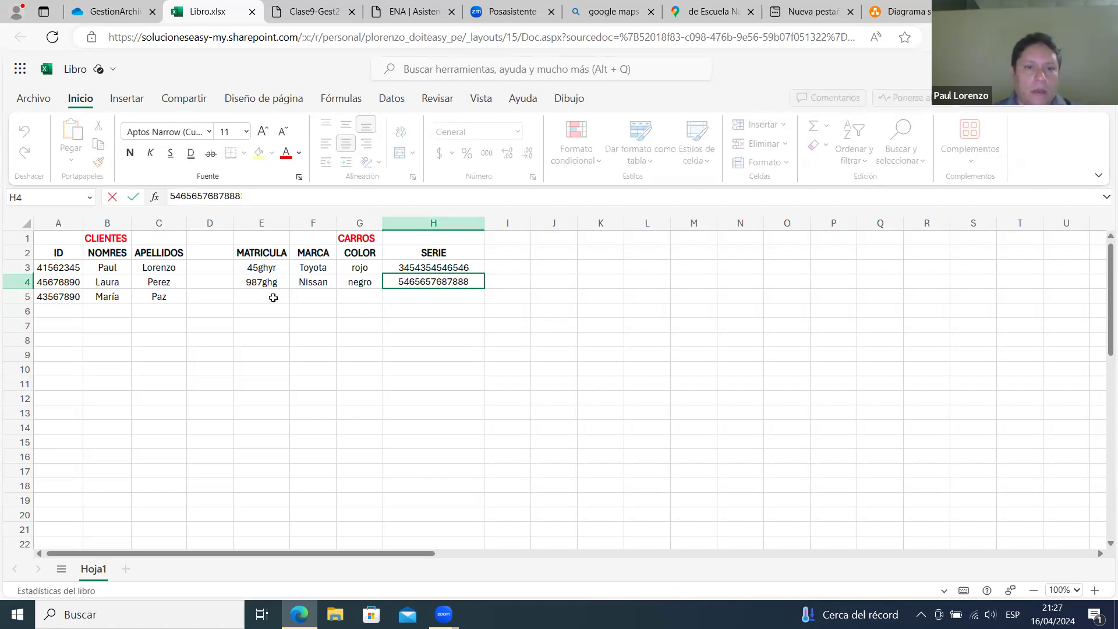
# Add the third car with plate 67uu55, brand Audi and color Plateado.
pyautogui.click(272, 295)
pyautogui.write('67')
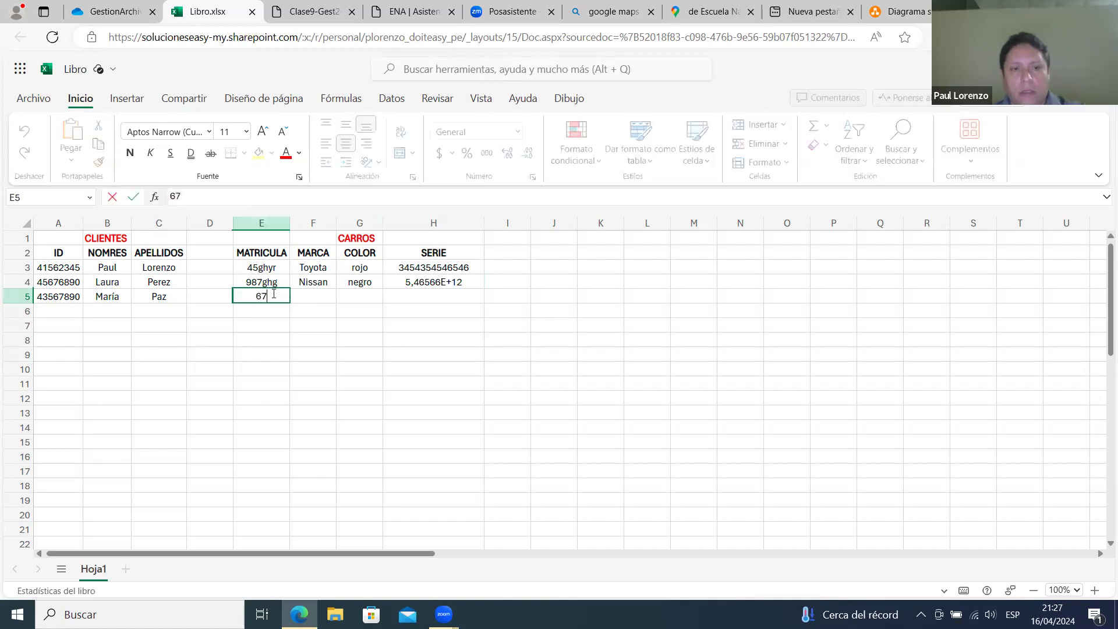
pyautogui.write('uu55')
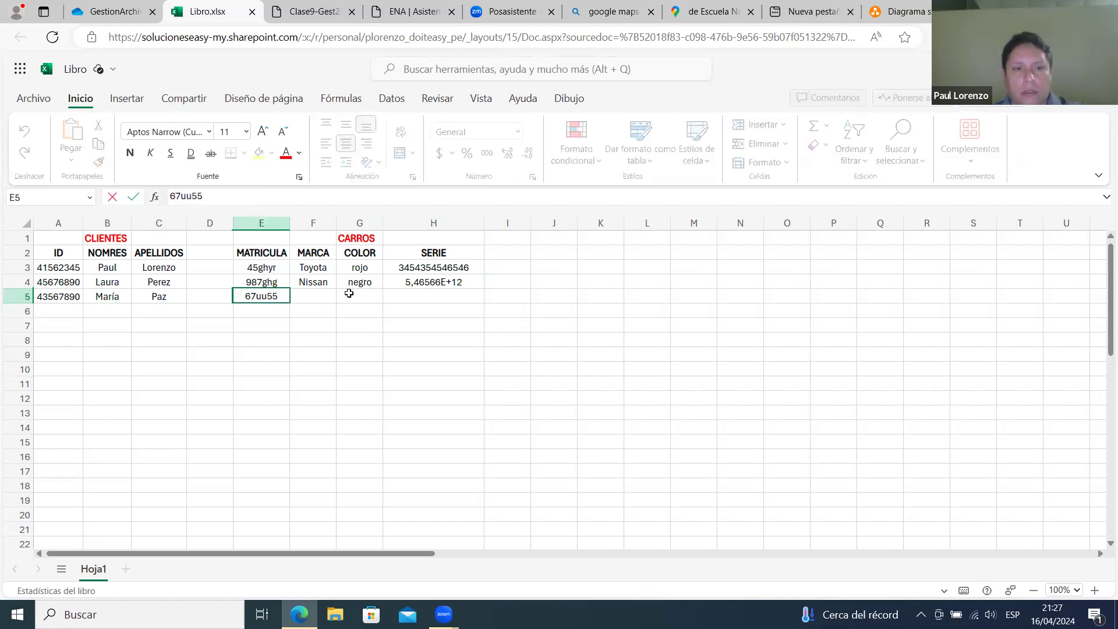
pyautogui.click(325, 299)
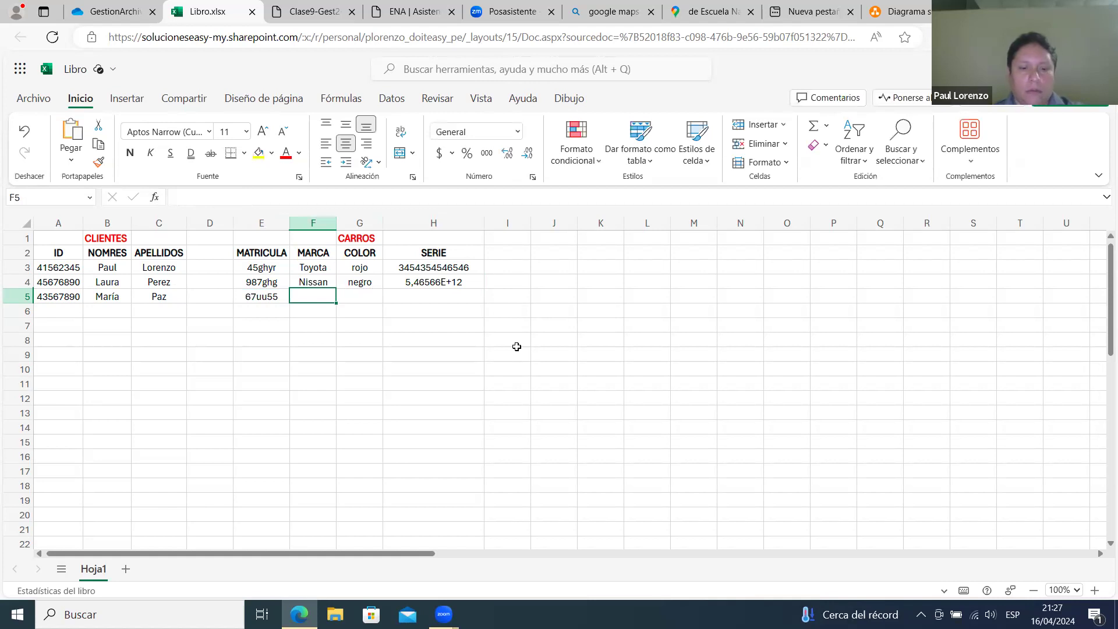
pyautogui.write('Audi')
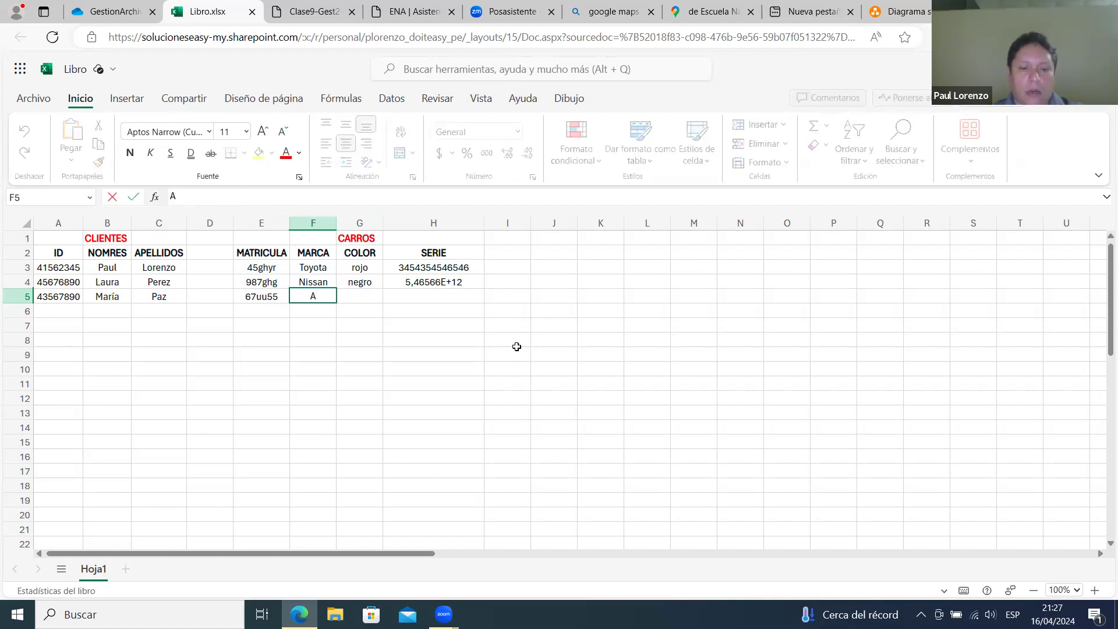
pyautogui.click(372, 296)
pyautogui.write('Plateado')
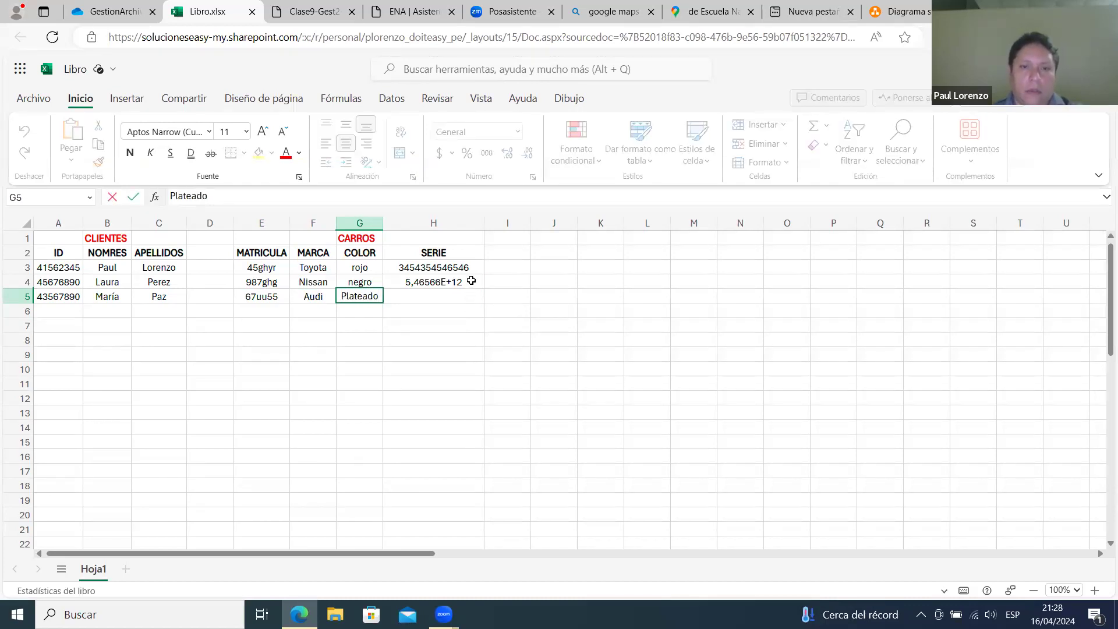
# Format the H4 serial as Número with no decimals so it shows in full.
pyautogui.click(471, 280)
pyautogui.click(497, 130)
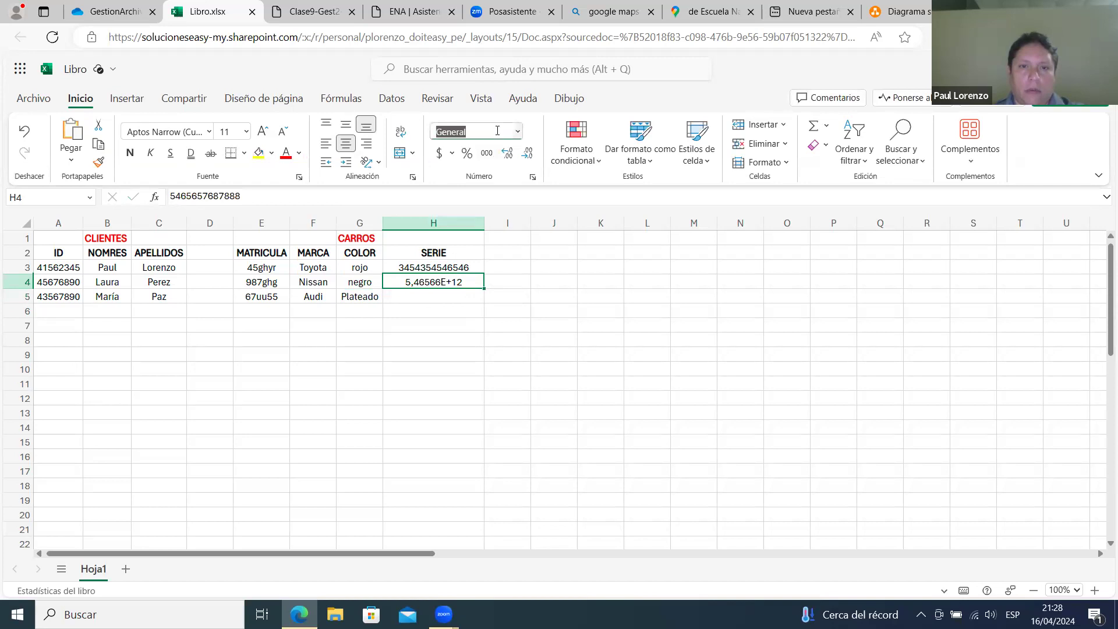
pyautogui.click(517, 130)
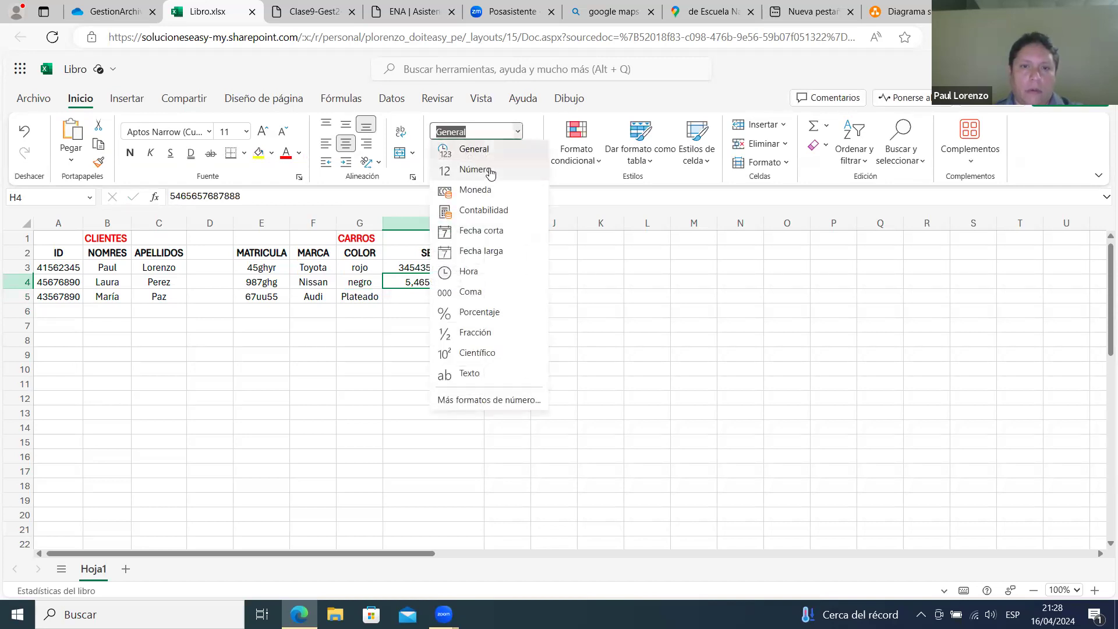
pyautogui.click(491, 171)
pyautogui.click(526, 154)
pyautogui.click(531, 154)
# Enter serial 454354355 in H5 for the Audi.
pyautogui.click(432, 303)
pyautogui.click(436, 285)
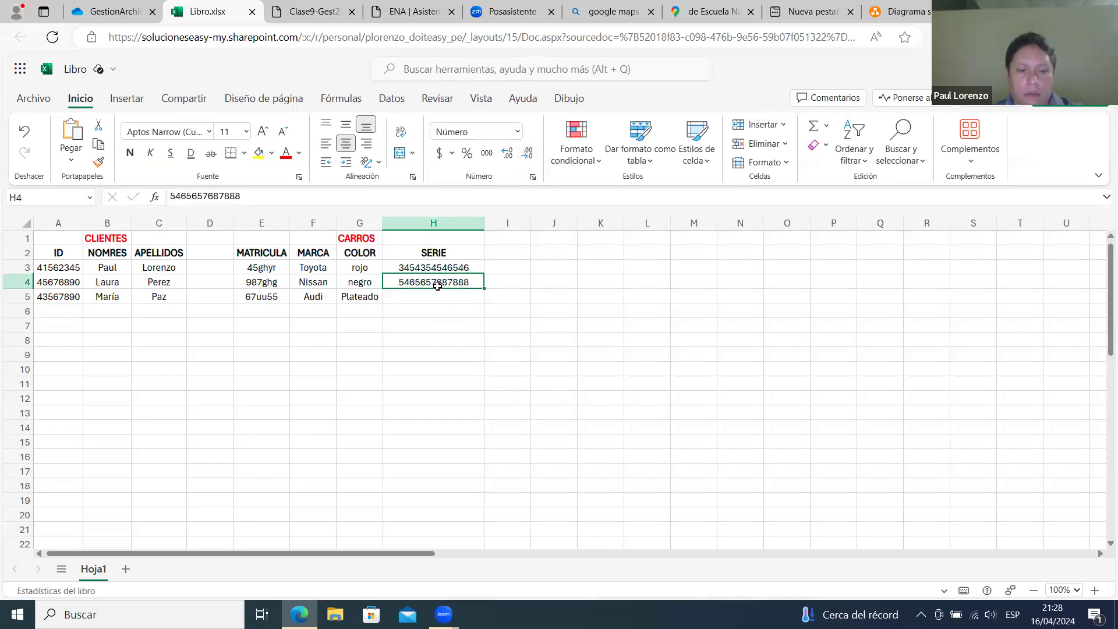
pyautogui.hotkey('ctrl', 'c')
pyautogui.click(434, 295)
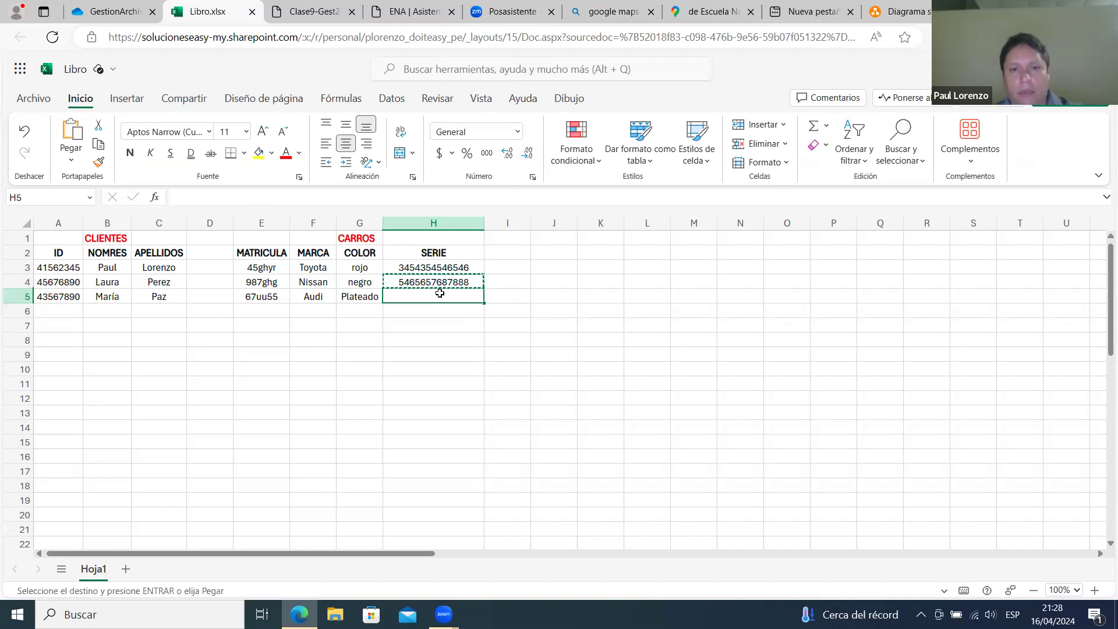
pyautogui.press('Escape')
pyautogui.press('Return')
pyautogui.click(439, 295)
pyautogui.write('454354')
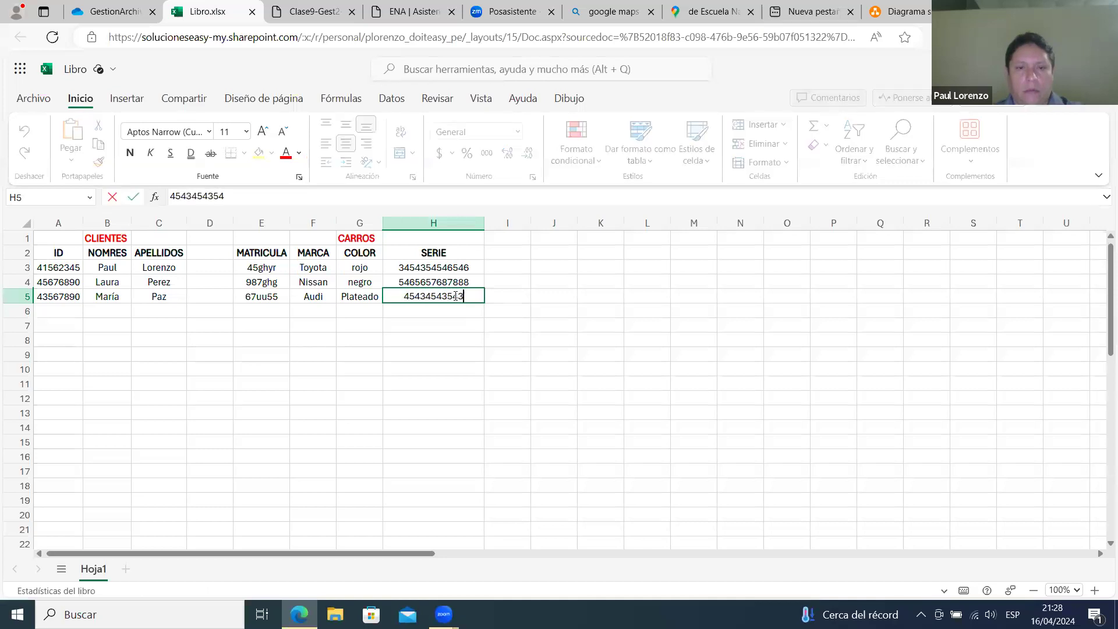
pyautogui.write('355')
pyautogui.click(555, 308)
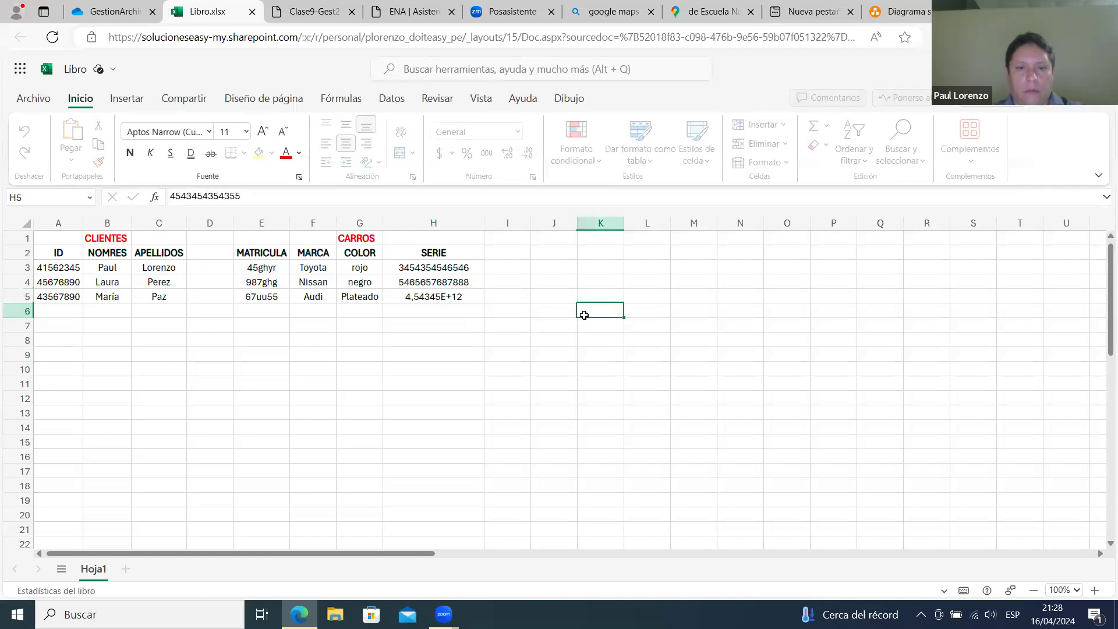
# Format the H5 serial as Número with no decimals.
pyautogui.click(460, 297)
pyautogui.click(499, 137)
pyautogui.click(514, 135)
pyautogui.click(492, 165)
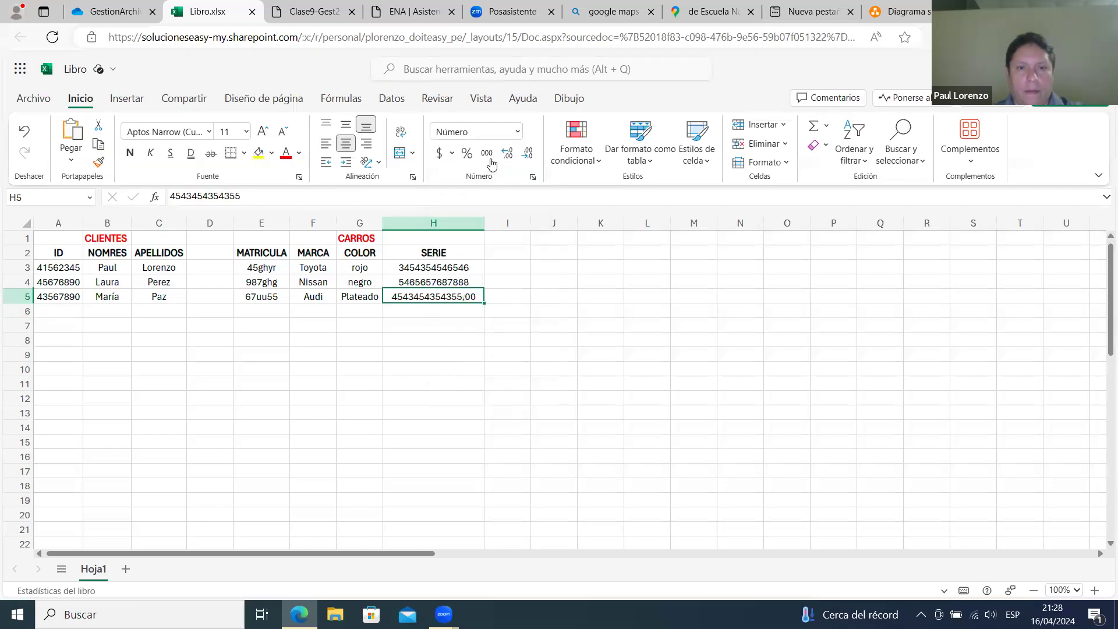
pyautogui.click(527, 153)
pyautogui.click(527, 154)
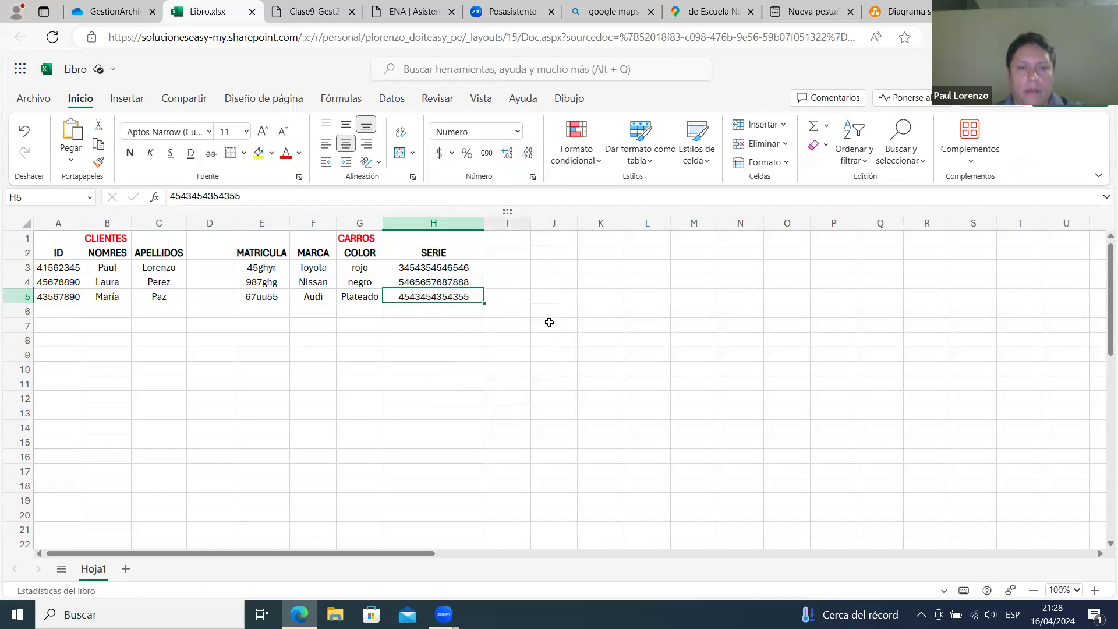
pyautogui.moveTo(550, 322); pyautogui.dragTo(551, 340)
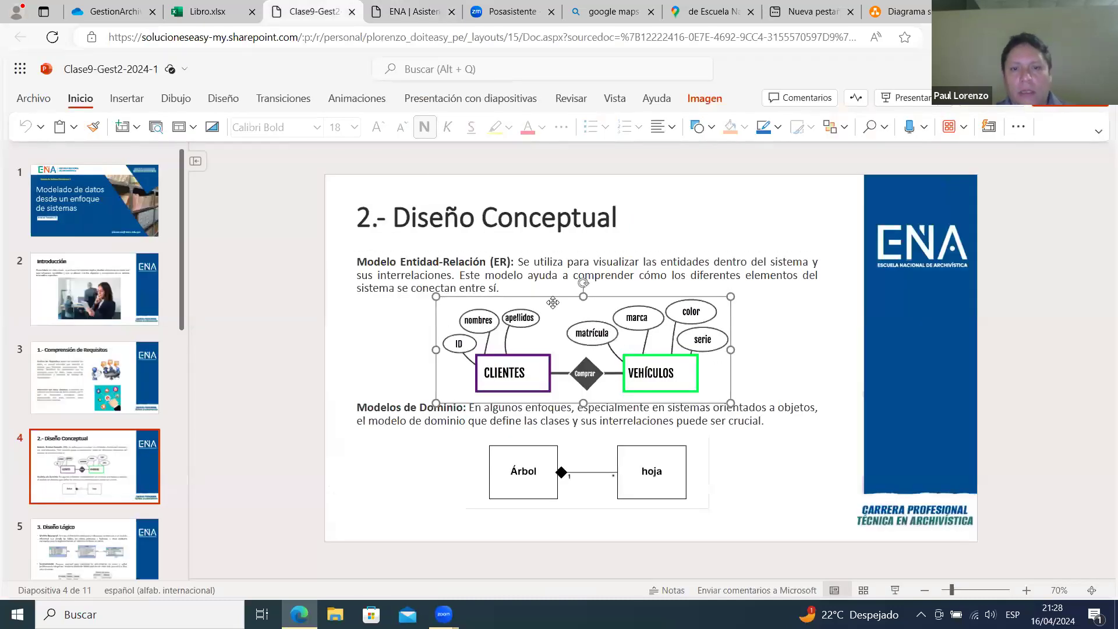
pyautogui.click(191, 12)
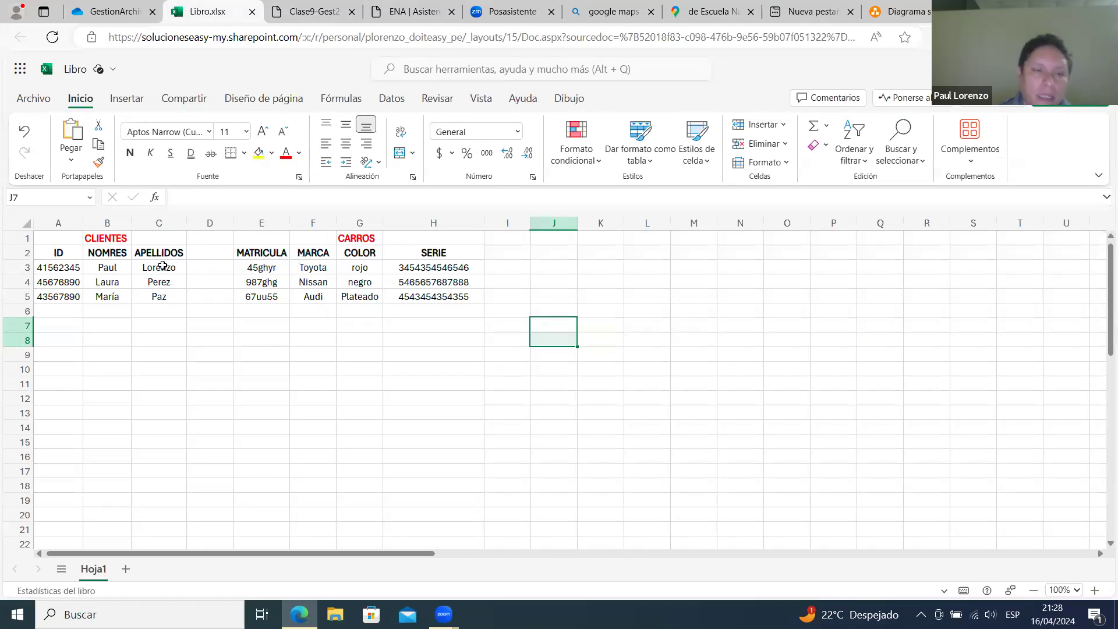
# Review the CLIENTES and CARROS titles and each column header, ID through SERIE.
pyautogui.click(105, 239)
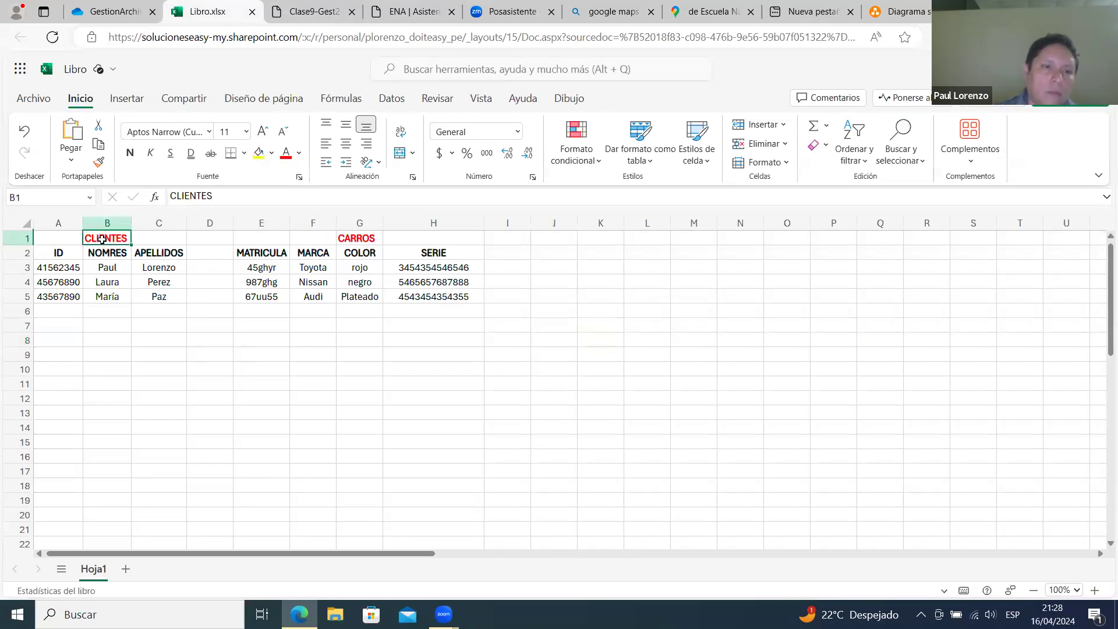
pyautogui.click(356, 241)
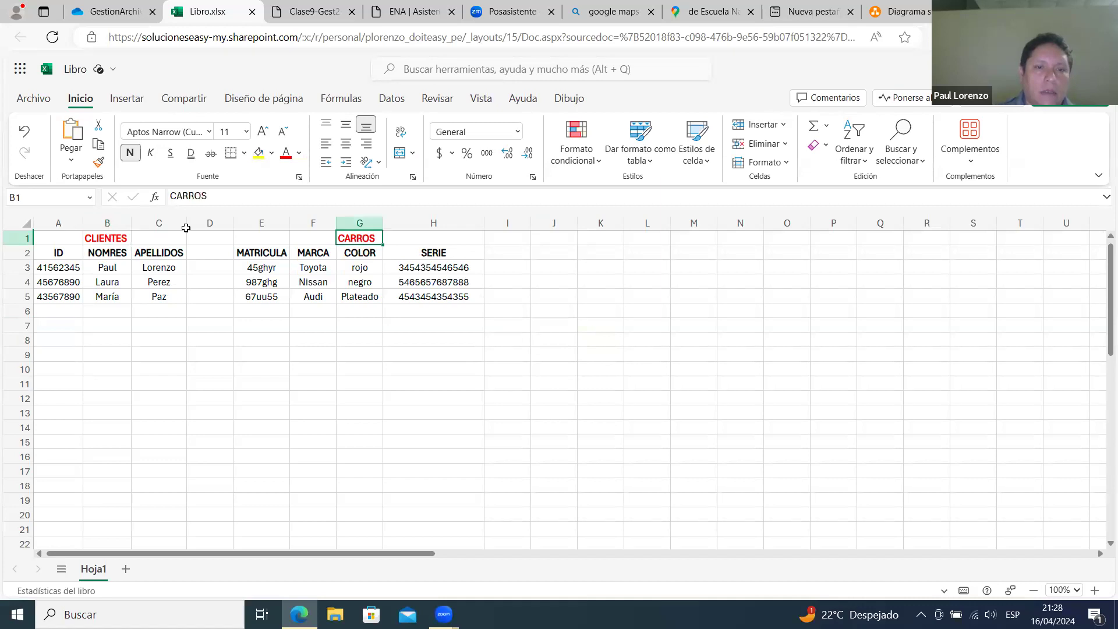
pyautogui.click(105, 240)
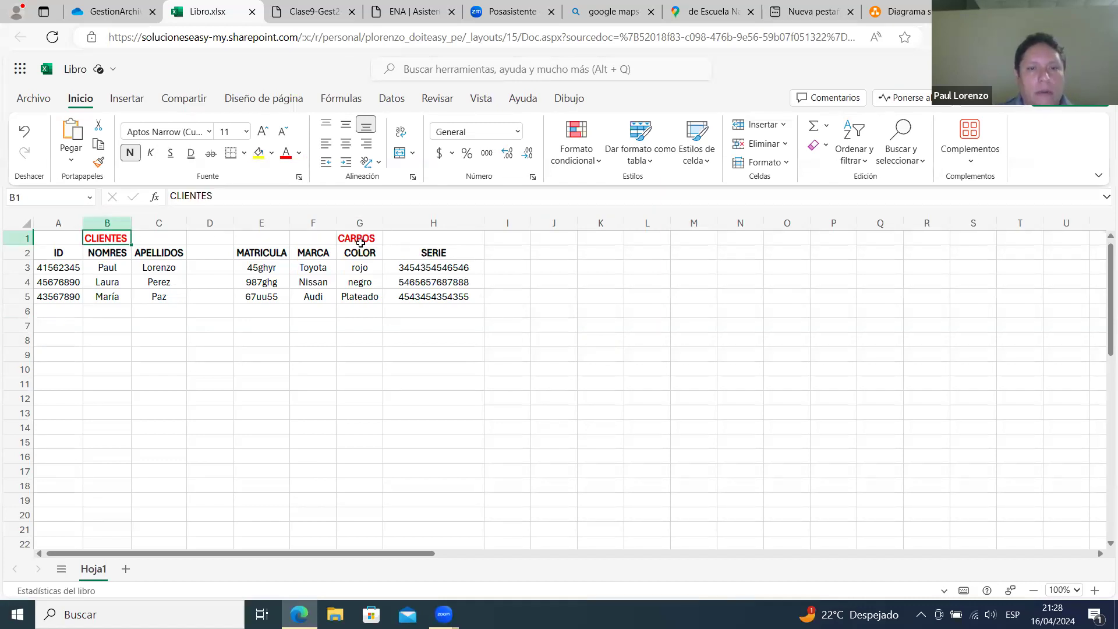
pyautogui.click(357, 240)
pyautogui.click(72, 258)
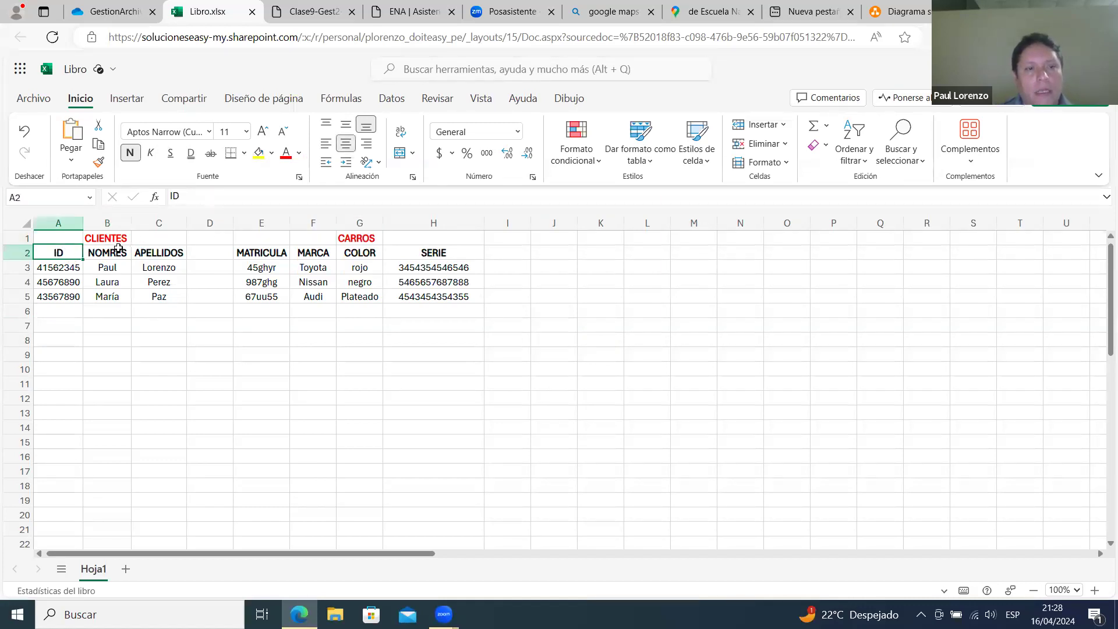
pyautogui.click(100, 254)
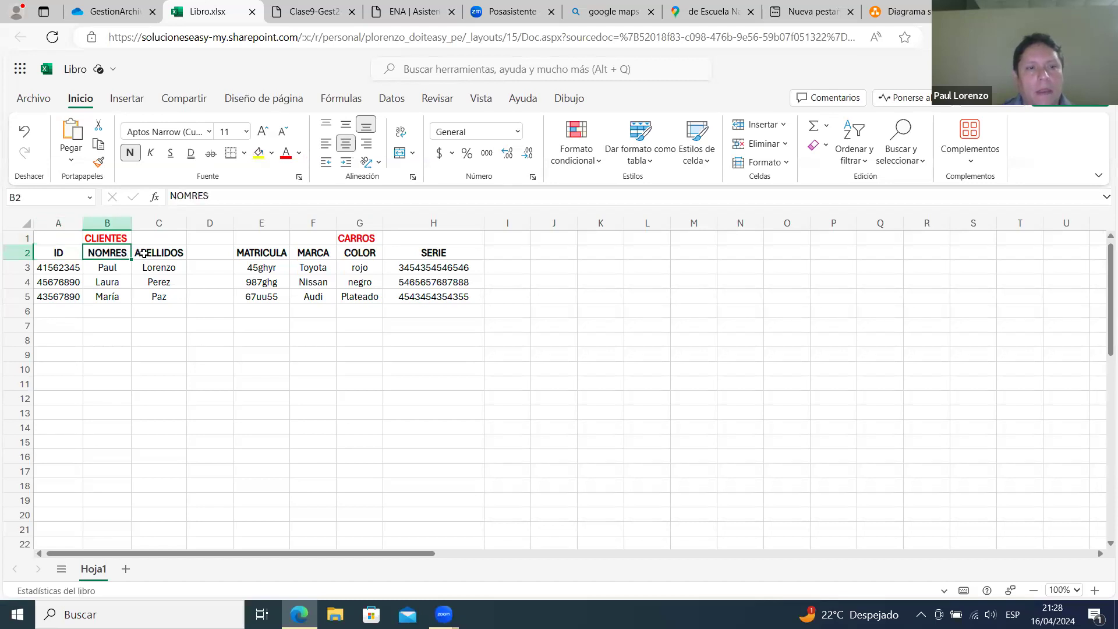
pyautogui.click(143, 254)
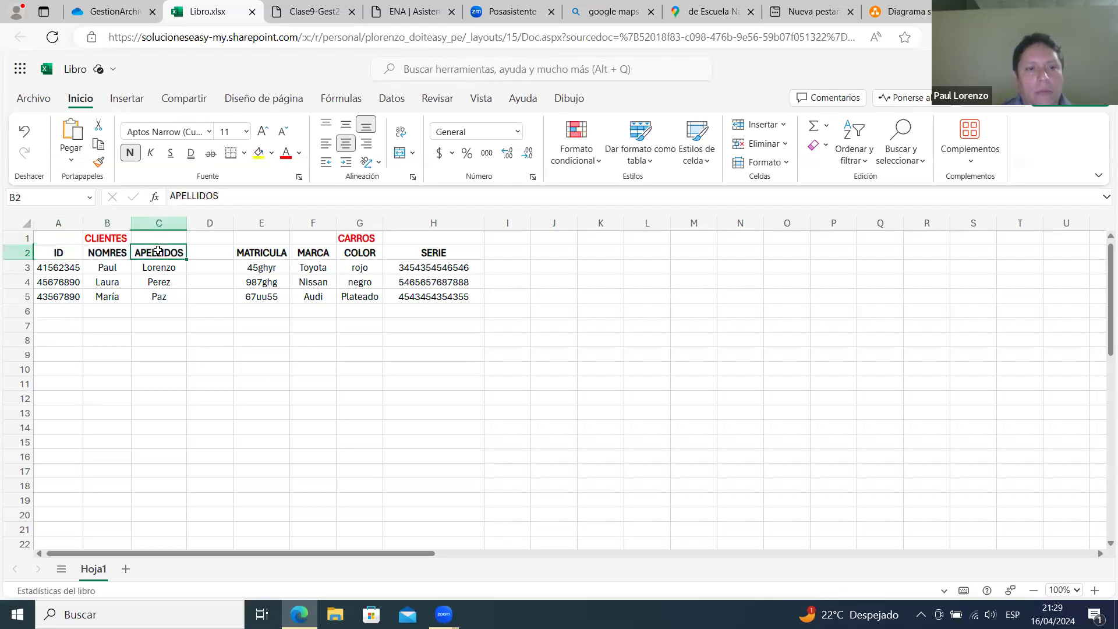
pyautogui.click(344, 239)
pyautogui.click(256, 251)
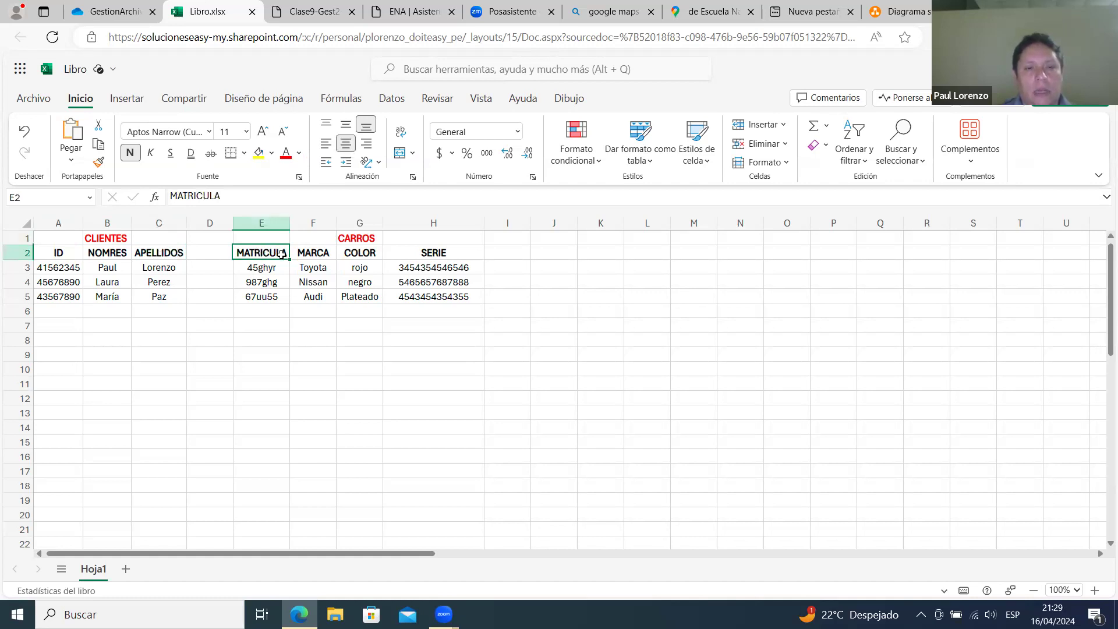
pyautogui.click(312, 255)
pyautogui.click(378, 251)
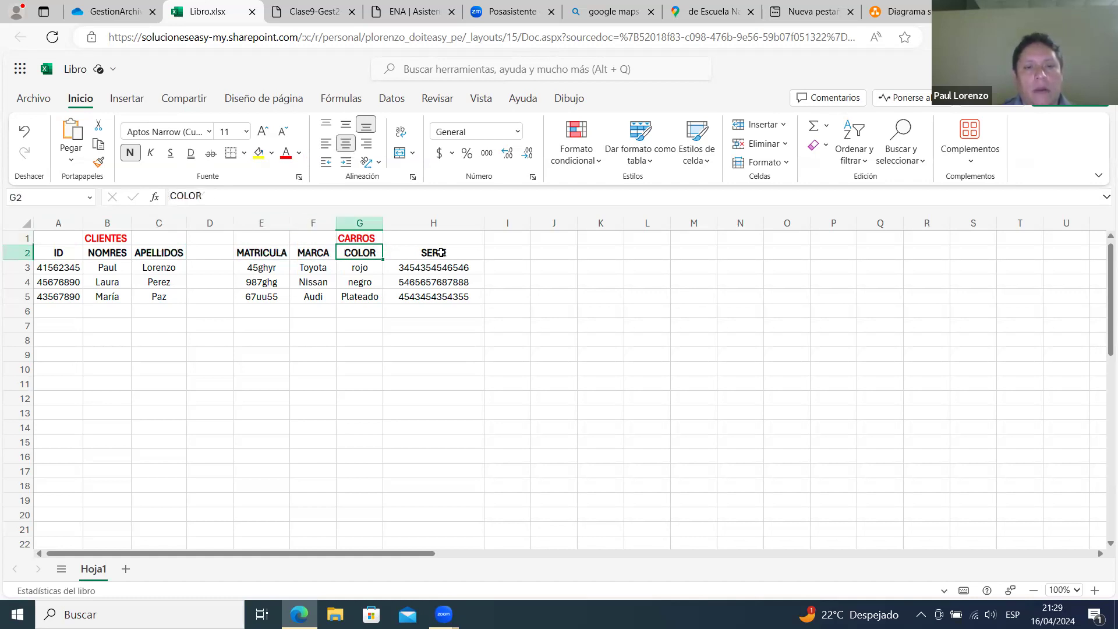
pyautogui.click(441, 252)
# Select the records A3:C5 and E3:H5, then return to the Diseño Conceptual slide.
pyautogui.moveTo(45, 270); pyautogui.dragTo(163, 298)
pyautogui.moveTo(238, 266); pyautogui.dragTo(464, 300)
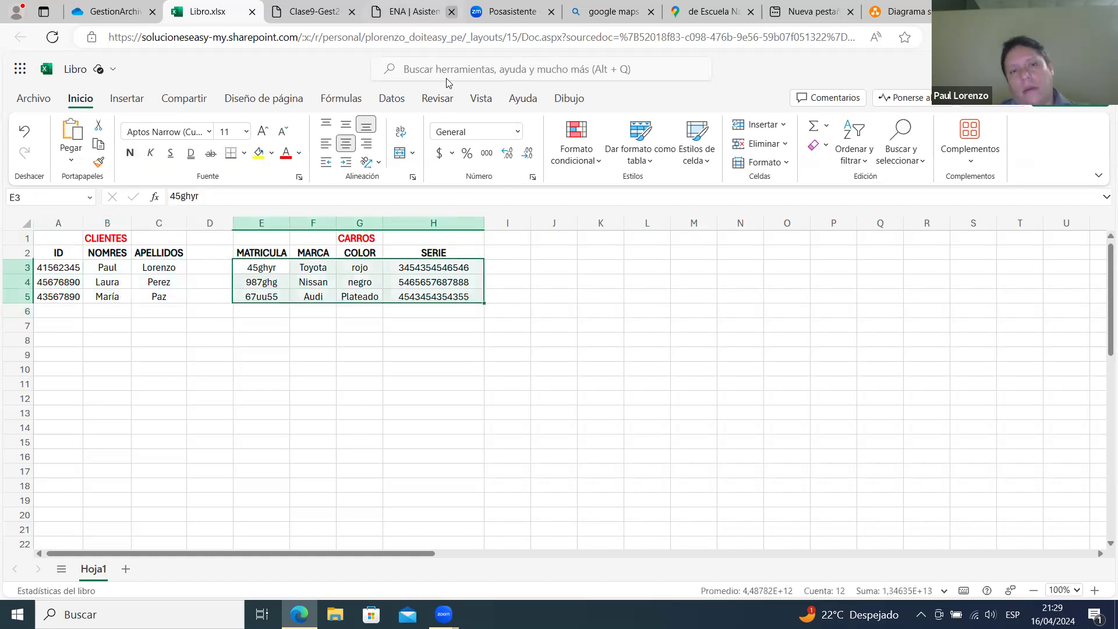
pyautogui.click(318, 11)
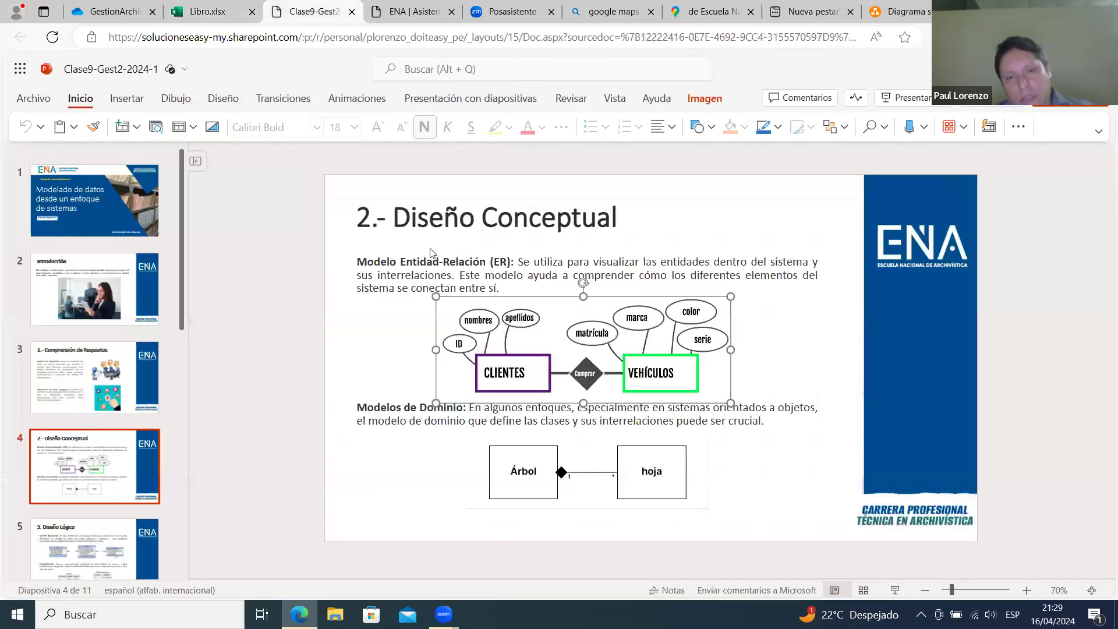
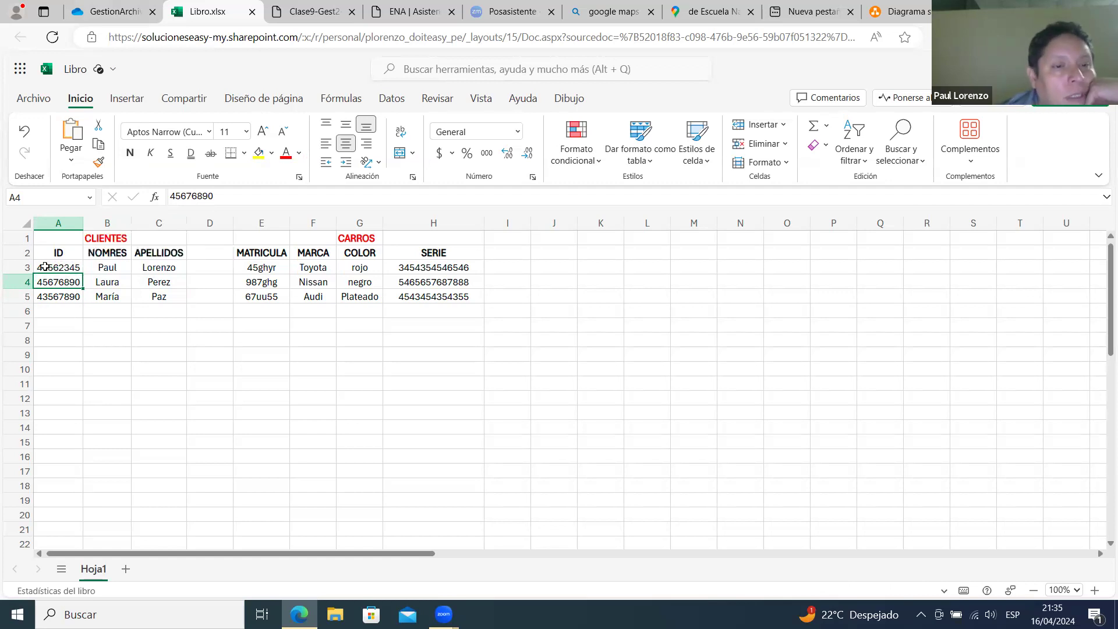
# Select a client's ID value in the CLIENTES table.
pyautogui.click(45, 267)
pyautogui.click(57, 296)
pyautogui.click(58, 283)
pyautogui.click(71, 269)
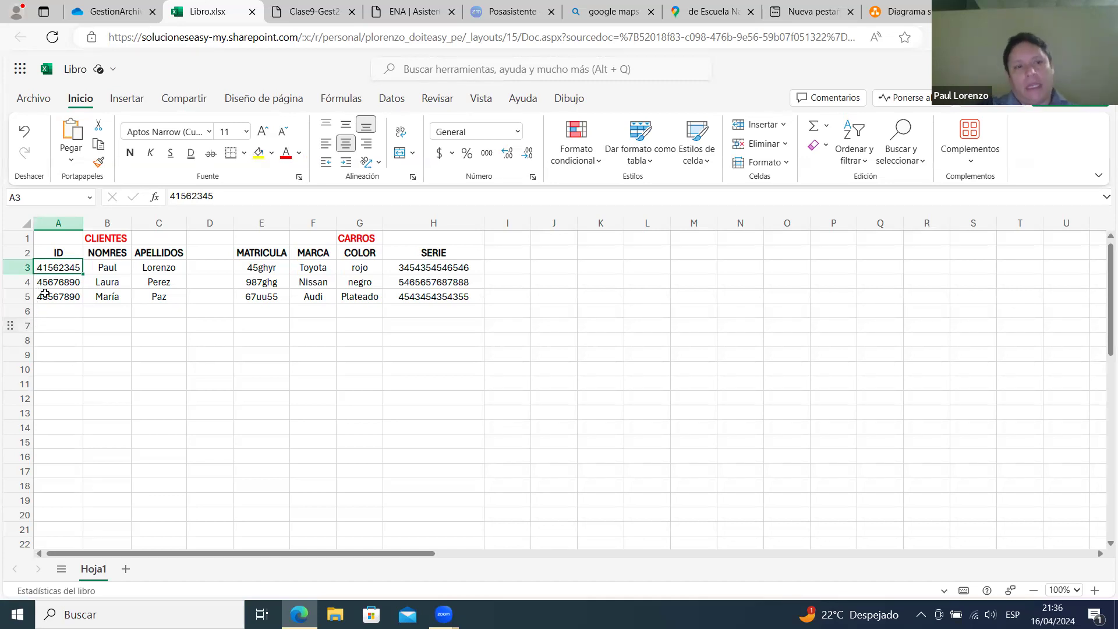
pyautogui.click(58, 252)
# Rename the CLIENTES ID header in A2 to DNI.
pyautogui.doubleClick(63, 252)
pyautogui.doubleClick(57, 252)
pyautogui.write('DNI')
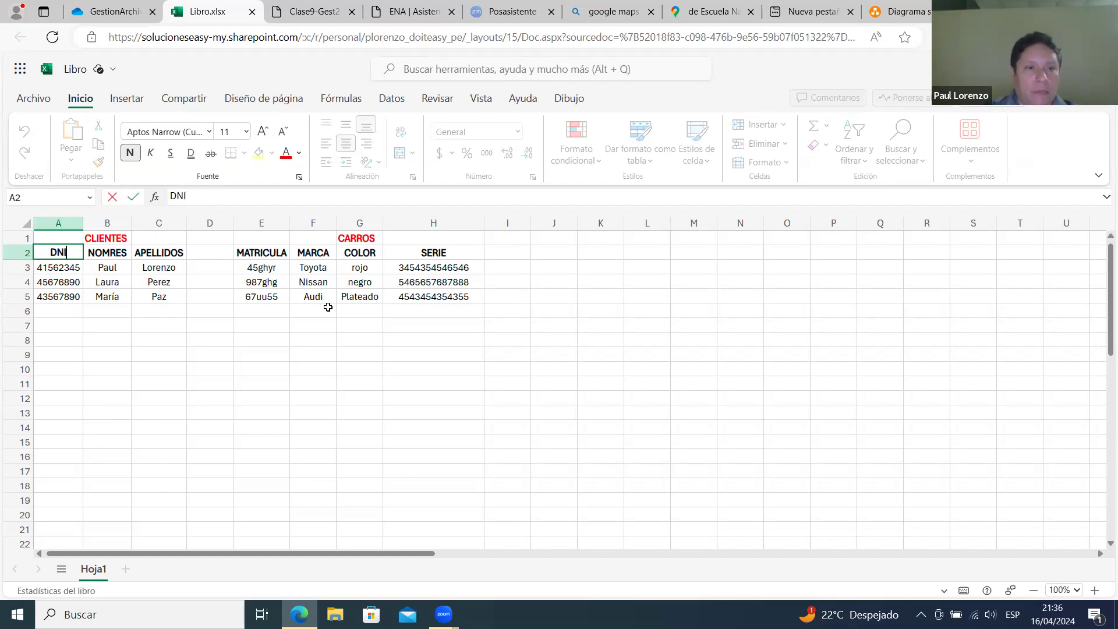
pyautogui.click(200, 281)
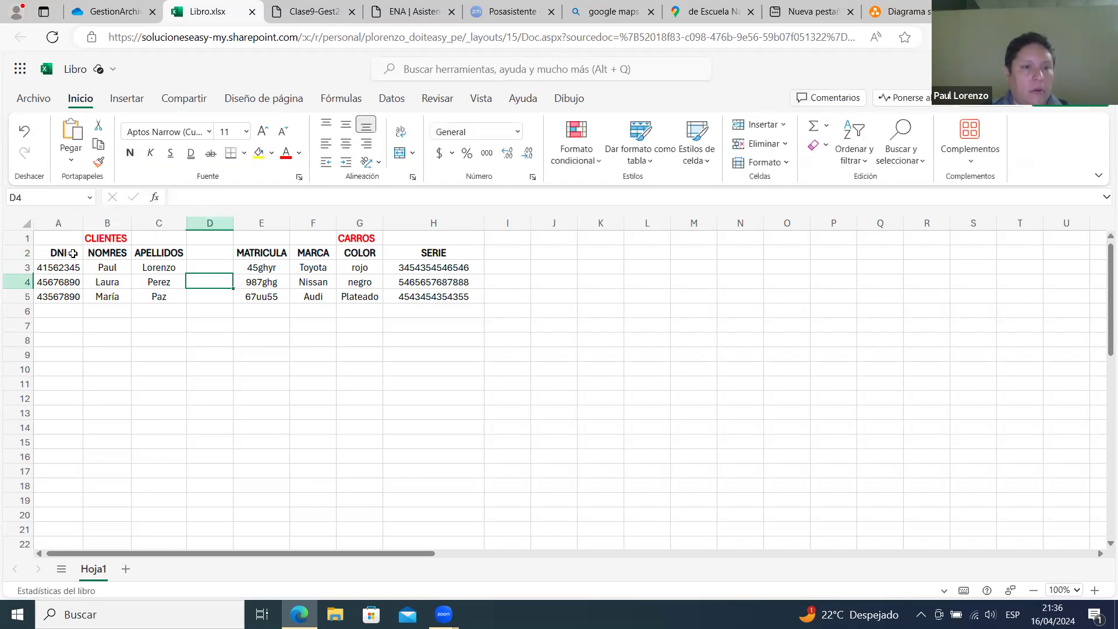
# Fill the DNI header cell yellow.
pyautogui.click(72, 253)
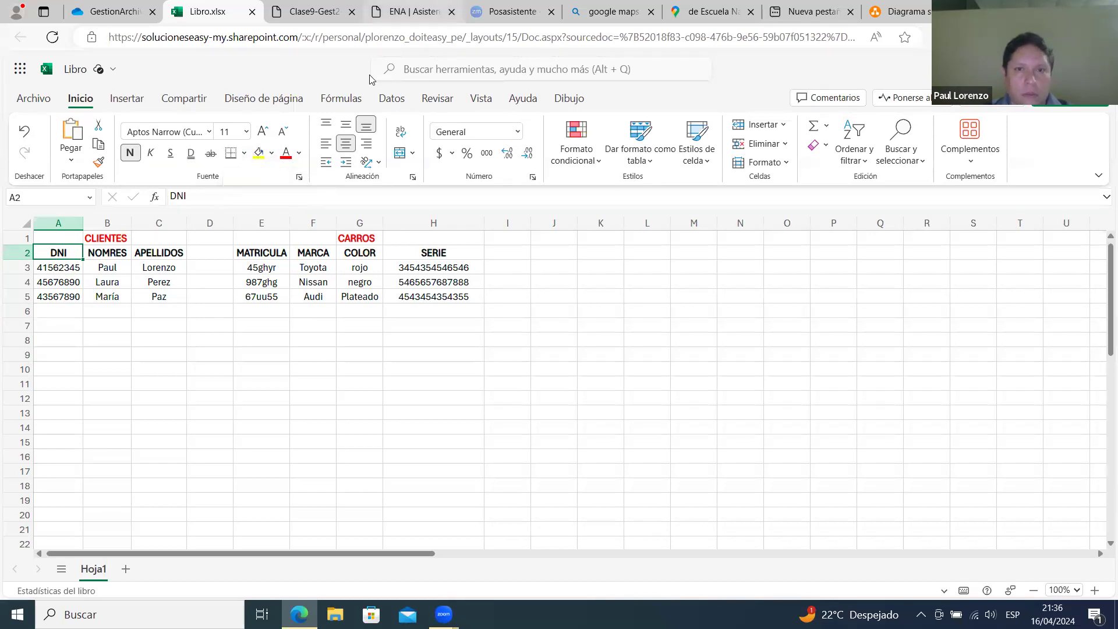
pyautogui.hotkey('ctrl', 'Tab')
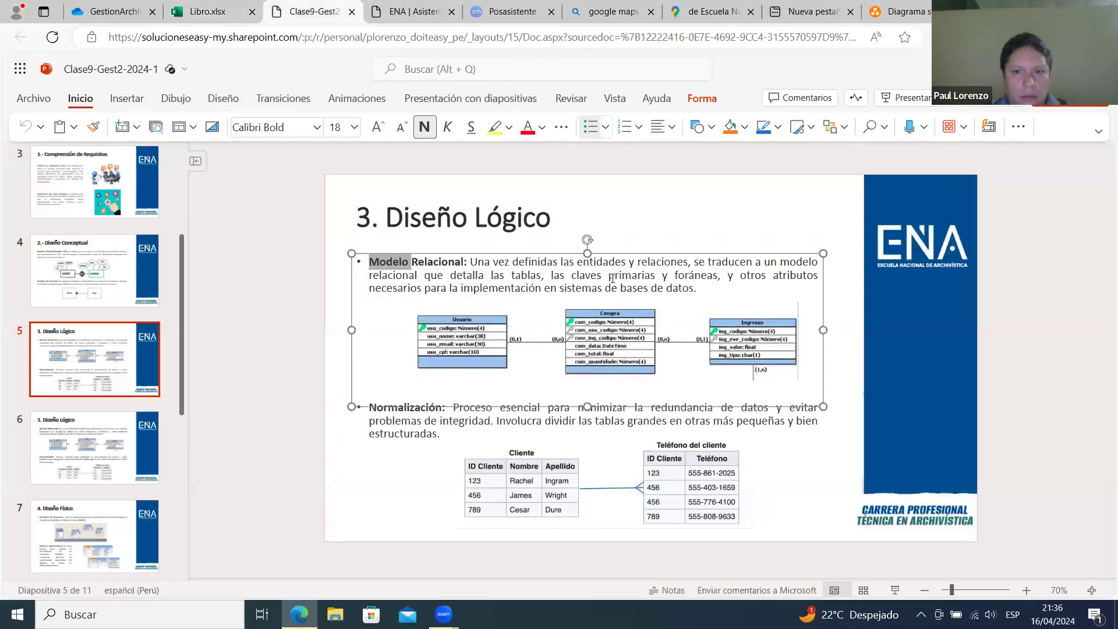
pyautogui.click(612, 278)
pyautogui.hotkey('ctrl', 'Tab')
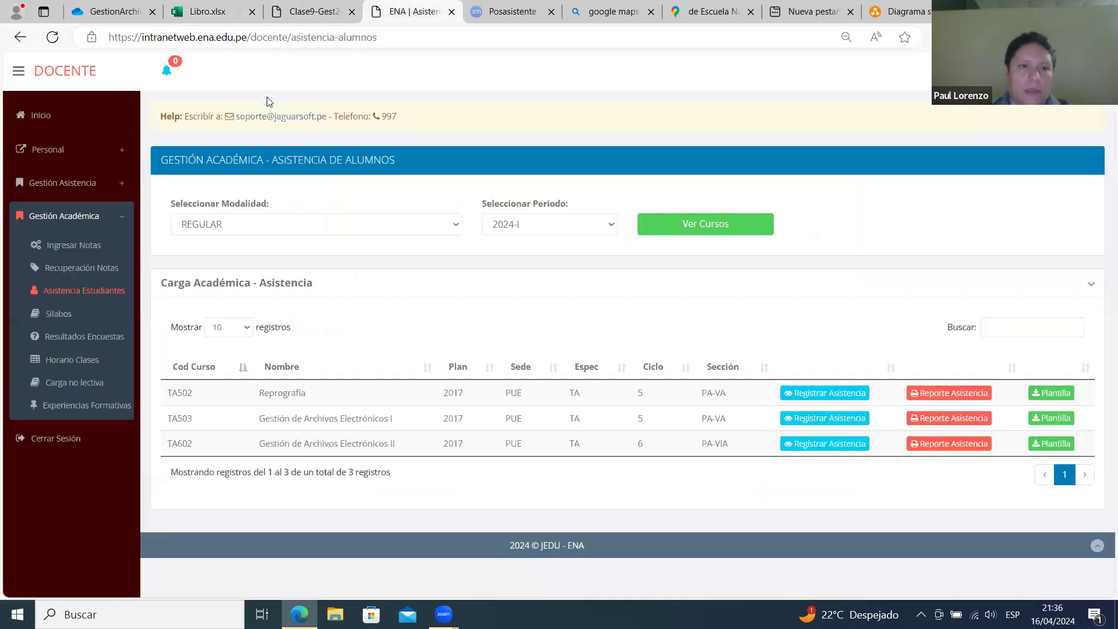
pyautogui.hotkey('ctrl', 'shift', 'Tab')
pyautogui.hotkey('ctrl', 'shift', 'Tab')
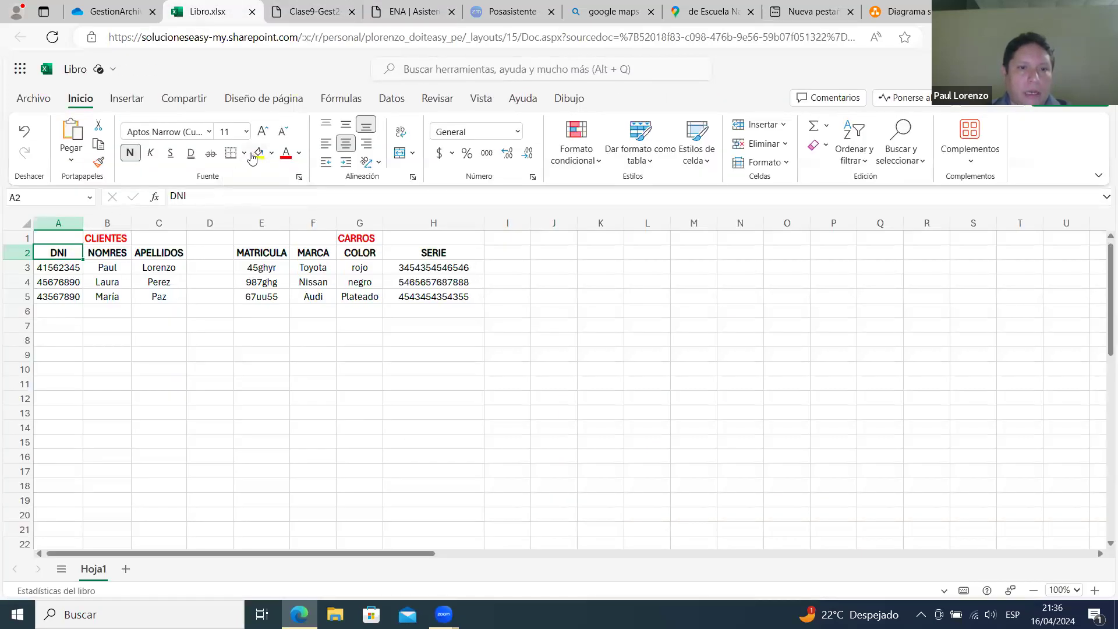
pyautogui.click(258, 153)
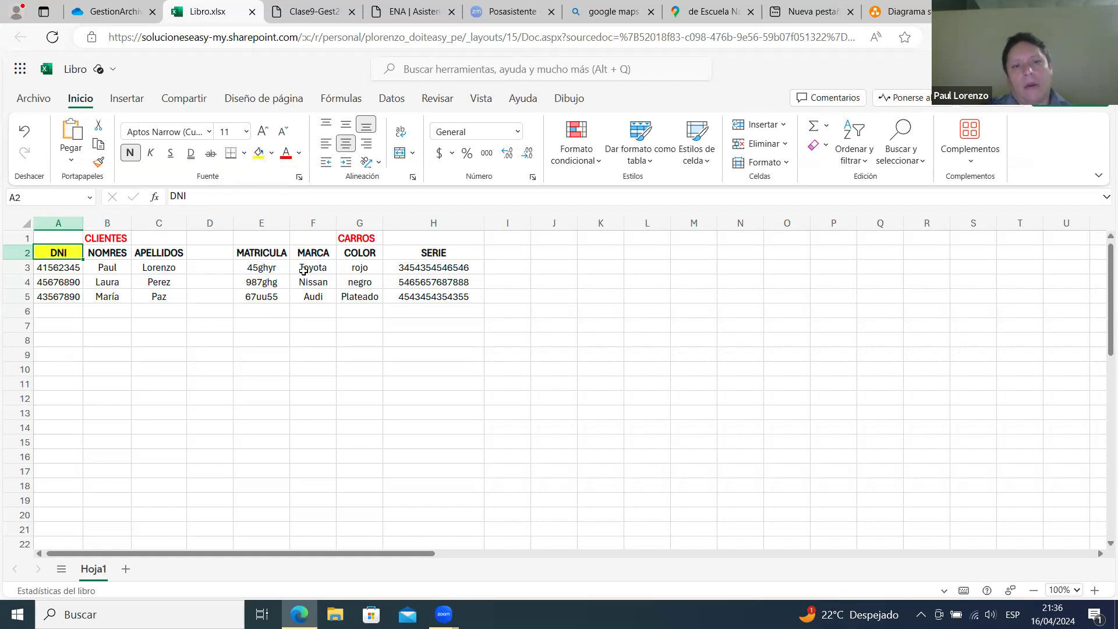
# Fill the MATRICULA header cell in E2 yellow.
pyautogui.click(286, 258)
pyautogui.moveTo(286, 259); pyautogui.dragTo(411, 294)
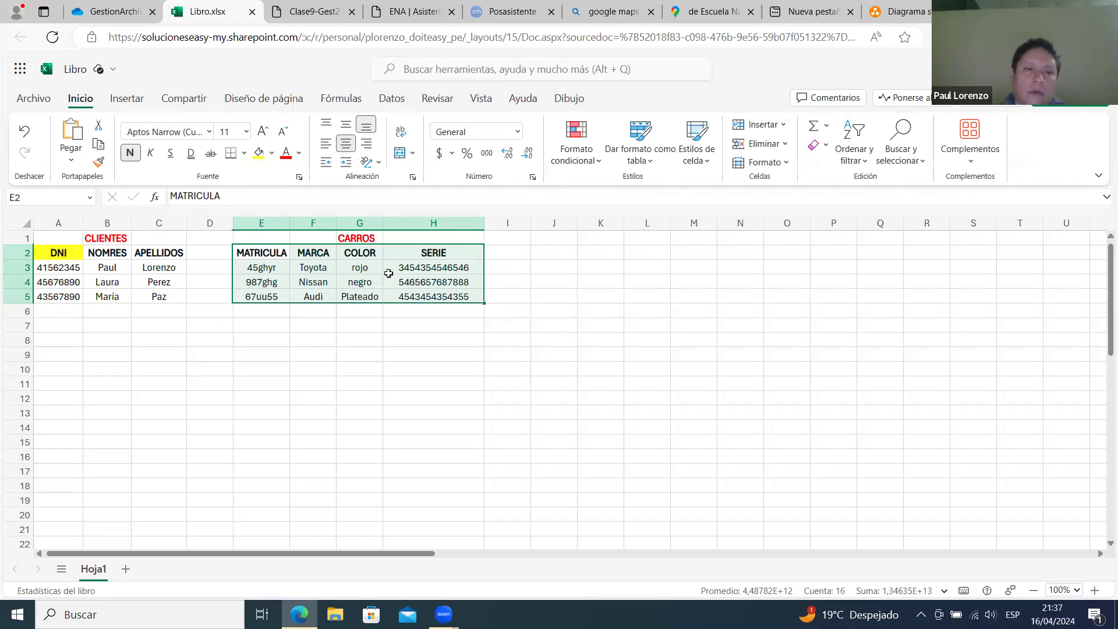
pyautogui.click(278, 263)
pyautogui.click(273, 255)
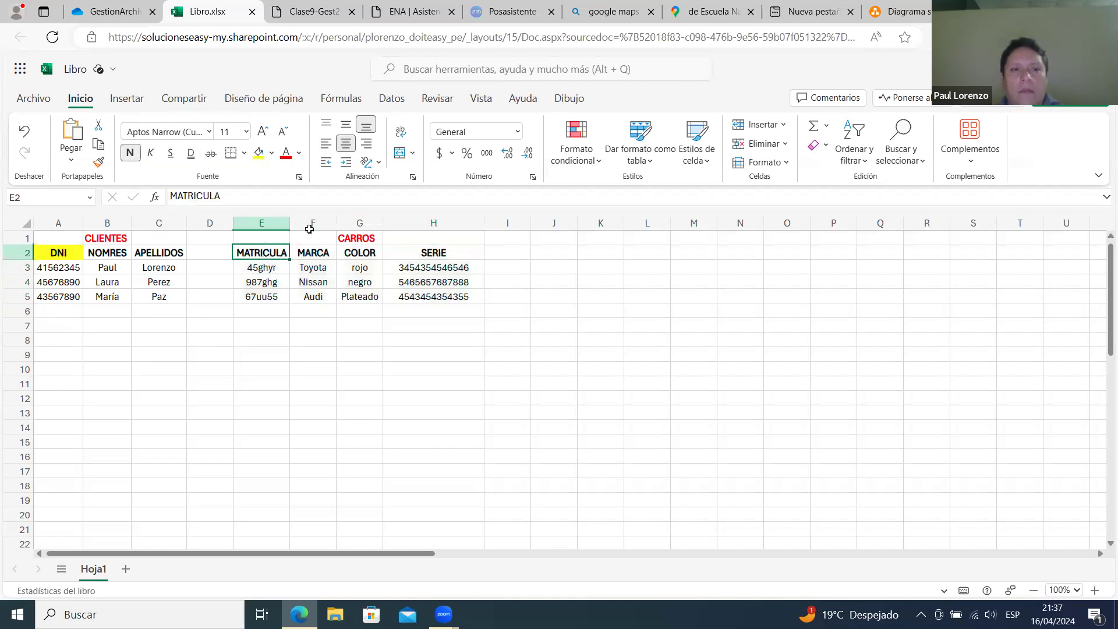
pyautogui.click(258, 154)
# Select the three plate numbers, then the whole MATRICULA column E.
pyautogui.click(414, 263)
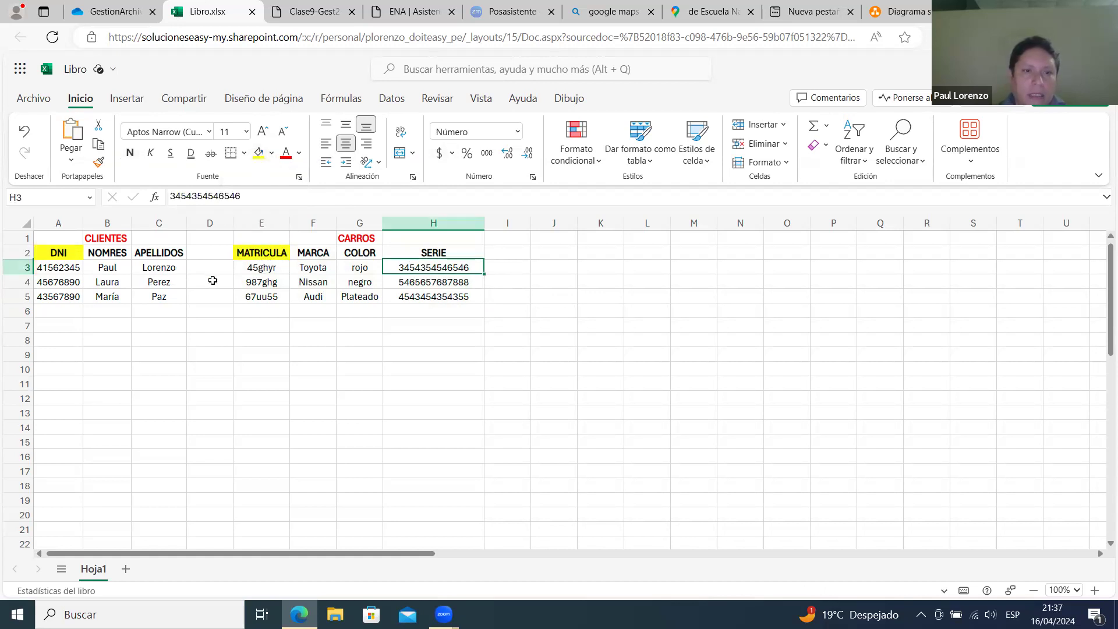
pyautogui.click(263, 266)
pyautogui.moveTo(262, 266); pyautogui.dragTo(272, 295)
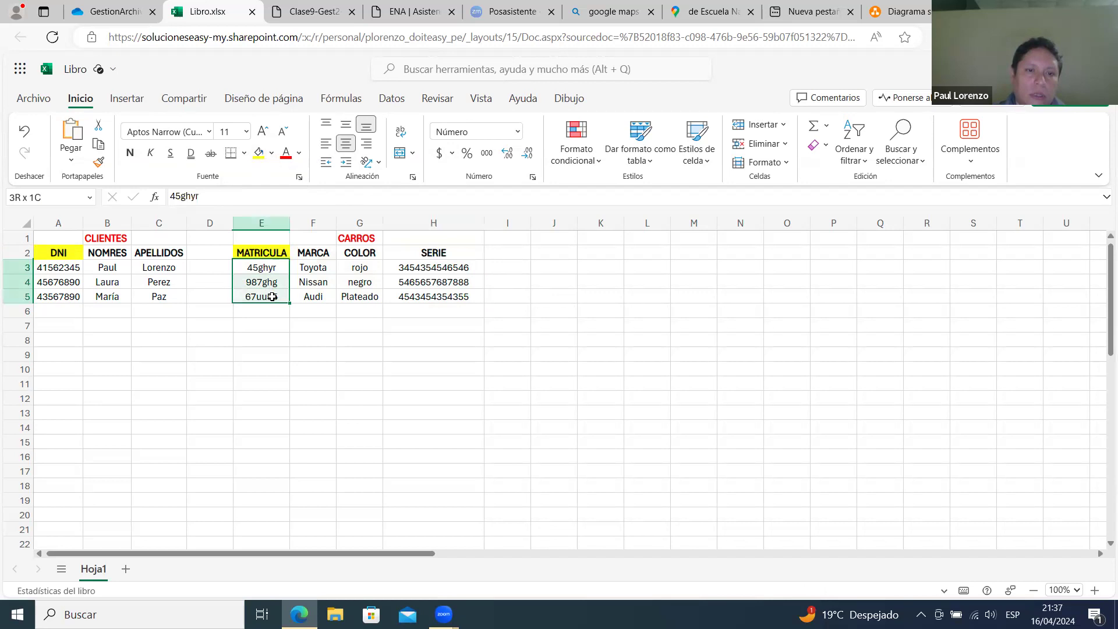
pyautogui.click(277, 224)
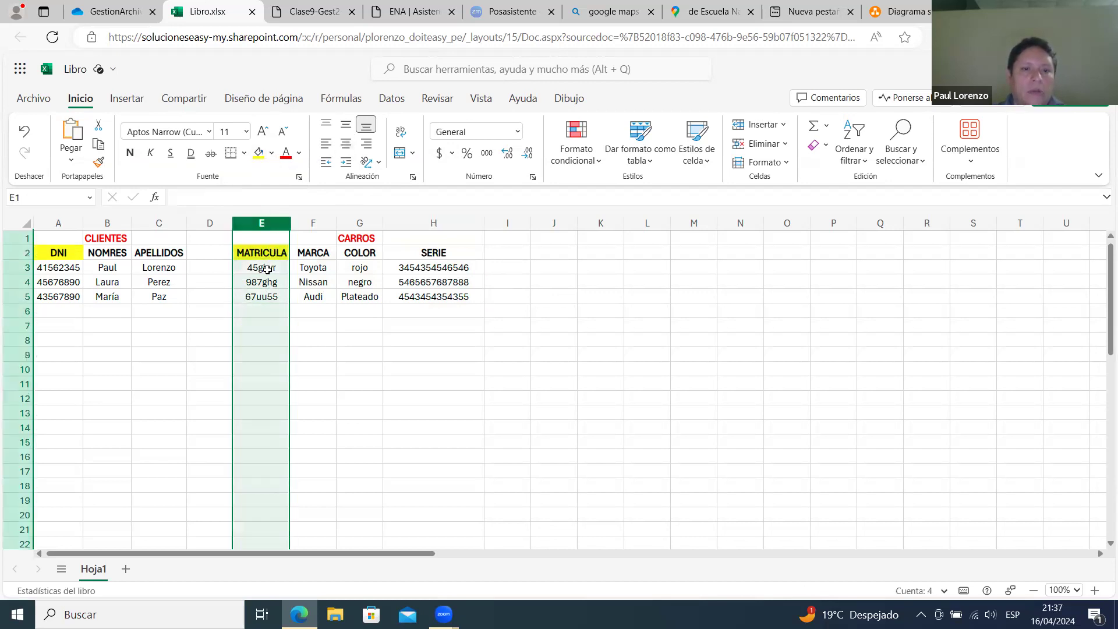
pyautogui.click(266, 310)
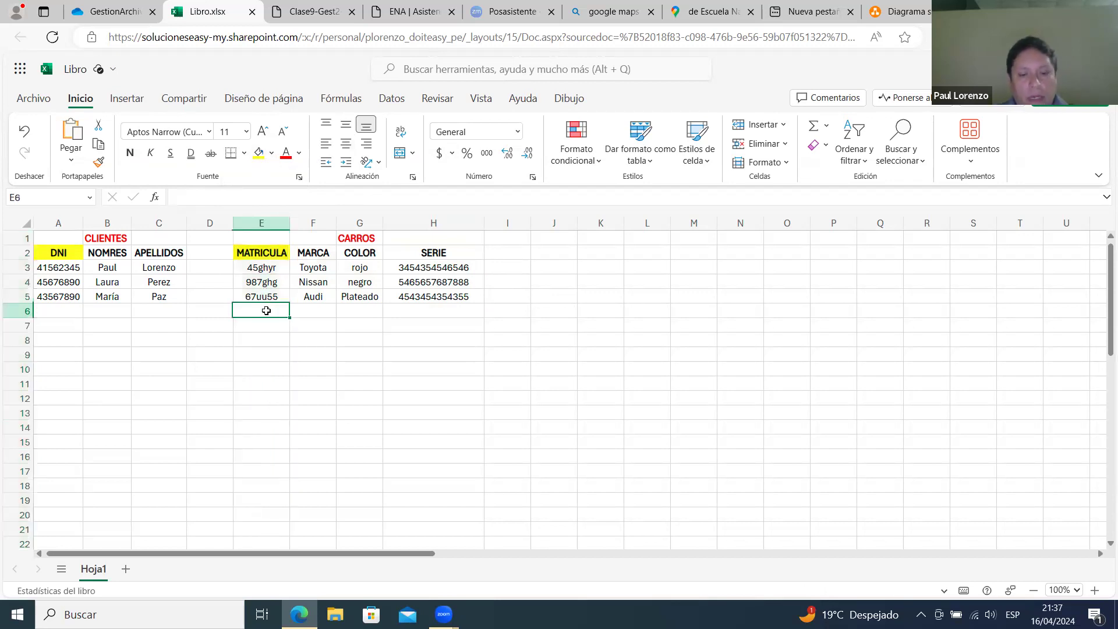
pyautogui.write('tr')
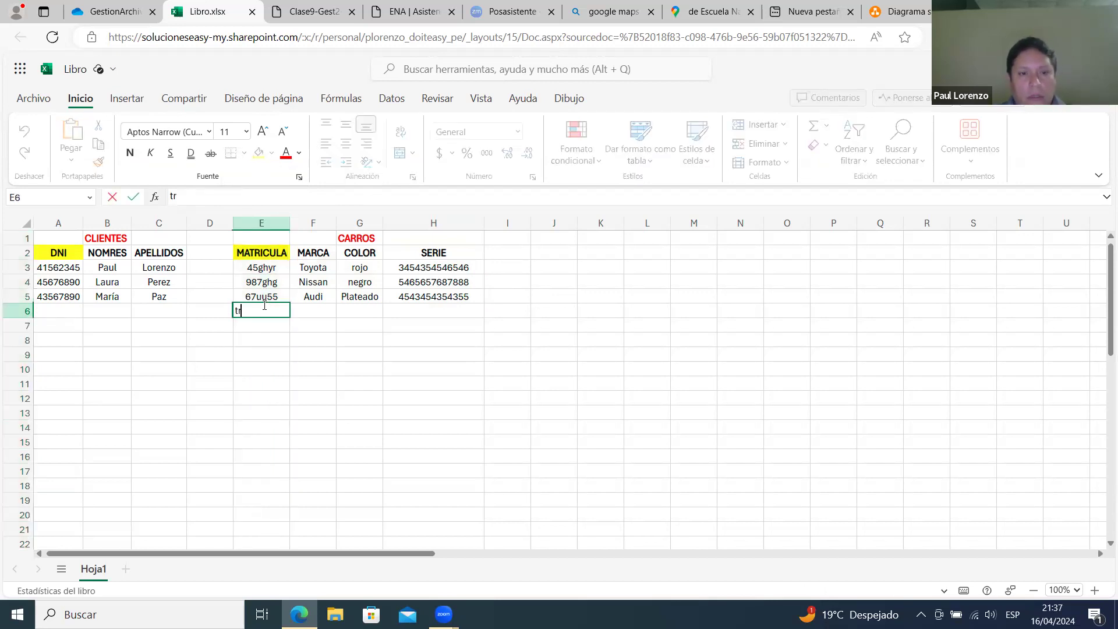
pyautogui.write('grt55')
pyautogui.click(330, 320)
pyautogui.click(270, 306)
pyautogui.moveTo(270, 306); pyautogui.dragTo(457, 365)
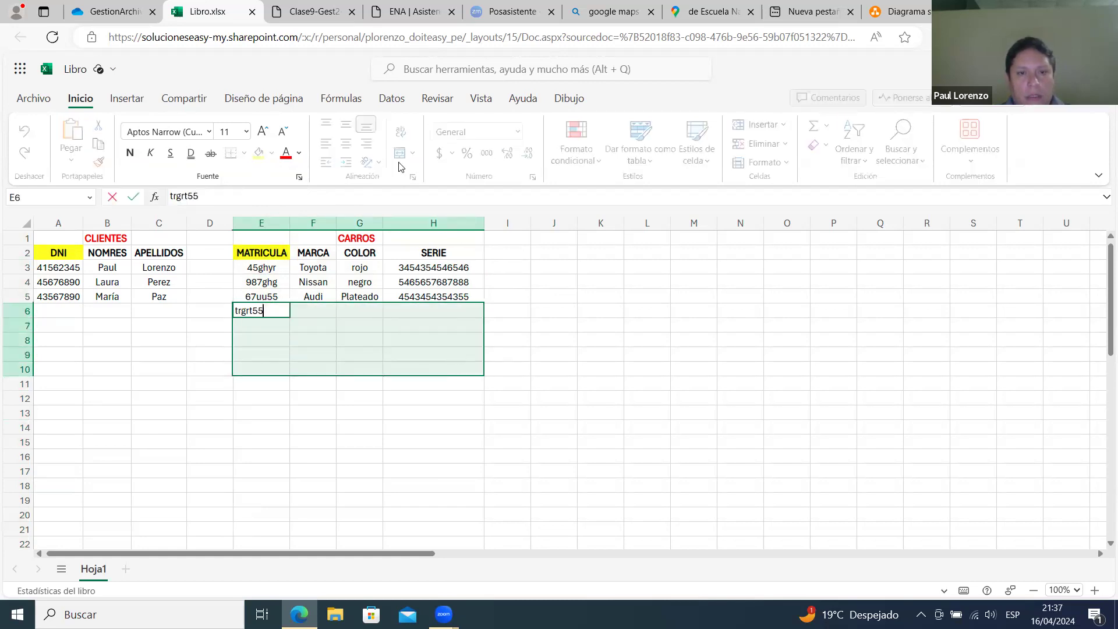
pyautogui.click(439, 370)
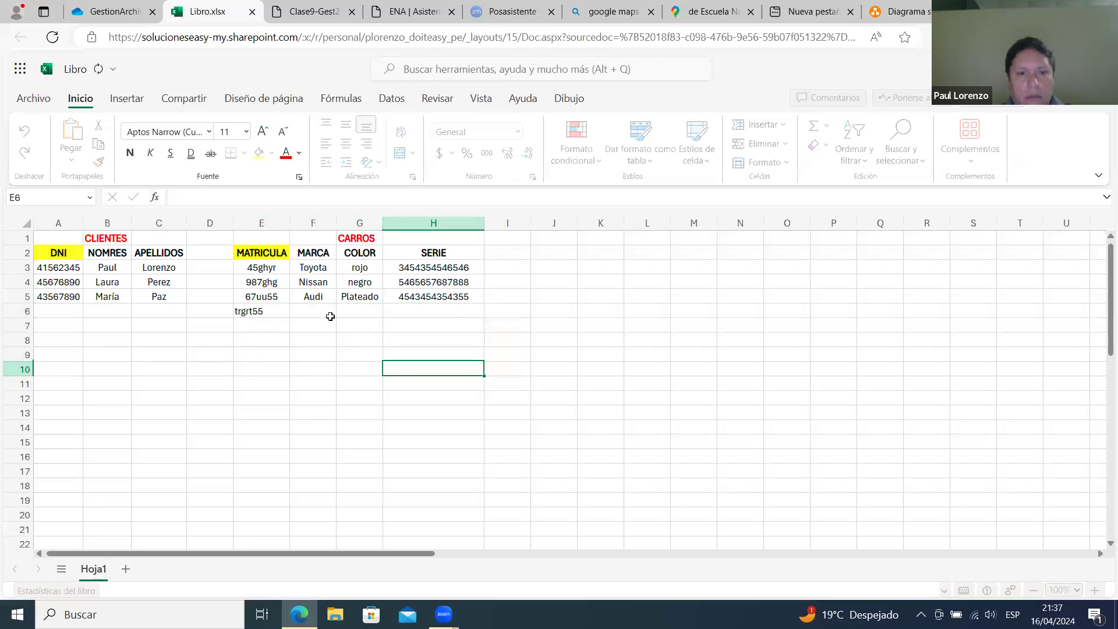
pyautogui.click(283, 312)
pyautogui.moveTo(284, 312); pyautogui.dragTo(459, 367)
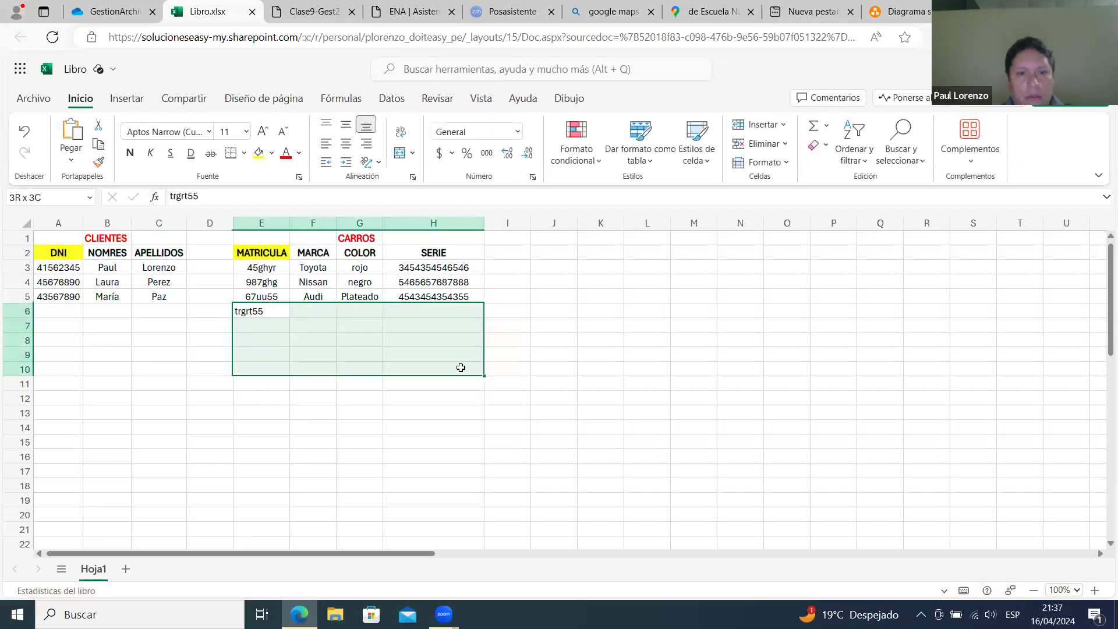
pyautogui.click(346, 143)
pyautogui.click(346, 311)
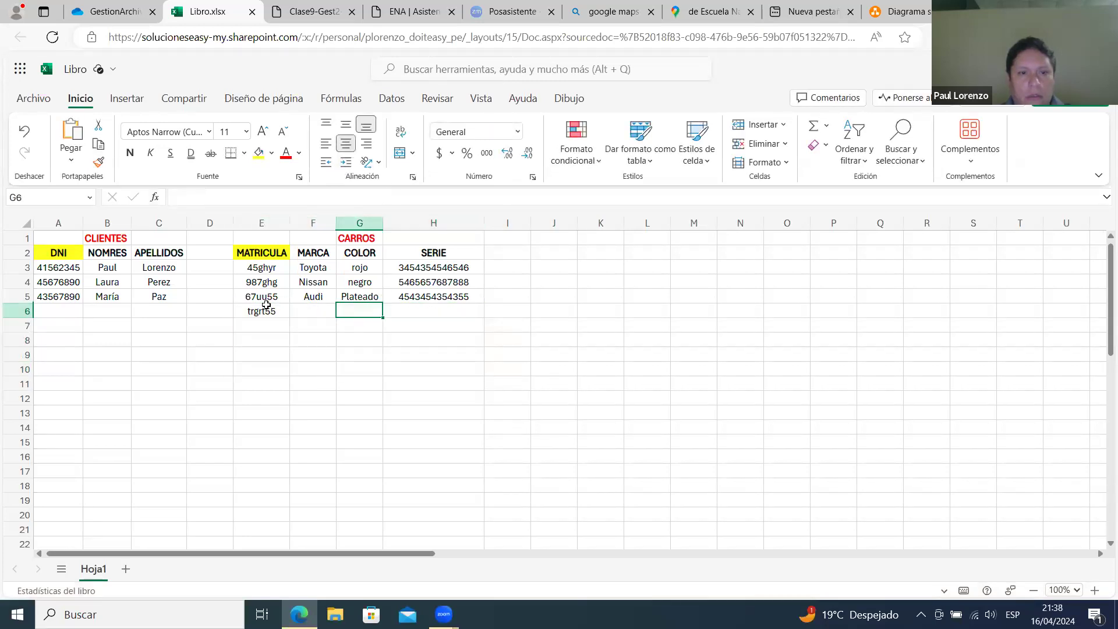
pyautogui.click(328, 314)
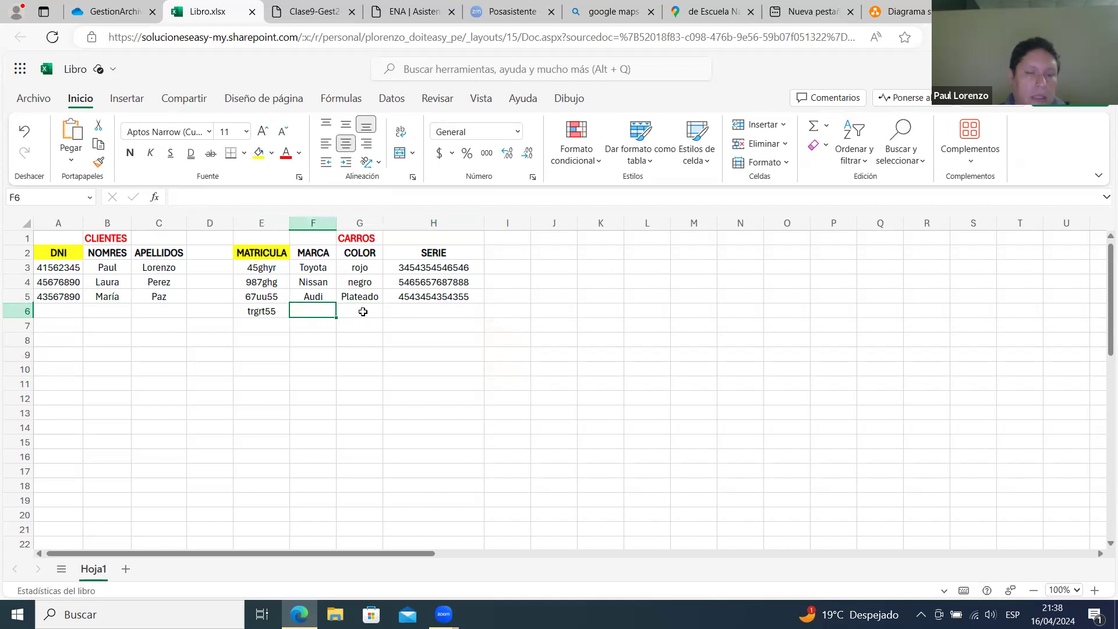
pyautogui.write('Toy')
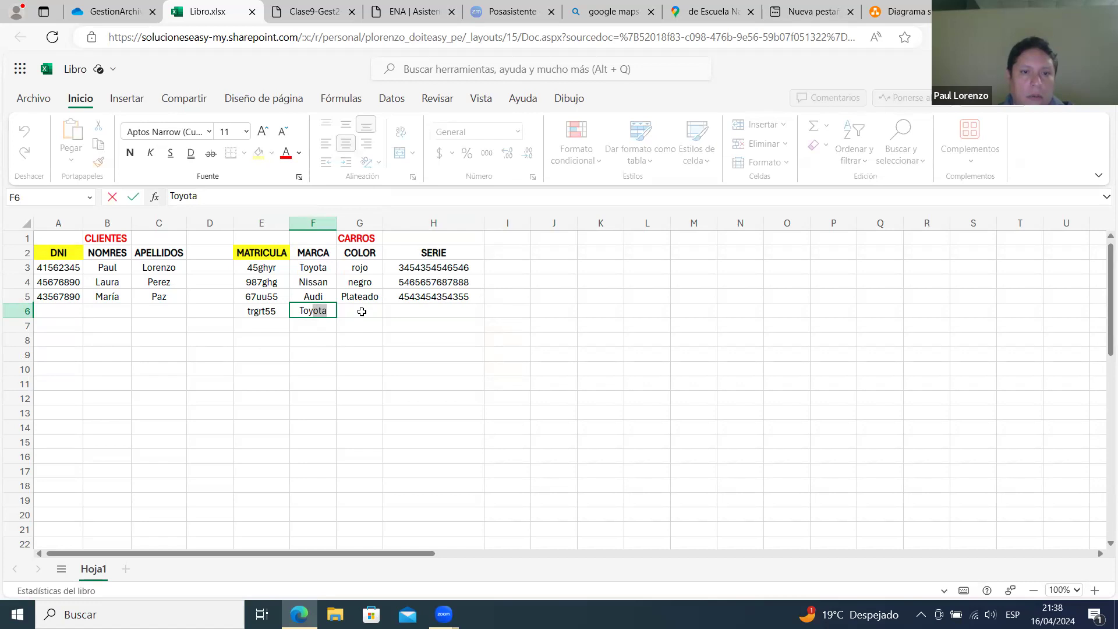
pyautogui.press('Tab')
pyautogui.write('negro')
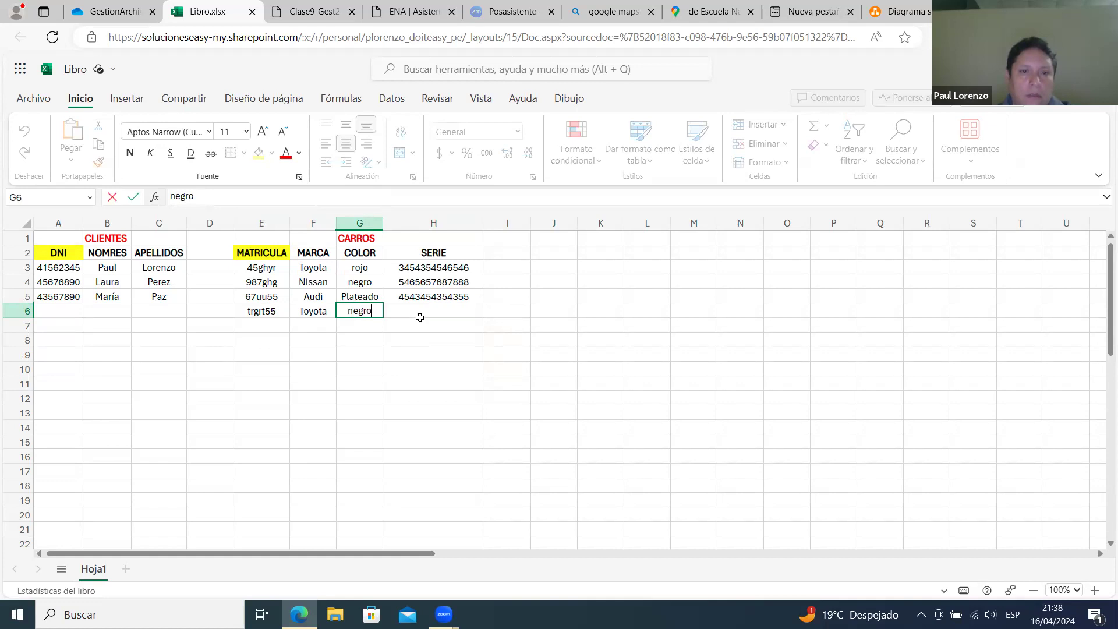
pyautogui.click(419, 317)
pyautogui.write('345435446565')
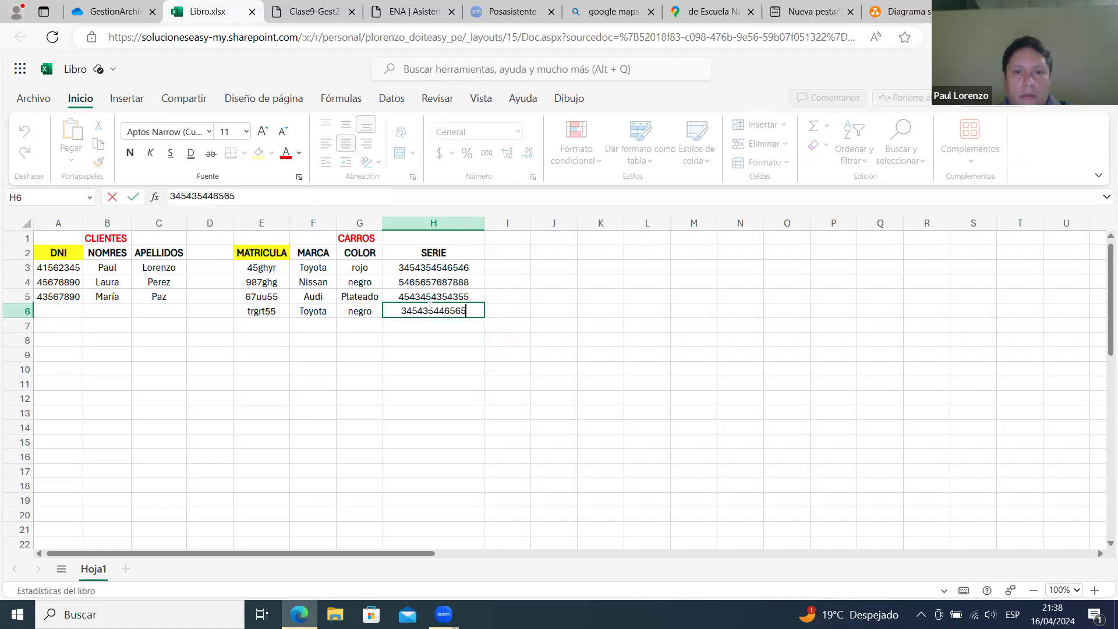
pyautogui.write('6')
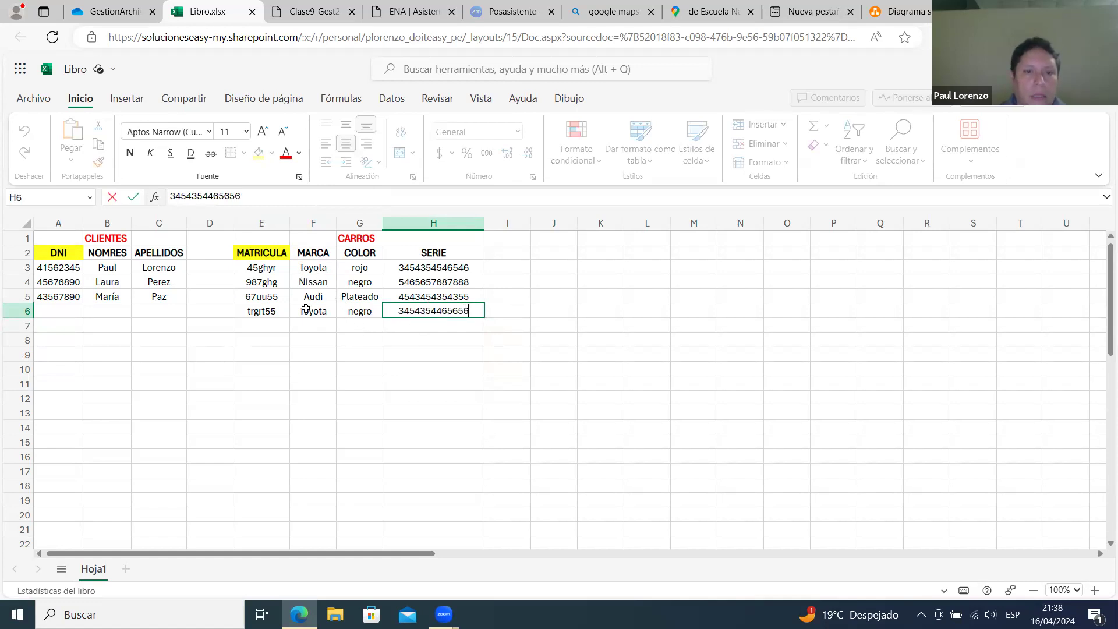
pyautogui.click(305, 312)
pyautogui.click(309, 267)
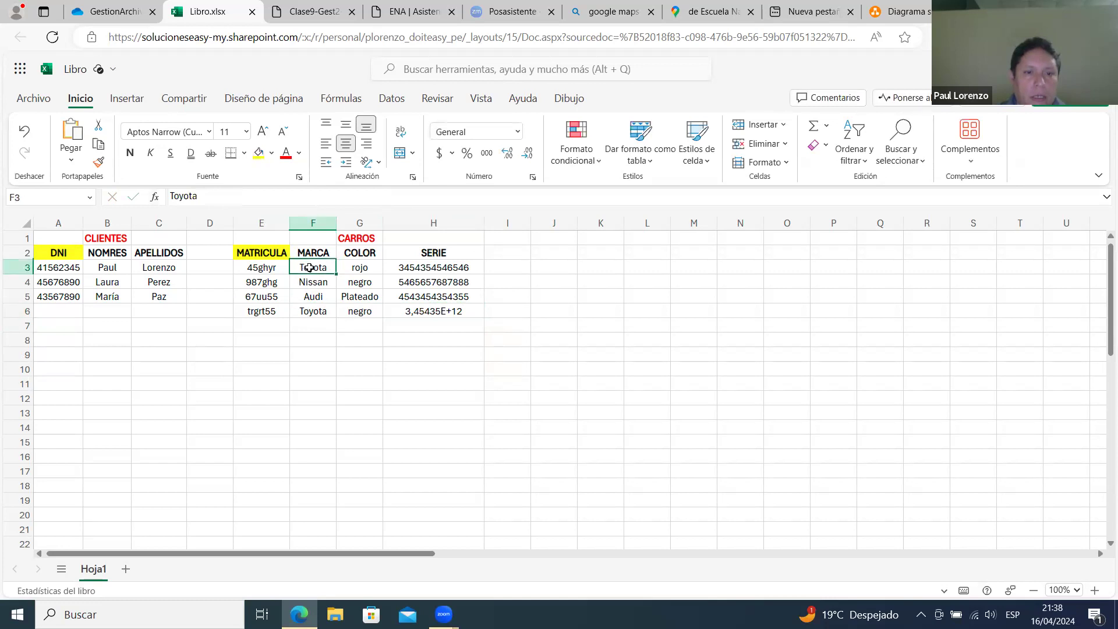
pyautogui.click(306, 312)
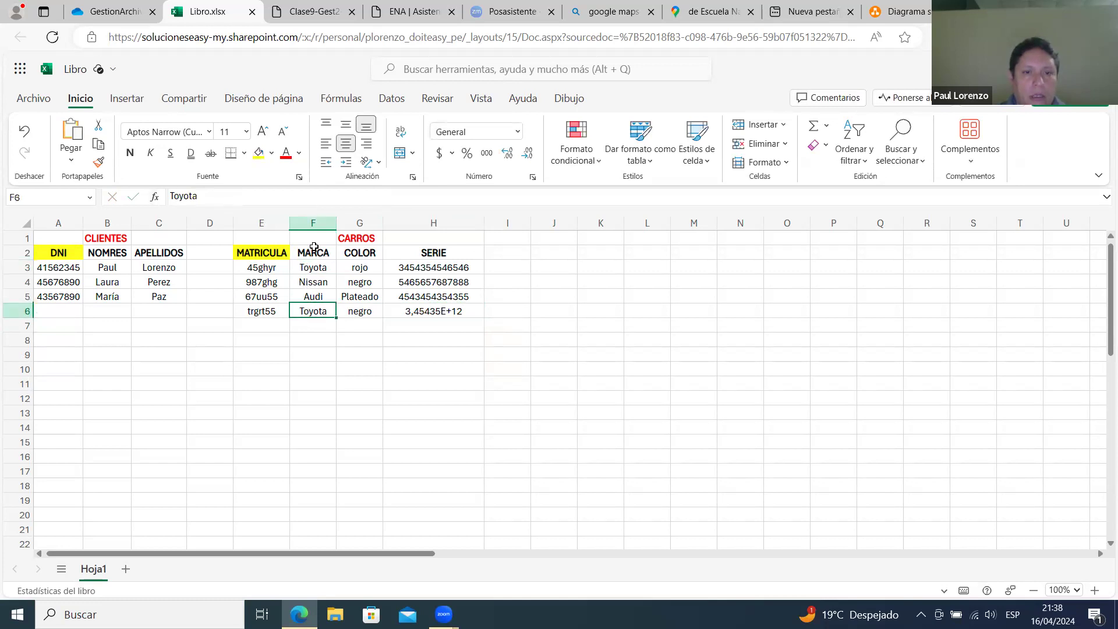
pyautogui.click(358, 314)
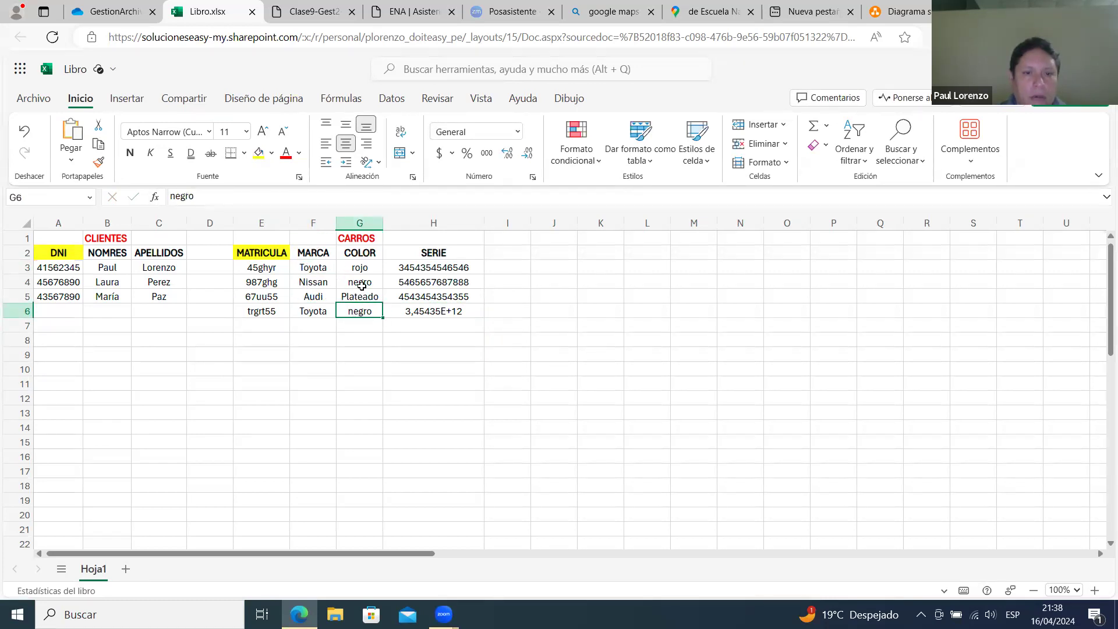
pyautogui.click(361, 285)
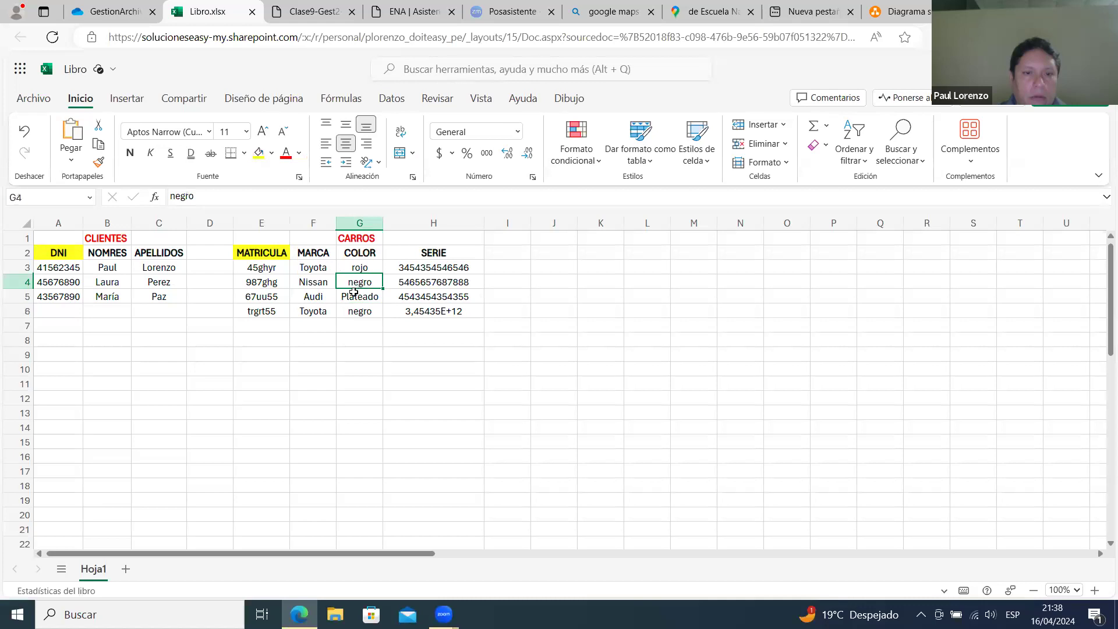
pyautogui.click(318, 253)
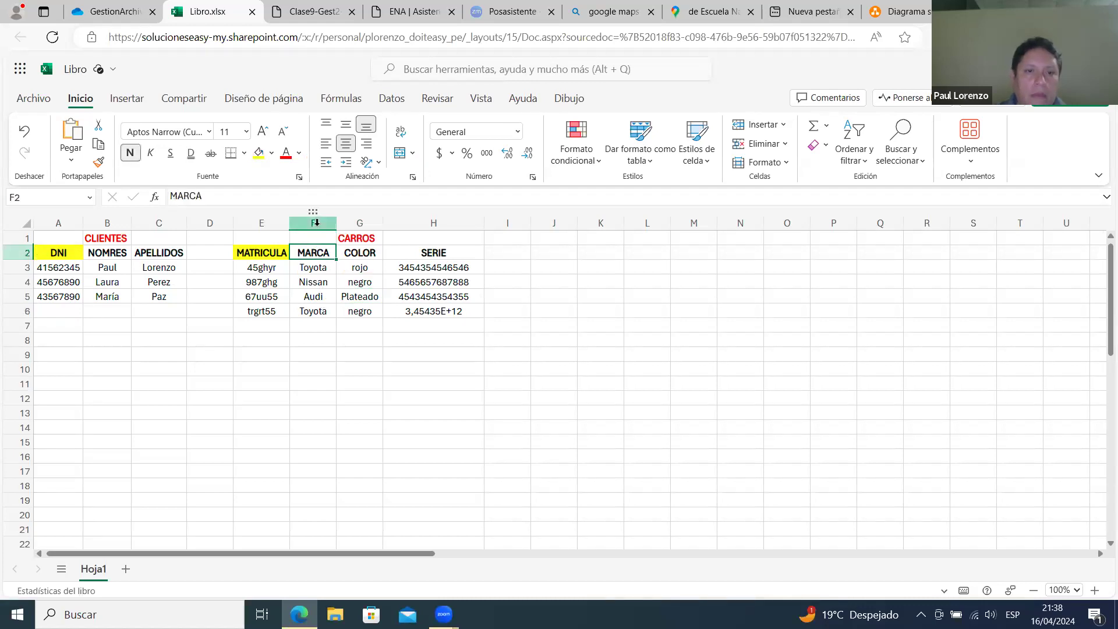
pyautogui.click(316, 223)
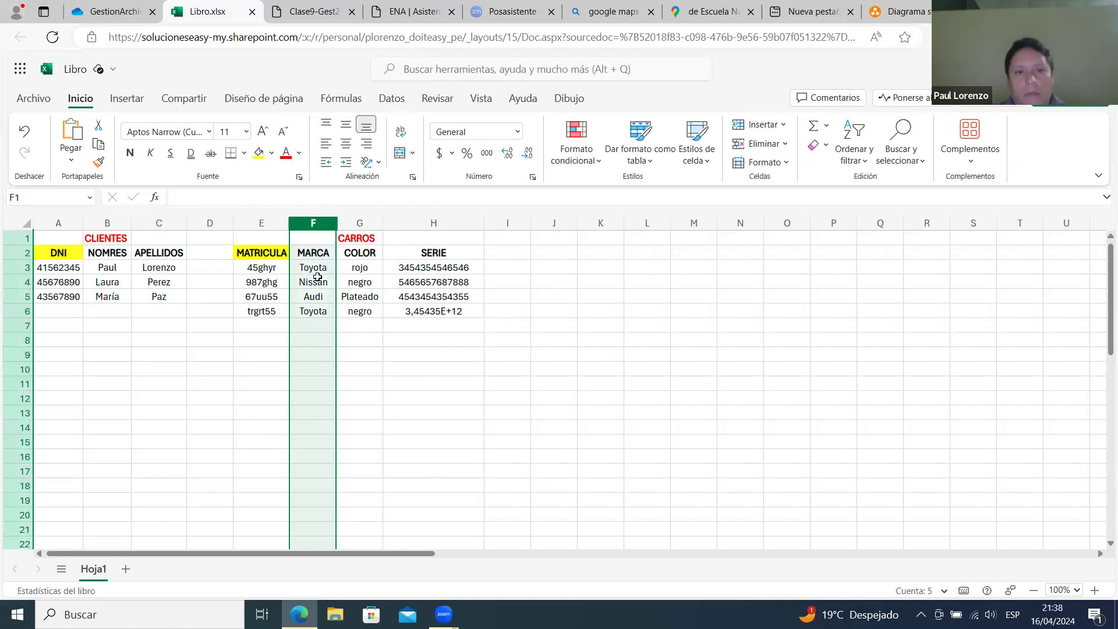
pyautogui.click(313, 271)
pyautogui.press('Down')
pyautogui.press('Down')
pyautogui.press('Down')
pyautogui.press('Down')
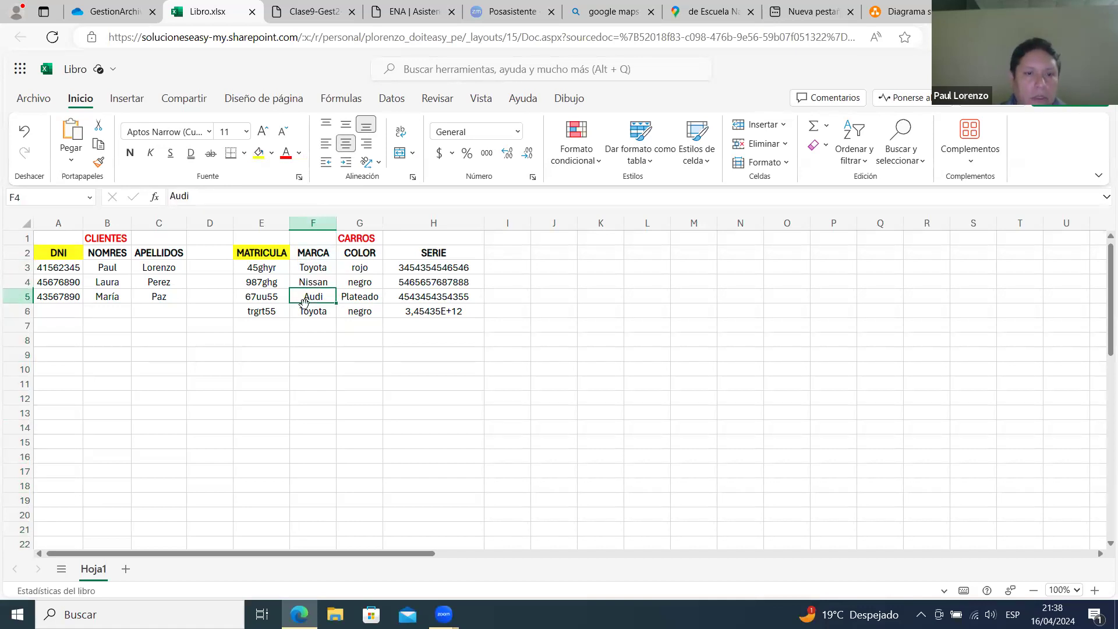
pyautogui.click(305, 309)
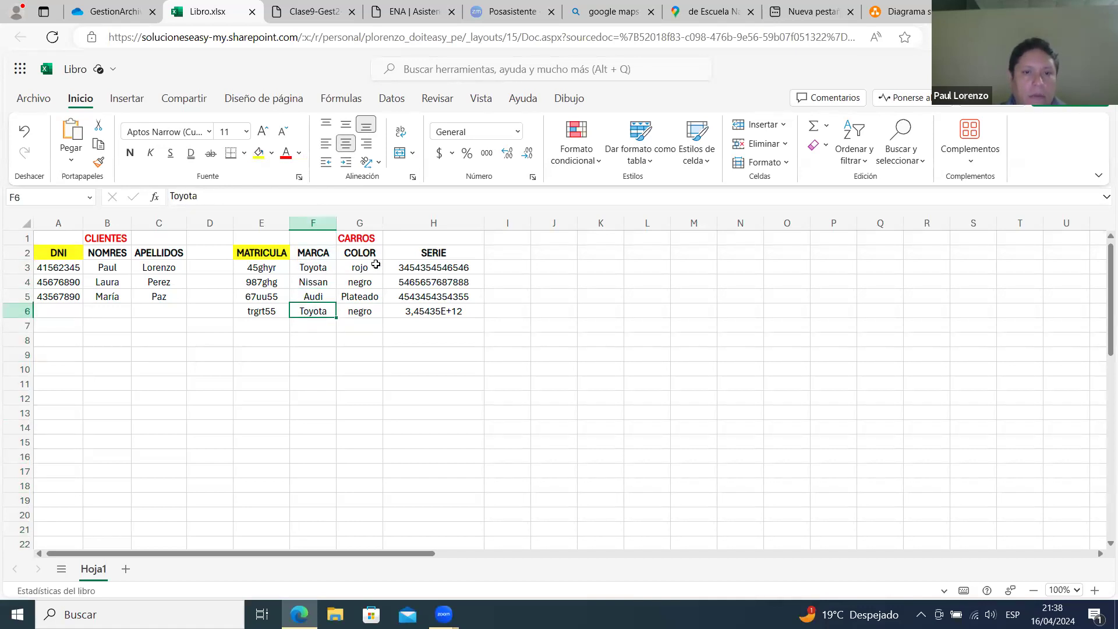
pyautogui.click(362, 225)
pyautogui.click(361, 253)
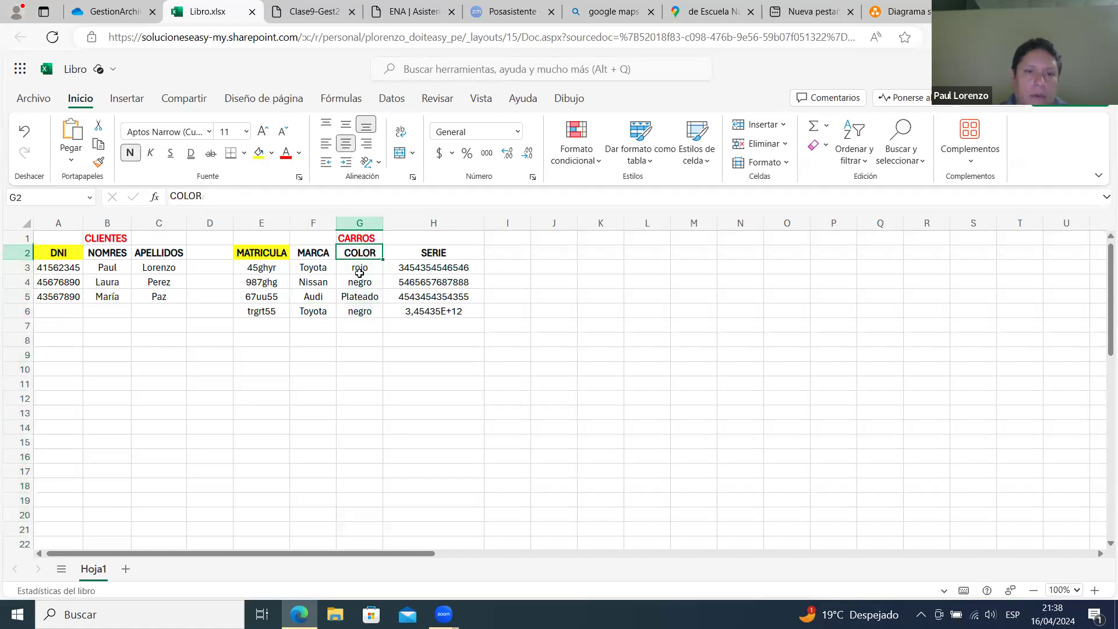
pyautogui.click(362, 282)
pyautogui.click(360, 311)
pyautogui.click(360, 295)
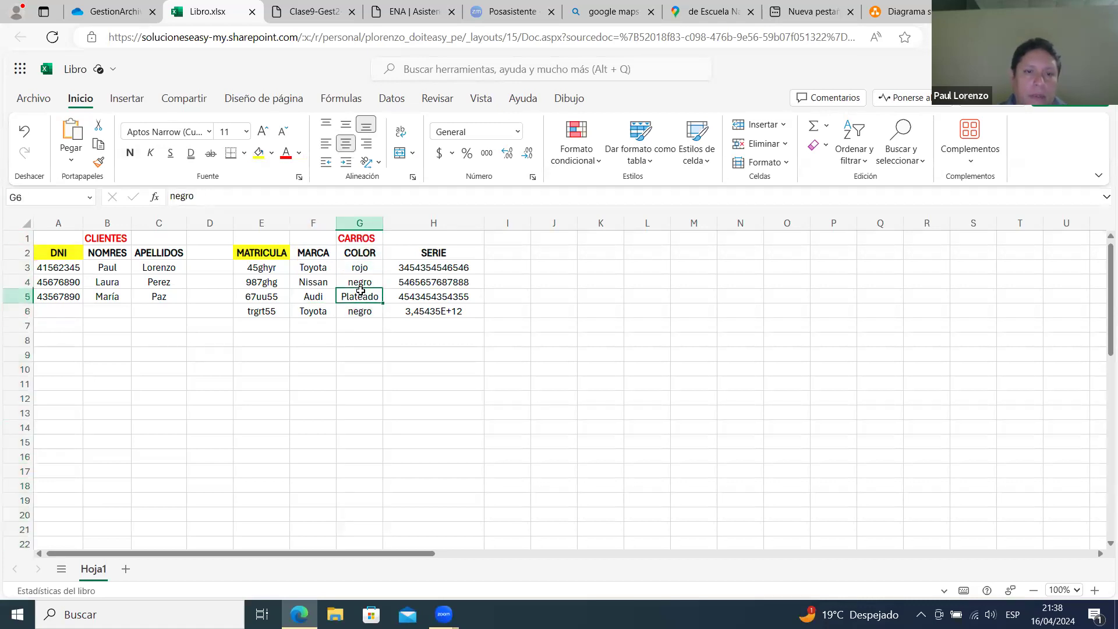
pyautogui.click(359, 284)
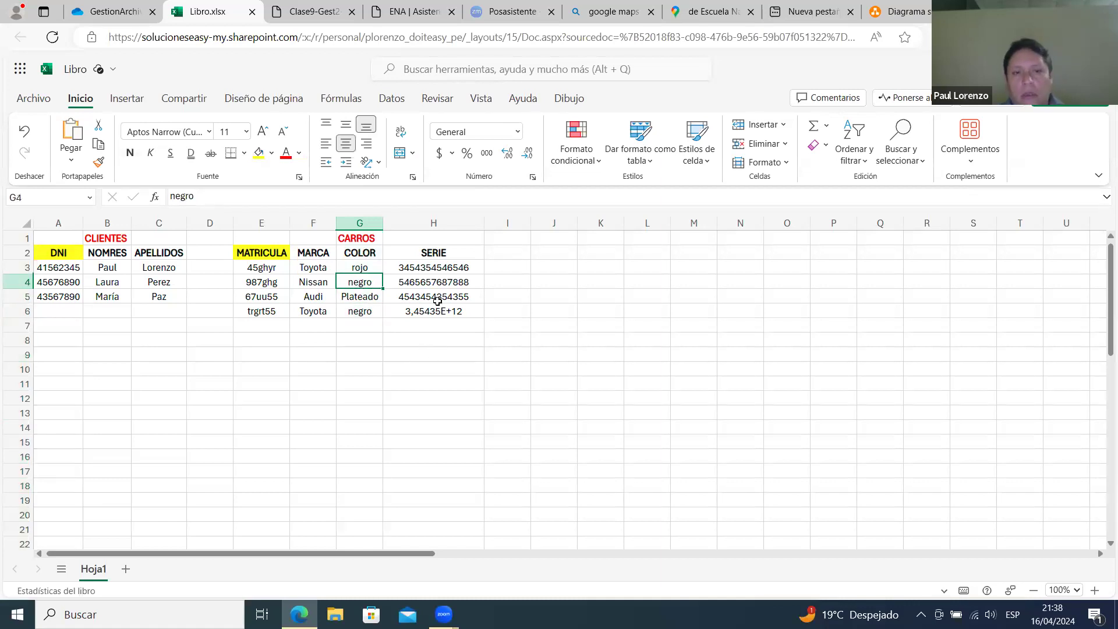
pyautogui.click(452, 311)
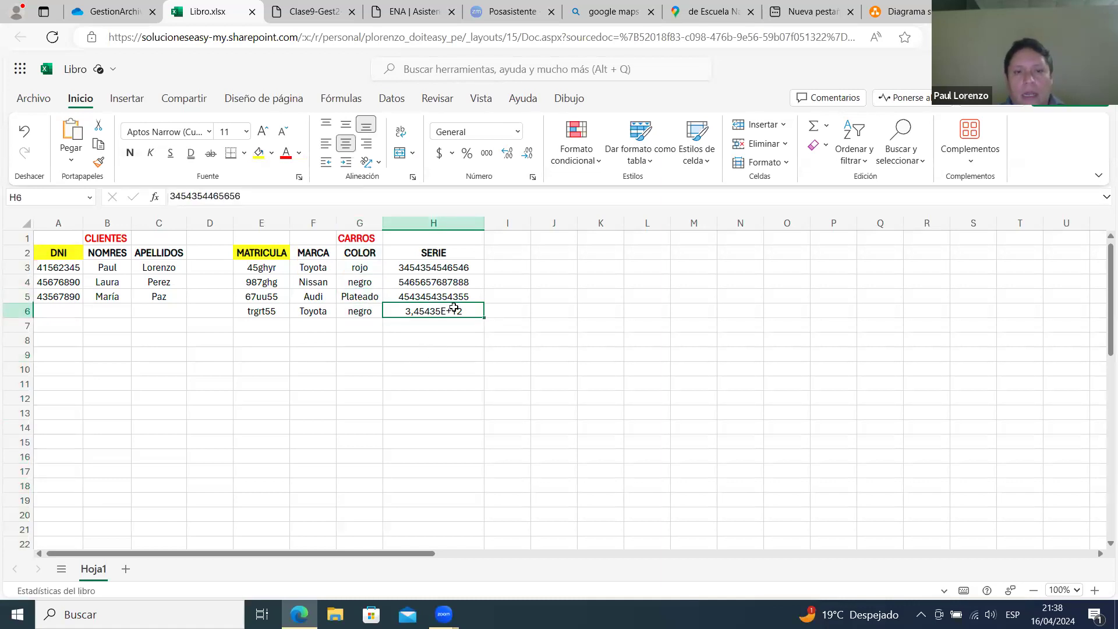
pyautogui.click(499, 136)
pyautogui.click(517, 132)
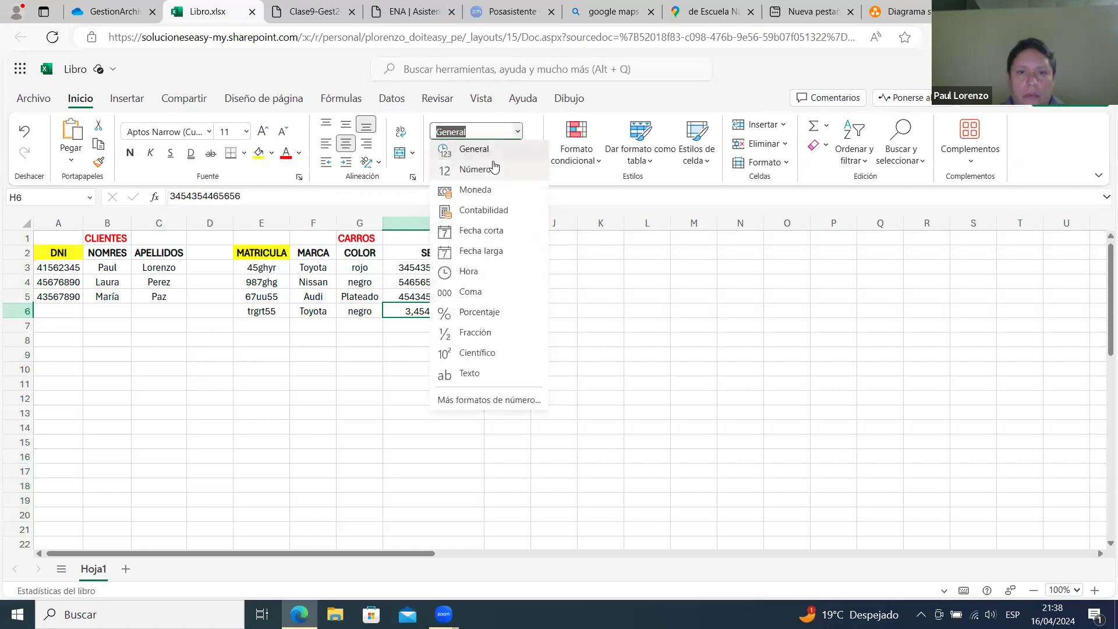
pyautogui.click(499, 161)
pyautogui.click(527, 153)
pyautogui.click(527, 153)
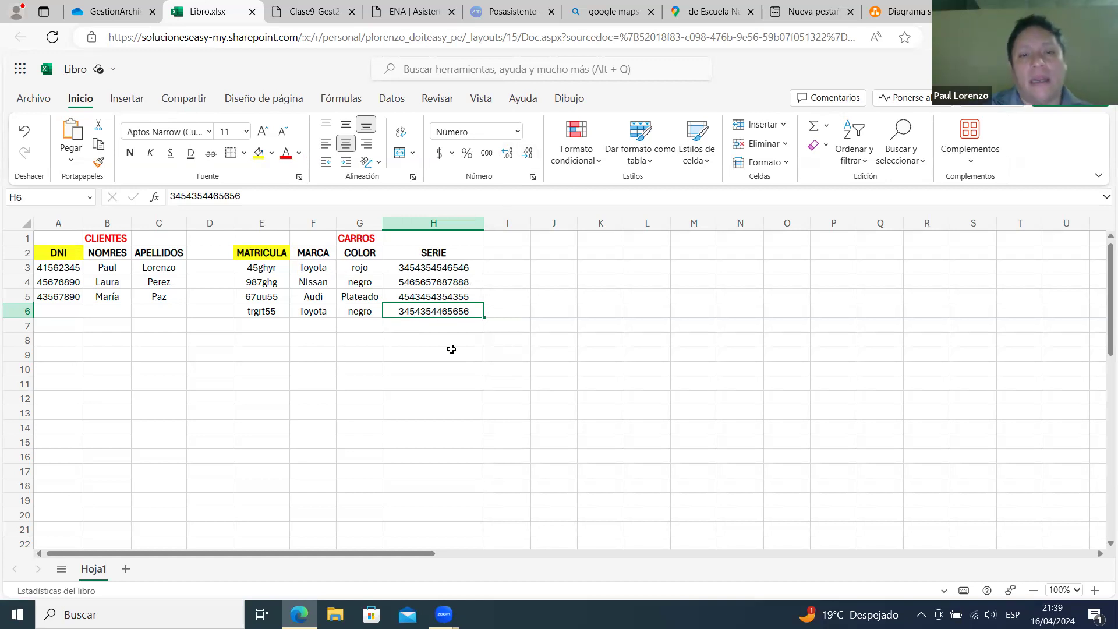
# Start a new car row by entering plate 44565 in E7.
pyautogui.click(451, 331)
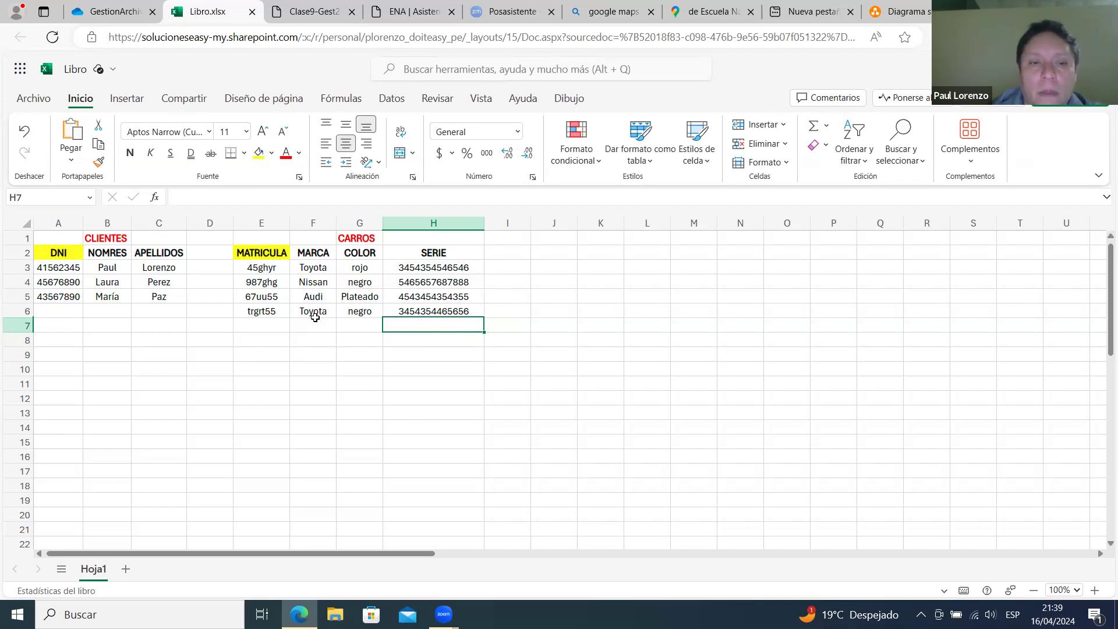
pyautogui.click(267, 322)
pyautogui.write('44565')
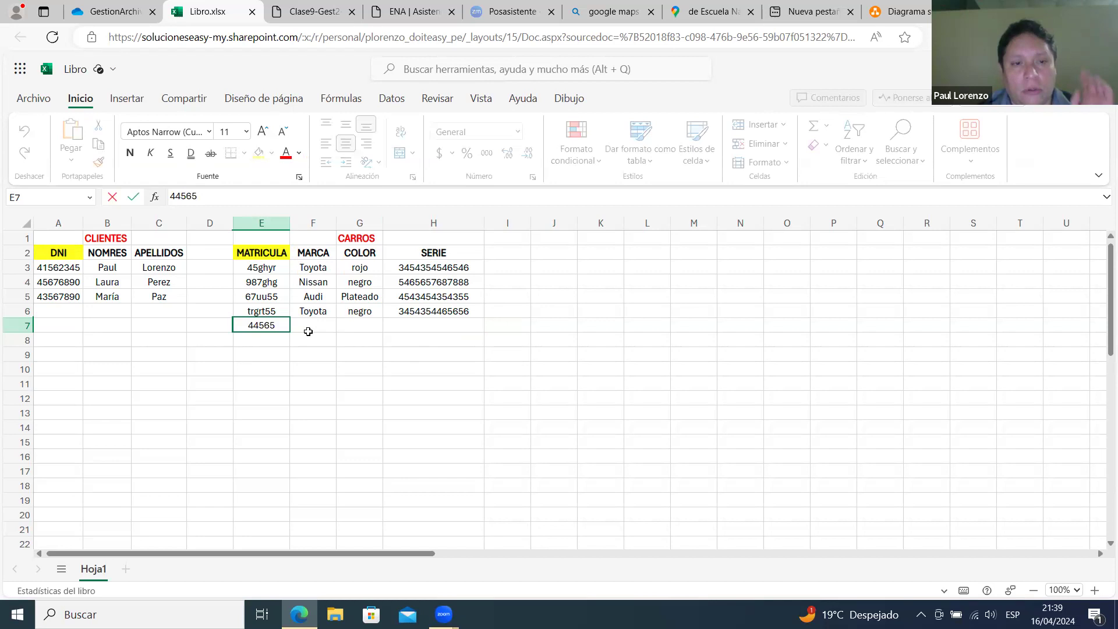
# Enter Audi in F7 and lanco in G7.
pyautogui.click(307, 331)
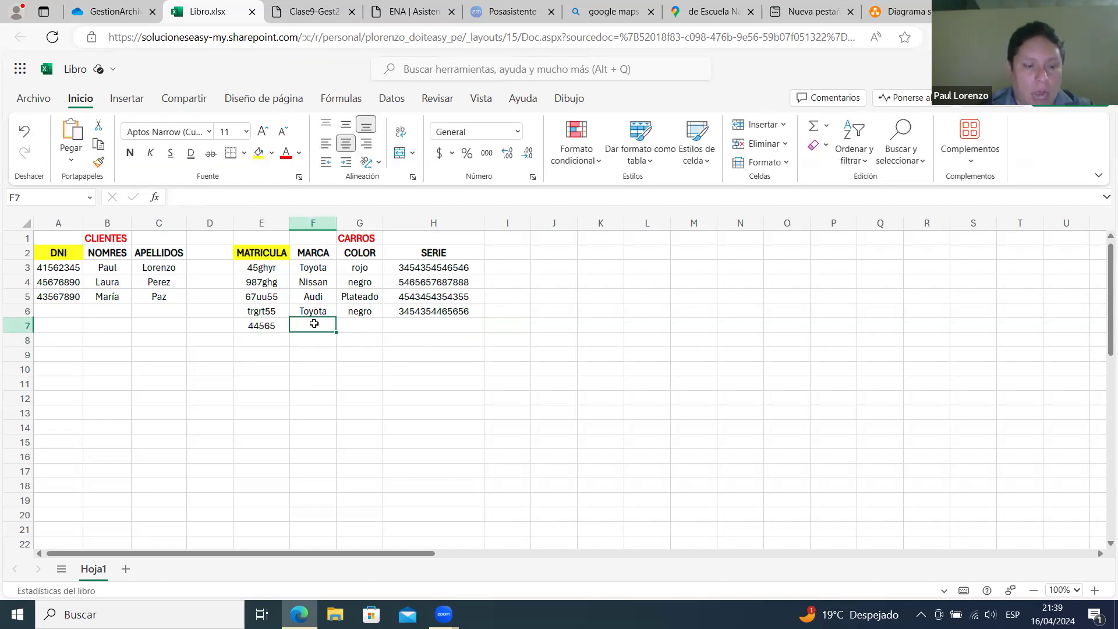
pyautogui.write('Audi')
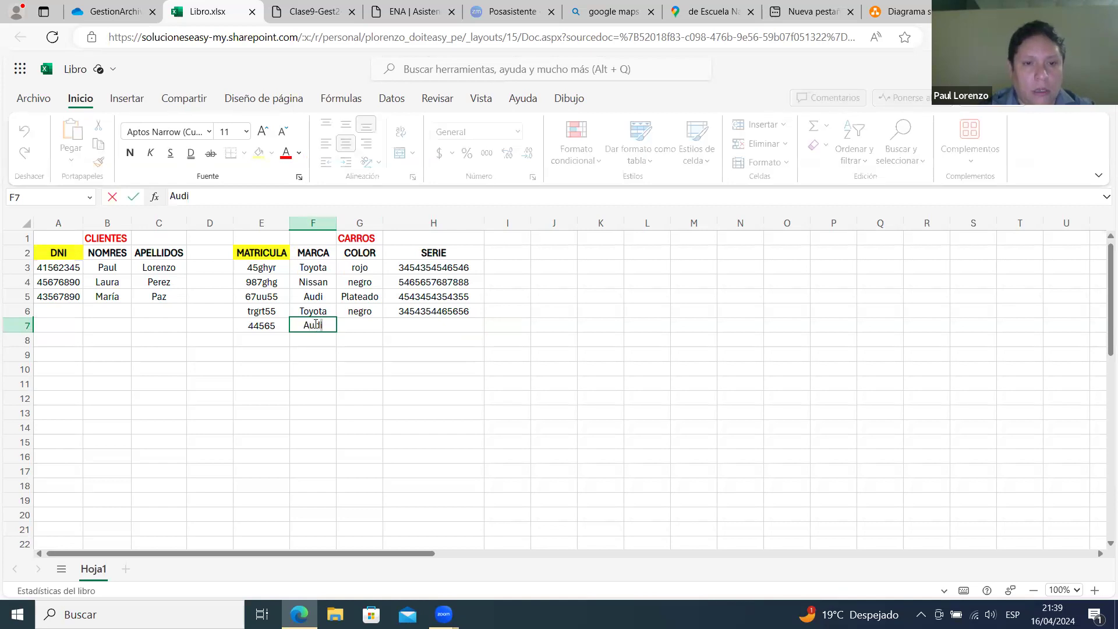
pyautogui.click(355, 323)
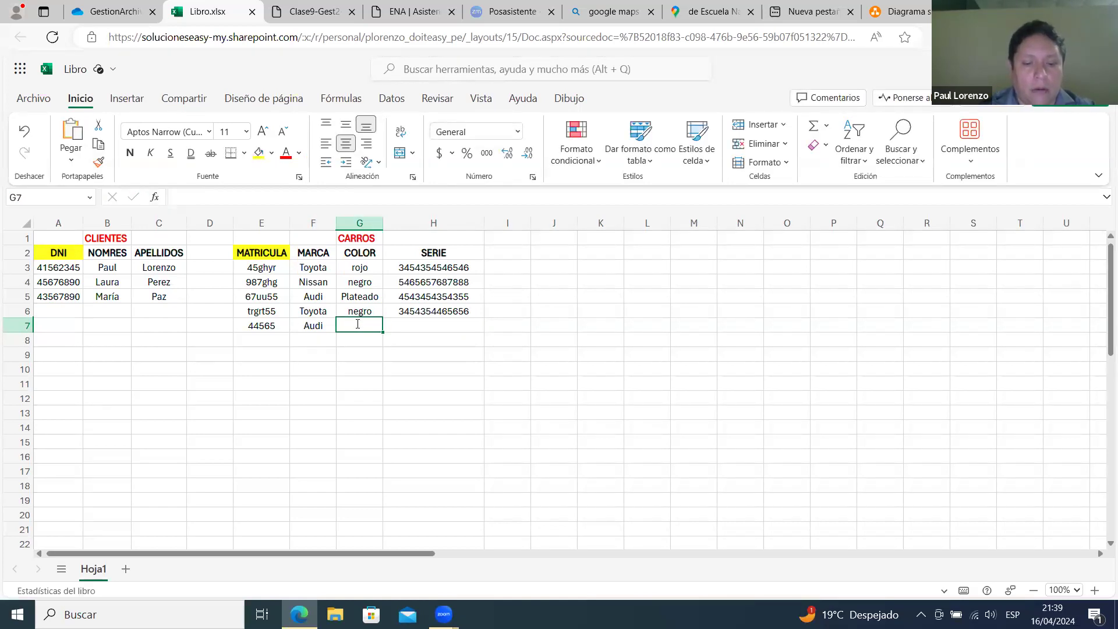
pyautogui.write('lanco')
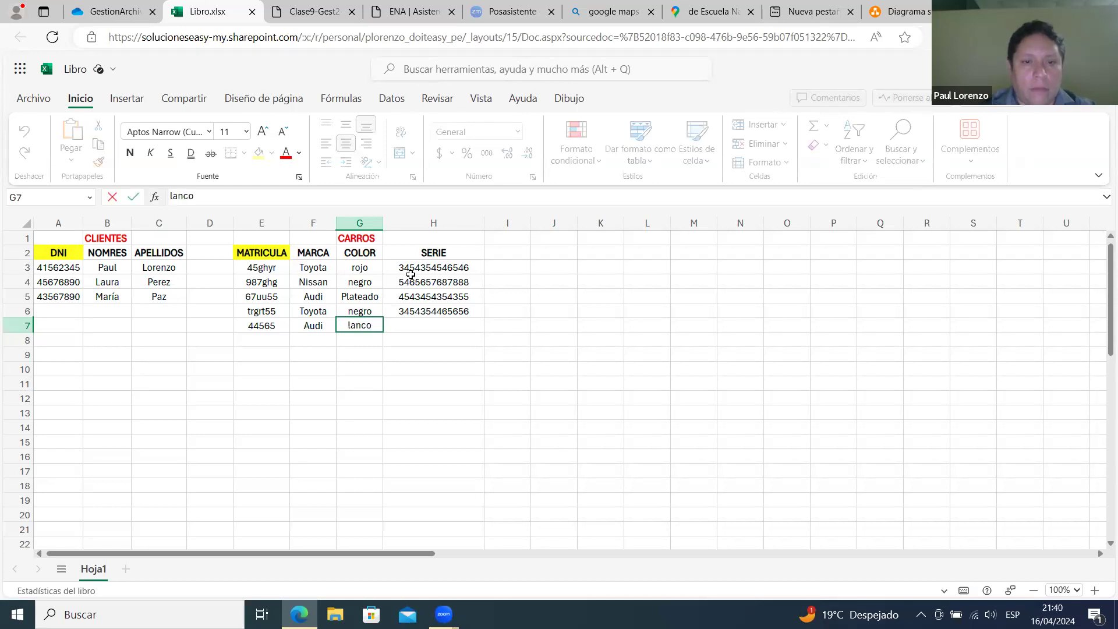
pyautogui.click(414, 283)
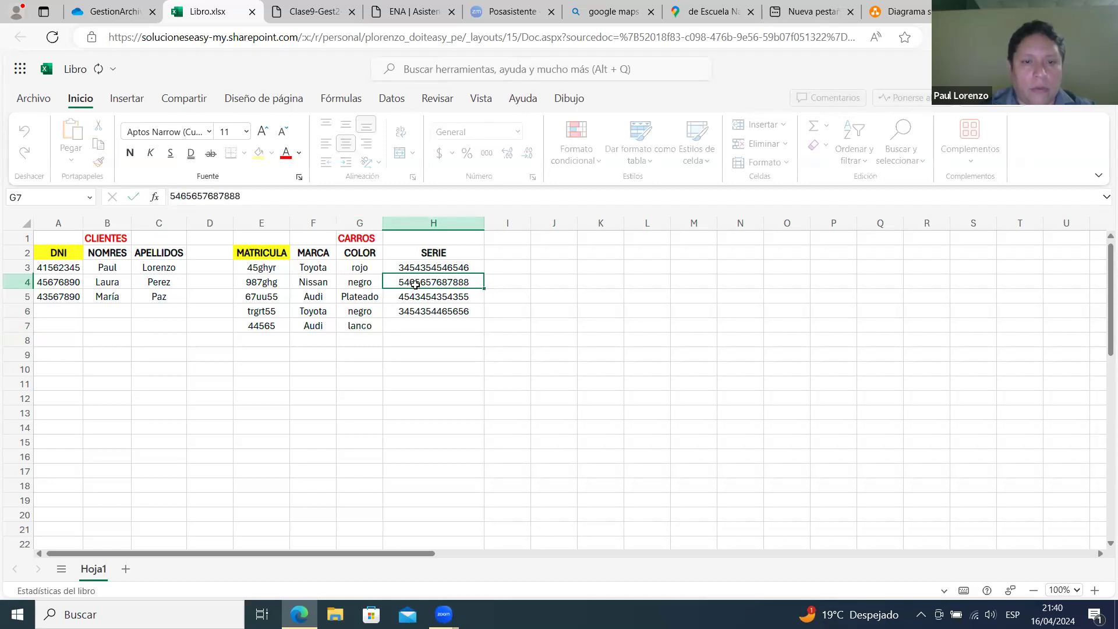
pyautogui.hotkey('ctrl', 'c')
pyautogui.click(405, 324)
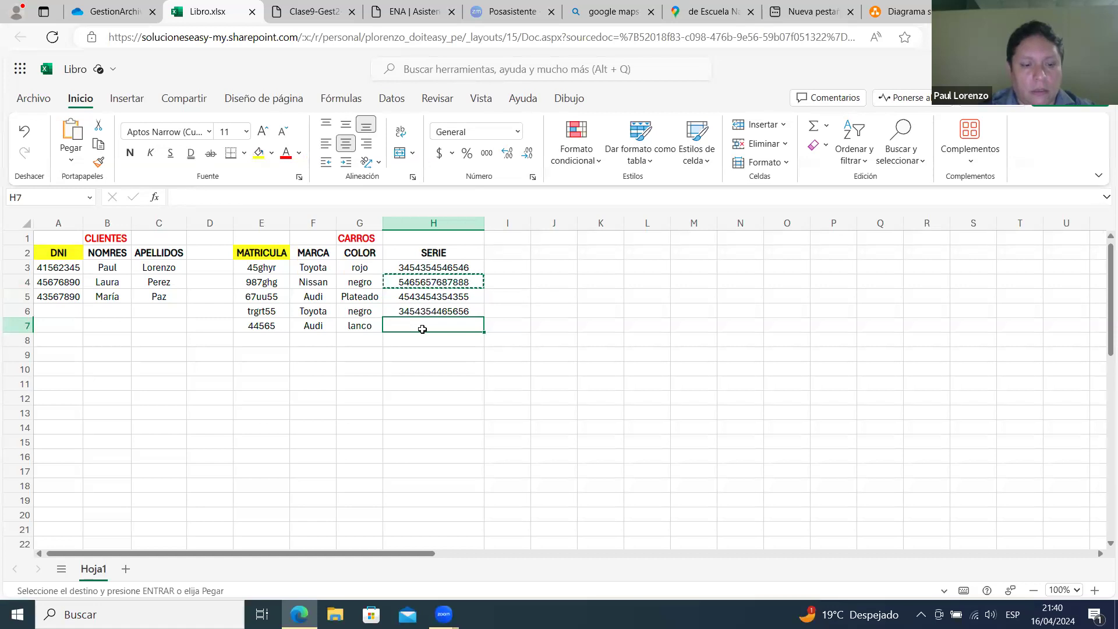
pyautogui.rightClick(425, 332)
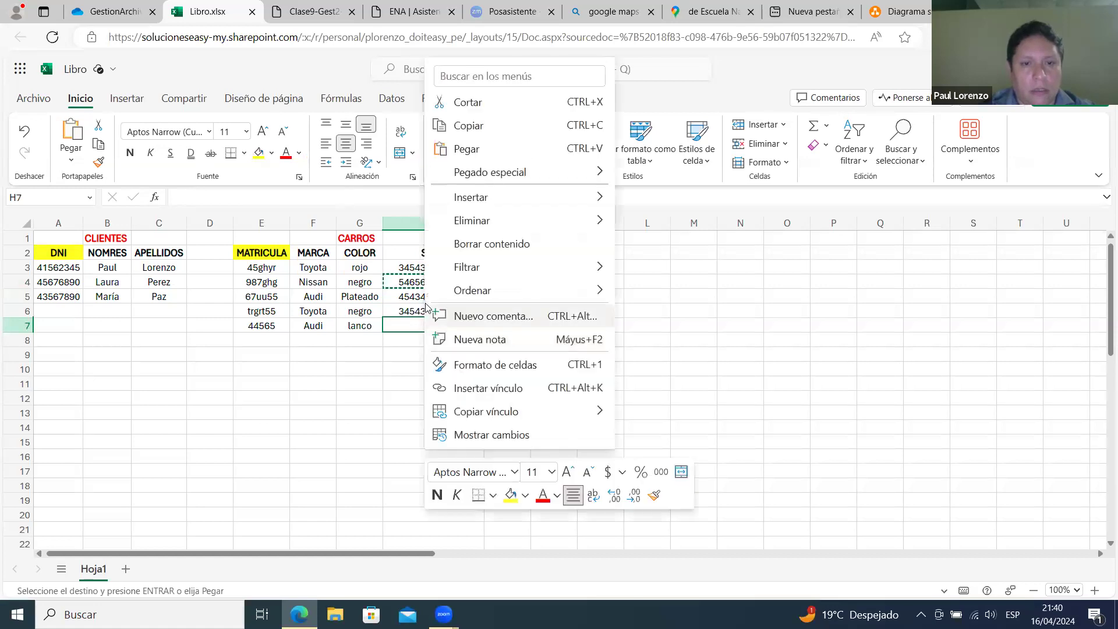
pyautogui.click(404, 278)
pyautogui.rightClick(405, 279)
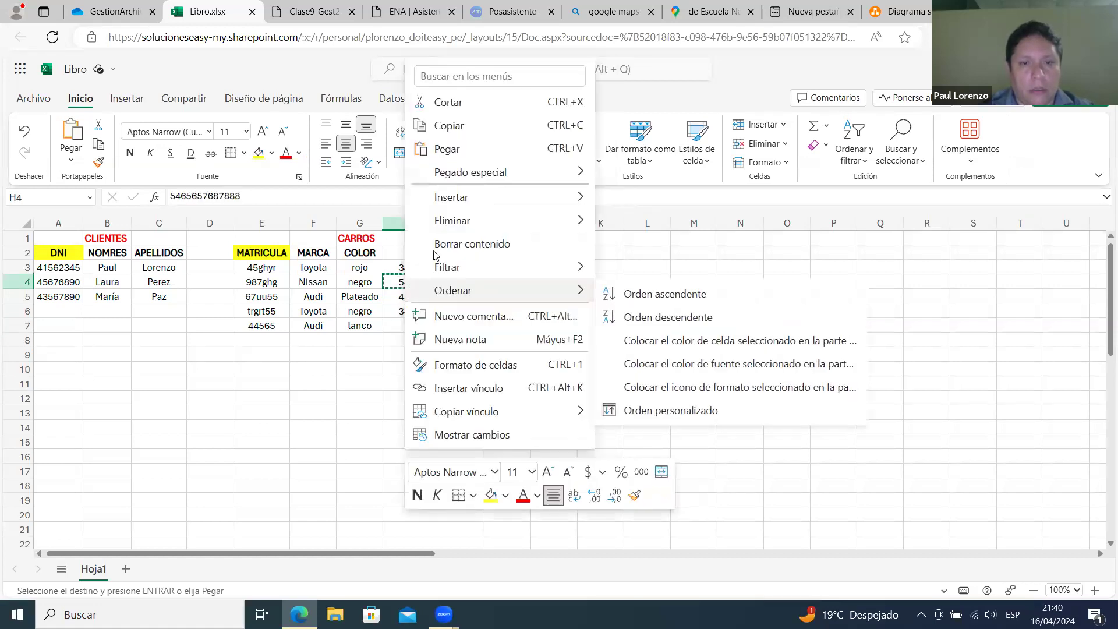
pyautogui.click(449, 126)
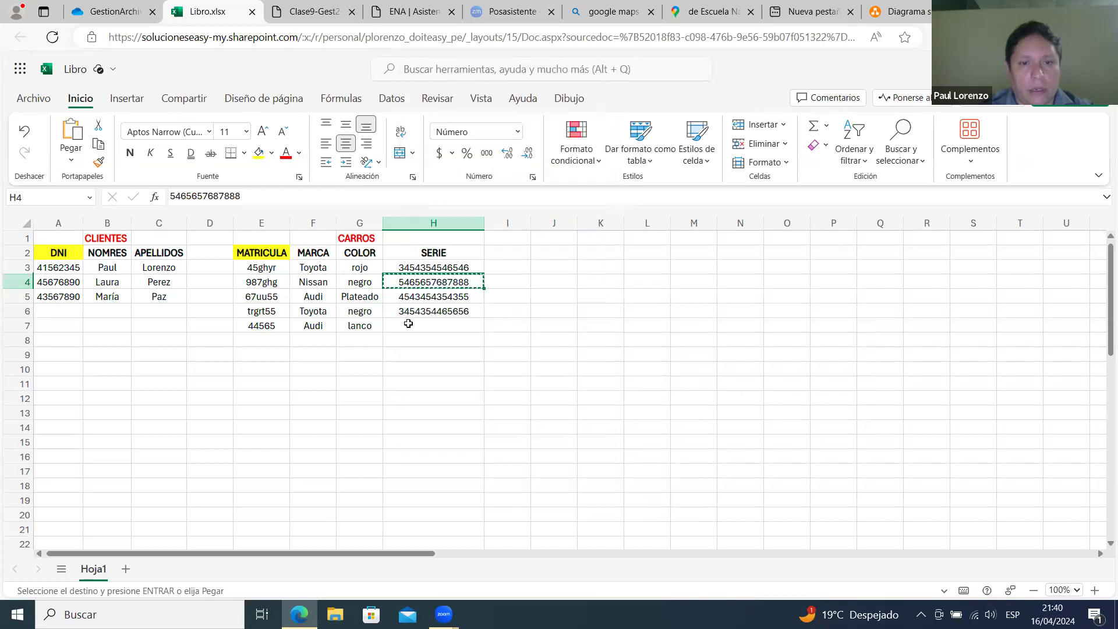
pyautogui.rightClick(408, 324)
pyautogui.click(443, 148)
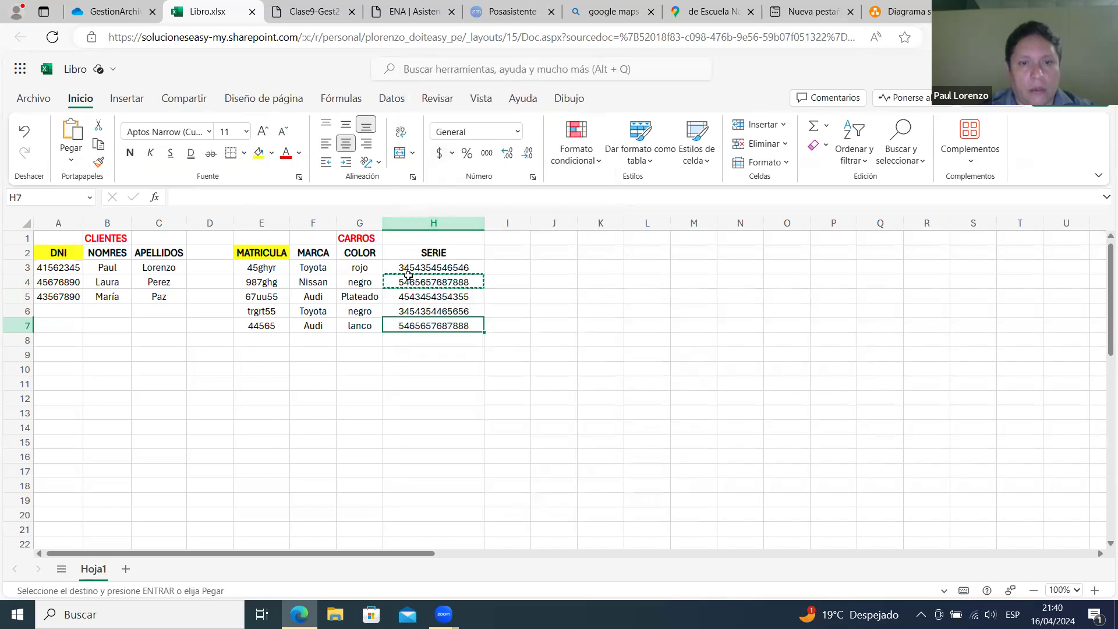
# Check the SERIE column to confirm H7 matches the H4 serial.
pyautogui.click(559, 325)
pyautogui.click(473, 297)
pyautogui.click(469, 315)
pyautogui.click(464, 343)
pyautogui.click(440, 381)
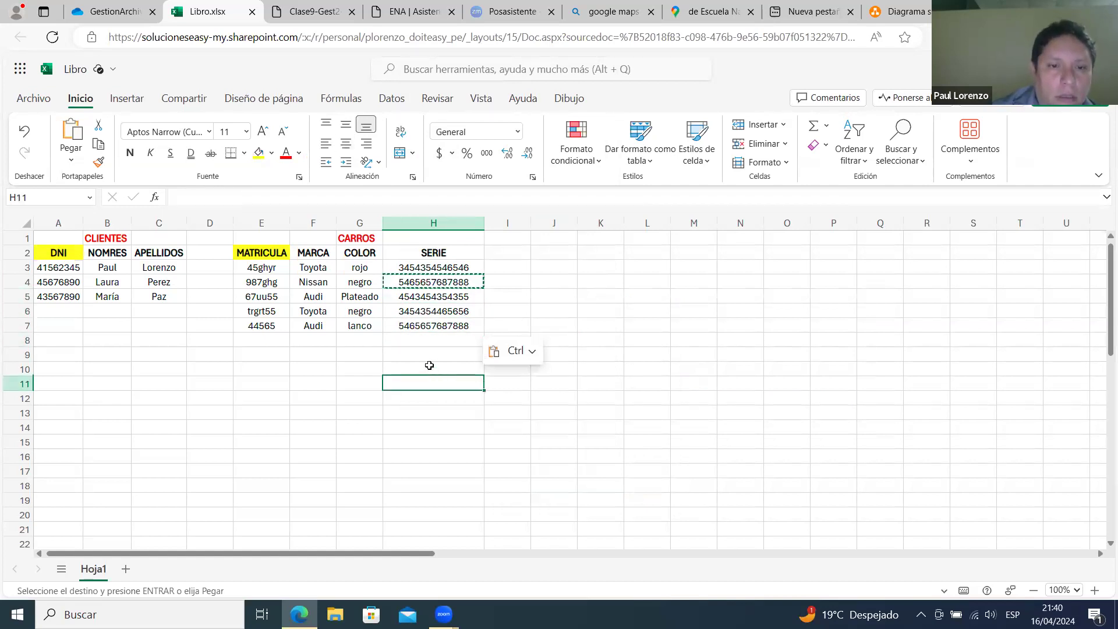
pyautogui.click(408, 326)
pyautogui.click(421, 285)
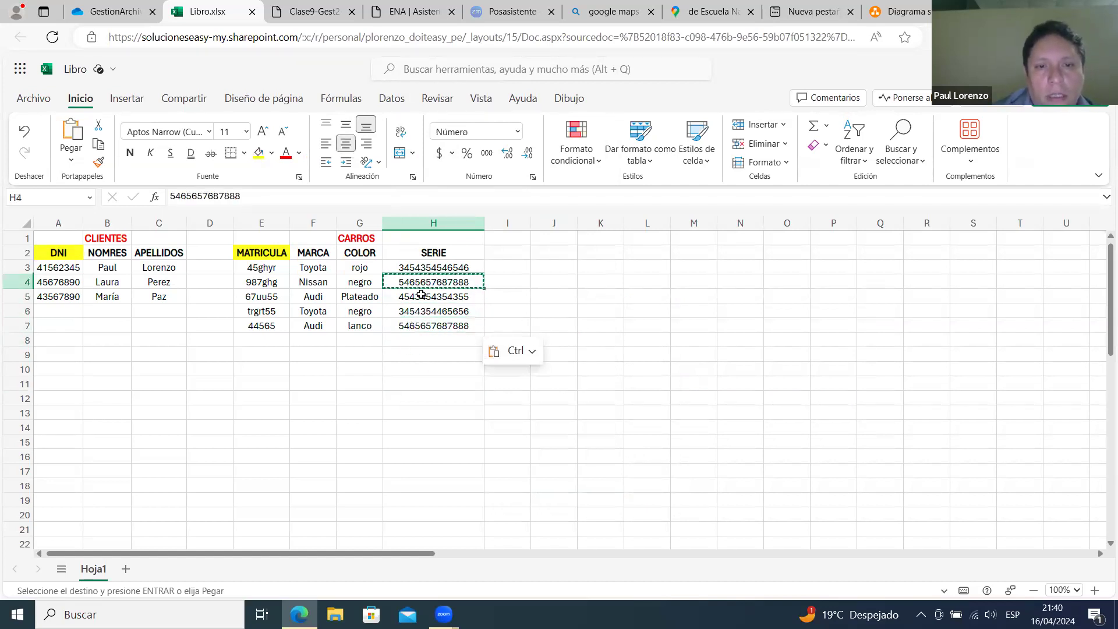
pyautogui.click(422, 323)
pyautogui.click(435, 223)
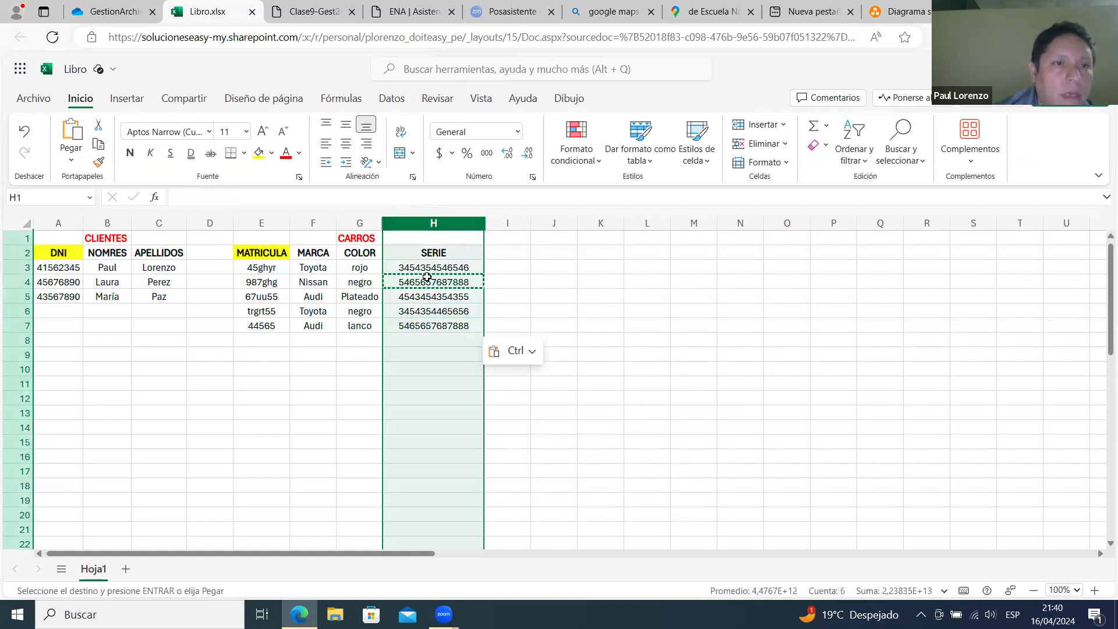
pyautogui.click(259, 255)
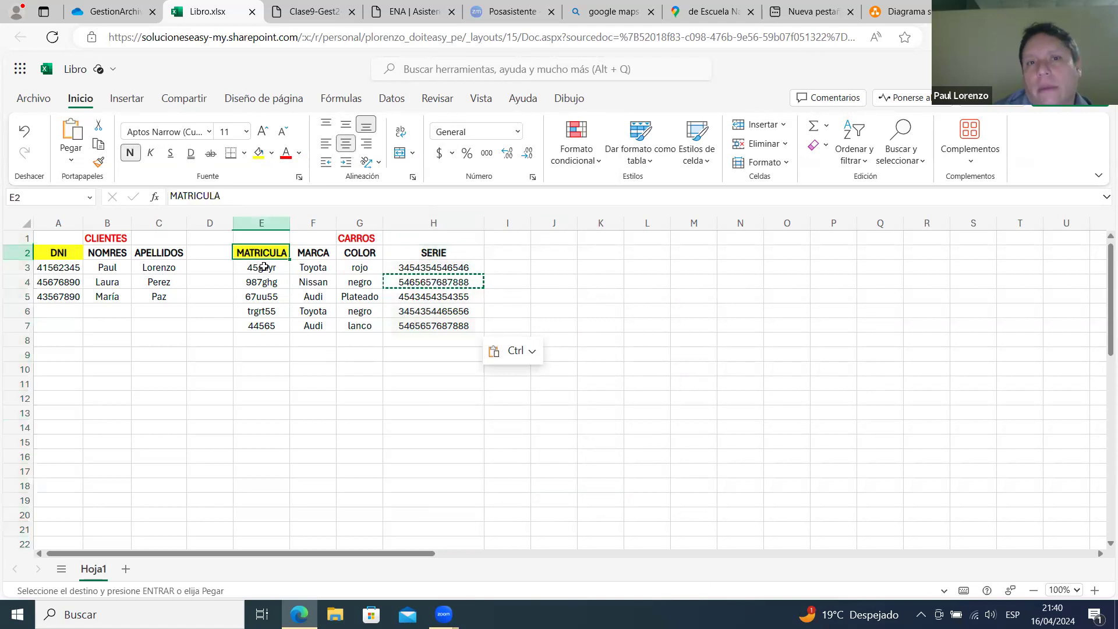
pyautogui.click(277, 213)
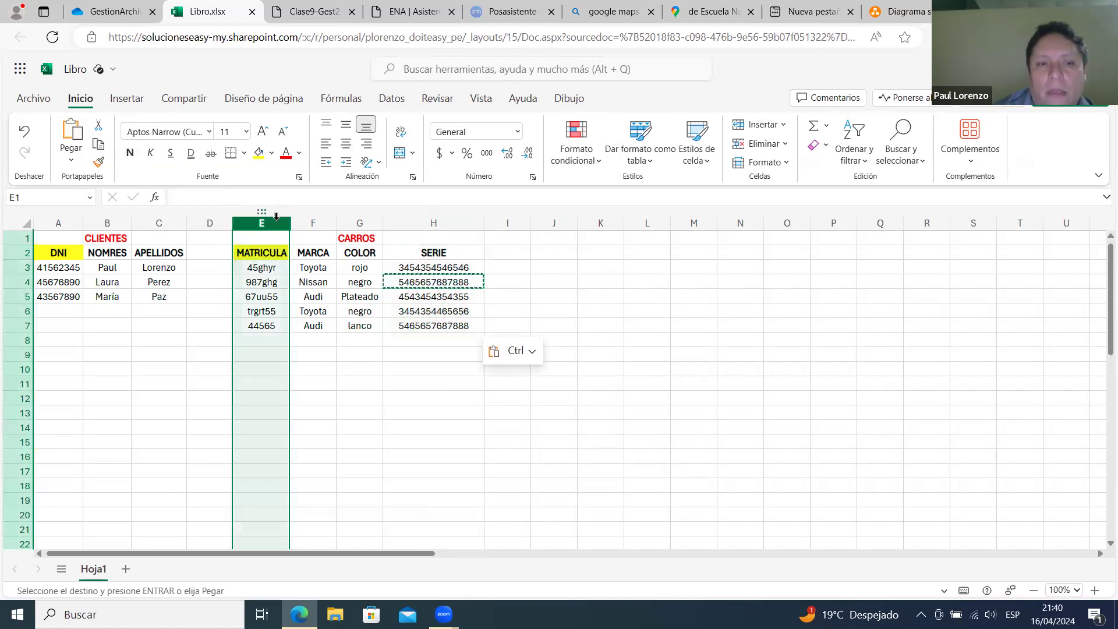
pyautogui.click(265, 325)
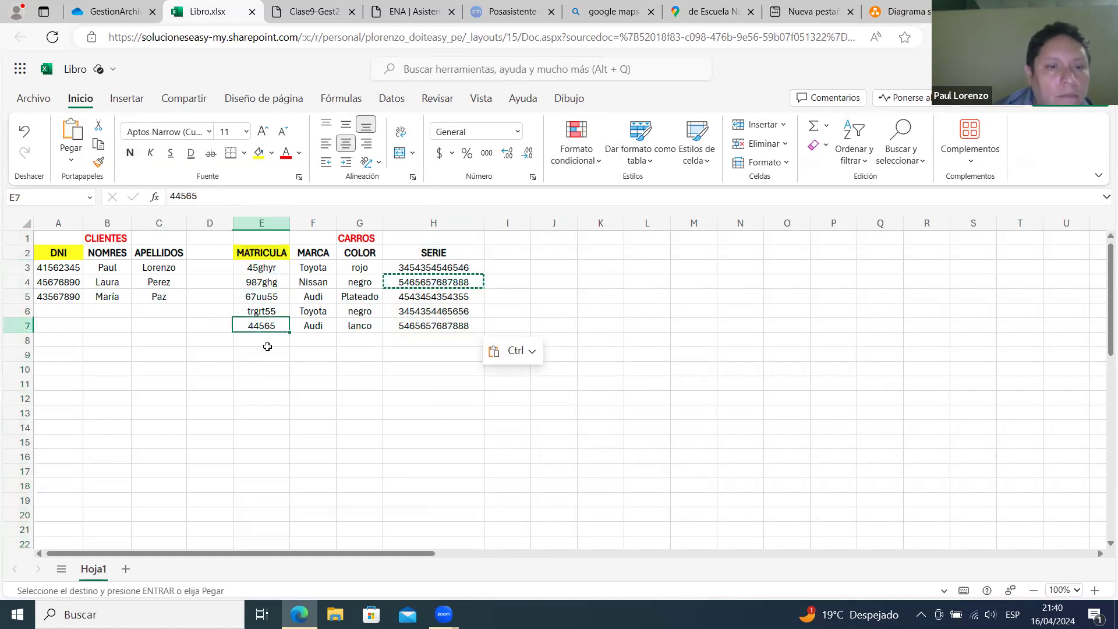
pyautogui.click(272, 283)
pyautogui.click(271, 297)
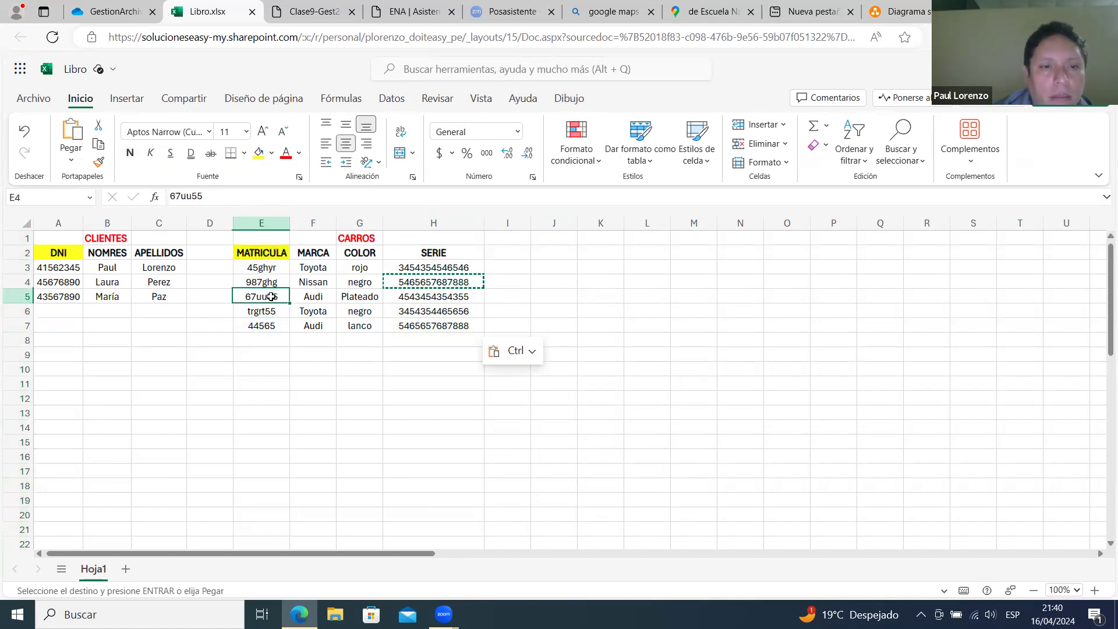
pyautogui.click(262, 329)
pyautogui.click(265, 310)
pyautogui.click(265, 294)
pyautogui.click(267, 283)
pyautogui.click(269, 267)
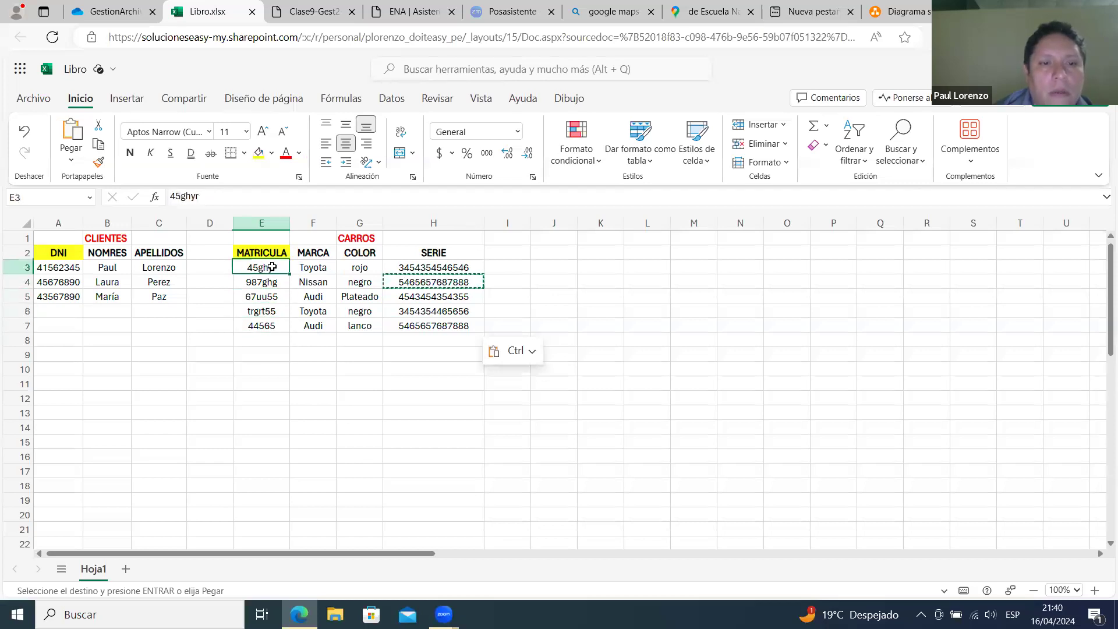
pyautogui.click(272, 312)
pyautogui.click(274, 297)
pyautogui.click(274, 283)
pyautogui.click(274, 267)
pyautogui.click(267, 309)
pyautogui.click(267, 336)
pyautogui.click(273, 324)
pyautogui.click(275, 311)
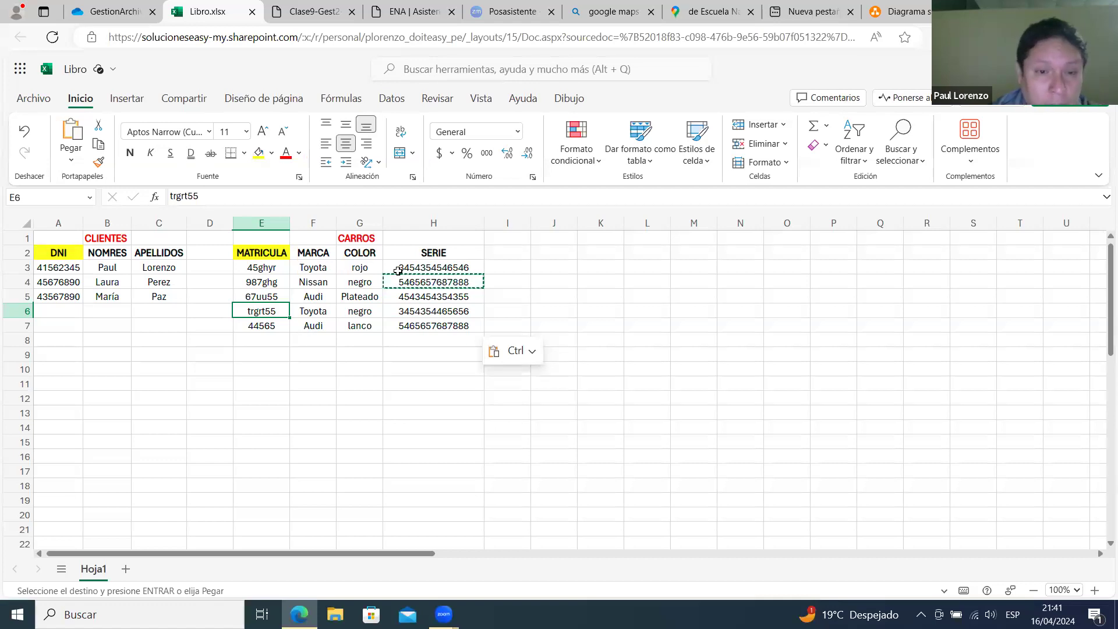
pyautogui.click(460, 280)
pyautogui.click(447, 306)
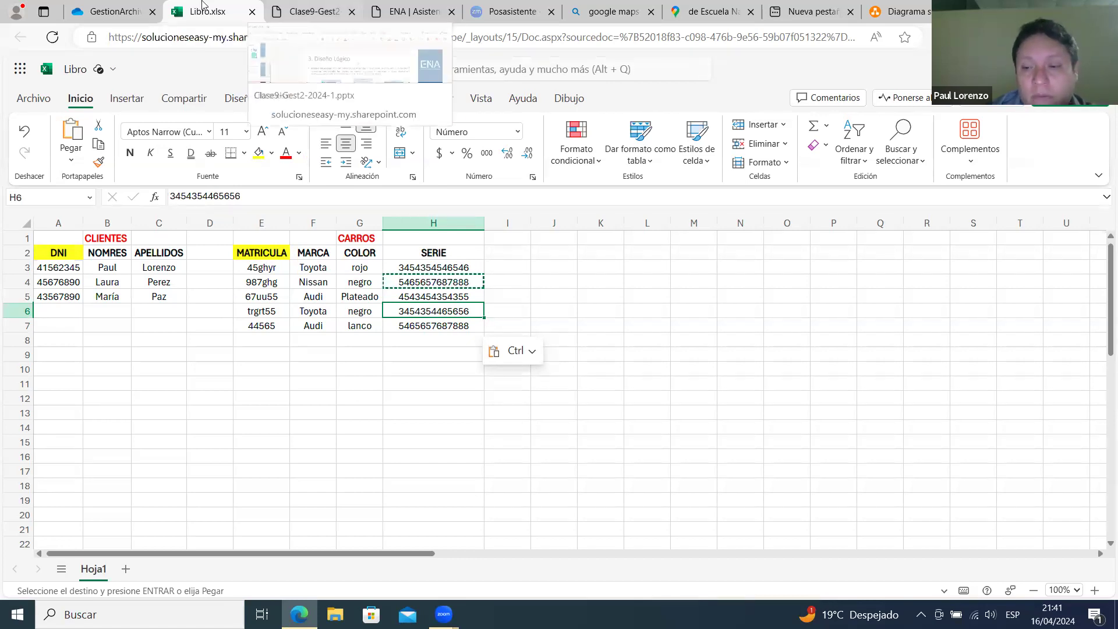
pyautogui.click(308, 11)
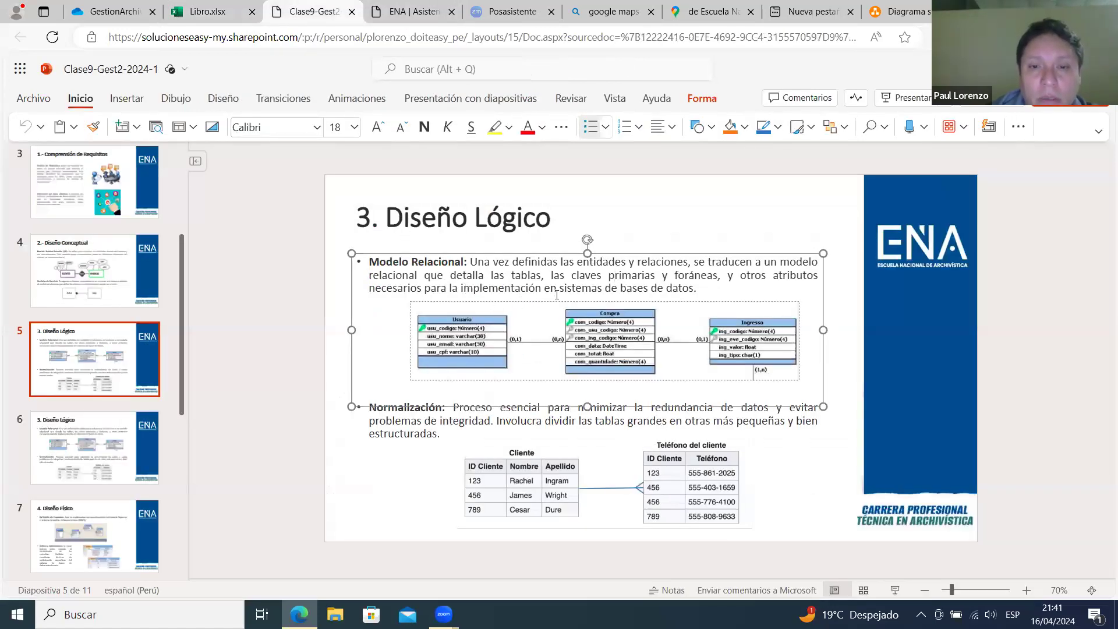
pyautogui.doubleClick(652, 278)
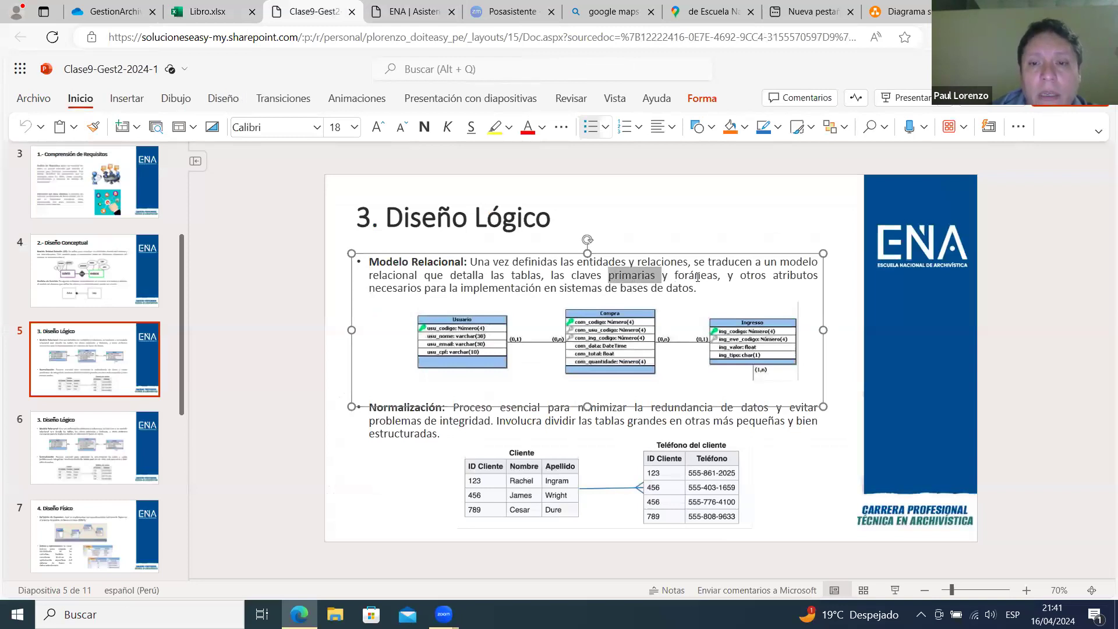
pyautogui.click(697, 277)
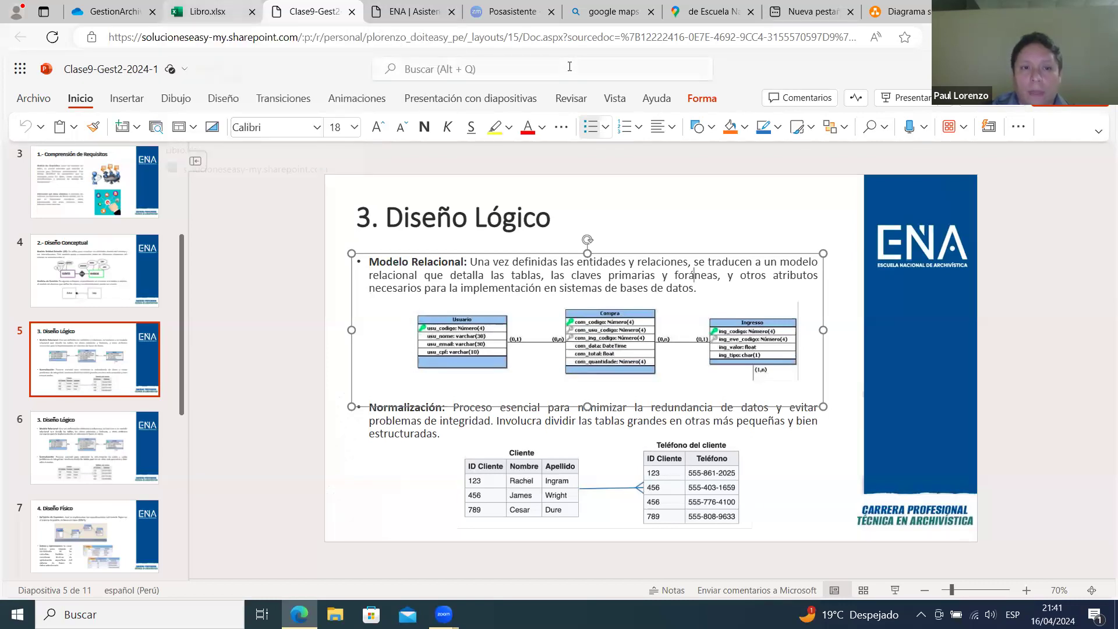
pyautogui.click(208, 11)
pyautogui.doubleClick(75, 252)
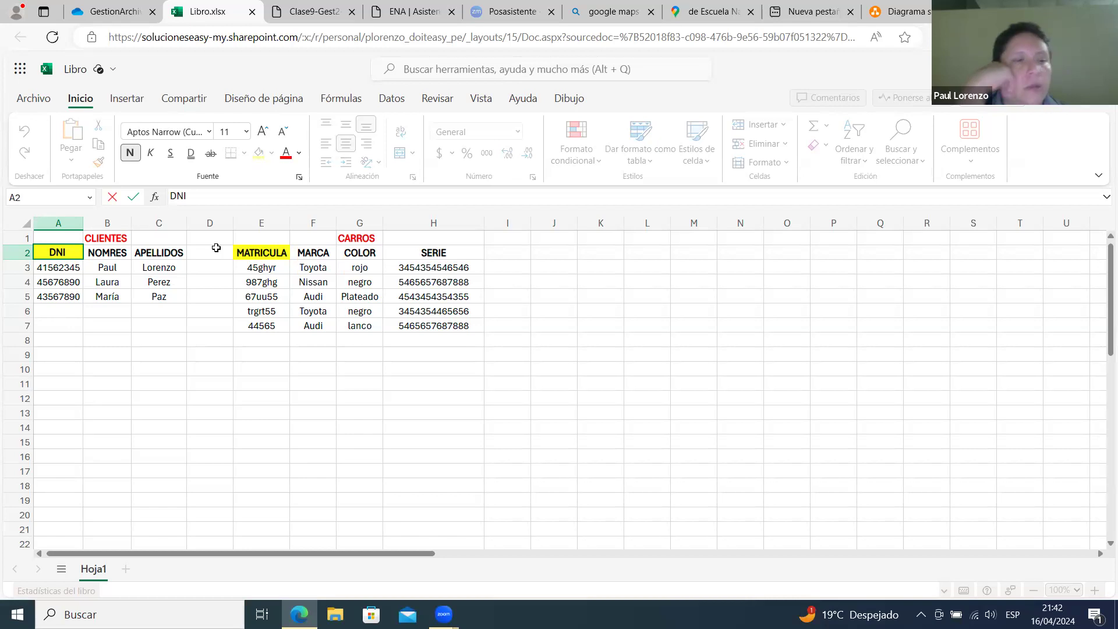
# Finish the A2 header as DNI (TEXTO) and widen column A to fit.
pyautogui.write('()')
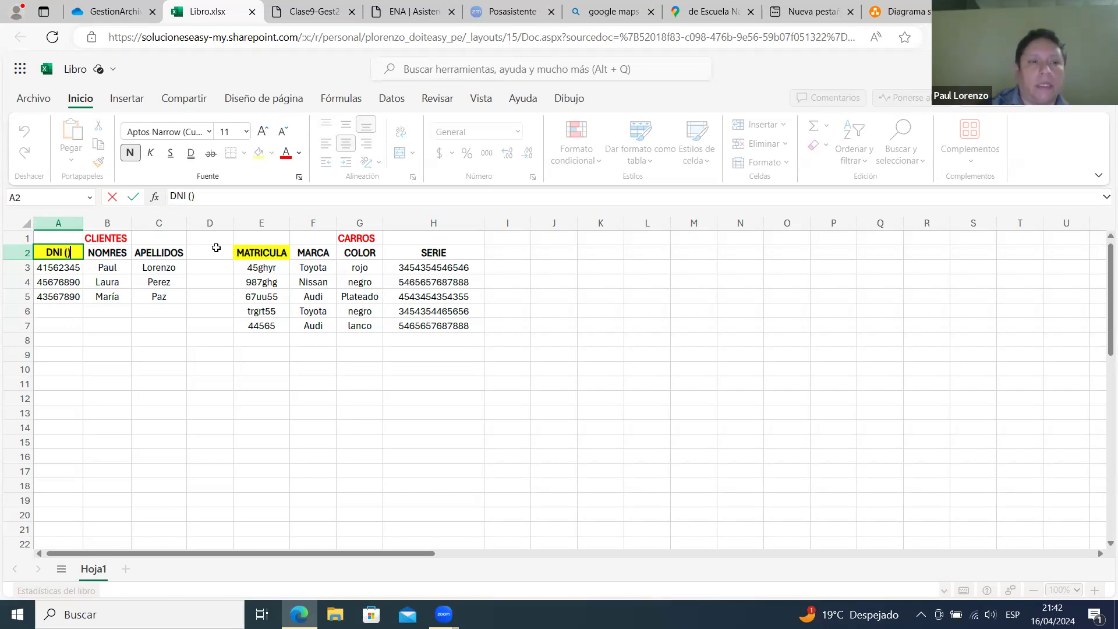
pyautogui.write('TEXT')
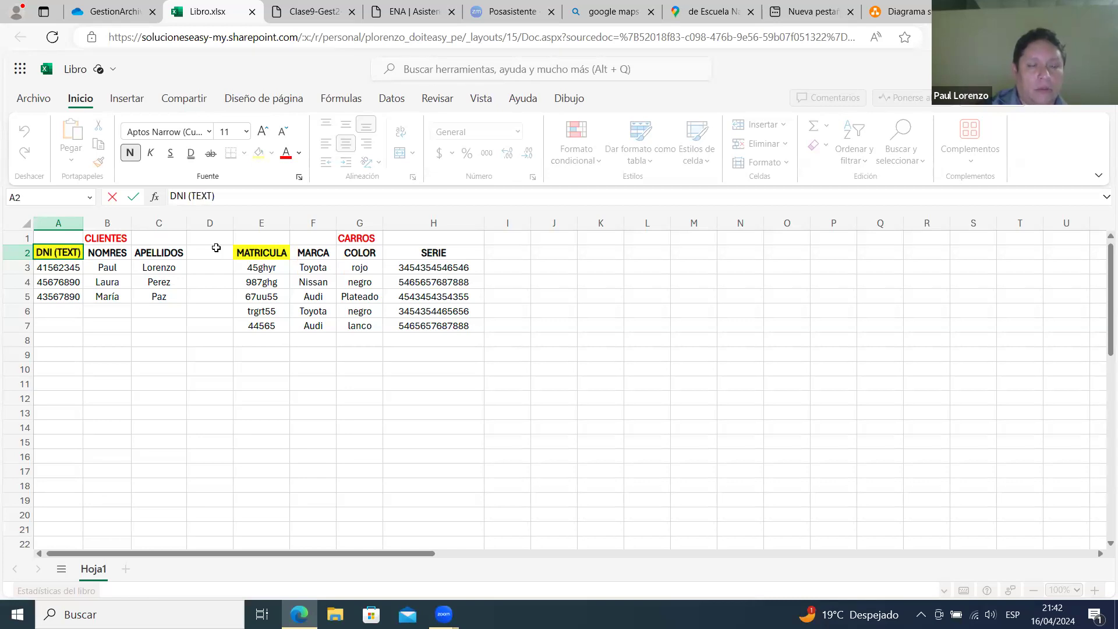
pyautogui.write('o')
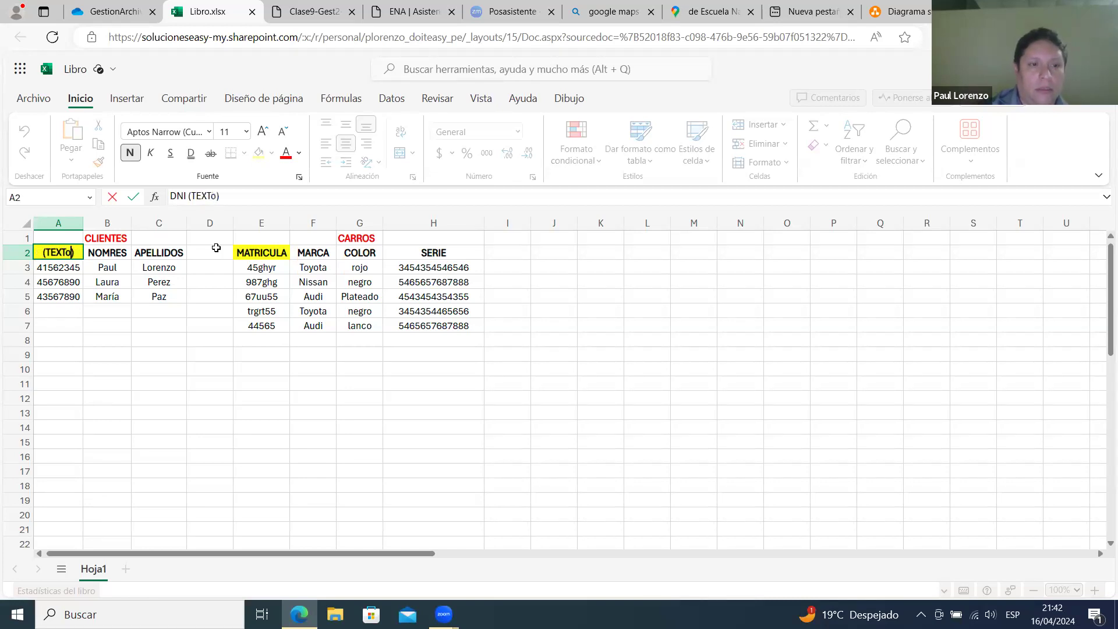
pyautogui.press('BackSpace')
pyautogui.write('O')
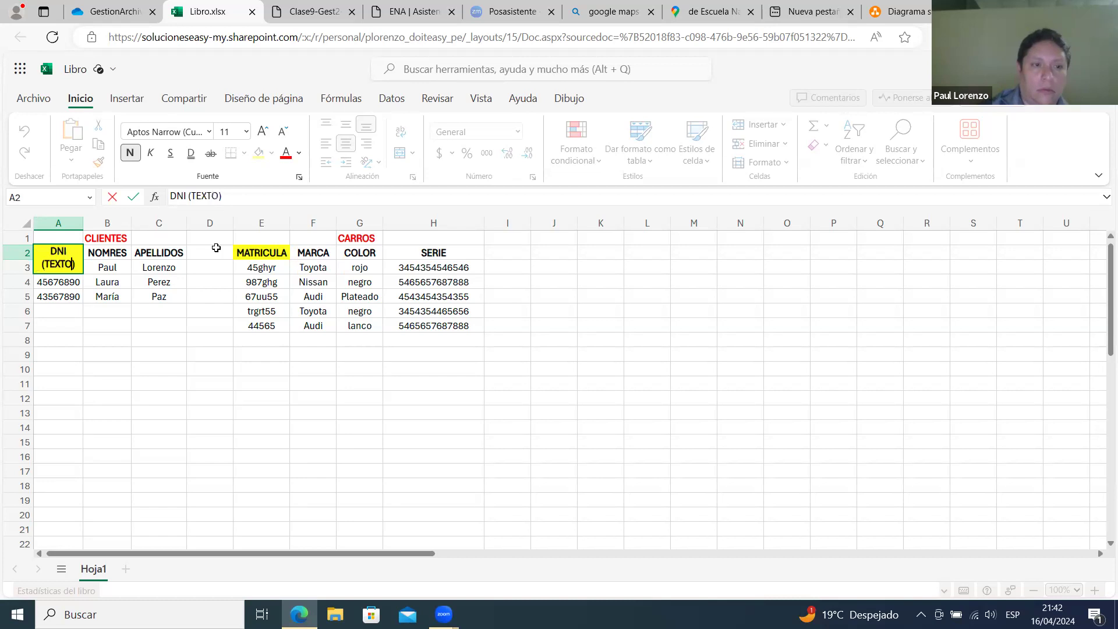
pyautogui.click(93, 325)
pyautogui.moveTo(83, 223); pyautogui.dragTo(91, 223)
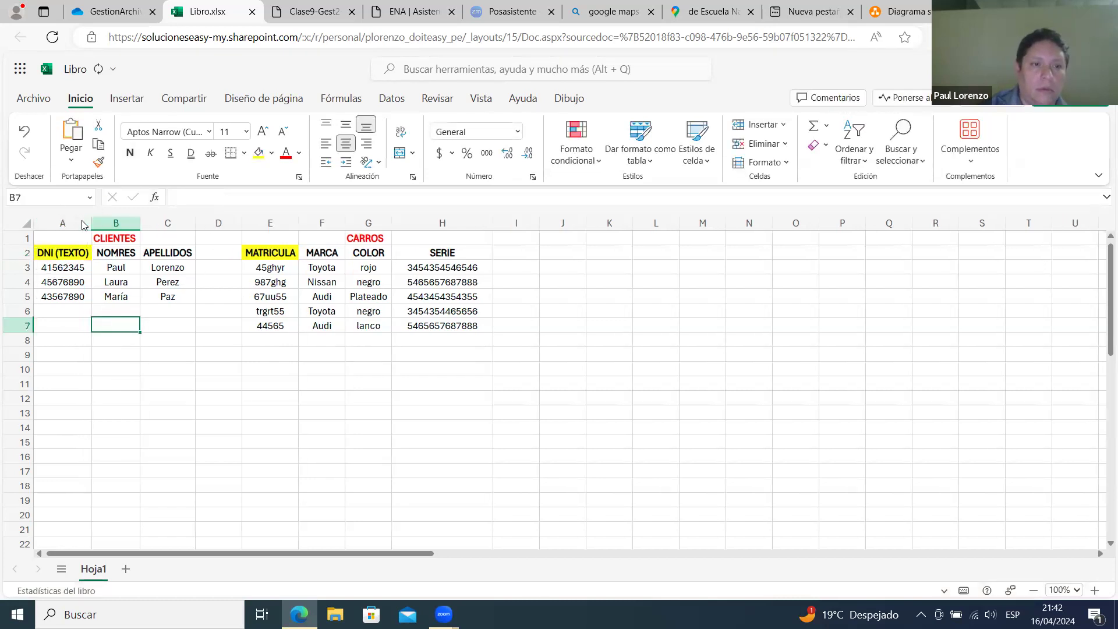
# Relabel B2 and C2 as NOMRES (TEXTO) and APELLIDOS (TEXTO), autofitting columns B and C.
pyautogui.doubleClick(130, 252)
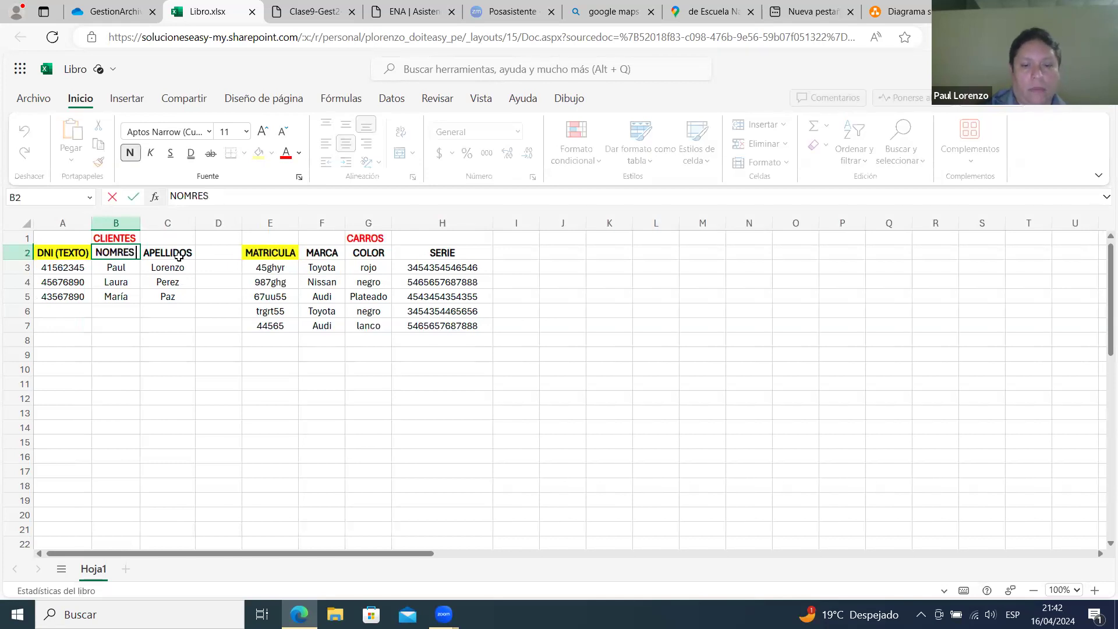
pyautogui.write('()')
pyautogui.press('Left')
pyautogui.write('T')
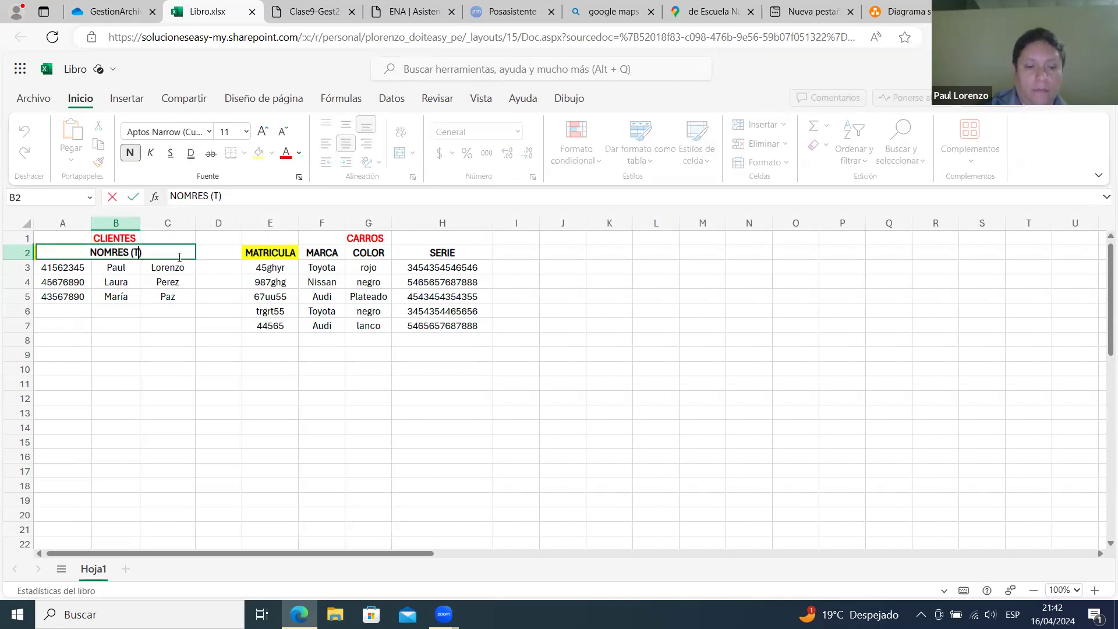
pyautogui.write('EXTO')
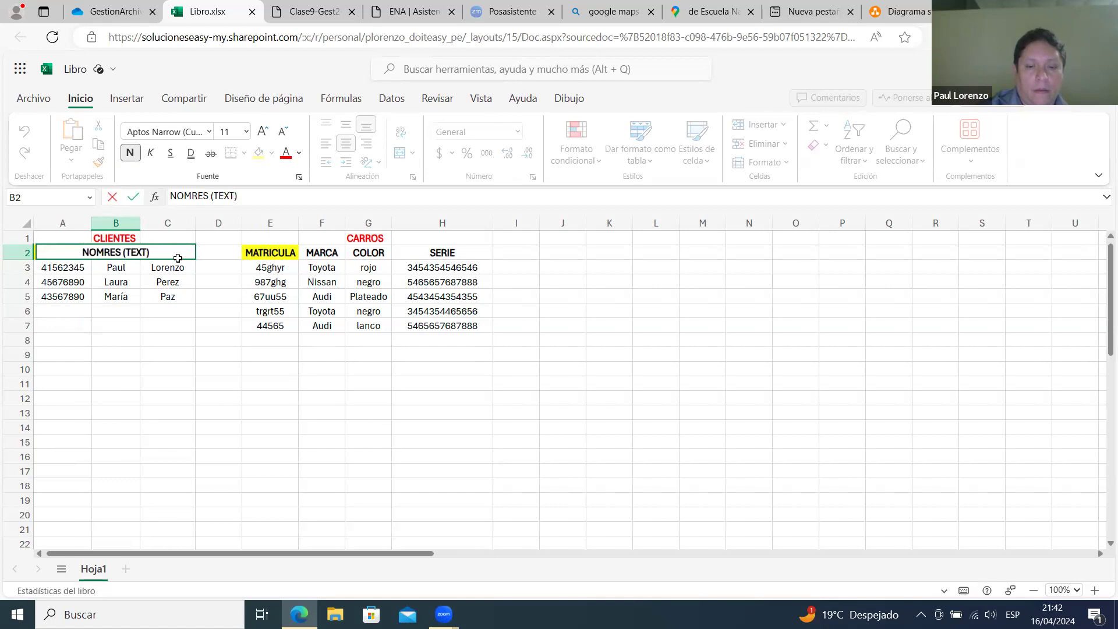
pyautogui.click(131, 356)
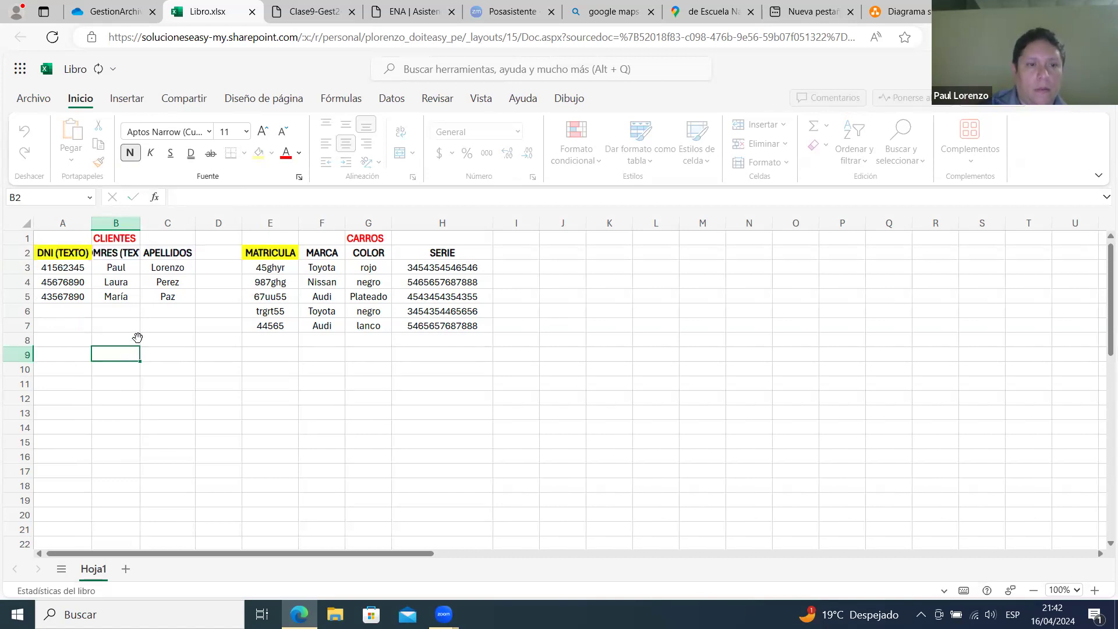
pyautogui.doubleClick(139, 223)
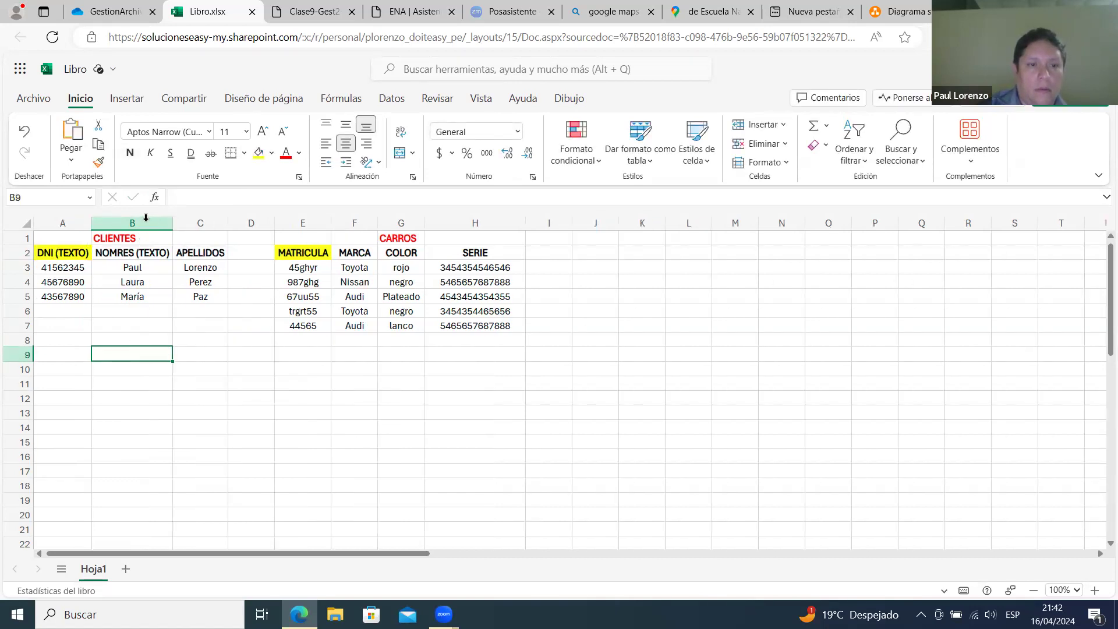
pyautogui.doubleClick(217, 246)
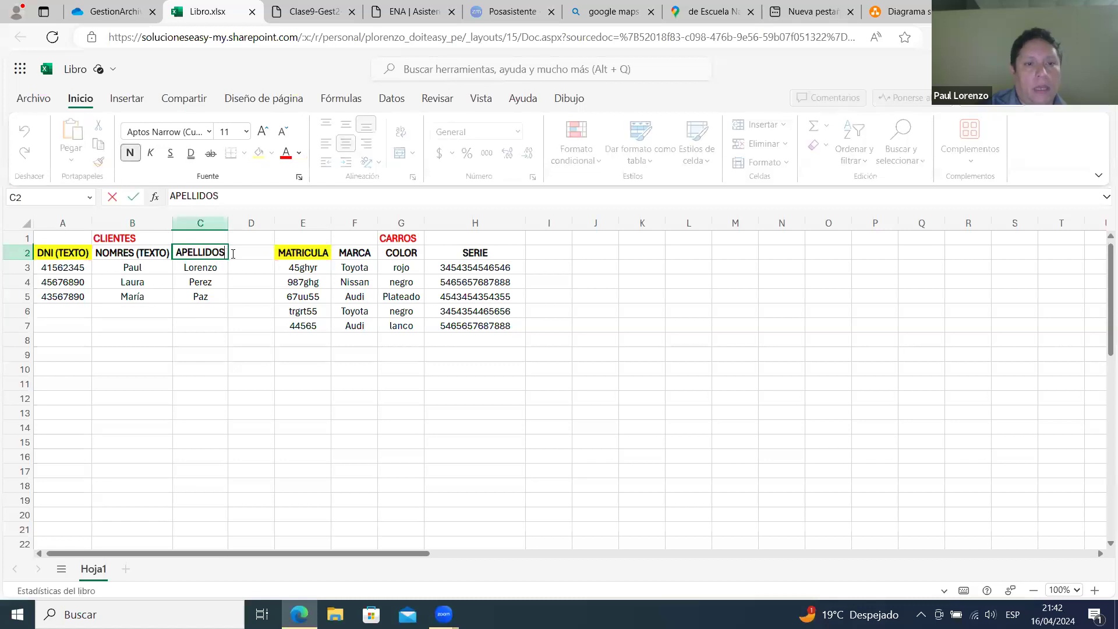
pyautogui.write('()')
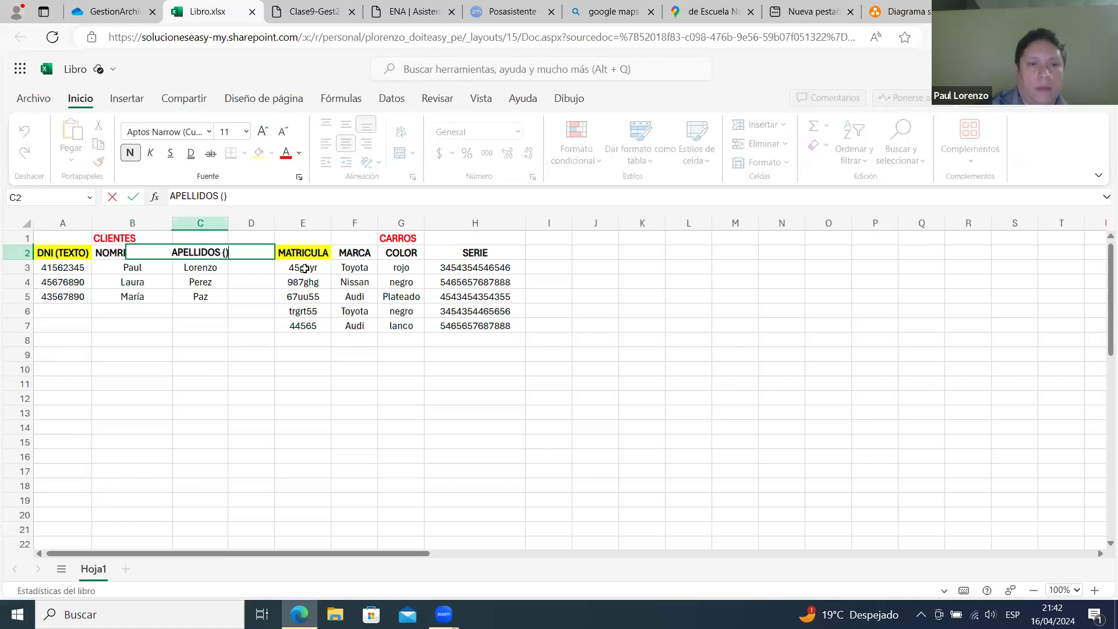
pyautogui.write('T')
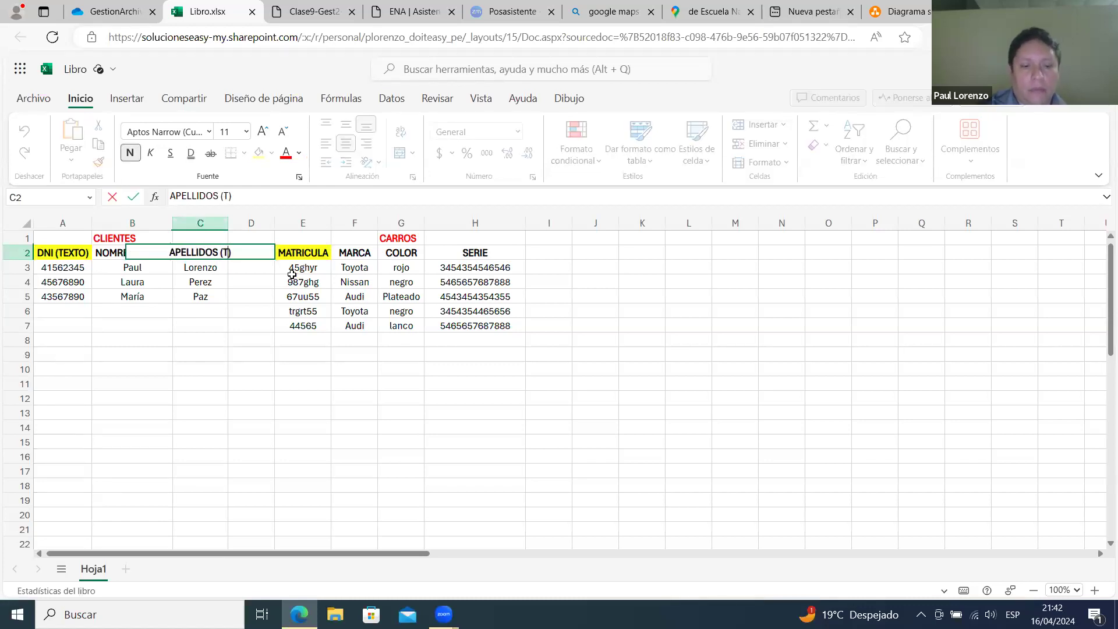
pyautogui.write('EXTO')
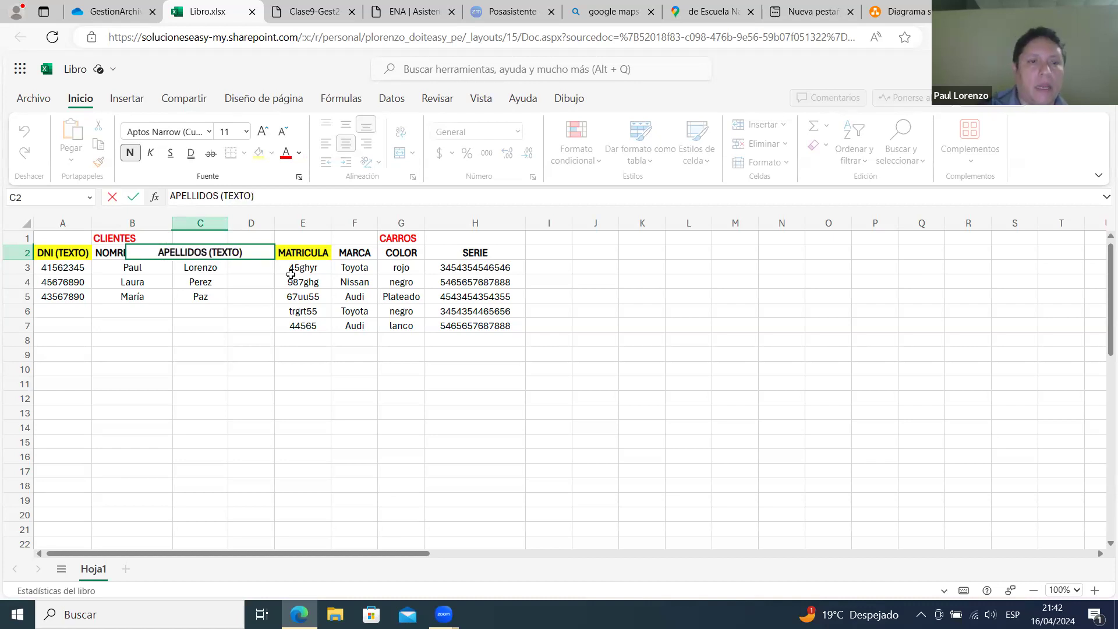
pyautogui.click(283, 337)
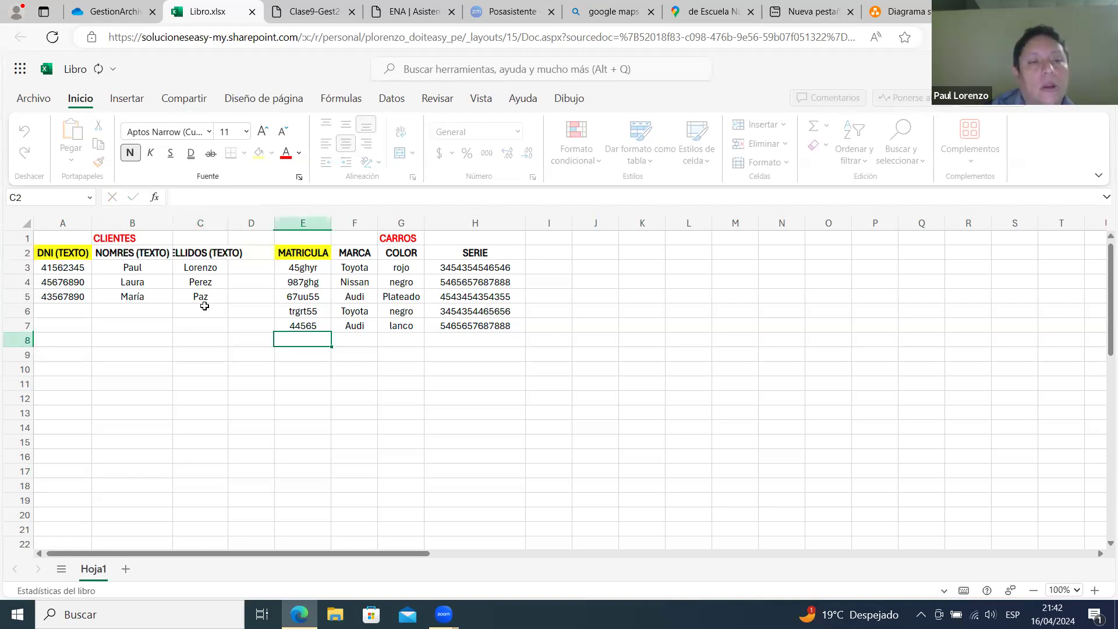
pyautogui.doubleClick(228, 223)
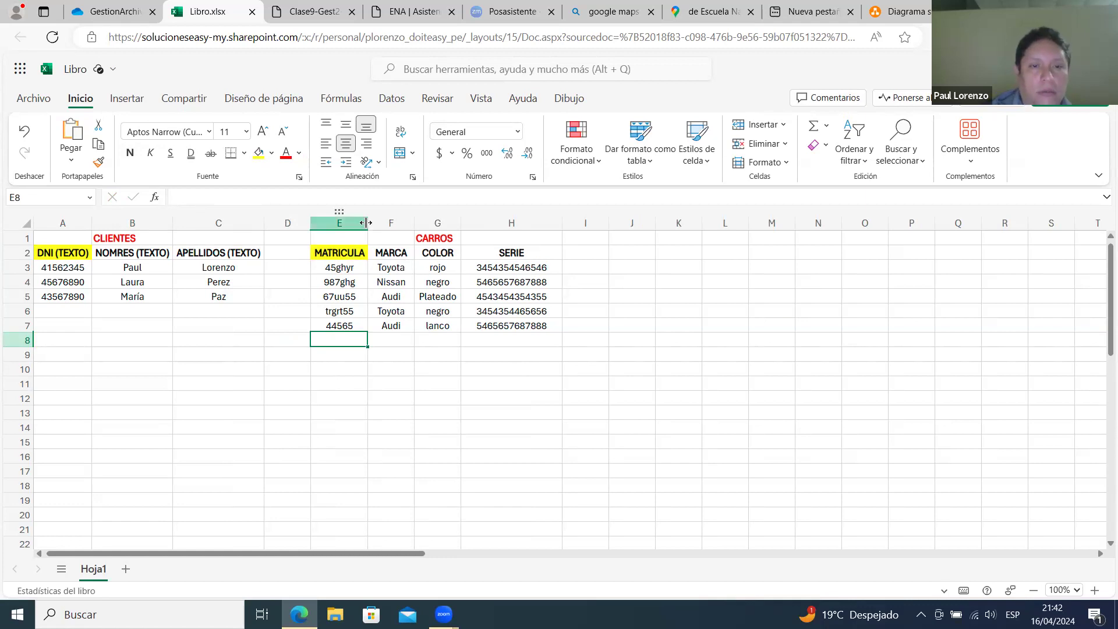
# Reopen the NOMRES and DNI headers and select the (TEXTO) part of DNI.
pyautogui.click(165, 253)
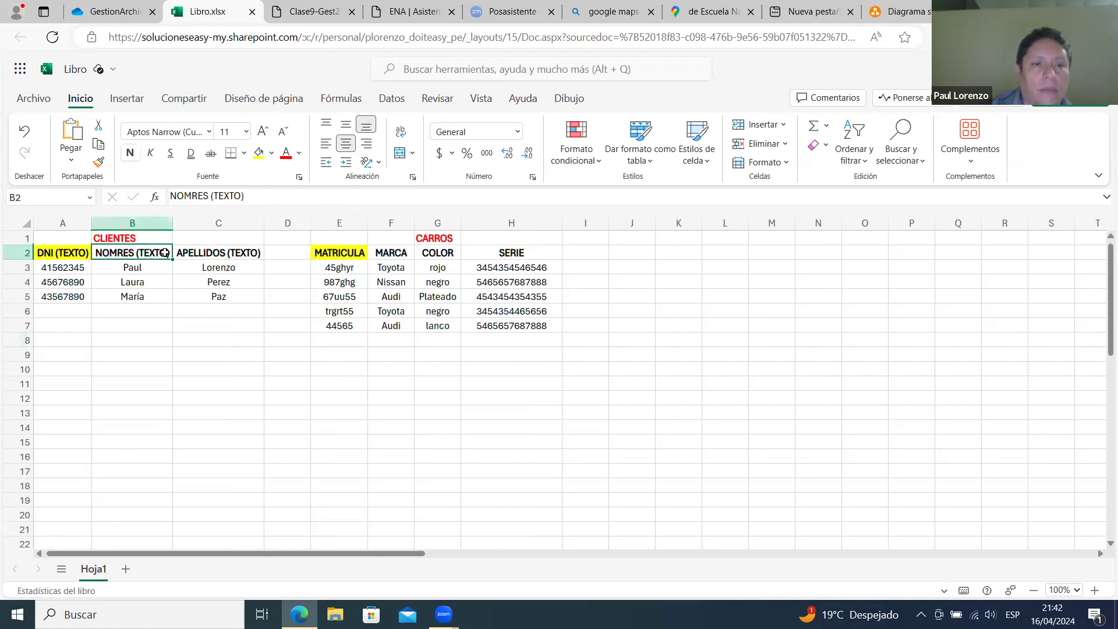
pyautogui.doubleClick(165, 253)
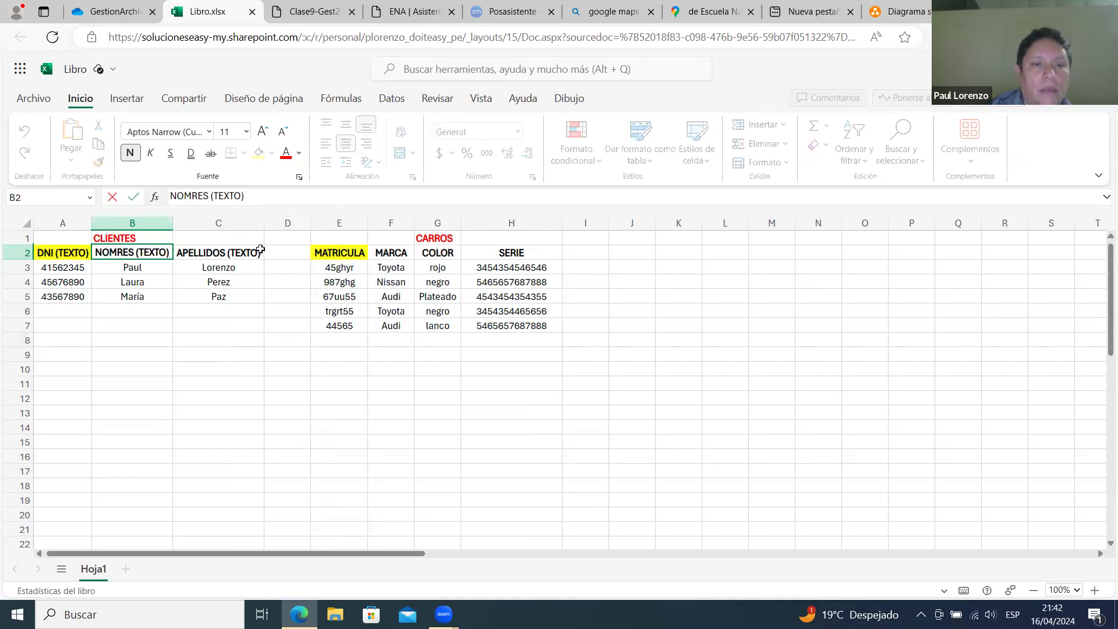
pyautogui.click(86, 251)
pyautogui.doubleClick(85, 251)
pyautogui.moveTo(82, 252); pyautogui.dragTo(56, 252)
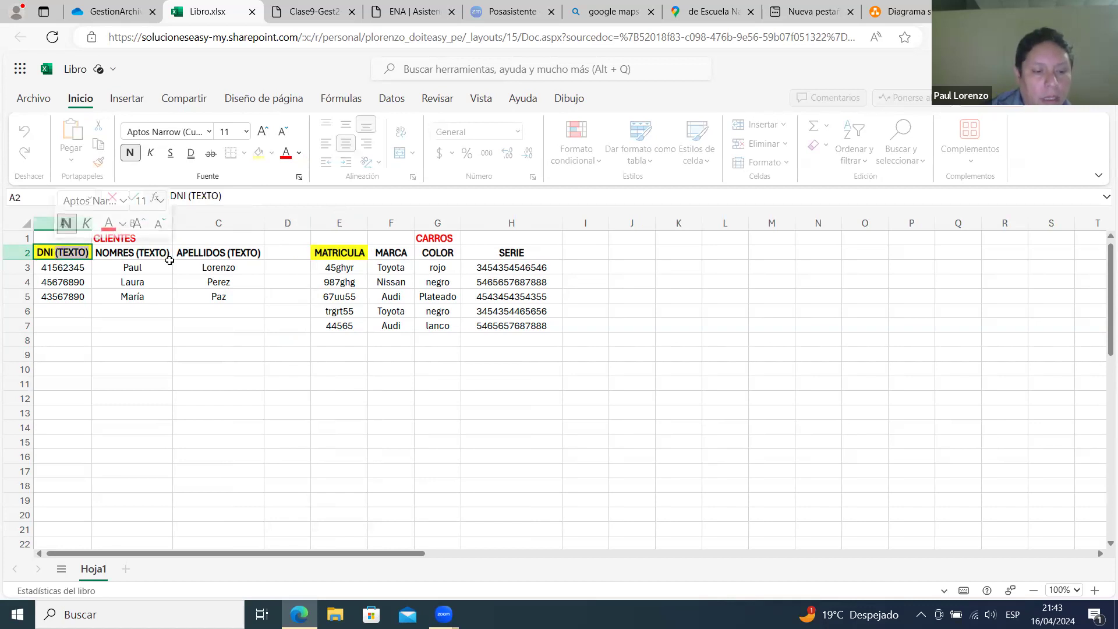
# Change the E2 header to MATRICULA (TEXTO) and autofit column E.
pyautogui.click(362, 254)
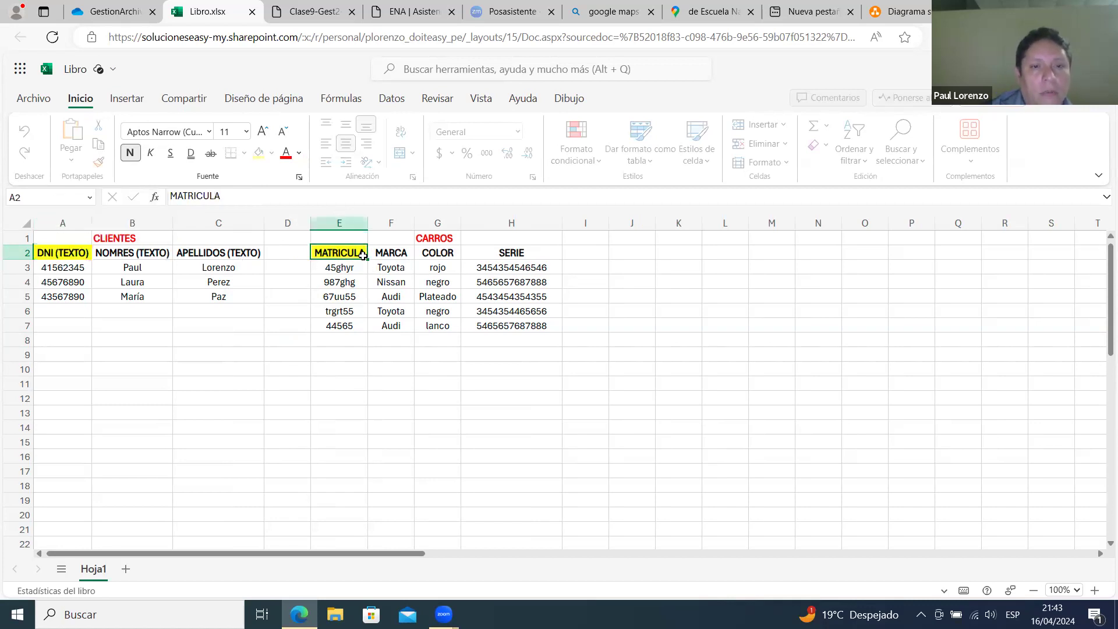
pyautogui.doubleClick(362, 255)
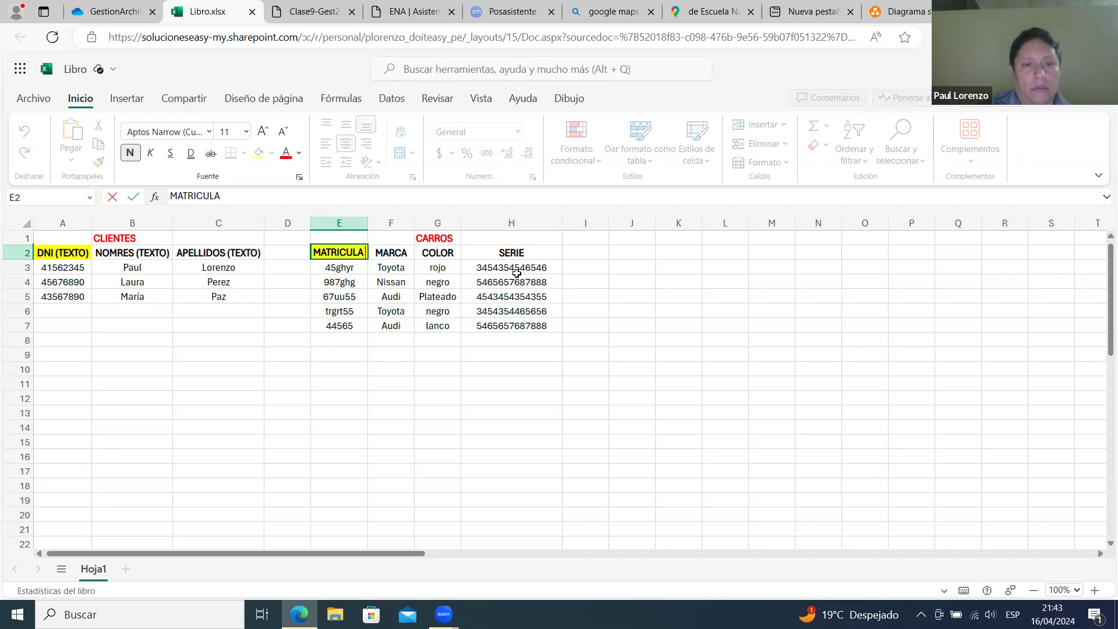
pyautogui.write('/(')
pyautogui.press('BackSpace')
pyautogui.press('BackSpace')
pyautogui.press('BackSpace')
pyautogui.write('/(')
pyautogui.press('BackSpace')
pyautogui.press('BackSpace')
pyautogui.write('()')
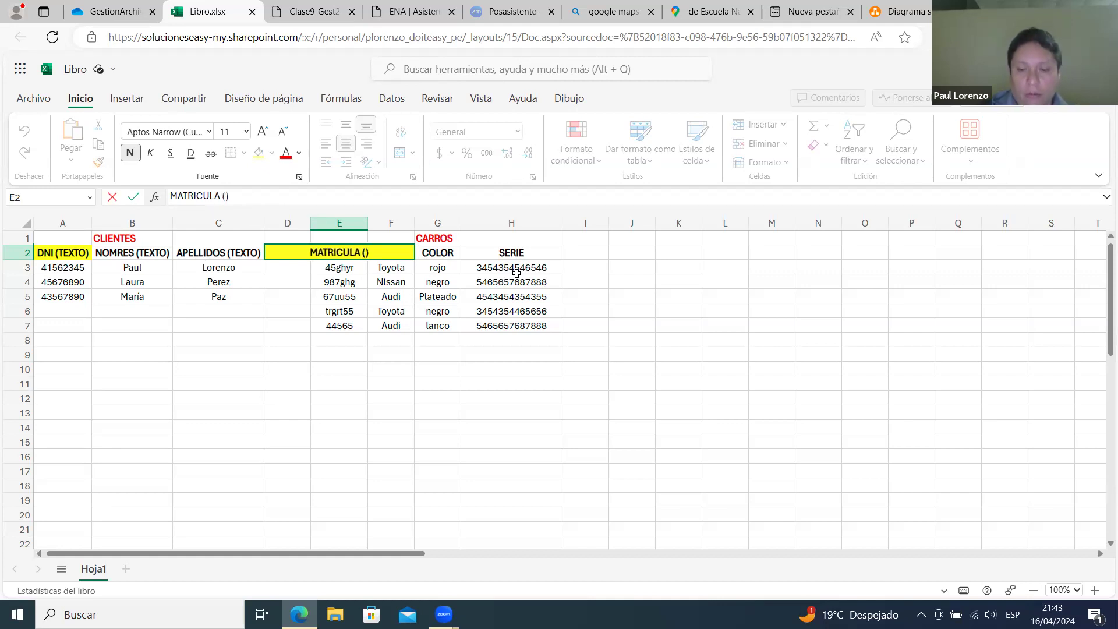
pyautogui.press('Left')
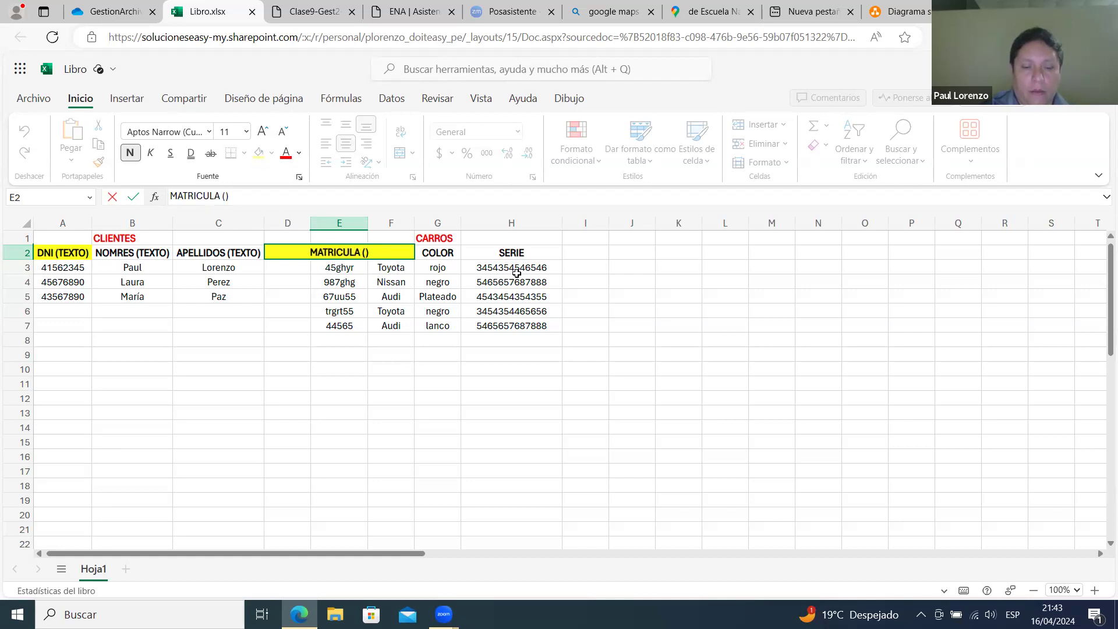
pyautogui.write('TEXTO')
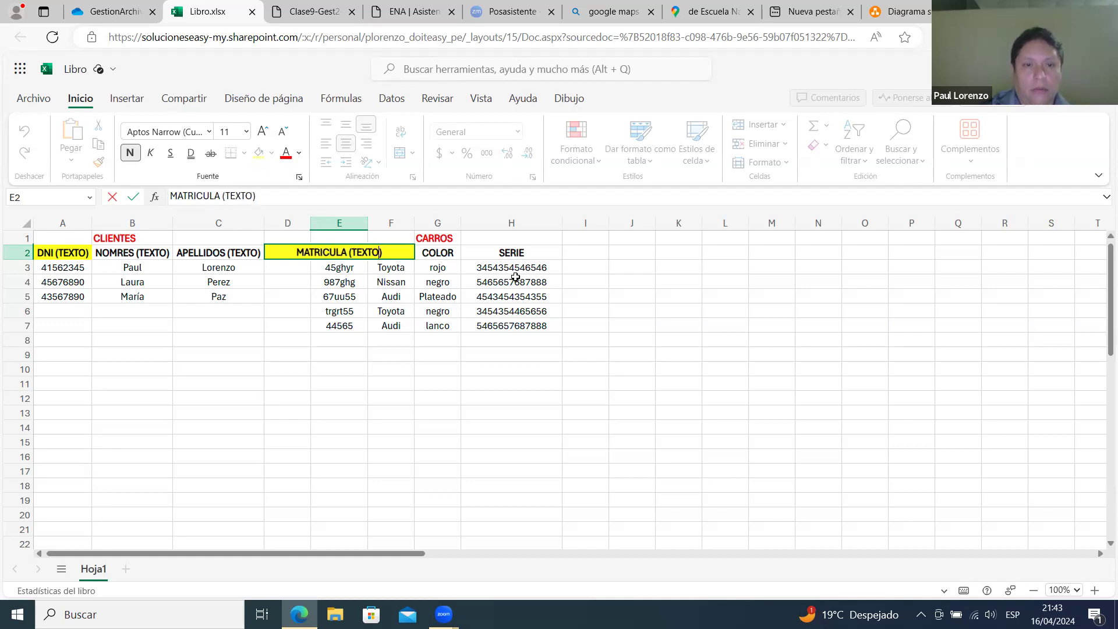
pyautogui.click(548, 338)
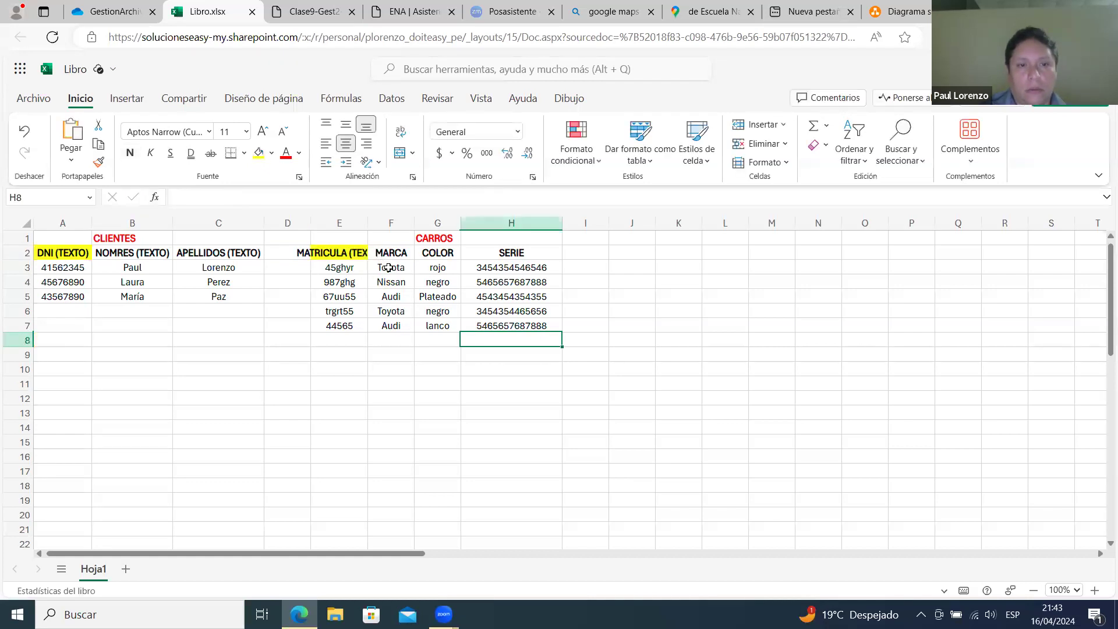
pyautogui.click(388, 268)
pyautogui.click(399, 255)
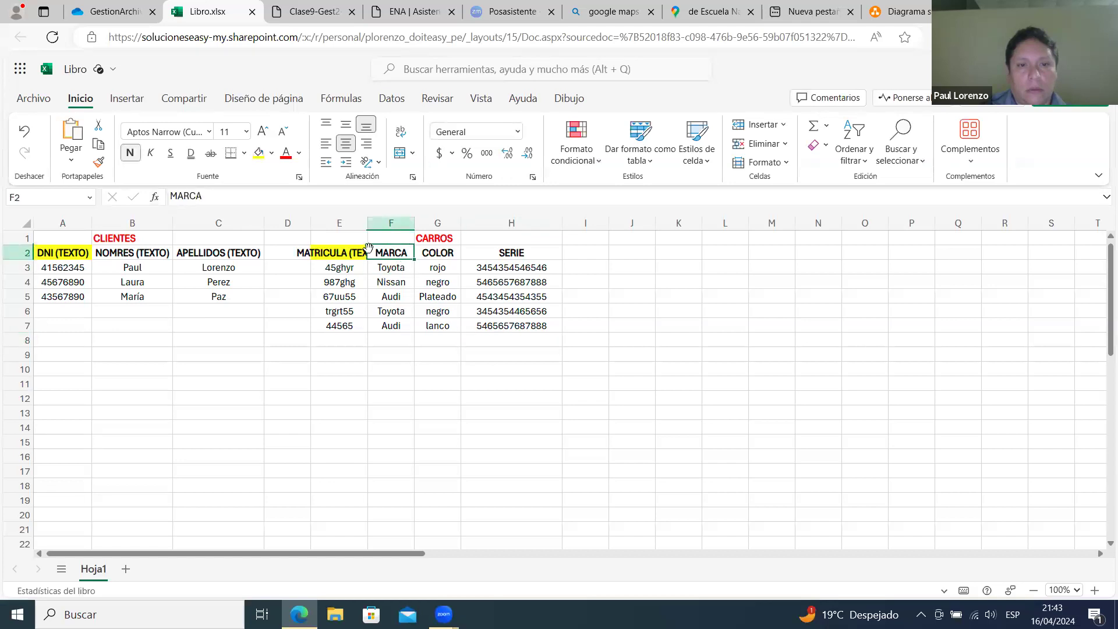
pyautogui.doubleClick(368, 223)
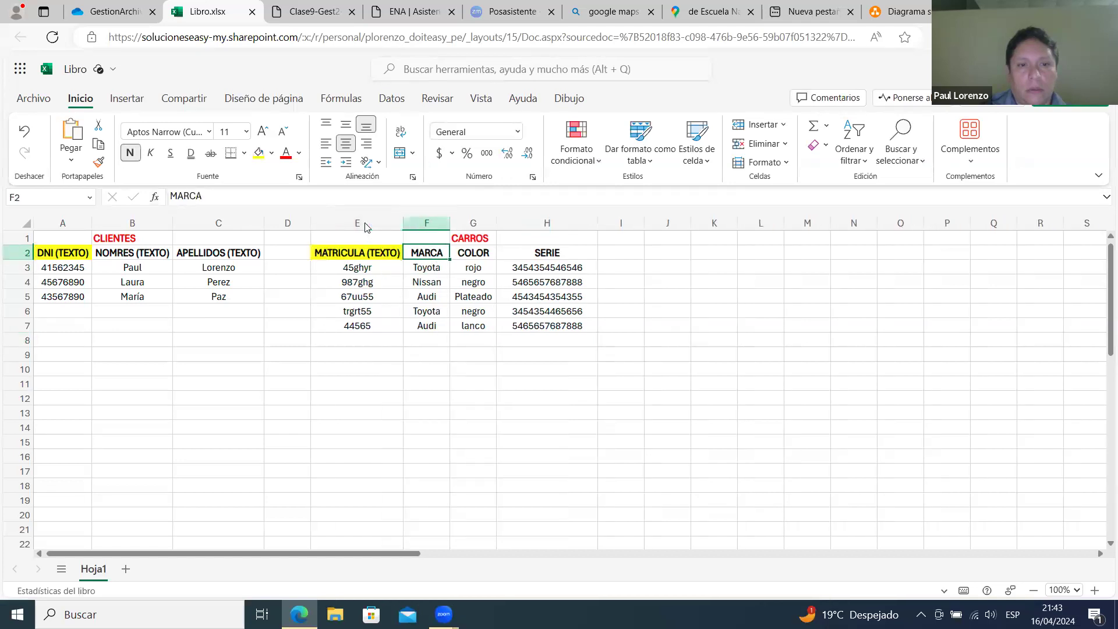
# Change the F2 header to MARCA (TEXTO) and autofit column F.
pyautogui.doubleClick(440, 254)
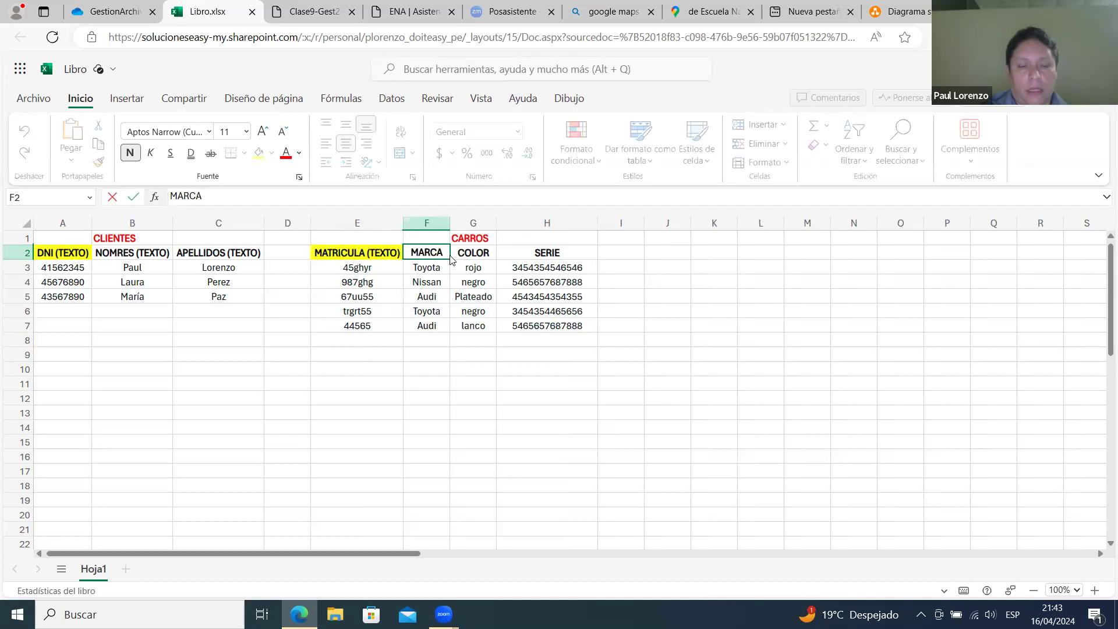
pyautogui.write('/(')
pyautogui.press('BackSpace')
pyautogui.press('BackSpace')
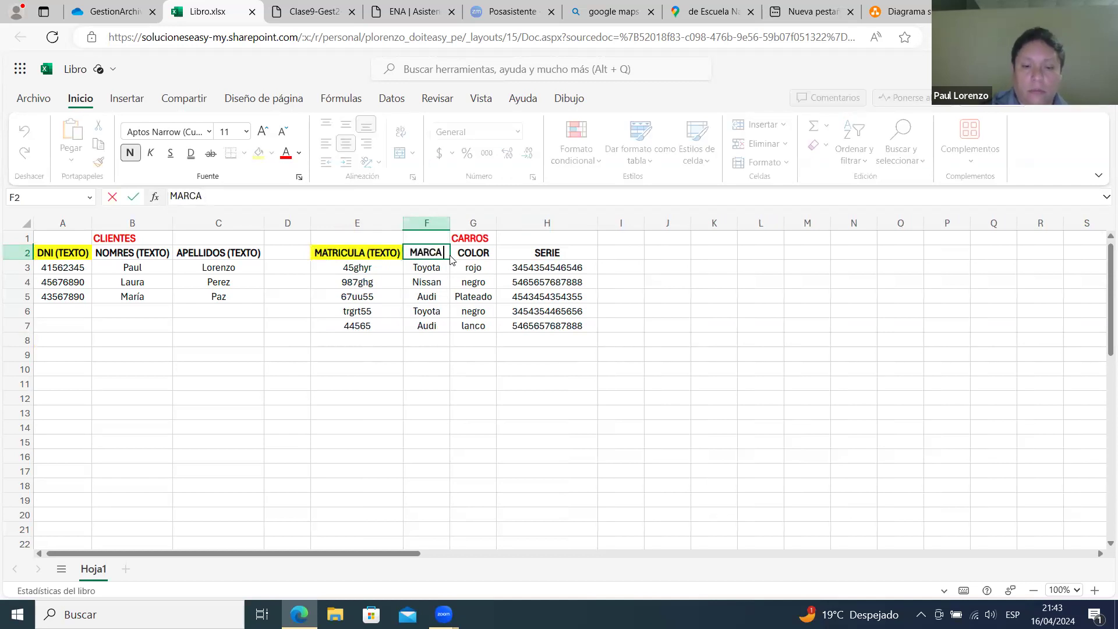
pyautogui.write('&/')
pyautogui.press('BackSpace')
pyautogui.press('BackSpace')
pyautogui.write('()')
pyautogui.click(445, 253)
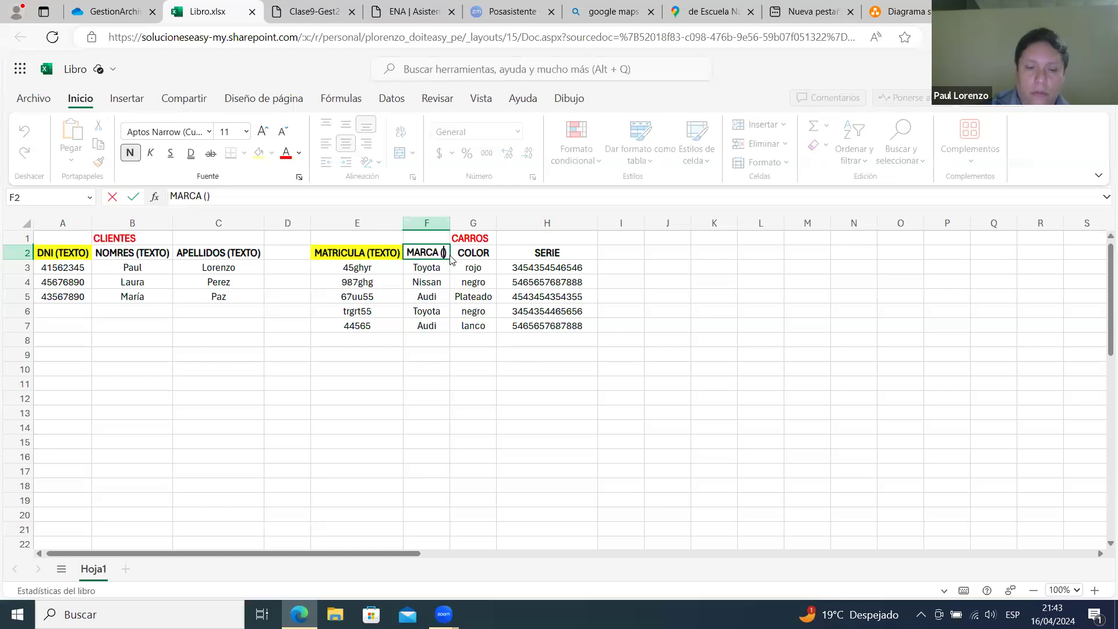
pyautogui.write('TEC')
pyautogui.write('XTO')
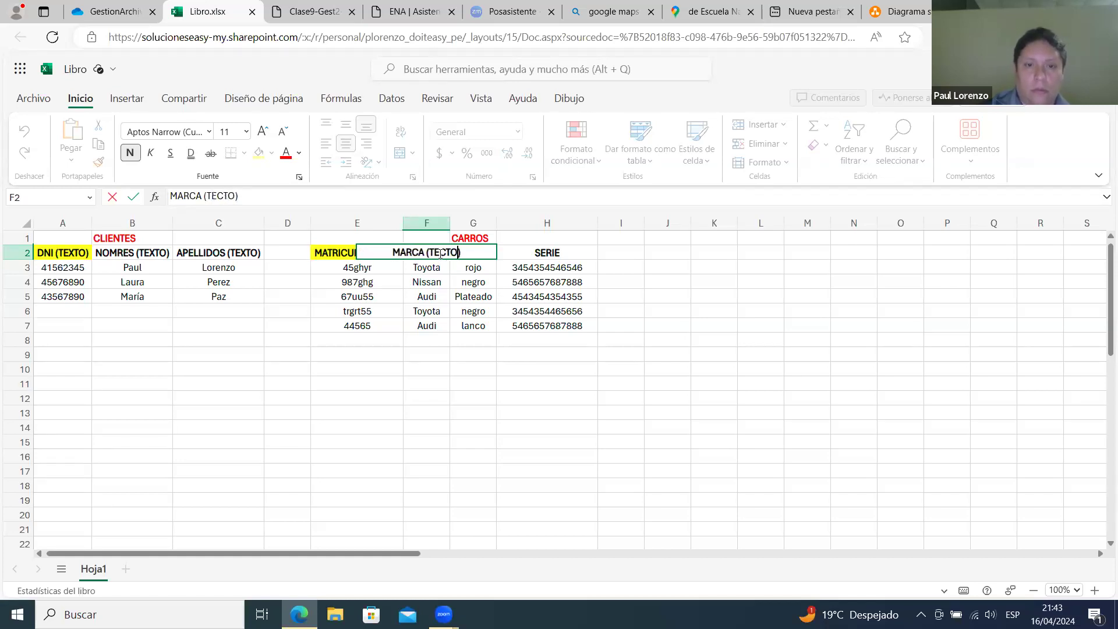
pyautogui.press('BackSpace')
pyautogui.press('BackSpace')
pyautogui.press('BackSpace')
pyautogui.press('BackSpace')
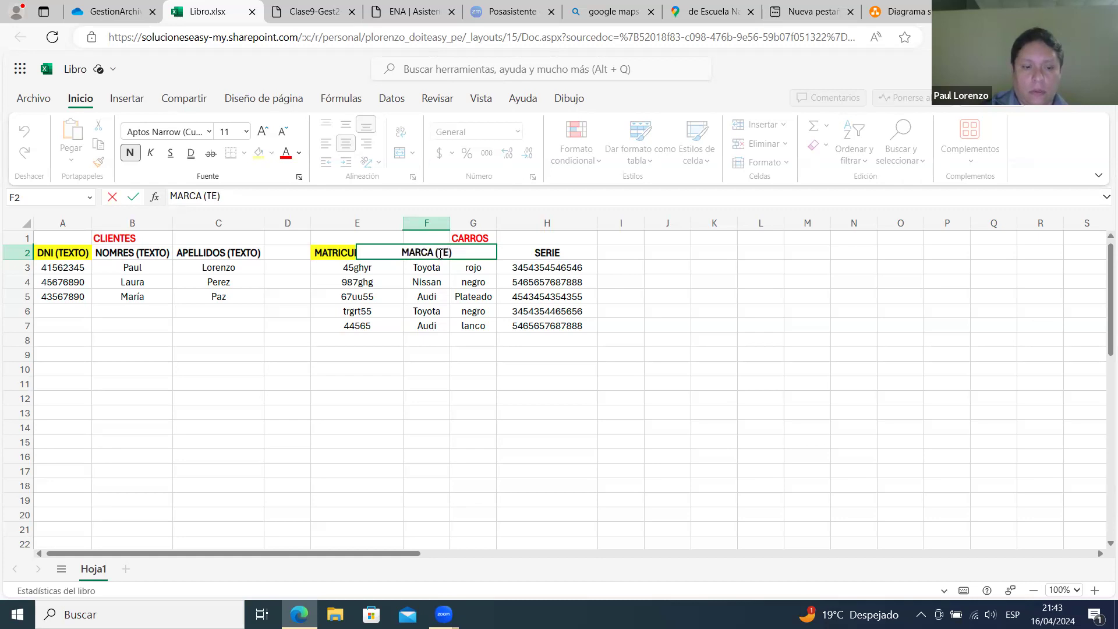
pyautogui.write('XTO')
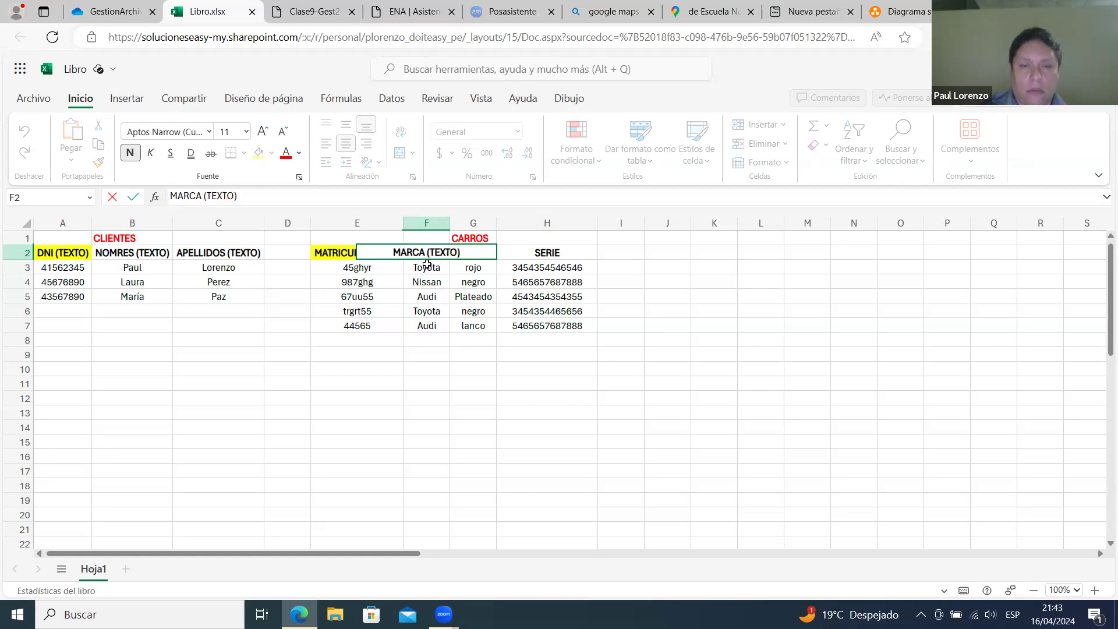
pyautogui.click(492, 363)
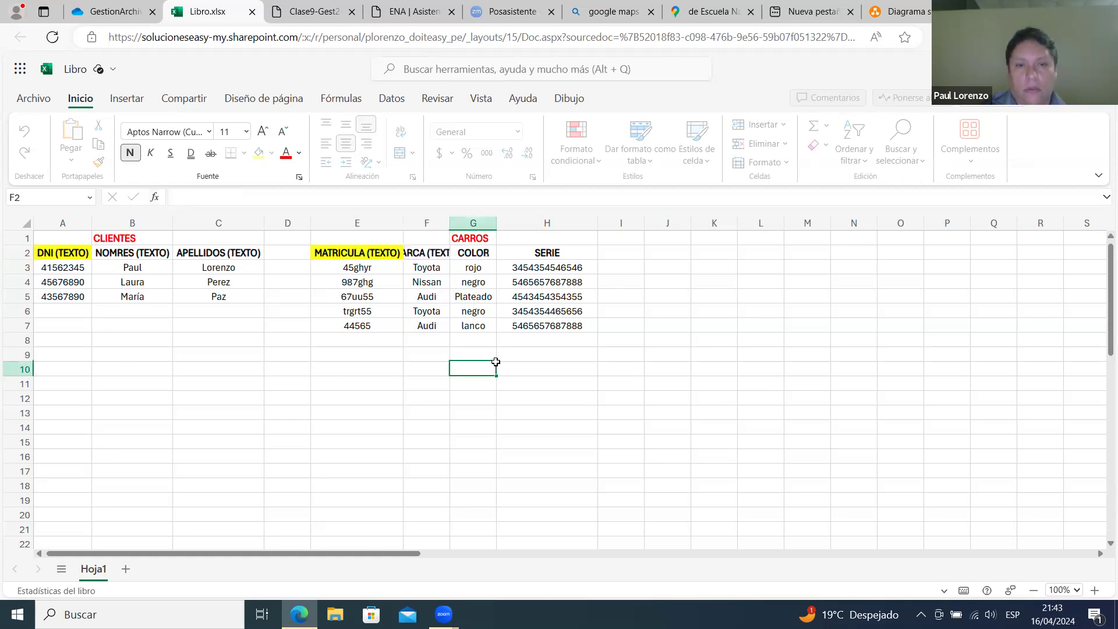
pyautogui.doubleClick(454, 224)
# Change the G2 header to COLOR (TEXTO) and autofit column G.
pyautogui.doubleClick(518, 254)
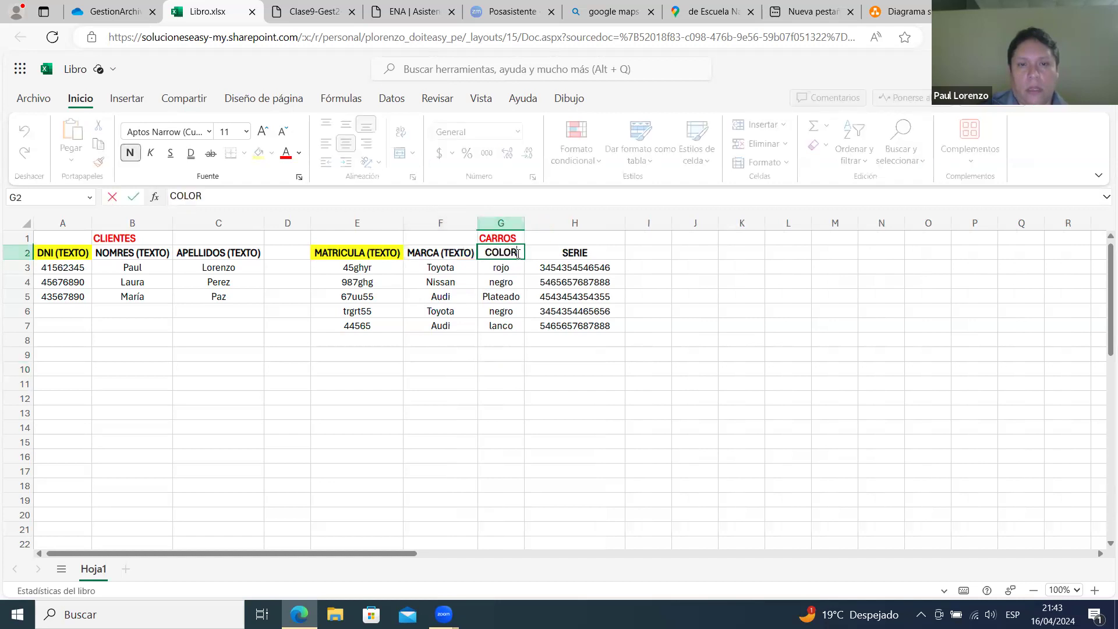
pyautogui.write('()')
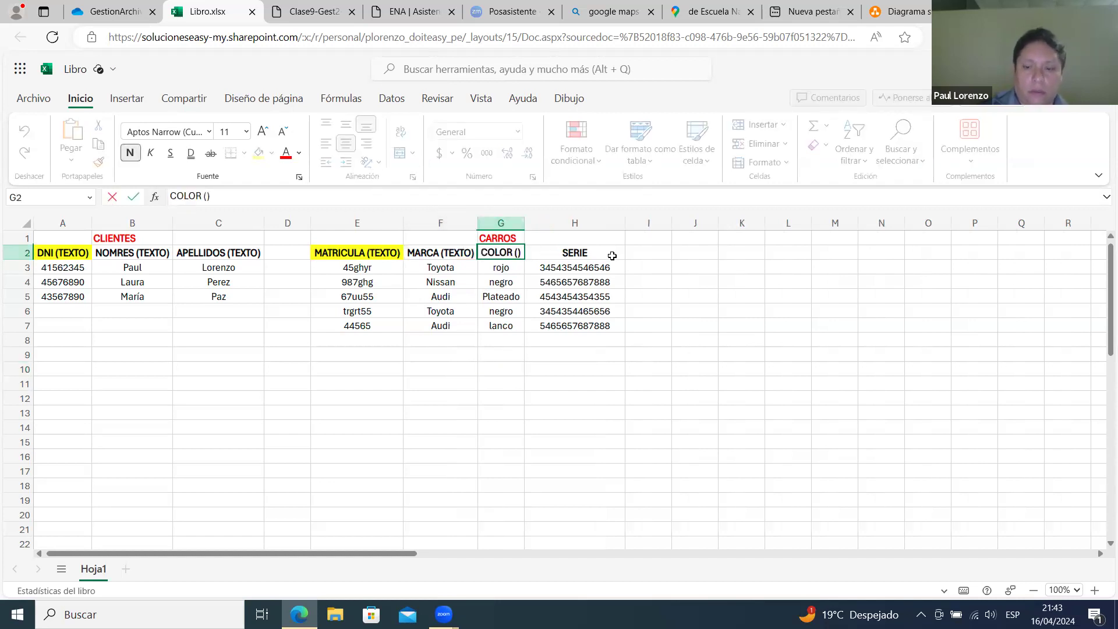
pyautogui.press('Left')
pyautogui.write('T')
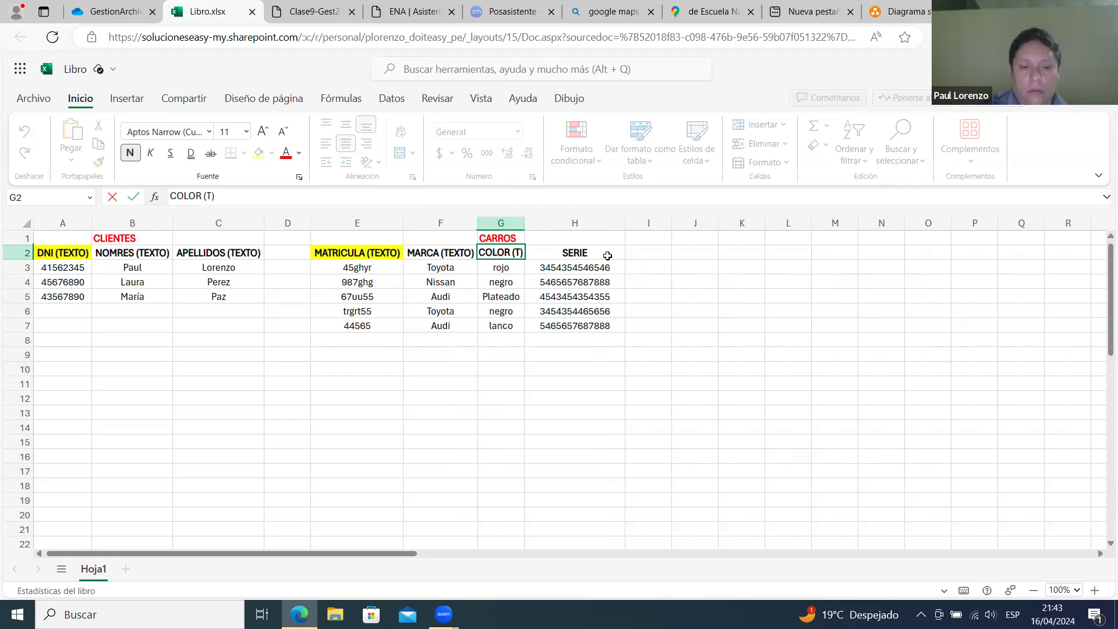
pyautogui.write('EXTO')
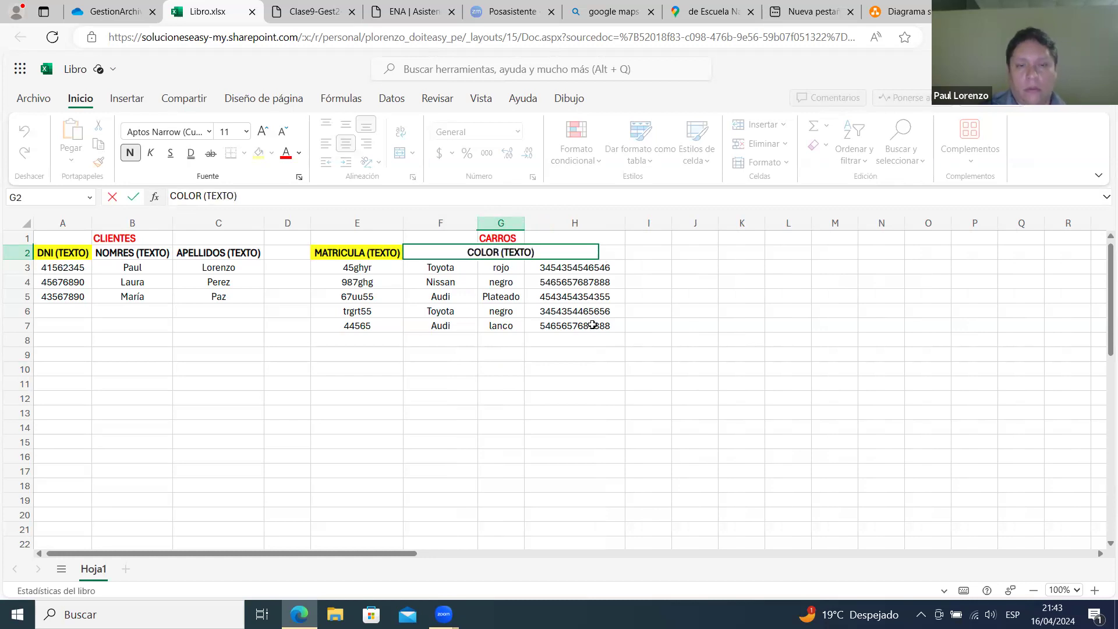
pyautogui.click(591, 382)
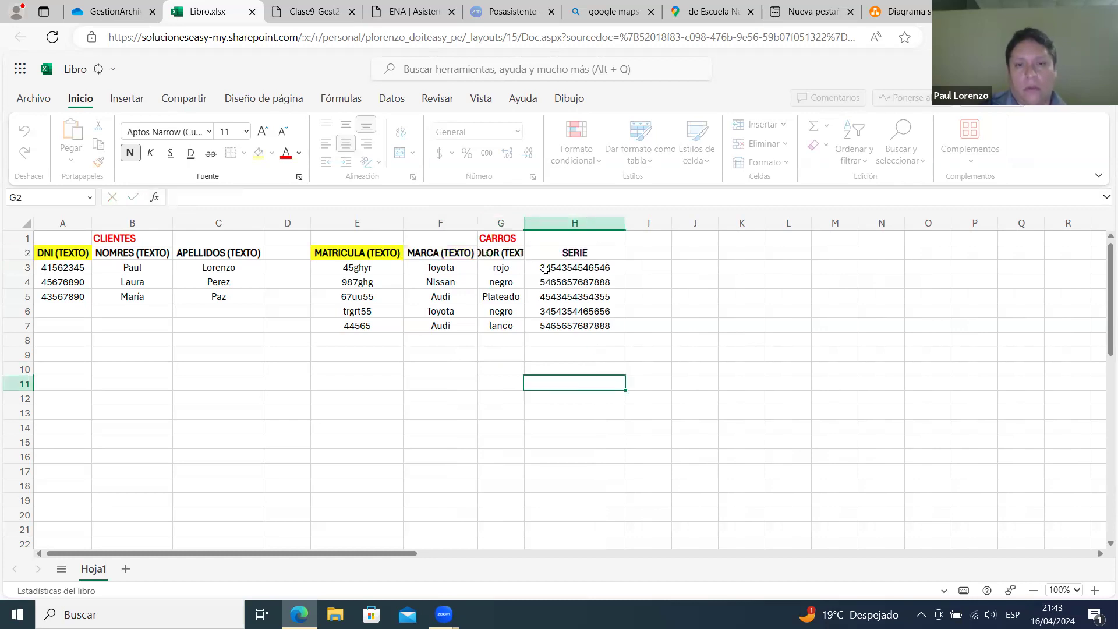
pyautogui.doubleClick(526, 226)
# Change the H2 header to SERIE (TEXTO).
pyautogui.doubleClick(624, 252)
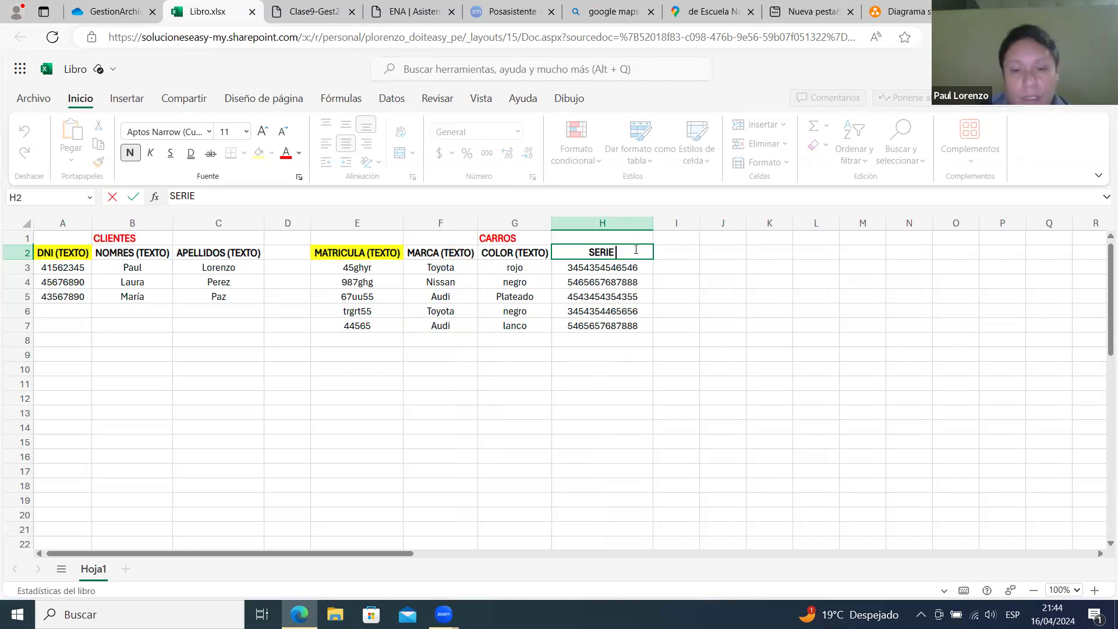
pyautogui.write('/()')
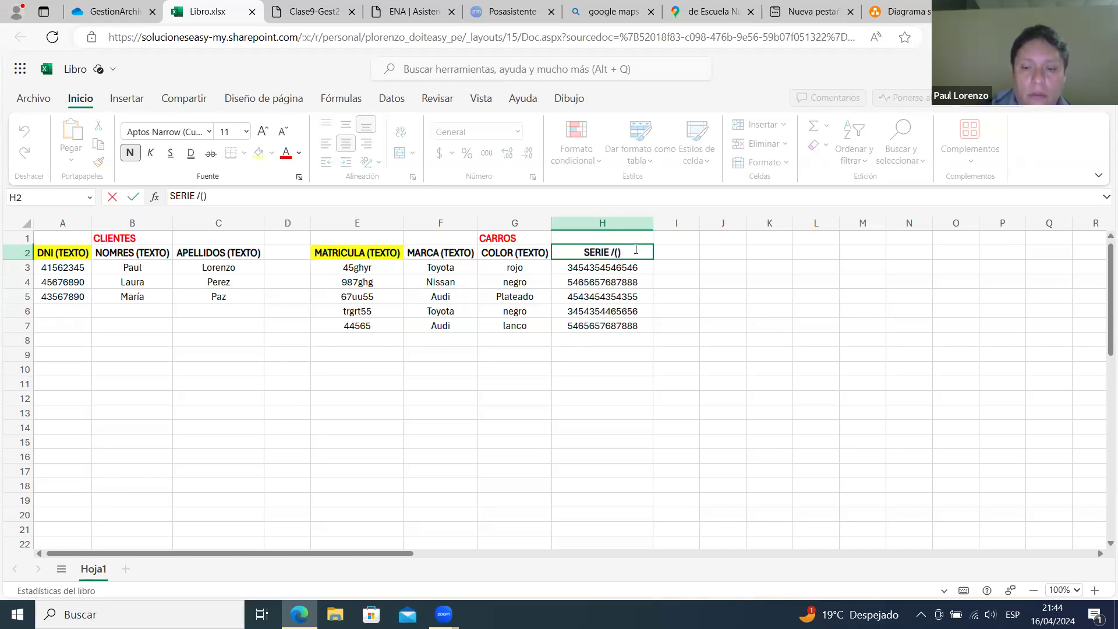
pyautogui.press('Left')
pyautogui.press('BackSpace')
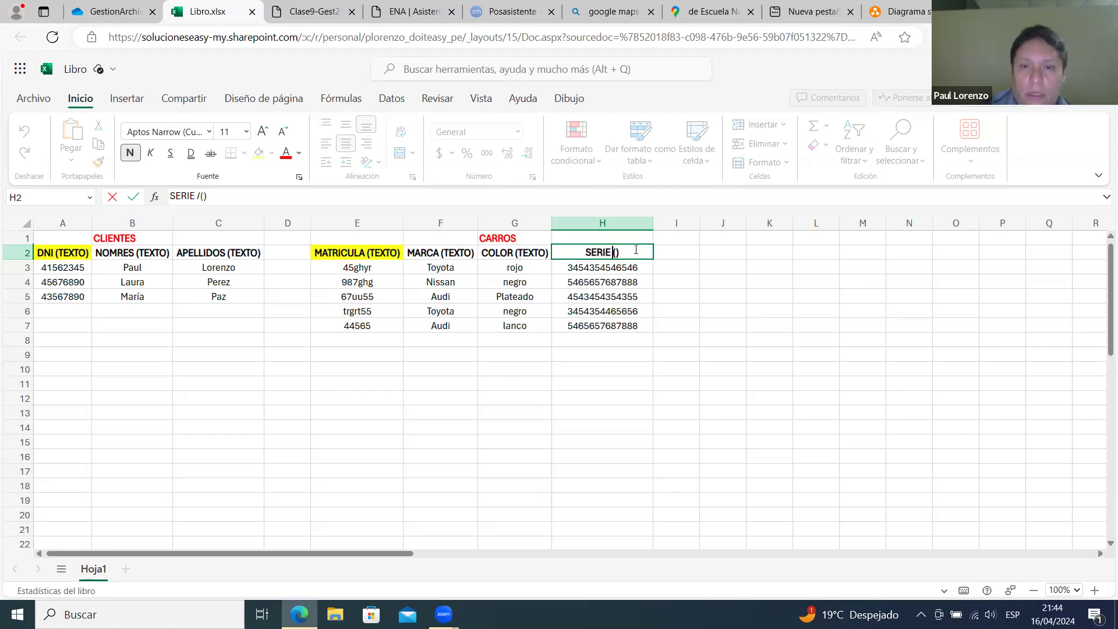
pyautogui.write('TEXTO')
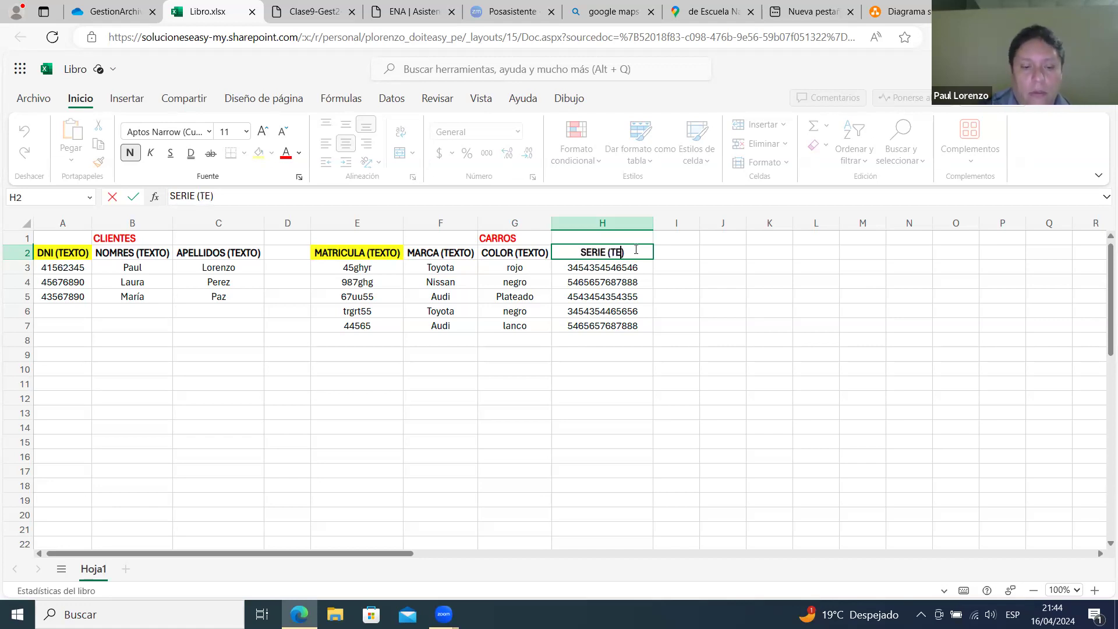
pyautogui.click(663, 253)
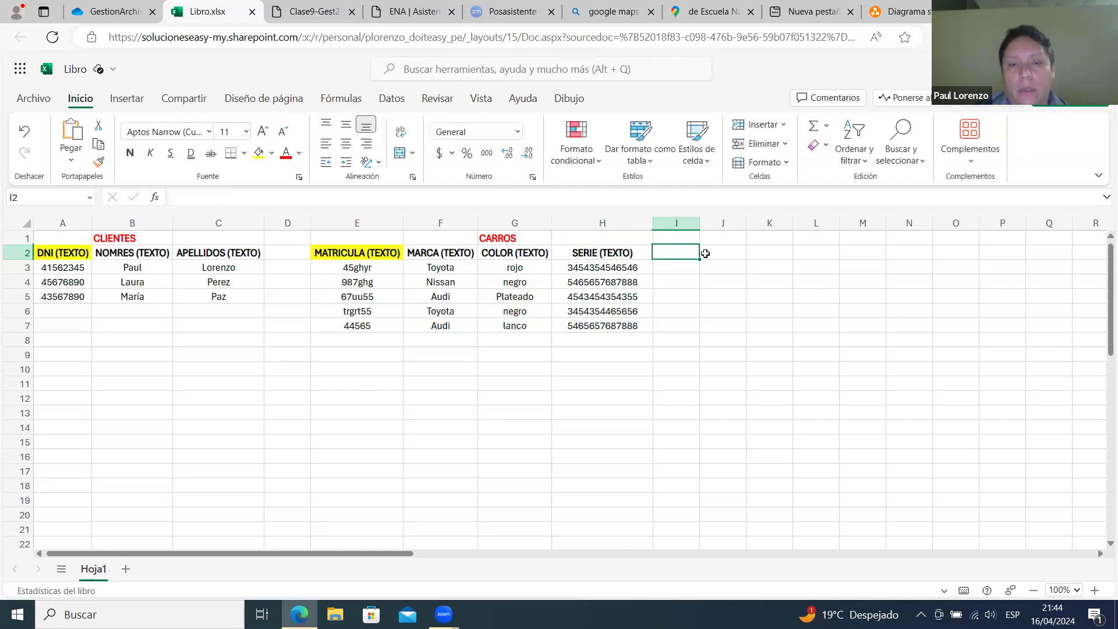
# Add a bold PRECIO (DECIMAL) header in I2 and autofit column I.
pyautogui.write('Pro')
pyautogui.press('BackSpace')
pyautogui.press('BackSpace')
pyautogui.write('RECIO')
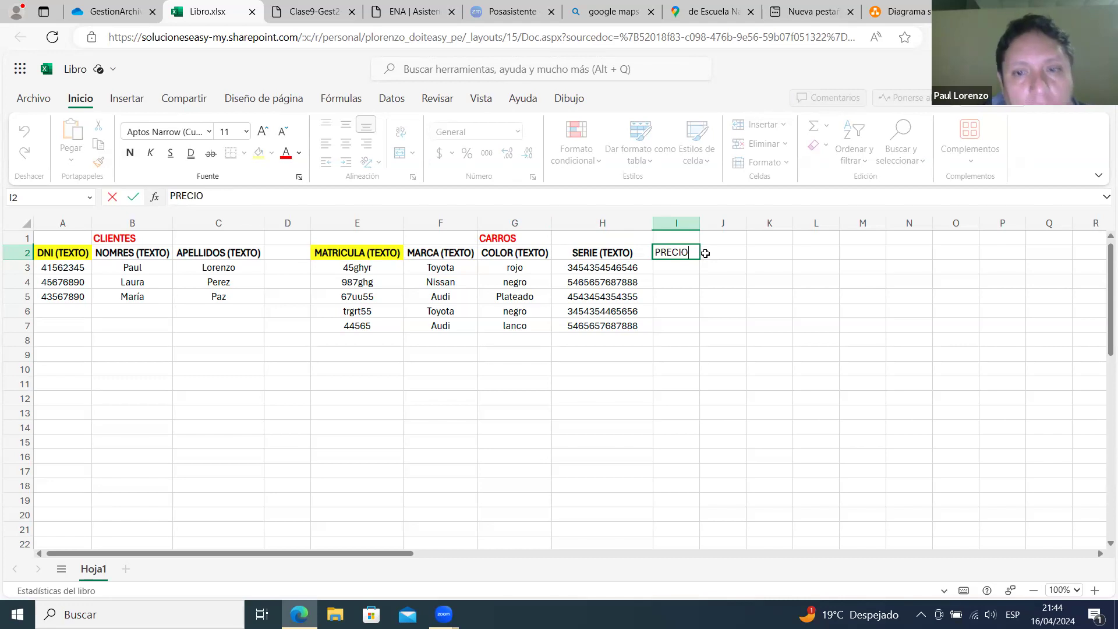
pyautogui.write(' ()')
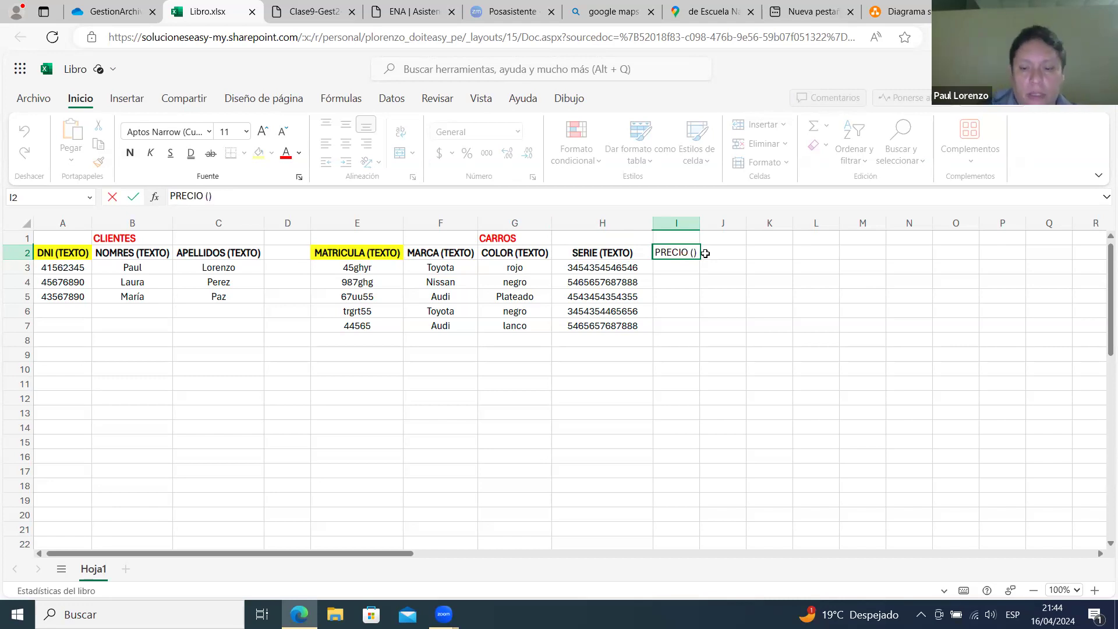
pyautogui.press('Left')
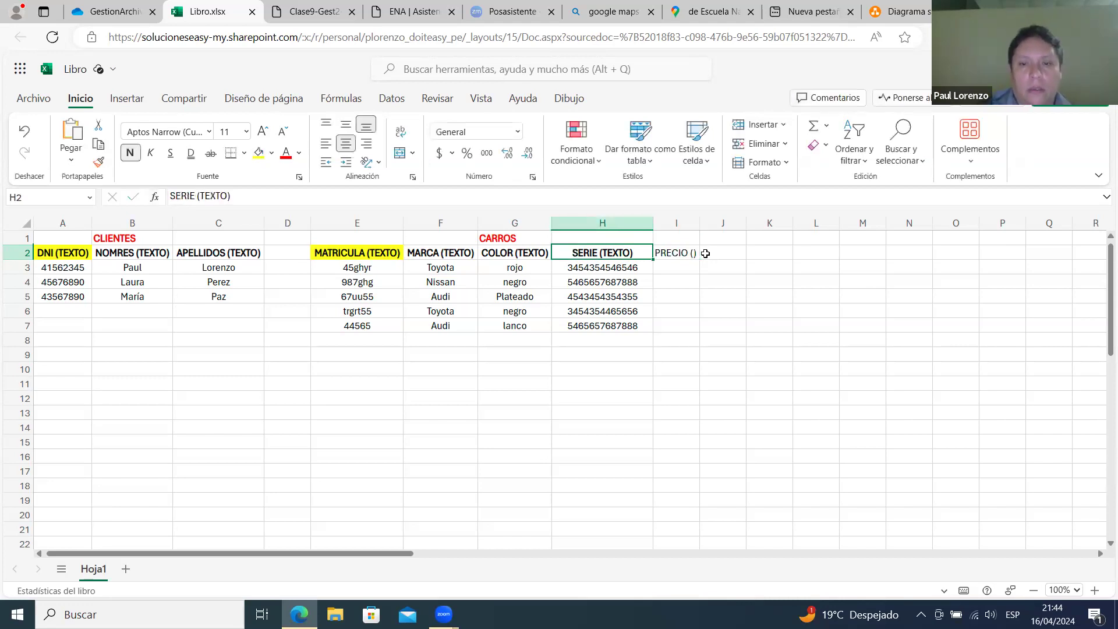
pyautogui.doubleClick(693, 254)
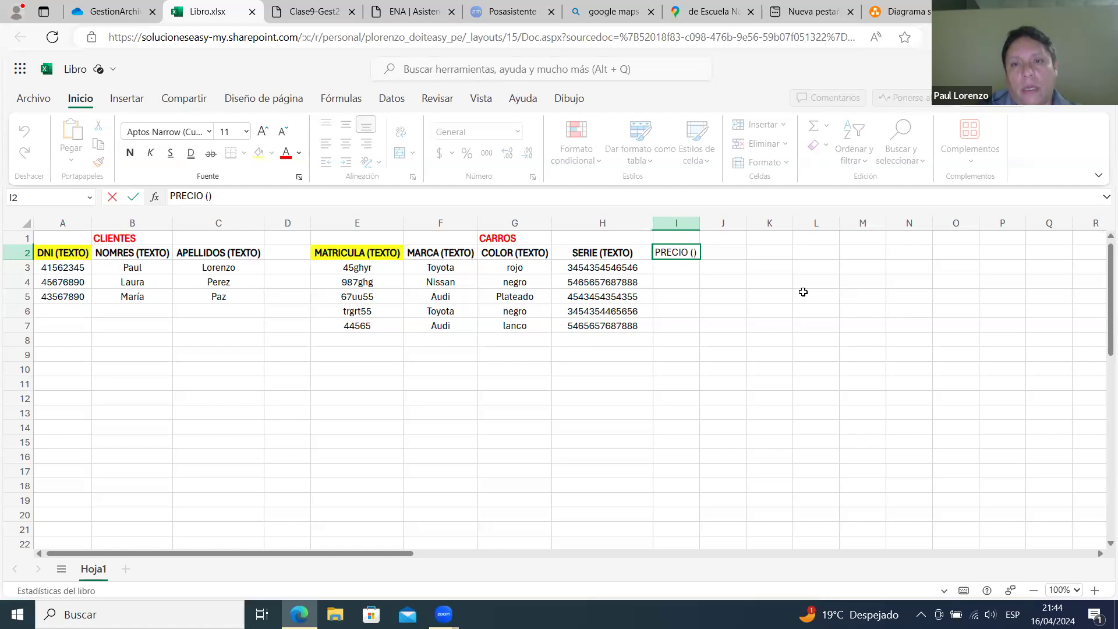
pyautogui.write('DECIMAL')
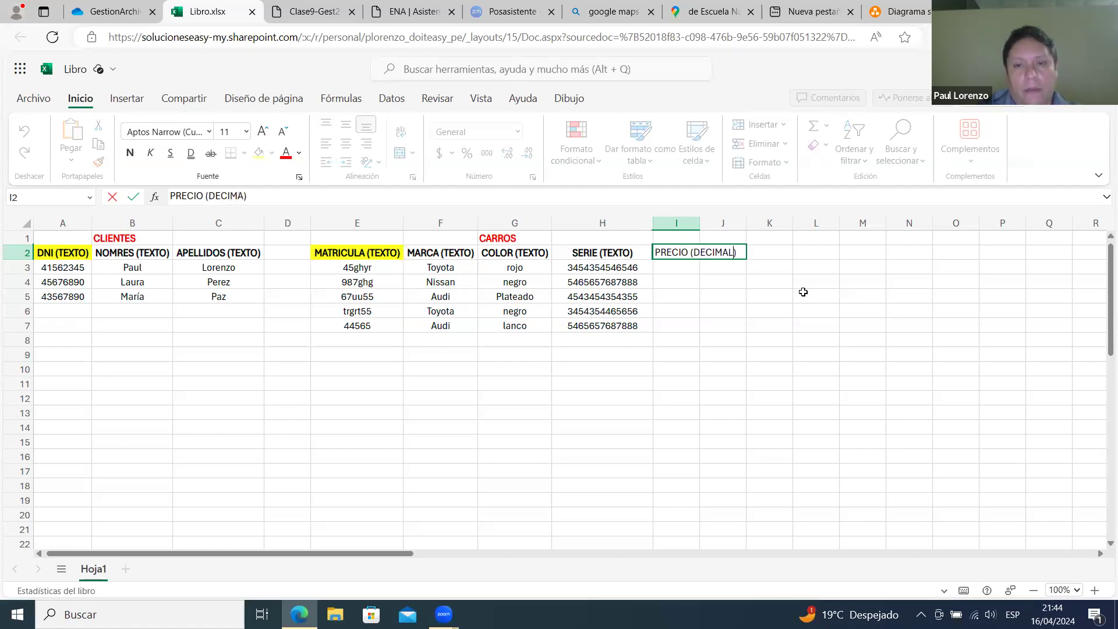
pyautogui.click(690, 311)
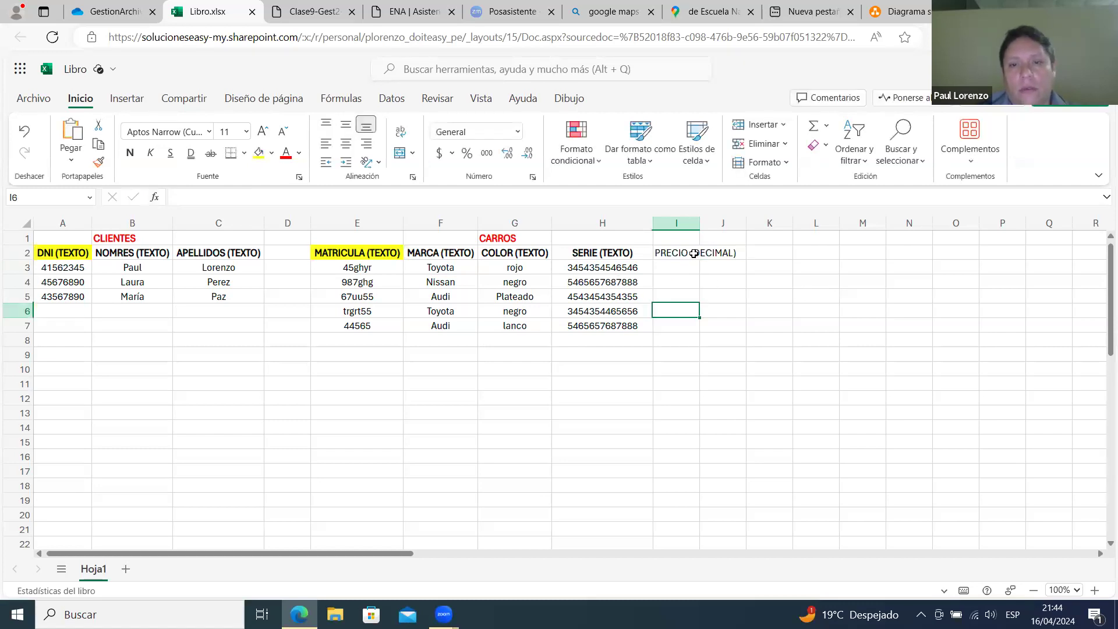
pyautogui.click(693, 254)
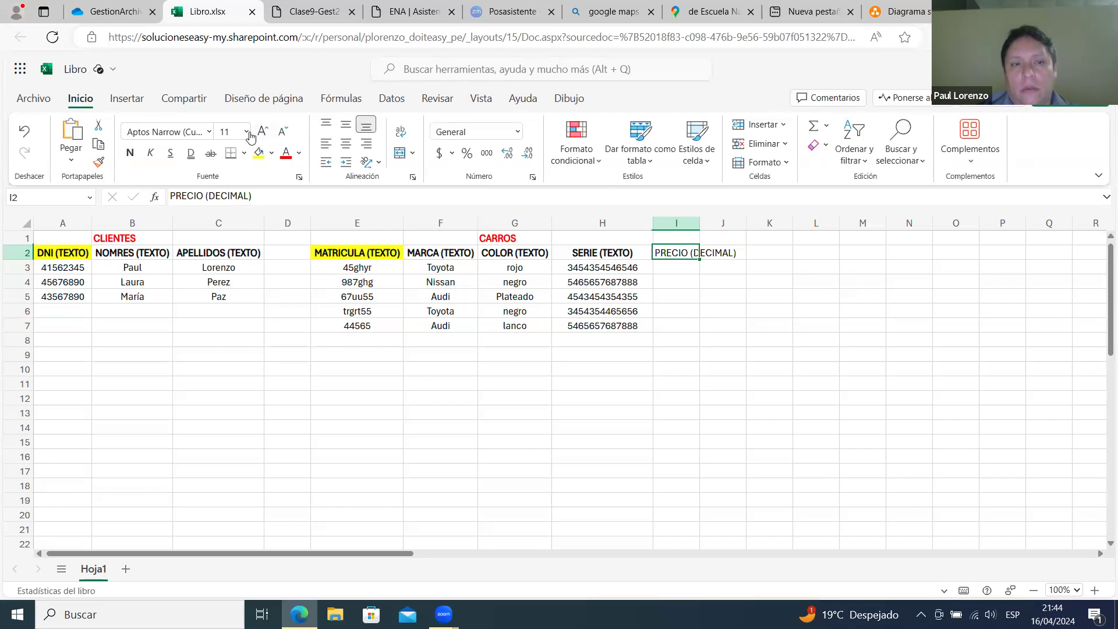
pyautogui.click(130, 153)
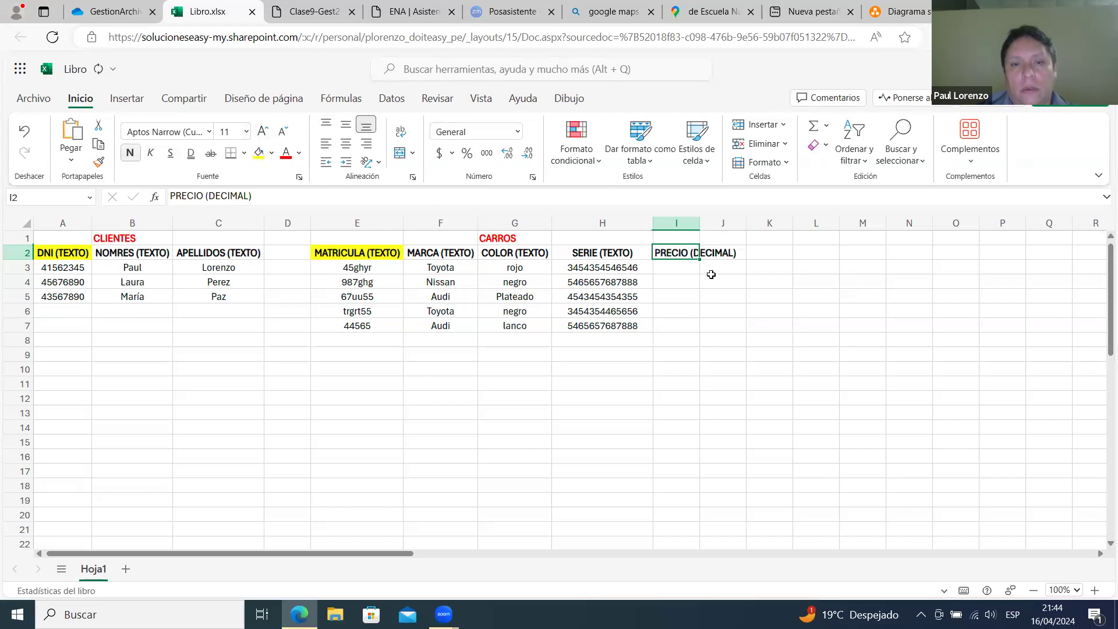
pyautogui.doubleClick(701, 224)
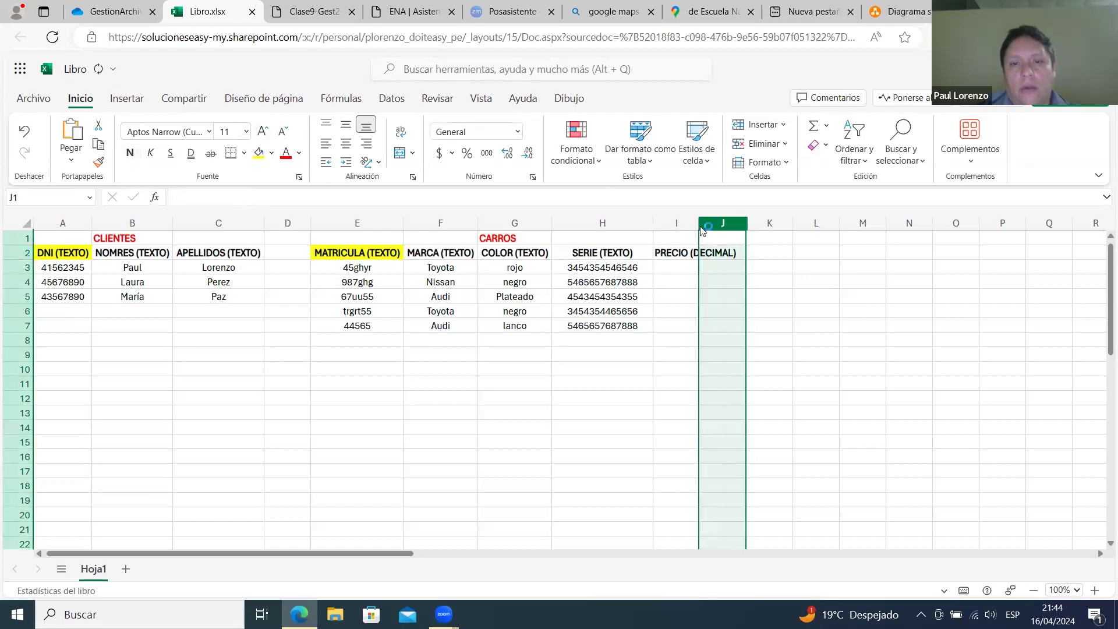
# Enter 15500,5 as the first car's price in I3.
pyautogui.click(698, 266)
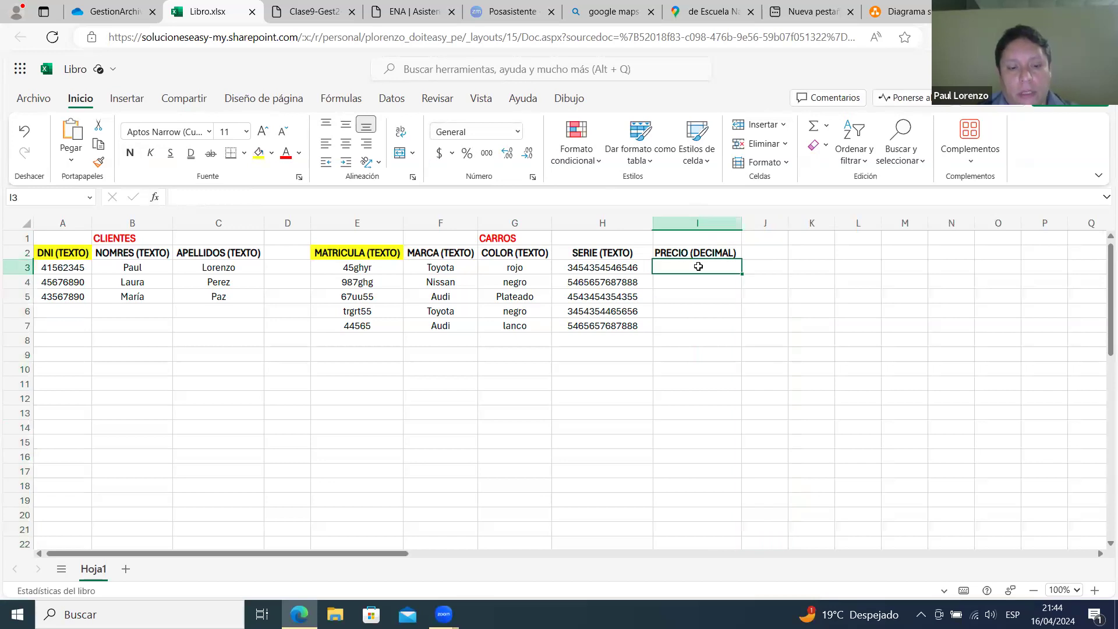
pyautogui.write('15500')
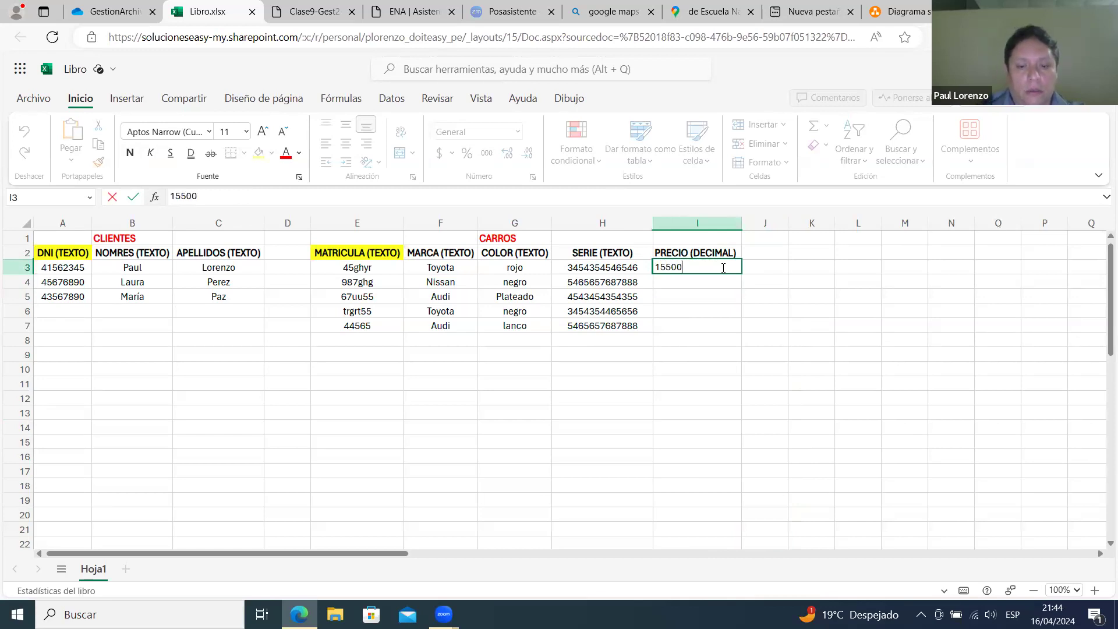
pyautogui.write(',')
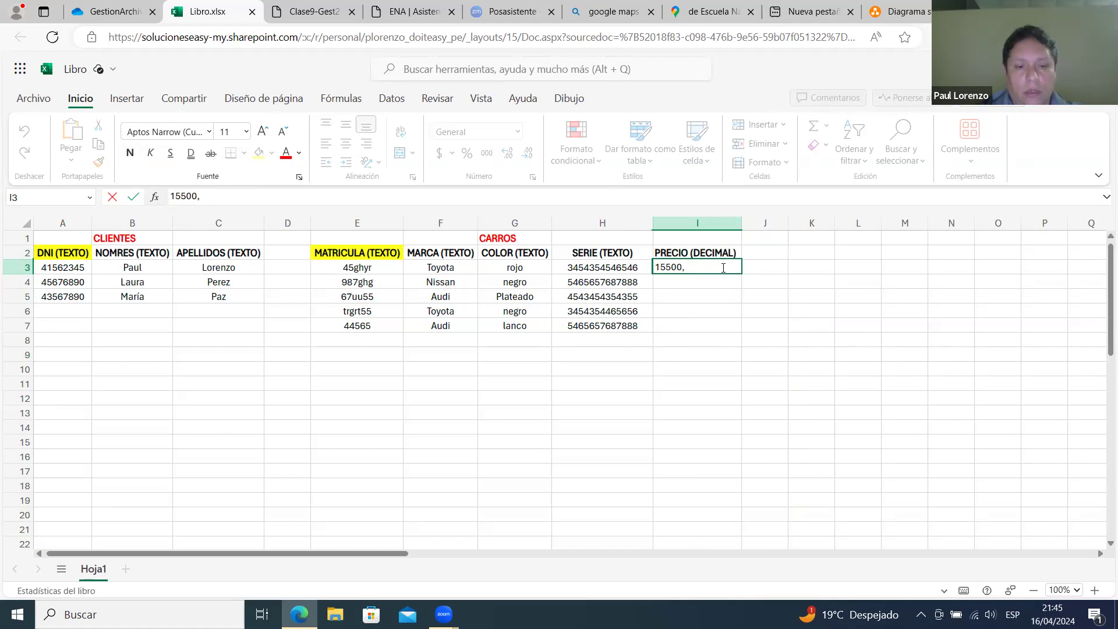
pyautogui.write('5')
pyautogui.press('Return')
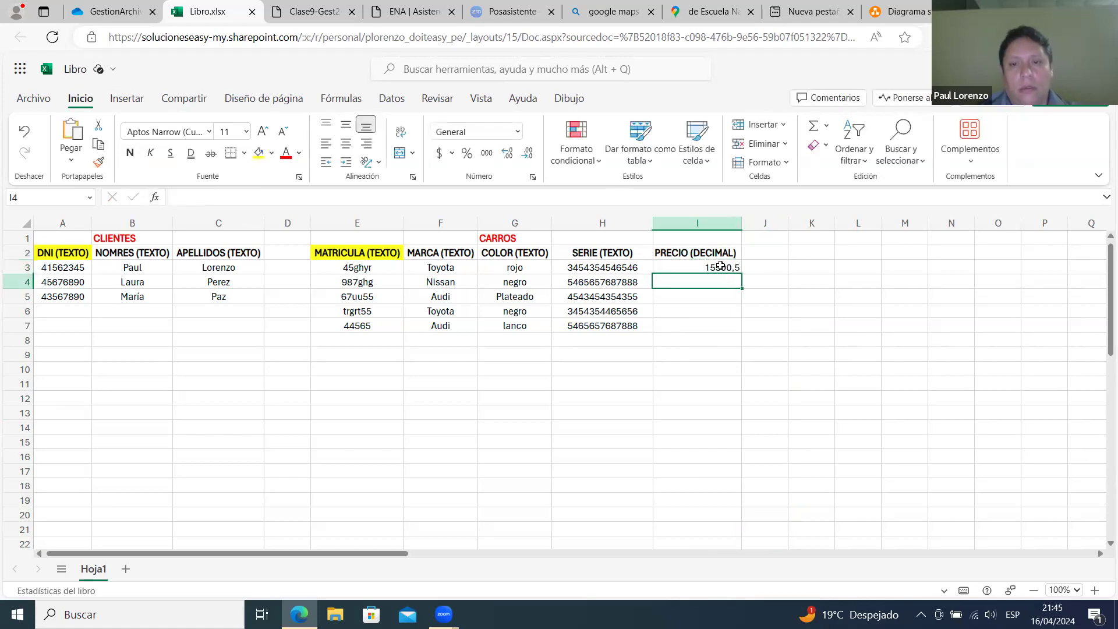
pyautogui.click(722, 265)
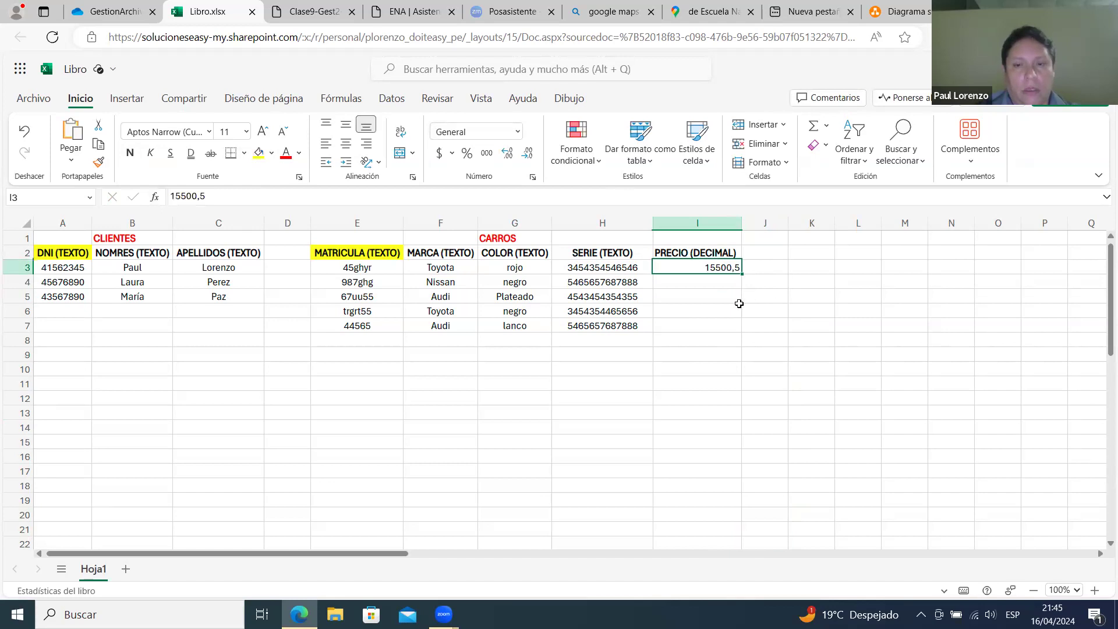
# Enter 15445,5 in I4 and fill it down to I7.
pyautogui.click(714, 283)
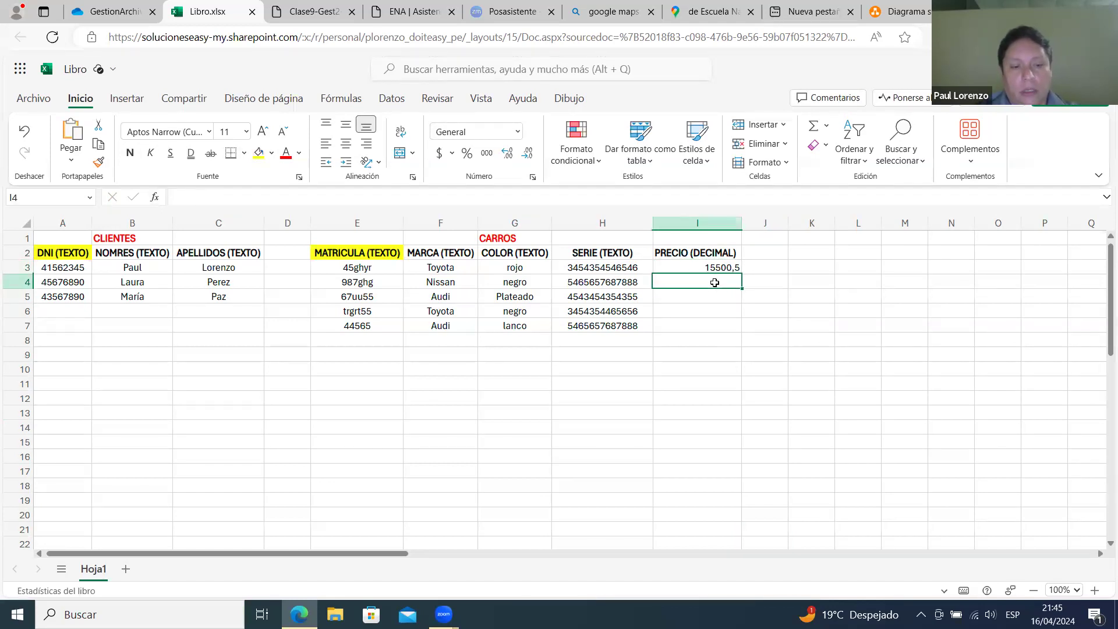
pyautogui.write('1')
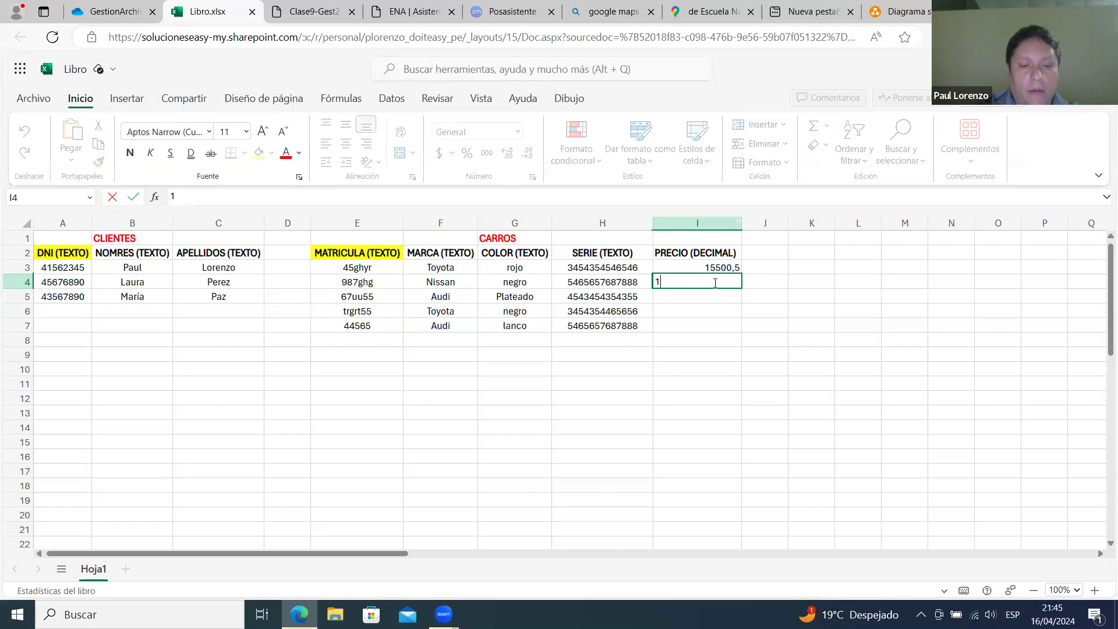
pyautogui.write('44')
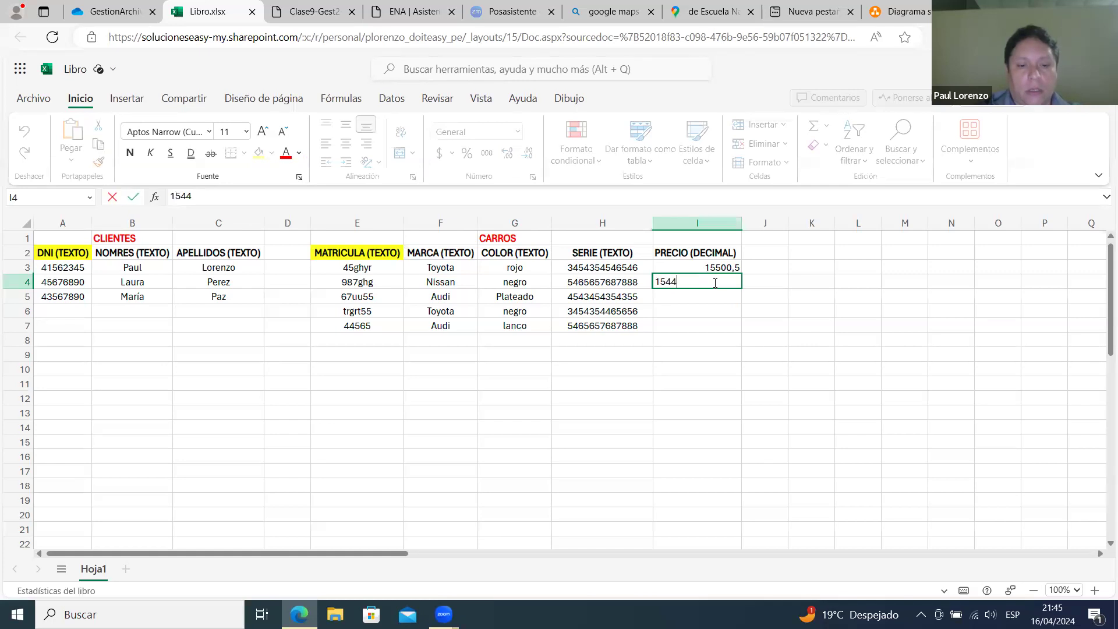
pyautogui.write('5')
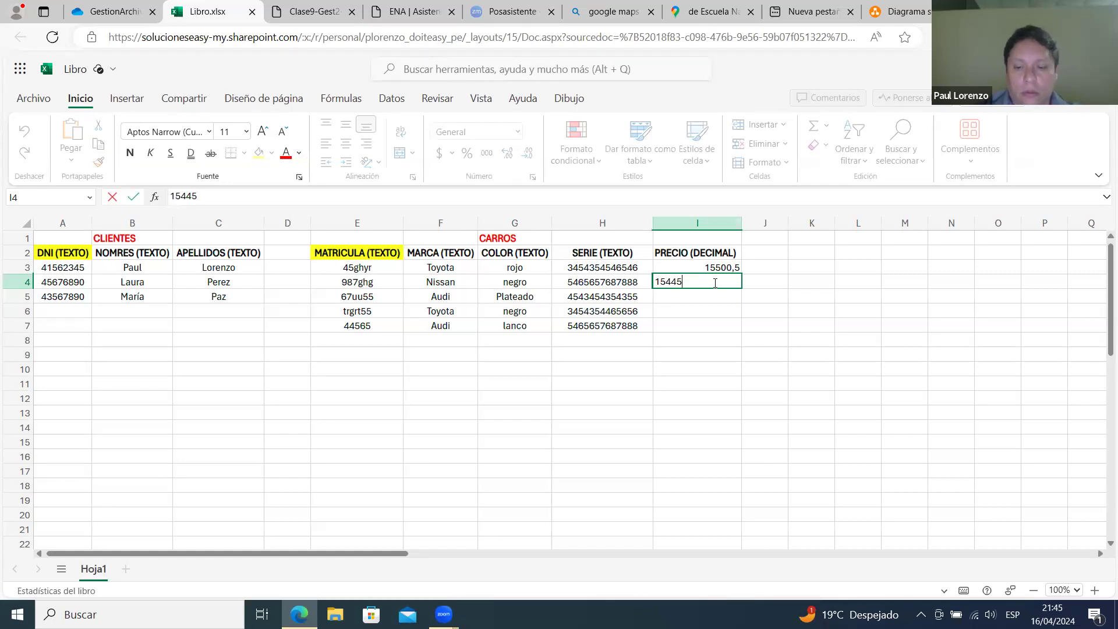
pyautogui.write(',5')
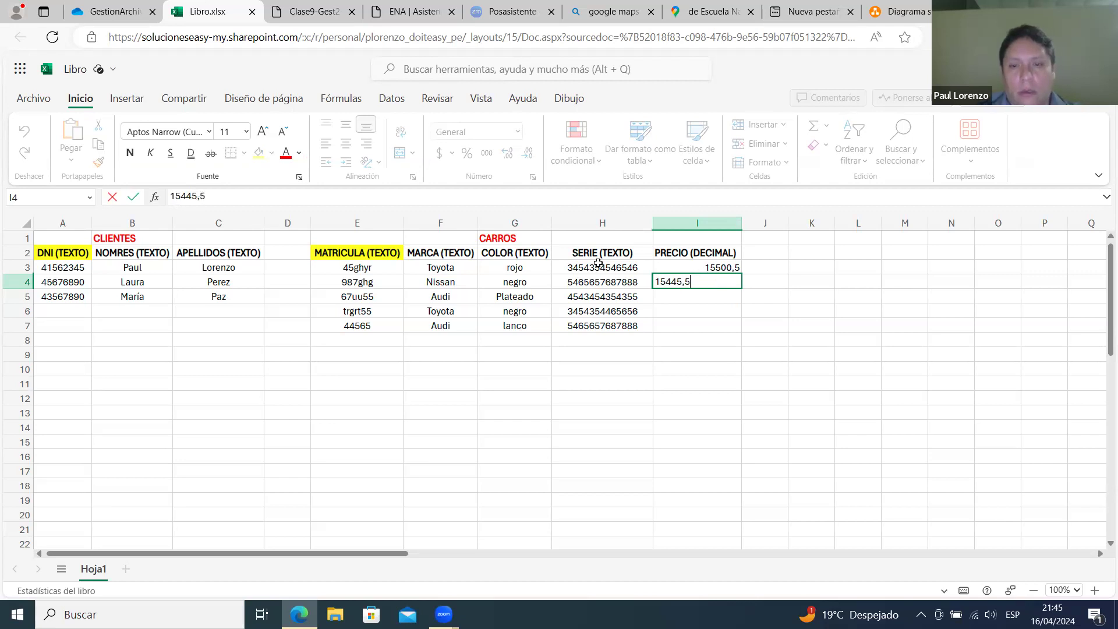
pyautogui.click(628, 323)
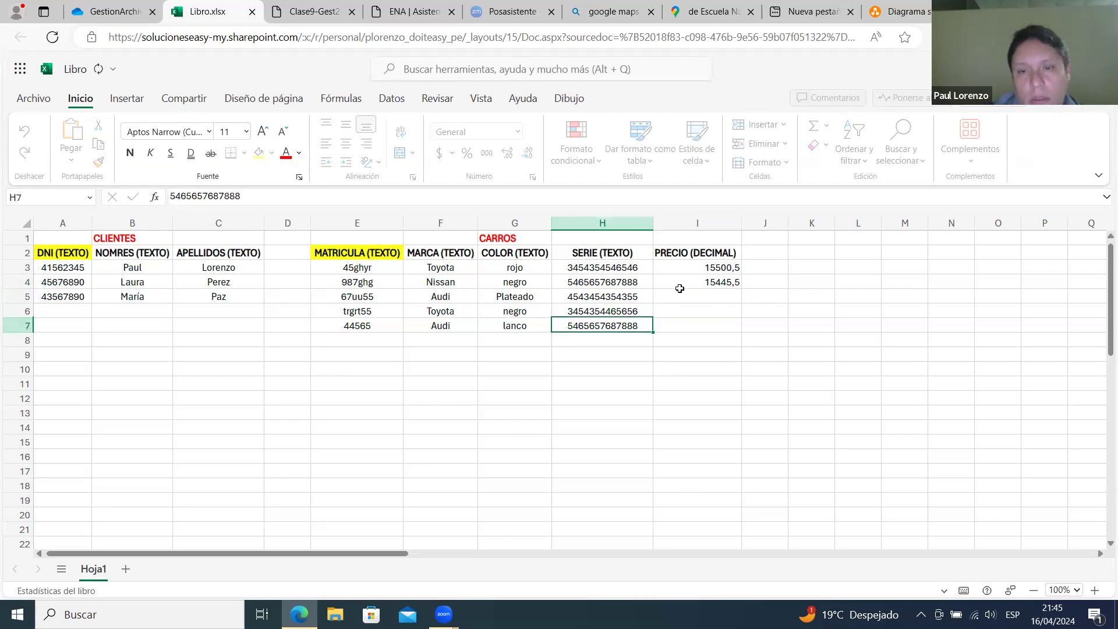
pyautogui.click(740, 284)
pyautogui.moveTo(743, 291); pyautogui.dragTo(740, 322)
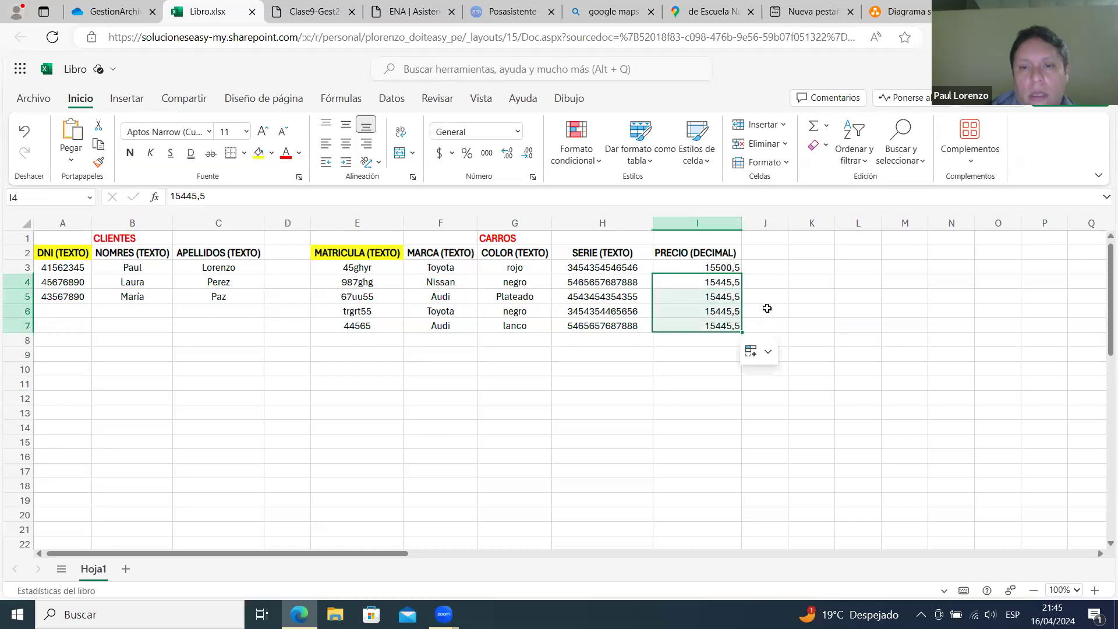
# Finish the 15445,5 fill, then change I5 to 154335,5 and I6 to 15665,5.
pyautogui.click(777, 307)
pyautogui.doubleClick(727, 298)
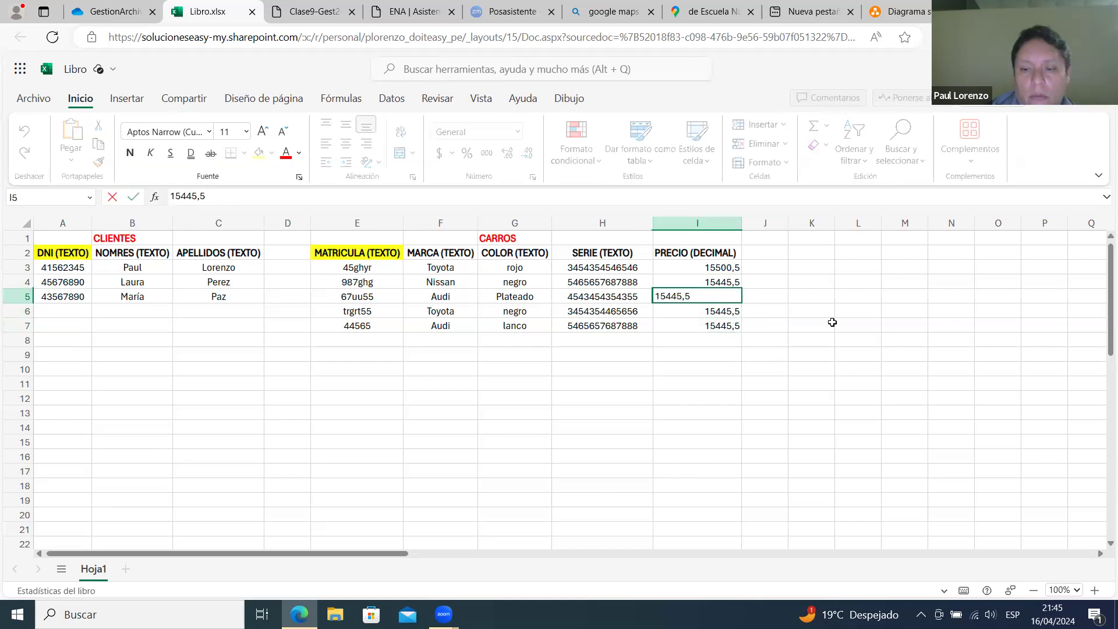
pyautogui.press('BackSpace')
pyautogui.write('33')
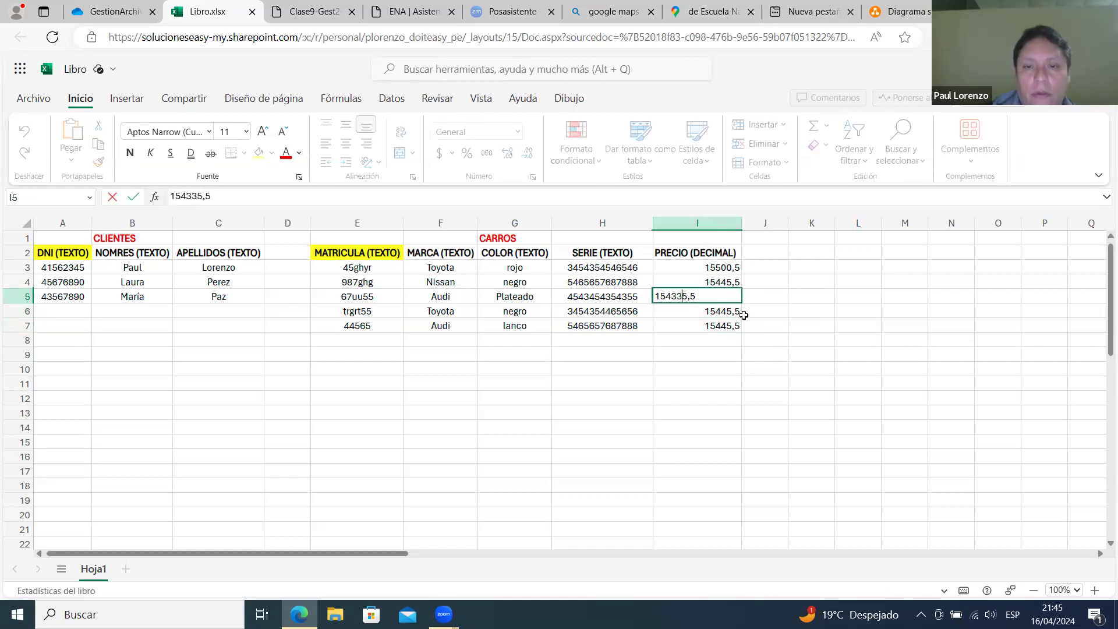
pyautogui.click(719, 311)
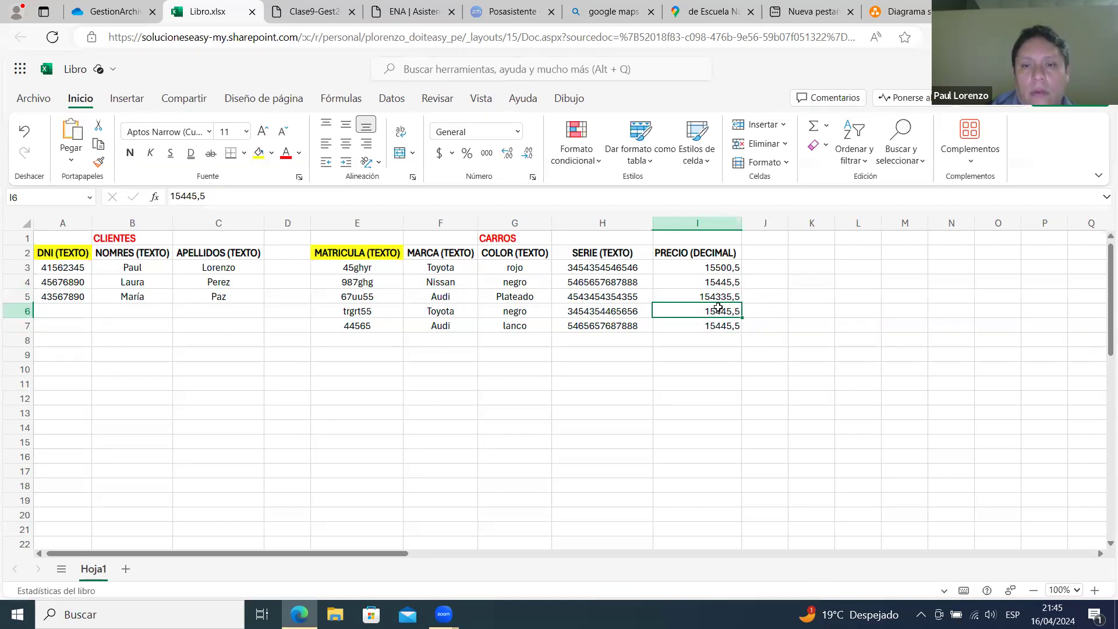
pyautogui.doubleClick(724, 312)
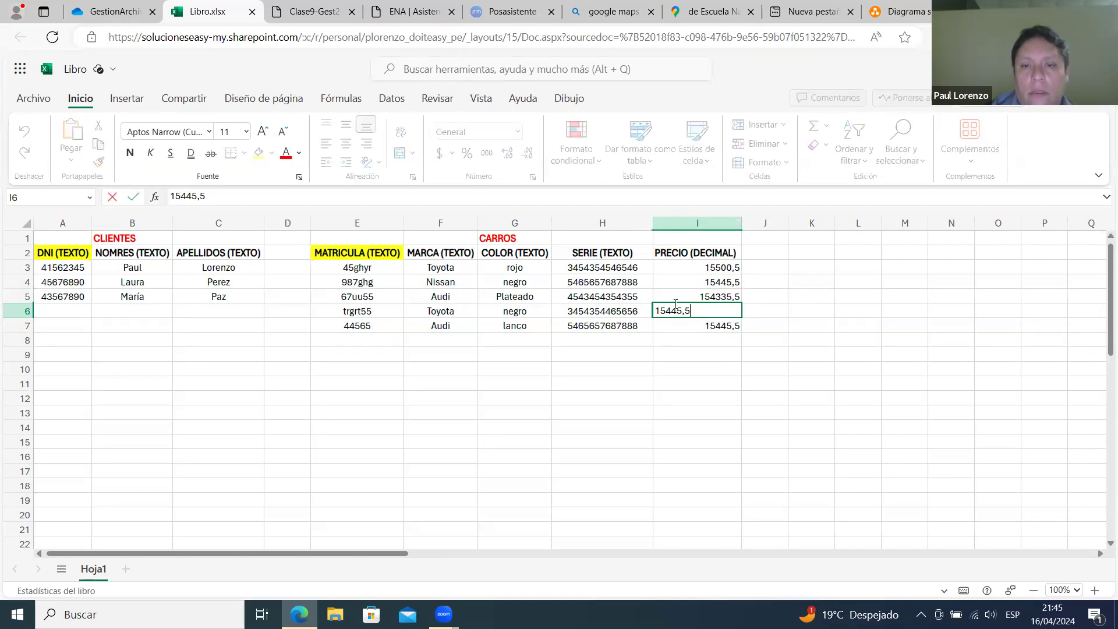
pyautogui.press('Left')
pyautogui.press('Left')
pyautogui.press('Left')
pyautogui.press('BackSpace')
pyautogui.press('BackSpace')
pyautogui.write('66')
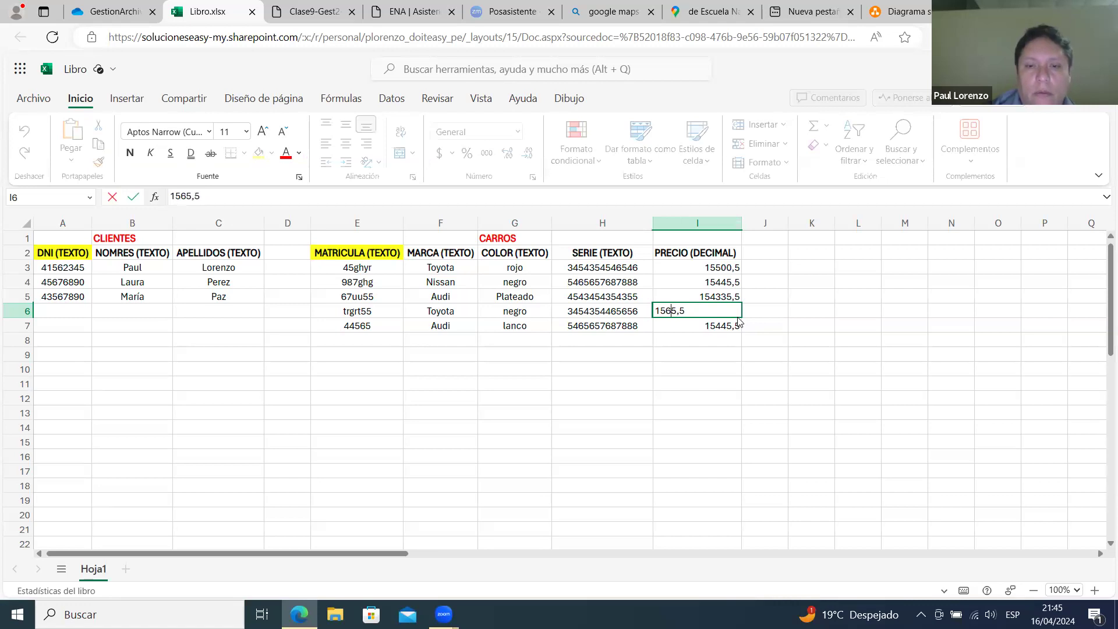
pyautogui.click(728, 325)
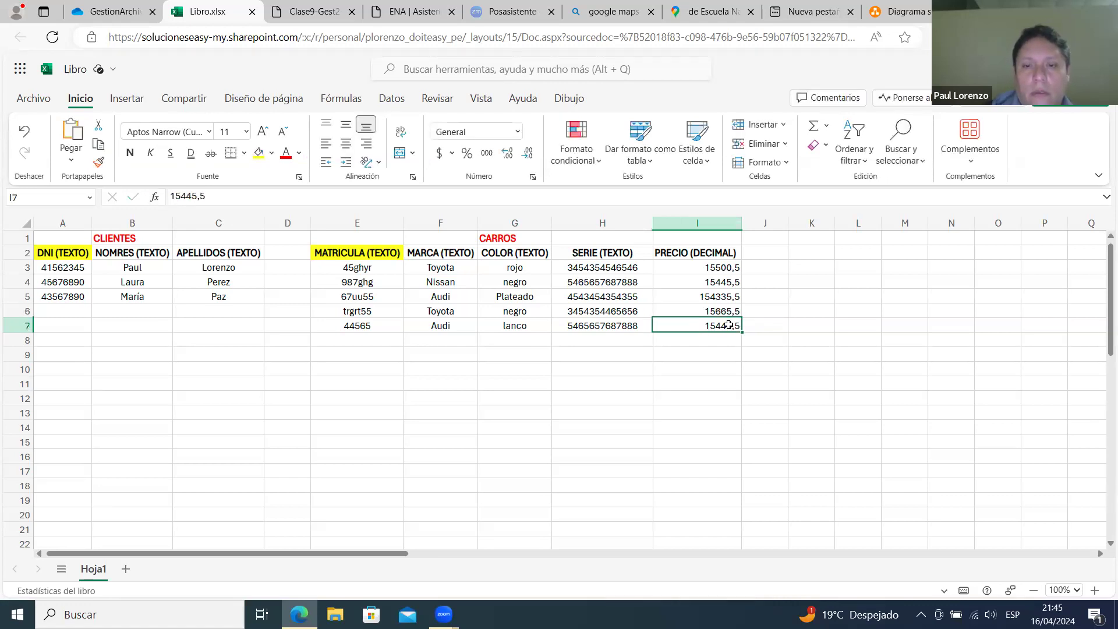
# Edit the I7 price to 23345,5, then correct it to 253345,5.
pyautogui.doubleClick(728, 326)
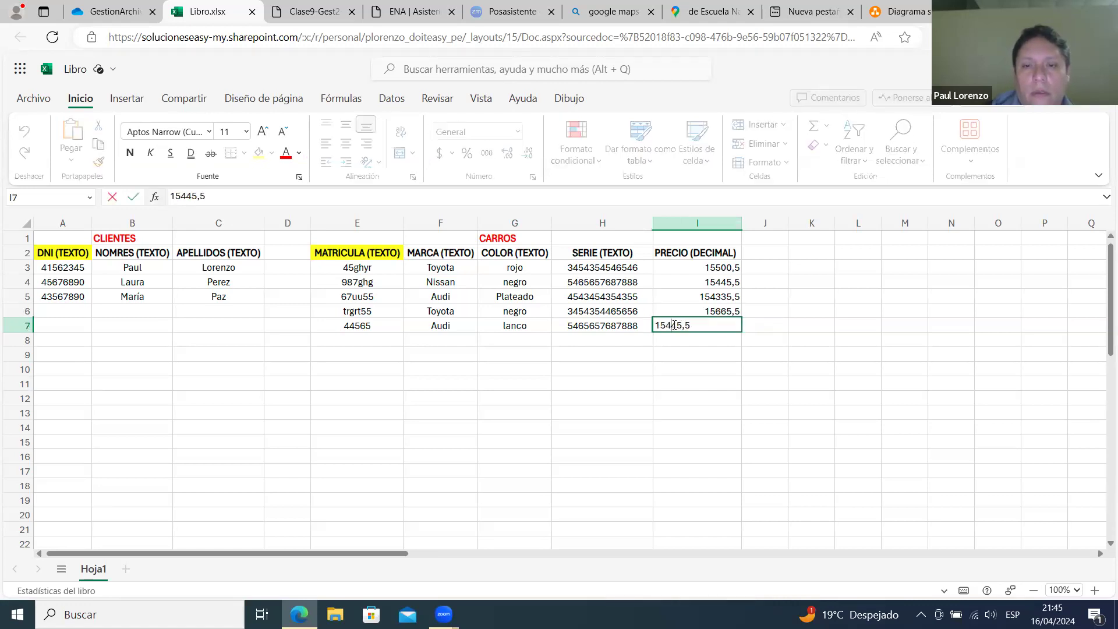
pyautogui.press('BackSpace')
pyautogui.press('BackSpace')
pyautogui.press('BackSpace')
pyautogui.write('233')
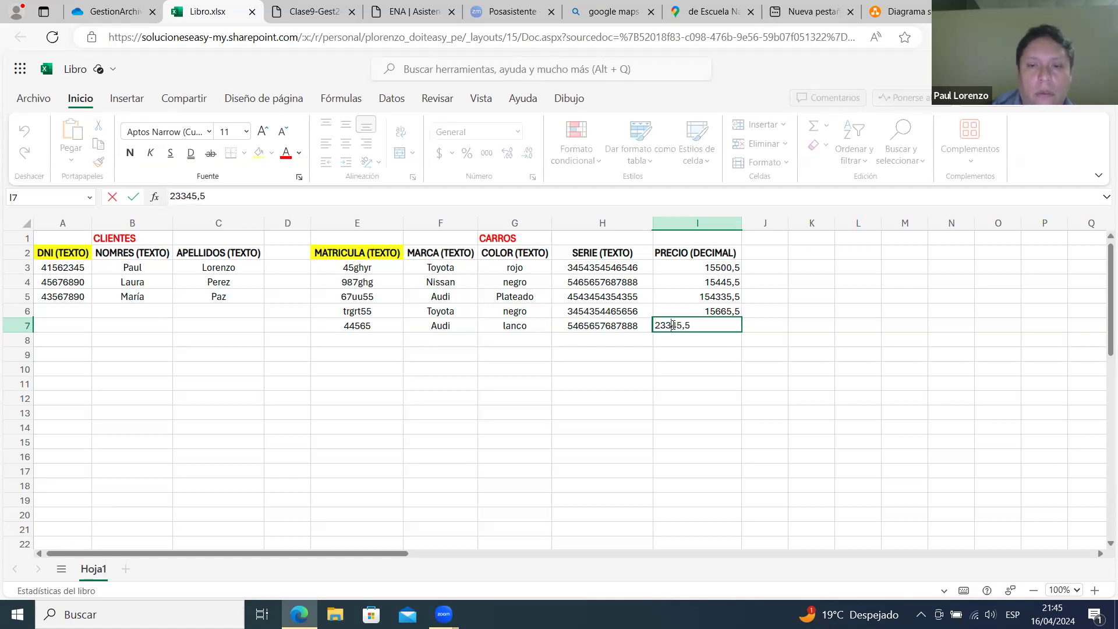
pyautogui.moveTo(692, 344); pyautogui.dragTo(696, 355)
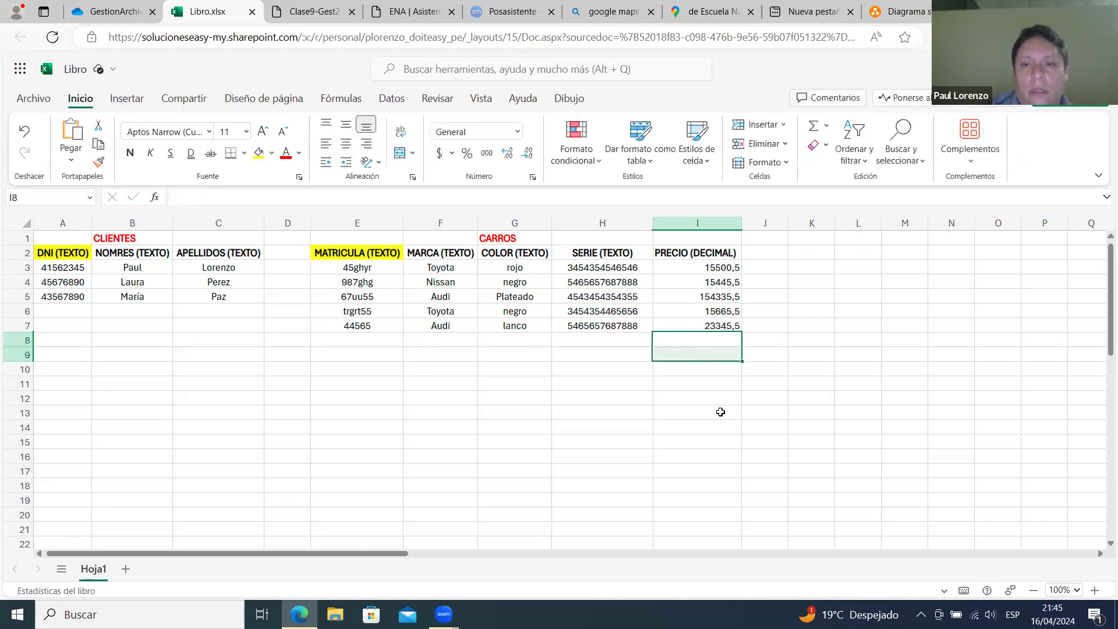
pyautogui.click(721, 326)
pyautogui.doubleClick(721, 326)
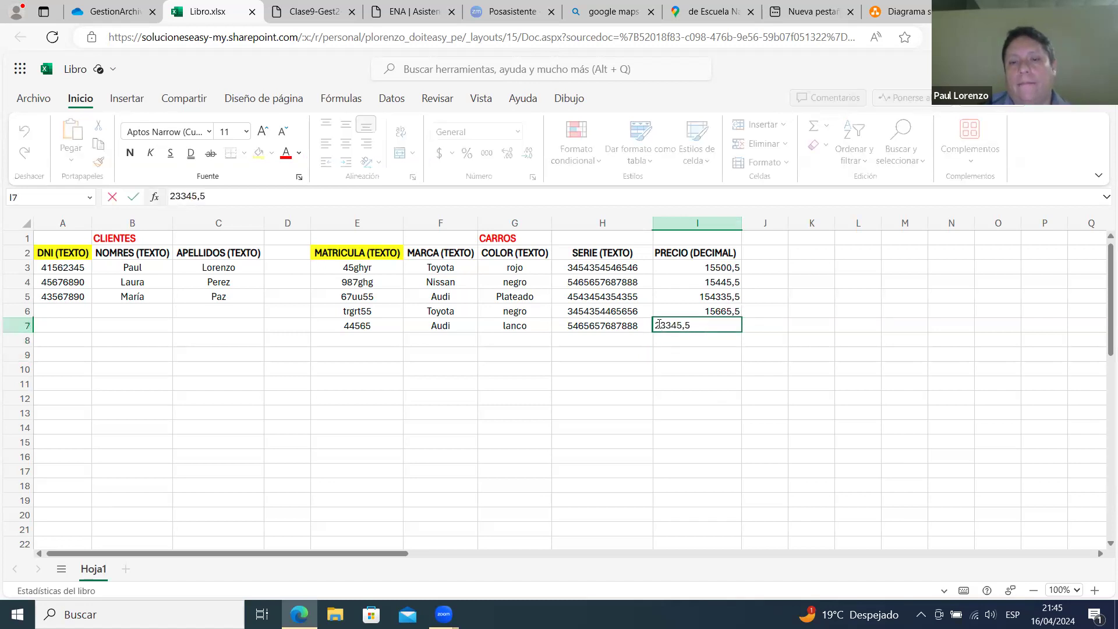
pyautogui.write('5')
pyautogui.click(693, 380)
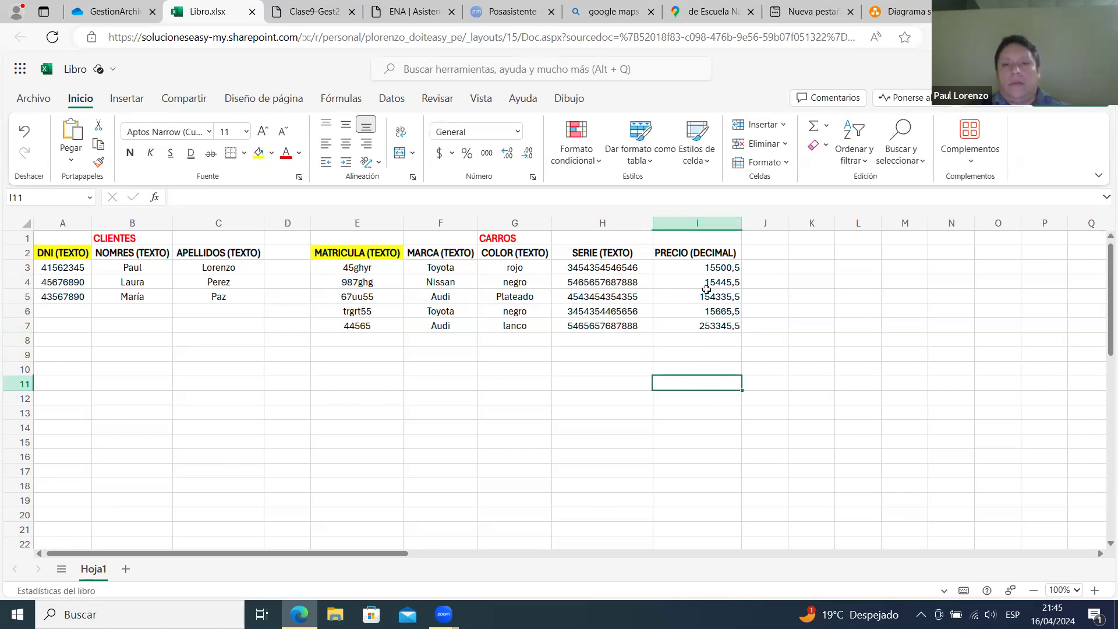
# Centre-align the prices in I3:I7.
pyautogui.moveTo(701, 268); pyautogui.dragTo(711, 324)
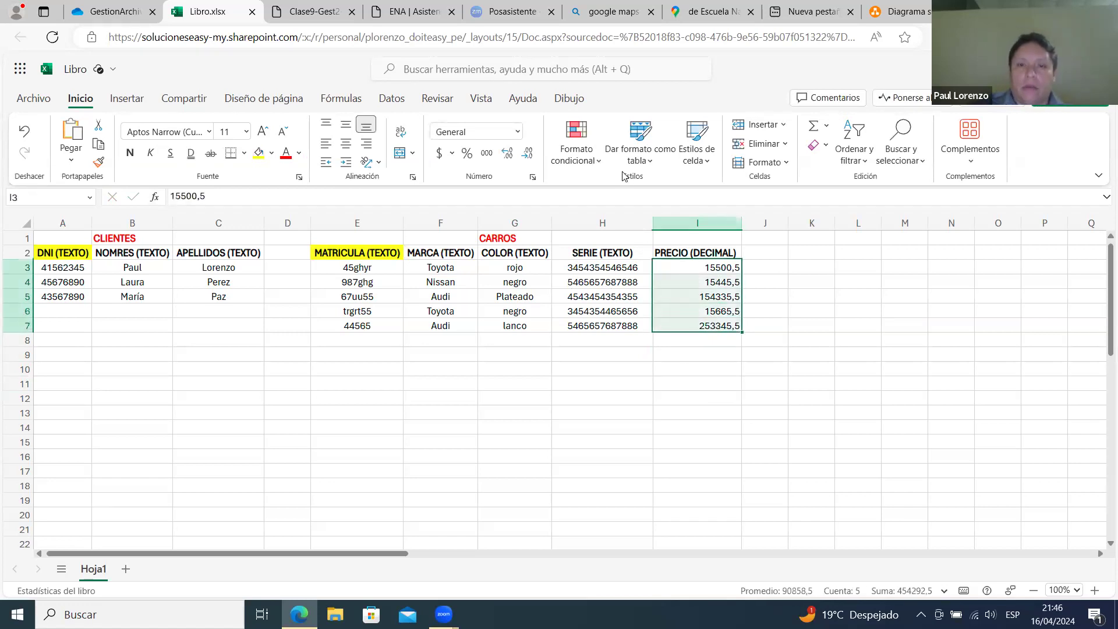
pyautogui.click(346, 143)
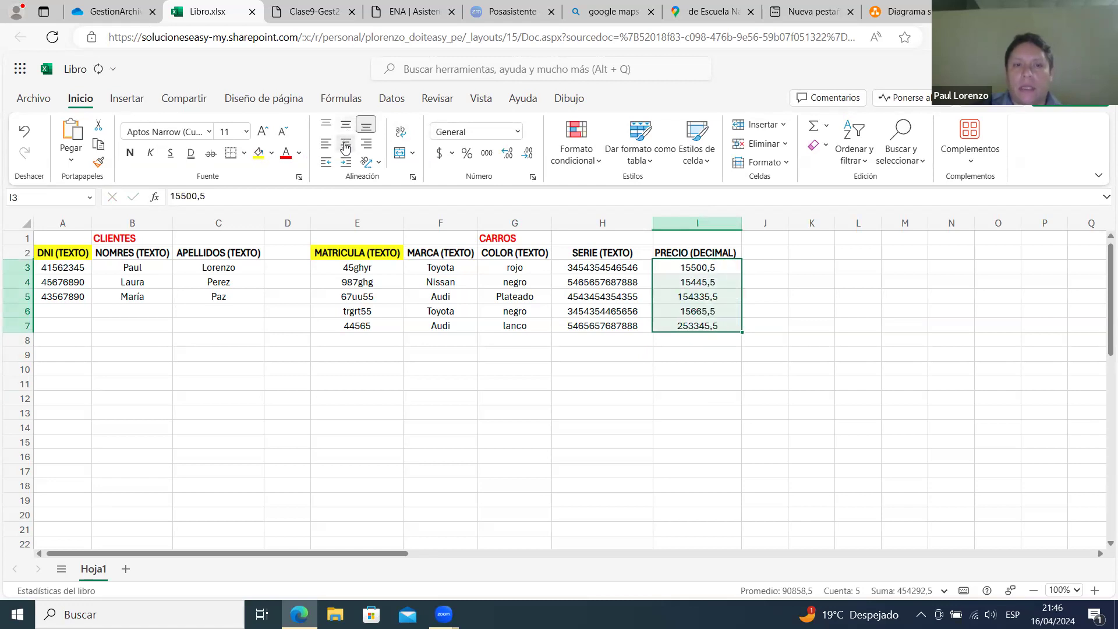
pyautogui.click(700, 344)
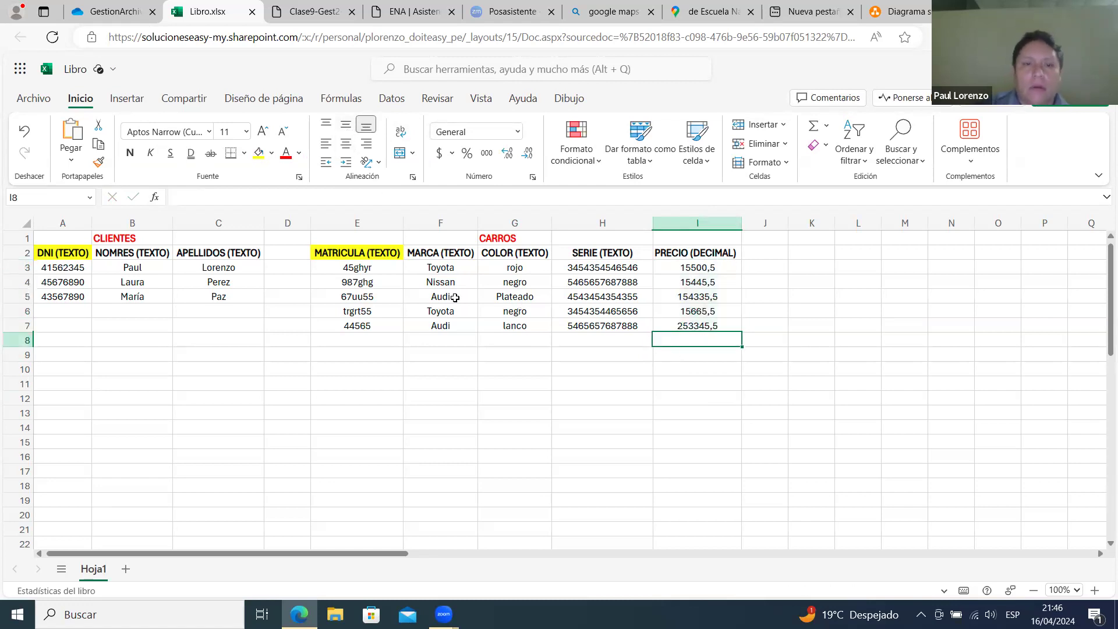
# Review the CLIENTES headers, client entries and the PRECIO (DECIMAL) values.
pyautogui.click(349, 223)
pyautogui.moveTo(349, 223); pyautogui.dragTo(80, 221)
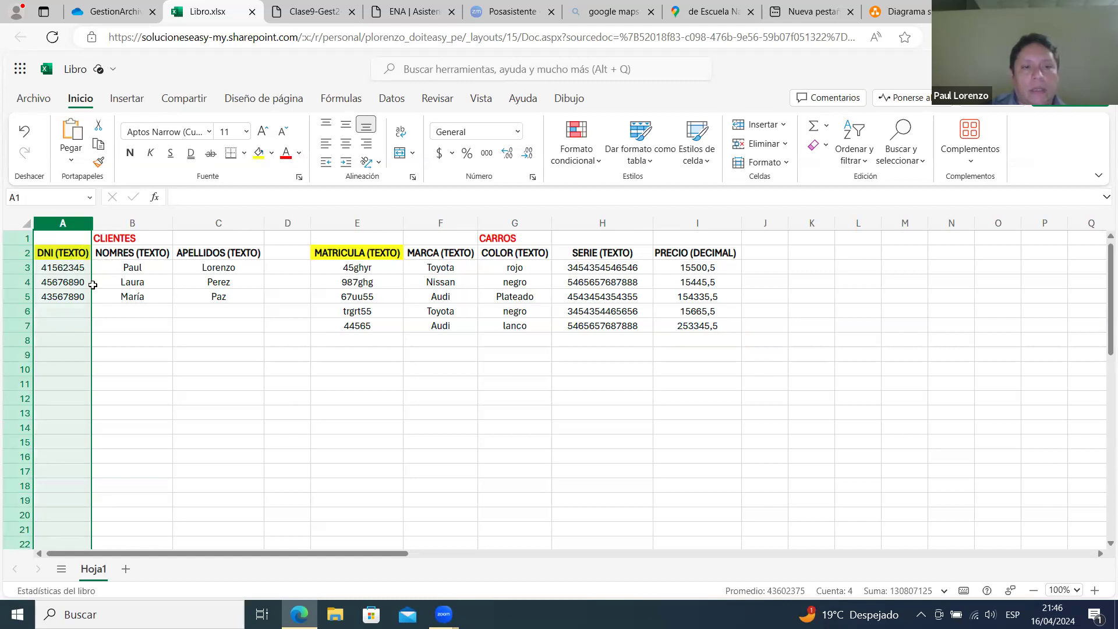
pyautogui.click(141, 257)
pyautogui.click(88, 252)
pyautogui.click(134, 254)
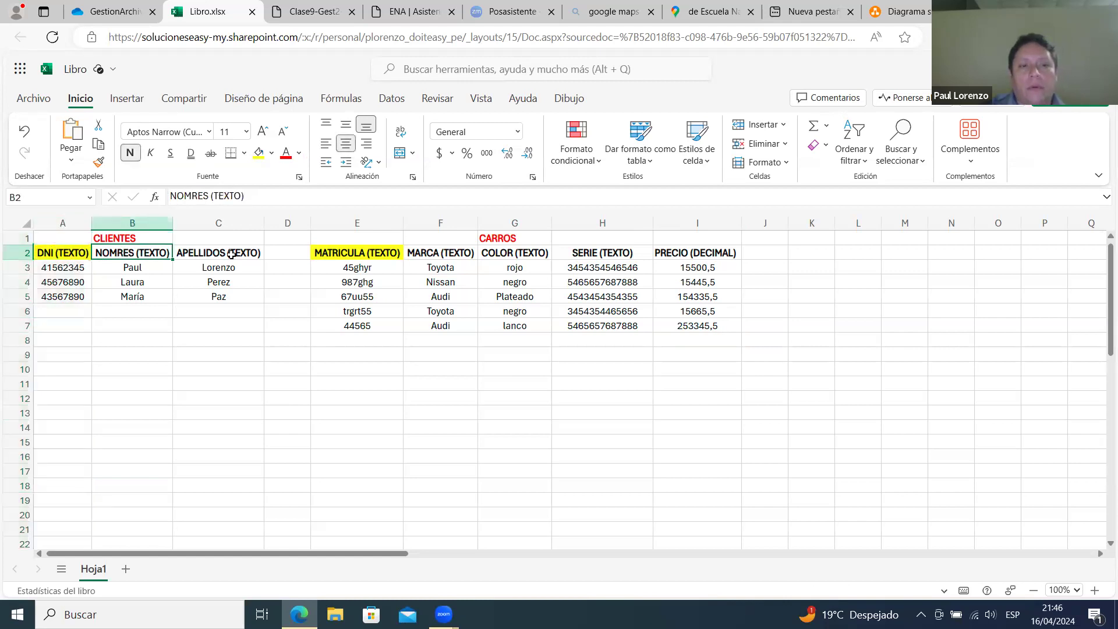
pyautogui.click(236, 254)
pyautogui.click(147, 278)
pyautogui.click(102, 296)
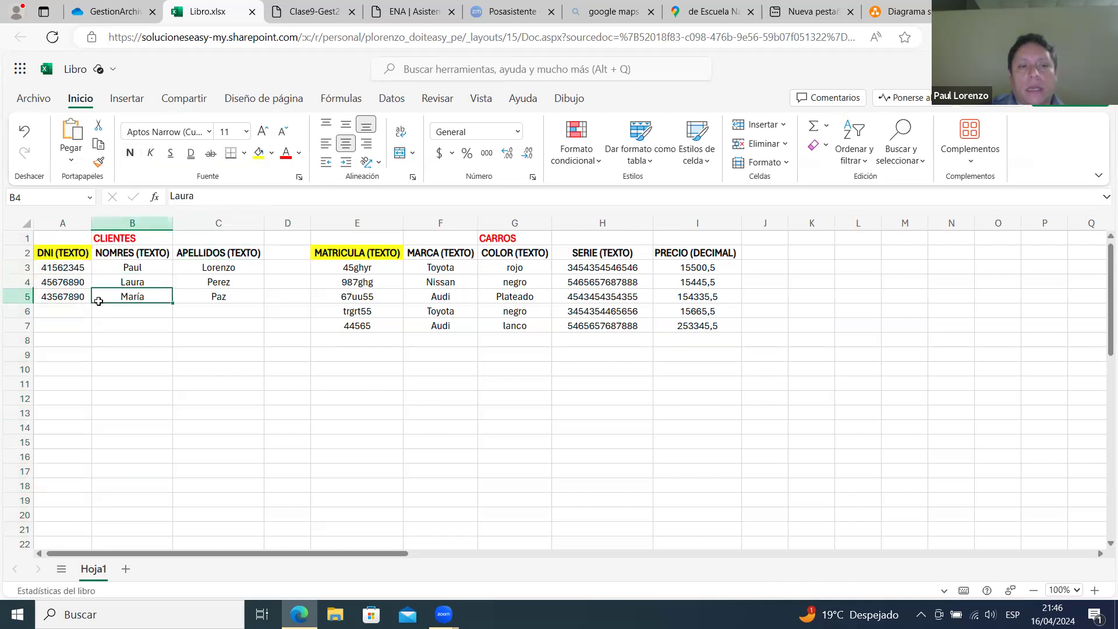
pyautogui.click(83, 284)
pyautogui.click(78, 251)
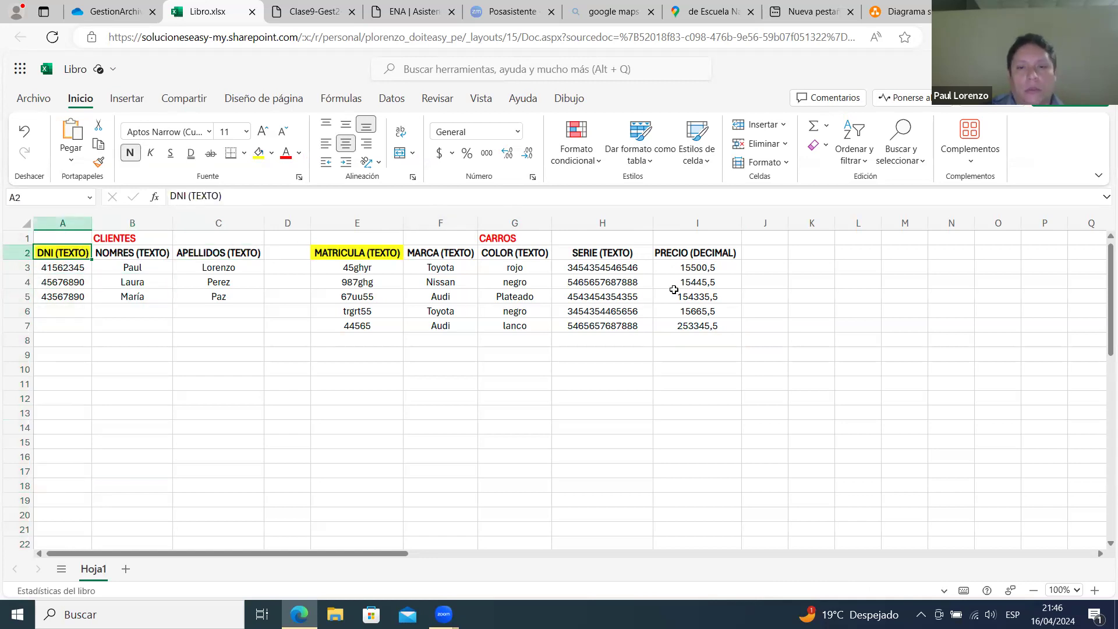
pyautogui.click(706, 258)
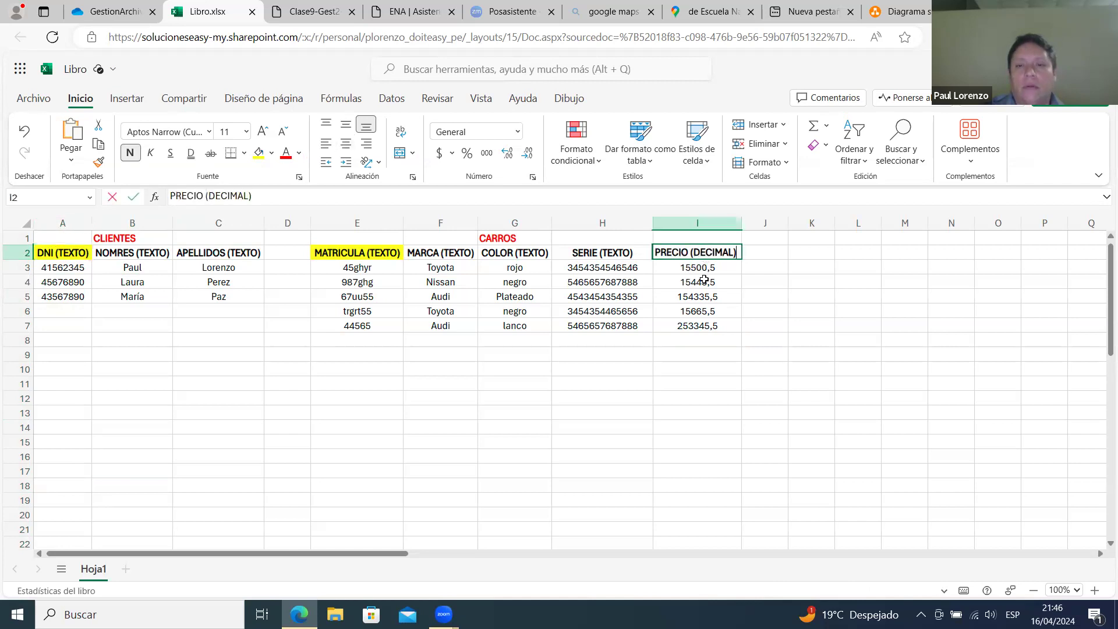
pyautogui.click(702, 281)
pyautogui.click(702, 325)
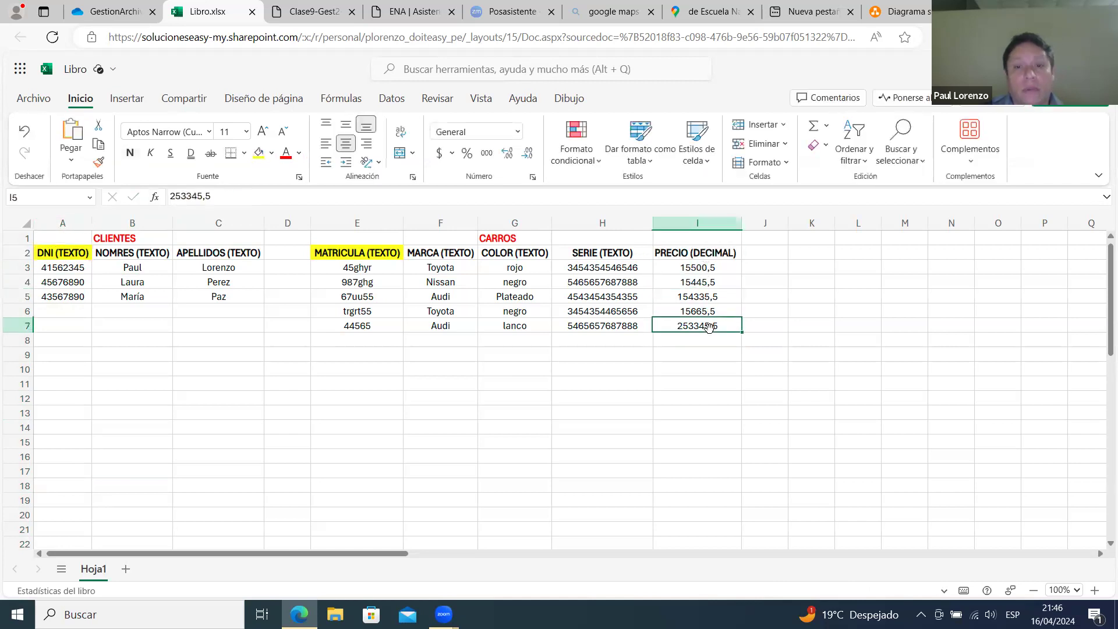
pyautogui.click(708, 281)
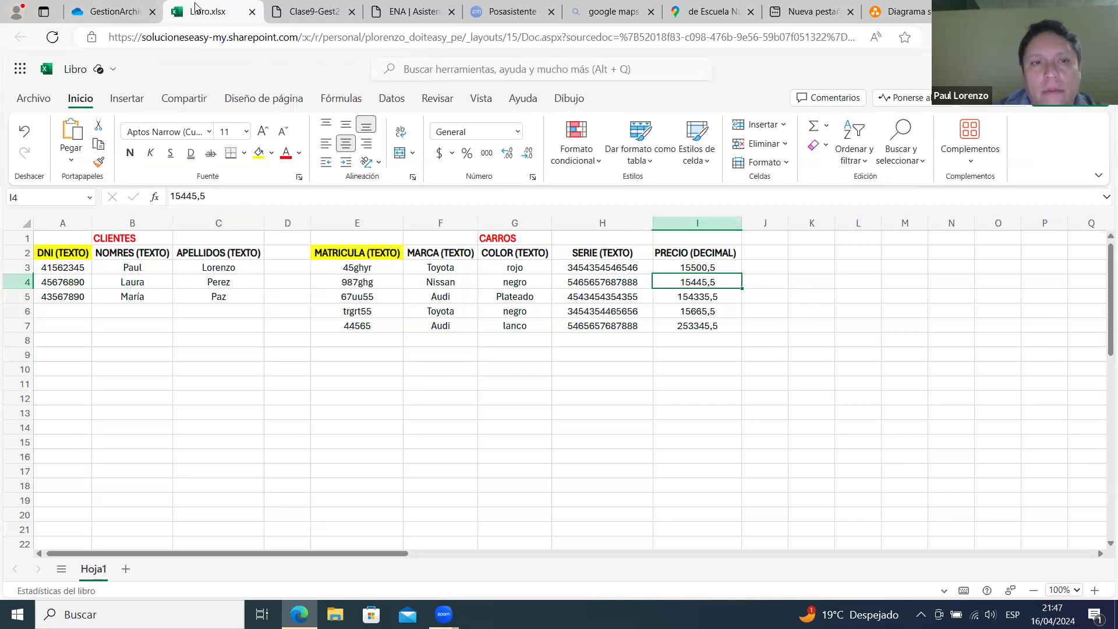
# Read the Modelo Relacional and Normalización text on the Clase9-Gest2 slide, then view the draw.io diagram.
pyautogui.click(313, 12)
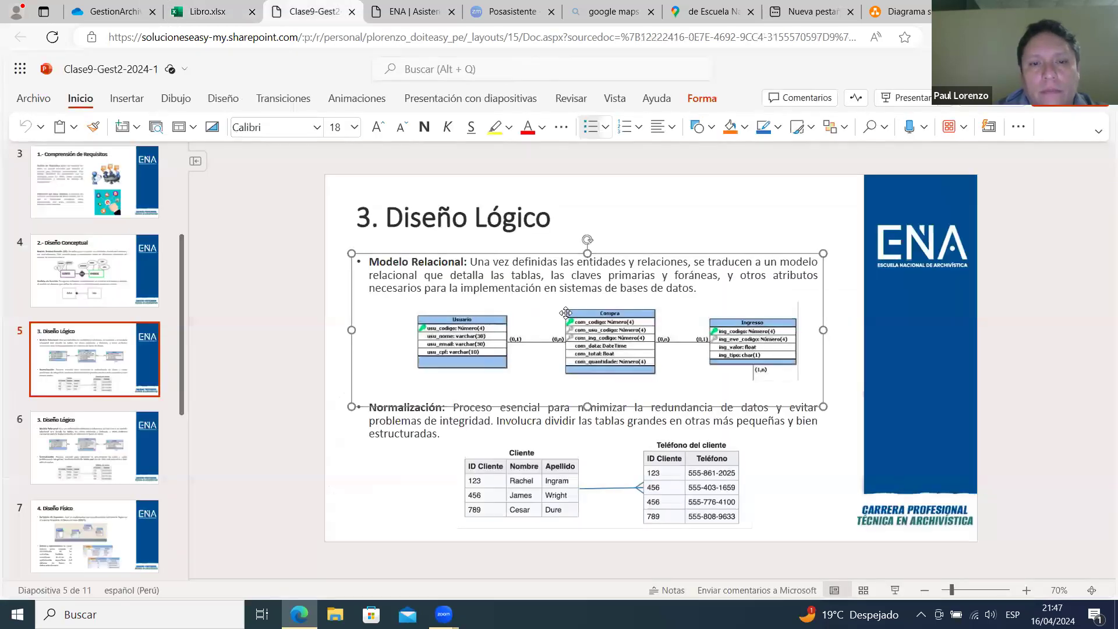
pyautogui.click(471, 262)
pyautogui.scroll(-4, 56, 311)
pyautogui.scroll(2, 61, 310)
pyautogui.click(440, 434)
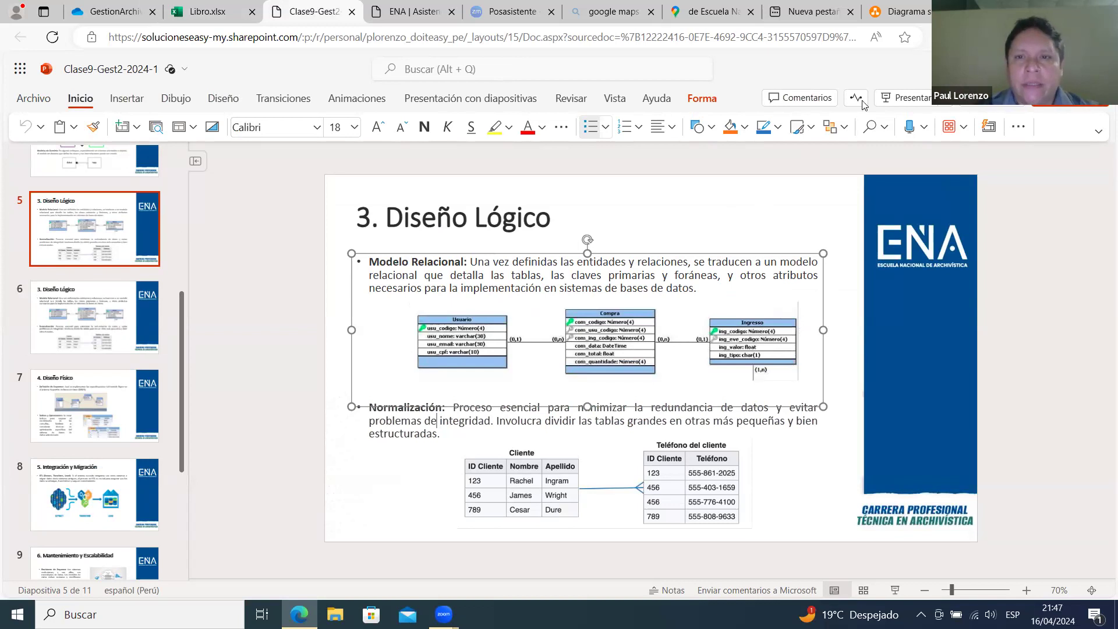
pyautogui.click(900, 11)
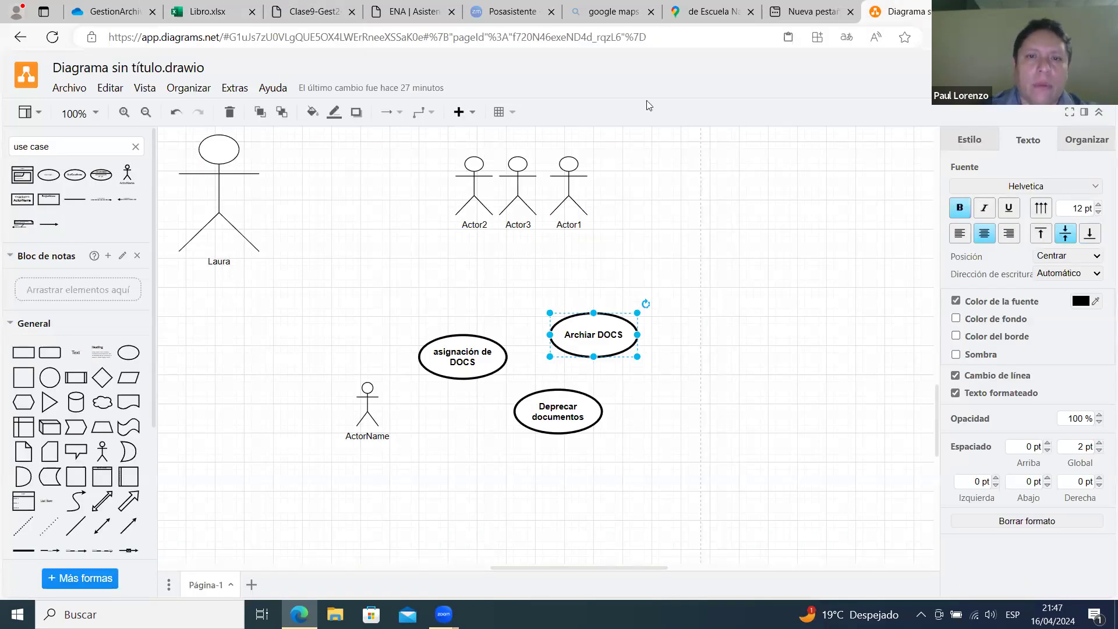
# Back in the presentation, select the CLIENTES–VEHÍCULOS ER picture on slide 4, 2.- Diseño Conceptual.
pyautogui.click(183, 7)
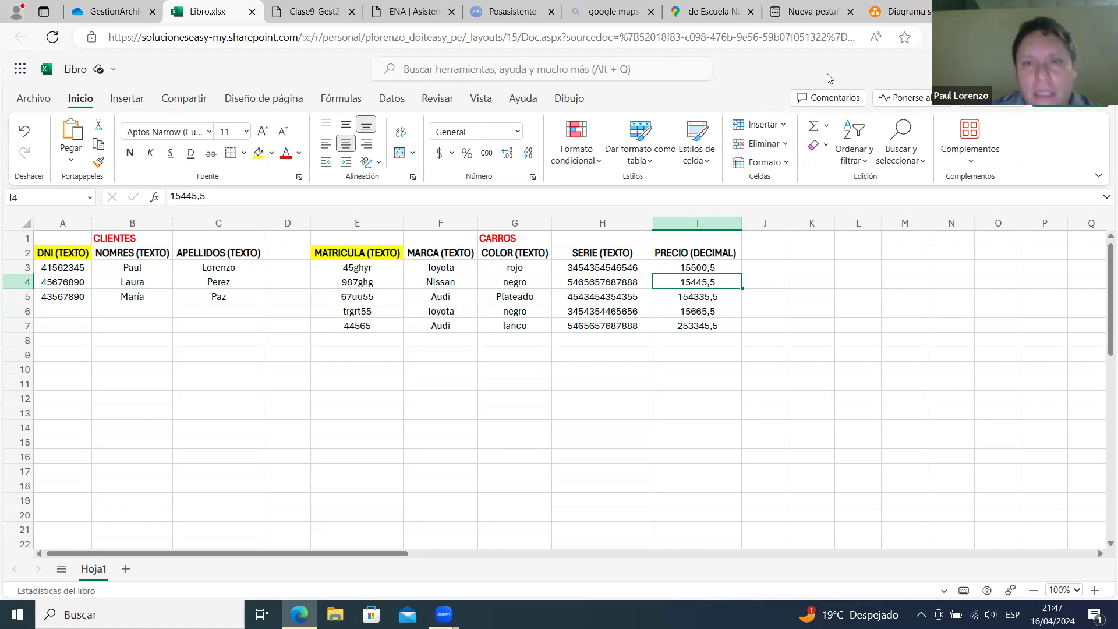
pyautogui.hotkey('ctrl', '9')
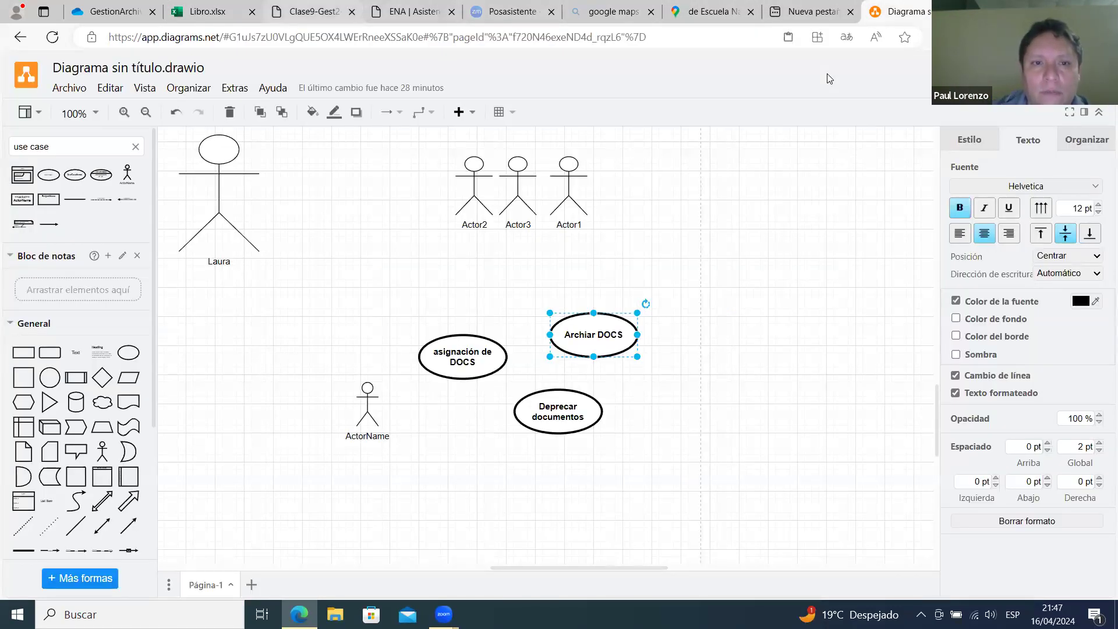
pyautogui.hotkey('ctrl', '3')
pyautogui.scroll(2, 86, 224)
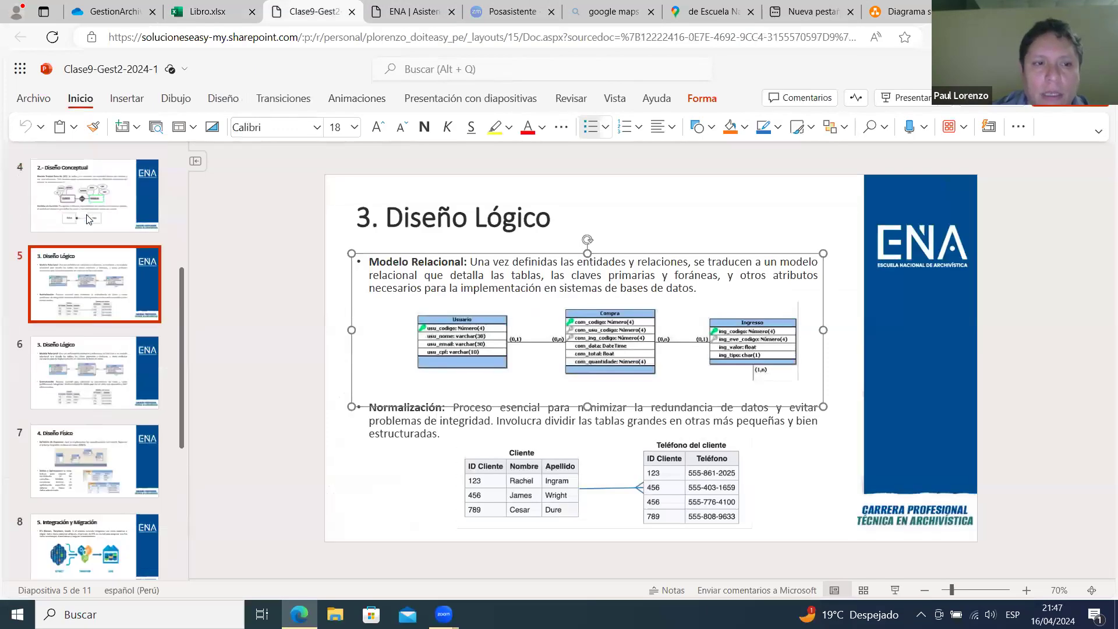
pyautogui.click(111, 271)
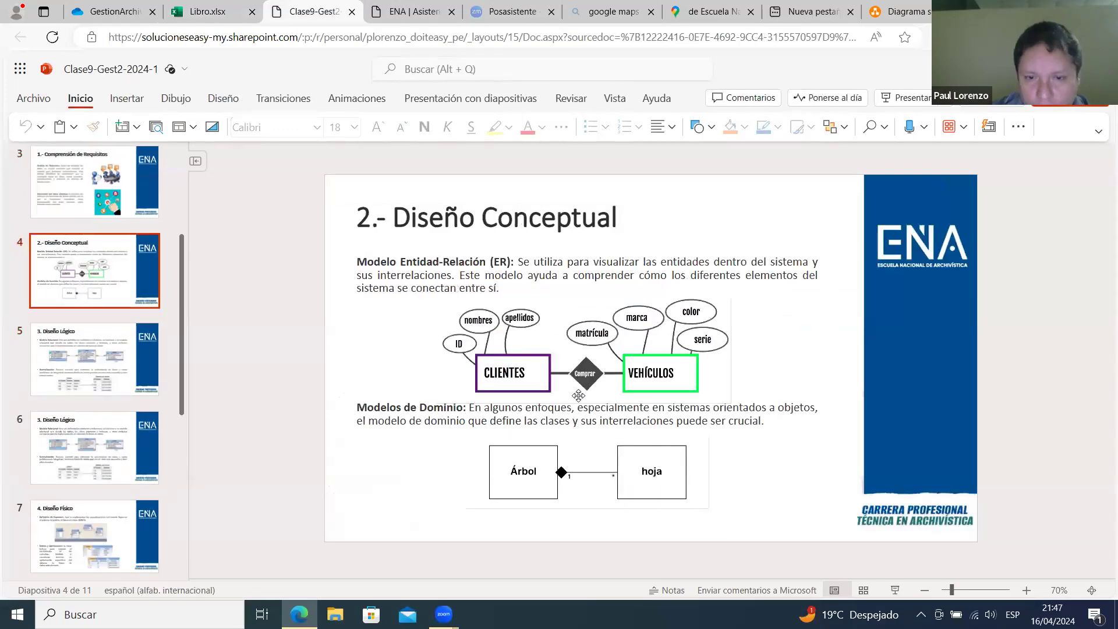
pyautogui.click(584, 374)
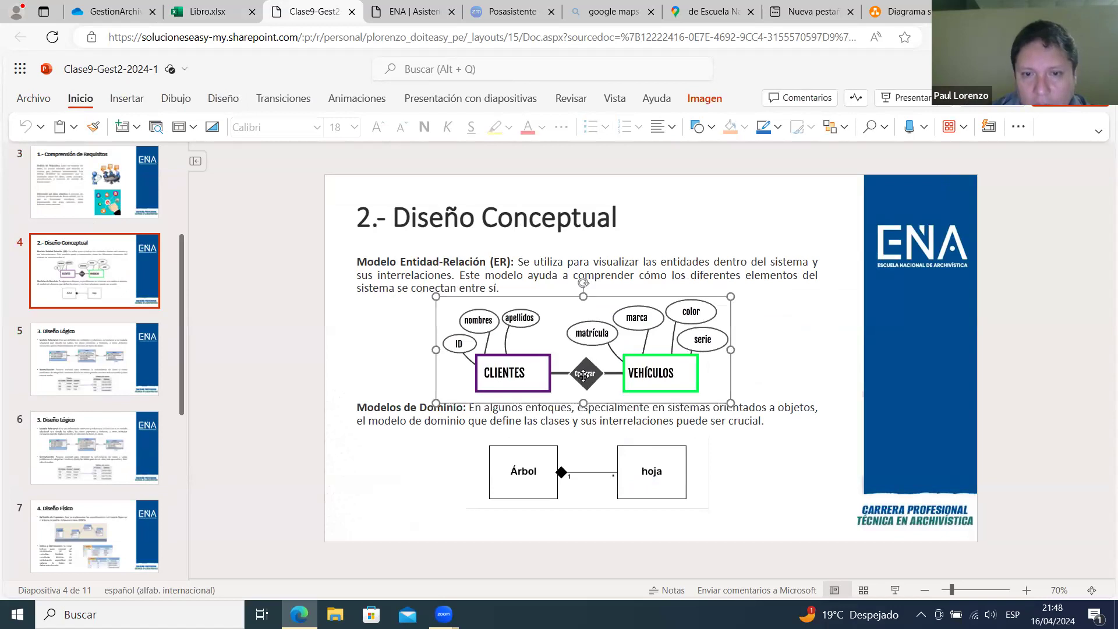
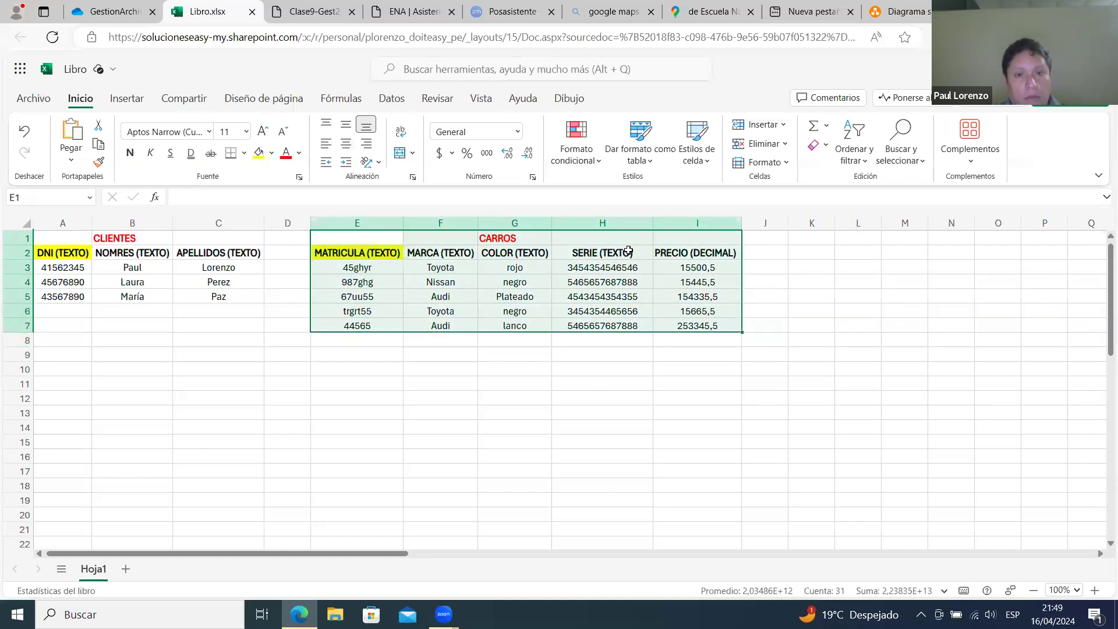
# Move the CARROS table from E1:I7 one column right so it starts at F1.
pyautogui.hotkey('ctrl', 'x')
pyautogui.click(450, 240)
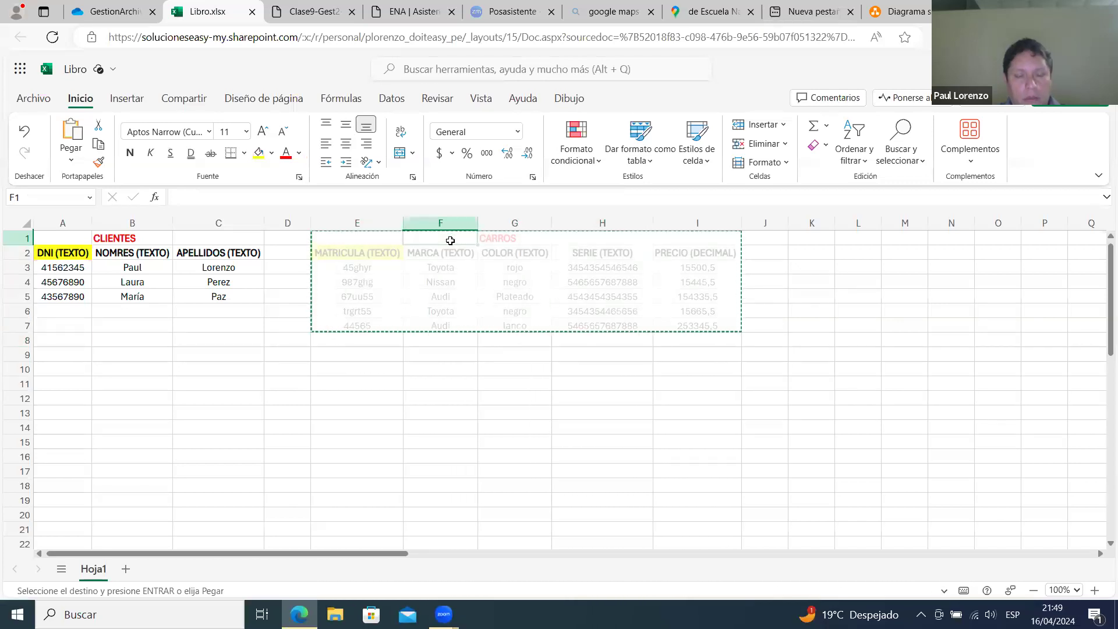
pyautogui.rightClick(450, 240)
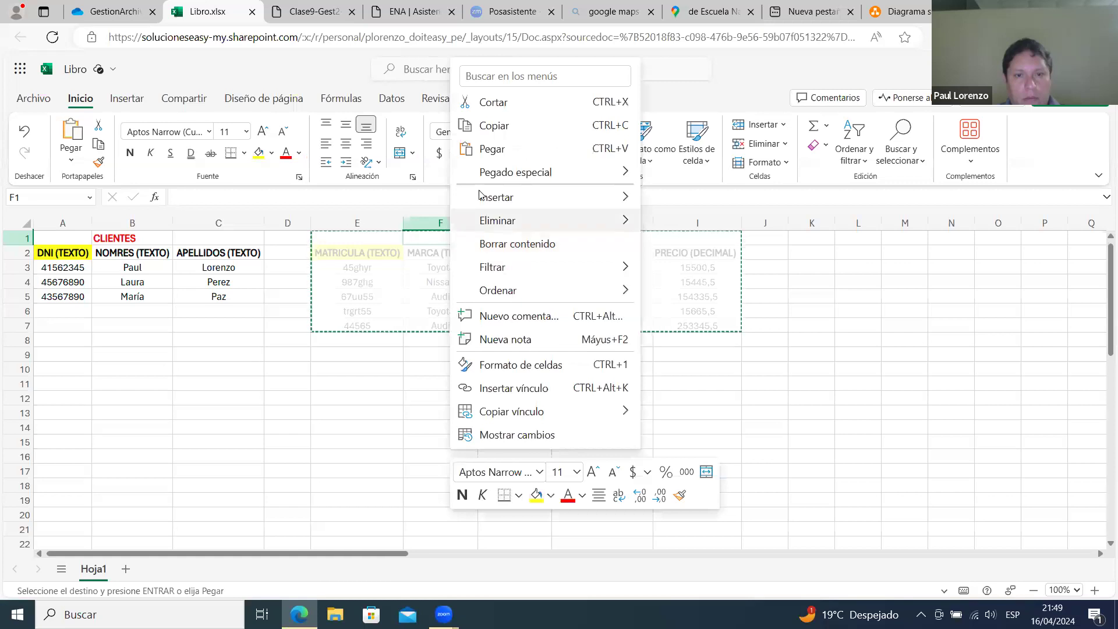
pyautogui.click(493, 151)
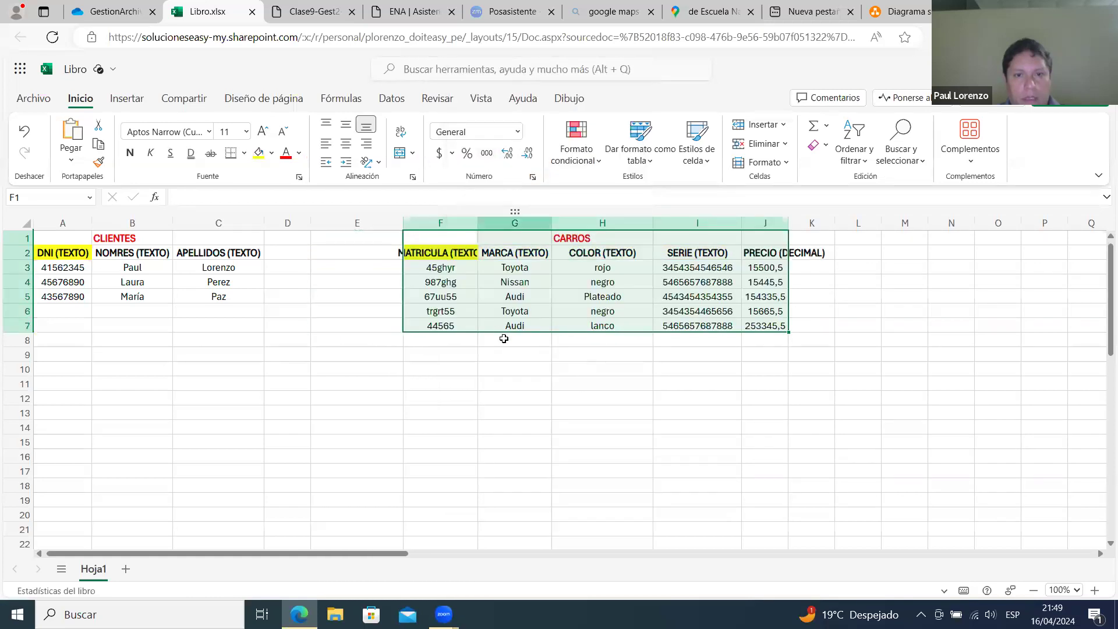
# Autofit columns F and J to fit the MATRICULA (TEXTO) and PRECIO (DECIMAL) headers.
pyautogui.doubleClick(480, 224)
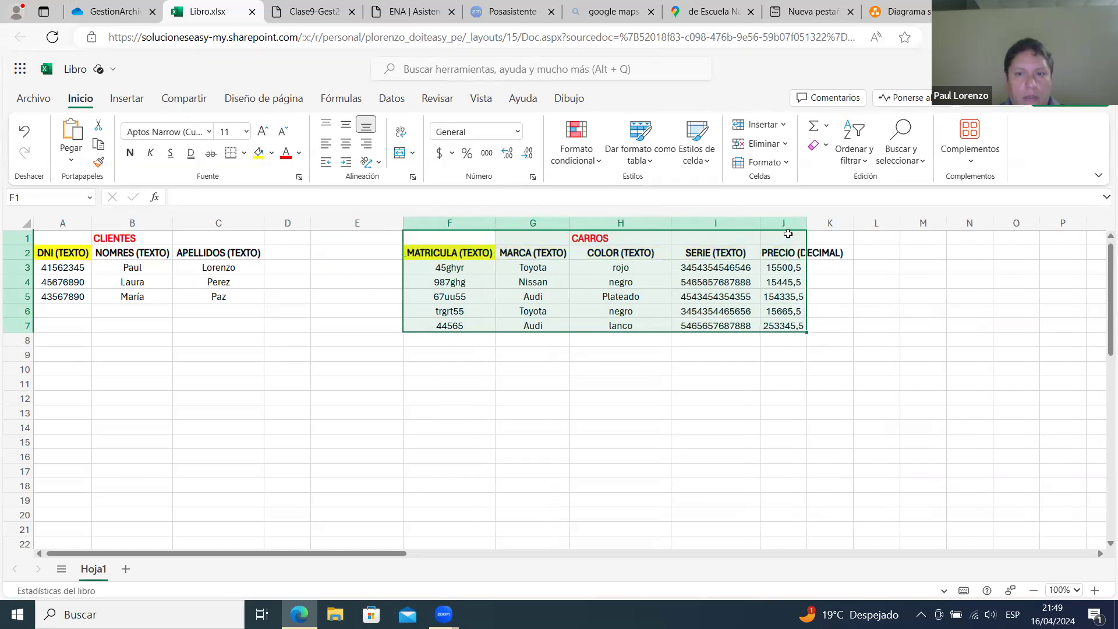
pyautogui.doubleClick(807, 226)
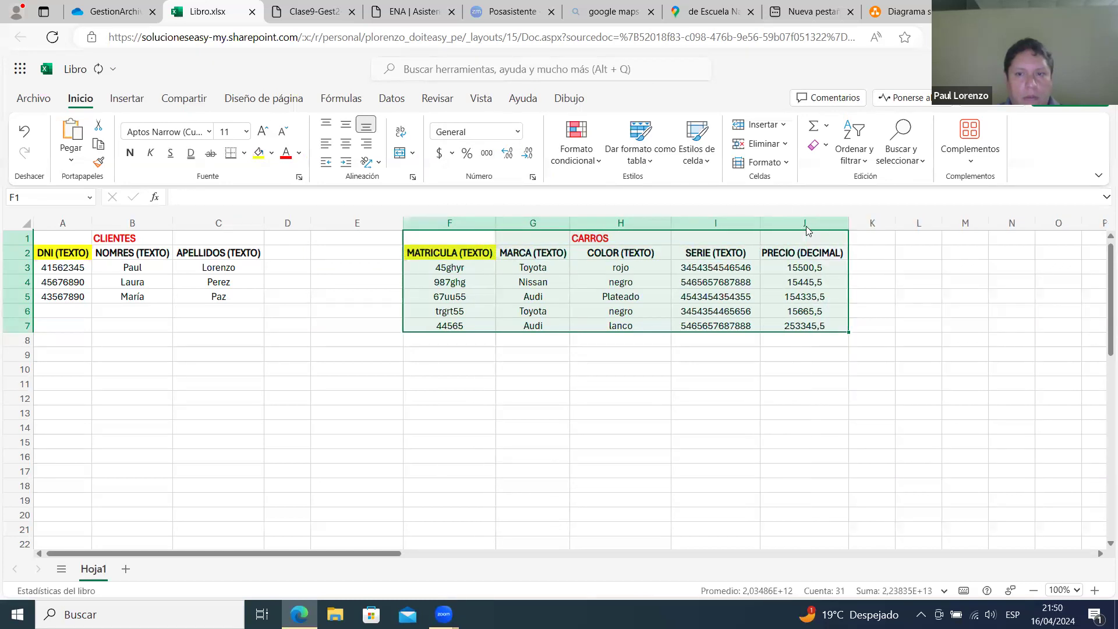
pyautogui.click(797, 348)
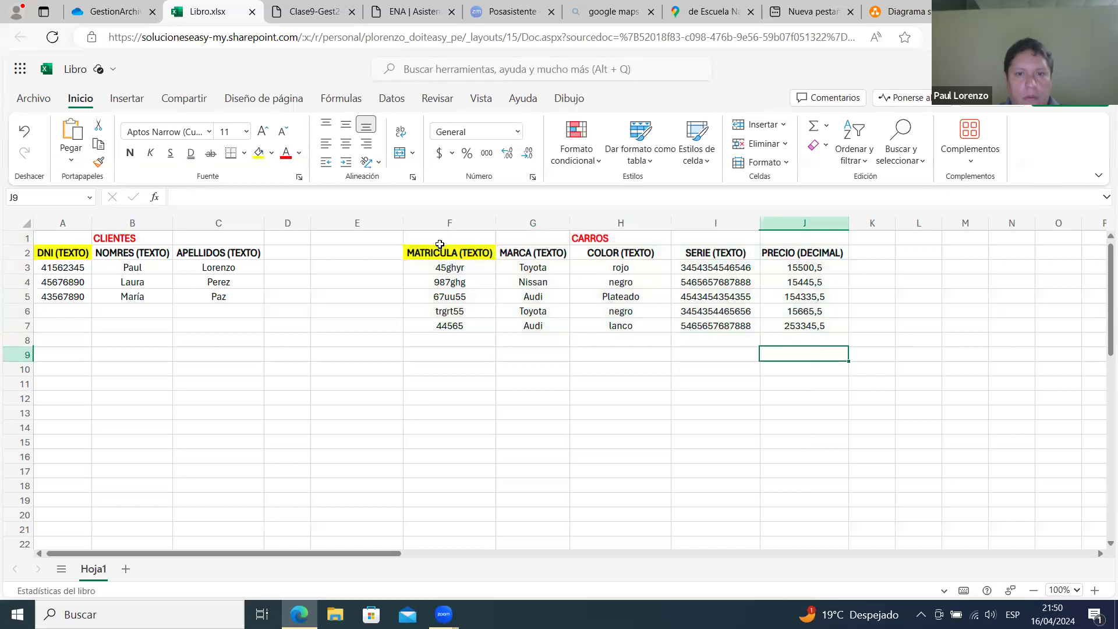
pyautogui.click(445, 297)
pyautogui.click(446, 409)
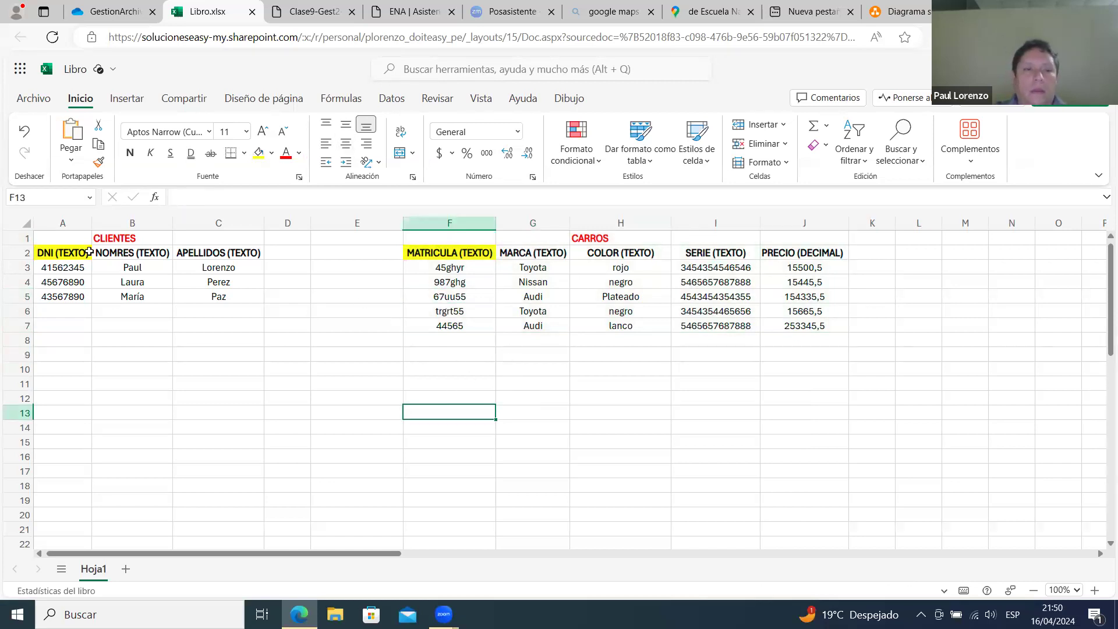
pyautogui.click(120, 241)
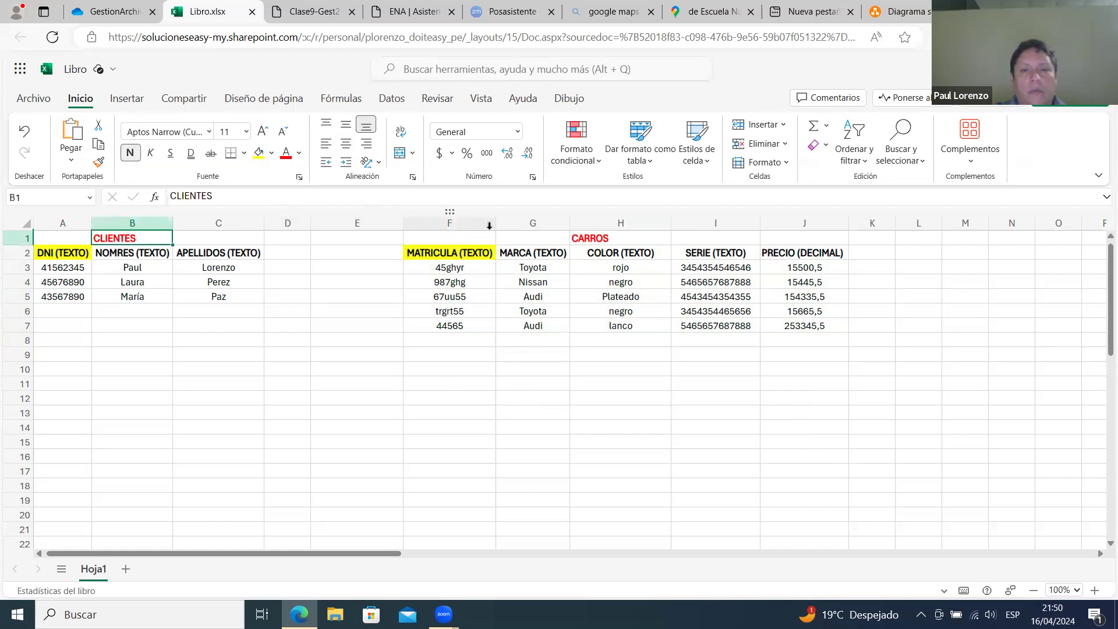
pyautogui.click(582, 240)
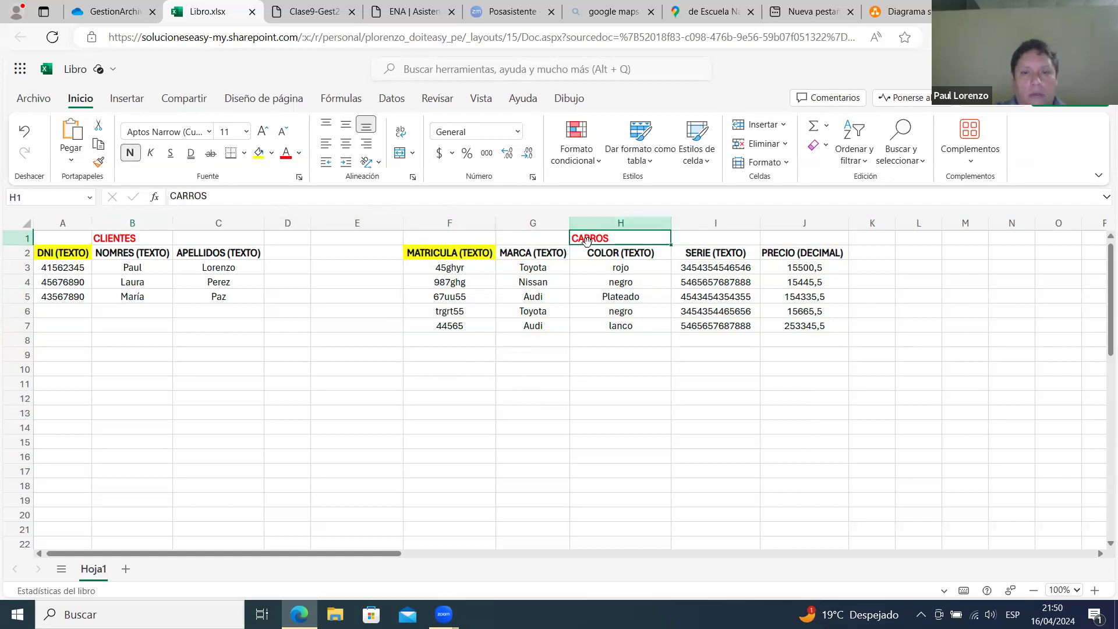
pyautogui.click(111, 239)
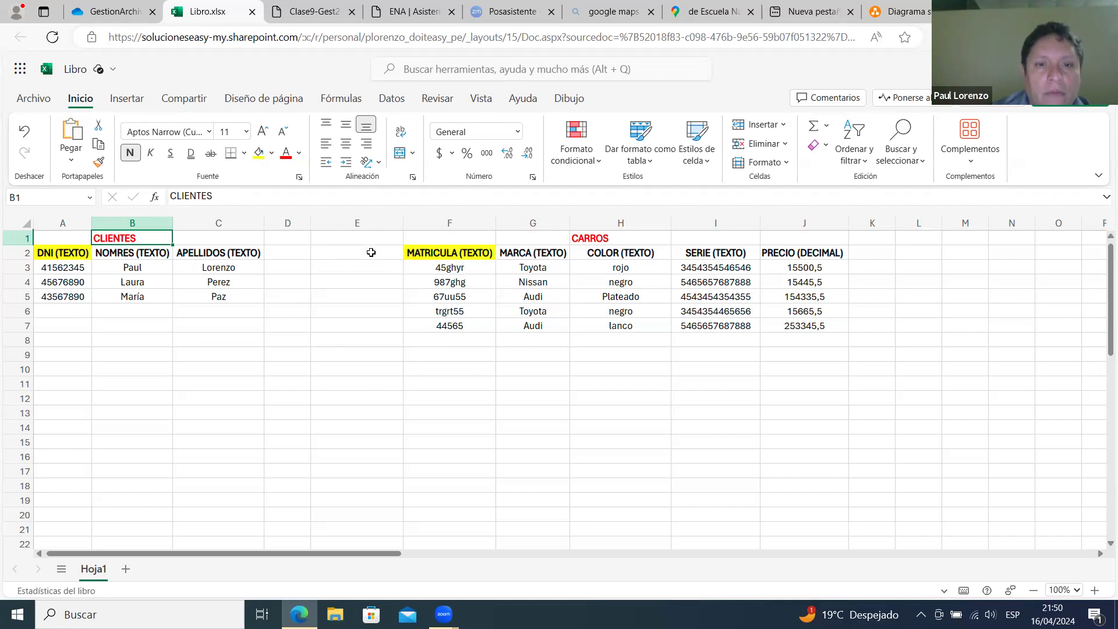
pyautogui.click(371, 252)
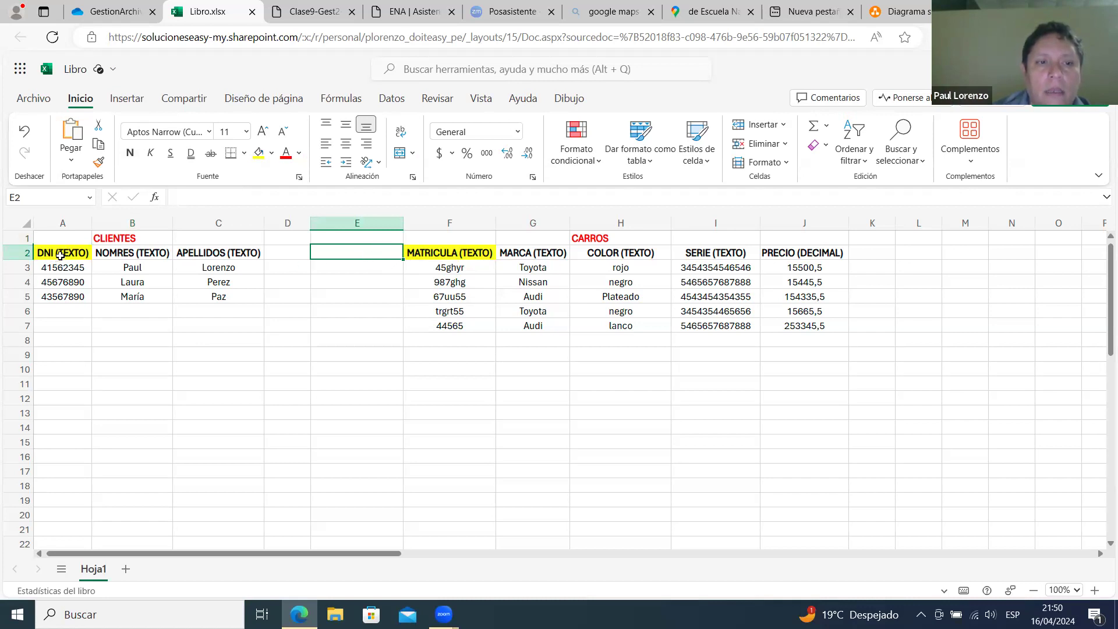
# Enter the header 'DNI (TEXTO)' in cell E2, leaving D2 empty.
pyautogui.click(383, 265)
pyautogui.doubleClick(382, 250)
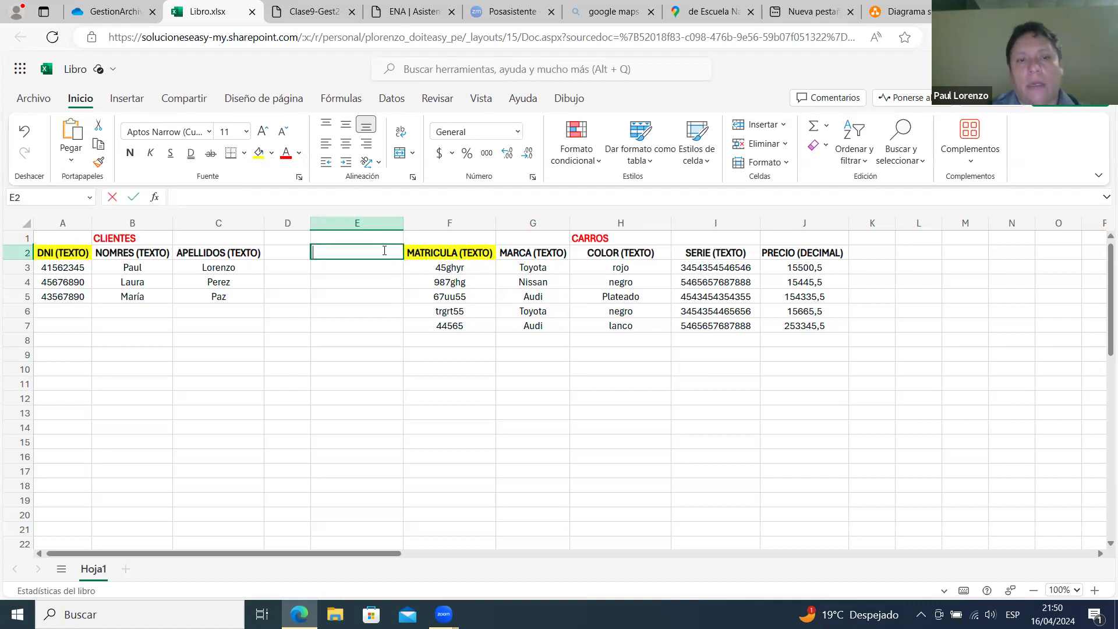
pyautogui.write('DNI')
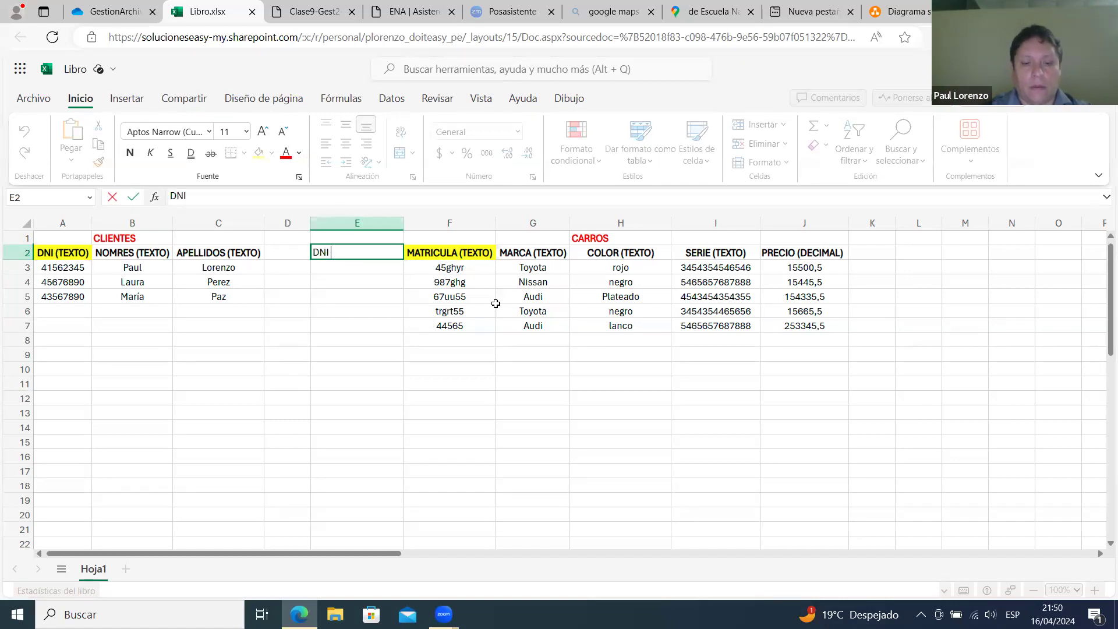
pyautogui.write(' ()')
pyautogui.hotkey('shift', 'Tab')
pyautogui.write('TEXTO')
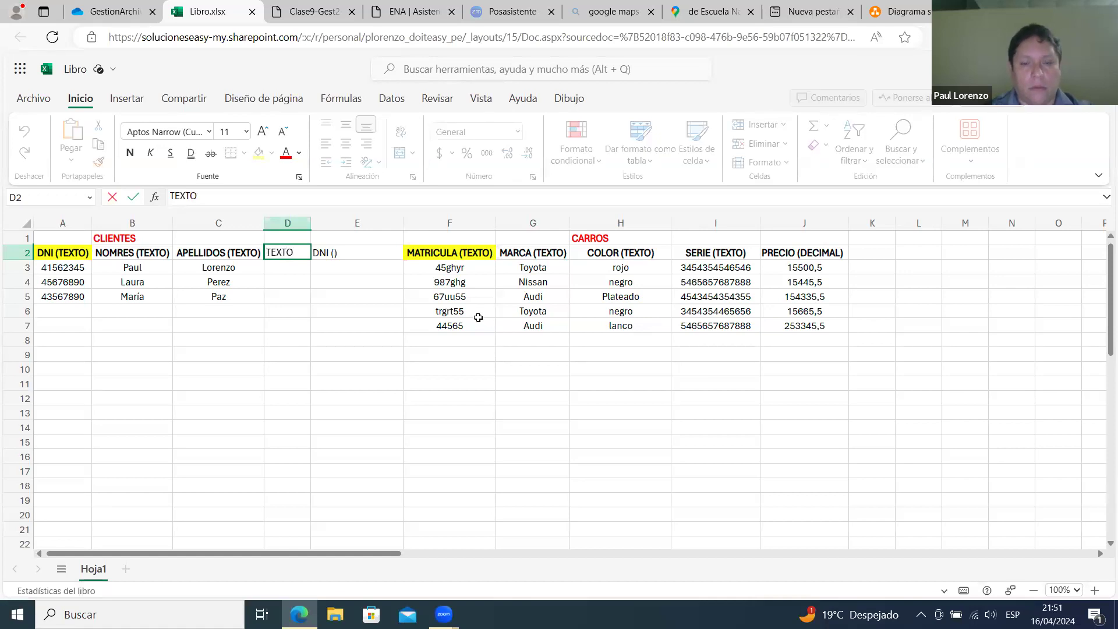
pyautogui.press('BackSpace')
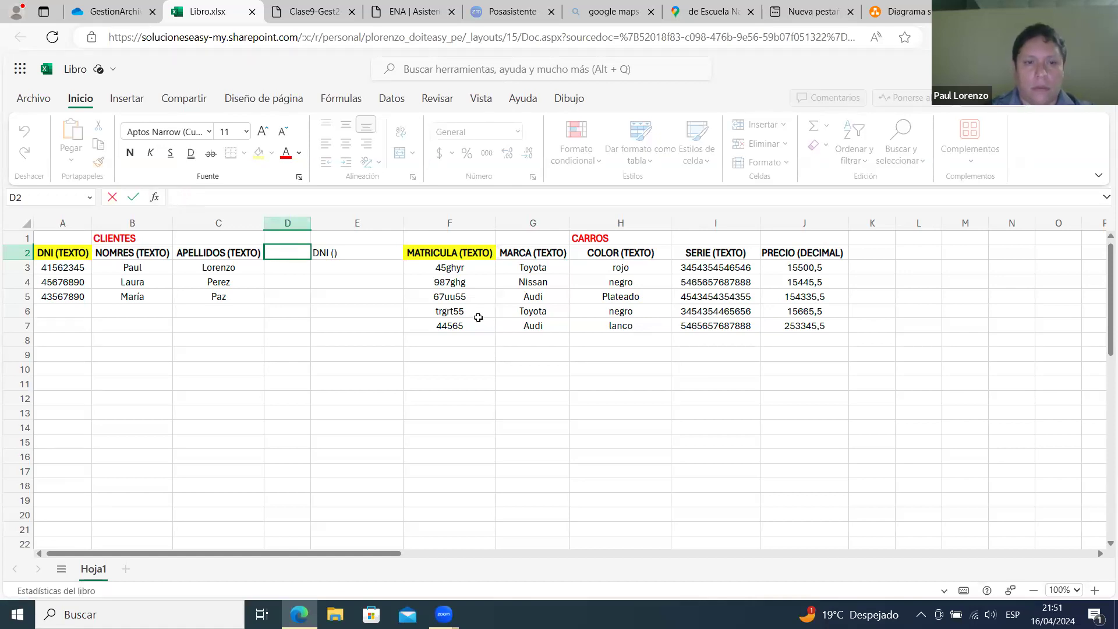
pyautogui.press('Tab')
pyautogui.press('Return')
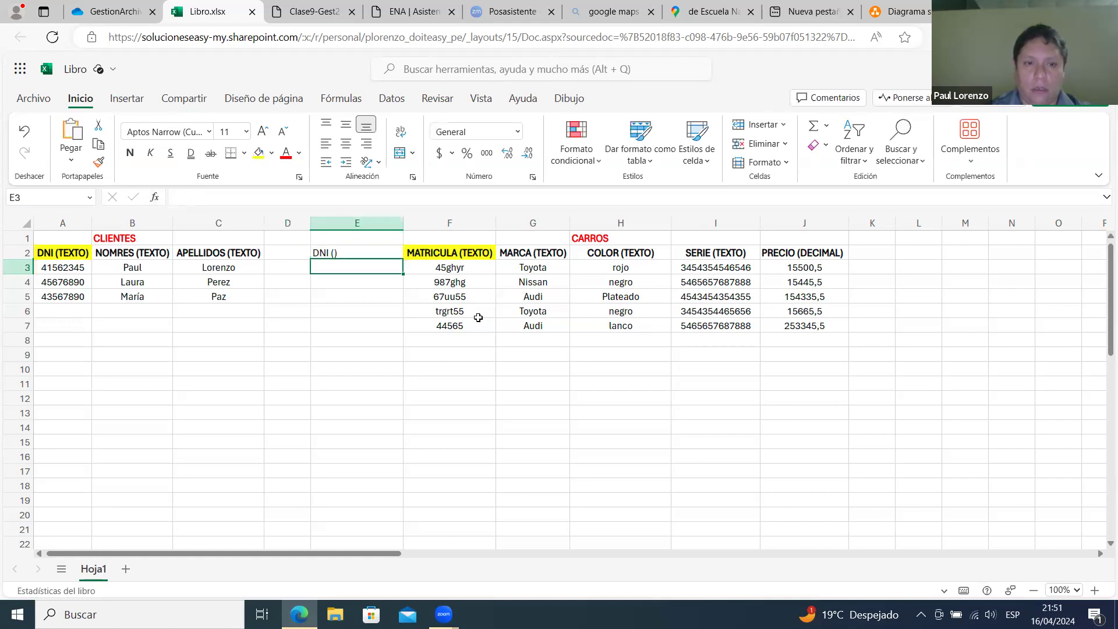
pyautogui.press('Up')
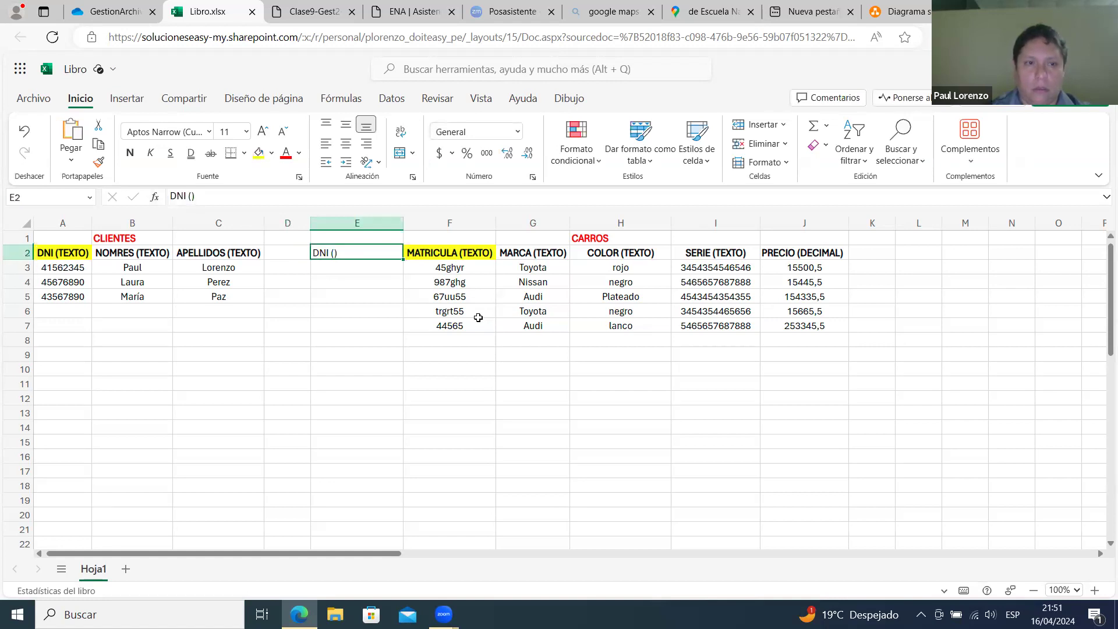
pyautogui.click(192, 196)
pyautogui.write('TEXTO')
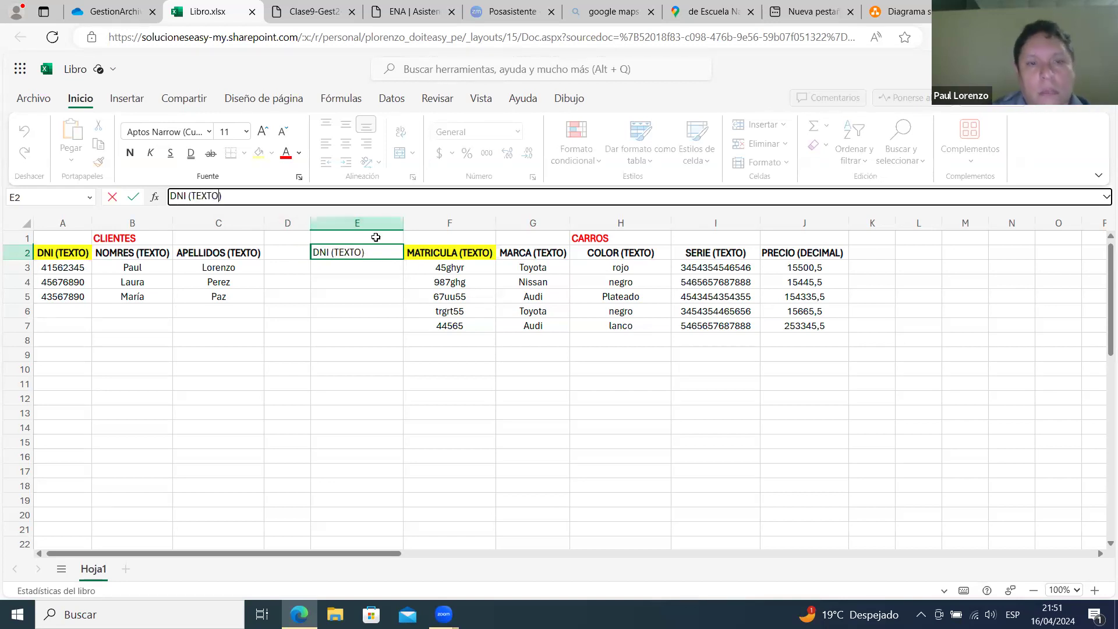
pyautogui.click(389, 320)
# Centre cells E2 through E7 and reselect the DNI (TEXTO) header.
pyautogui.moveTo(373, 252); pyautogui.dragTo(387, 322)
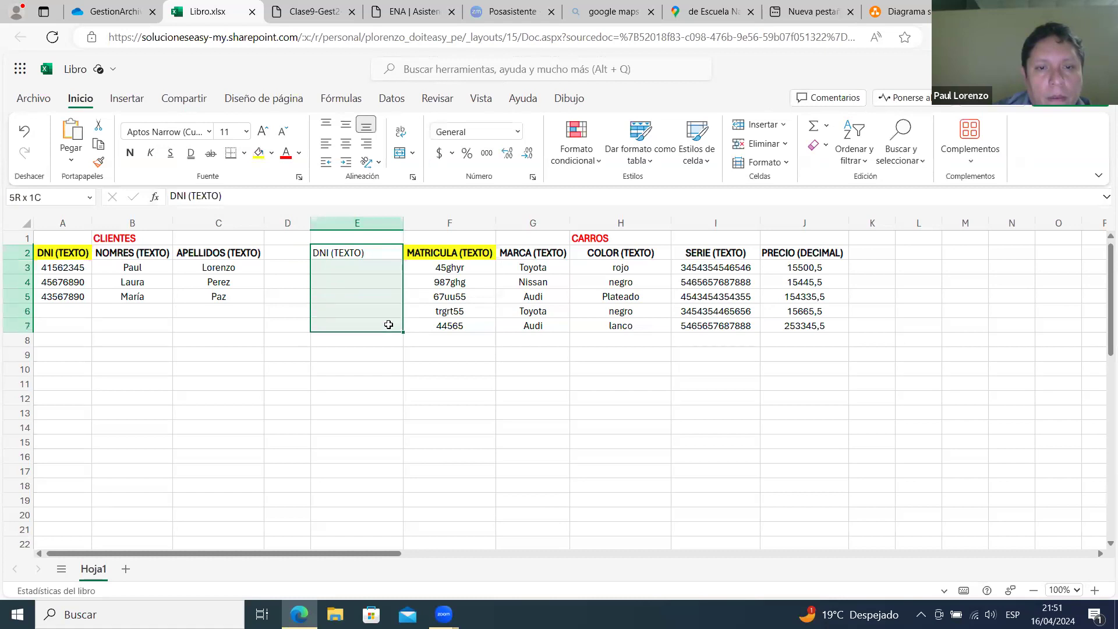
pyautogui.click(345, 143)
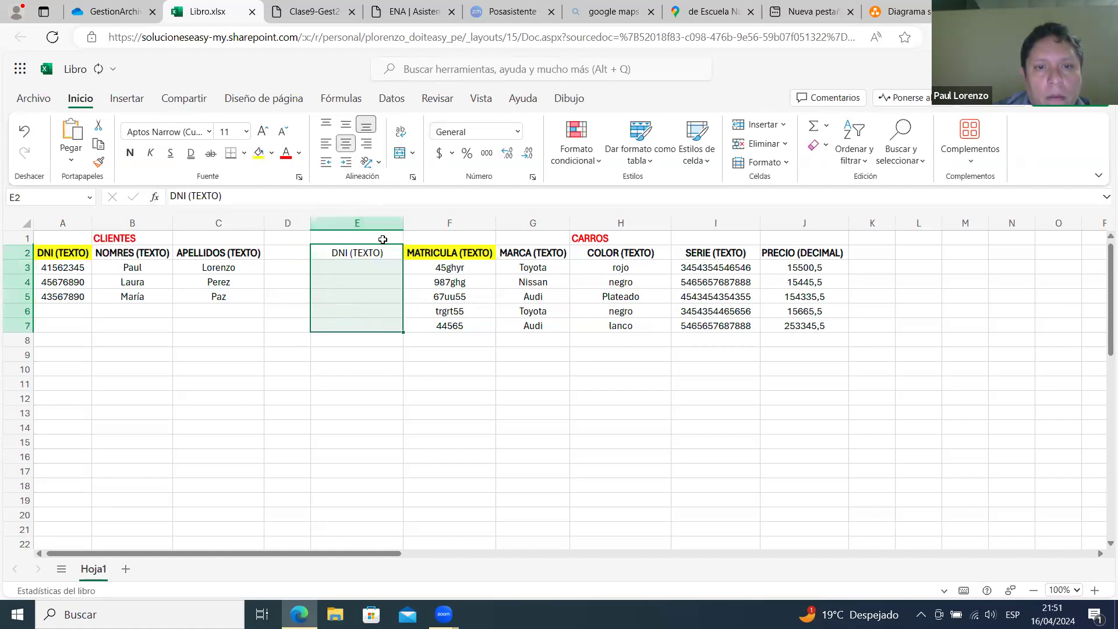
pyautogui.click(382, 248)
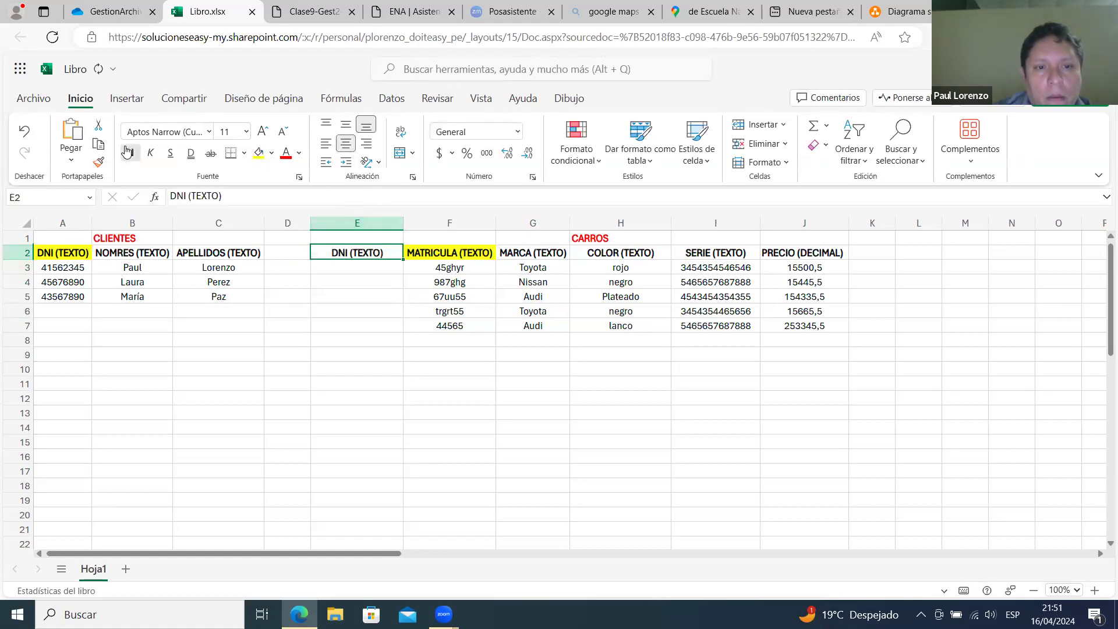
pyautogui.click(343, 278)
pyautogui.click(357, 266)
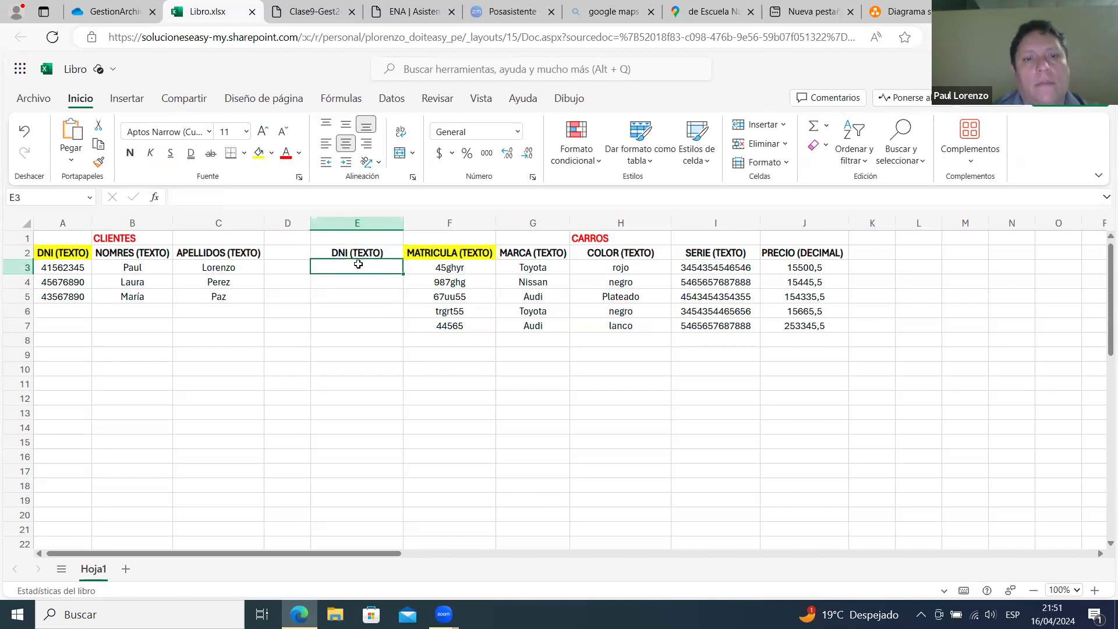
pyautogui.click(383, 254)
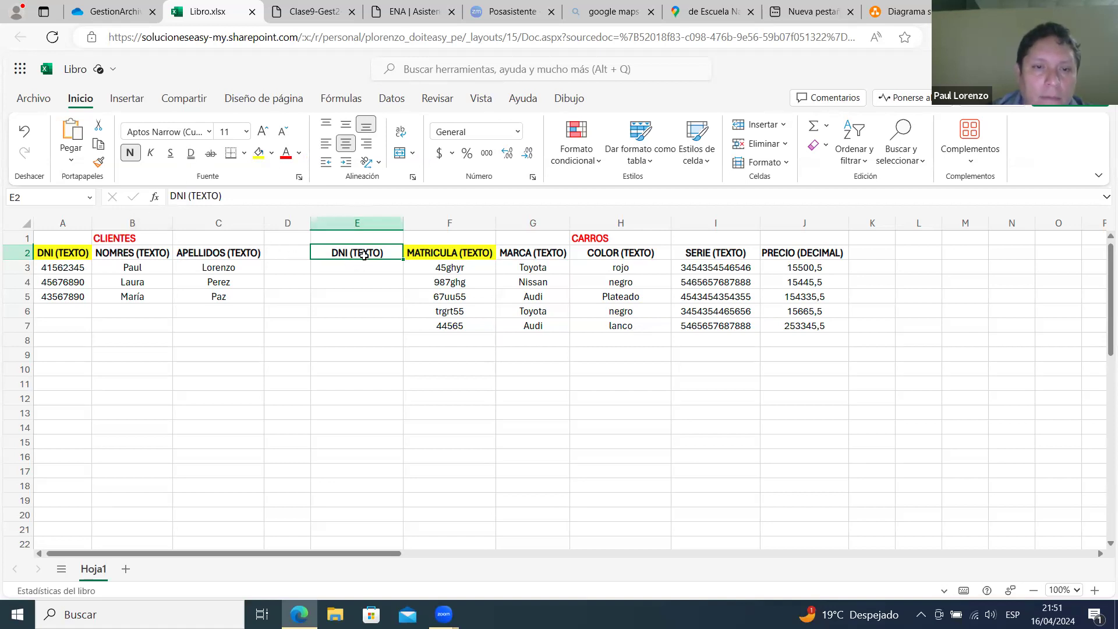
# Fill the DNI (TEXTO) header in E2 with green.
pyautogui.click(271, 153)
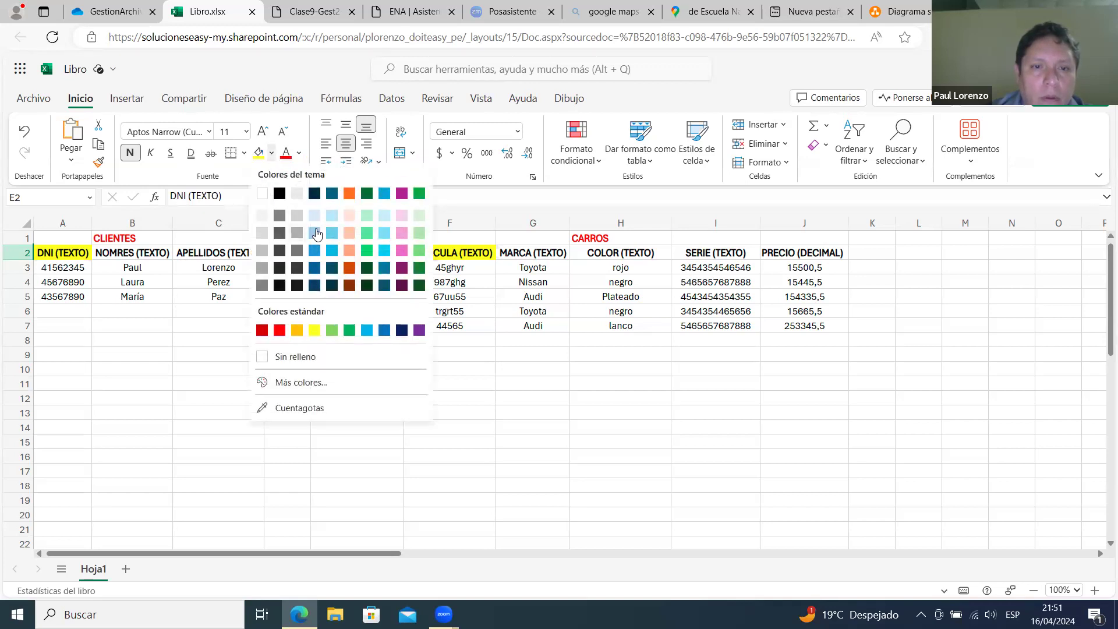
pyautogui.click(422, 249)
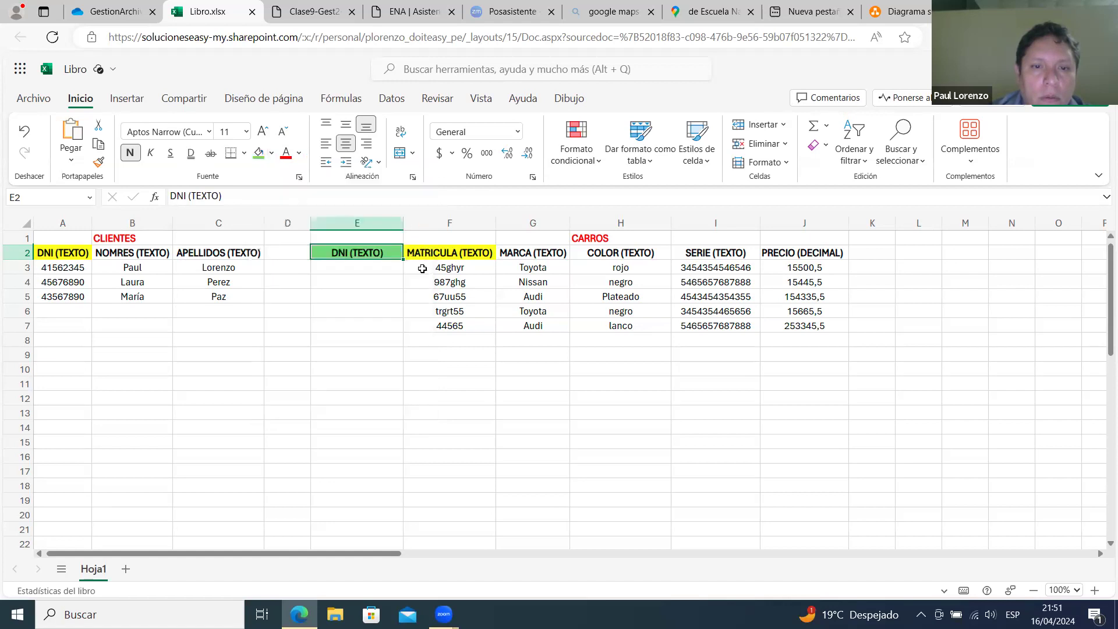
pyautogui.click(423, 285)
pyautogui.click(360, 248)
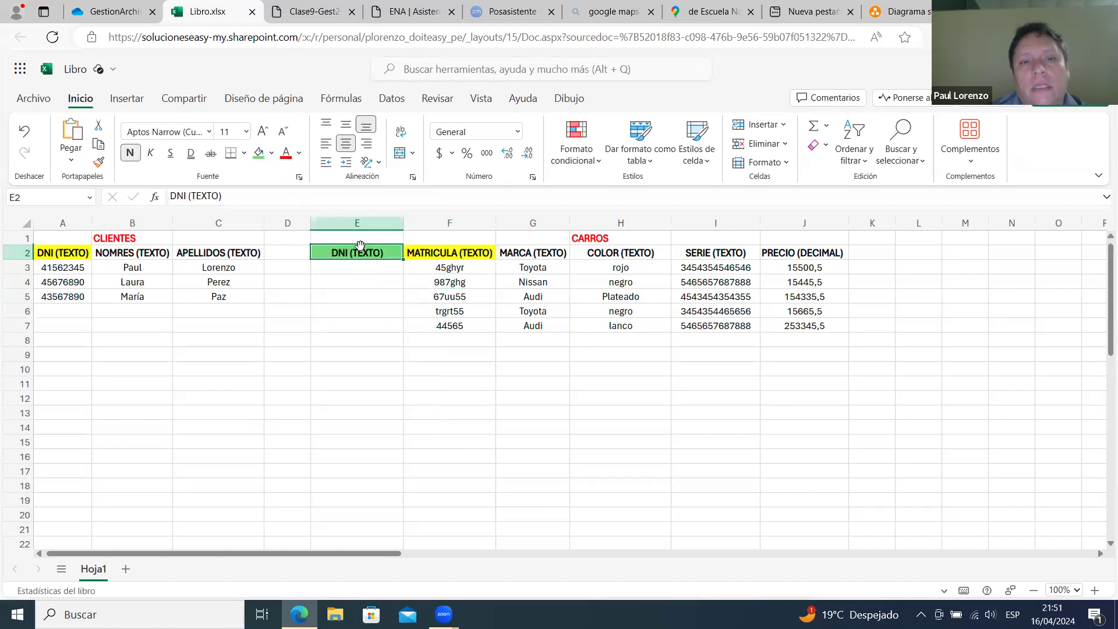
pyautogui.click(431, 251)
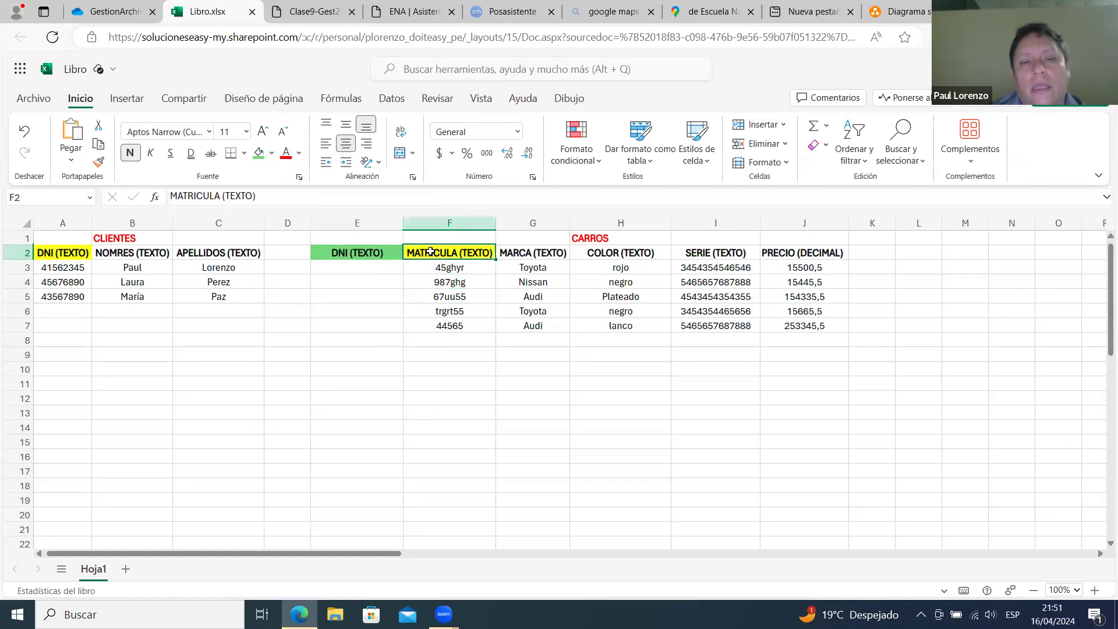
# Copy the first client's DNI from A3 into E3.
pyautogui.click(367, 266)
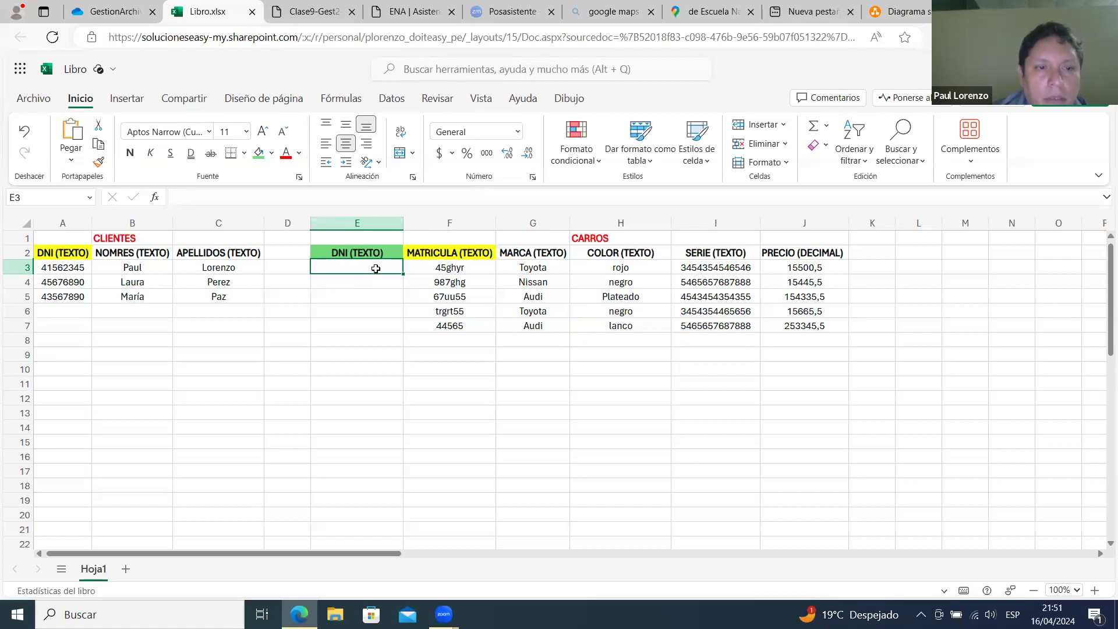
pyautogui.click(78, 269)
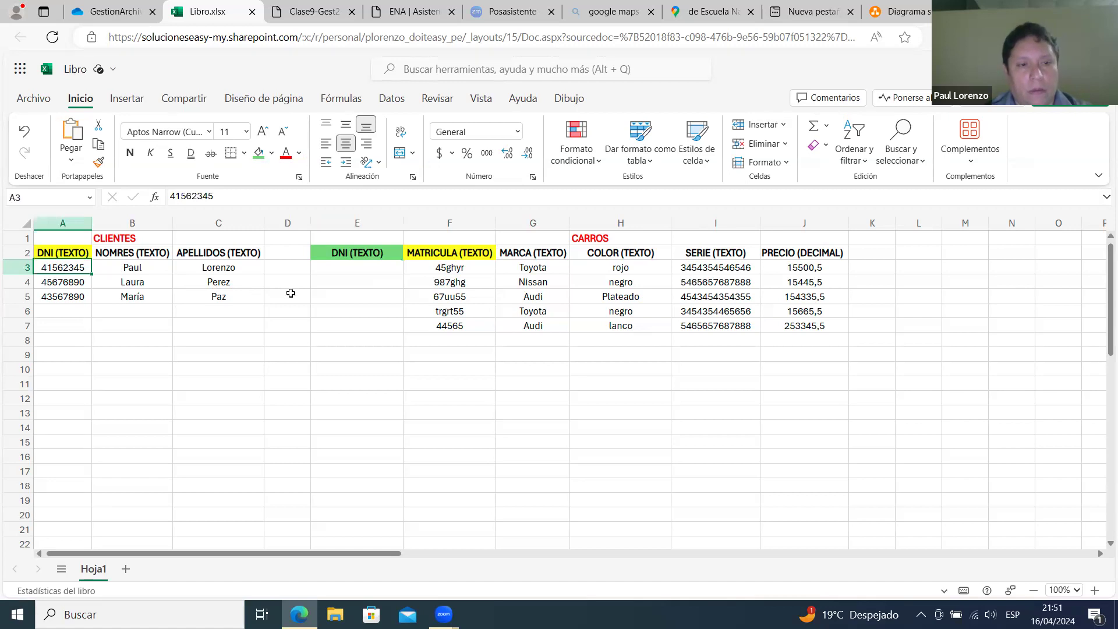
pyautogui.rightClick(80, 269)
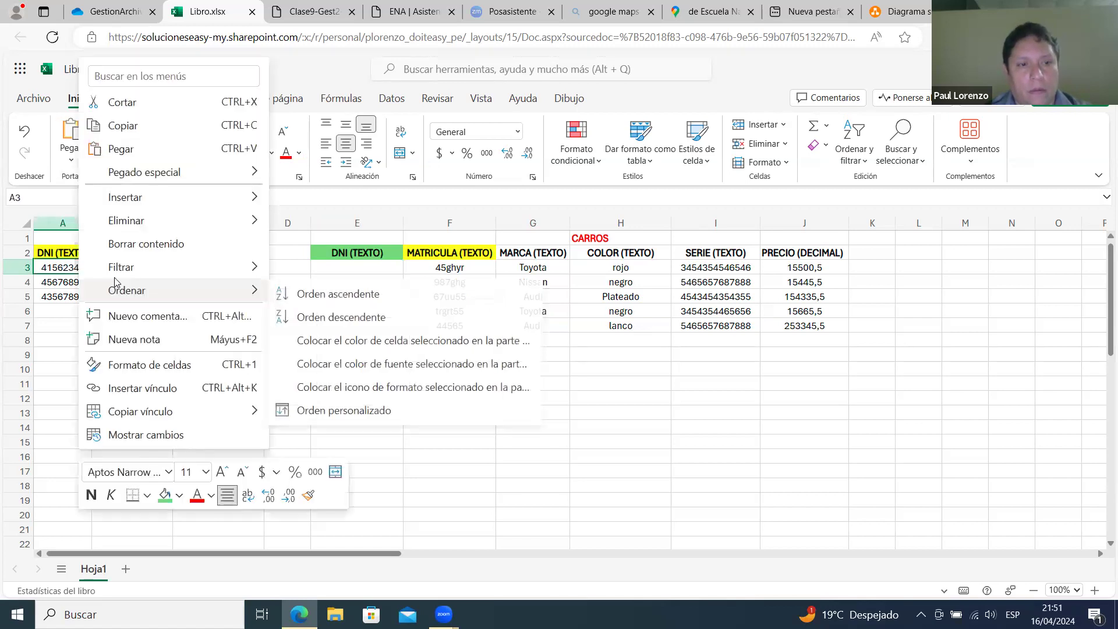
pyautogui.click(133, 130)
pyautogui.click(326, 270)
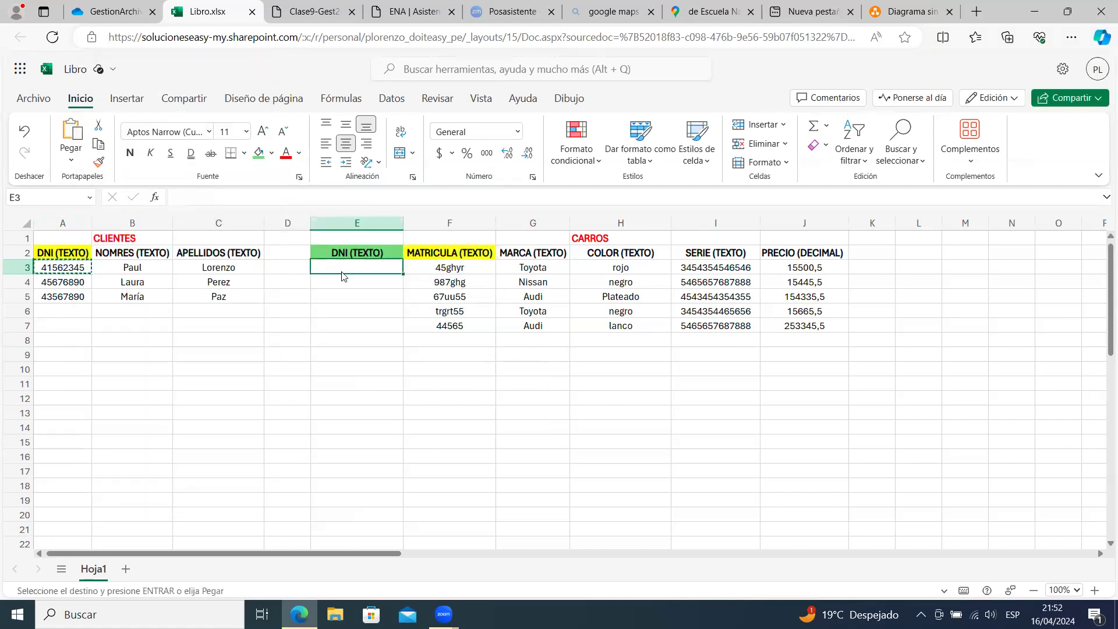
pyautogui.rightClick(371, 274)
pyautogui.click(391, 153)
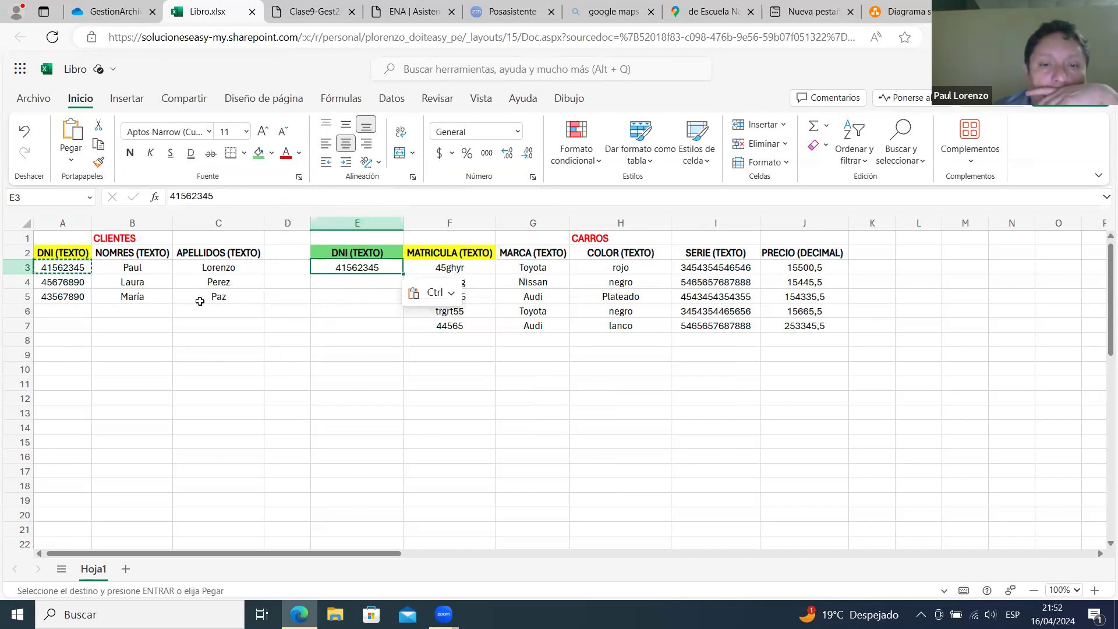
pyautogui.click(145, 291)
pyautogui.click(68, 283)
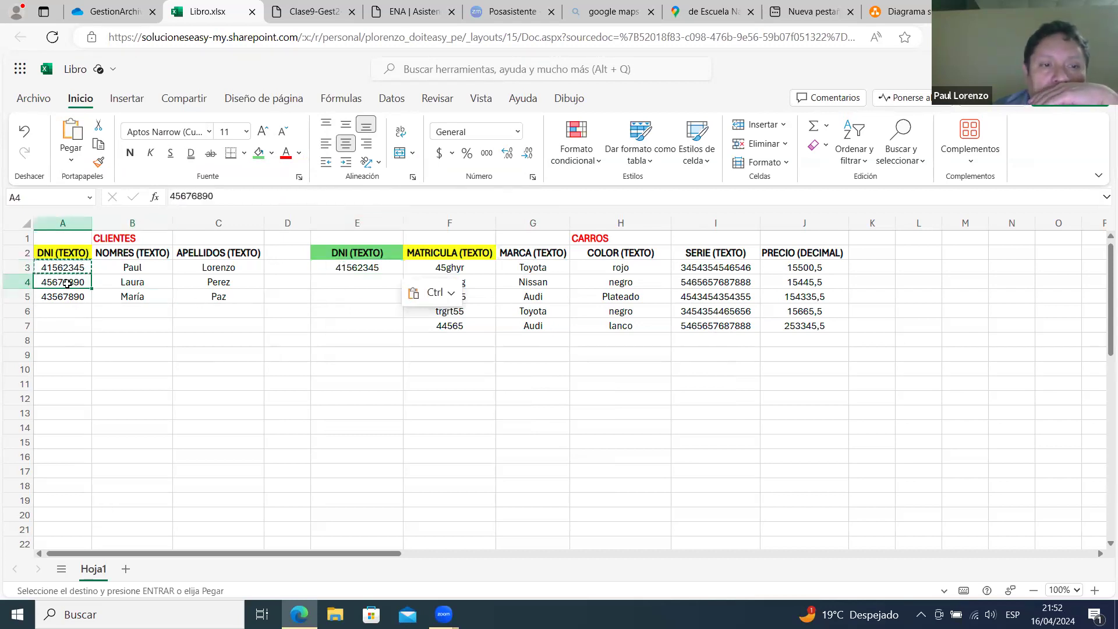
pyautogui.rightClick(67, 283)
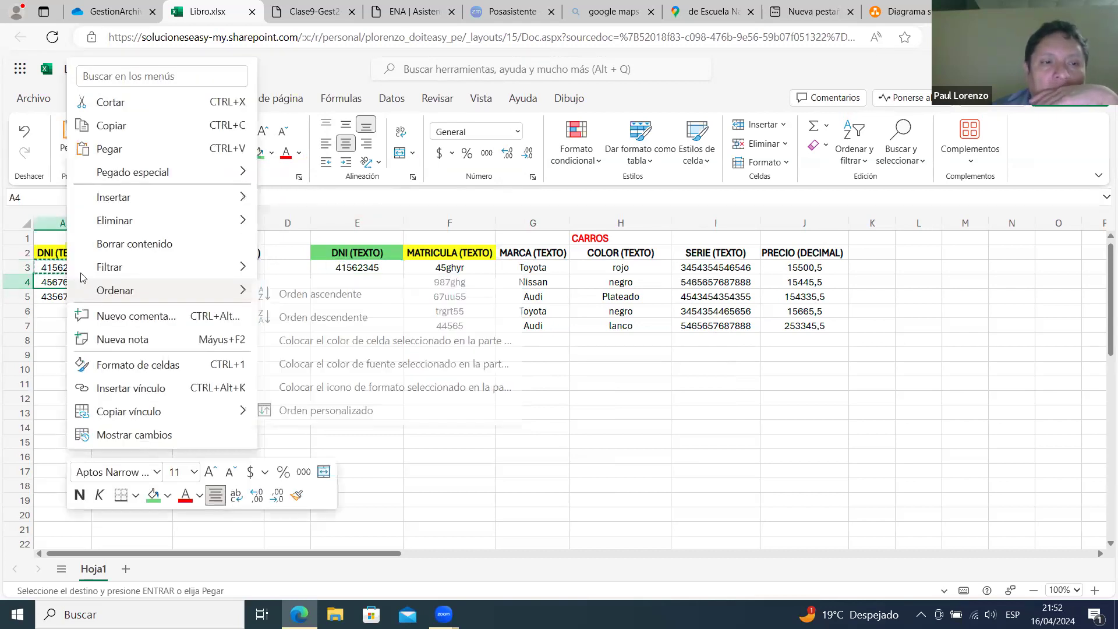
pyautogui.click(116, 126)
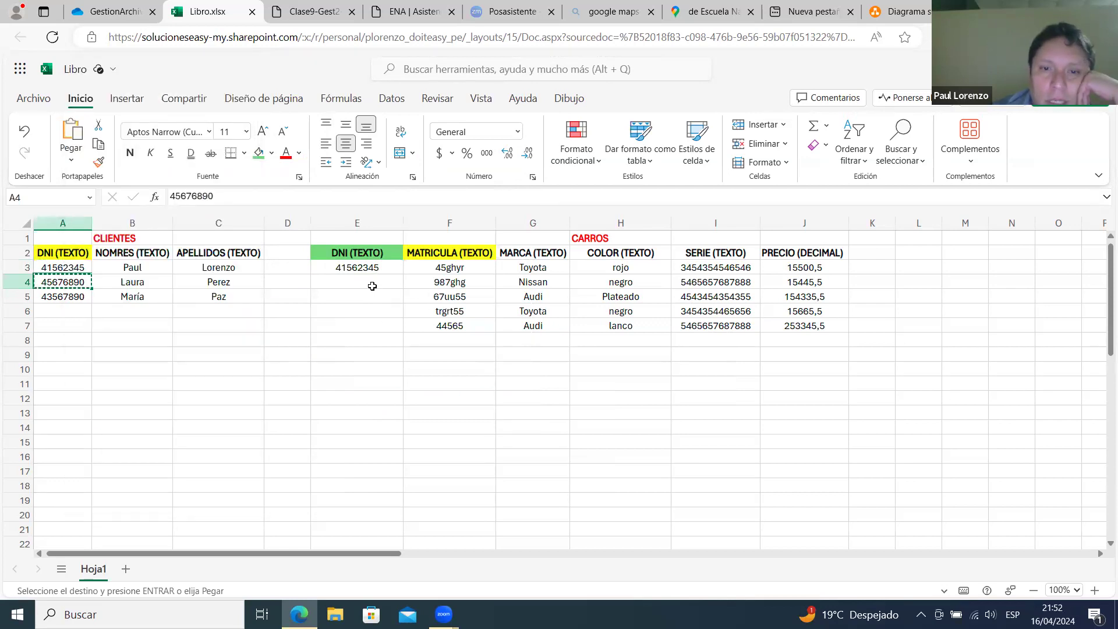
pyautogui.click(350, 286)
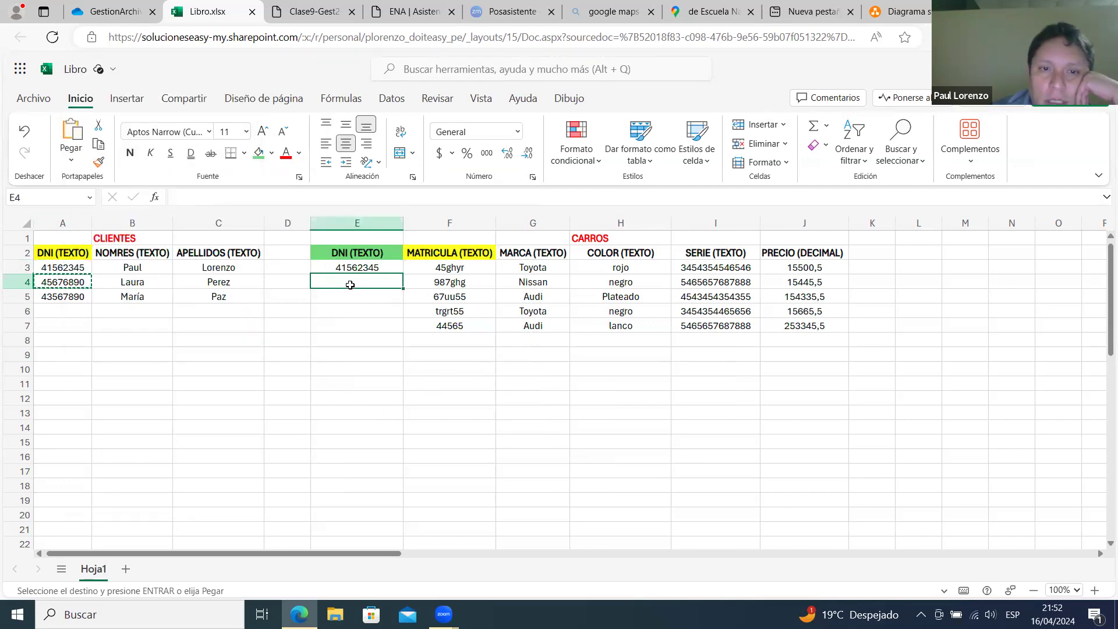
pyautogui.rightClick(356, 288)
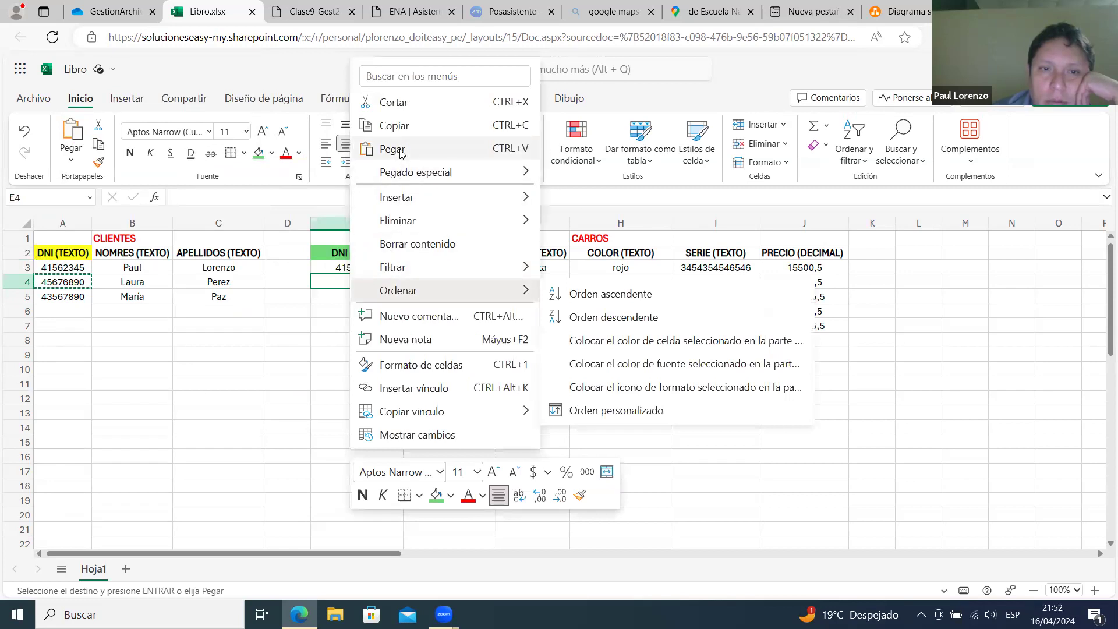
pyautogui.click(392, 147)
pyautogui.click(377, 300)
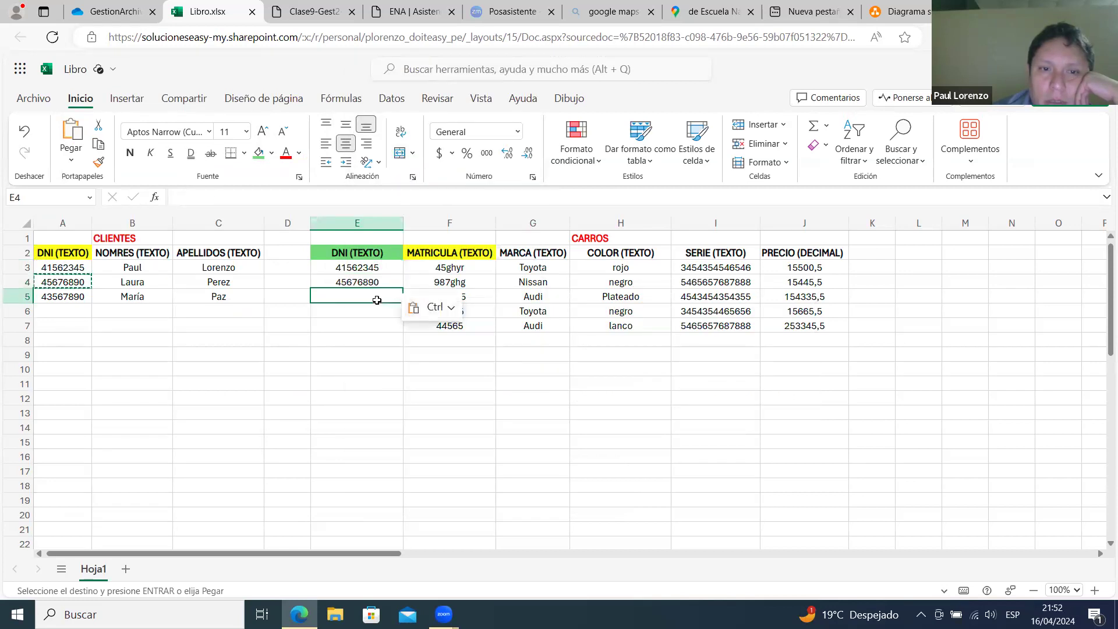
pyautogui.rightClick(379, 299)
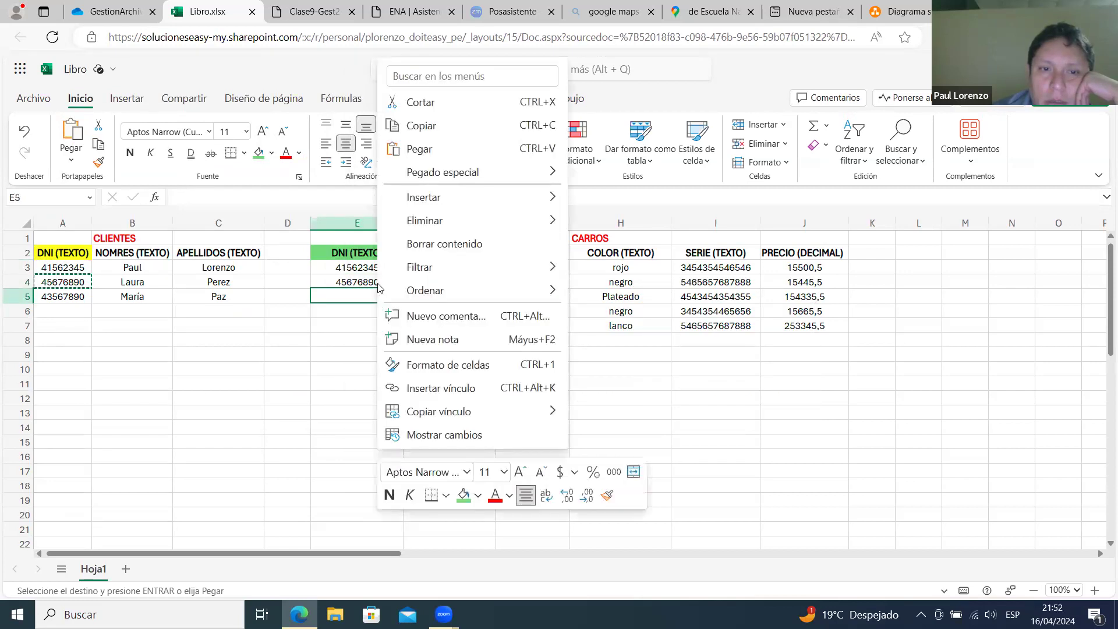
pyautogui.click(415, 149)
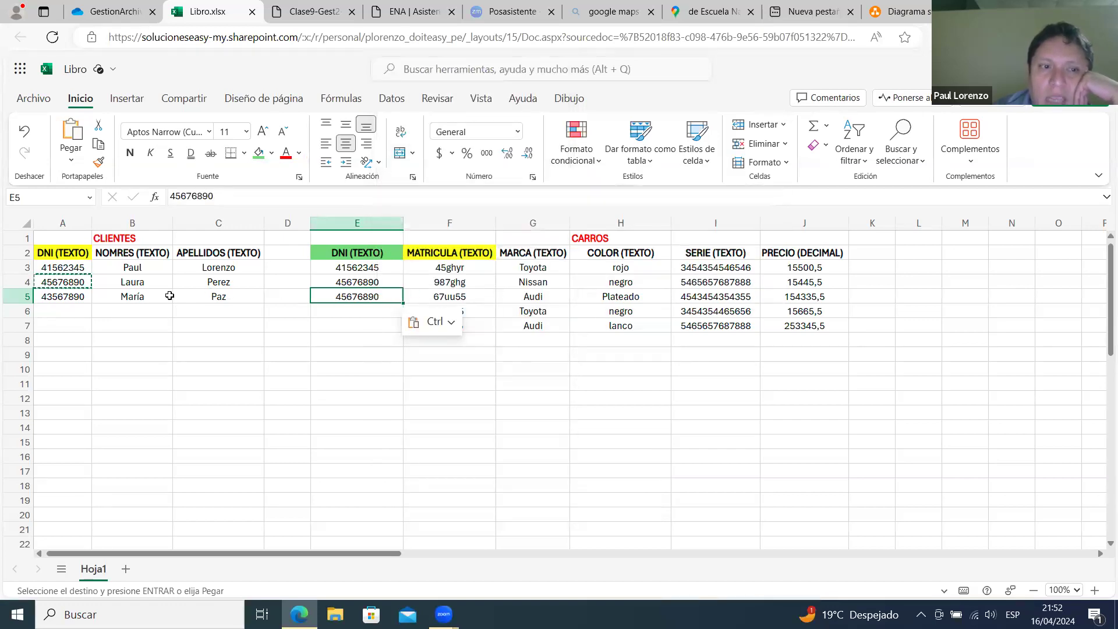
pyautogui.click(72, 294)
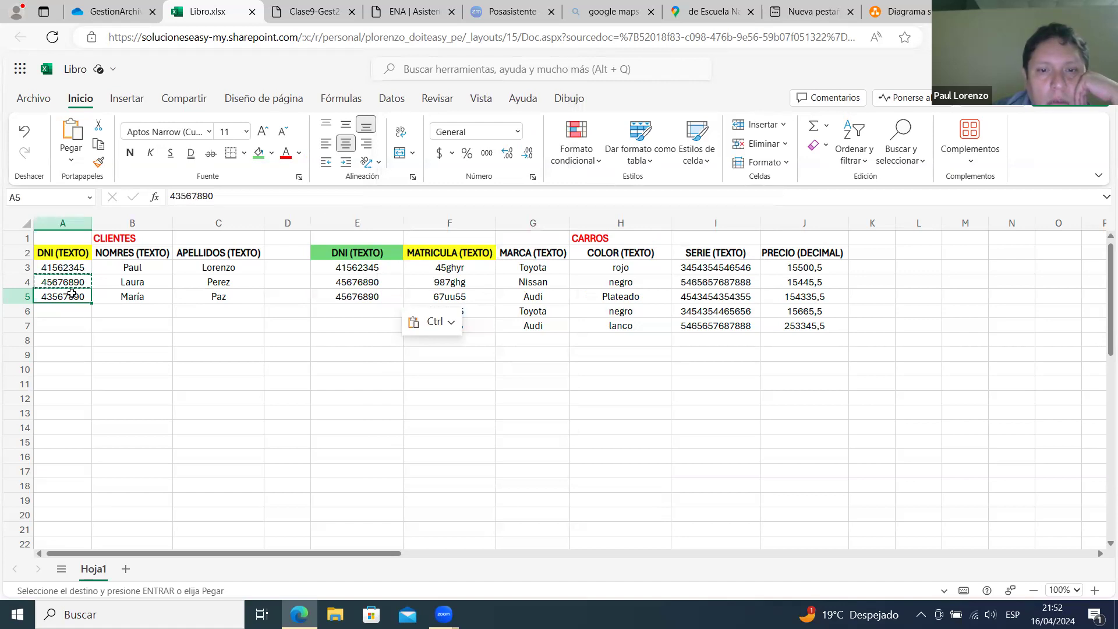
pyautogui.rightClick(71, 294)
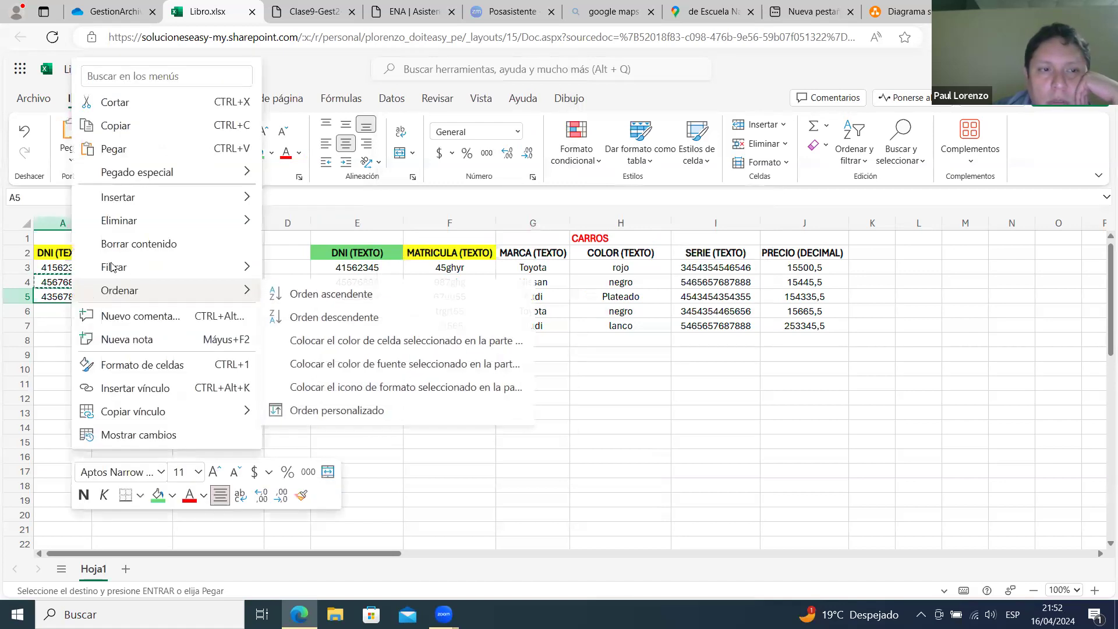
pyautogui.click(115, 125)
pyautogui.click(337, 300)
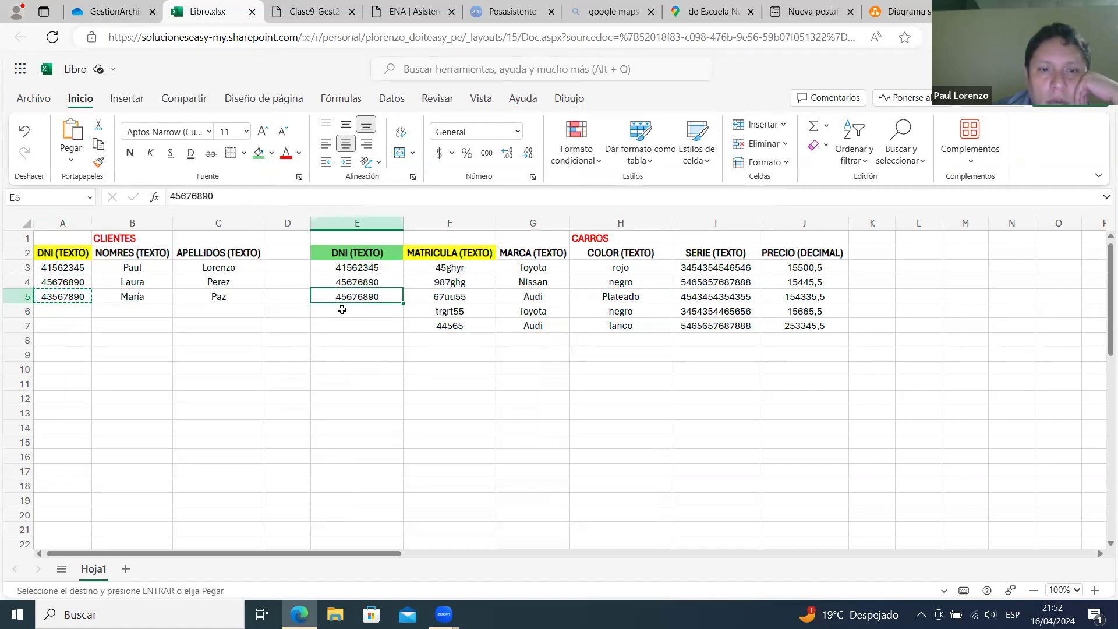
pyautogui.click(341, 309)
pyautogui.rightClick(354, 322)
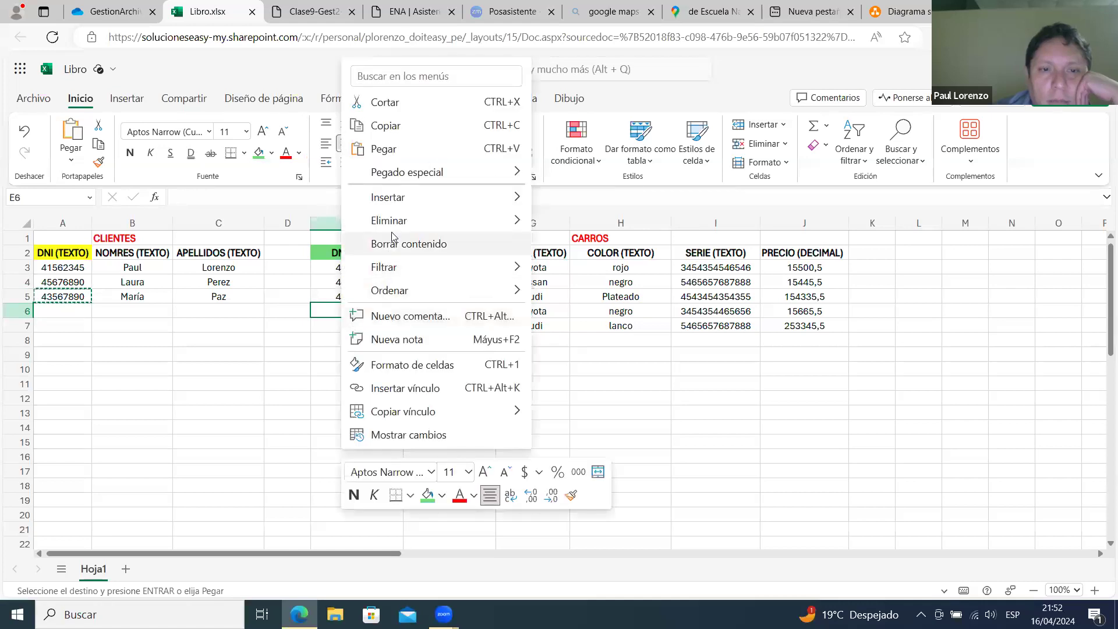
pyautogui.click(394, 158)
pyautogui.click(343, 326)
pyautogui.rightClick(343, 331)
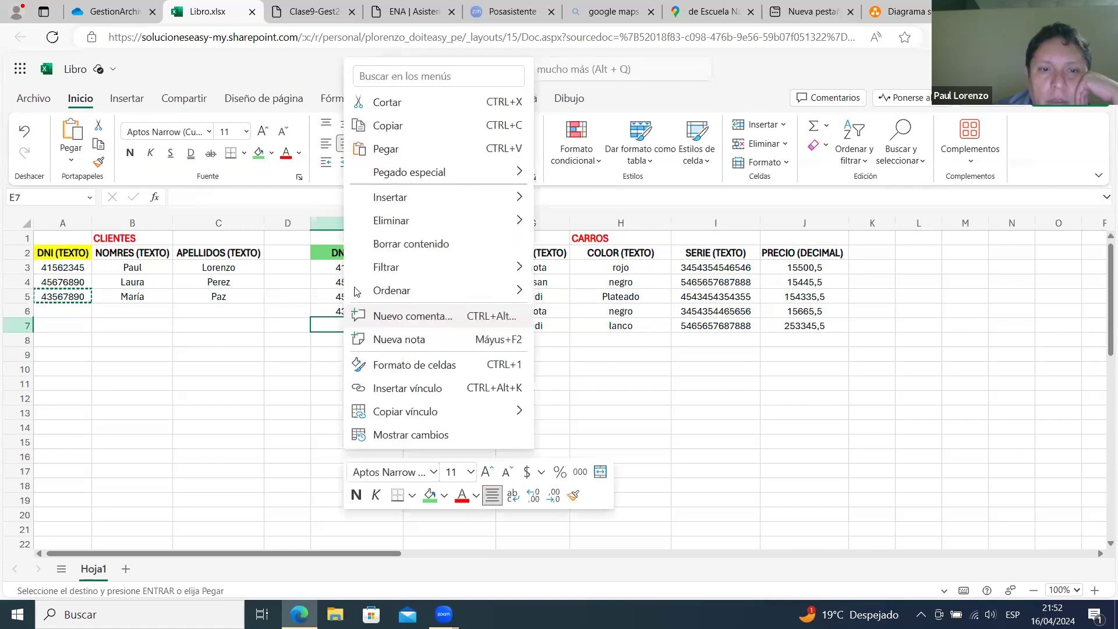
pyautogui.click(389, 149)
pyautogui.click(482, 357)
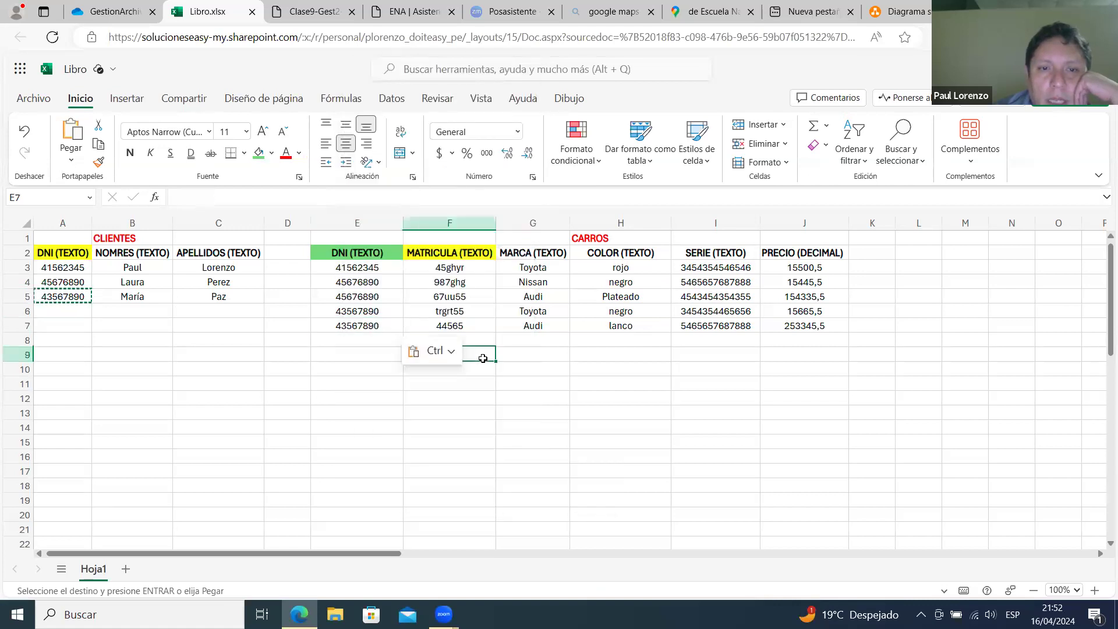
pyautogui.click(531, 392)
pyautogui.click(552, 414)
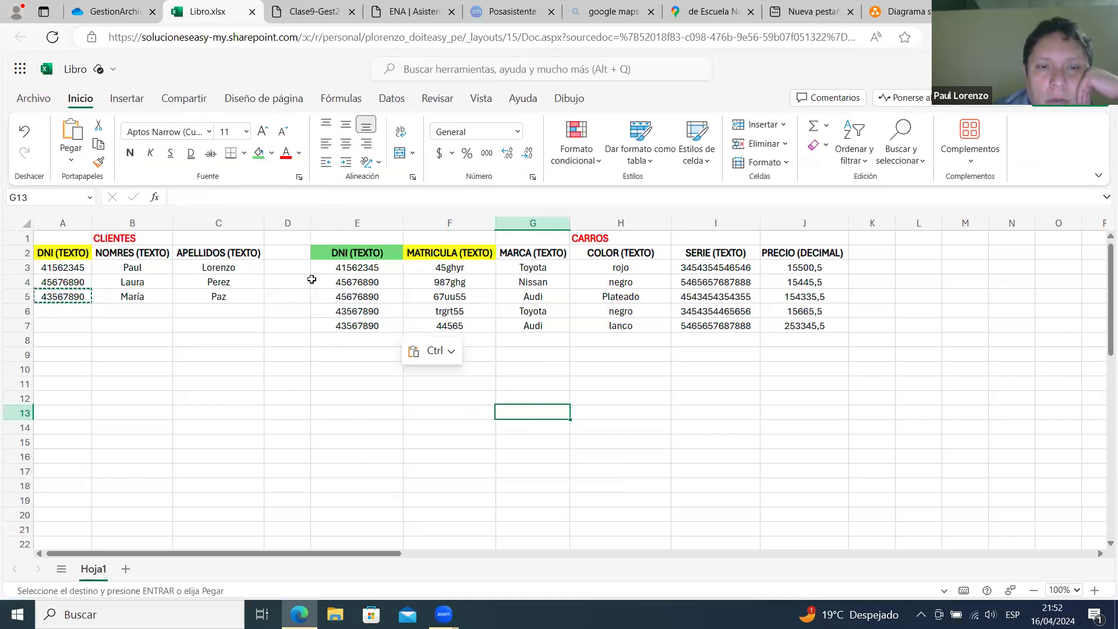
pyautogui.click(353, 223)
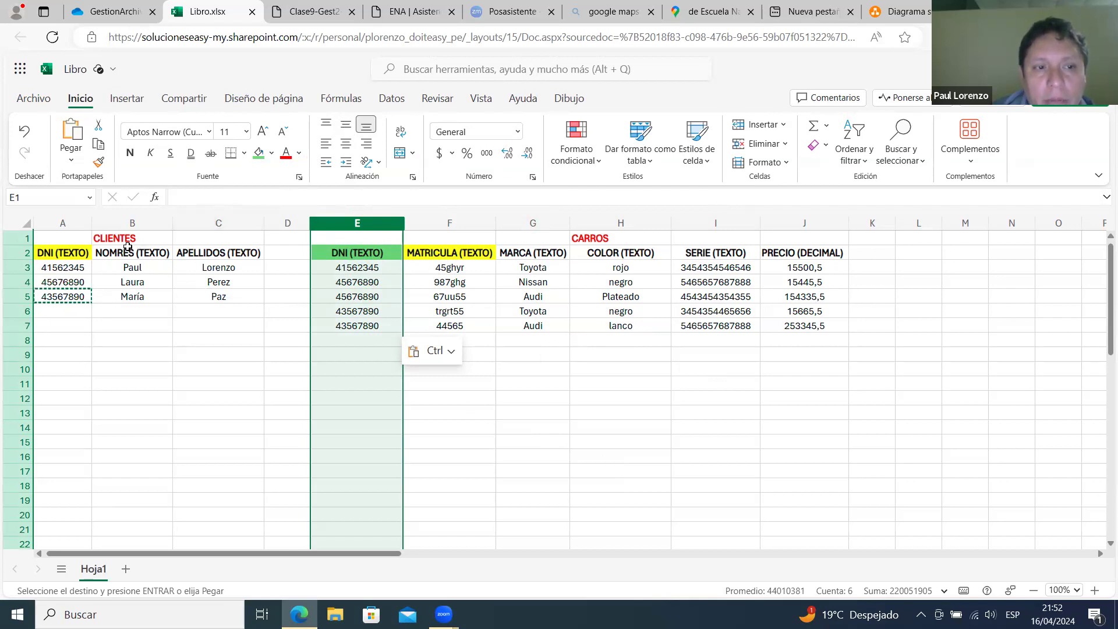
pyautogui.click(360, 239)
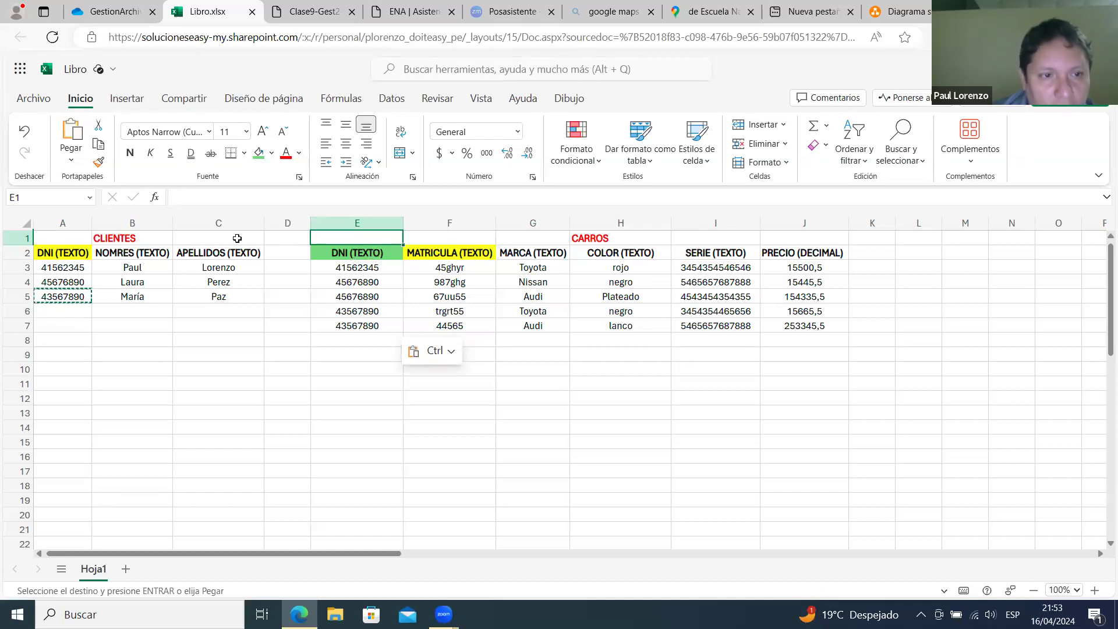
pyautogui.click(371, 286)
pyautogui.moveTo(370, 268); pyautogui.dragTo(377, 326)
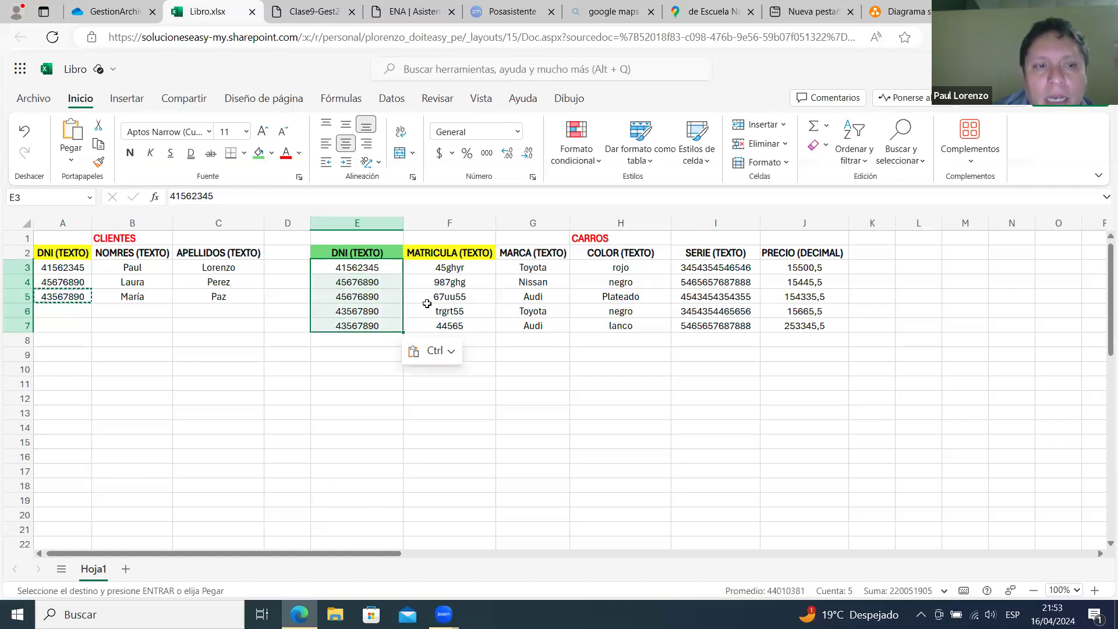
pyautogui.click(383, 298)
pyautogui.click(379, 278)
pyautogui.click(379, 267)
pyautogui.click(377, 294)
pyautogui.click(368, 313)
pyautogui.click(368, 327)
pyautogui.click(372, 269)
pyautogui.click(365, 285)
pyautogui.click(361, 323)
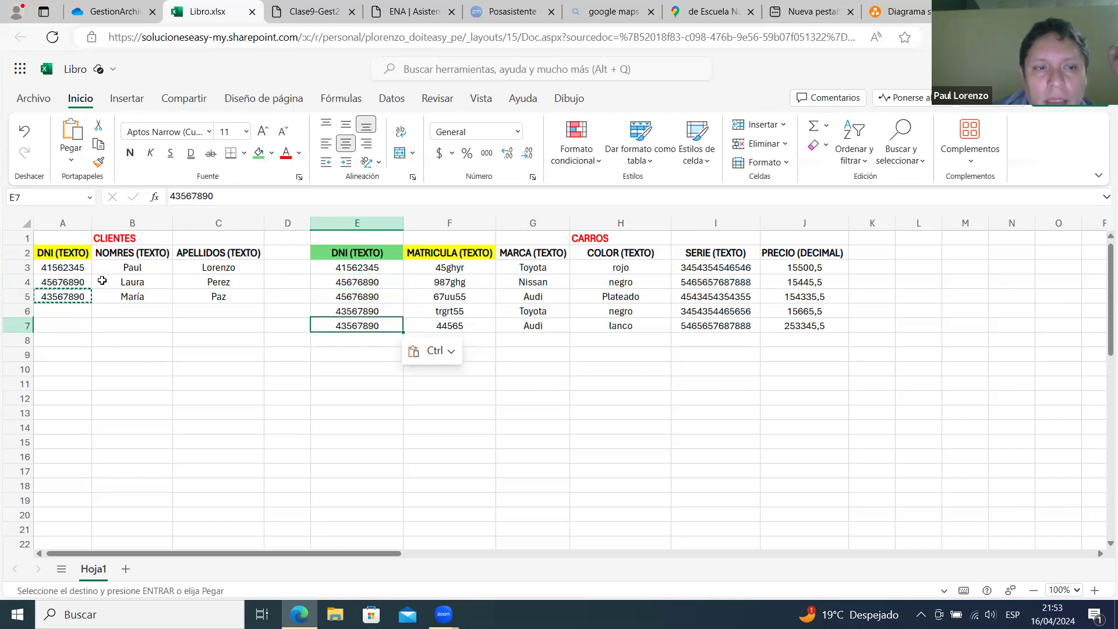
pyautogui.click(380, 293)
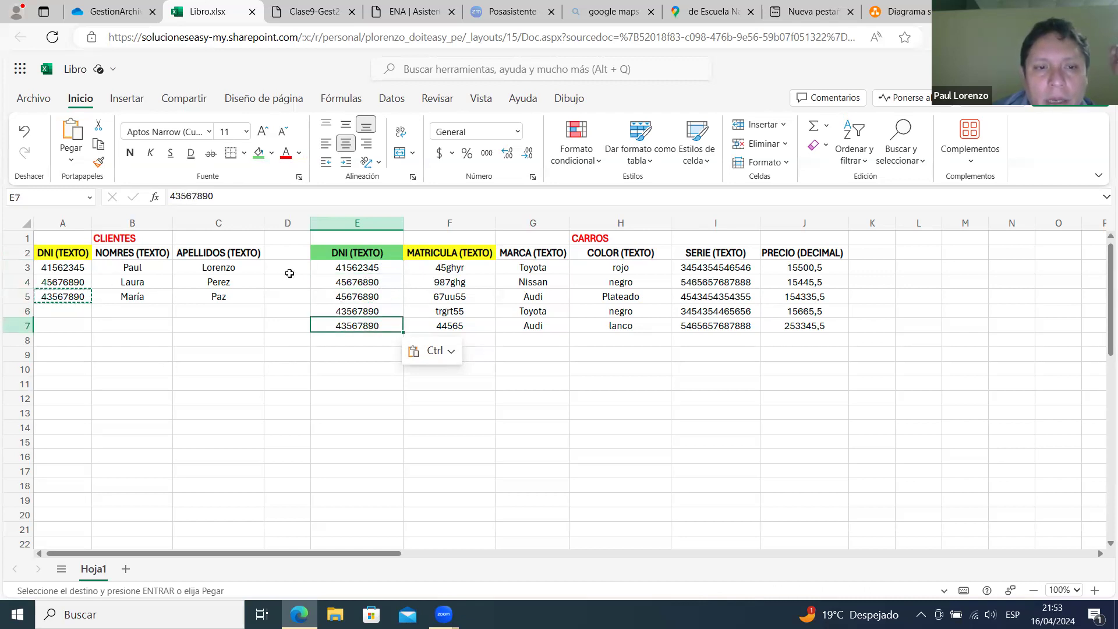
# Cross-check the CLIENTES rows A2:C5 and the Audi car against the DNIs.
pyautogui.click(135, 268)
pyautogui.click(131, 282)
pyautogui.click(133, 297)
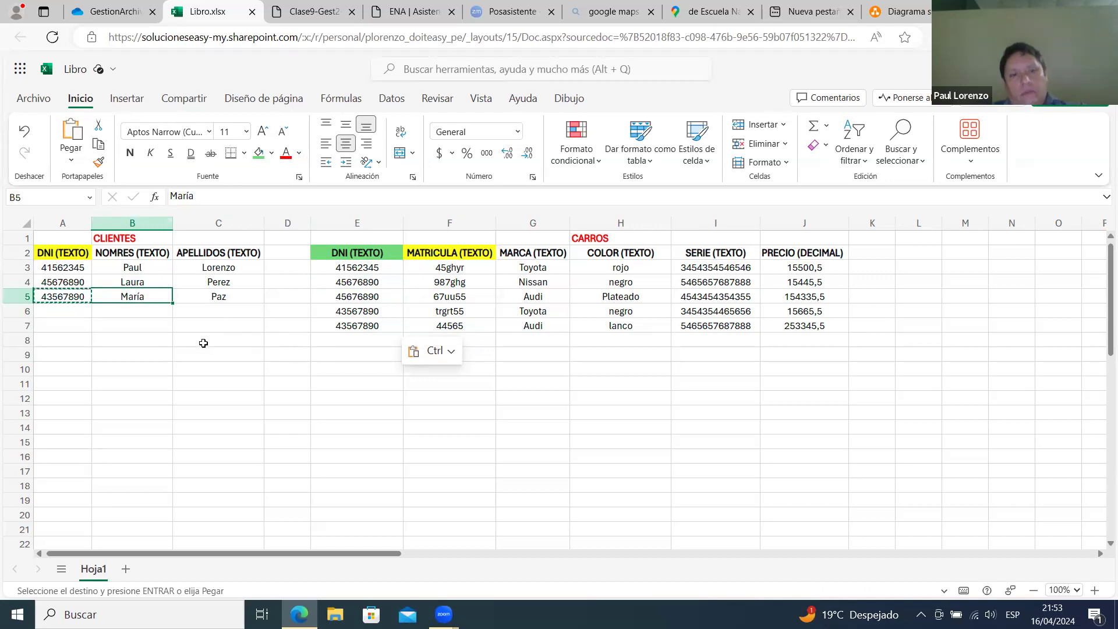
pyautogui.click(534, 326)
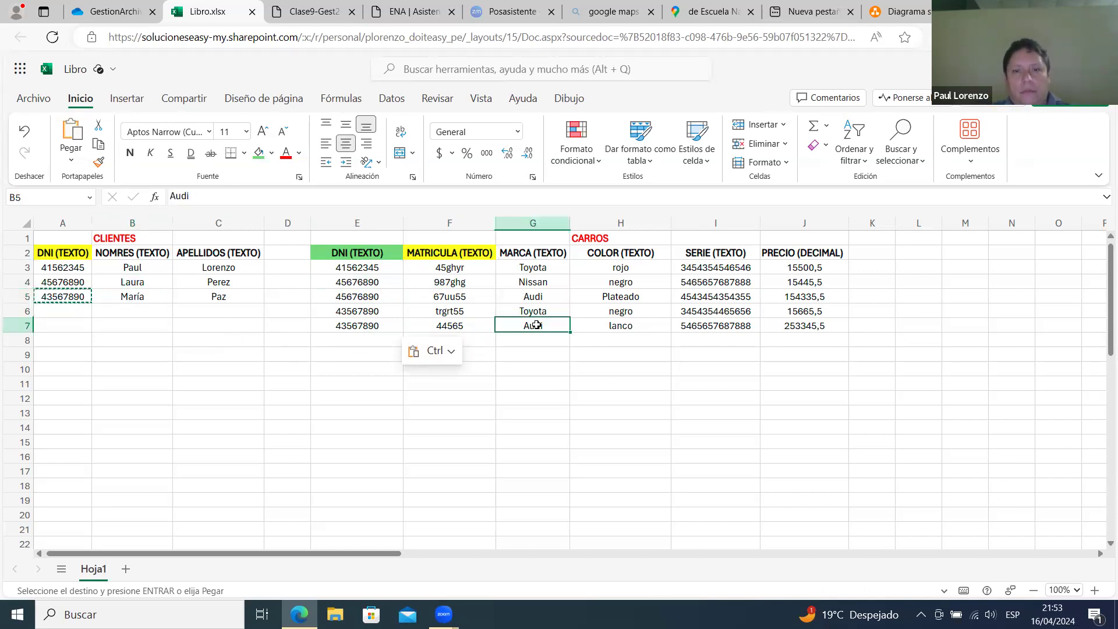
pyautogui.click(146, 263)
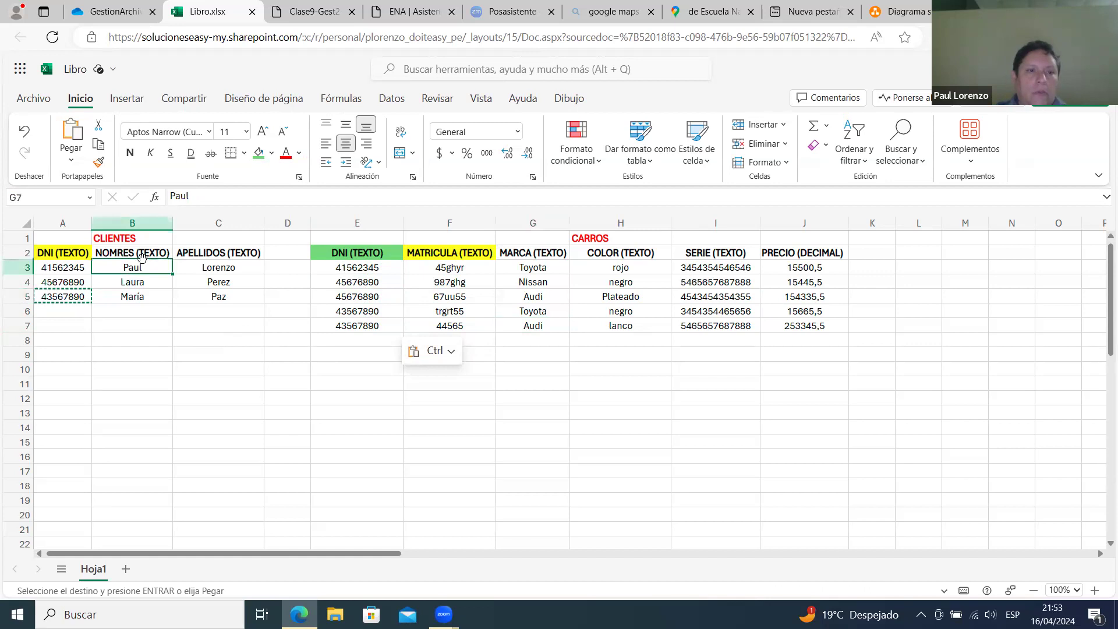
pyautogui.moveTo(65, 252); pyautogui.dragTo(208, 299)
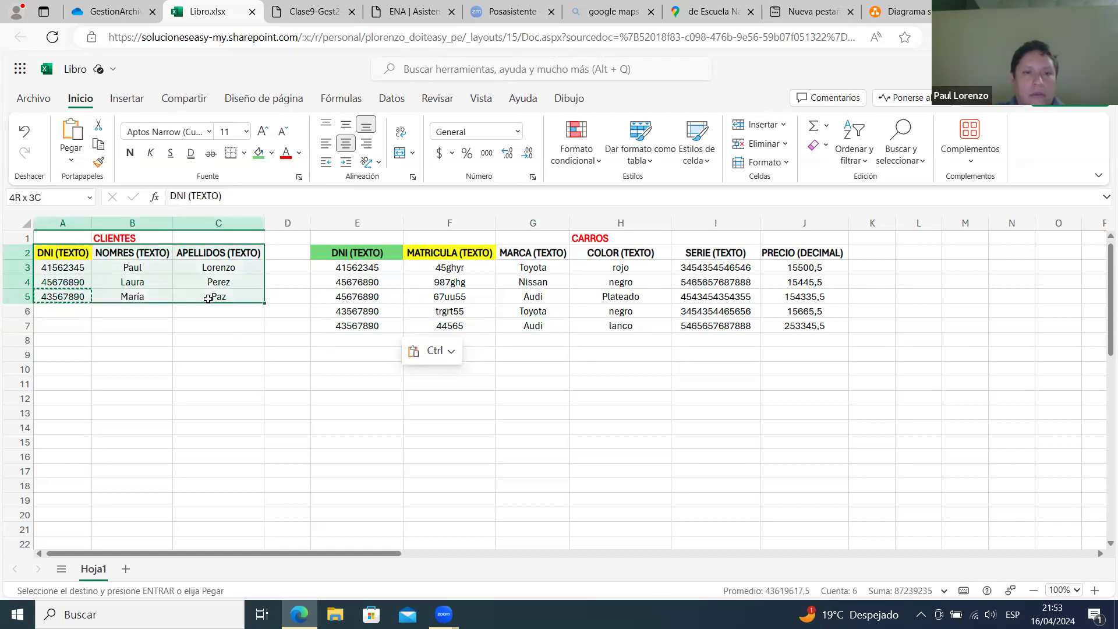
pyautogui.click(284, 257)
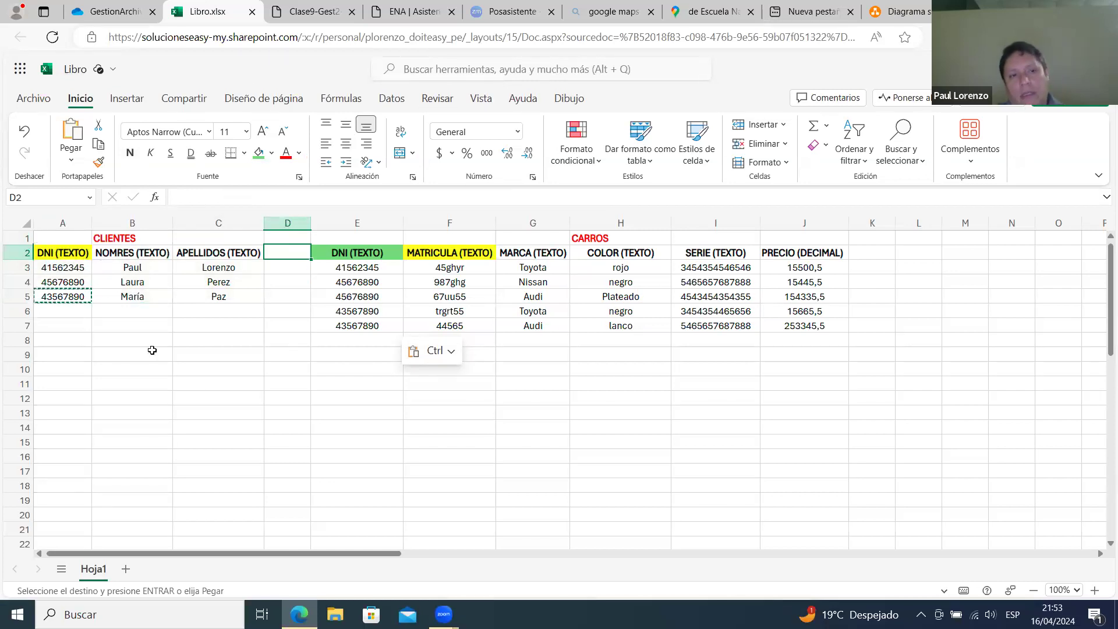
# Recheck the DNI column, then bring up the Clase9-Gest2-2024-1 presentation.
pyautogui.click(324, 339)
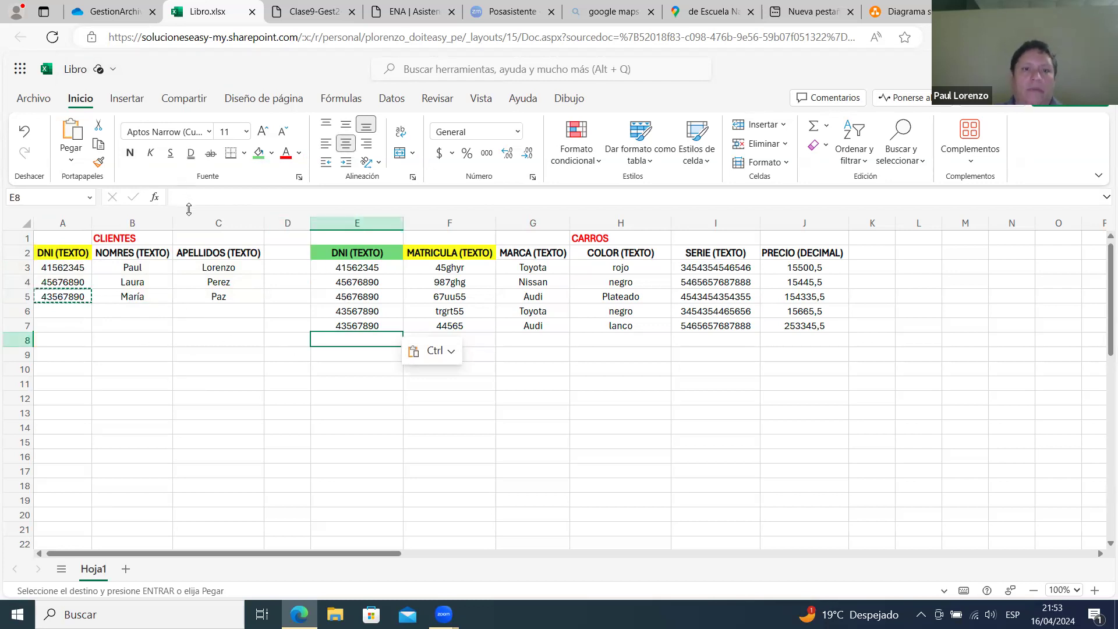
pyautogui.click(334, 252)
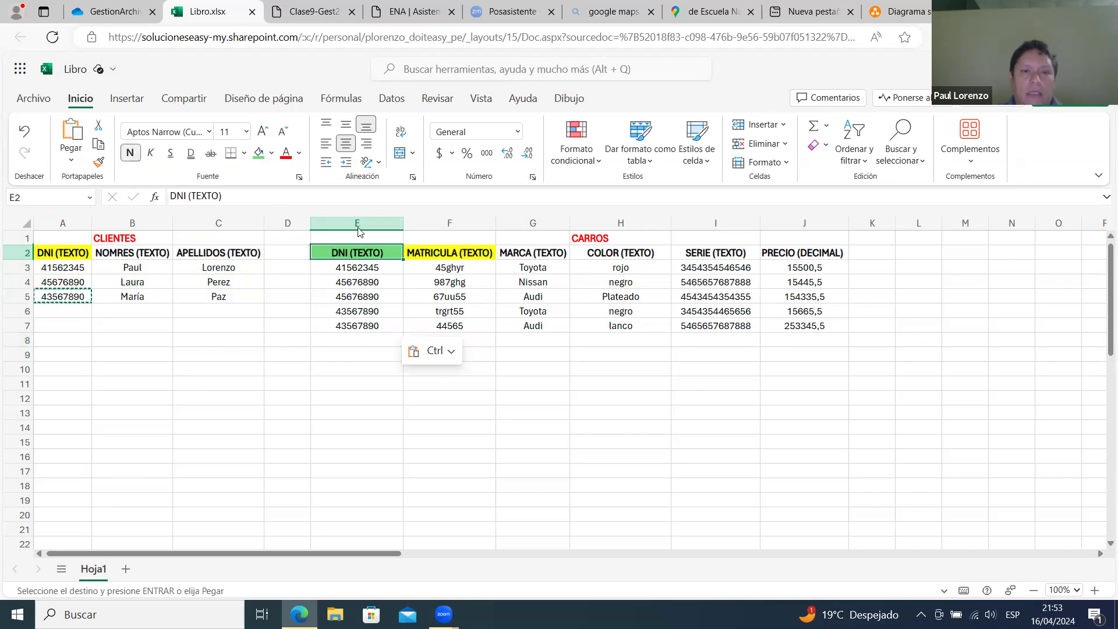
pyautogui.click(359, 223)
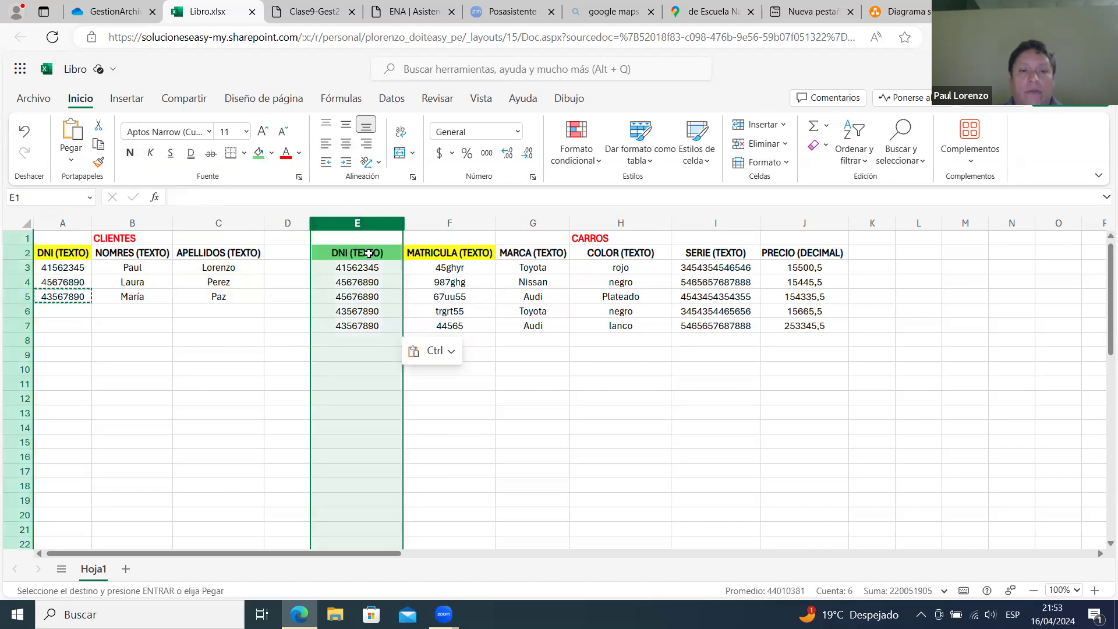
pyautogui.click(370, 280)
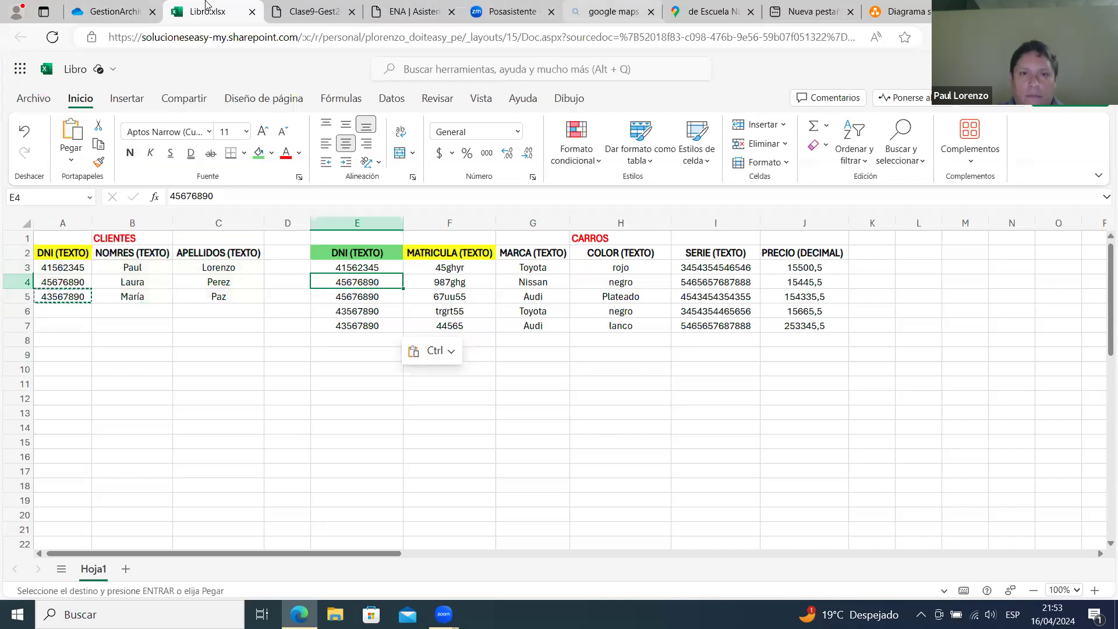
pyautogui.click(411, 12)
pyautogui.click(313, 12)
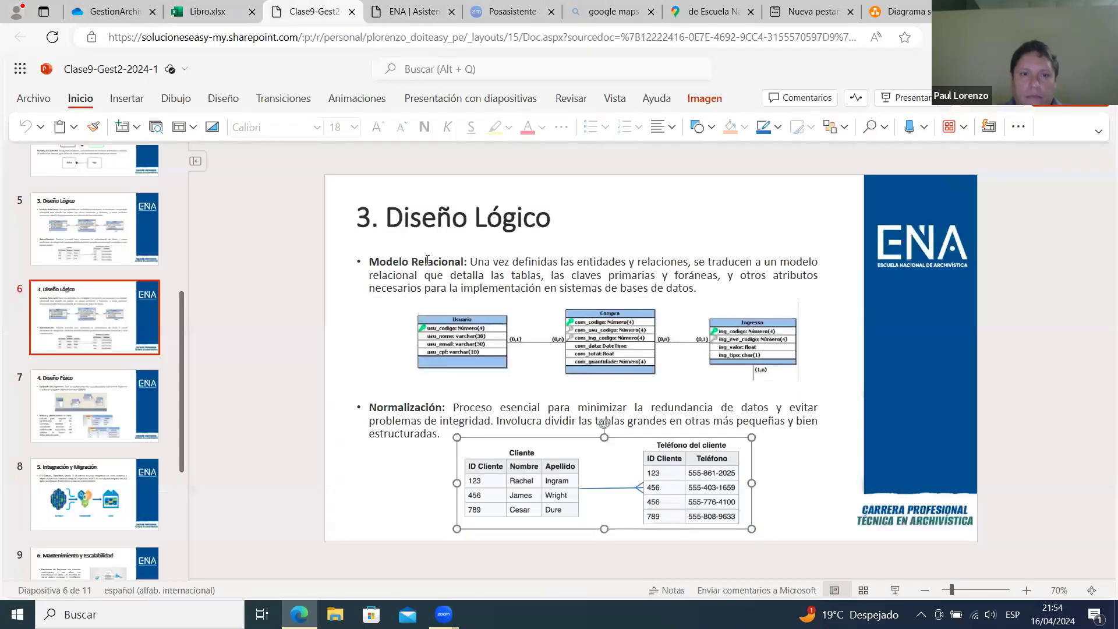
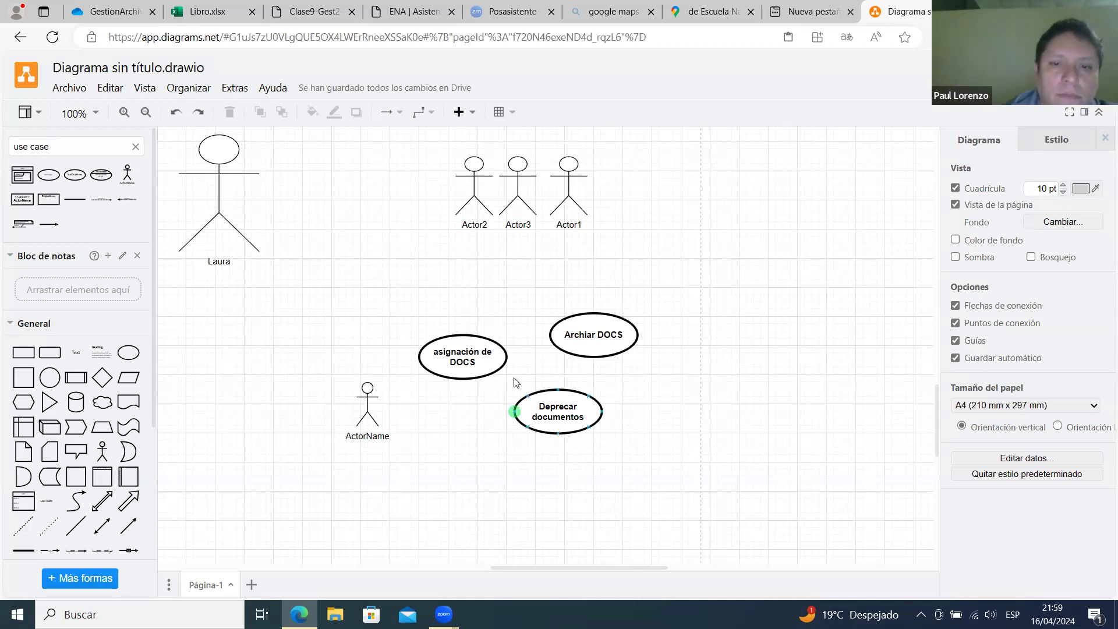
# Shift the ActorName actor slightly left and up.
pyautogui.moveTo(370, 412); pyautogui.dragTo(256, 364)
pyautogui.moveTo(483, 342); pyautogui.dragTo(608, 450)
pyautogui.scroll(4, 611, 450)
pyautogui.scroll(-9, 612, 449)
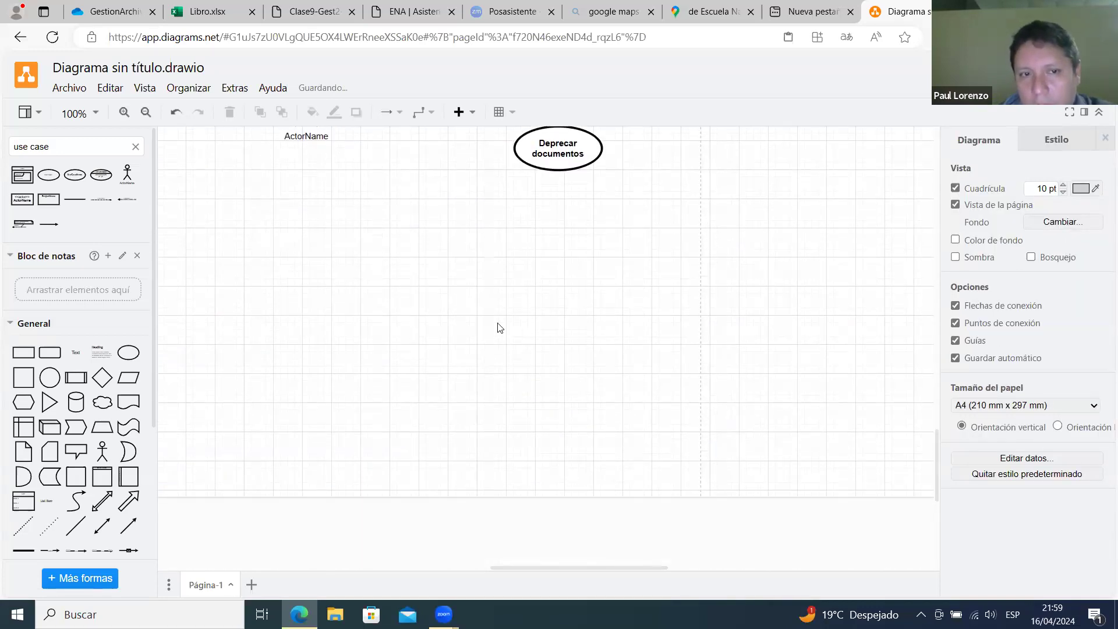
pyautogui.scroll(5, 407, 297)
# Duplicate ActorName, delete the trial copy, and drop a database Cylinder onto the canvas.
pyautogui.click(313, 252)
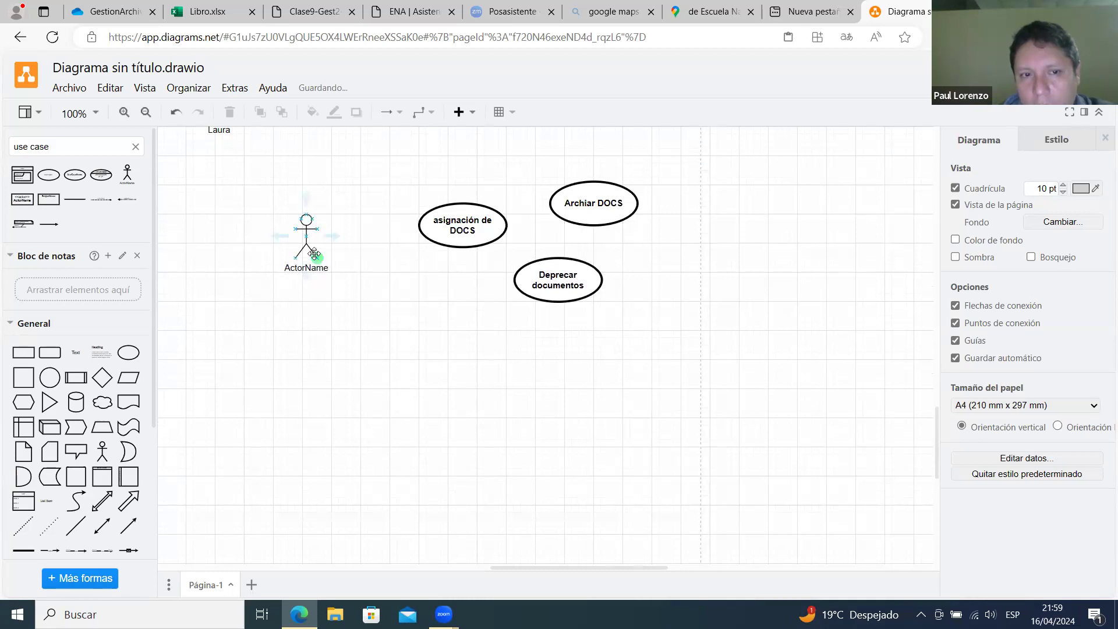
pyautogui.click(315, 254)
pyautogui.rightClick(323, 256)
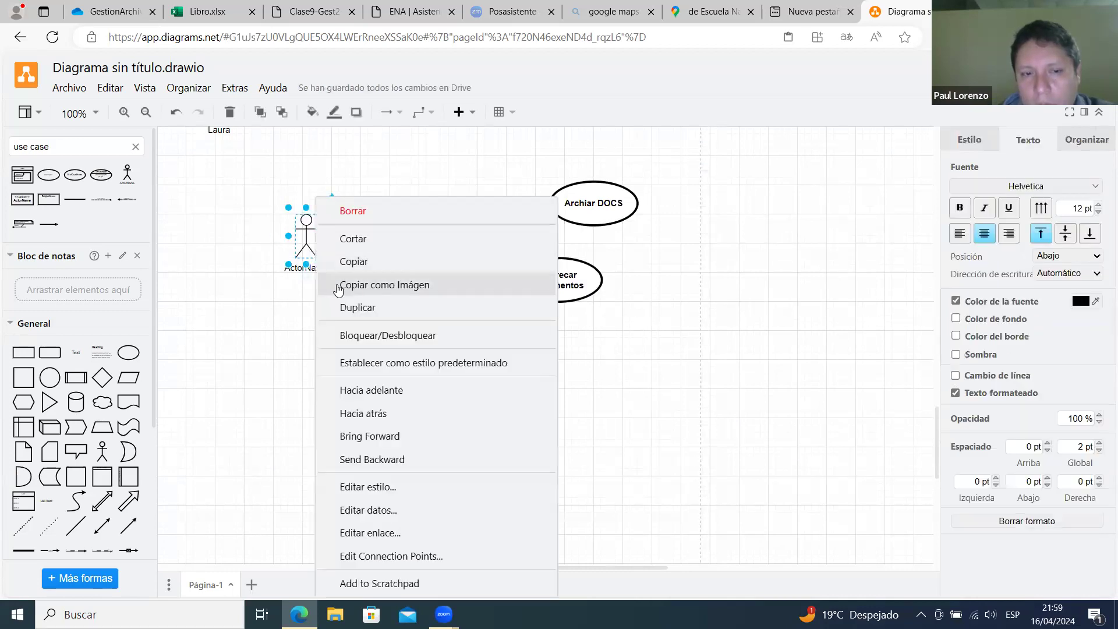
pyautogui.click(349, 308)
pyautogui.moveTo(315, 249)
pyautogui.mouseDown()
pyautogui.moveTo(389, 354)
pyautogui.moveTo(380, 291)
pyautogui.moveTo(326, 247)
pyautogui.mouseUp()
pyautogui.press('Delete')
pyautogui.scroll(2, 326, 244)
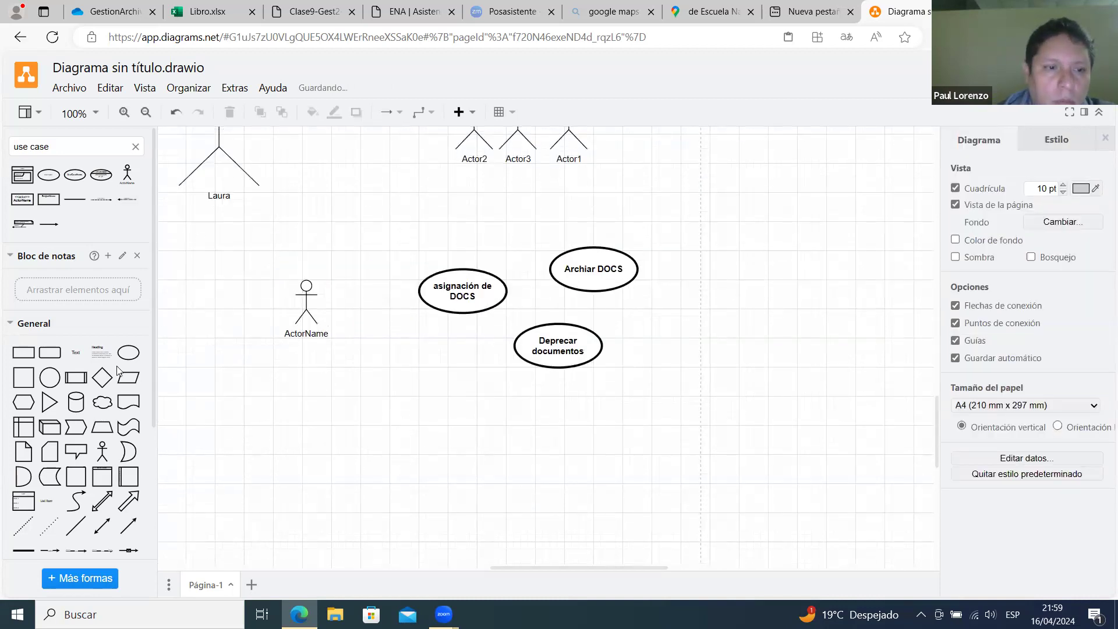
pyautogui.moveTo(319, 453); pyautogui.dragTo(587, 467)
# Enlarge the cylinder to 120 by 160, deepen its top ellipse, and label it PASE DE DATOS.
pyautogui.scroll(-5, 587, 467)
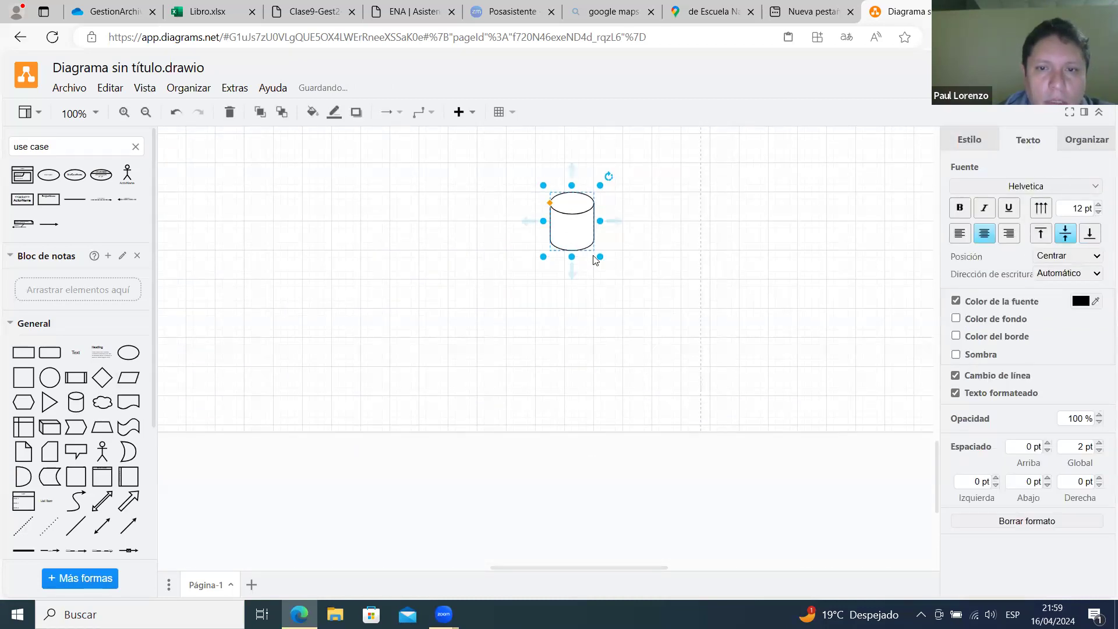
pyautogui.moveTo(600, 256); pyautogui.dragTo(675, 384)
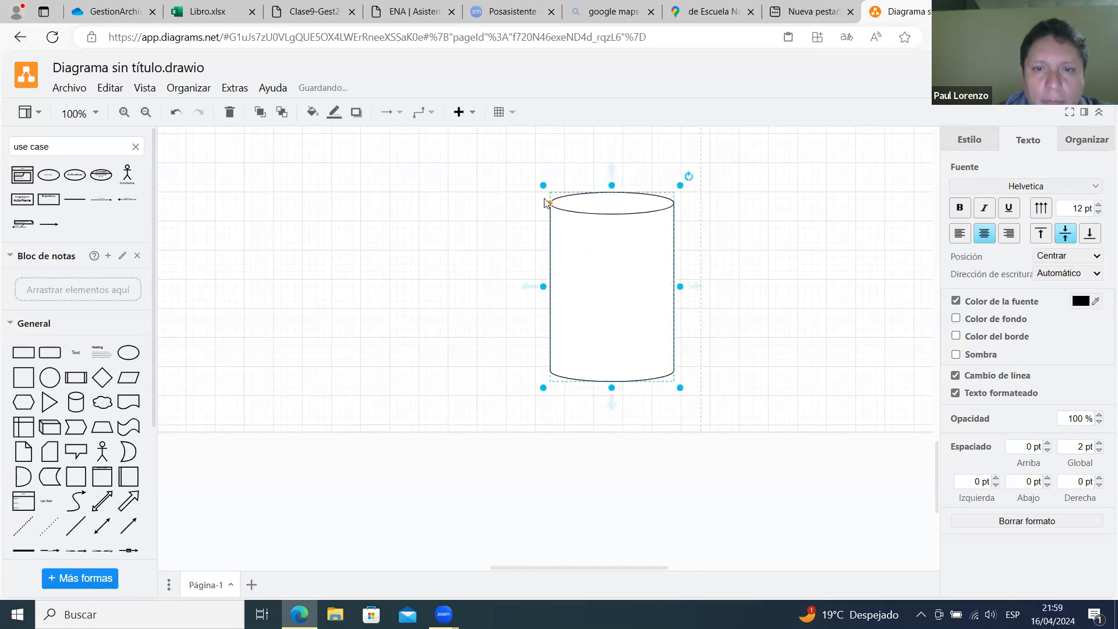
pyautogui.moveTo(550, 202); pyautogui.dragTo(575, 266)
pyautogui.doubleClick(618, 298)
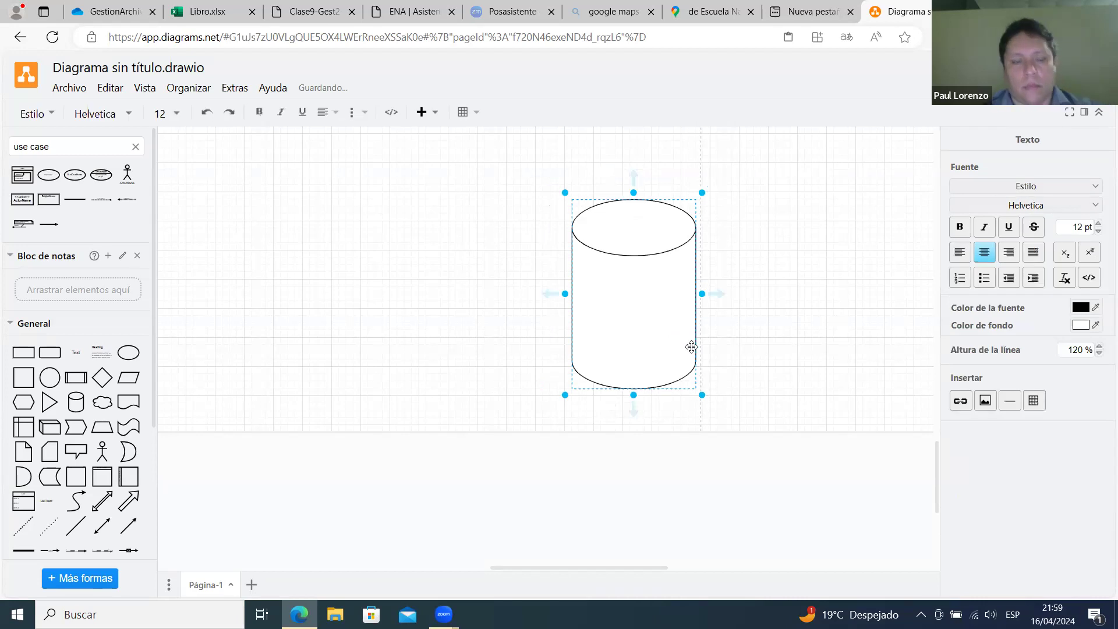
pyautogui.write('ABCD')
pyautogui.press('BackSpace')
pyautogui.press('BackSpace')
pyautogui.press('BackSpace')
pyautogui.press('BackSpace')
pyautogui.write('PASE DE')
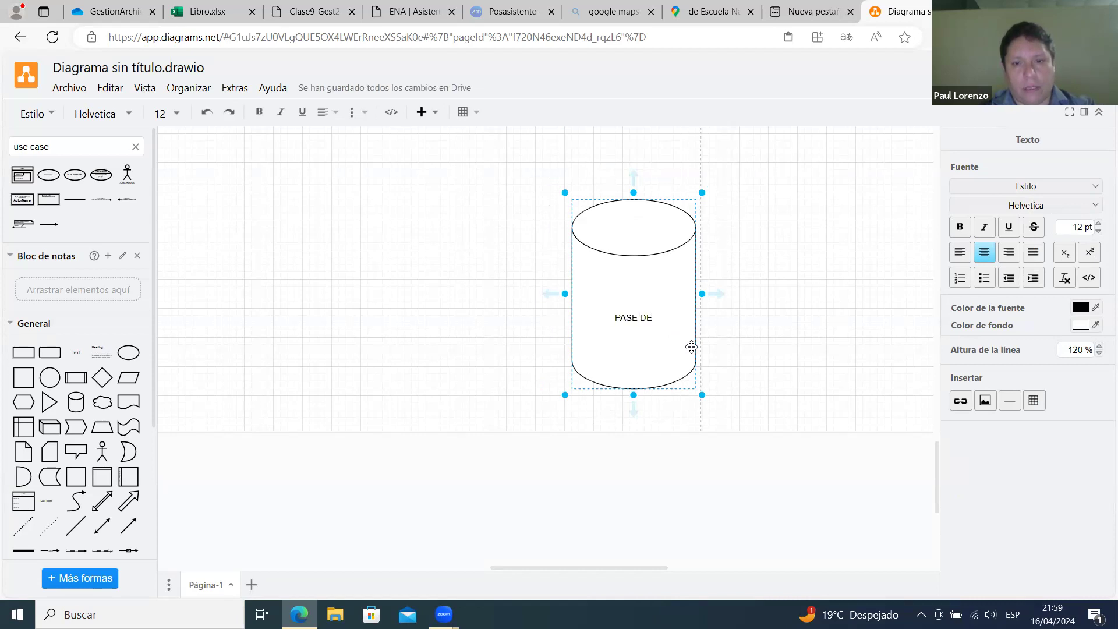
pyautogui.write(' DATOS')
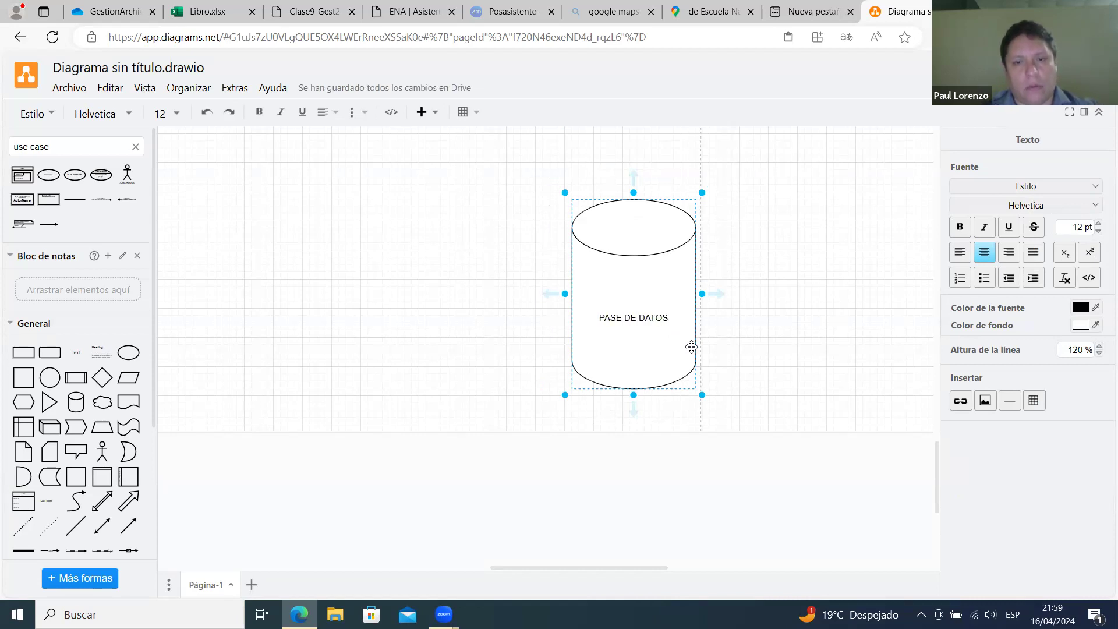
# Make the PASE DE DATOS label bold at 18 pt.
pyautogui.moveTo(669, 318); pyautogui.dragTo(598, 318)
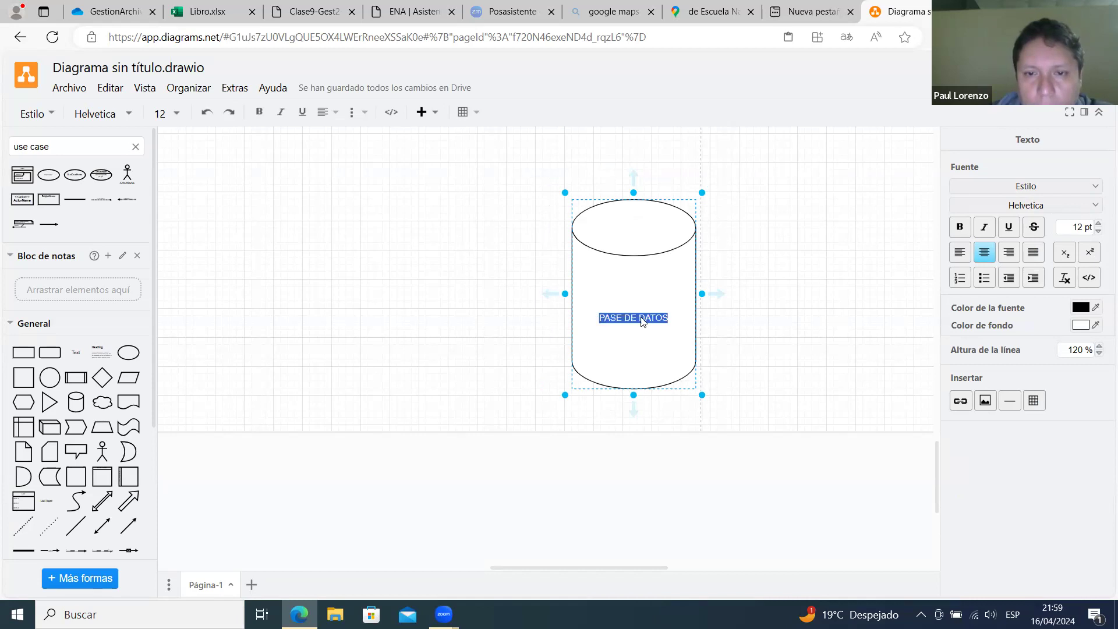
pyautogui.click(959, 227)
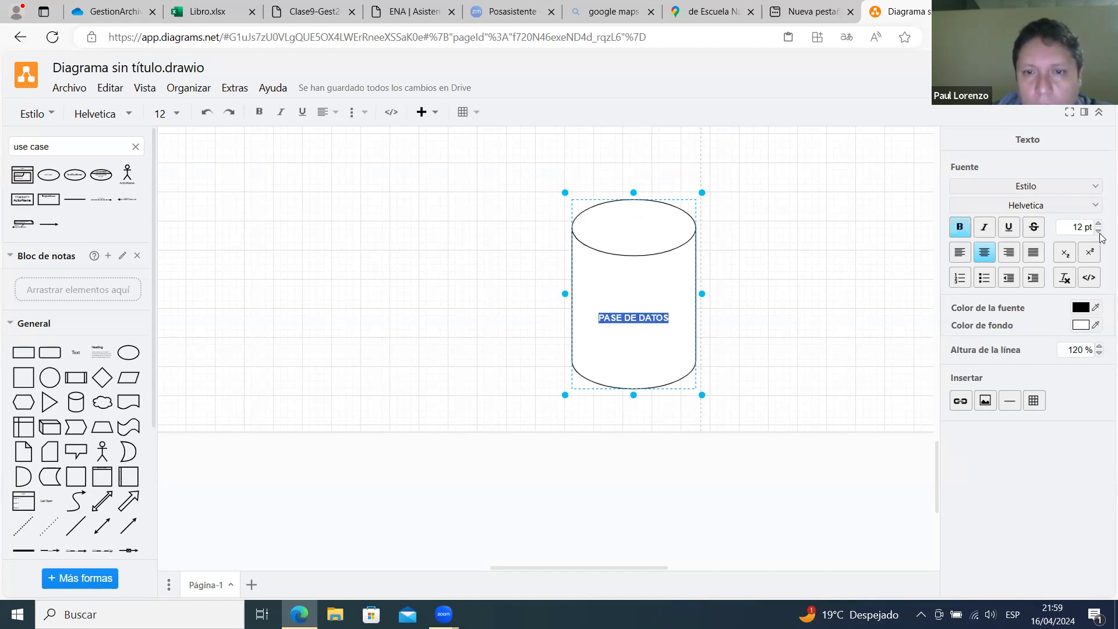
pyautogui.click(1099, 223)
pyautogui.click(1098, 224)
pyautogui.click(1099, 223)
pyautogui.click(1099, 224)
pyautogui.click(1099, 223)
pyautogui.click(1099, 223)
pyautogui.click(799, 279)
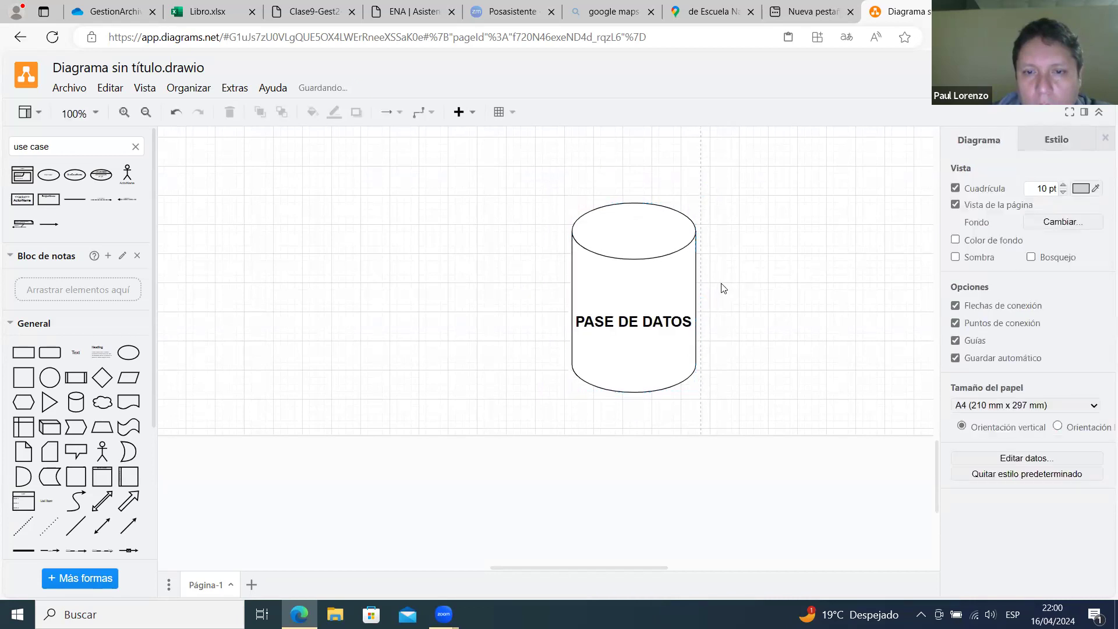
pyautogui.click(647, 316)
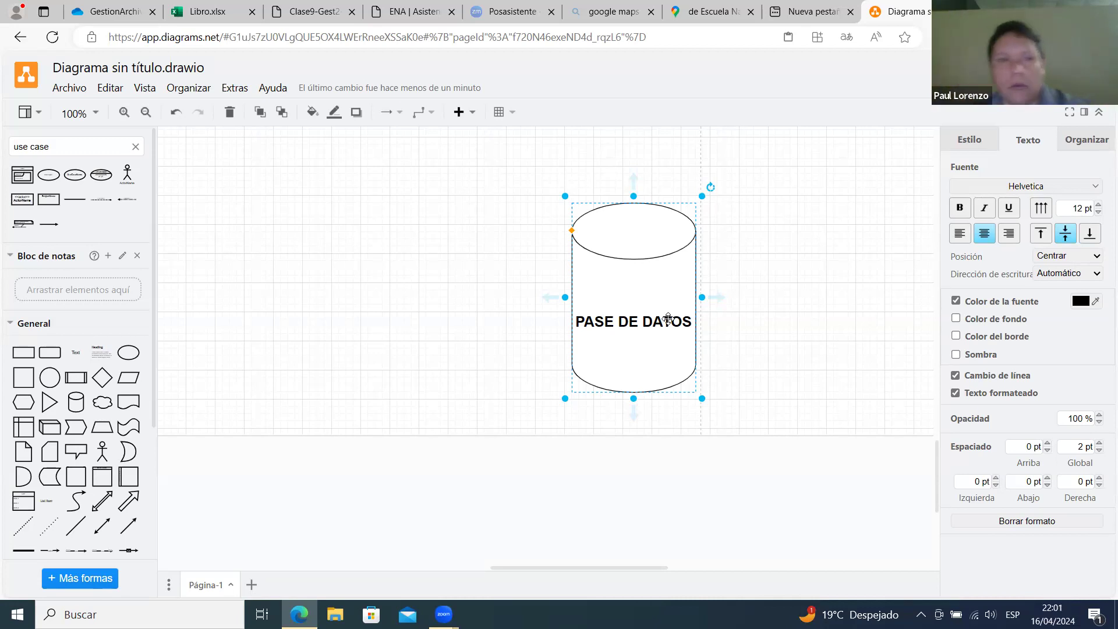
# Search the shape library for ETL.
pyautogui.tripleClick(6, 145)
pyautogui.write('ETL')
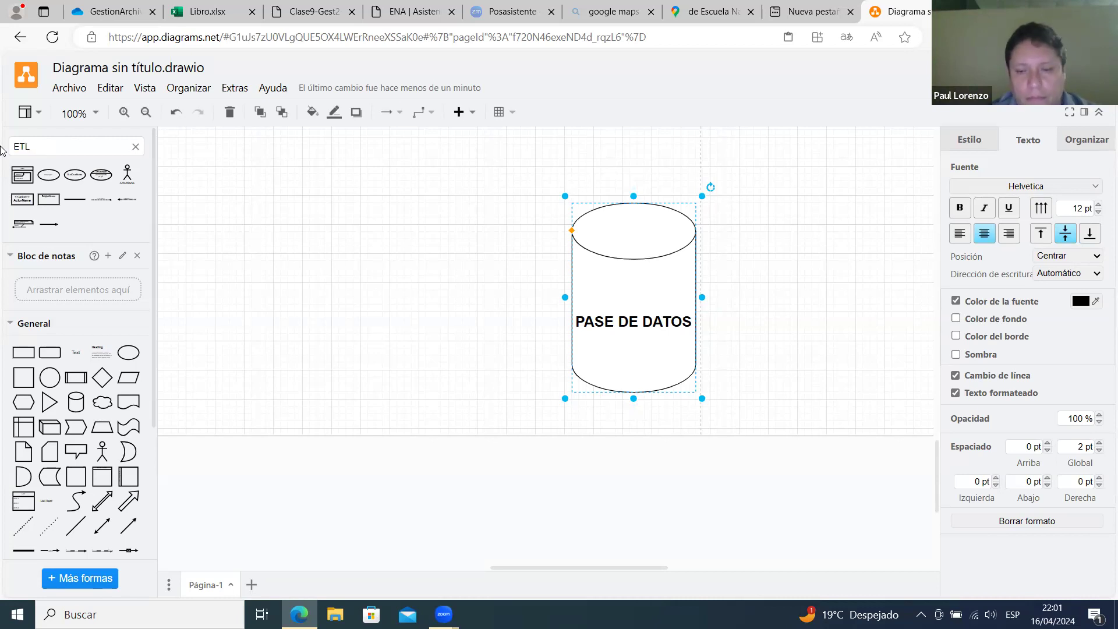
pyautogui.press('Return')
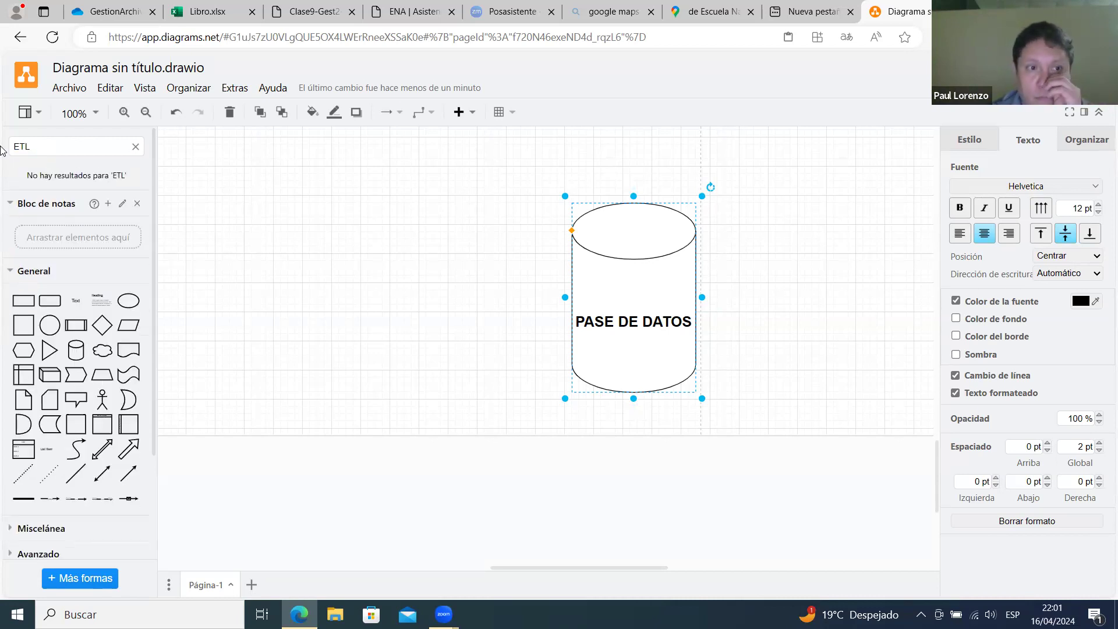
pyautogui.press('BackSpace')
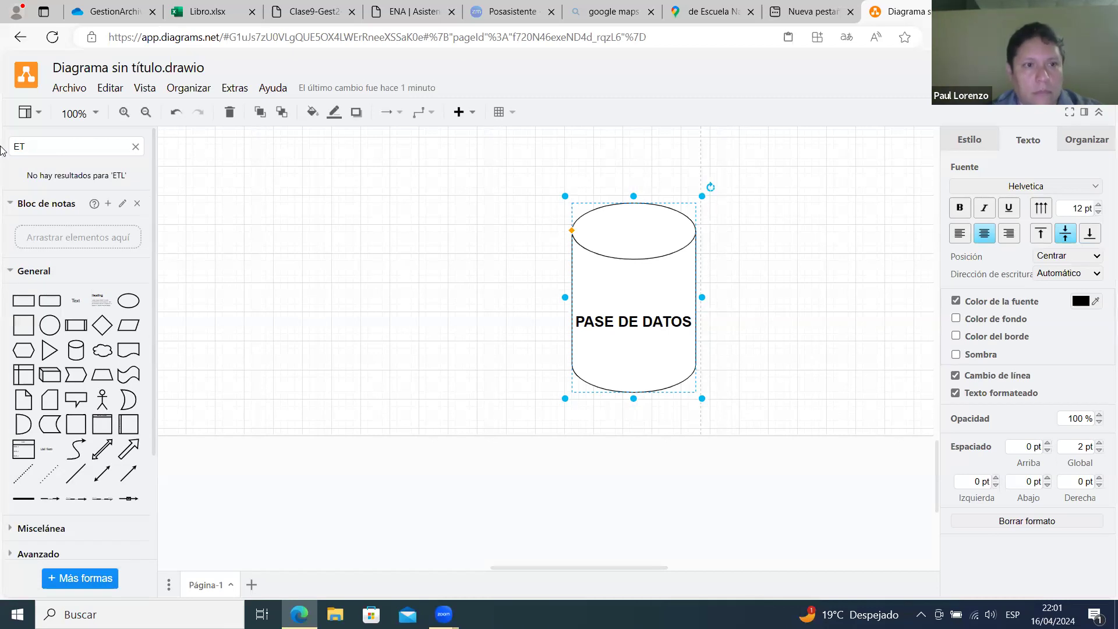
pyautogui.write('LT')
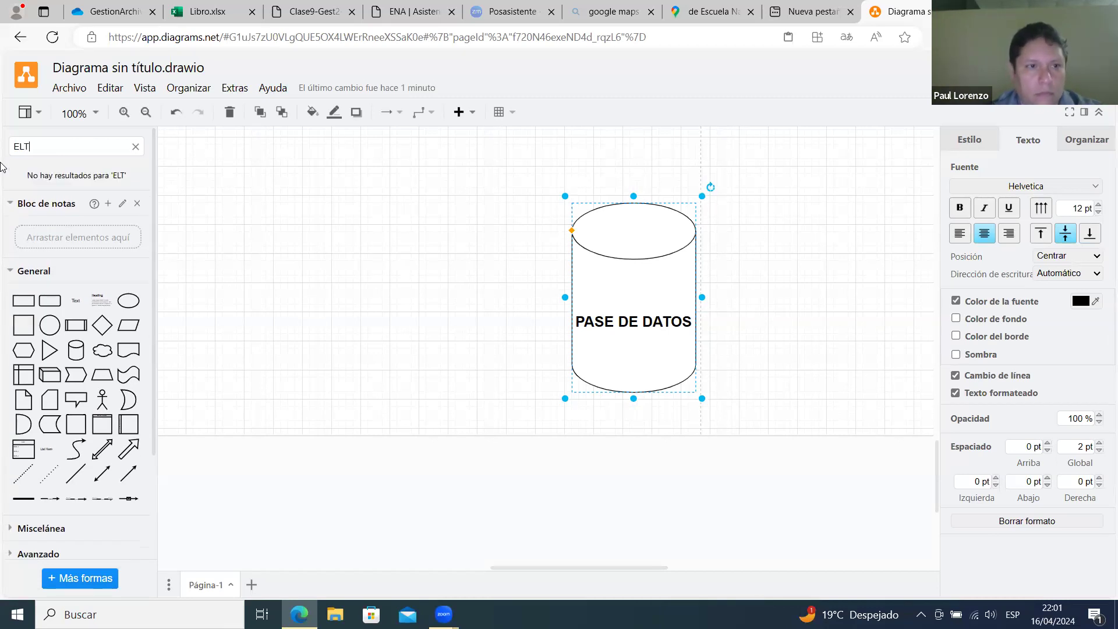
pyautogui.press('BackSpace')
pyautogui.press('BackSpace')
pyautogui.press('BackSpace')
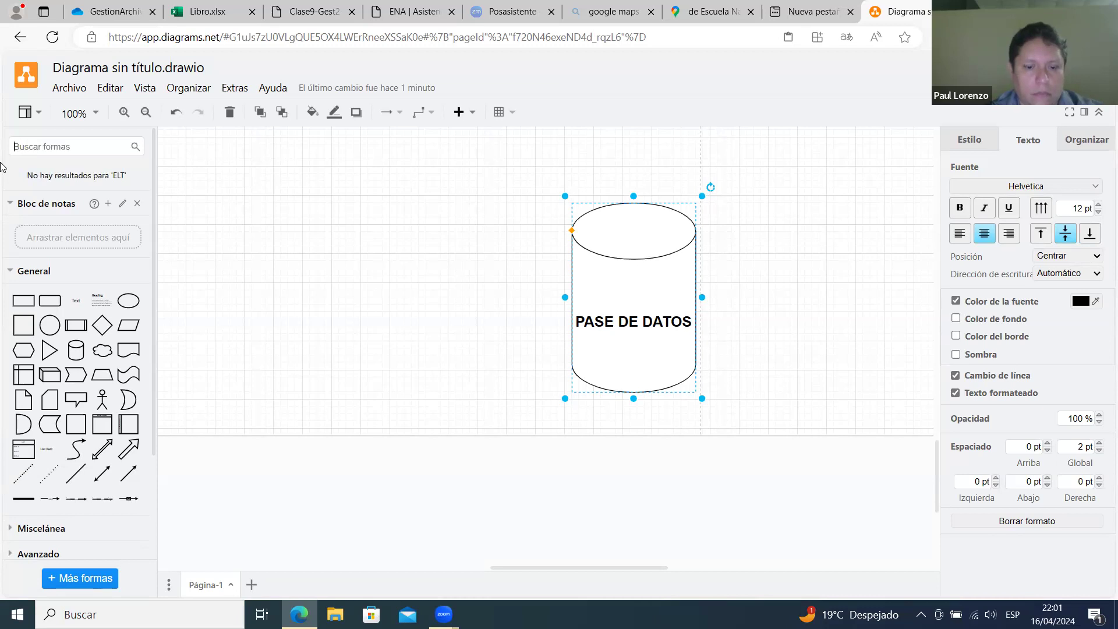
pyautogui.write('E')
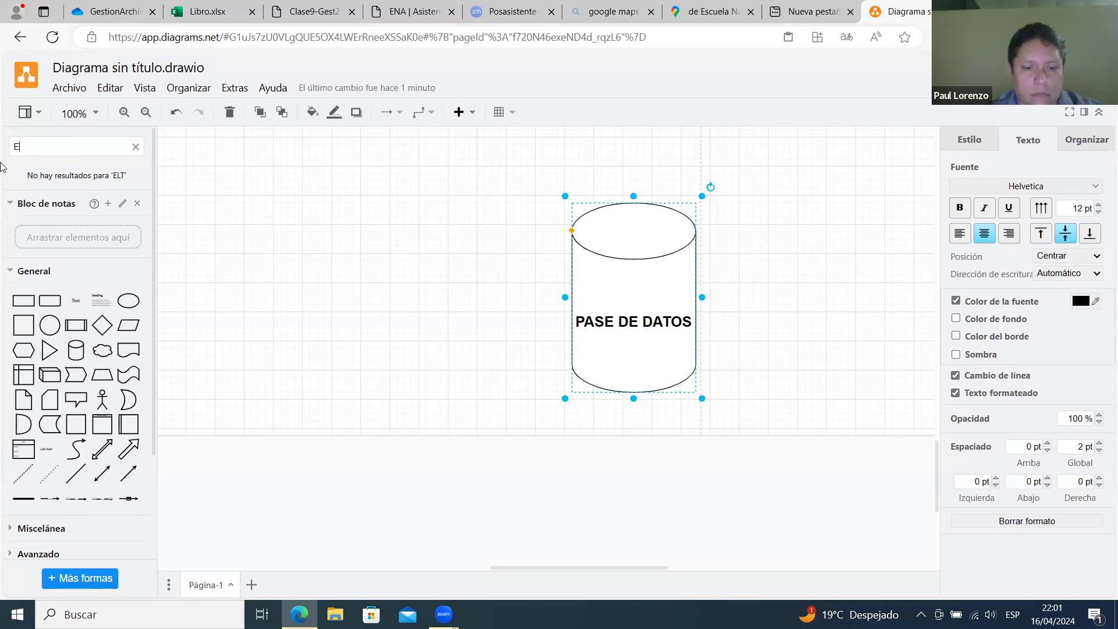
pyautogui.write('TL')
pyautogui.press('Return')
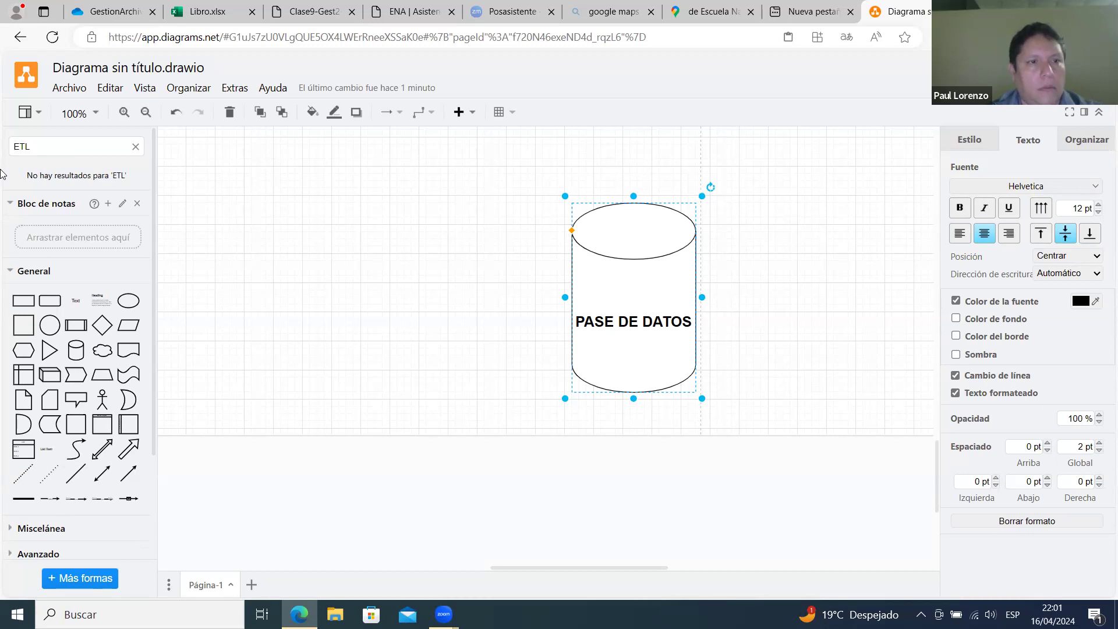
# Search shapes for 'extraction' and load all the additional matching results.
pyautogui.press('BackSpace')
pyautogui.press('BackSpace')
pyautogui.press('BackSpace')
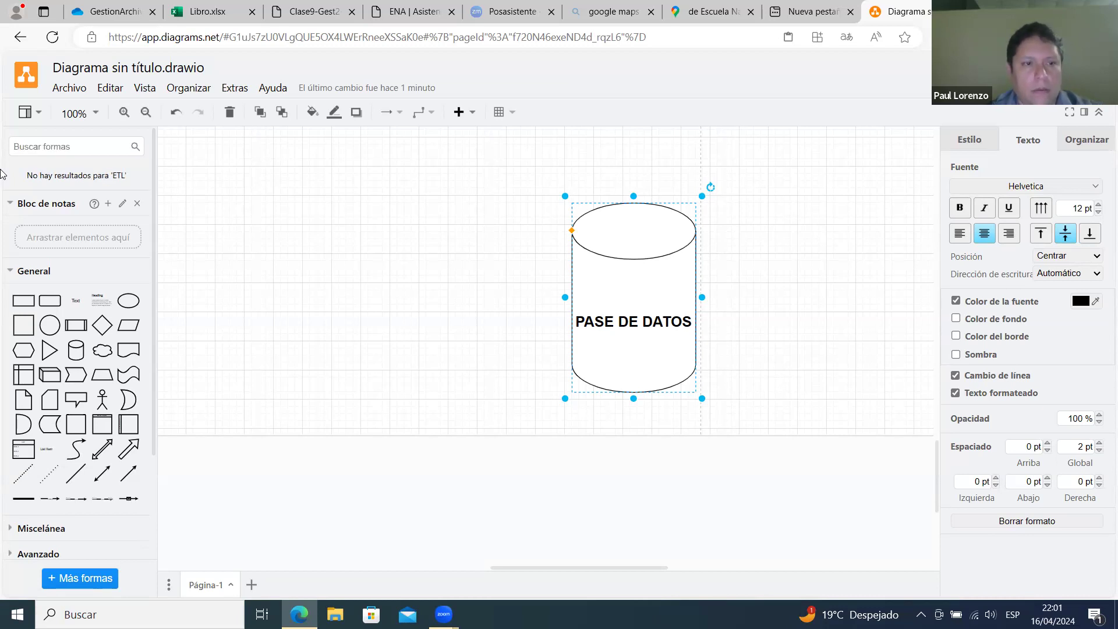
pyautogui.write('extra')
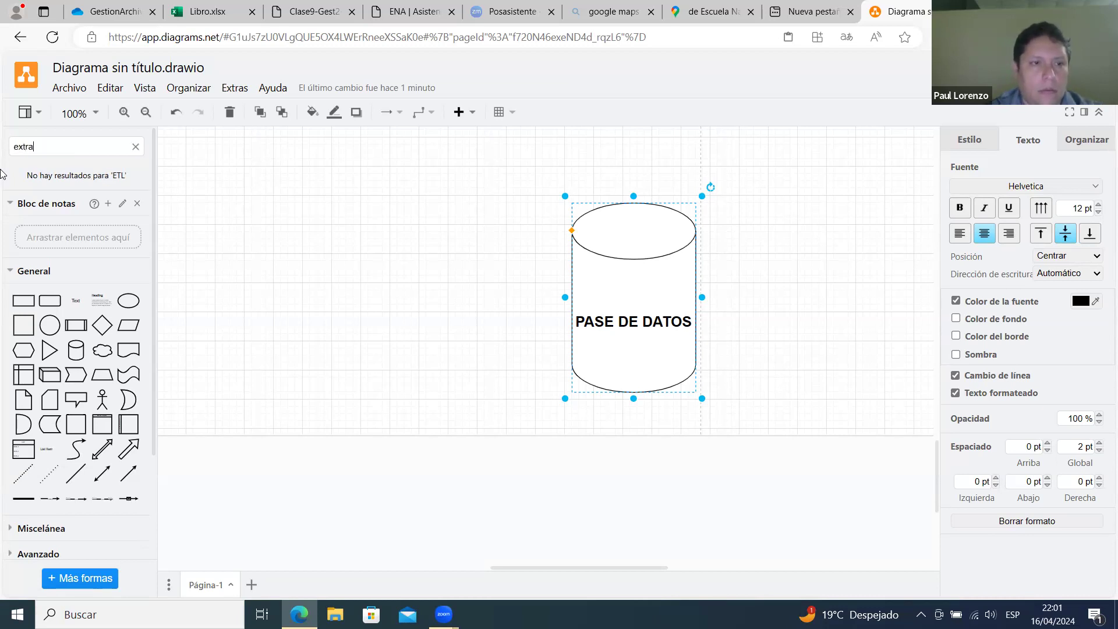
pyautogui.write('ction')
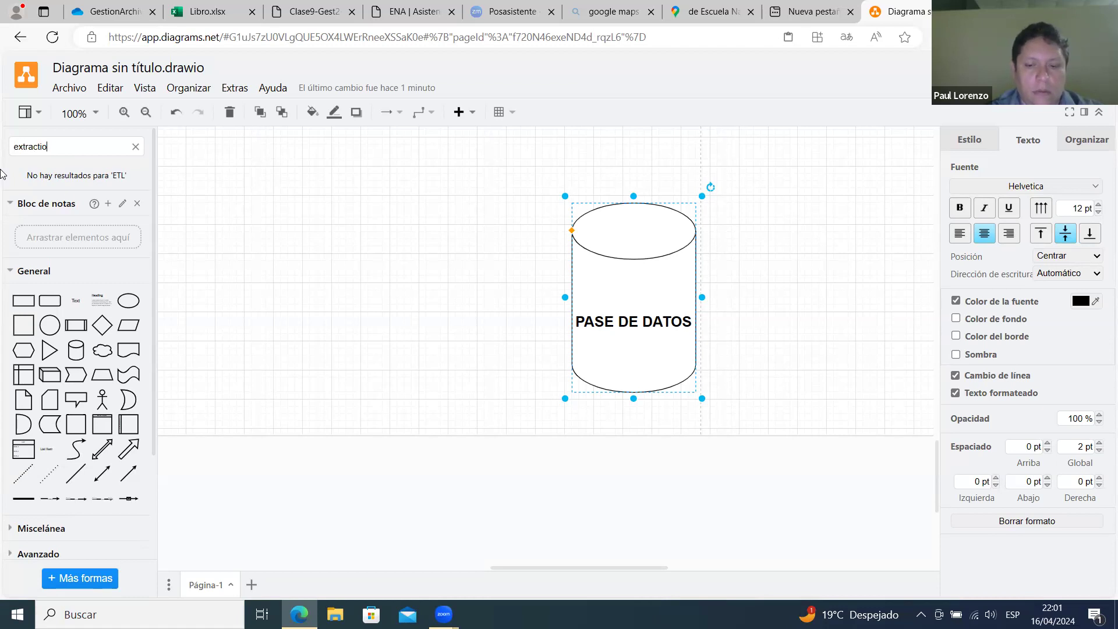
pyautogui.press('Return')
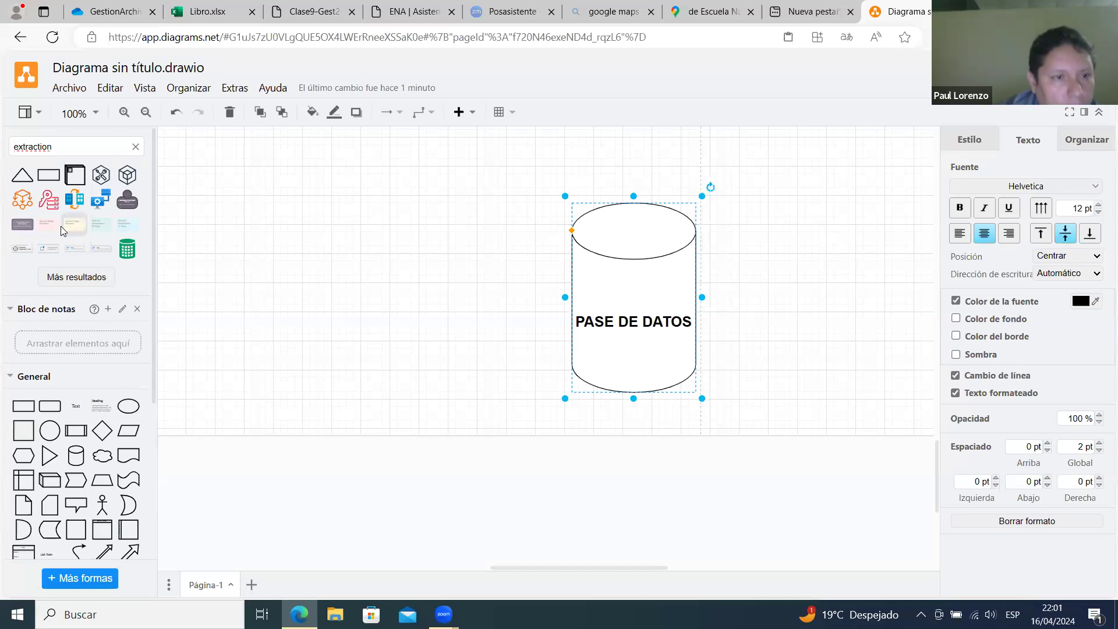
pyautogui.moveTo(27, 230)
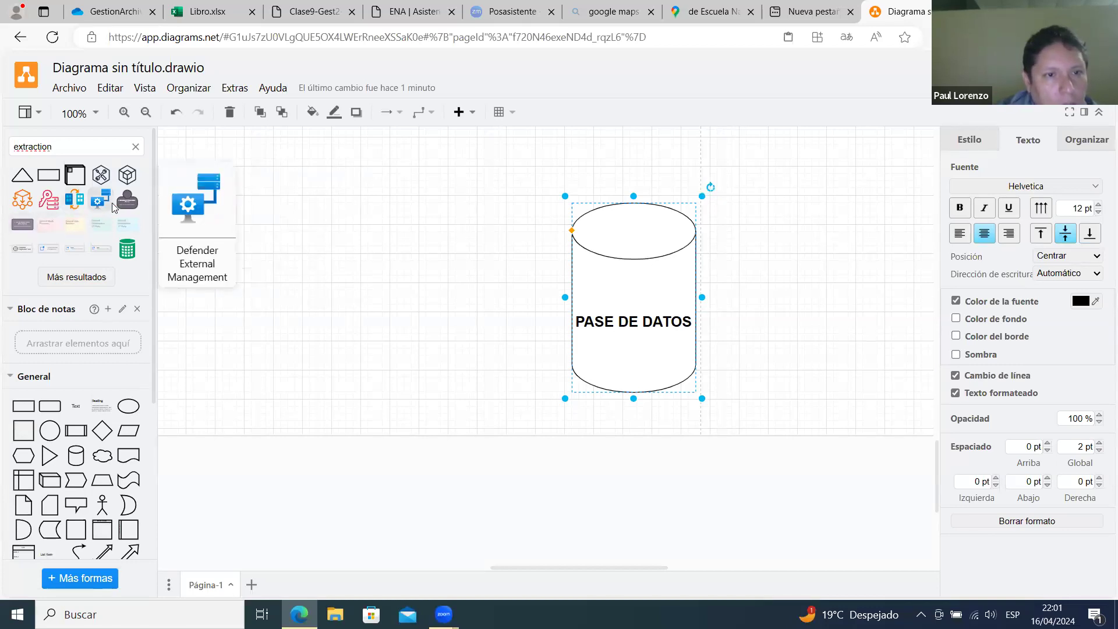
pyautogui.moveTo(127, 203)
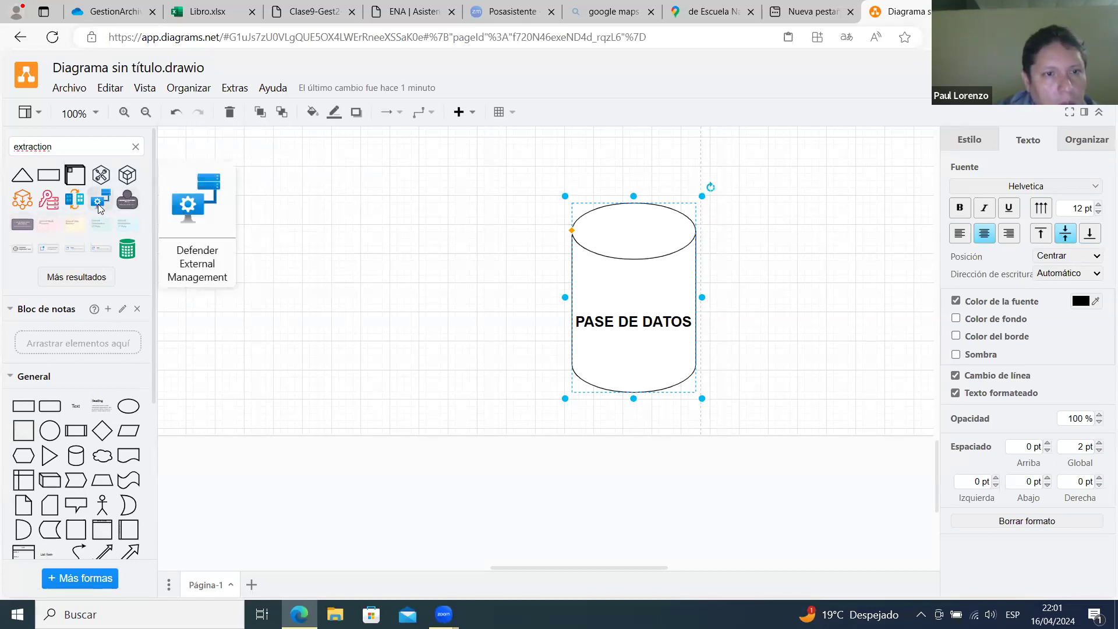
pyautogui.click(77, 278)
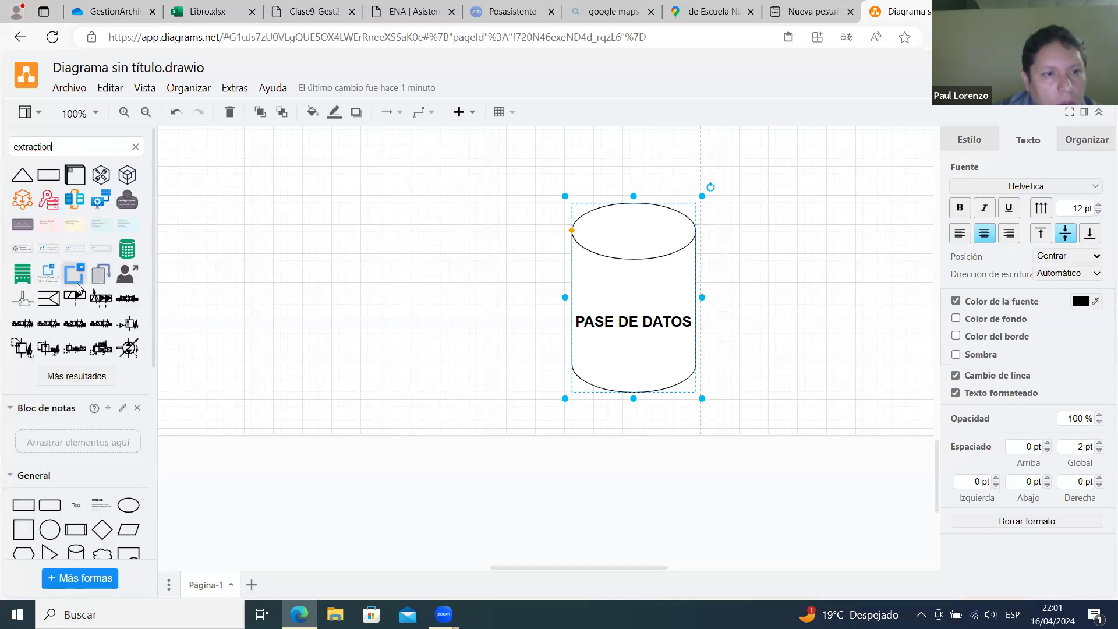
pyautogui.moveTo(107, 339)
pyautogui.click(92, 376)
pyautogui.click(99, 451)
pyautogui.scroll(-6, 115, 474)
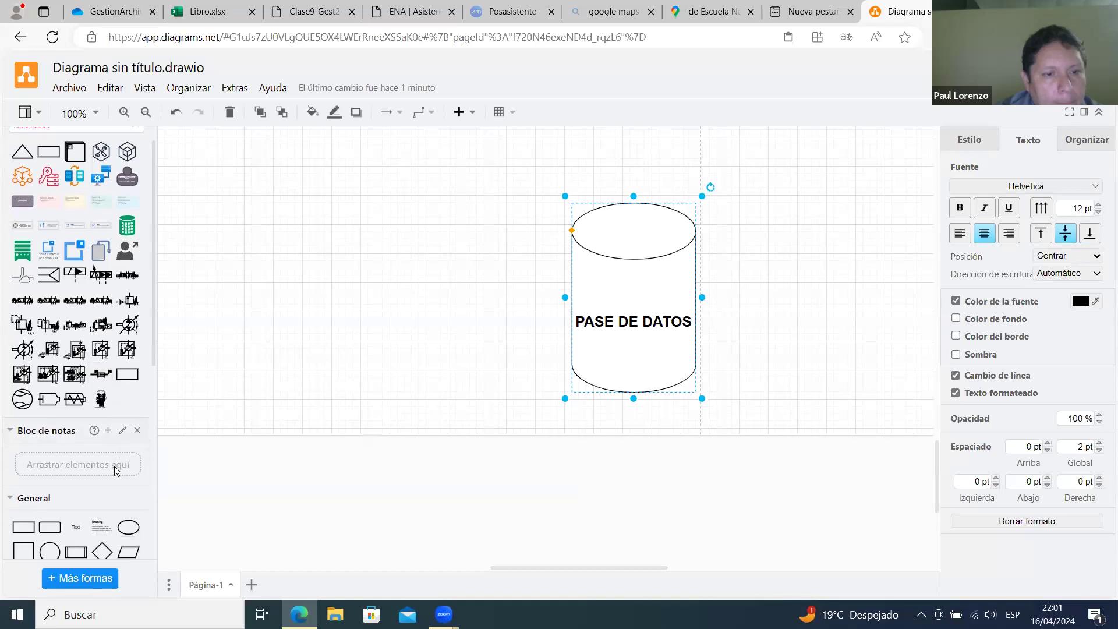
pyautogui.scroll(10, 121, 475)
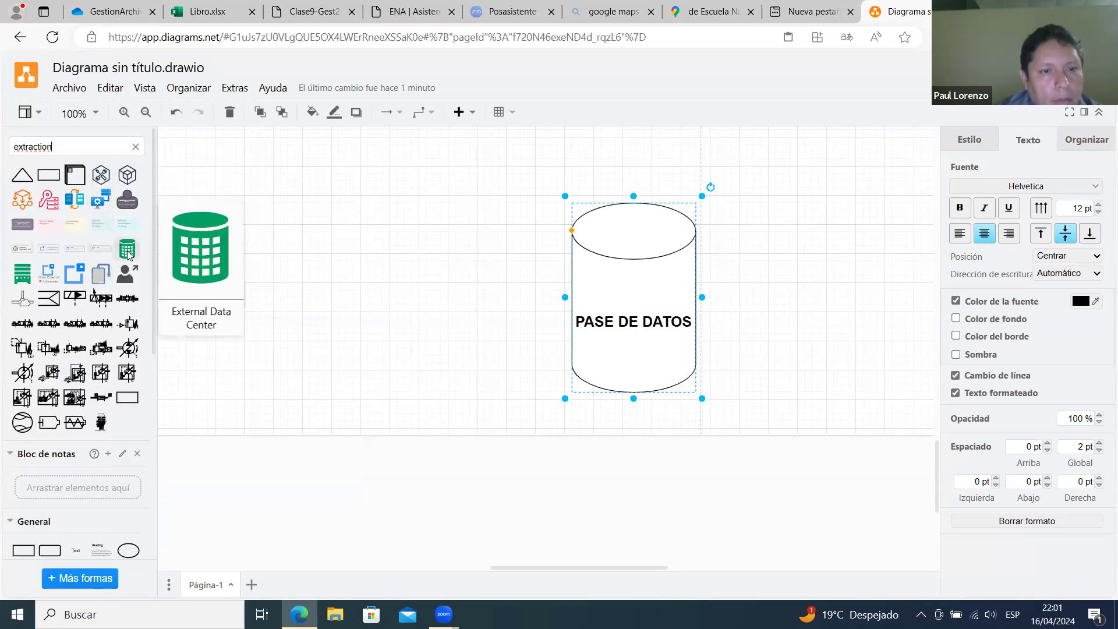
# Place an enlarged green data-center icon on the left, labelled Ministerio de Transportes.
pyautogui.moveTo(127, 250); pyautogui.dragTo(199, 240)
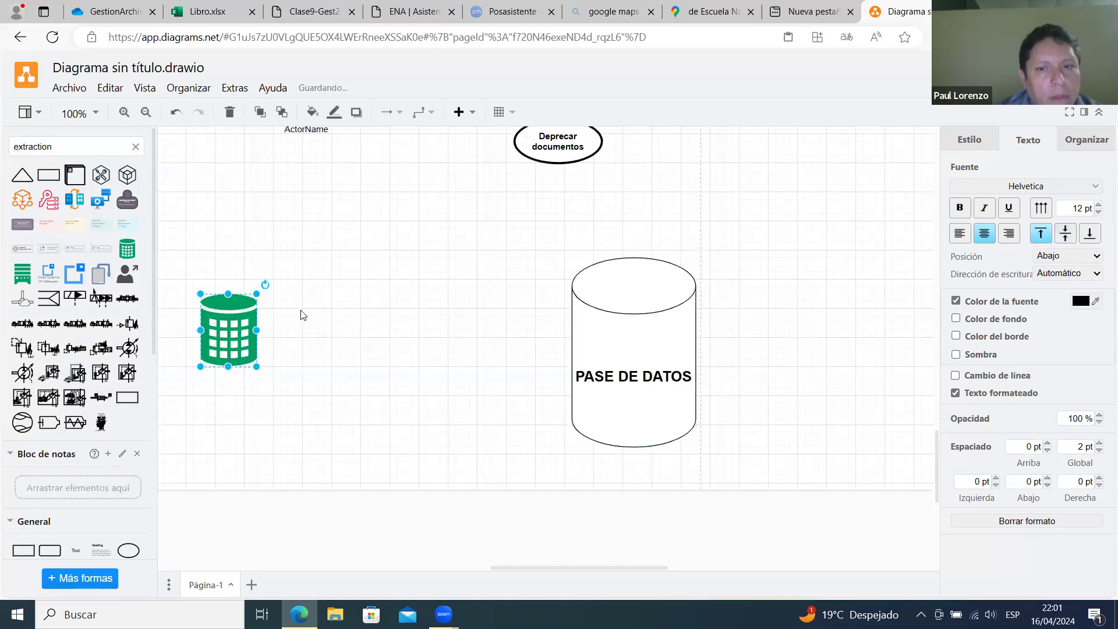
pyautogui.moveTo(238, 283); pyautogui.dragTo(279, 369)
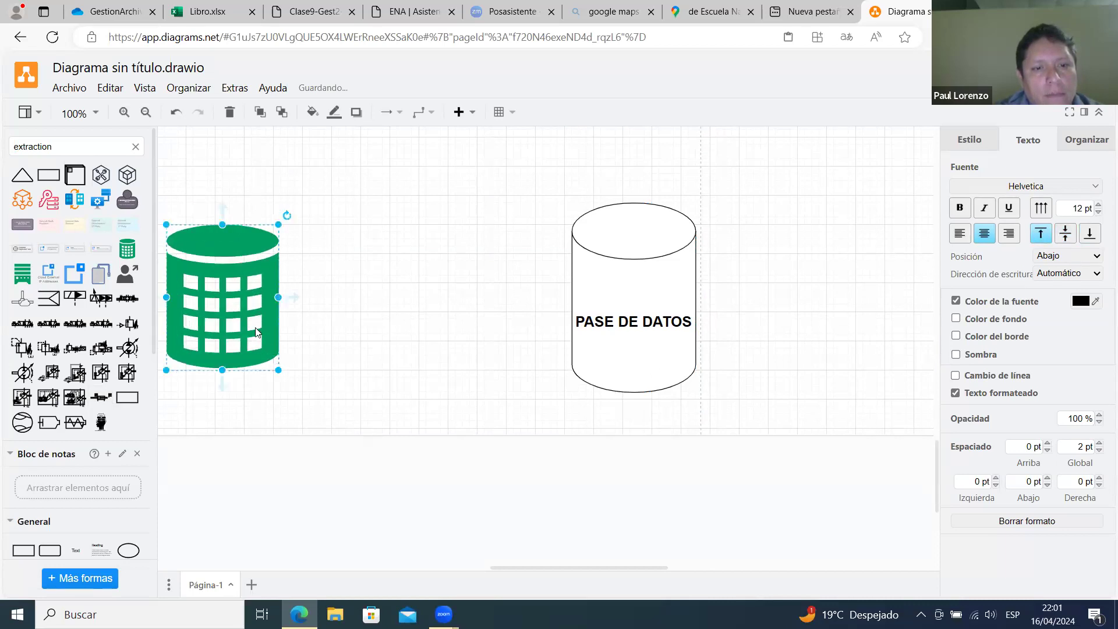
pyautogui.click(222, 384)
pyautogui.doubleClick(221, 229)
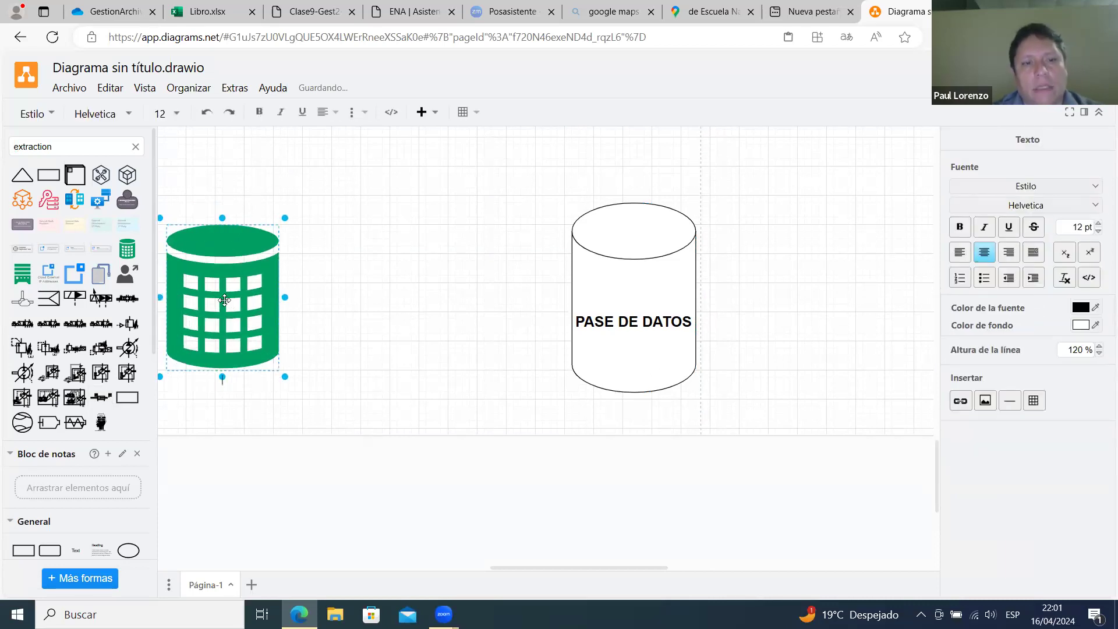
pyautogui.write('Min')
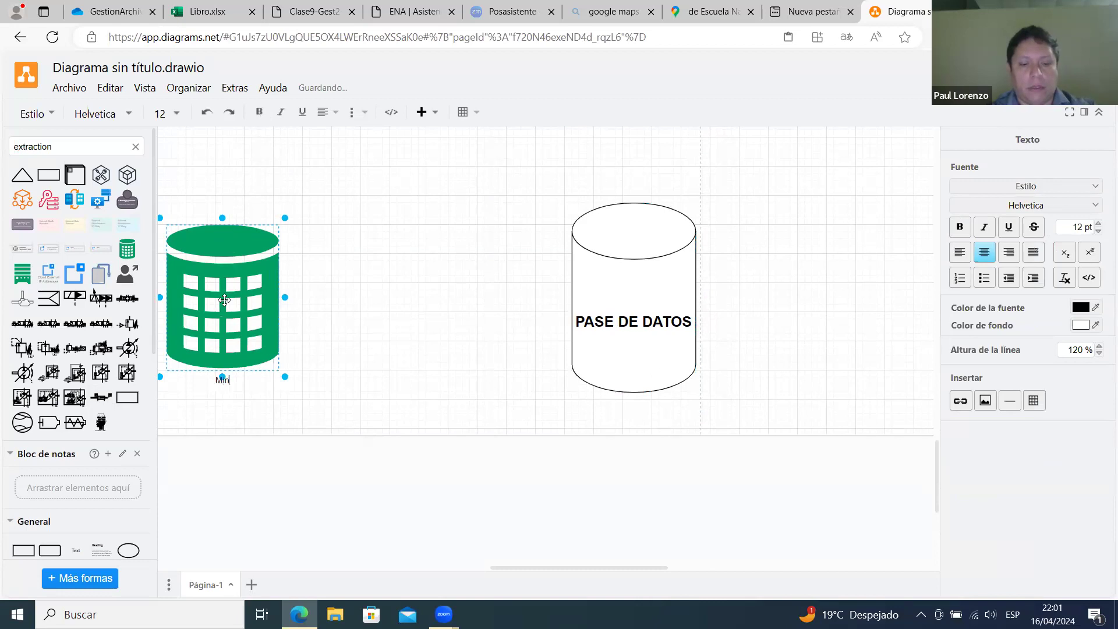
pyautogui.write('isterio')
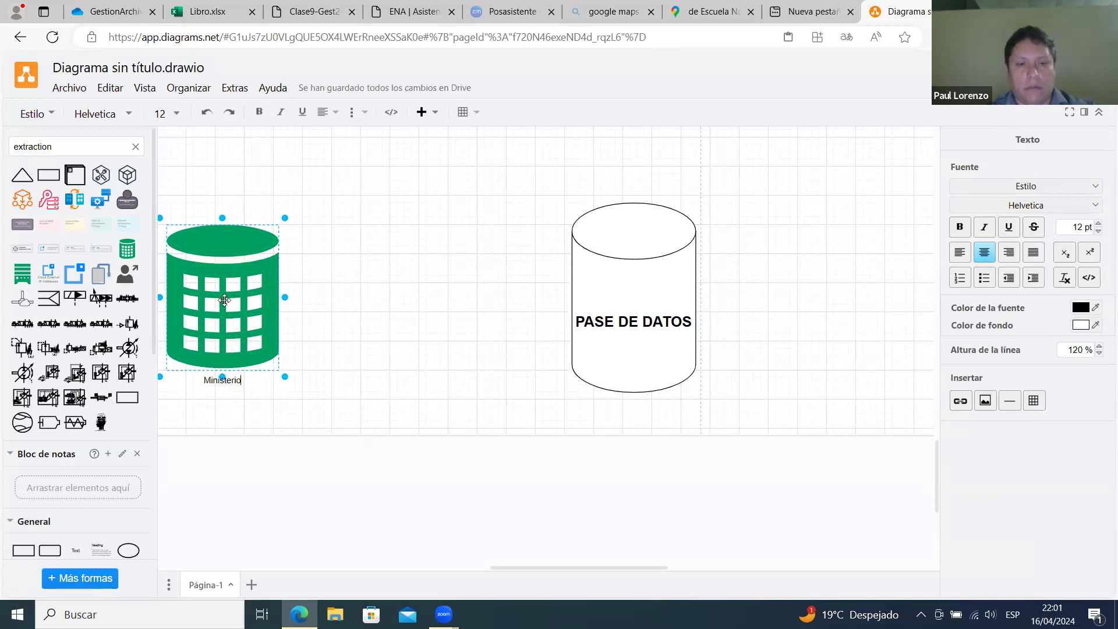
pyautogui.write(' de Trans')
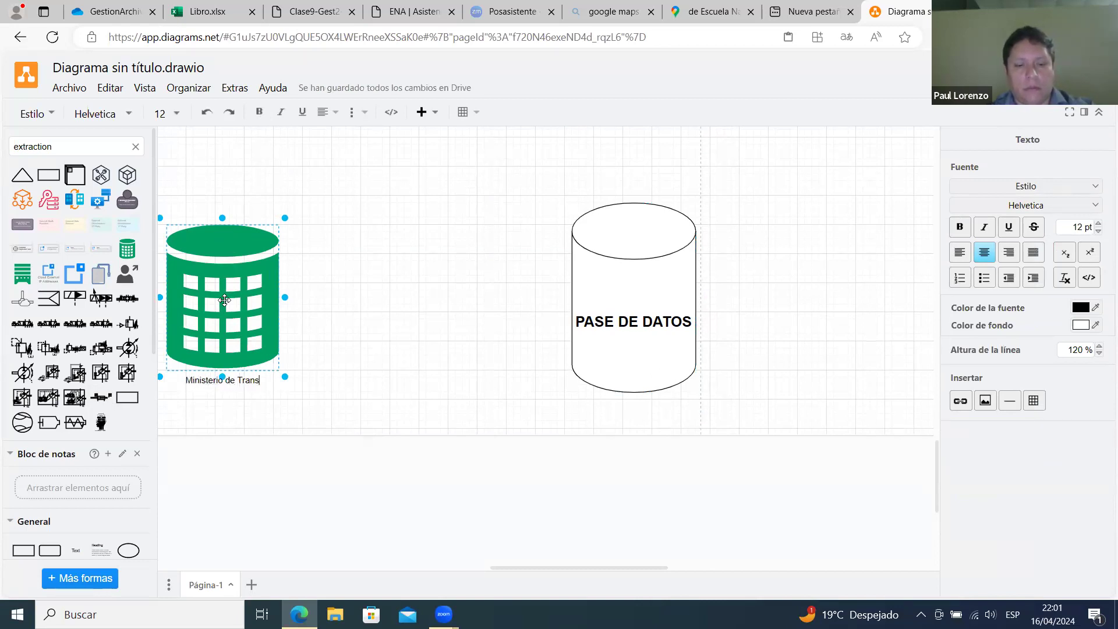
pyautogui.write('portes')
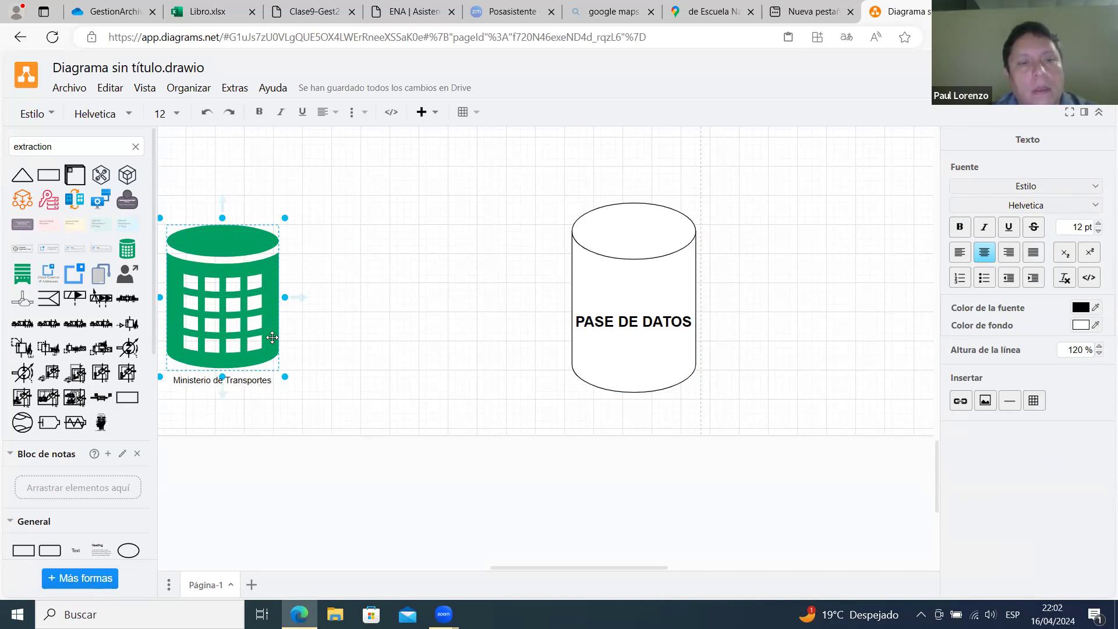
pyautogui.click(314, 418)
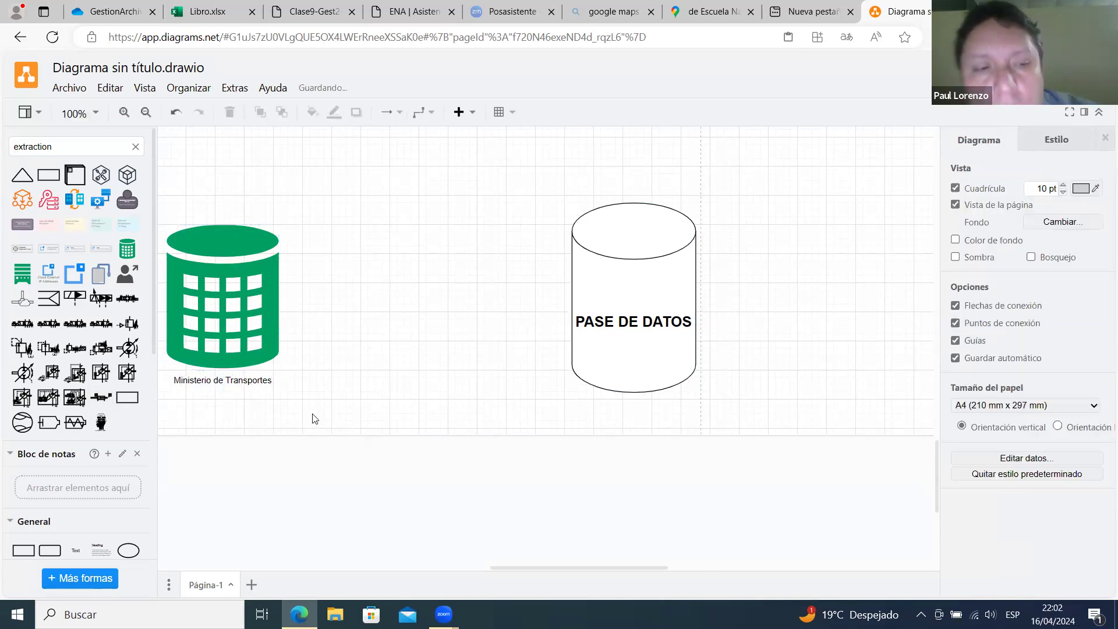
# Make the Ministerio de Transportes label bold at 15 pt.
pyautogui.click(246, 359)
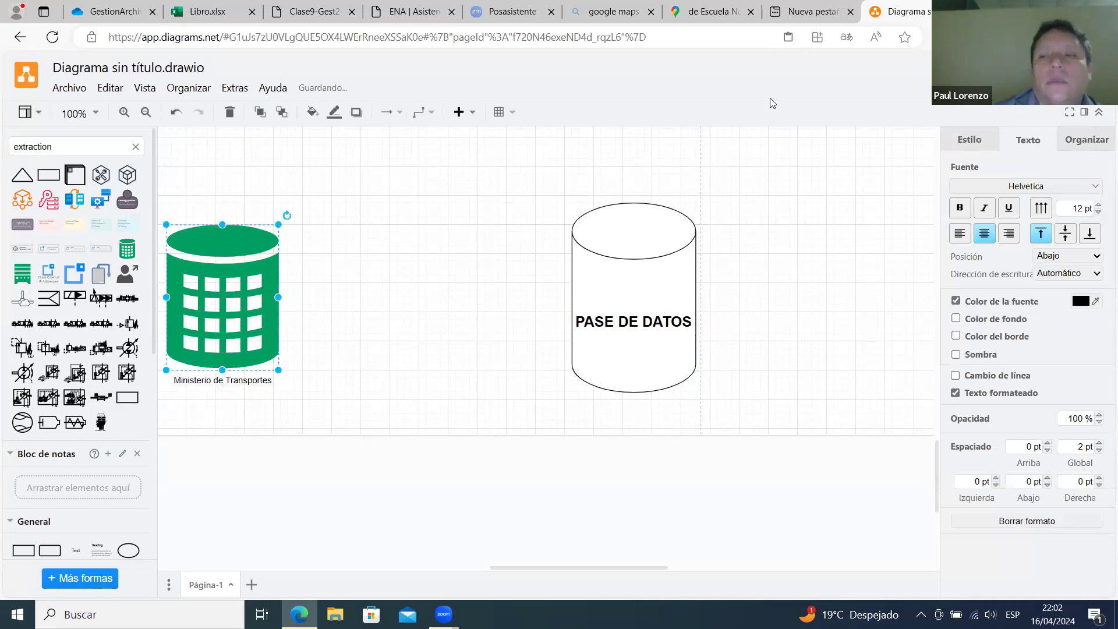
pyautogui.click(959, 208)
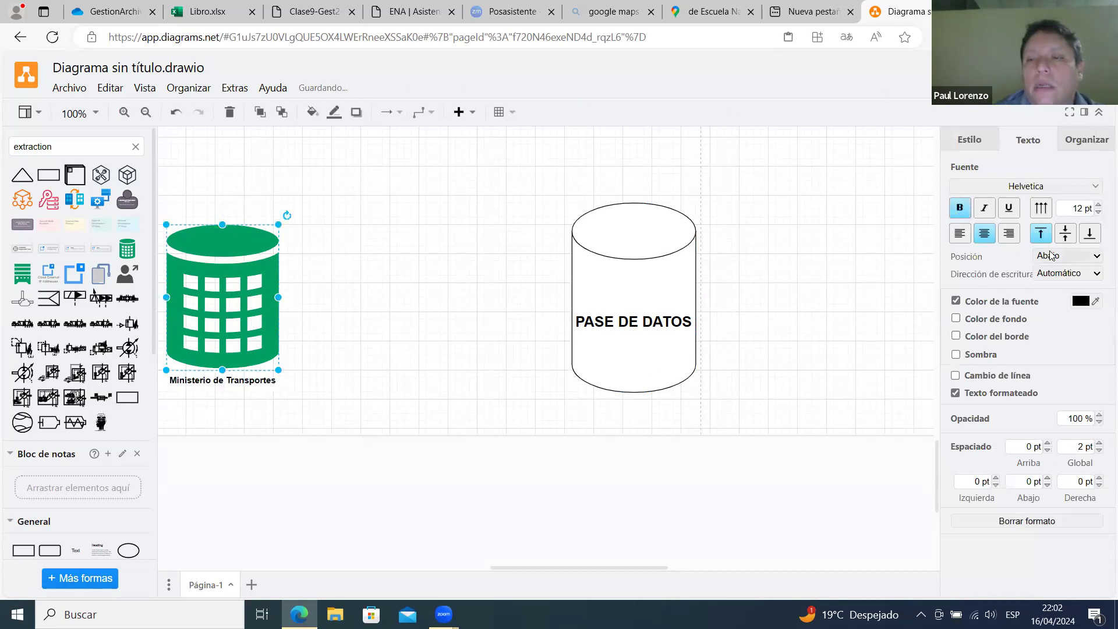
pyautogui.click(1098, 205)
pyautogui.click(1098, 205)
pyautogui.click(1099, 205)
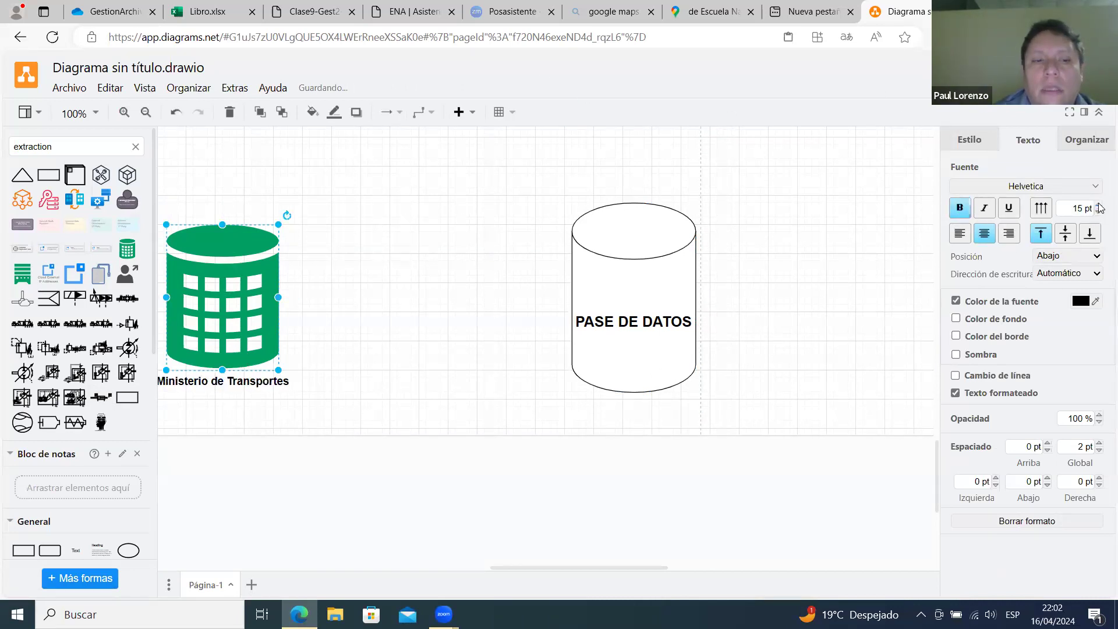
pyautogui.click(369, 263)
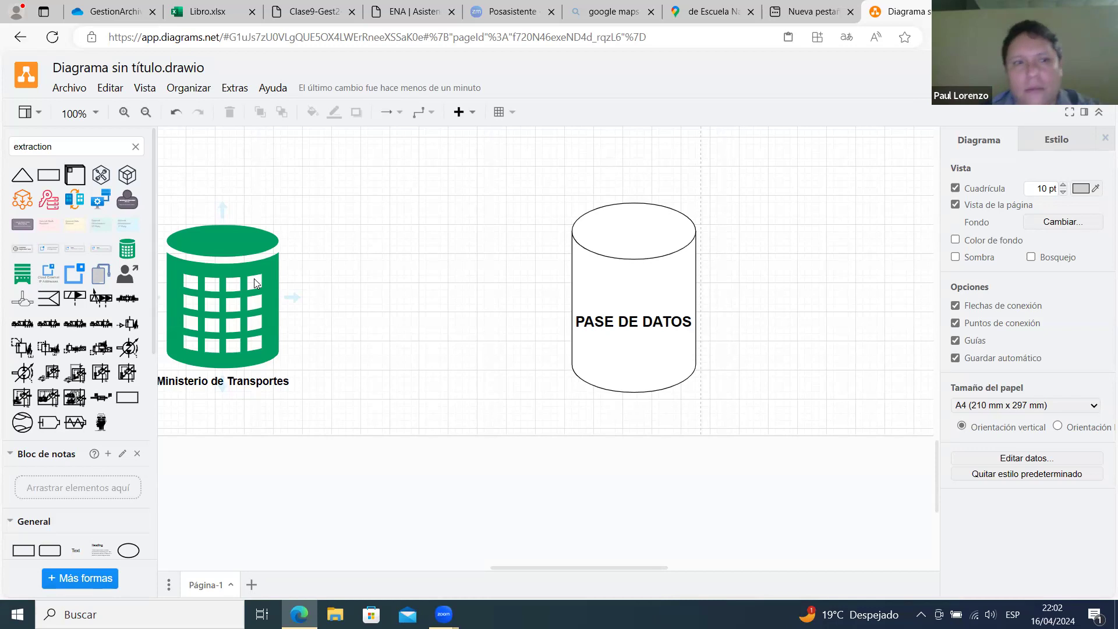
# Search shapes for 'process' and place an enlarged gears icon between the two data icons.
pyautogui.moveTo(84, 182)
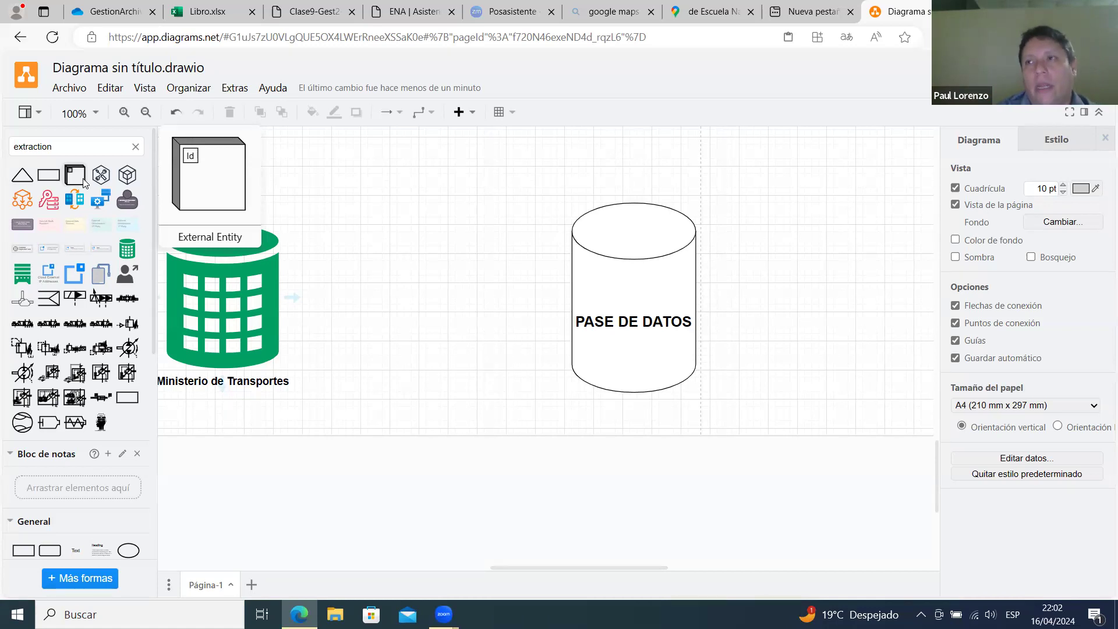
pyautogui.moveTo(78, 146); pyautogui.dragTo(2, 142)
pyautogui.write('process')
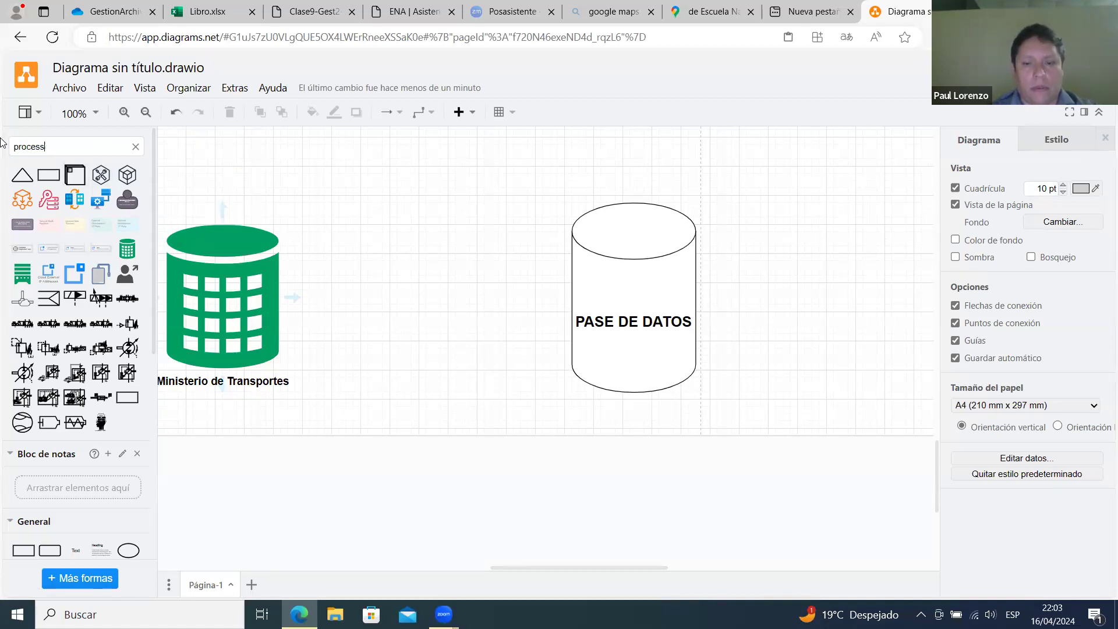
pyautogui.press('Return')
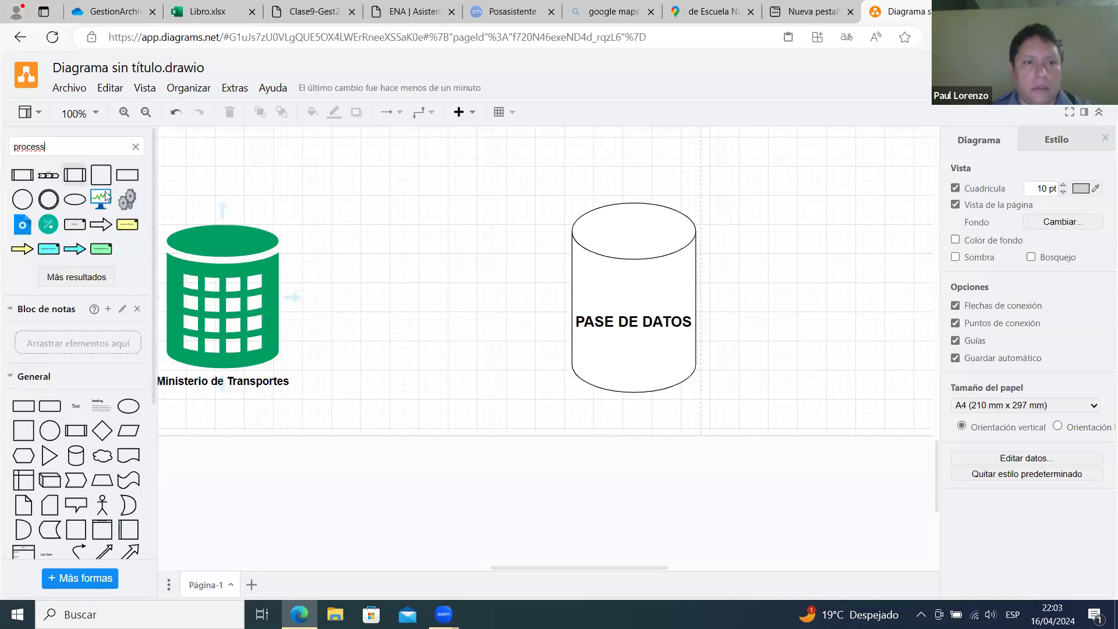
pyautogui.moveTo(137, 199); pyautogui.dragTo(387, 256)
pyautogui.moveTo(419, 294); pyautogui.dragTo(460, 341)
# Label the gears ETL in bold 15 pt.
pyautogui.doubleClick(438, 315)
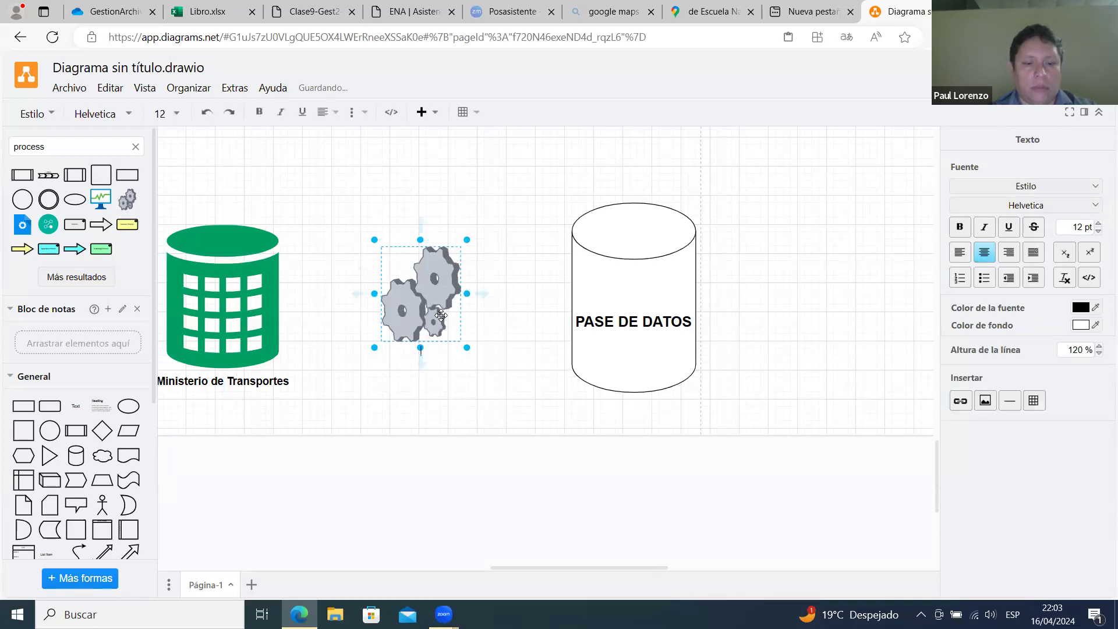
pyautogui.write('ETL')
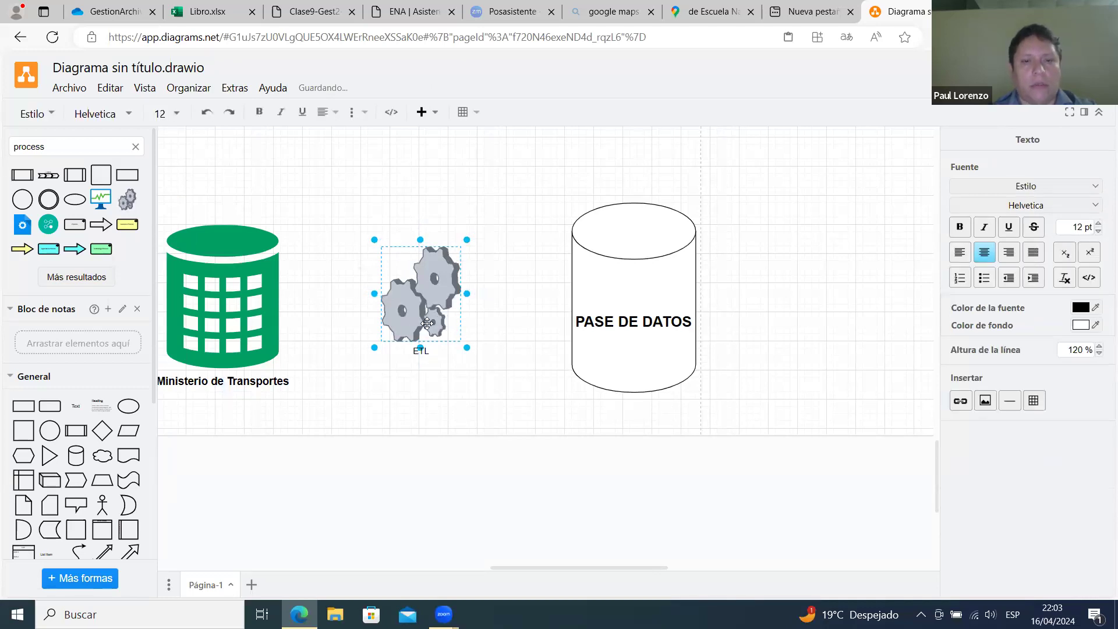
pyautogui.click(426, 323)
pyautogui.click(957, 210)
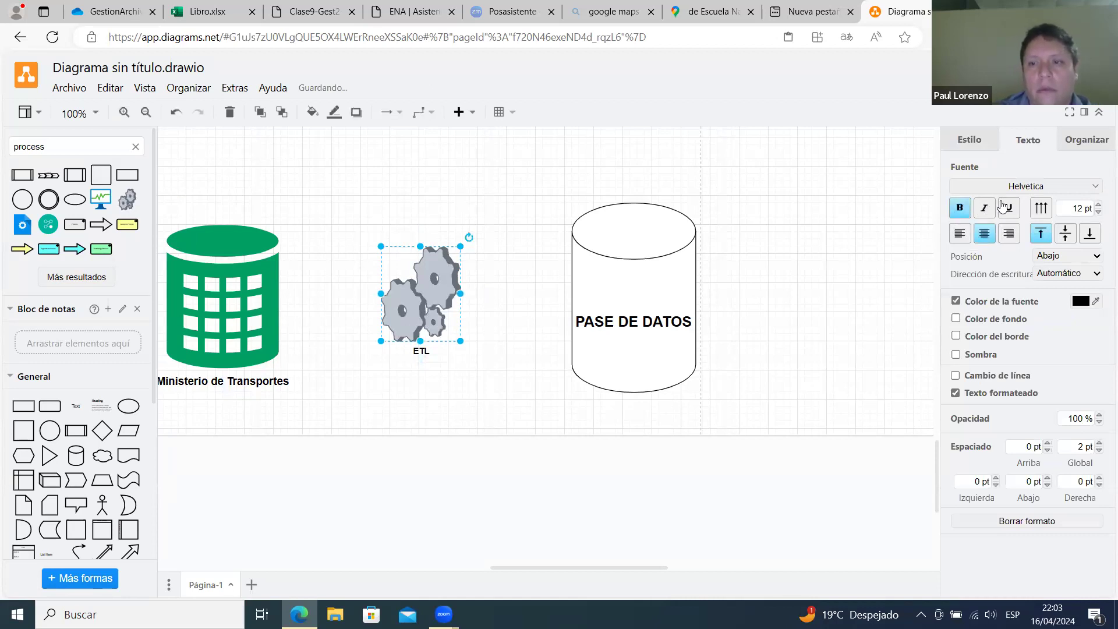
pyautogui.click(1098, 205)
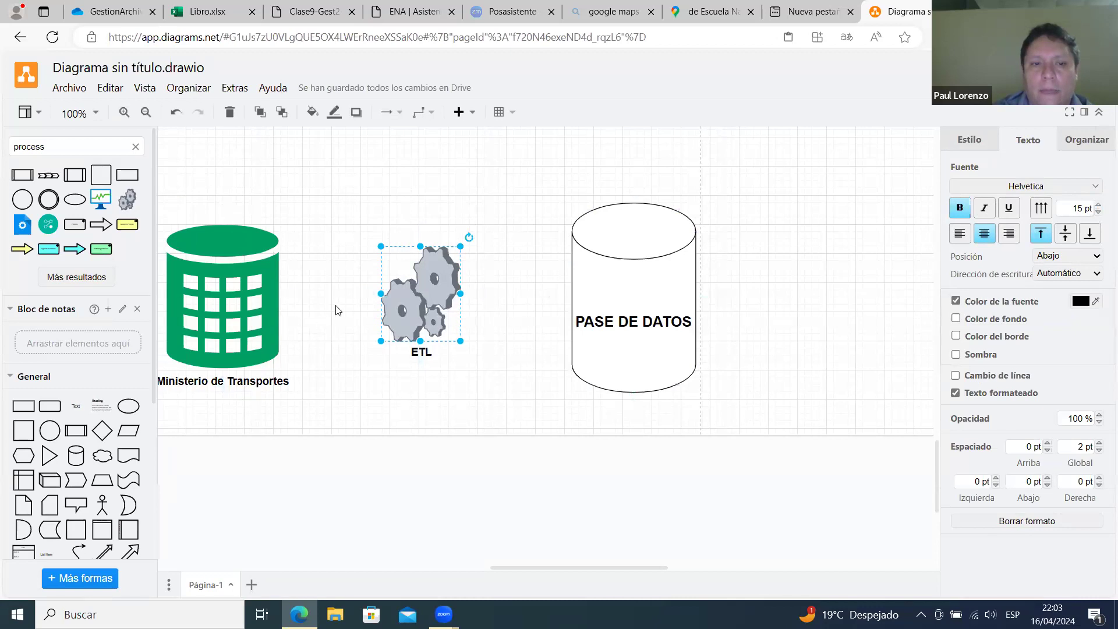
pyautogui.click(275, 277)
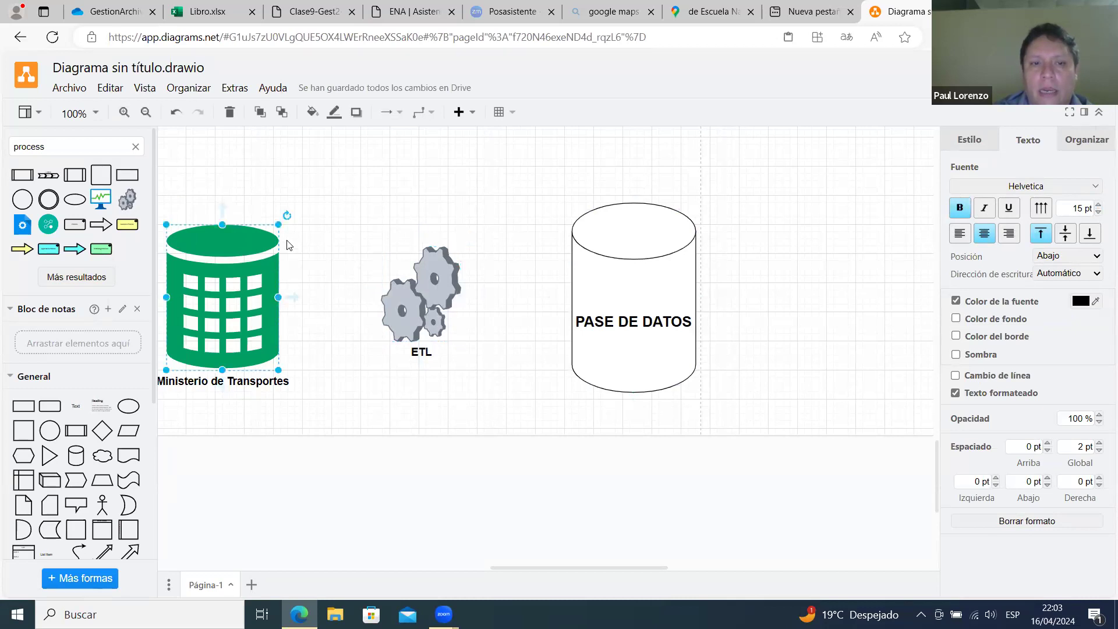
# Draw an arrow from the ministry icon to the gears and label it EXTRAE.
pyautogui.moveTo(291, 297); pyautogui.dragTo(384, 294)
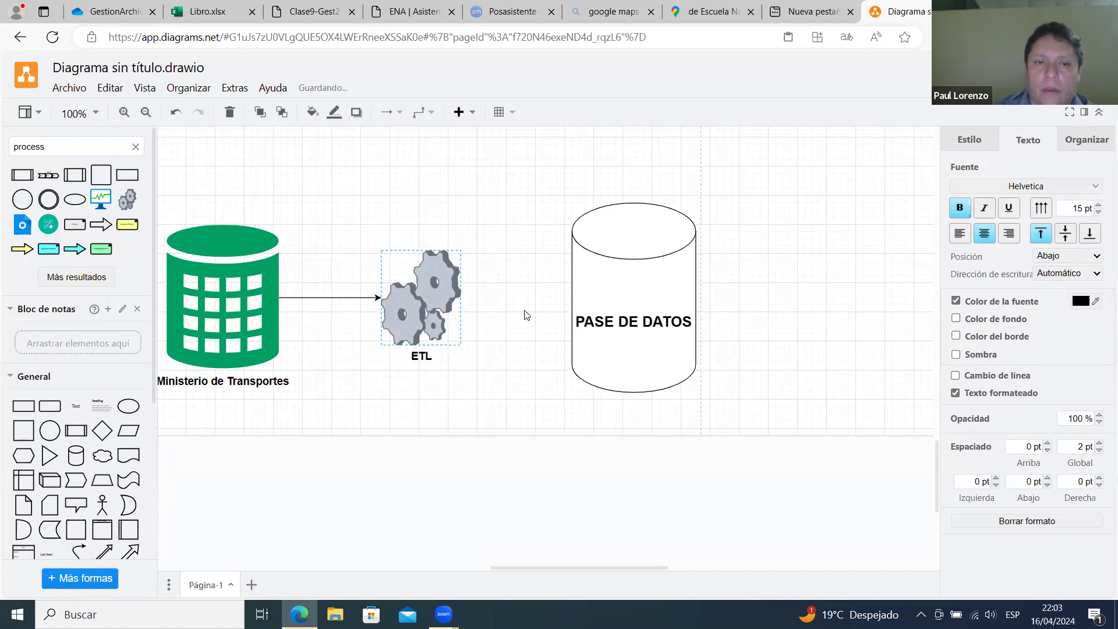
pyautogui.doubleClick(348, 297)
pyautogui.write('EXTRAE')
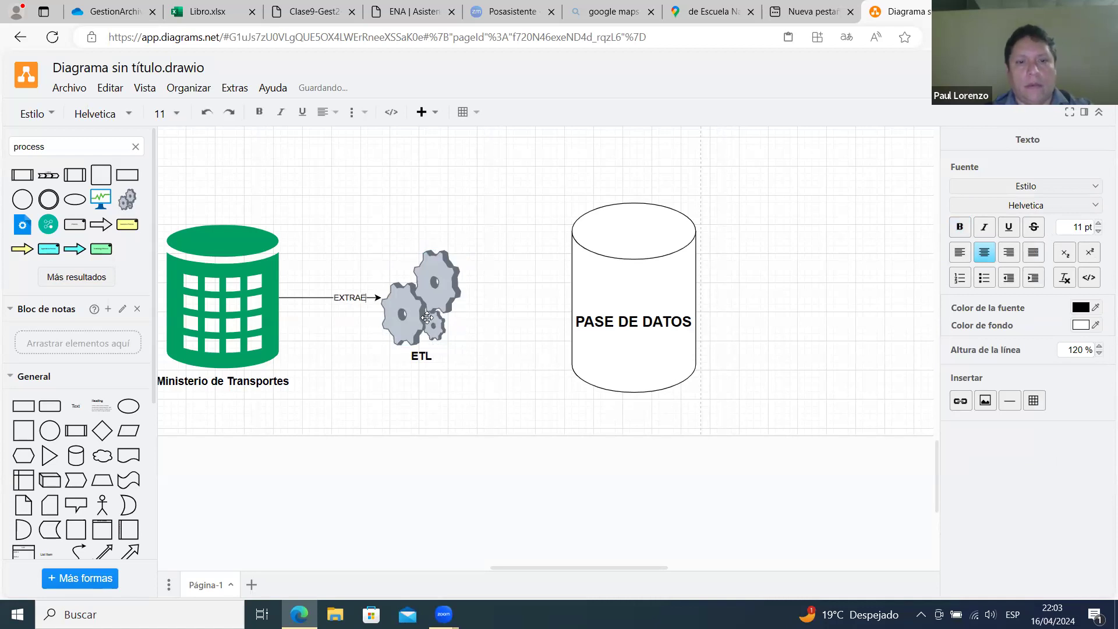
pyautogui.click(333, 333)
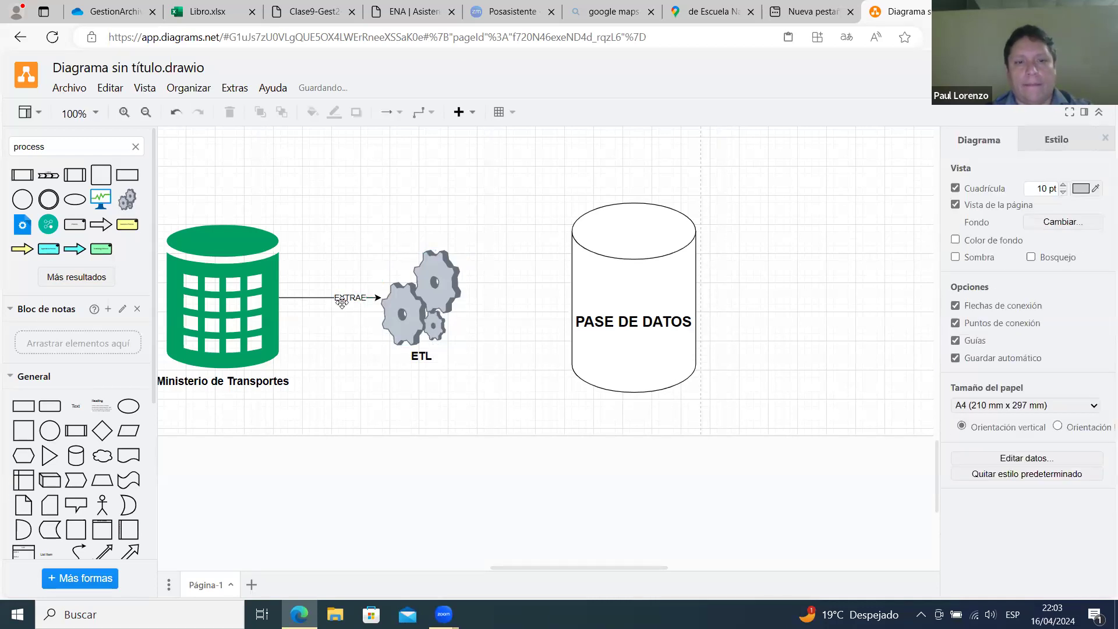
pyautogui.click(347, 295)
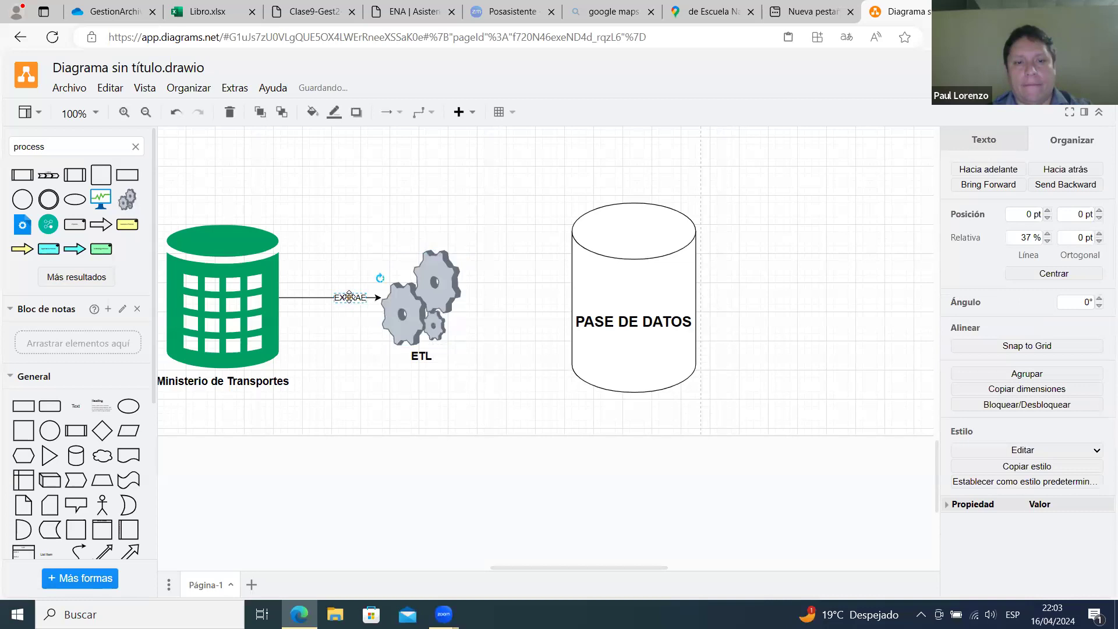
pyautogui.click(347, 297)
pyautogui.click(1089, 209)
# Remove an accidentally added gears copy, restoring the original diagram.
pyautogui.click(444, 281)
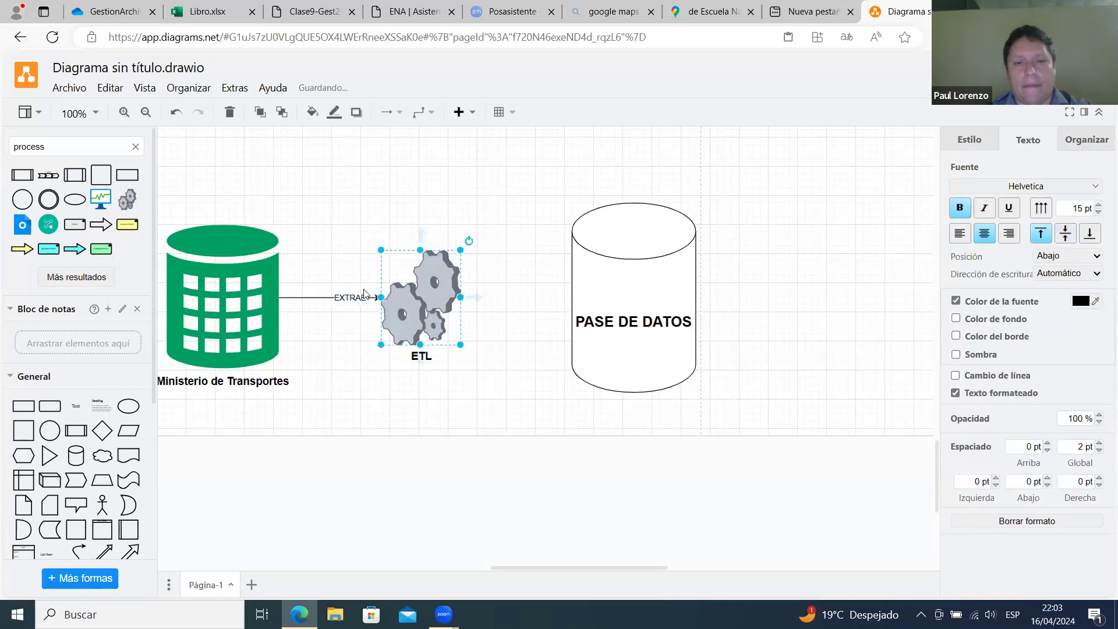
pyautogui.click(358, 298)
pyautogui.click(358, 294)
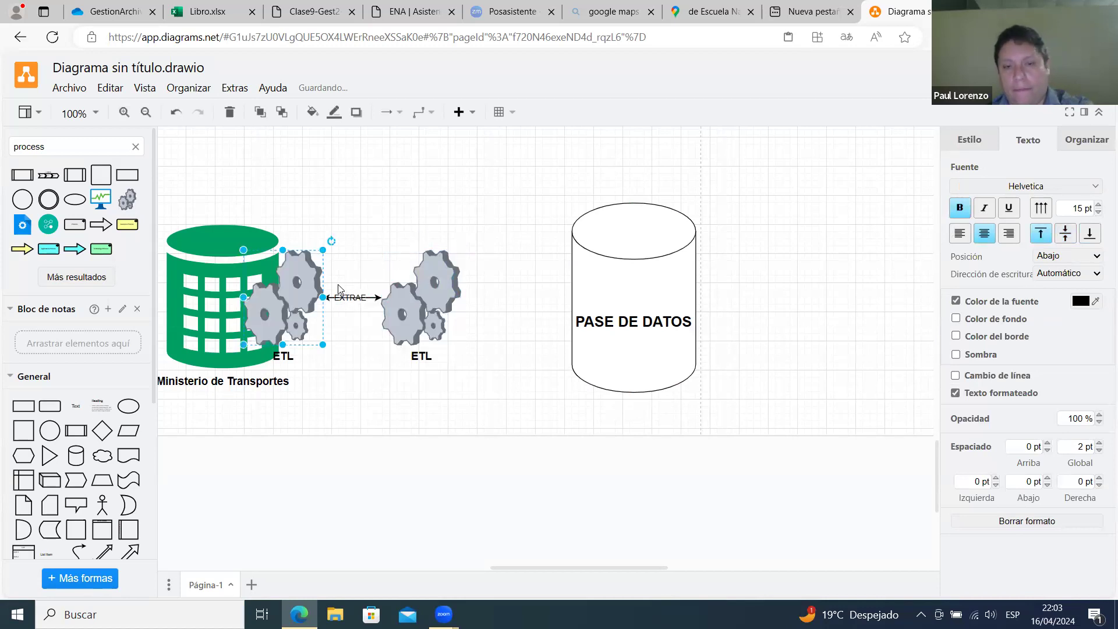
pyautogui.press('Delete')
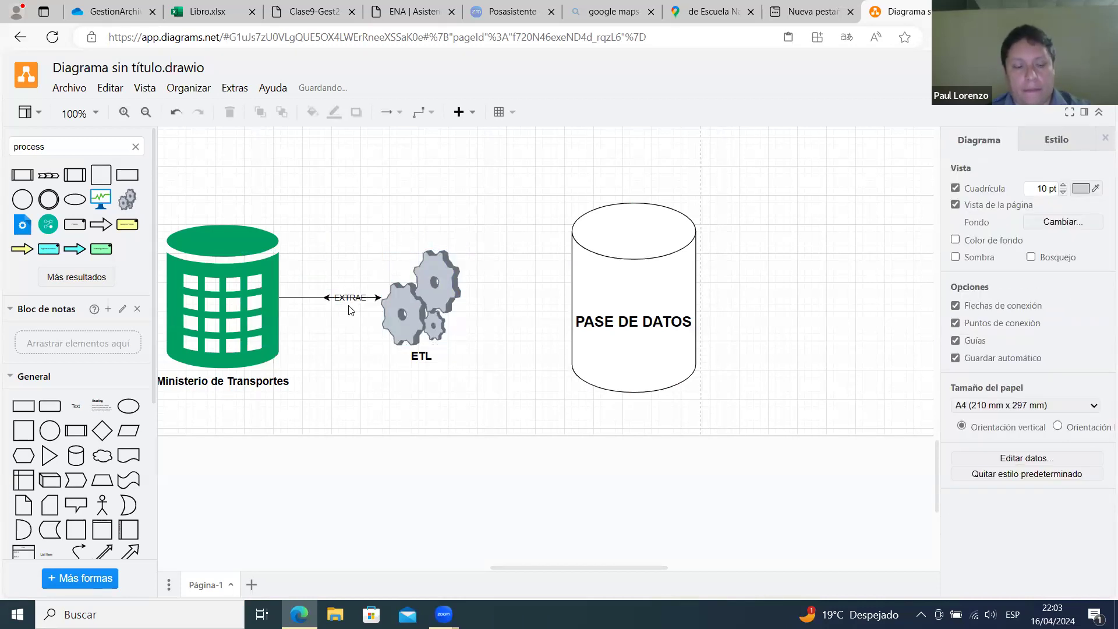
pyautogui.hotkey('ctrl', 'z')
pyautogui.hotkey('ctrl', 'z')
# Make the EXTRAE label bold at 15 pt.
pyautogui.click(350, 299)
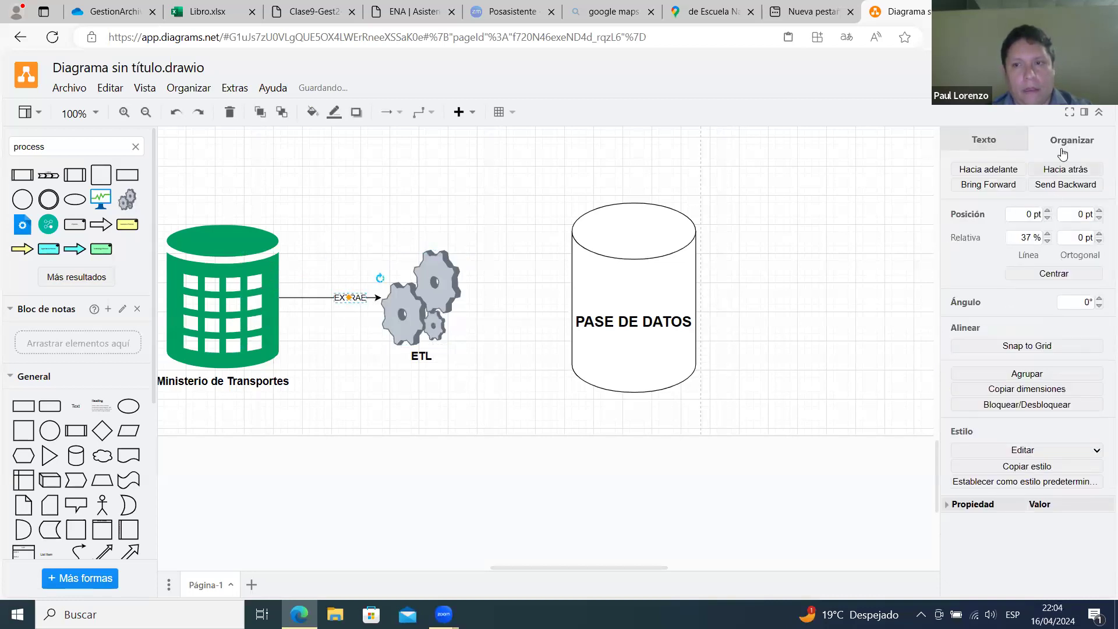
pyautogui.click(999, 149)
pyautogui.click(960, 210)
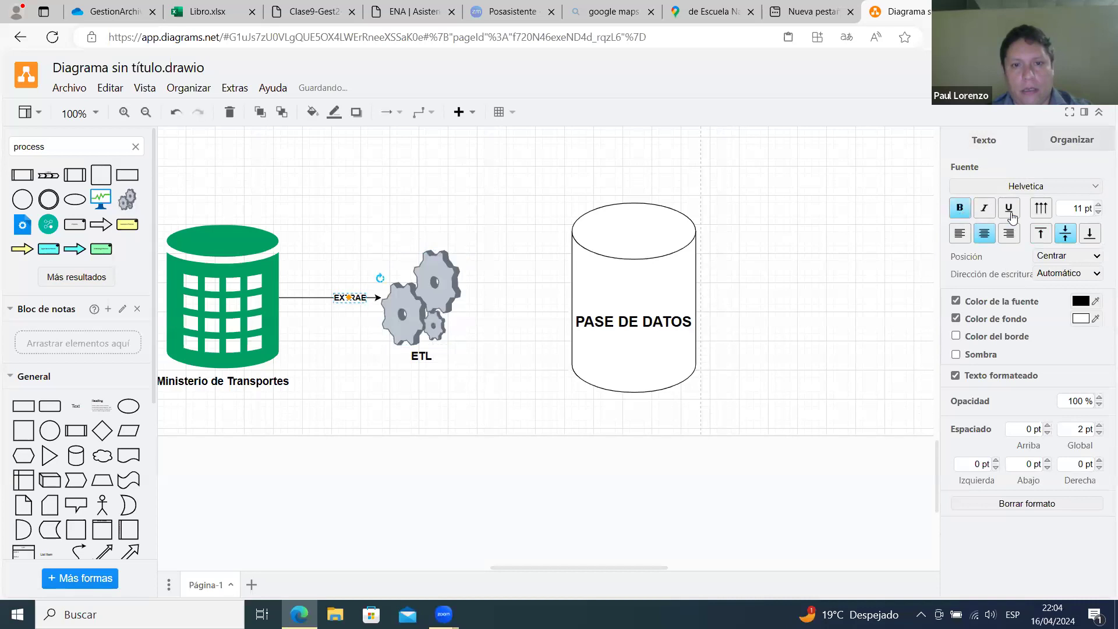
pyautogui.click(1098, 205)
pyautogui.click(1099, 205)
pyautogui.click(1098, 205)
pyautogui.click(1098, 205)
pyautogui.click(451, 292)
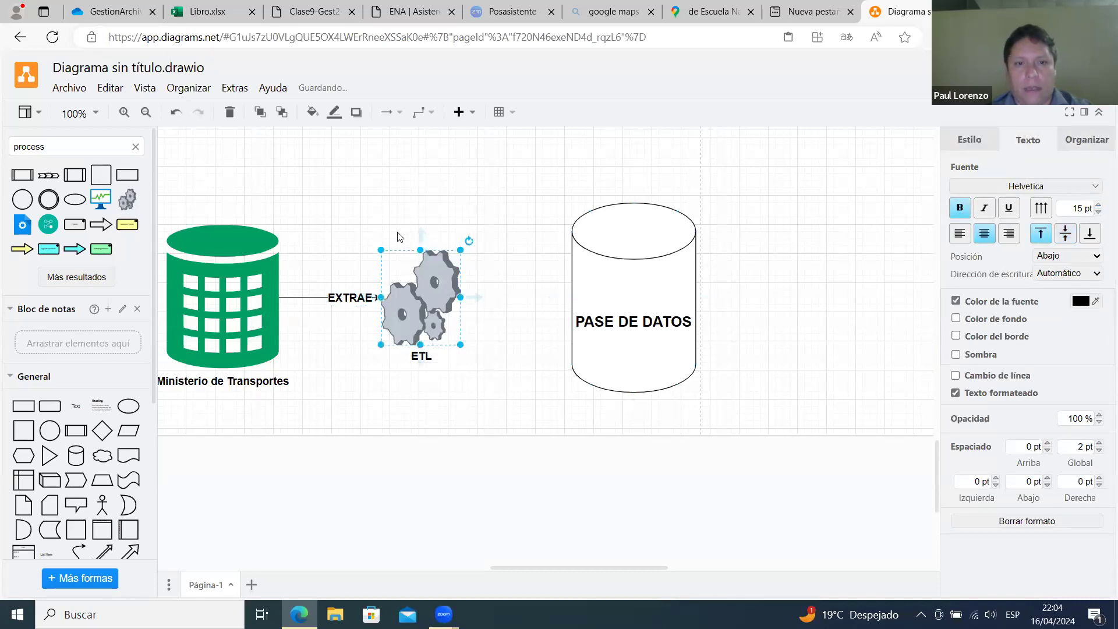
# Add a free text box above the gears reading TRANSORMA.
pyautogui.moveTo(76, 406); pyautogui.dragTo(434, 231)
pyautogui.doubleClick(434, 230)
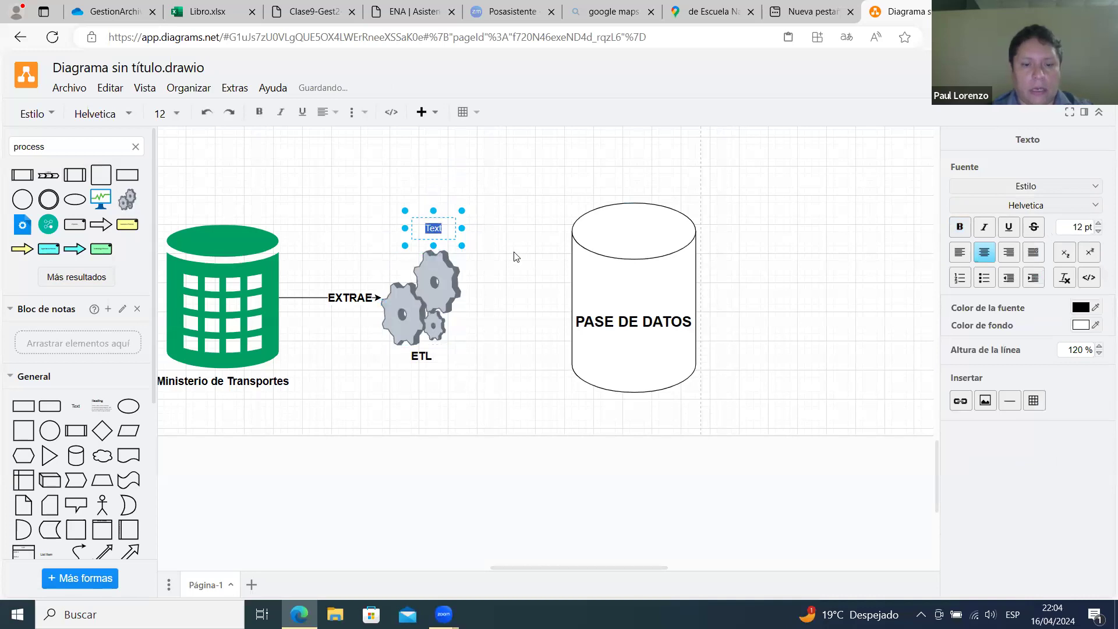
pyautogui.write('TRANS')
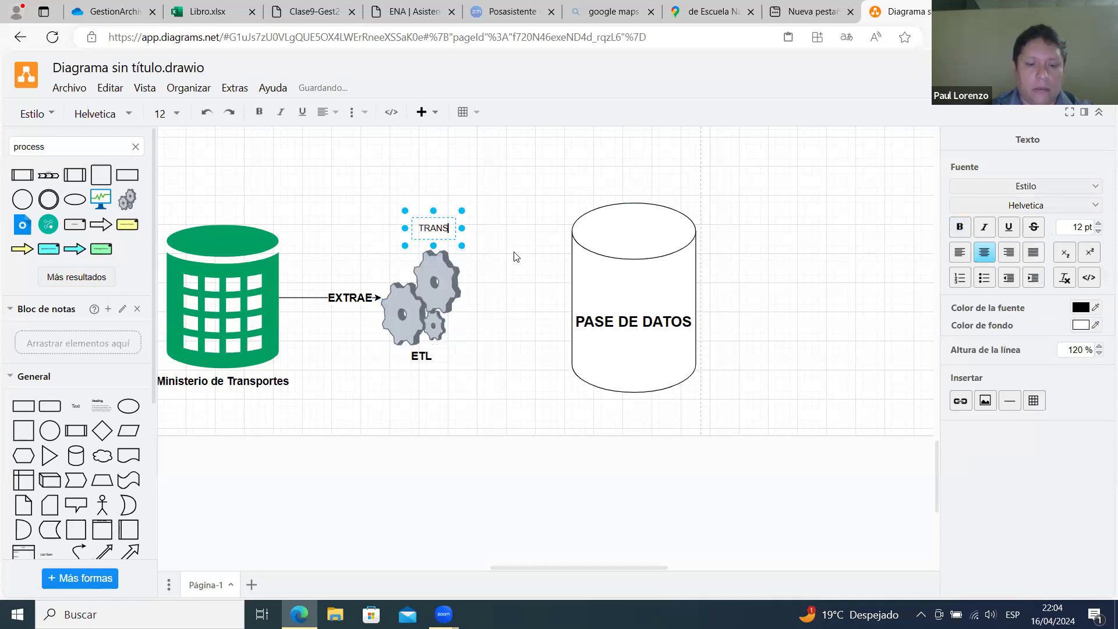
pyautogui.write('ORMA')
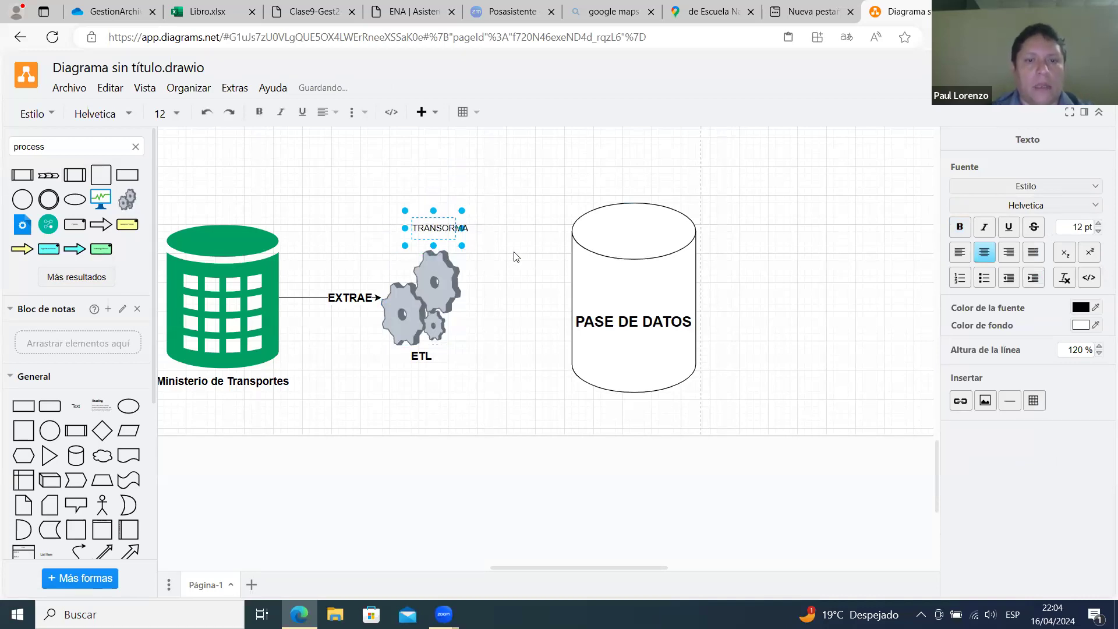
pyautogui.press('Escape')
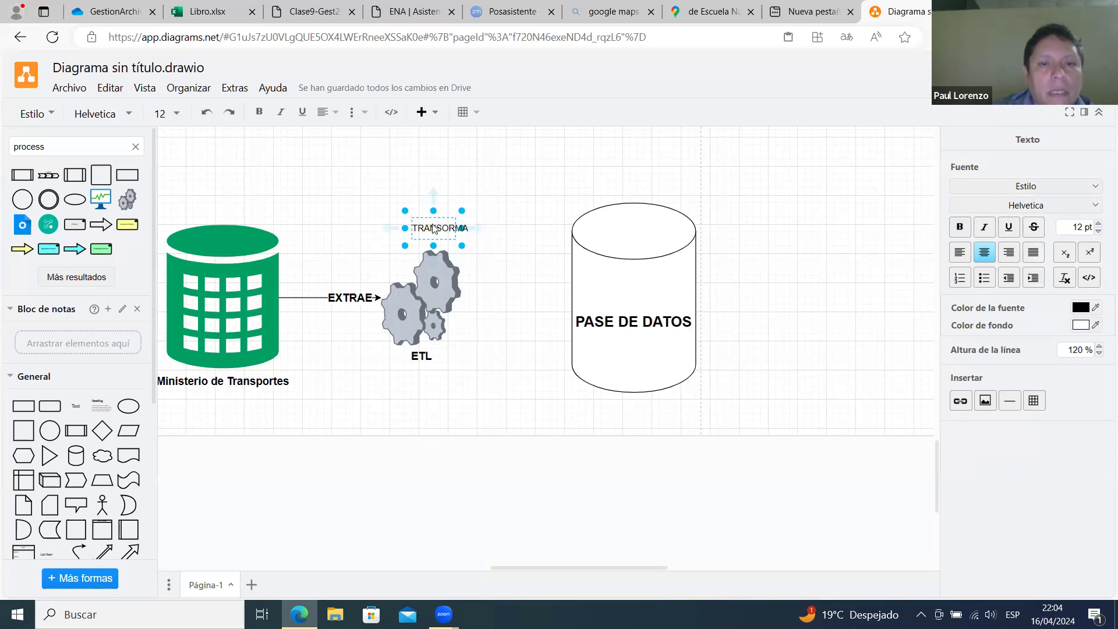
# Make TRANSORMA bold at 15 pt and widen its text box.
pyautogui.doubleClick(432, 228)
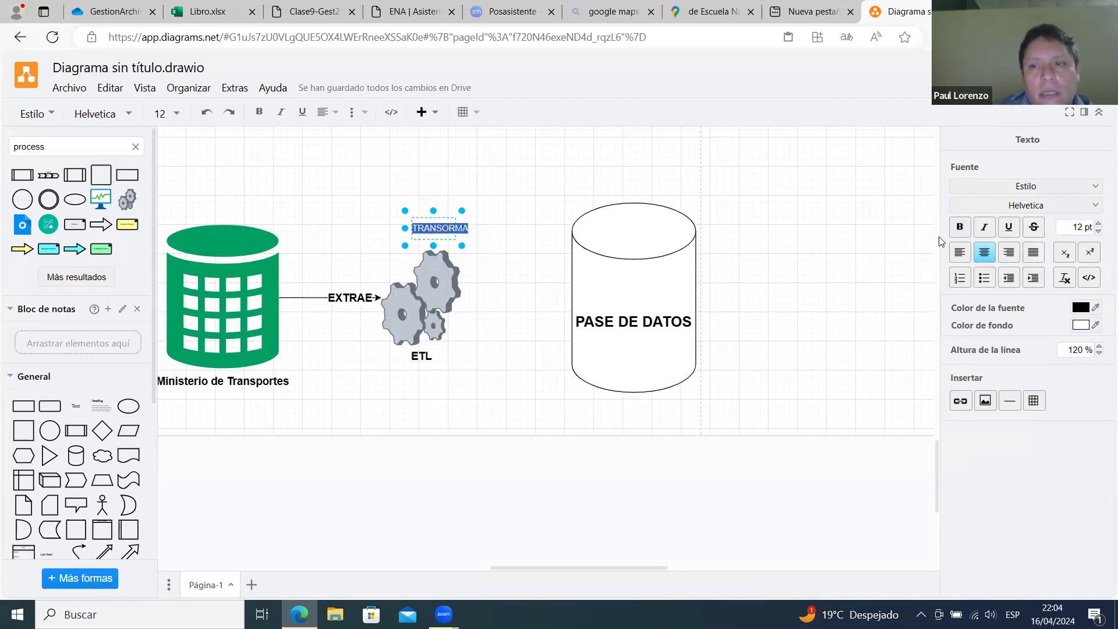
pyautogui.click(960, 231)
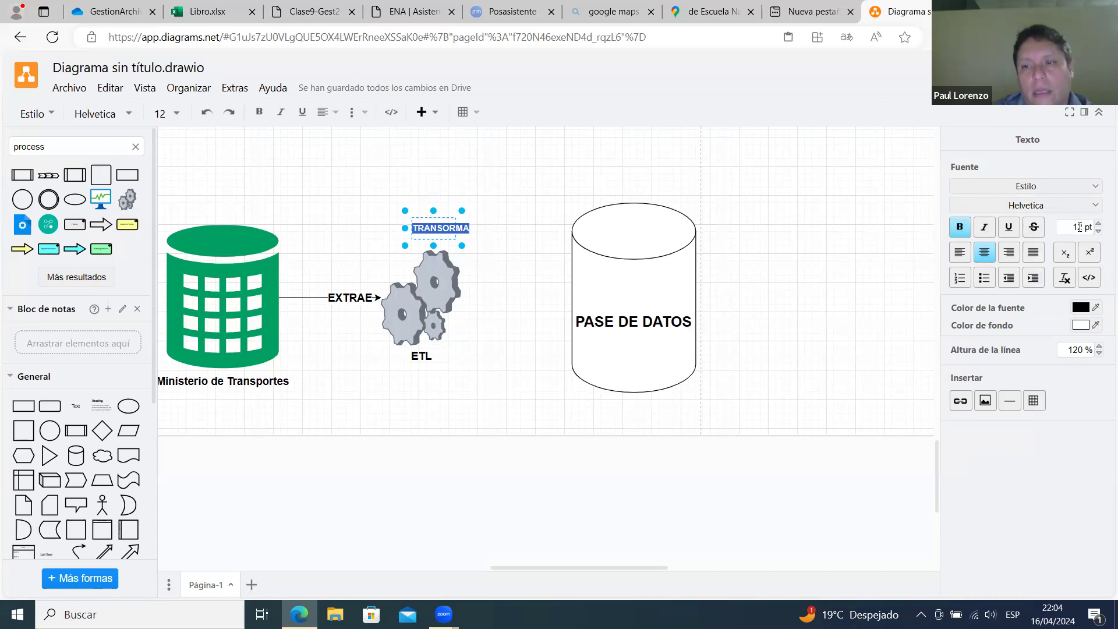
pyautogui.click(1098, 225)
pyautogui.click(1098, 225)
pyautogui.click(1098, 225)
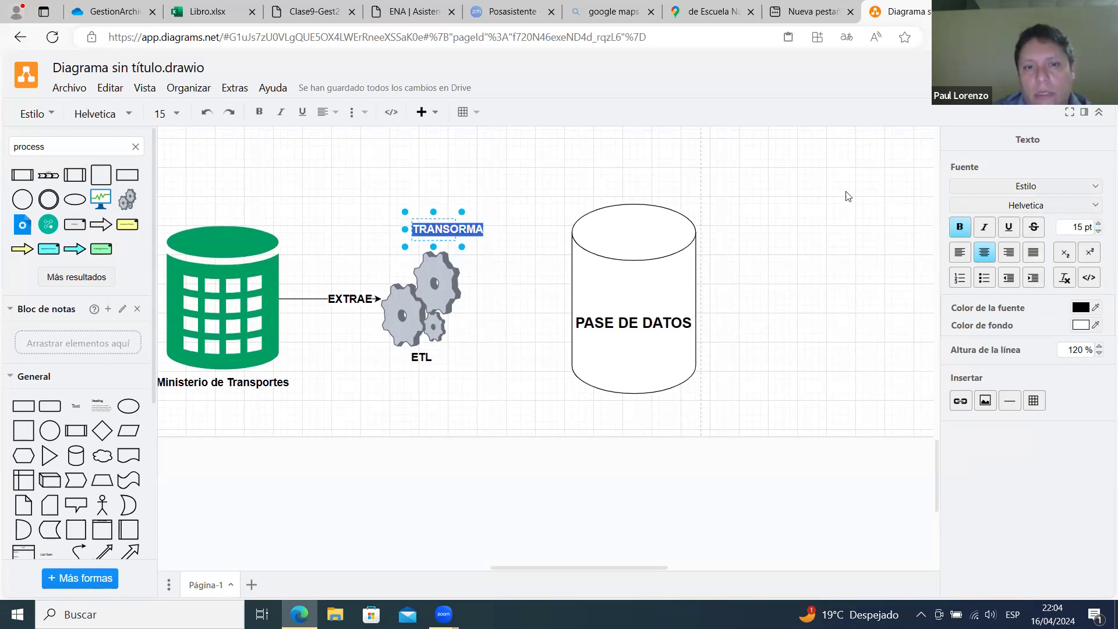
pyautogui.moveTo(462, 212); pyautogui.dragTo(430, 233)
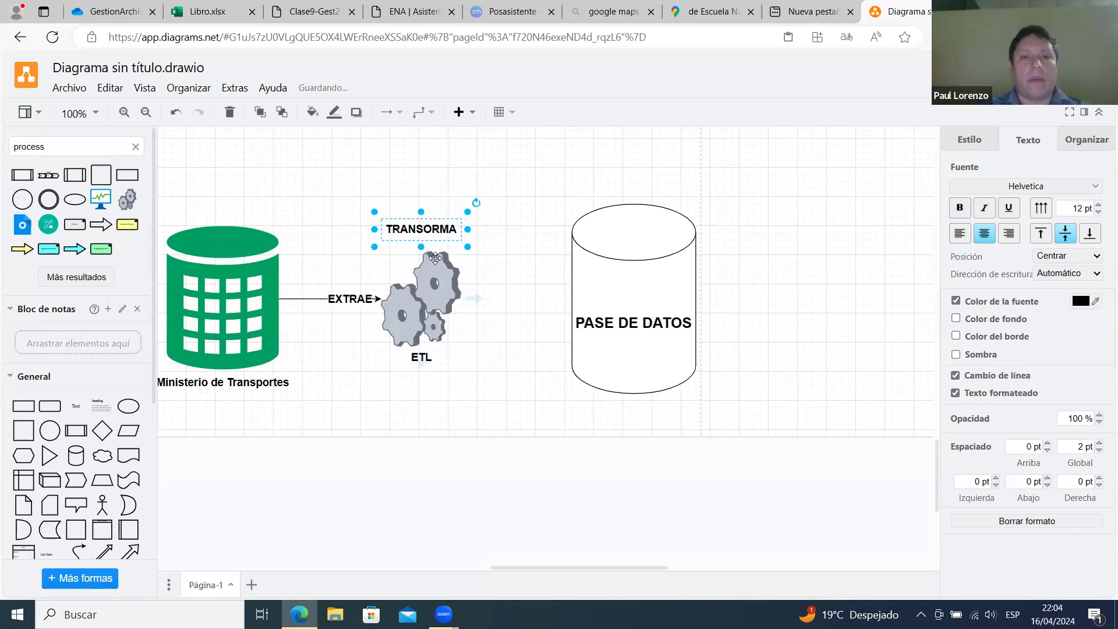
pyautogui.click(431, 310)
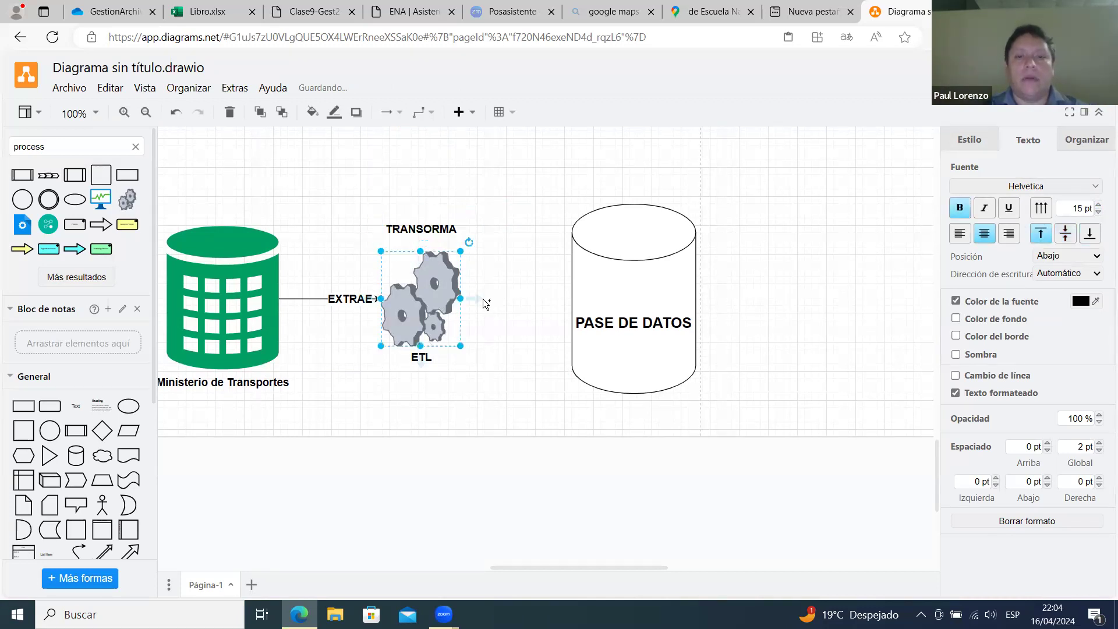
# Connect the gears to PASE DE DATOS with an arrow labelled LOAD.
pyautogui.moveTo(485, 303); pyautogui.dragTo(613, 312)
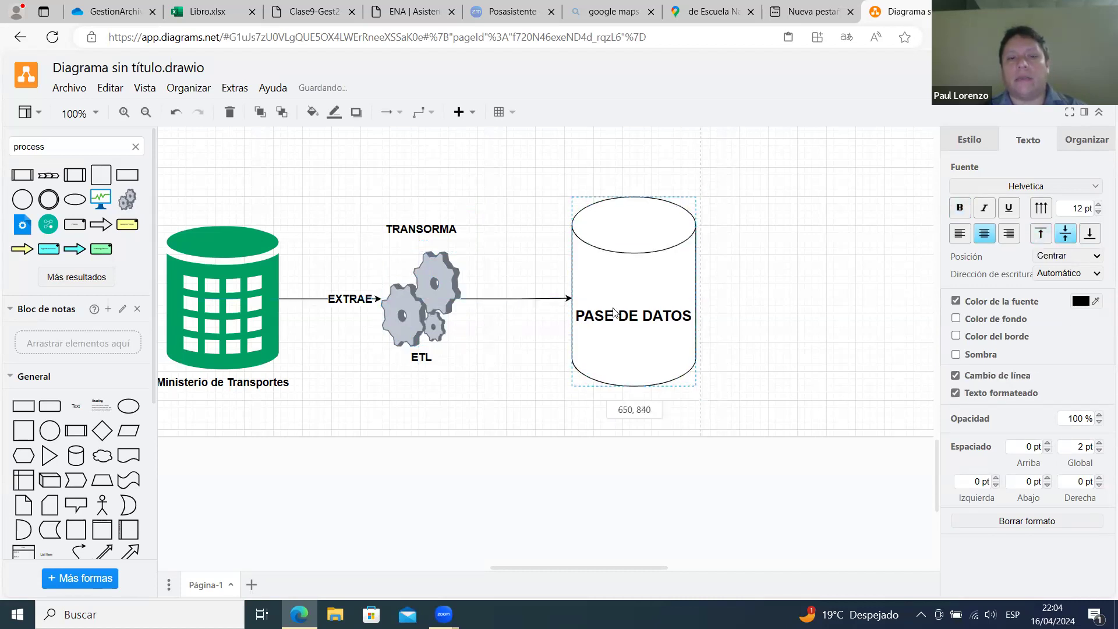
pyautogui.doubleClick(511, 297)
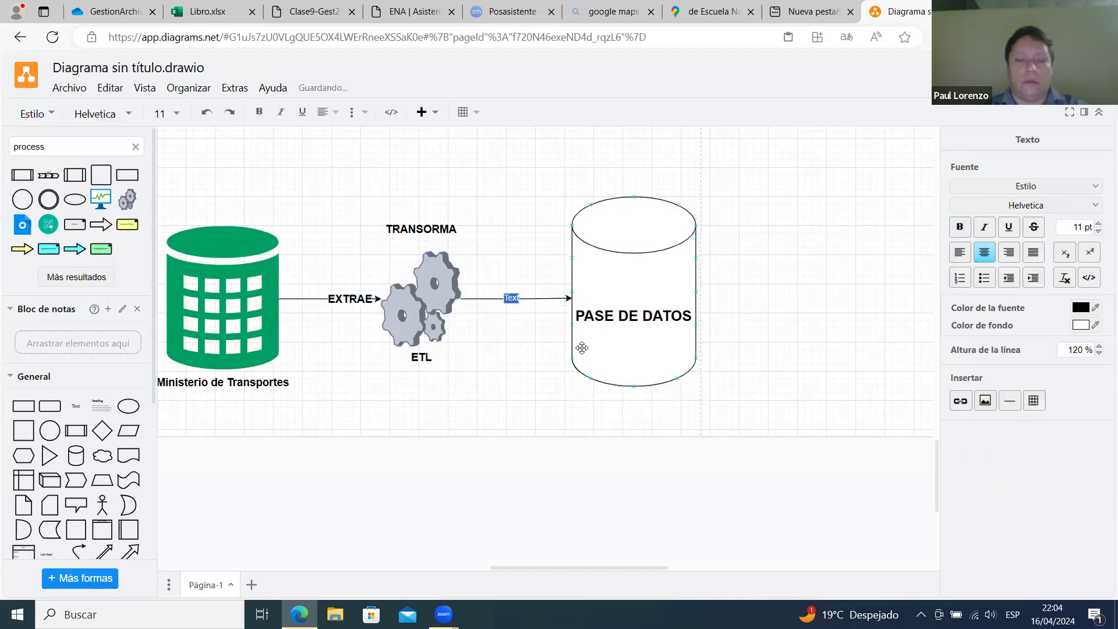
pyautogui.write('LOAD')
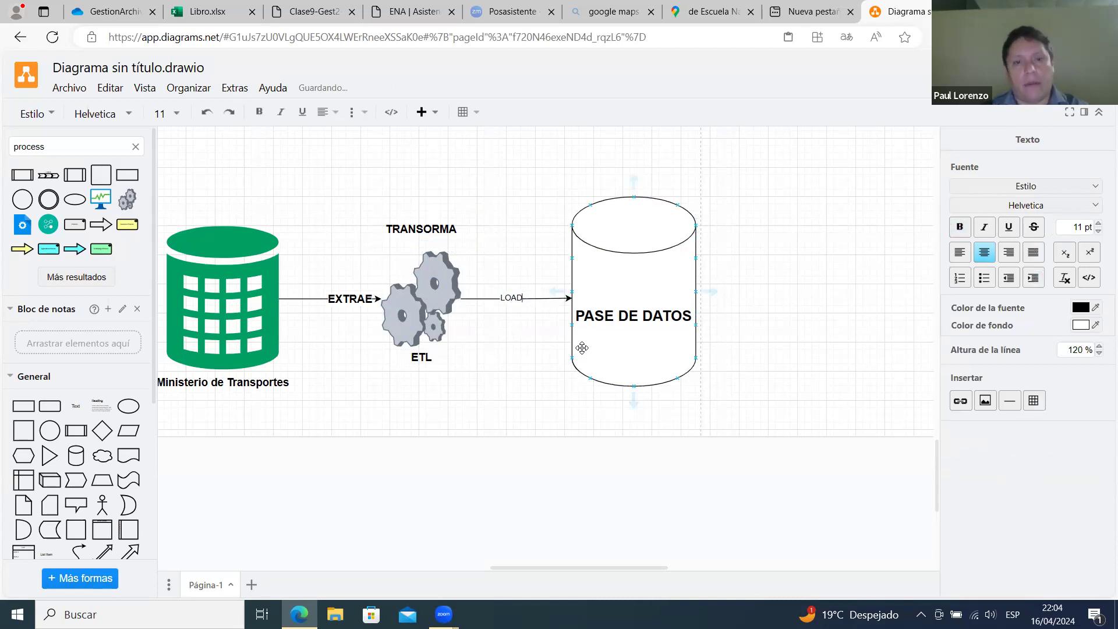
pyautogui.hotkey('shift', 'Left')
pyautogui.hotkey('shift', 'Left')
pyautogui.hotkey('shift', 'Left')
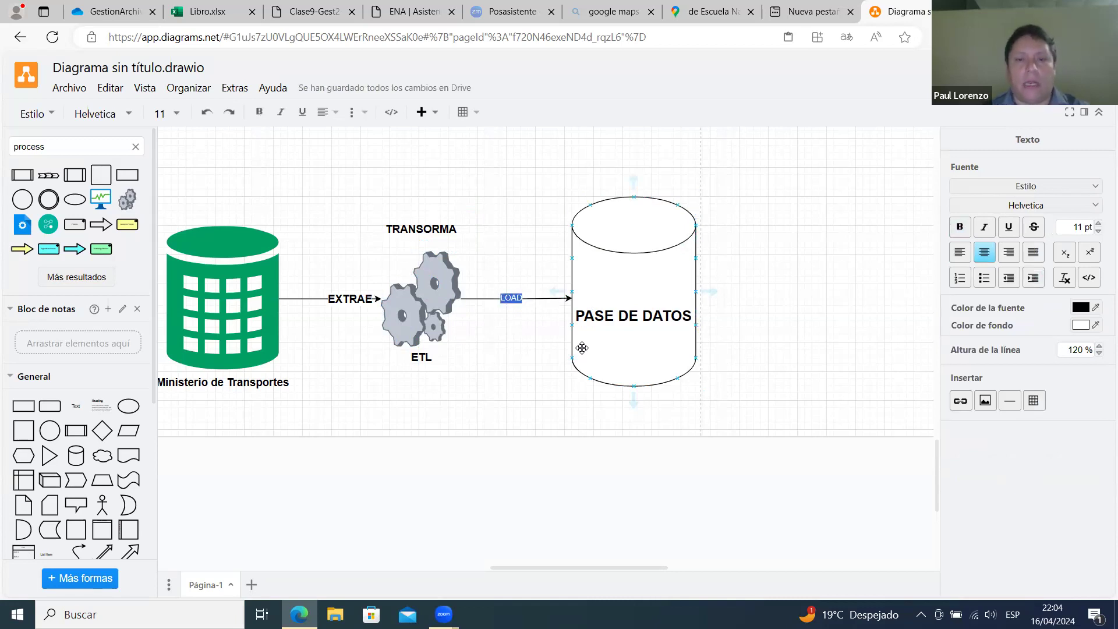
# Make the LOAD label bold at 15 pt.
pyautogui.click(960, 226)
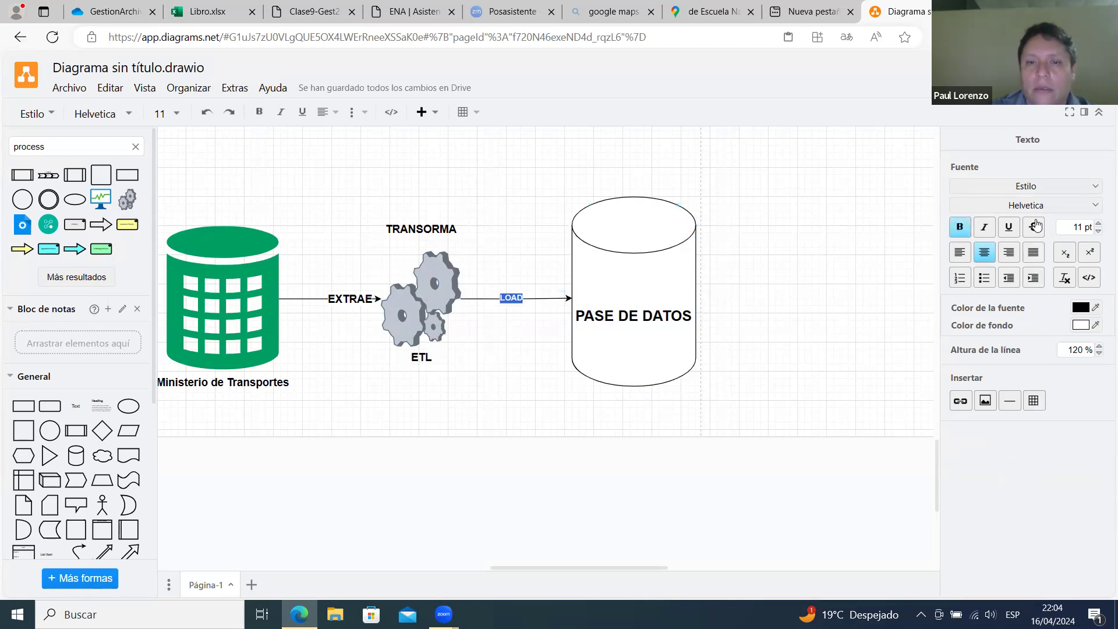
pyautogui.click(1099, 224)
pyautogui.click(1099, 224)
pyautogui.click(1099, 223)
pyautogui.click(1099, 224)
pyautogui.click(722, 251)
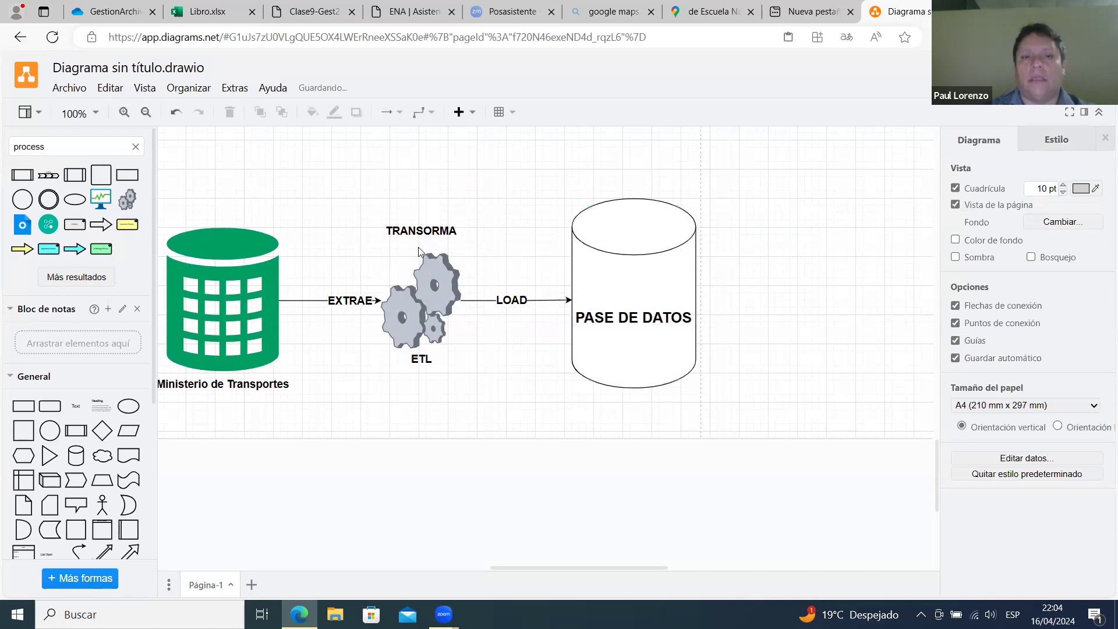